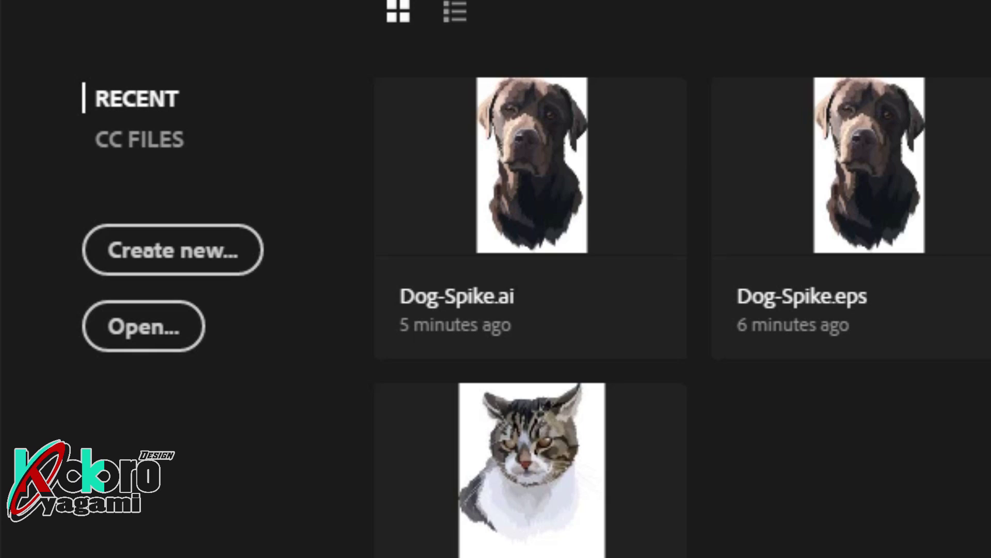
Step: Create a new 500 × 500 px RGB document from the recent 500 px preset
{"action": "left_click", "coordinate": [202, 237]}
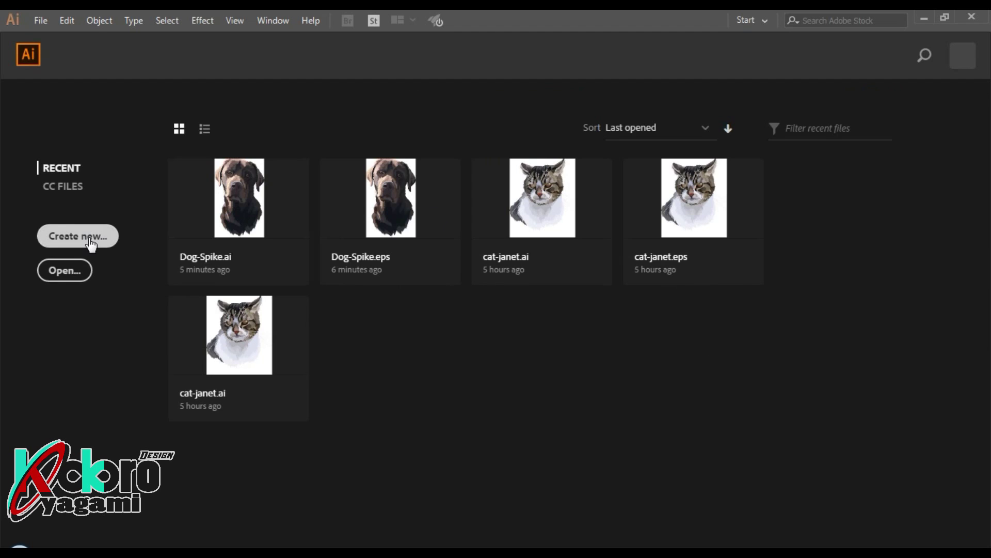
{"action": "left_click", "coordinate": [87, 237]}
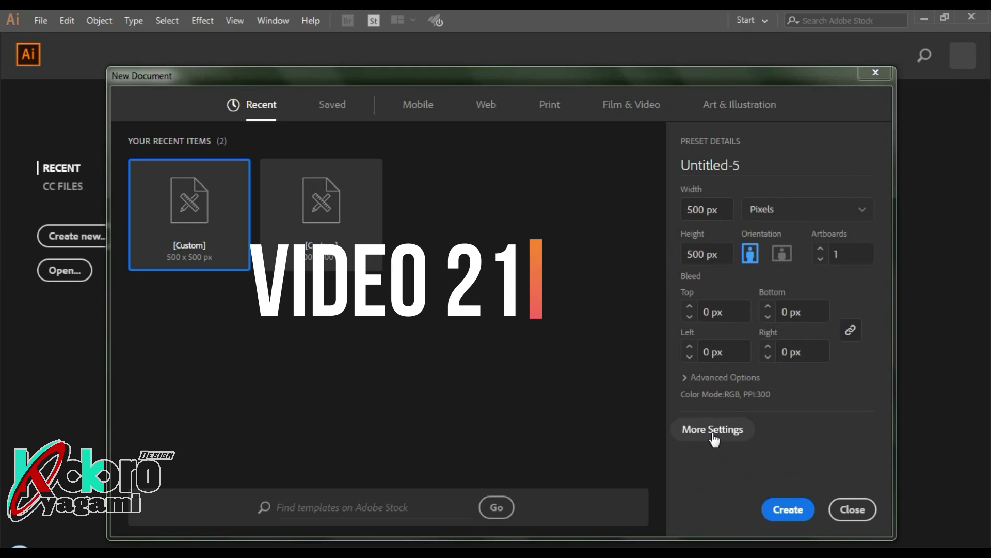
{"action": "left_click", "coordinate": [710, 431]}
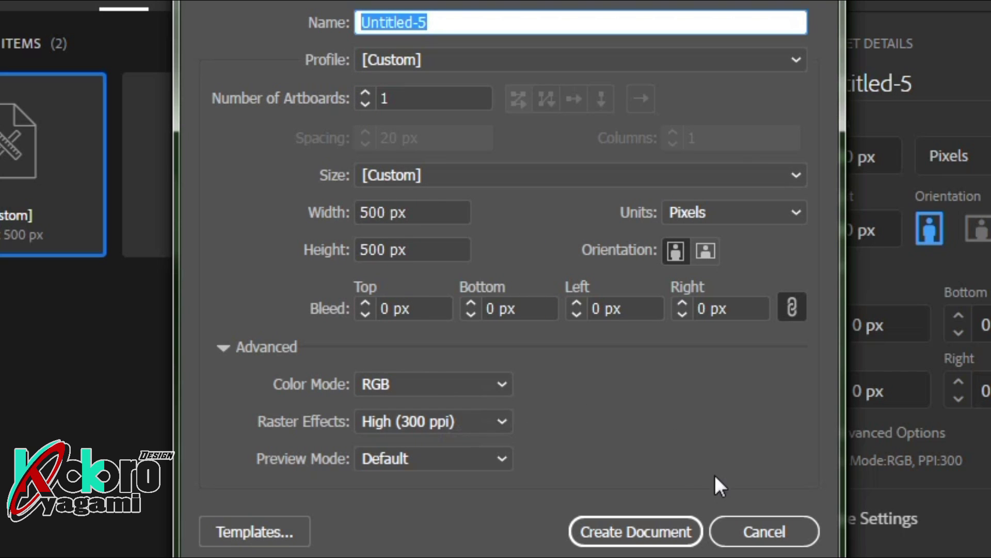
{"action": "left_click", "coordinate": [666, 521]}
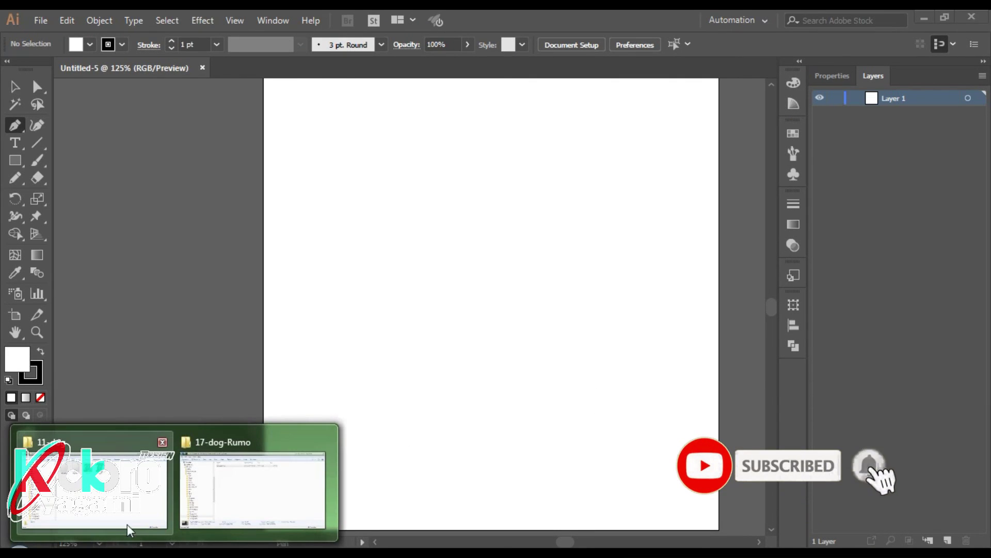
Step: Drag Rumo-dog.jpg from the UWE/17-dog-Rumo folder onto the Illustrator canvas
{"action": "left_click", "coordinate": [133, 534]}
{"action": "left_click", "coordinate": [238, 37]}
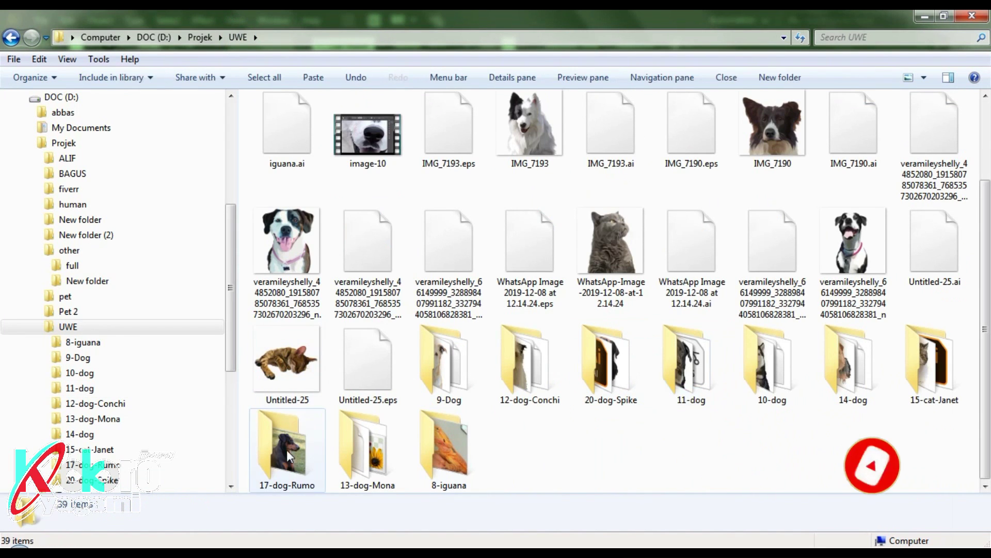
{"action": "double_click", "coordinate": [290, 452]}
{"action": "left_click_drag", "start_coordinate": [289, 120], "coordinate": [168, 539]}
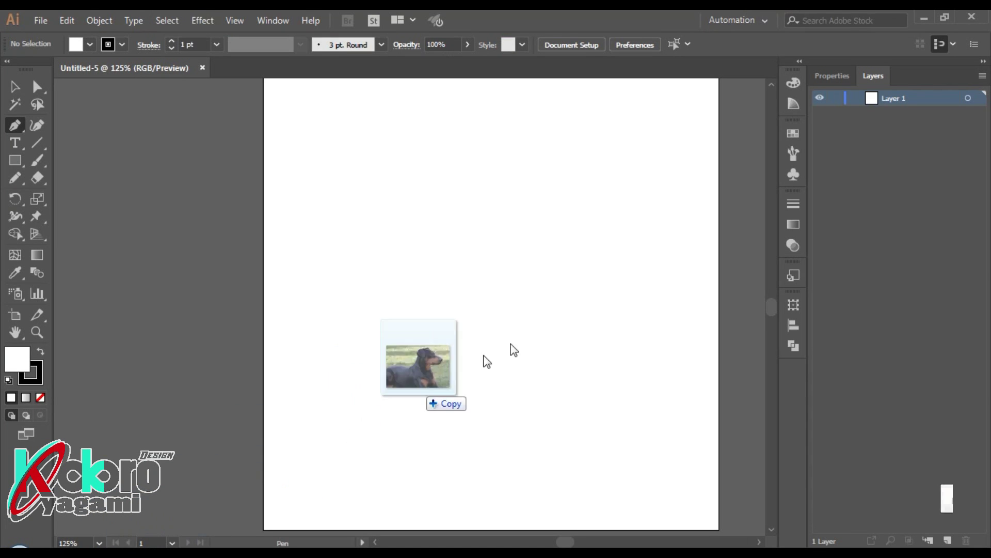
{"action": "left_click_drag", "start_coordinate": [168, 540], "coordinate": [472, 345]}
{"action": "scroll", "coordinate": [472, 352], "scroll_direction": "down", "scroll_amount": 4}
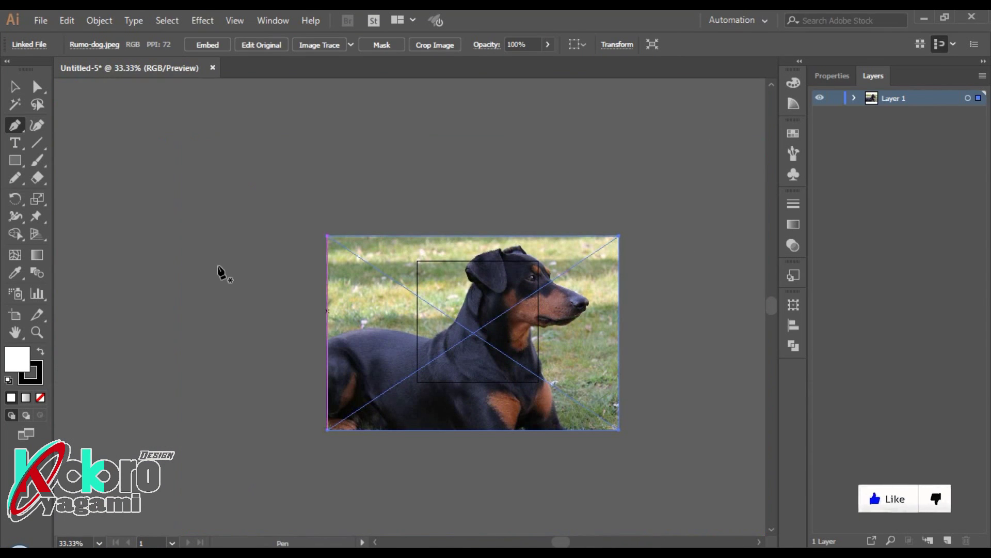
Step: Shrink the dog photo proportionally and position it over the white artboard
{"action": "left_click", "coordinate": [16, 88]}
{"action": "scroll", "coordinate": [491, 343], "scroll_direction": "up", "scroll_amount": 1}
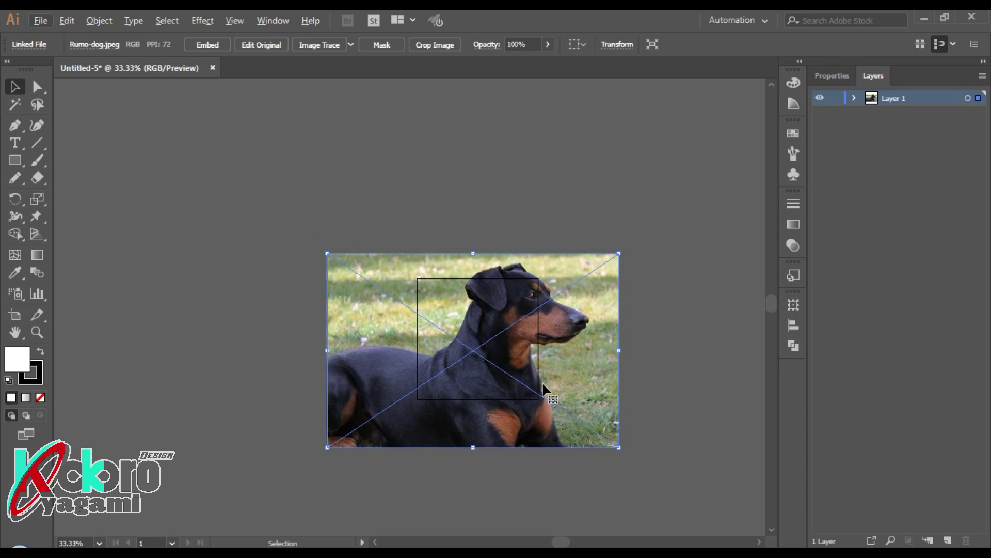
{"action": "scroll", "coordinate": [547, 395], "scroll_direction": "up", "scroll_amount": 2}
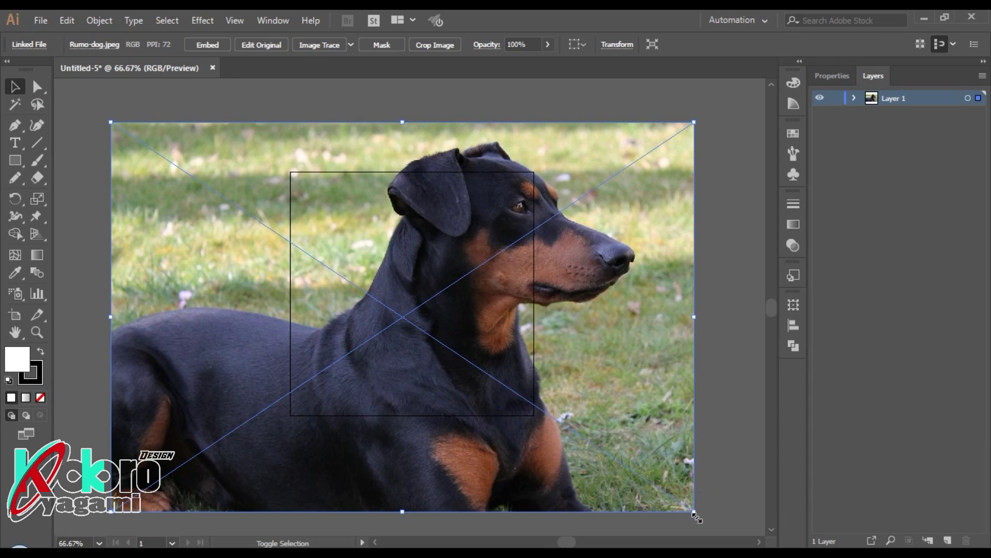
{"action": "left_click_drag", "start_coordinate": [695, 513], "coordinate": [464, 346]}
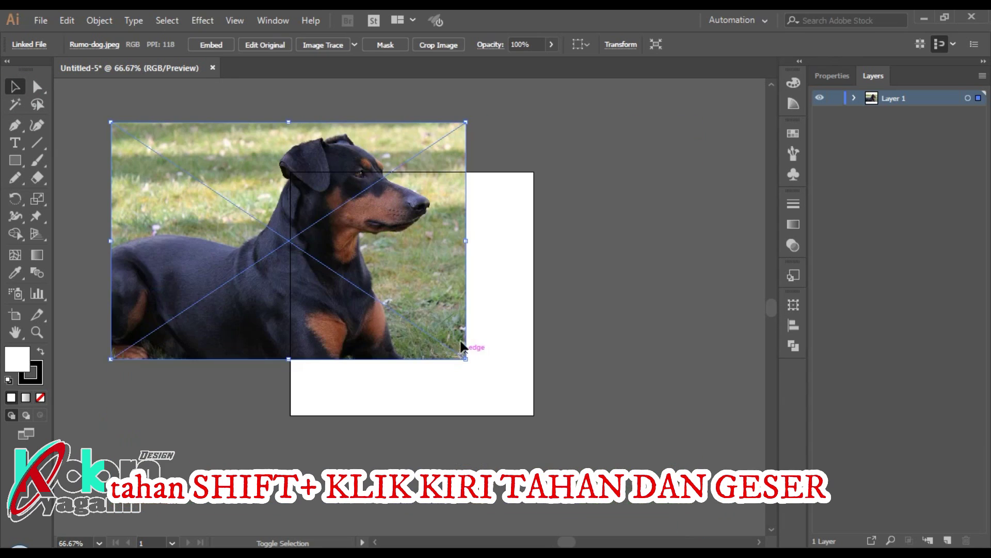
{"action": "left_click_drag", "start_coordinate": [370, 276], "coordinate": [449, 326]}
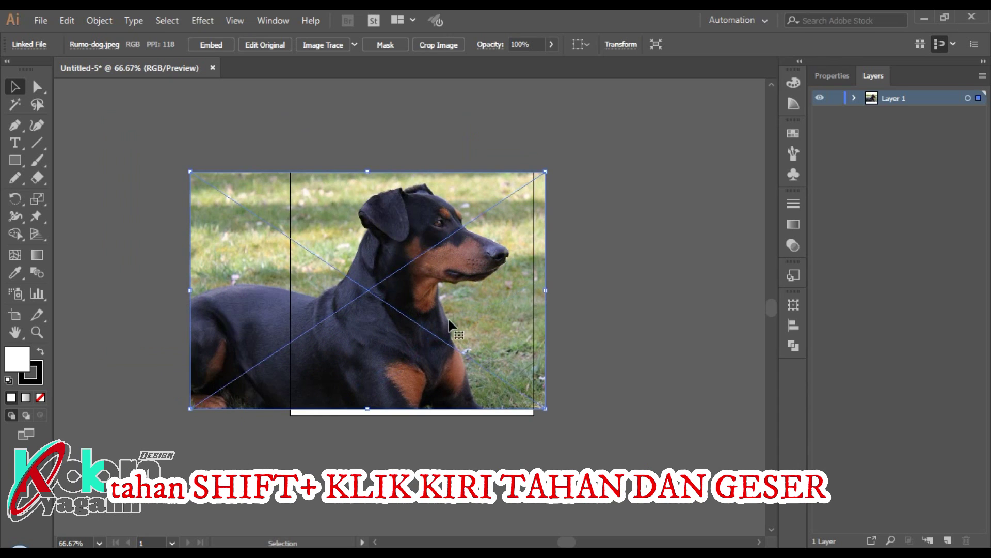
{"action": "scroll", "coordinate": [450, 326], "scroll_direction": "up", "scroll_amount": 1}
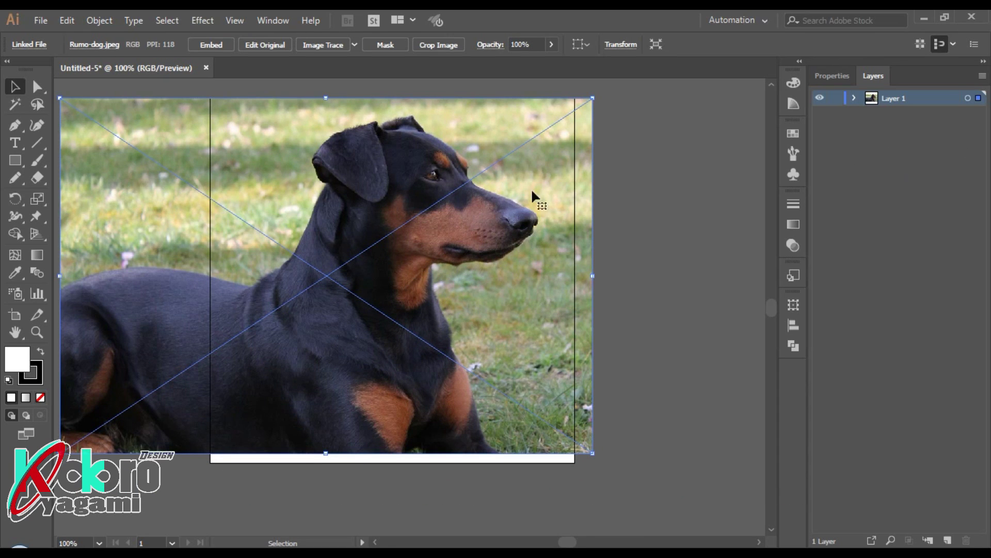
{"action": "left_click_drag", "start_coordinate": [533, 197], "coordinate": [539, 196]}
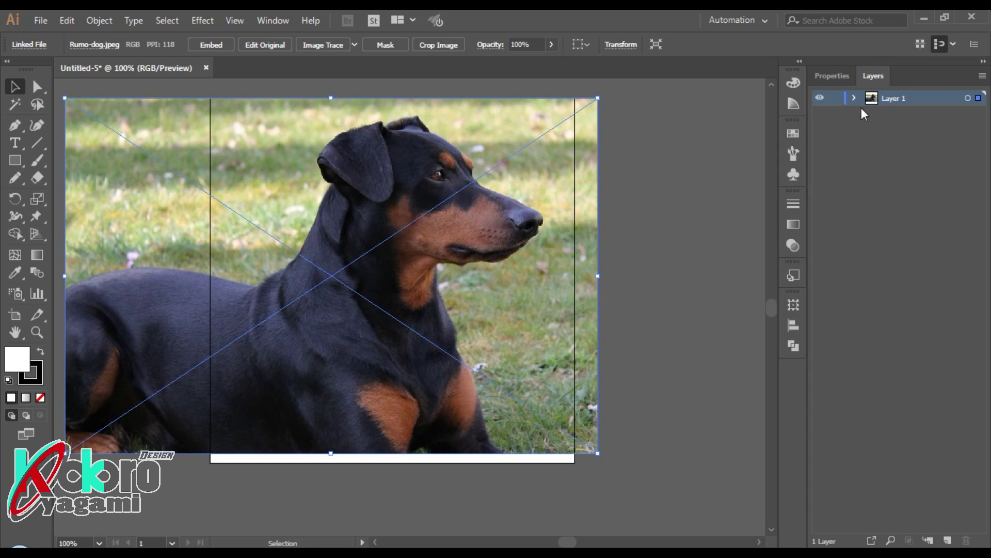
Step: Lock the photo's Layer 1, add Layer 2 above it, and set the fill to none
{"action": "left_click", "coordinate": [835, 98]}
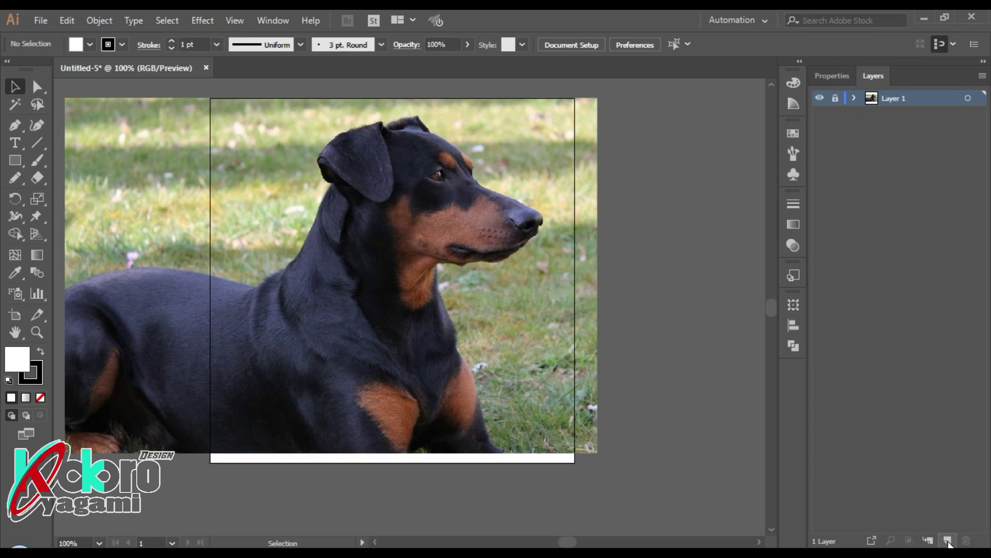
{"action": "left_click", "coordinate": [949, 542]}
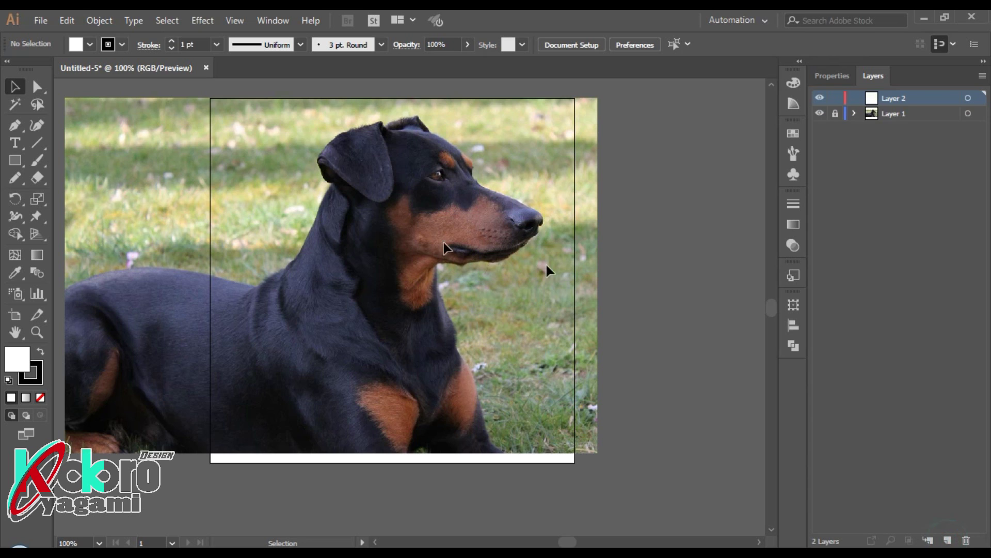
{"action": "scroll", "coordinate": [431, 243], "scroll_direction": "up", "scroll_amount": 2}
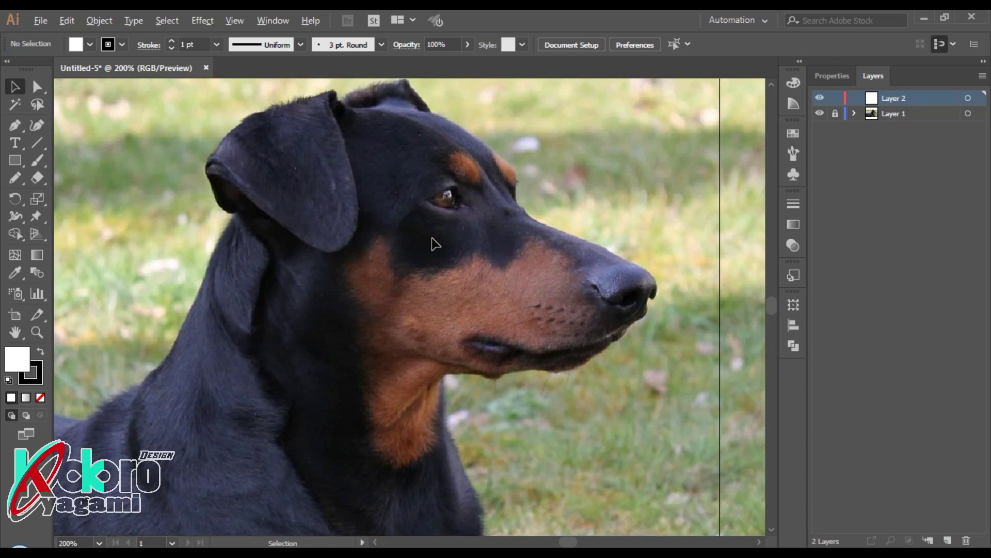
{"action": "scroll", "coordinate": [431, 244], "scroll_direction": "up", "scroll_amount": 3}
{"action": "scroll", "coordinate": [489, 263], "scroll_direction": "up", "scroll_amount": 1}
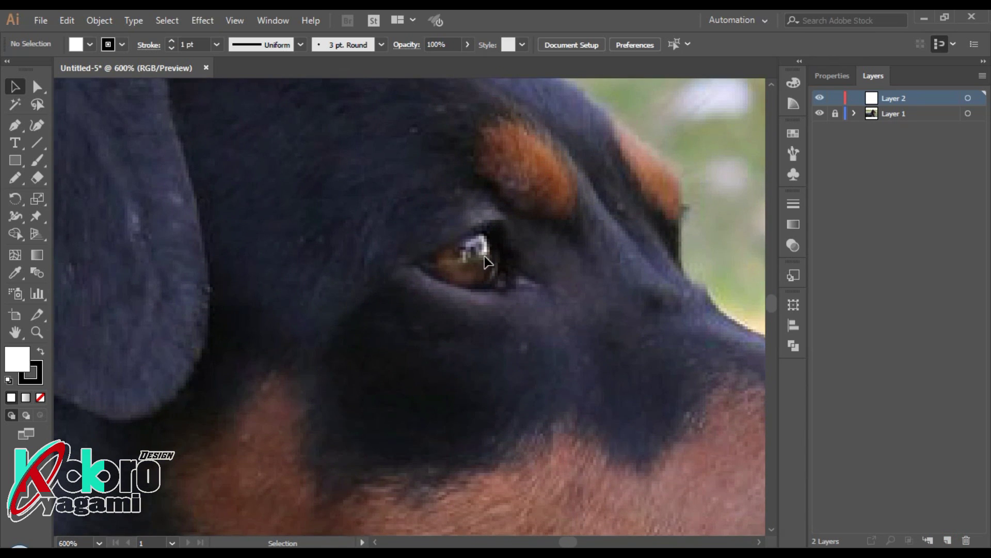
{"action": "scroll", "coordinate": [487, 263], "scroll_direction": "up", "scroll_amount": 1}
{"action": "left_click", "coordinate": [235, 21]}
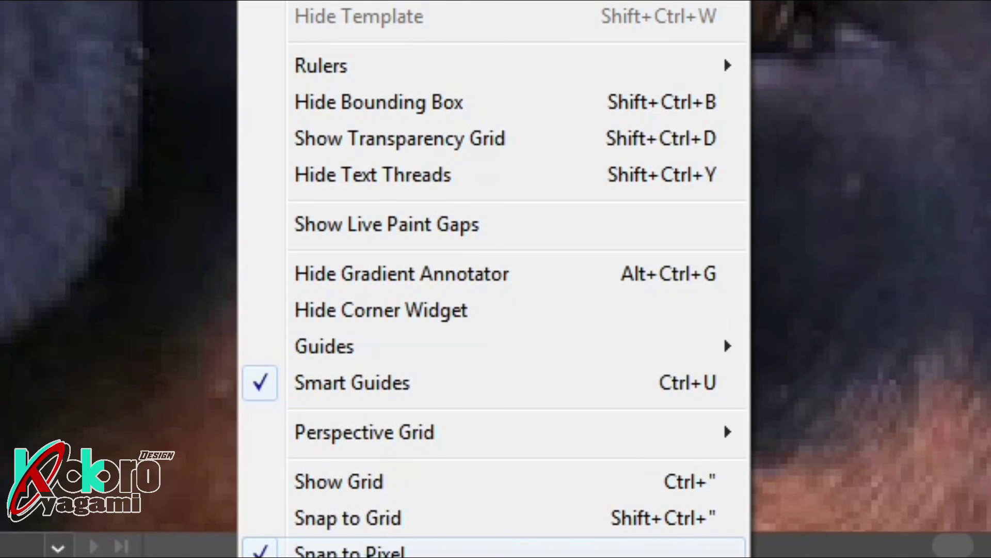
{"action": "key", "text": "/"}
Step: Pen-trace the dog's eye outline along the upper lid and curved lower lid
{"action": "key", "text": "p"}
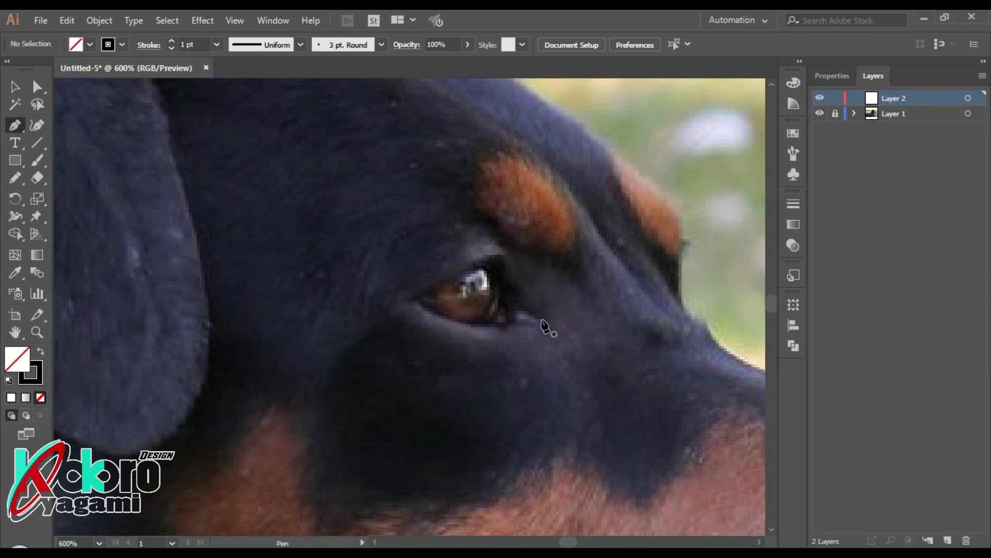
{"action": "left_click", "coordinate": [546, 319]}
{"action": "left_click", "coordinate": [512, 285]}
{"action": "left_click", "coordinate": [475, 262]}
{"action": "left_click", "coordinate": [420, 297]}
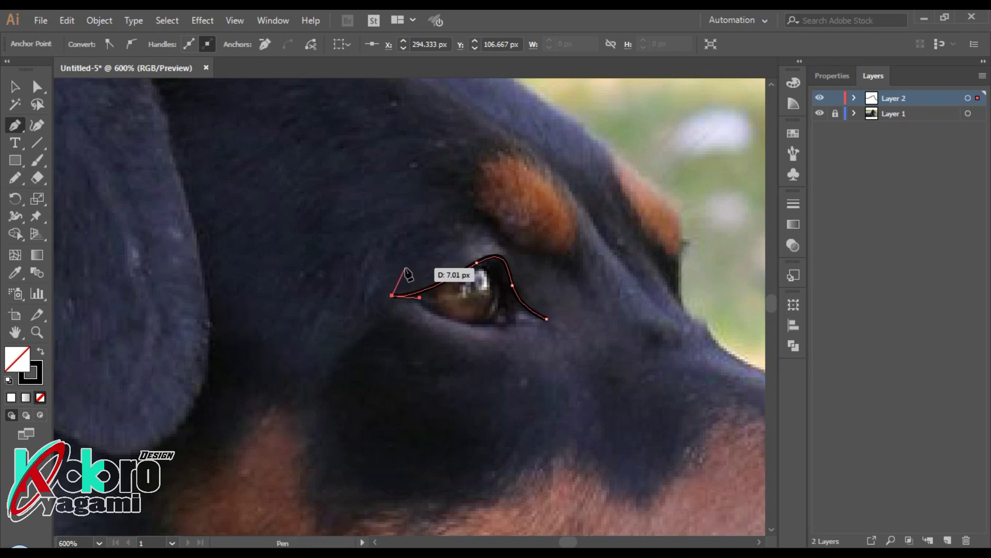
{"action": "key", "text": "ctrl+plus"}
{"action": "left_click_drag", "start_coordinate": [470, 351], "coordinate": [501, 348]}
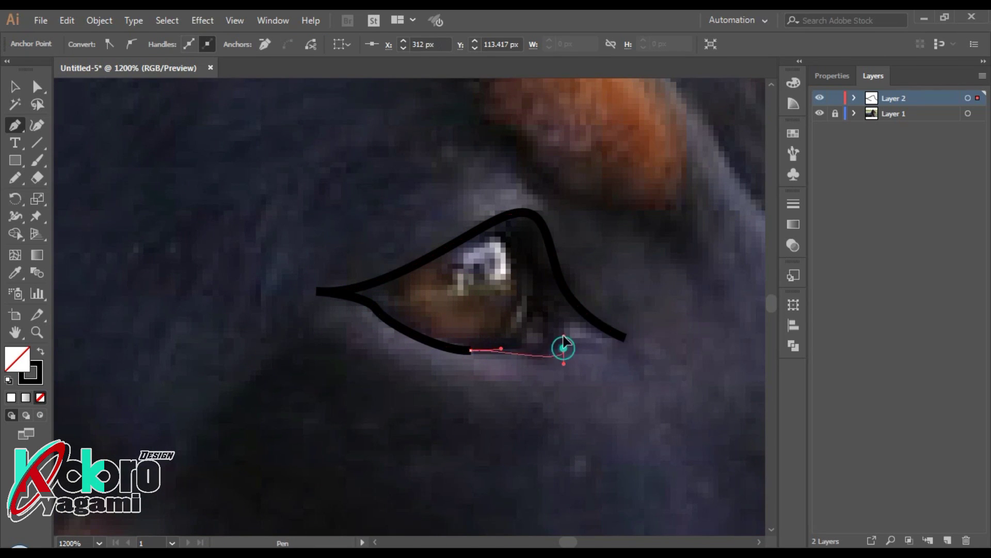
{"action": "mouse_move", "coordinate": [563, 347]}
{"action": "left_mouse_down"}
{"action": "mouse_move", "coordinate": [589, 313]}
{"action": "mouse_move", "coordinate": [643, 339]}
{"action": "left_mouse_up"}
Step: Close the eye outline, keep its black stroke, and enable Draw Inside mode
{"action": "key", "text": "i"}
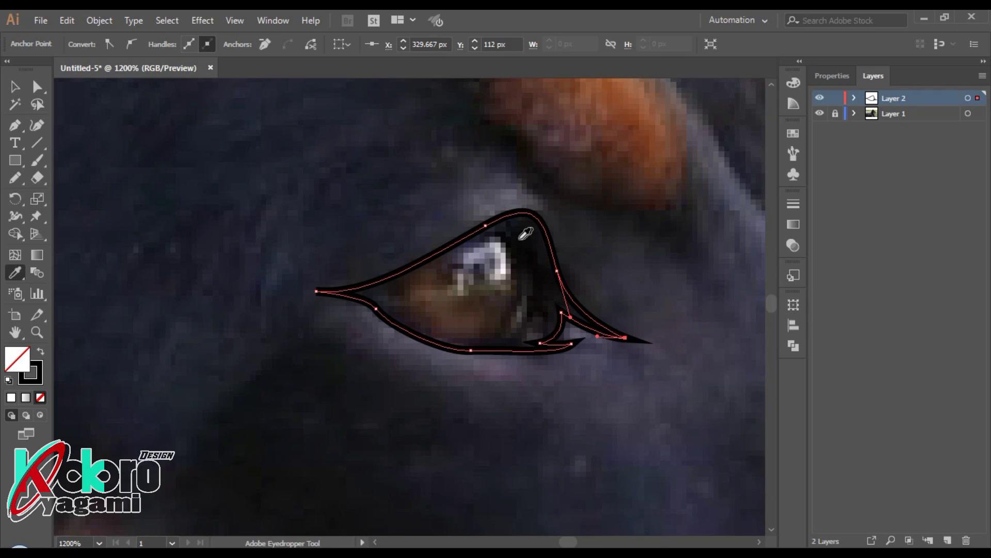
{"action": "left_click", "coordinate": [526, 235]}
{"action": "key", "text": "ctrl+z"}
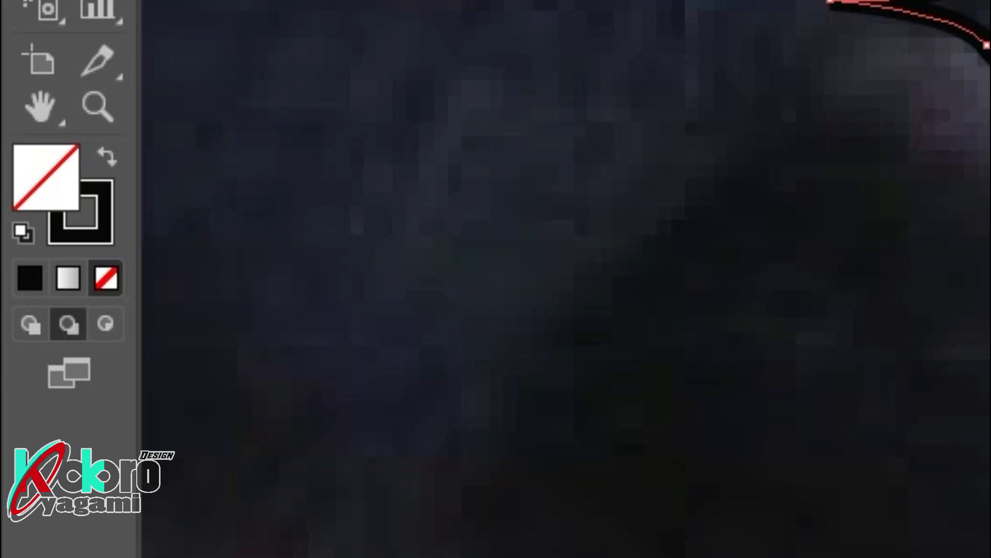
{"action": "key", "text": "shift+d"}
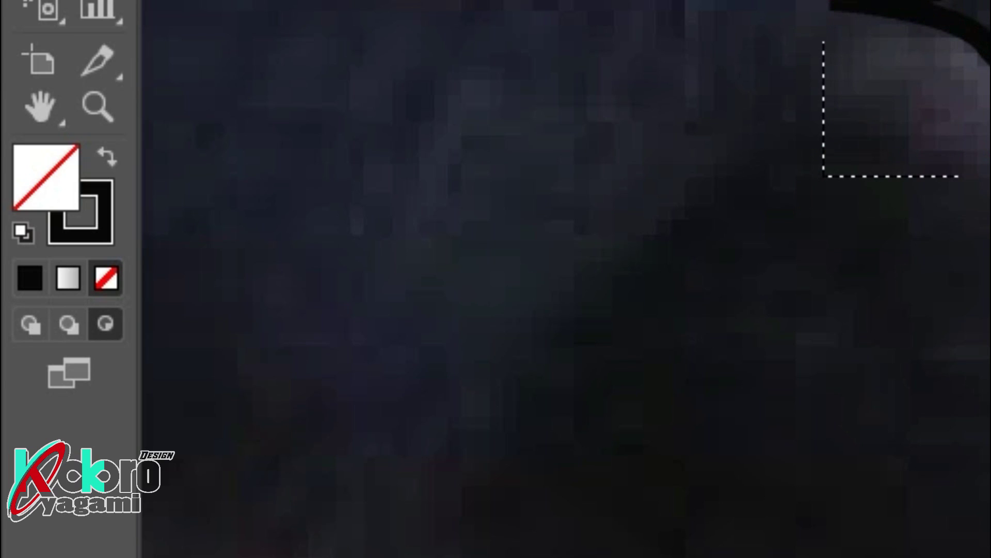
Step: Draw an iris circle inside the eye outline with the Ellipse tool
{"action": "key", "text": "k"}
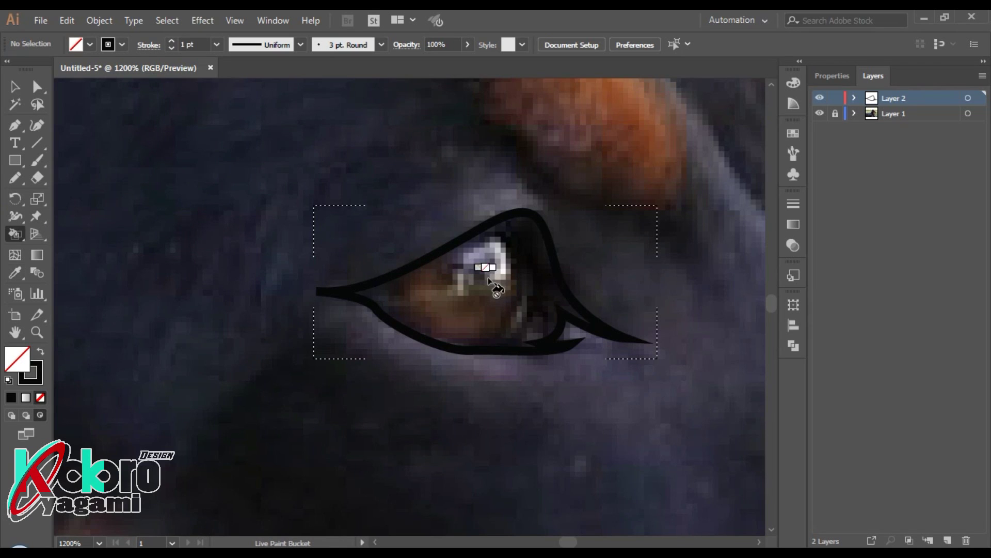
{"action": "key", "text": "l"}
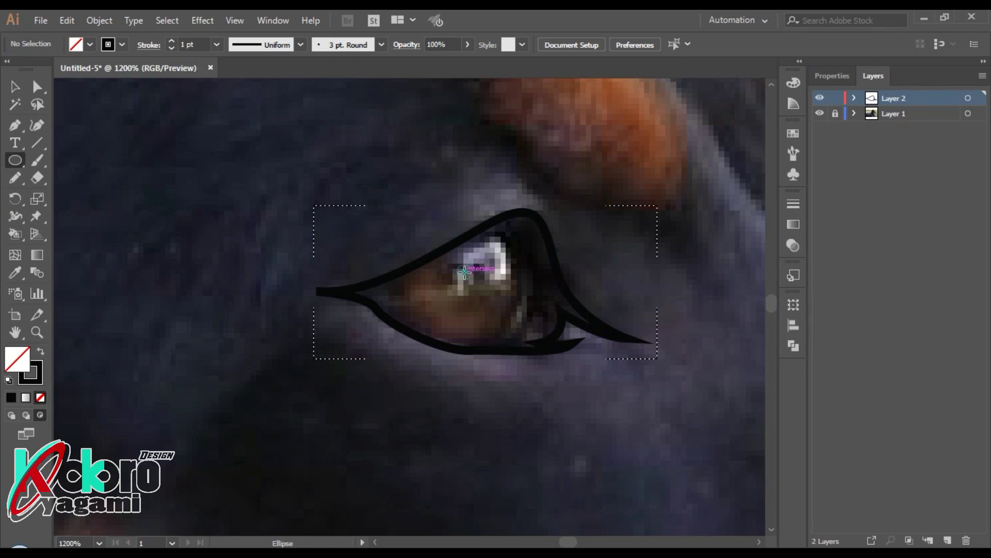
{"action": "left_click_drag", "start_coordinate": [464, 272], "coordinate": [517, 338]}
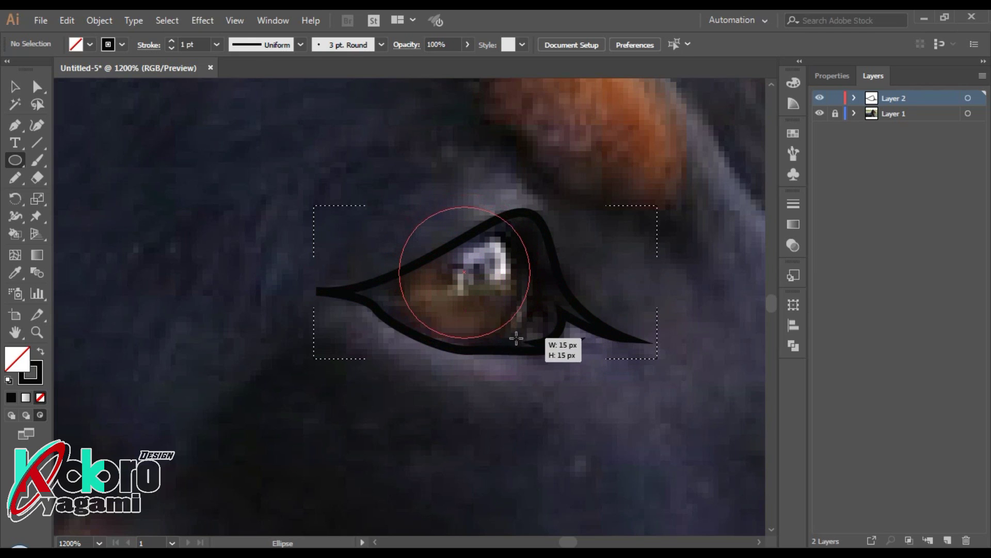
{"action": "key", "text": "ctrl+z"}
{"action": "left_click_drag", "start_coordinate": [459, 285], "coordinate": [515, 350]}
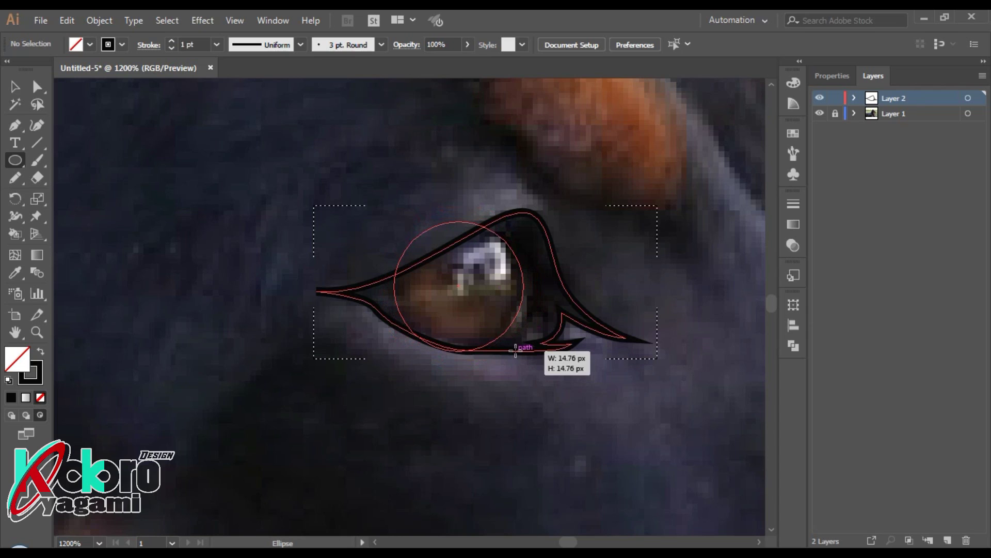
{"action": "left_click_drag", "start_coordinate": [515, 350], "coordinate": [515, 350]}
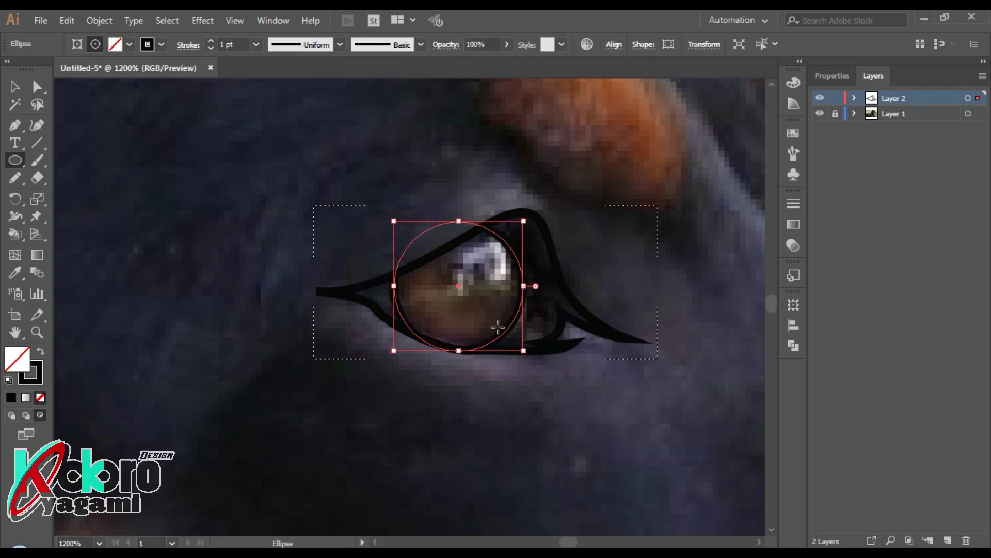
Step: Give the iris circle a brown outline sampled from the photo
{"action": "key", "text": "i"}
{"action": "left_click", "coordinate": [452, 326]}
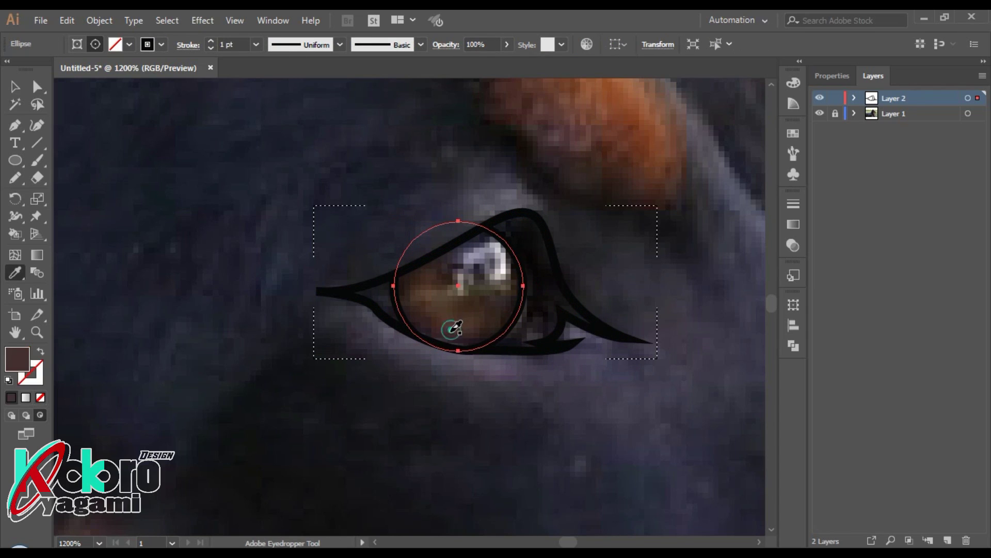
{"action": "left_click", "coordinate": [506, 316]}
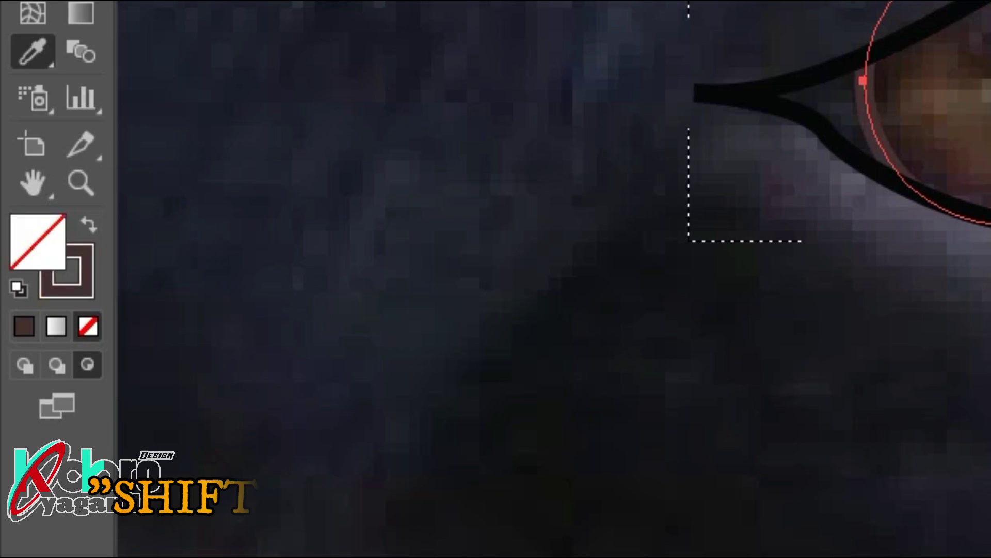
{"action": "key", "text": "shift+x"}
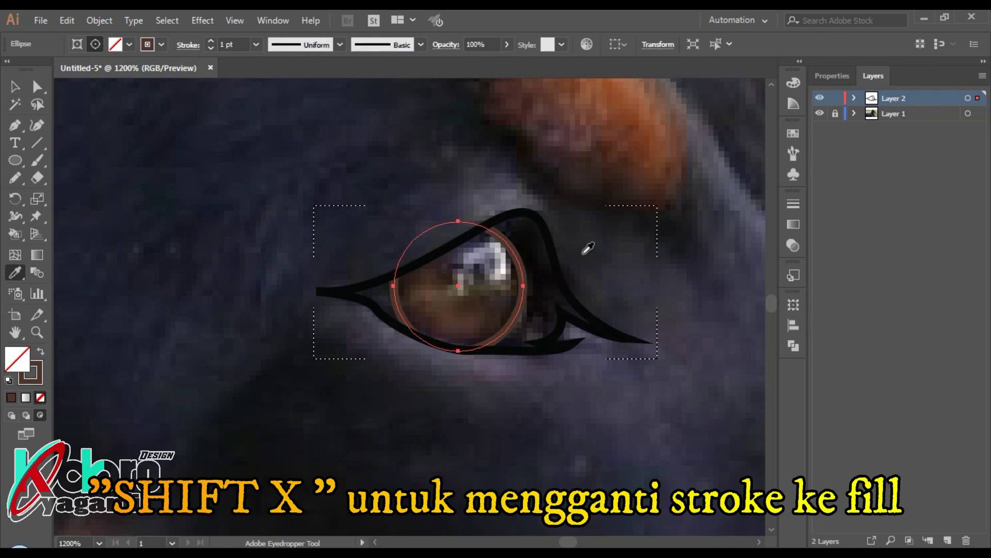
{"action": "key", "text": "ctrl+shift+a"}
Step: Draw a small pupil circle at the centre of the iris
{"action": "key", "text": "l"}
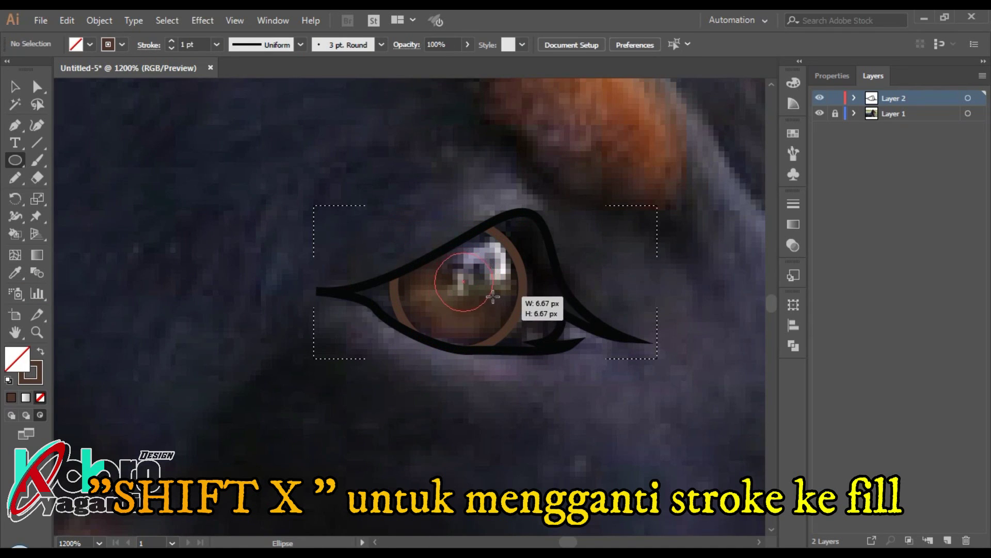
{"action": "mouse_move", "coordinate": [480, 290]}
{"action": "left_mouse_down"}
{"action": "mouse_move", "coordinate": [498, 302]}
{"action": "mouse_move", "coordinate": [478, 282]}
{"action": "left_mouse_up"}
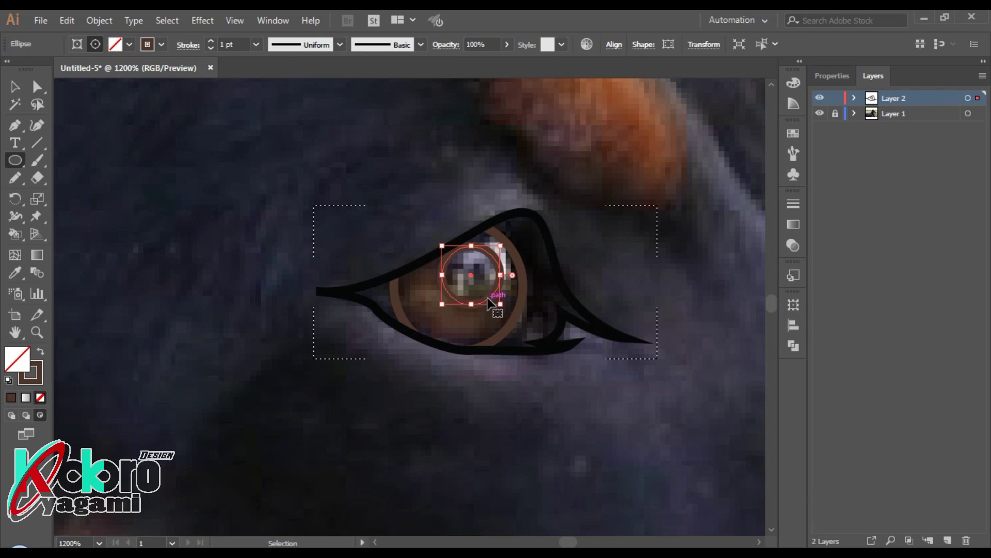
{"action": "key", "text": "ctrl+shift+a"}
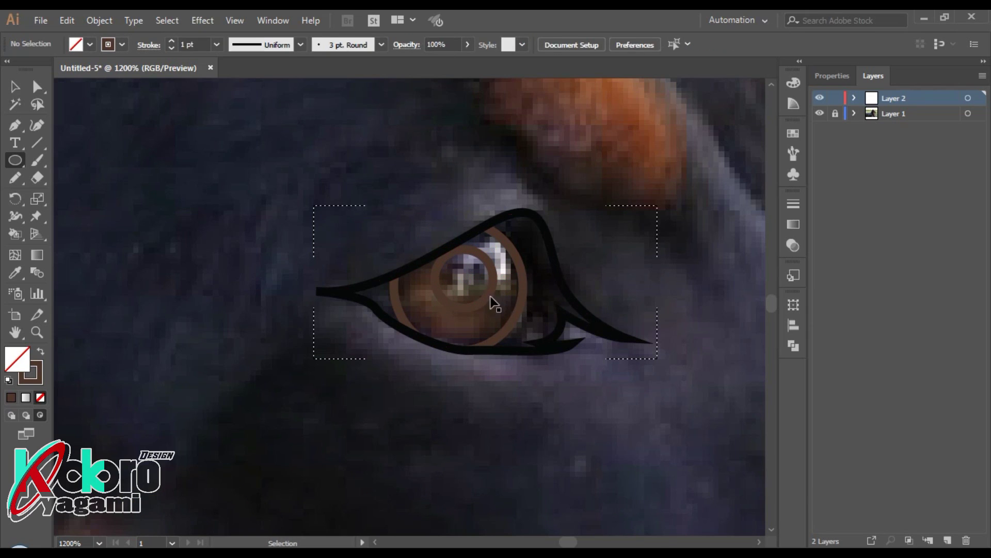
{"action": "left_click", "coordinate": [495, 304], "text": "ctrl"}
Step: Fill the pupil circle with solid black sampled from the eye outline
{"action": "key", "text": "i"}
{"action": "left_click", "coordinate": [549, 170], "text": "ctrl"}
{"action": "left_click", "coordinate": [495, 284], "text": "ctrl"}
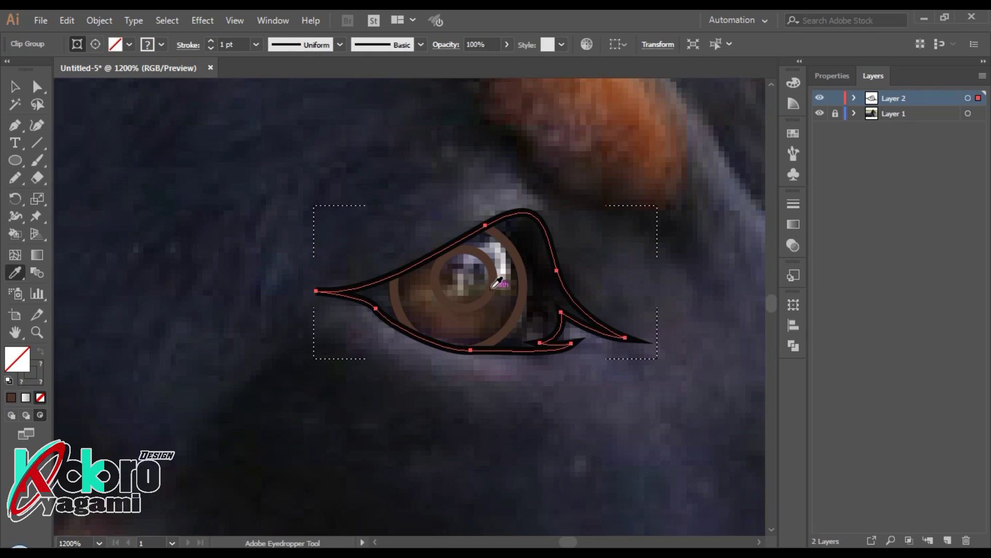
{"action": "left_click", "coordinate": [492, 398], "text": "ctrl"}
{"action": "left_click", "coordinate": [493, 294], "text": "ctrl"}
{"action": "left_click", "coordinate": [537, 243]}
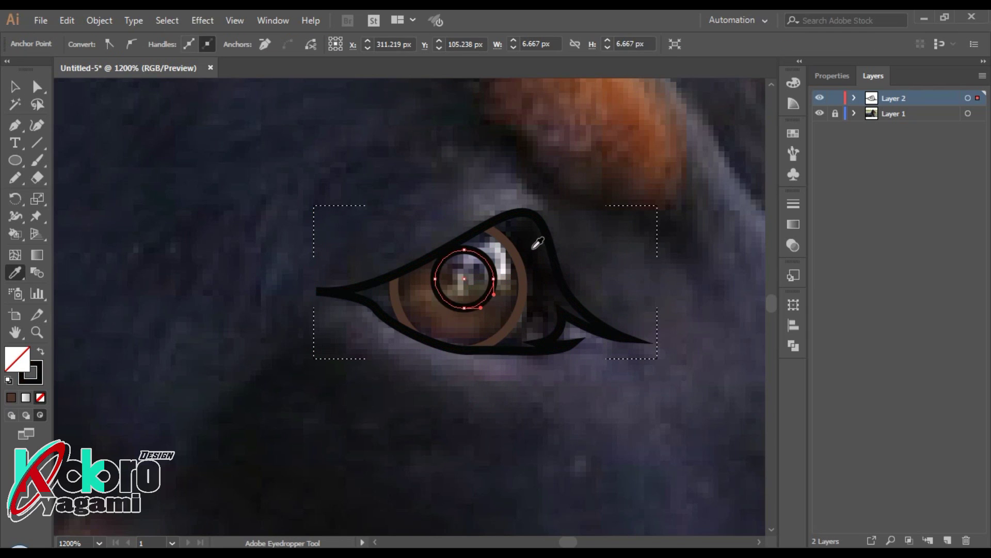
{"action": "key", "text": "shift+x"}
{"action": "key", "text": "ctrl+shift+a"}
Step: Select the iris circle and set Draw Inside mode on it
{"action": "key", "text": "a"}
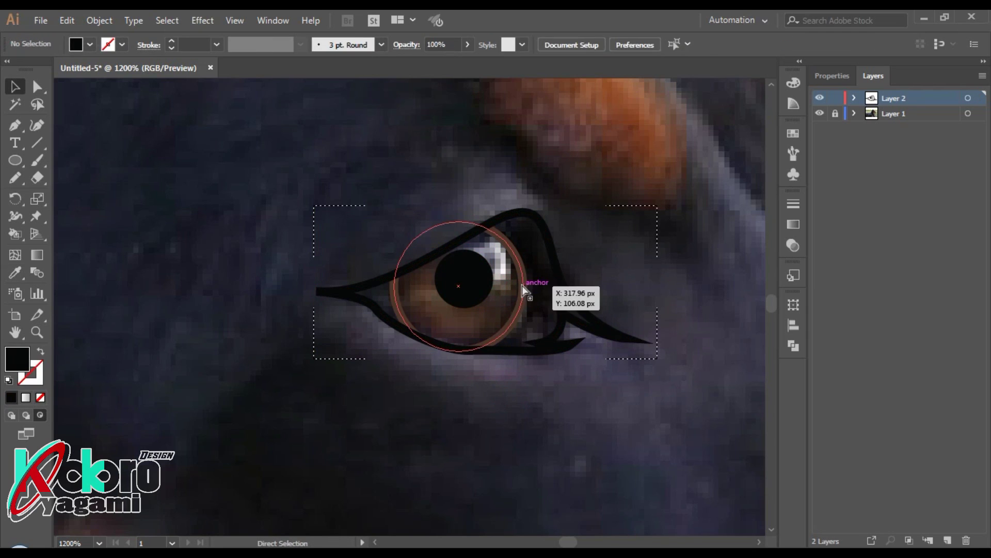
{"action": "left_click", "coordinate": [524, 289]}
{"action": "key", "text": "i"}
{"action": "key", "text": "ctrl+shift+a"}
{"action": "scroll", "coordinate": [516, 289], "scroll_direction": "up", "scroll_amount": 1}
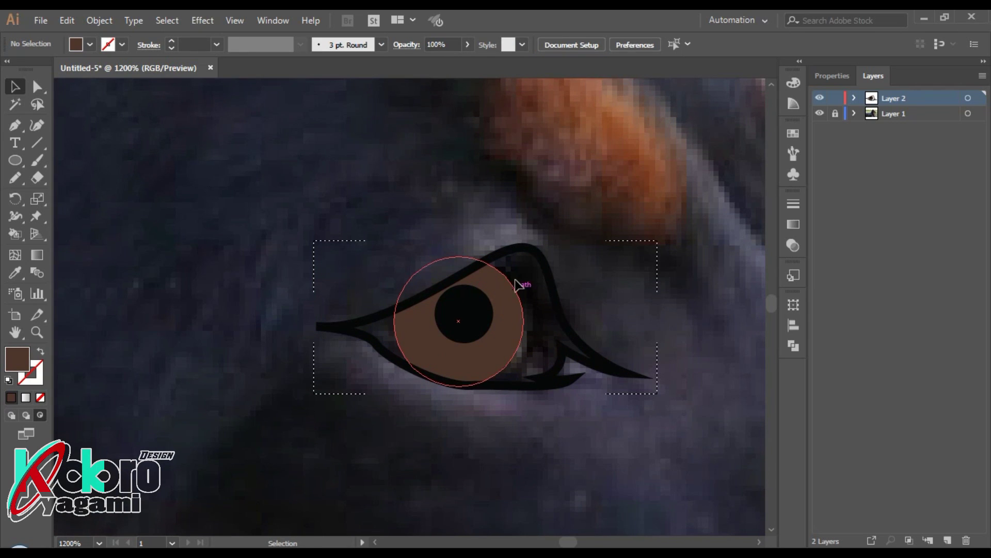
{"action": "key", "text": "p"}
{"action": "left_click", "coordinate": [523, 311], "text": "ctrl"}
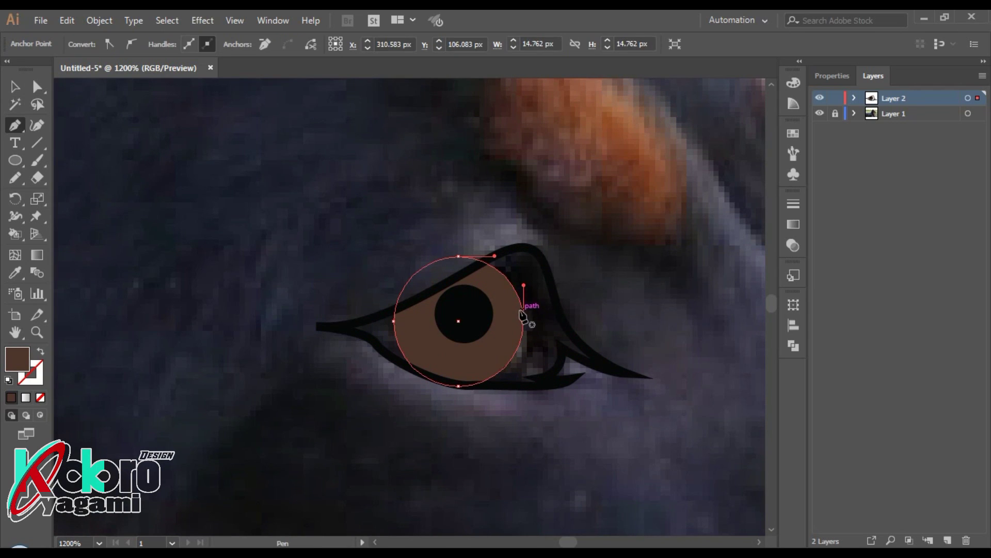
{"action": "key", "text": "shift+d"}
{"action": "key", "text": "shift+d"}
{"action": "left_click", "coordinate": [594, 305], "text": "ctrl"}
{"action": "left_click", "coordinate": [517, 339], "text": "ctrl"}
Step: Pen-draw a shading shape across the top of the iris
{"action": "key", "text": "shift+x"}
{"action": "left_click", "coordinate": [599, 321], "text": "ctrl"}
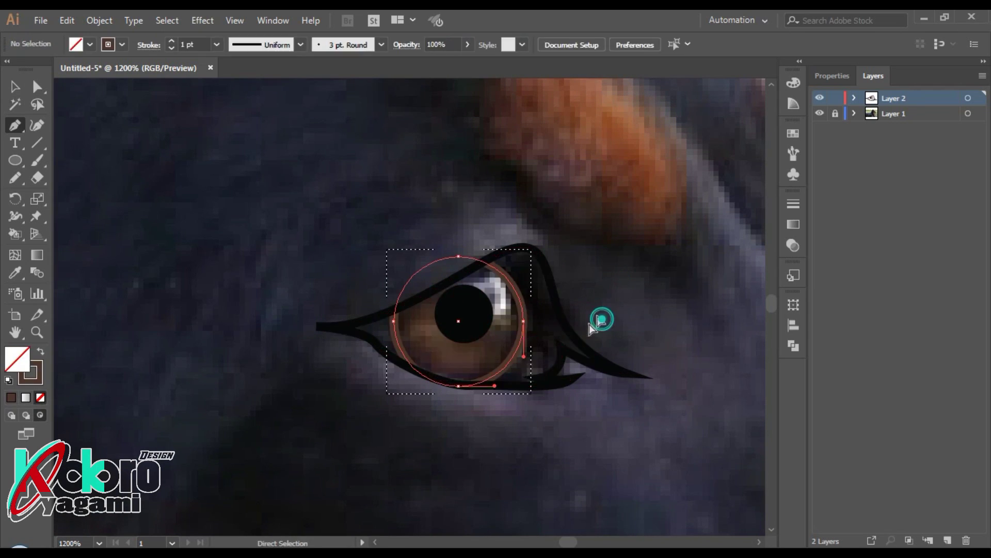
{"action": "left_click", "coordinate": [532, 356]}
{"action": "mouse_move", "coordinate": [422, 332]}
{"action": "left_mouse_down"}
{"action": "mouse_move", "coordinate": [399, 321]}
{"action": "mouse_move", "coordinate": [358, 343]}
{"action": "left_mouse_up"}
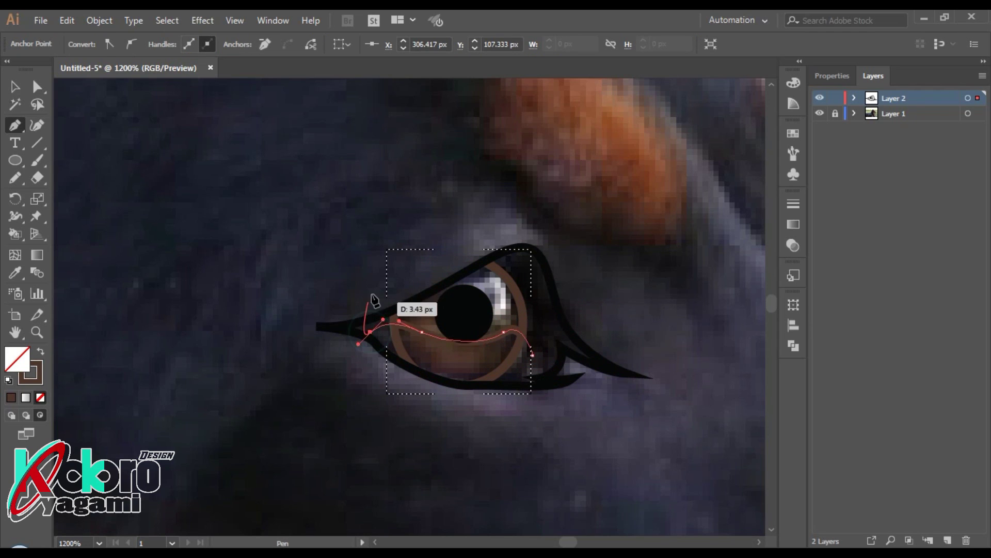
{"action": "left_click", "coordinate": [388, 280]}
{"action": "left_click_drag", "start_coordinate": [446, 241], "coordinate": [470, 243]}
{"action": "left_click", "coordinate": [516, 269]}
{"action": "left_click_drag", "start_coordinate": [531, 356], "coordinate": [543, 333]}
{"action": "key", "text": "shift+x"}
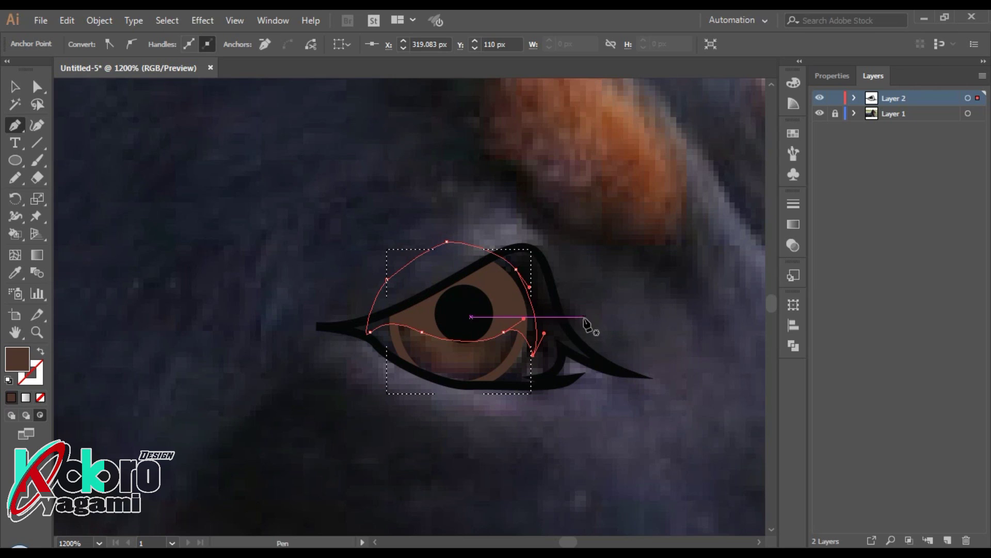
Step: Move Draw Inside mode from the iris to the eye outline
{"action": "left_click", "coordinate": [587, 324], "text": "ctrl"}
{"action": "left_click", "coordinate": [559, 308], "text": "ctrl"}
{"action": "key", "text": "shift+d"}
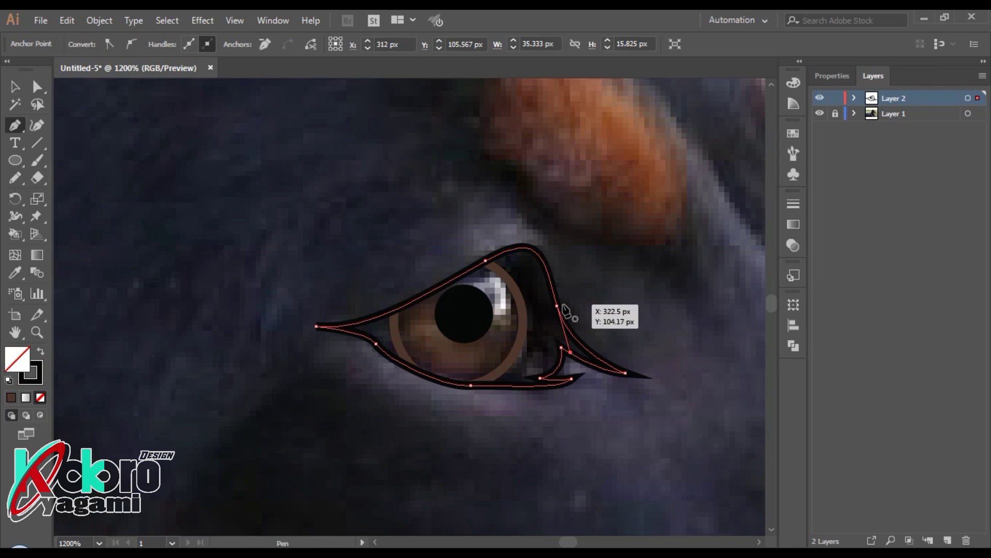
{"action": "key", "text": "shift+d"}
{"action": "left_click", "coordinate": [584, 306], "text": "ctrl"}
Step: Pen-draw a black shape over the upper iris, leaving a small light notch
{"action": "left_click_drag", "start_coordinate": [508, 351], "coordinate": [488, 262]}
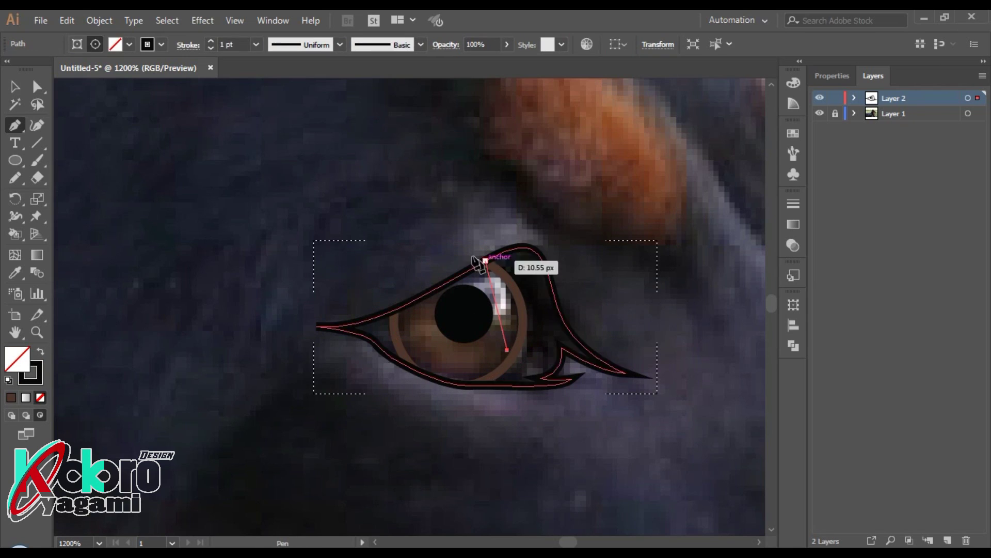
{"action": "left_click_drag", "start_coordinate": [412, 328], "coordinate": [424, 347]}
{"action": "left_click", "coordinate": [499, 301]}
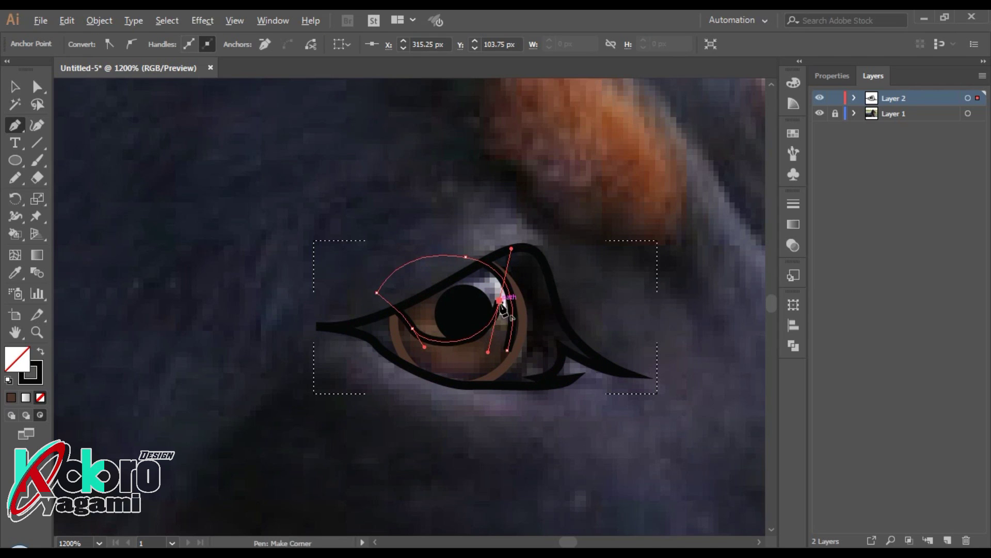
{"action": "left_click", "coordinate": [507, 350]}
{"action": "key", "text": "shift+x"}
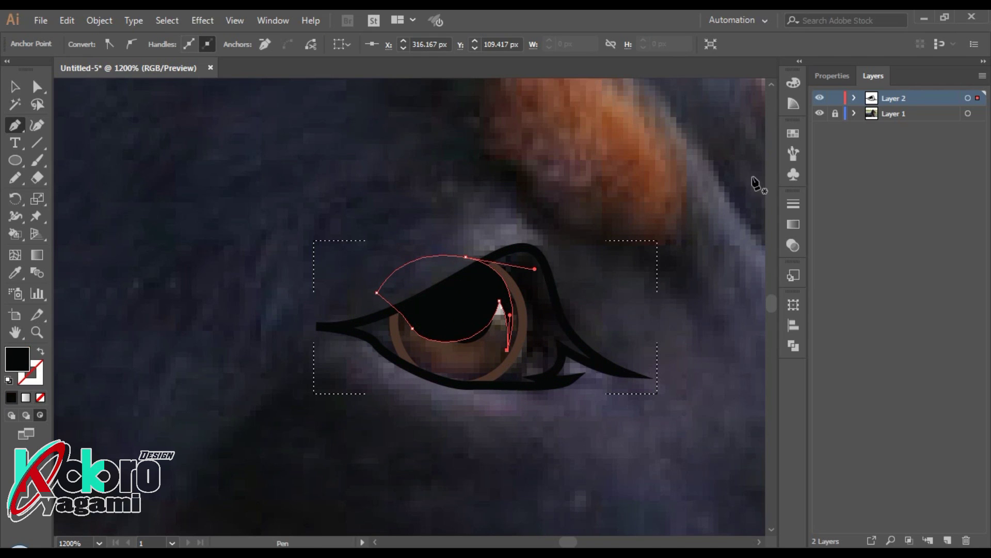
{"action": "left_click_drag", "start_coordinate": [800, 229], "coordinate": [795, 213]}
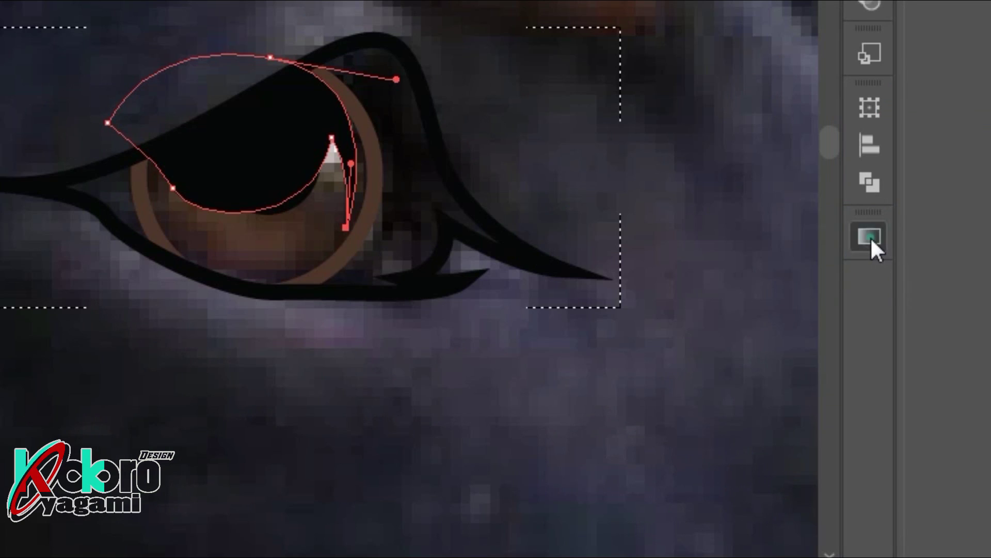
Step: Apply the Orchid gradient preset, then set both stops to white (FFFFFF), right stop at 0% opacity
{"action": "left_click", "coordinate": [870, 236]}
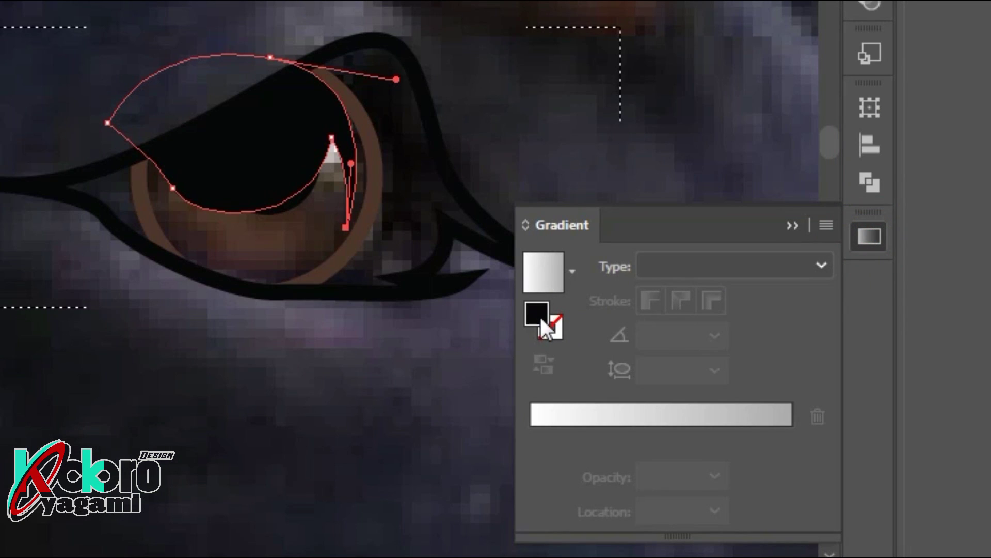
{"action": "left_click", "coordinate": [571, 271]}
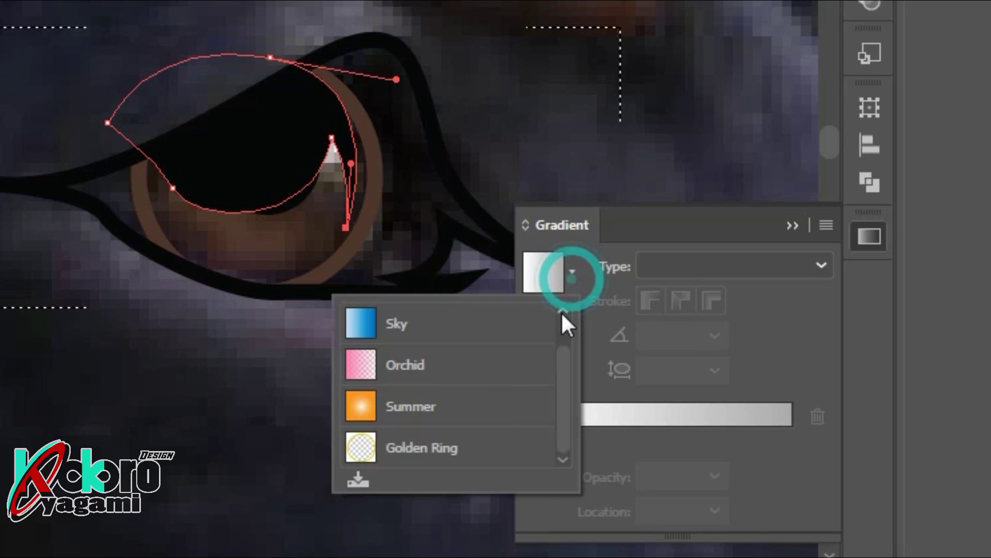
{"action": "left_click", "coordinate": [432, 381]}
{"action": "left_click", "coordinate": [532, 442]}
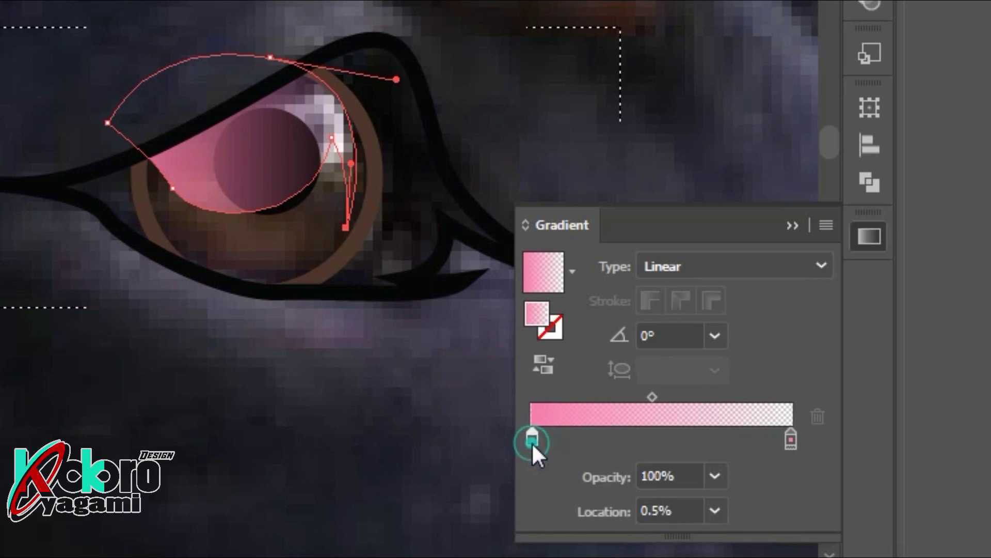
{"action": "double_click", "coordinate": [532, 441]}
{"action": "left_click", "coordinate": [506, 318]}
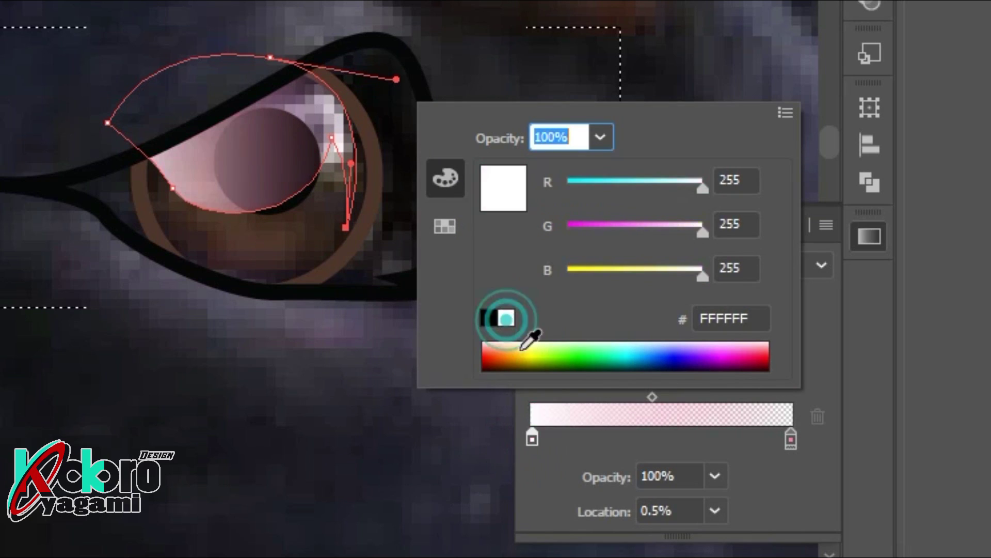
{"action": "left_click", "coordinate": [532, 440]}
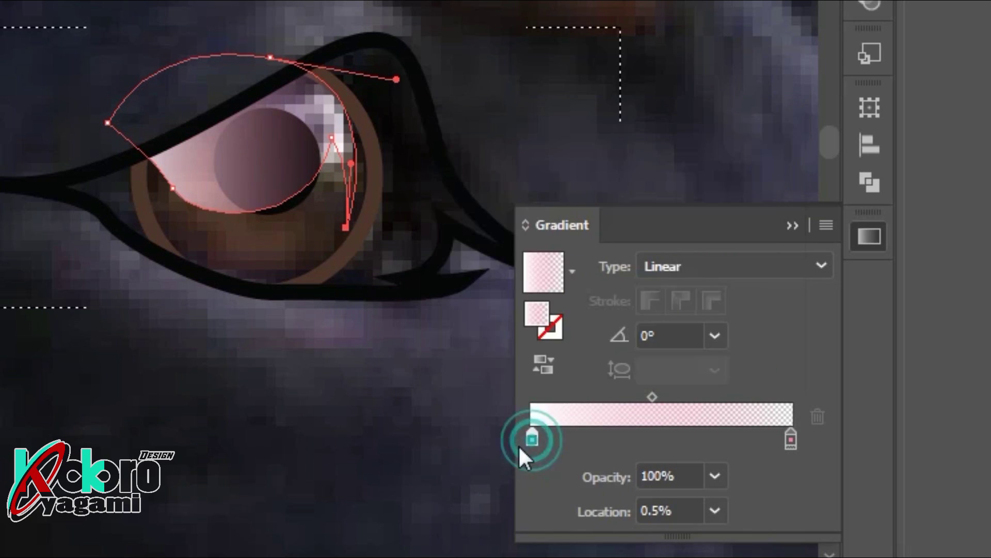
{"action": "left_click", "coordinate": [790, 440]}
{"action": "double_click", "coordinate": [790, 440]}
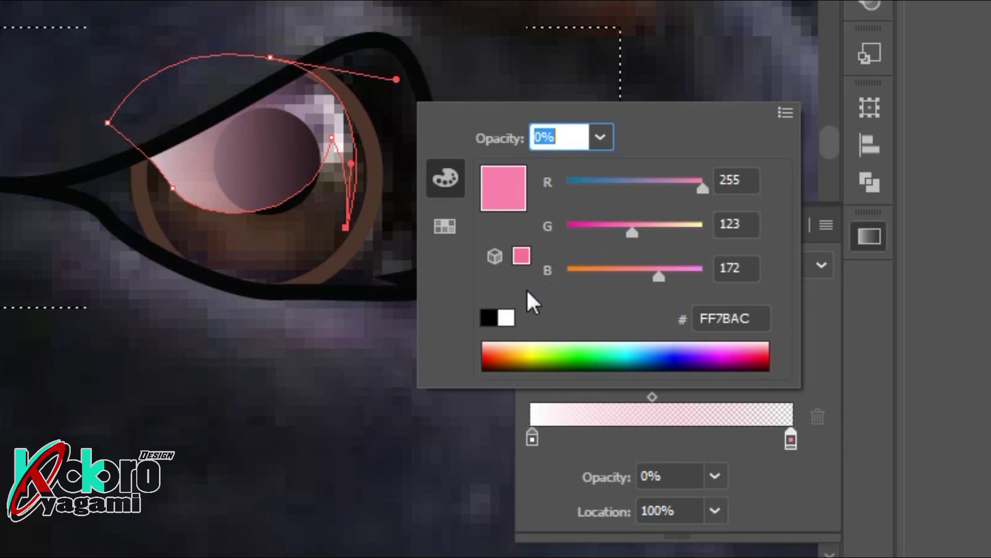
{"action": "left_click", "coordinate": [506, 318]}
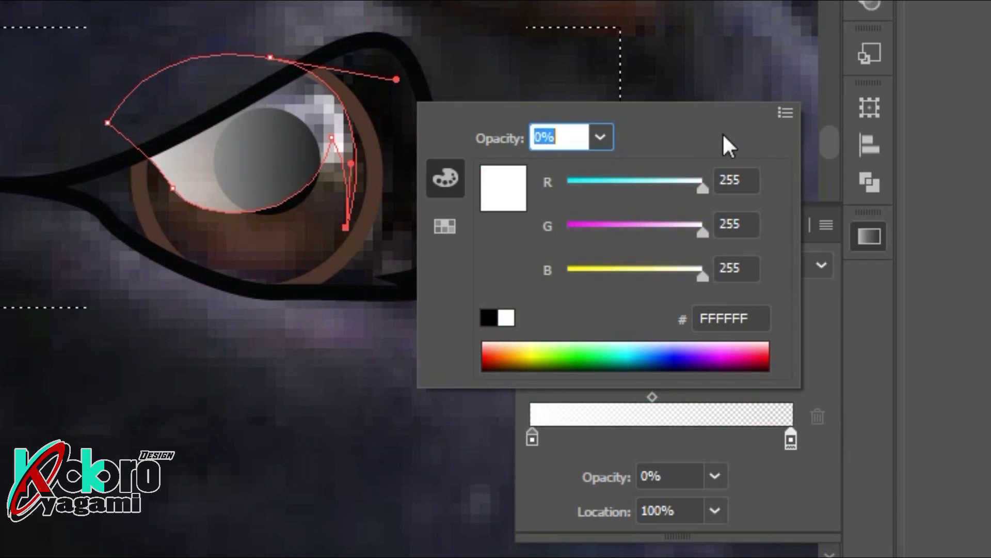
{"action": "left_click", "coordinate": [753, 49]}
Step: Drag the highlight's lower-left anchor and handle to follow the eye outline
{"action": "left_click", "coordinate": [790, 226]}
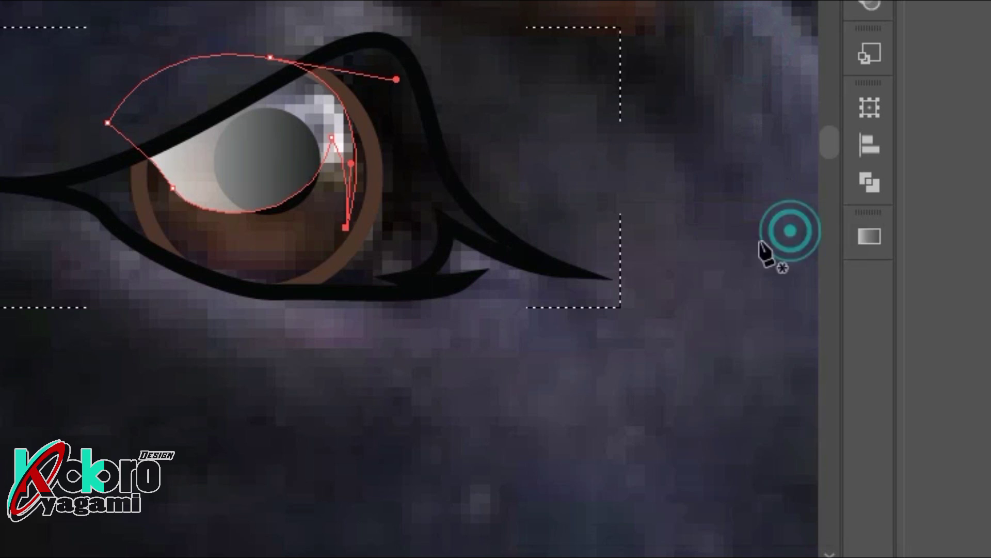
{"action": "key", "text": "v"}
{"action": "key", "text": "ctrl+shift+a"}
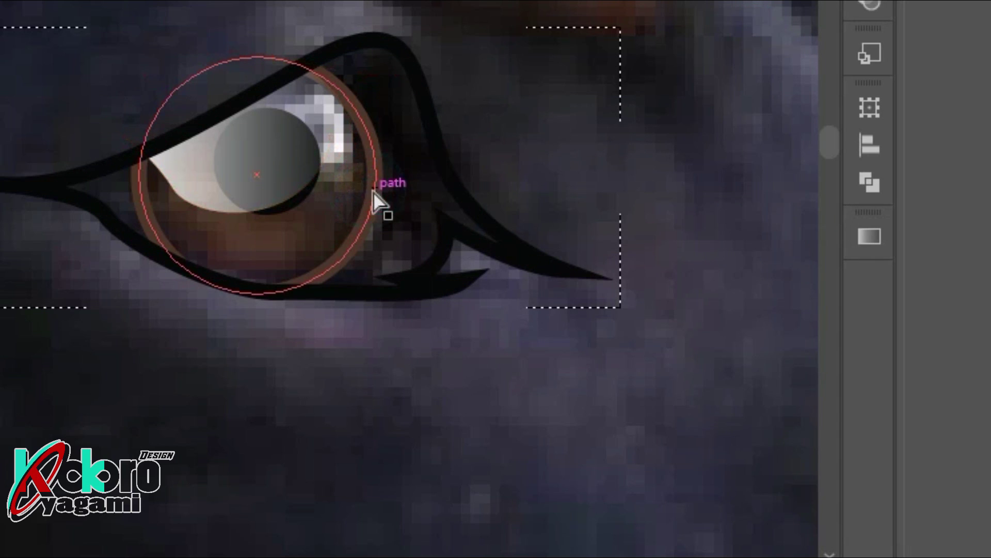
{"action": "left_click", "coordinate": [372, 189]}
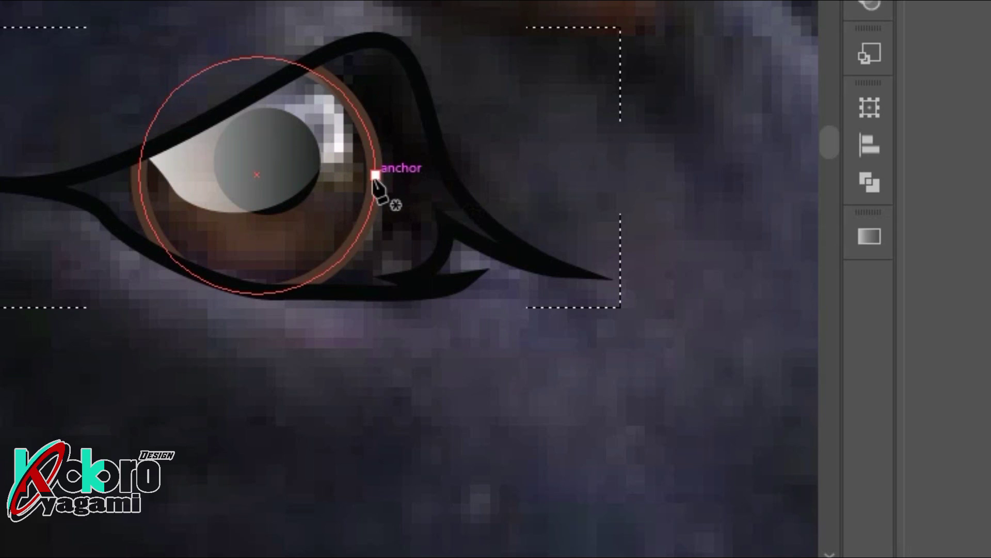
{"action": "left_click", "coordinate": [380, 180]}
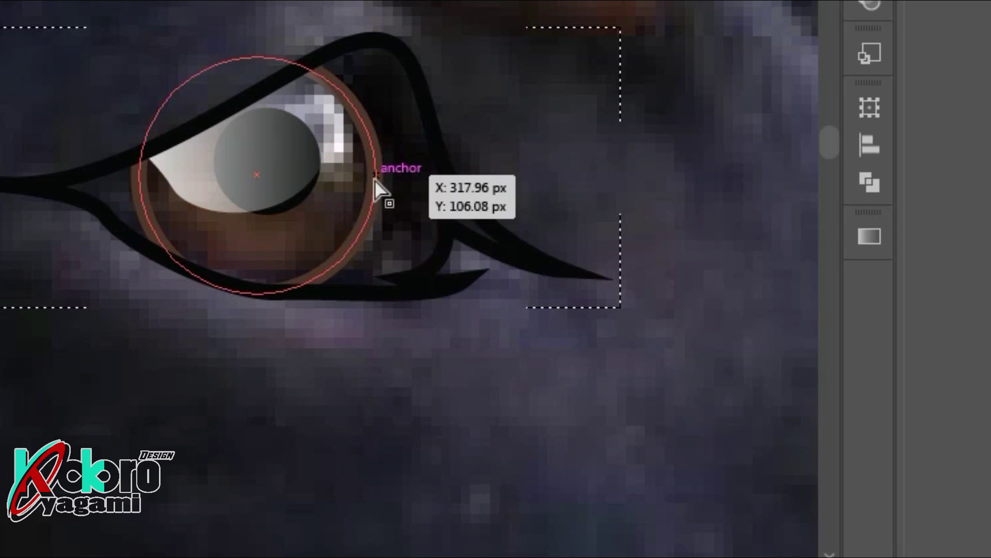
{"action": "key", "text": "a"}
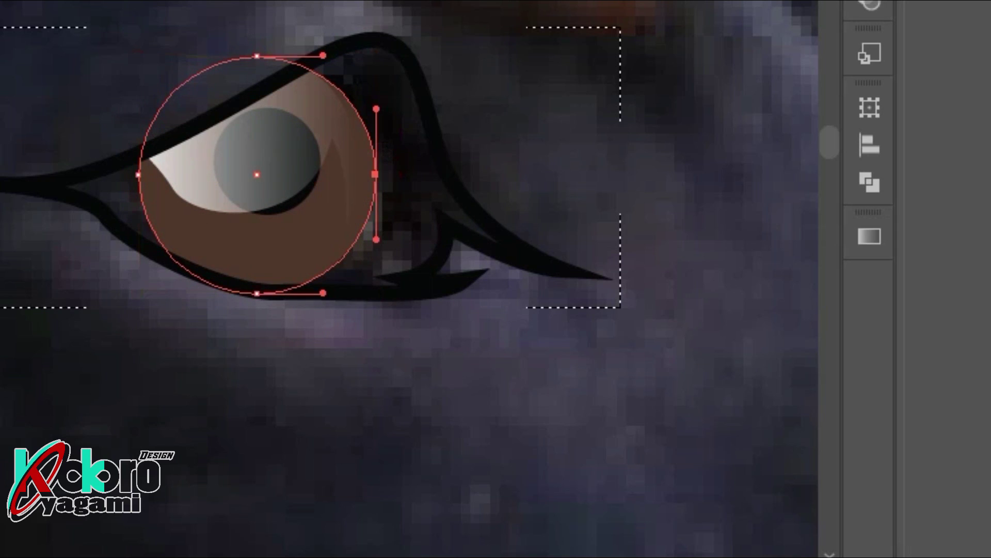
{"action": "key", "text": "ctrl+shift+a"}
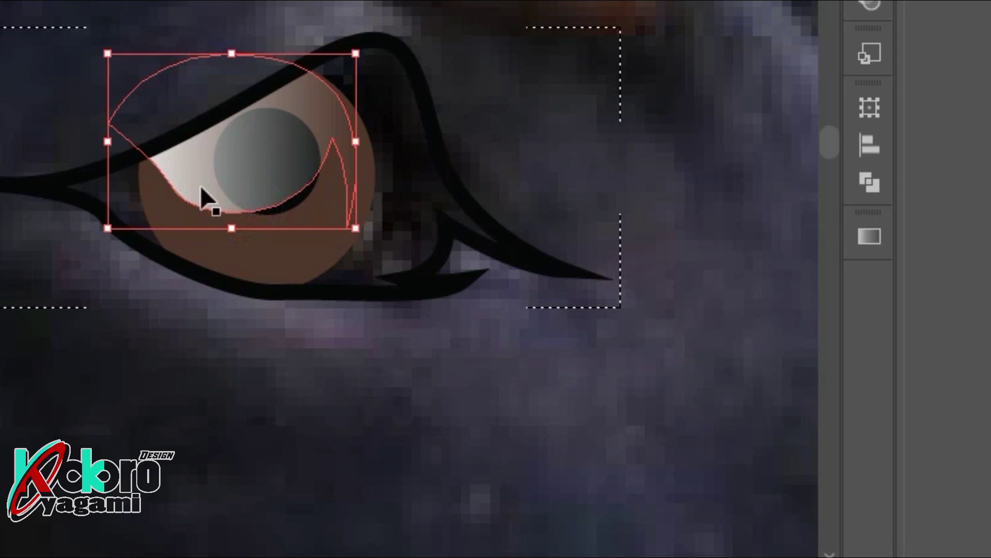
{"action": "left_click", "coordinate": [173, 188]}
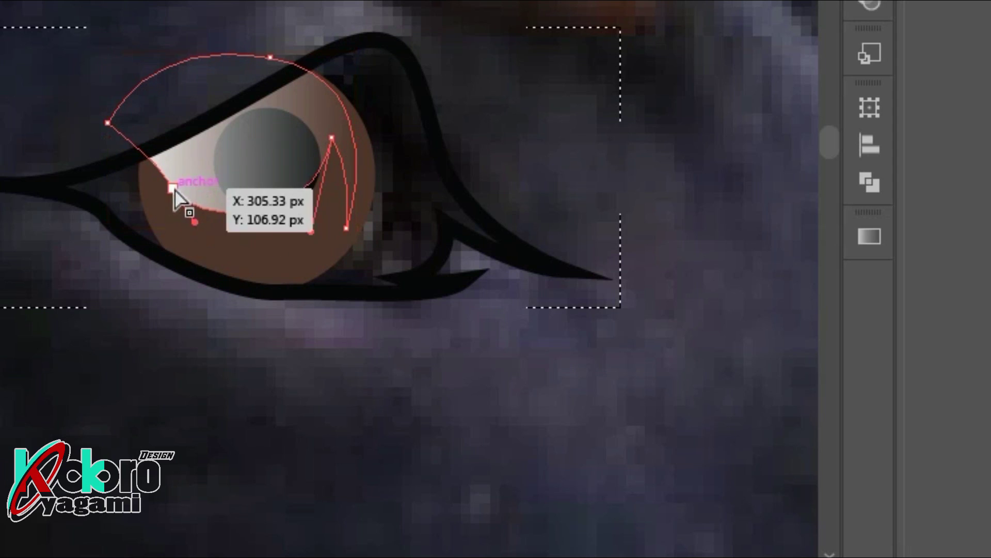
{"action": "left_click_drag", "start_coordinate": [153, 154], "coordinate": [144, 182]}
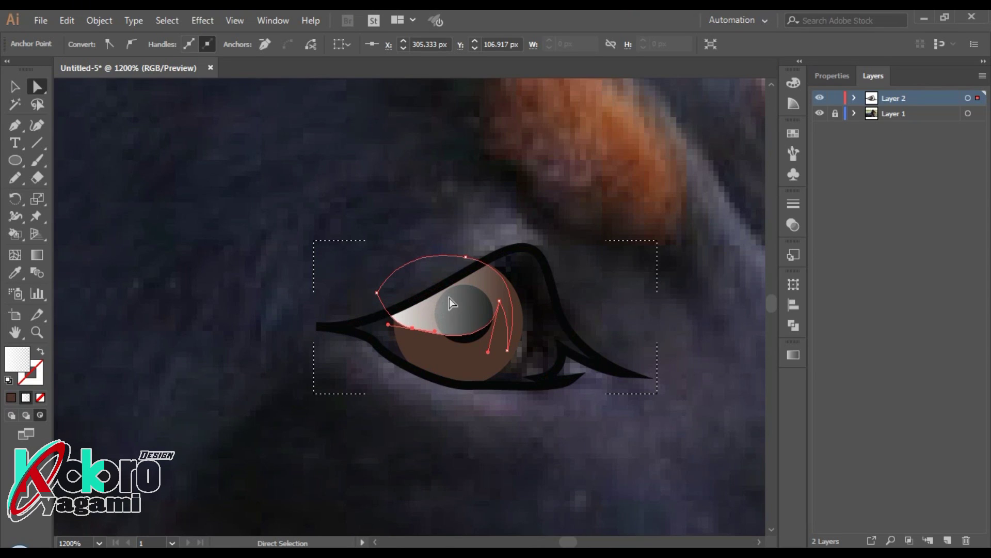
Step: Compare Layer 2 against the photo and bend the highlight's right-hand curve outward
{"action": "scroll", "coordinate": [308, 314], "scroll_direction": "up", "scroll_amount": 2}
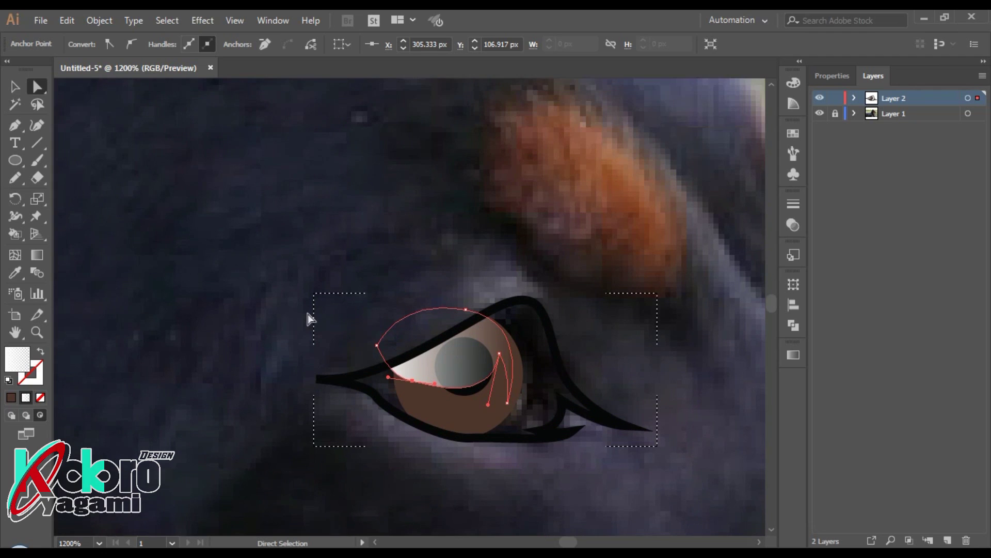
{"action": "left_click", "coordinate": [42, 260]}
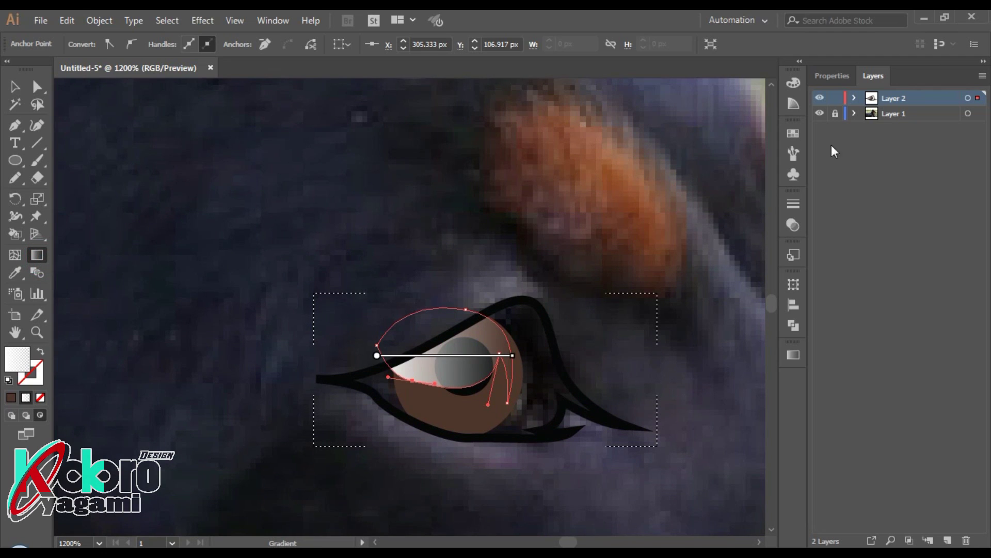
{"action": "left_click", "coordinate": [820, 99]}
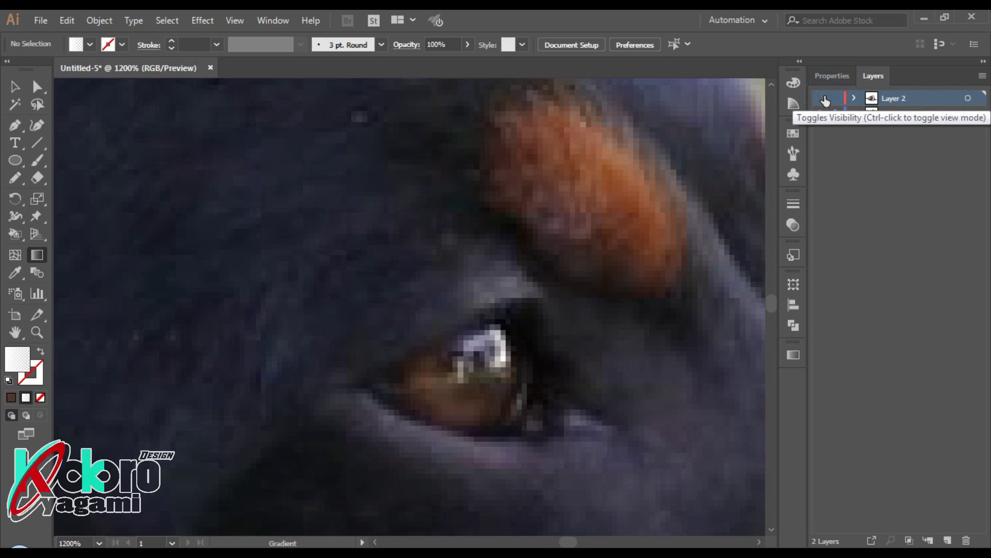
{"action": "left_click", "coordinate": [819, 99]}
{"action": "left_click", "coordinate": [488, 359], "text": "ctrl"}
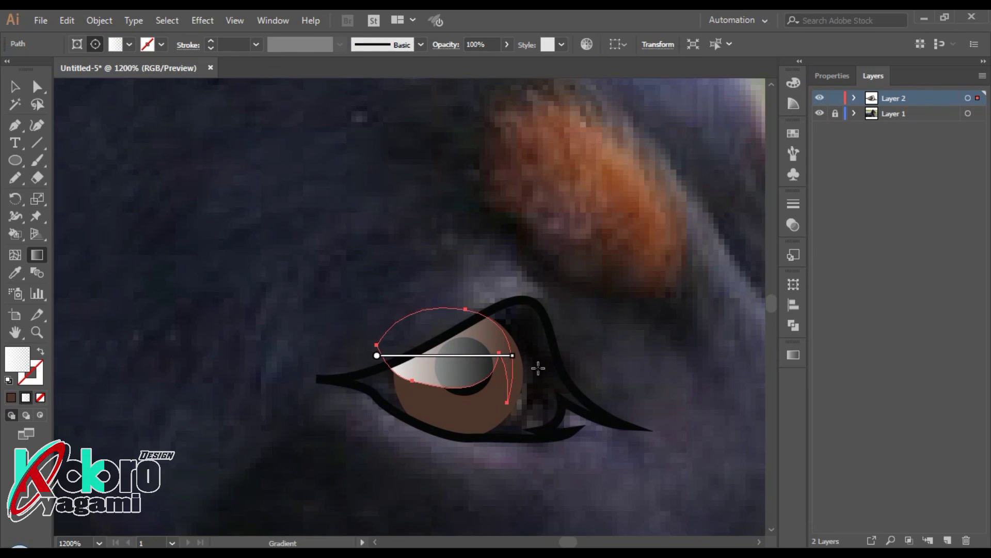
{"action": "left_click", "coordinate": [509, 403]}
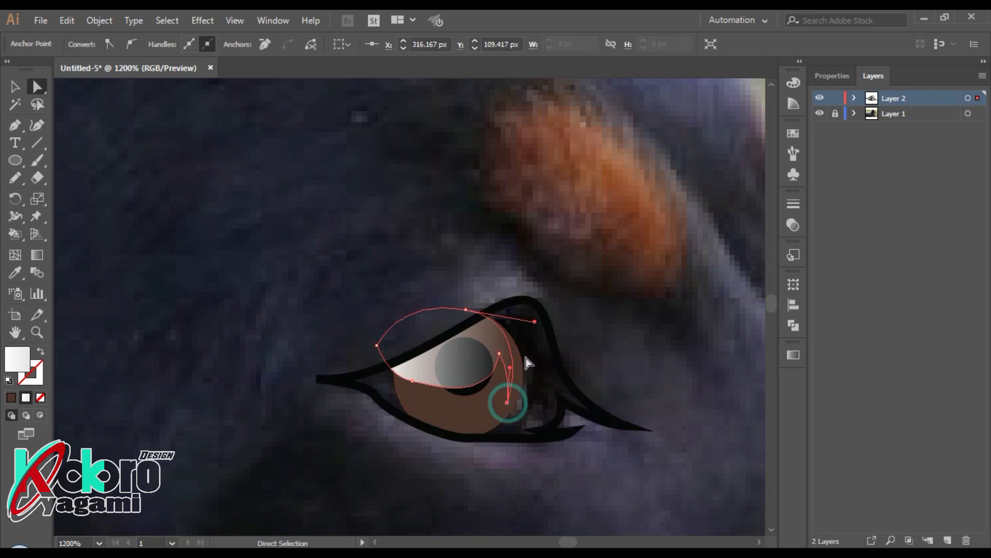
{"action": "left_click", "coordinate": [511, 370]}
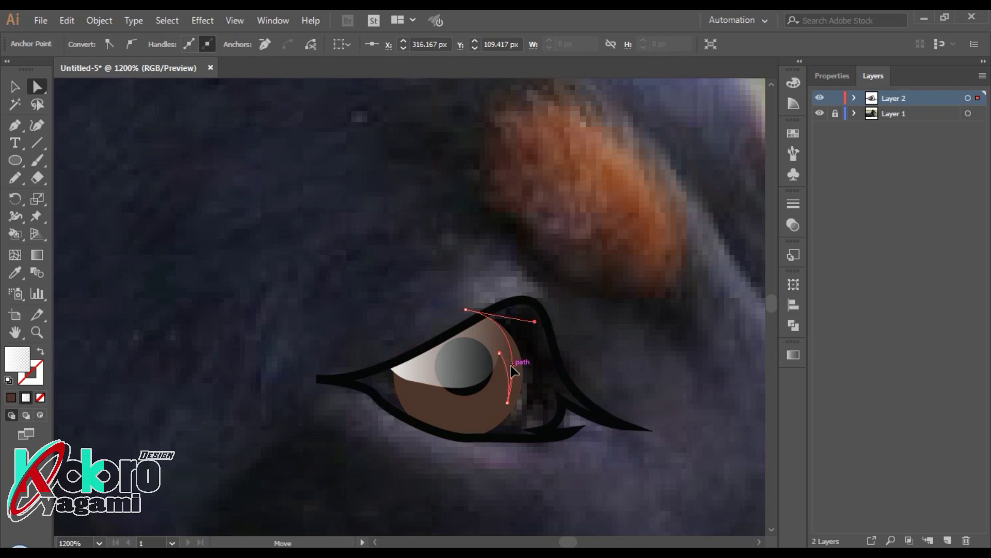
{"action": "left_click_drag", "start_coordinate": [535, 321], "coordinate": [557, 344]}
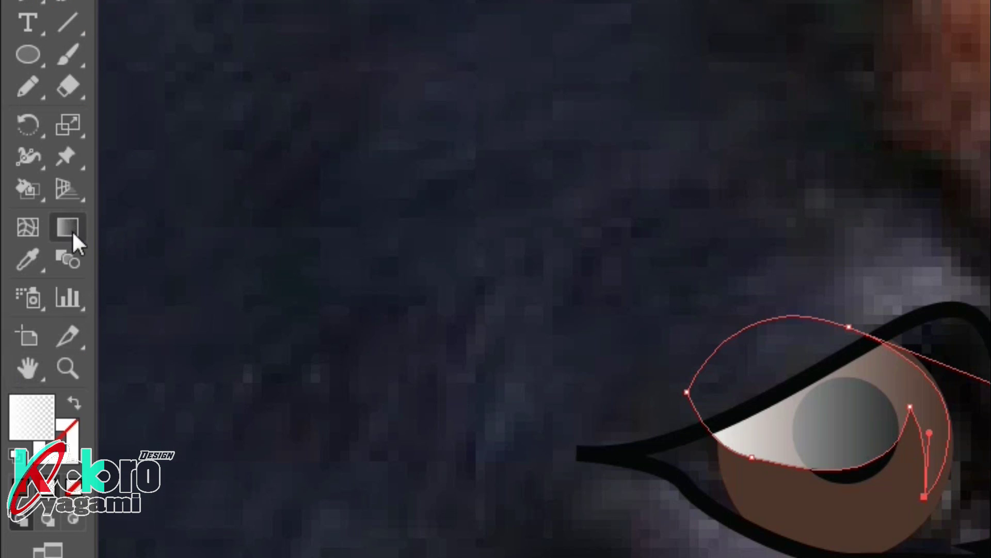
Step: Redraw the highlight's gradient diagonally across it with the Gradient tool
{"action": "left_click", "coordinate": [72, 230]}
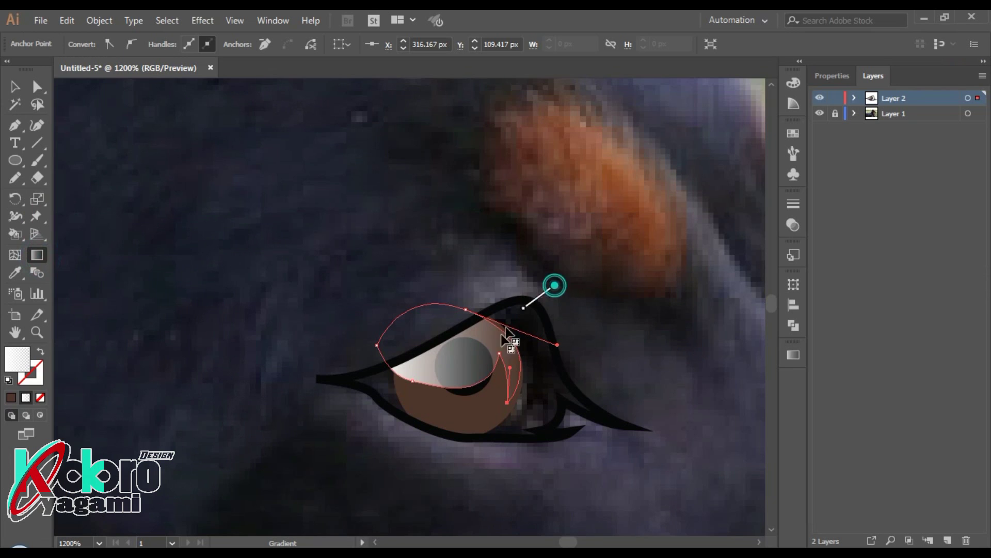
{"action": "left_click_drag", "start_coordinate": [534, 330], "coordinate": [440, 390]}
{"action": "left_click", "coordinate": [608, 254], "text": "ctrl"}
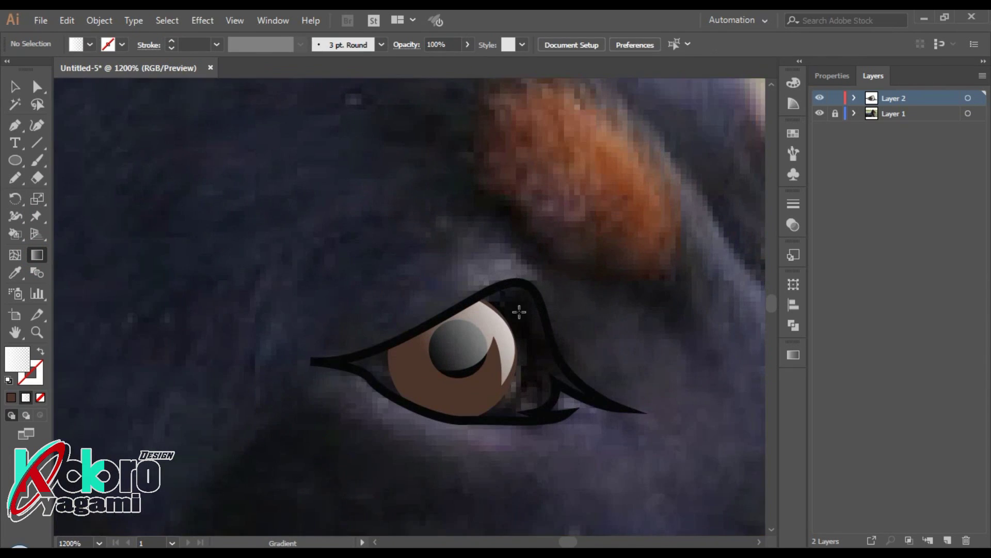
Step: Narrow the dark pupil into an upright oval by dragging its side handle inward
{"action": "left_click", "coordinate": [531, 314], "text": "ctrl"}
{"action": "left_click", "coordinate": [563, 301], "text": "ctrl"}
{"action": "key", "text": "ctrl+0"}
{"action": "scroll", "coordinate": [565, 323], "scroll_direction": "up", "scroll_amount": 5}
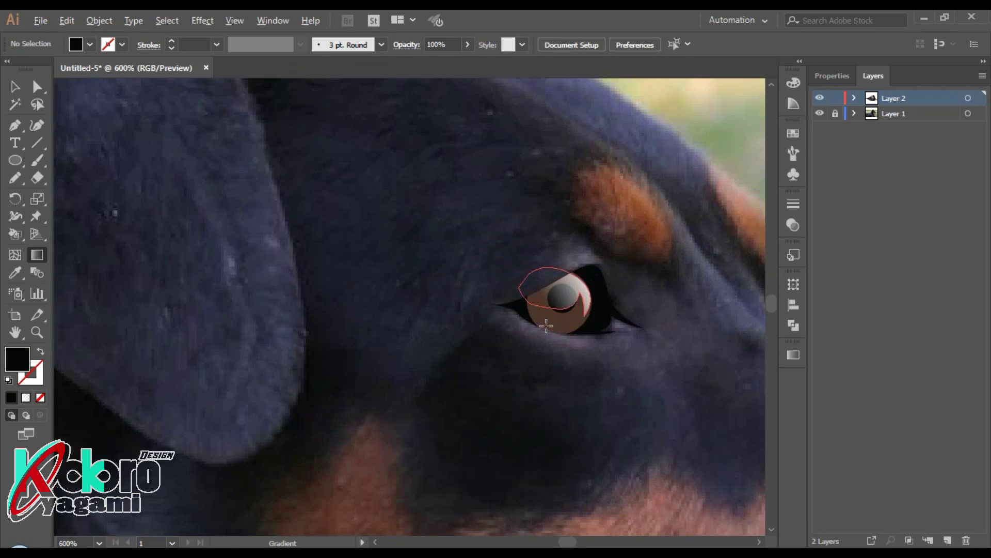
{"action": "key", "text": "v"}
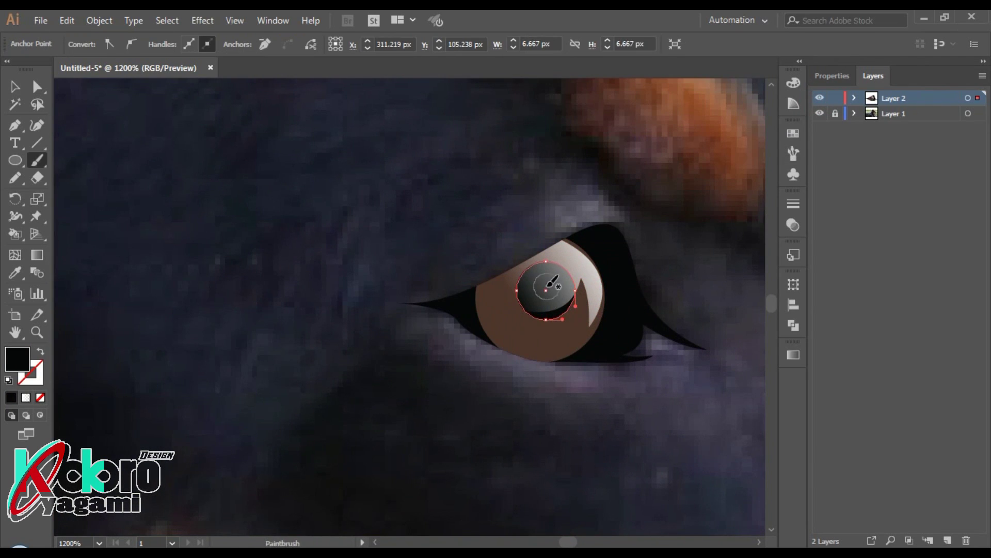
{"action": "key", "text": "ctrl+plus"}
{"action": "left_click_drag", "start_coordinate": [513, 369], "coordinate": [478, 369]}
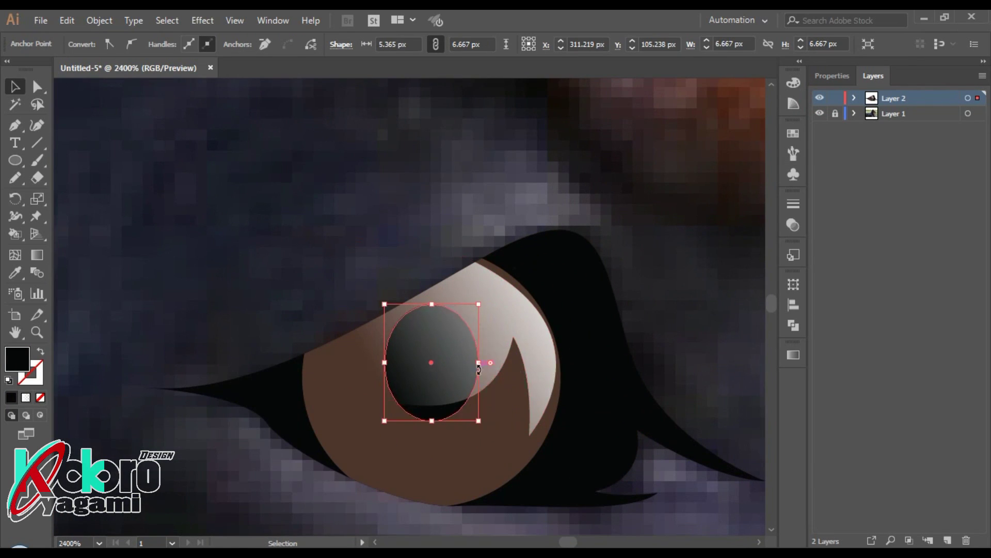
Step: Select the pupil ellipse and shift it slightly right inside the brown iris
{"action": "left_click", "coordinate": [426, 416]}
{"action": "left_click", "coordinate": [420, 419]}
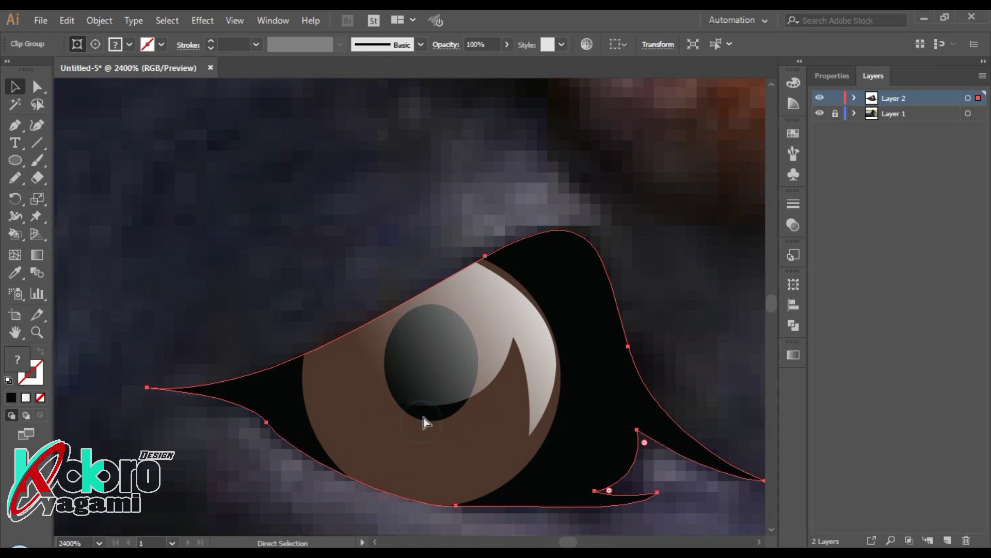
{"action": "left_click", "coordinate": [415, 368]}
{"action": "left_click", "coordinate": [434, 410]}
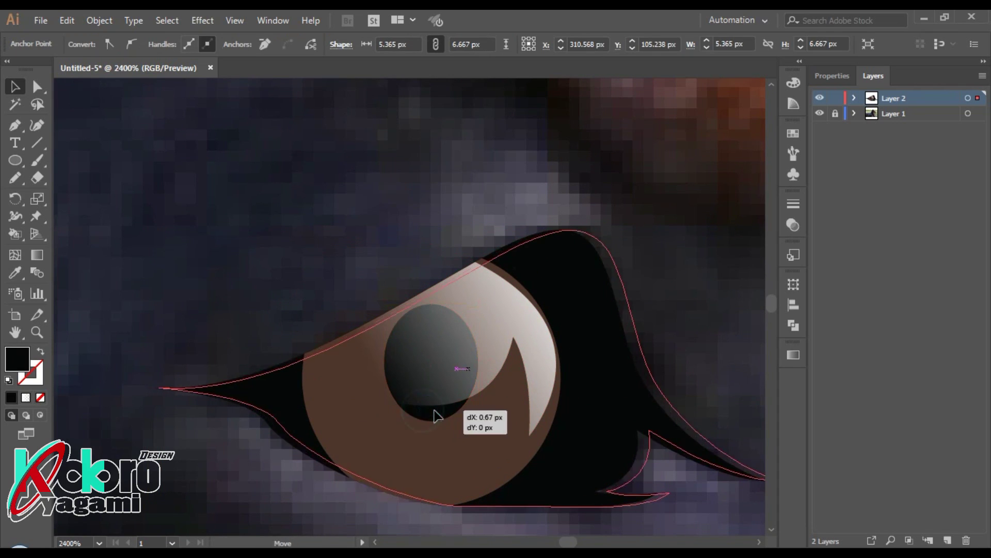
{"action": "key", "text": "l"}
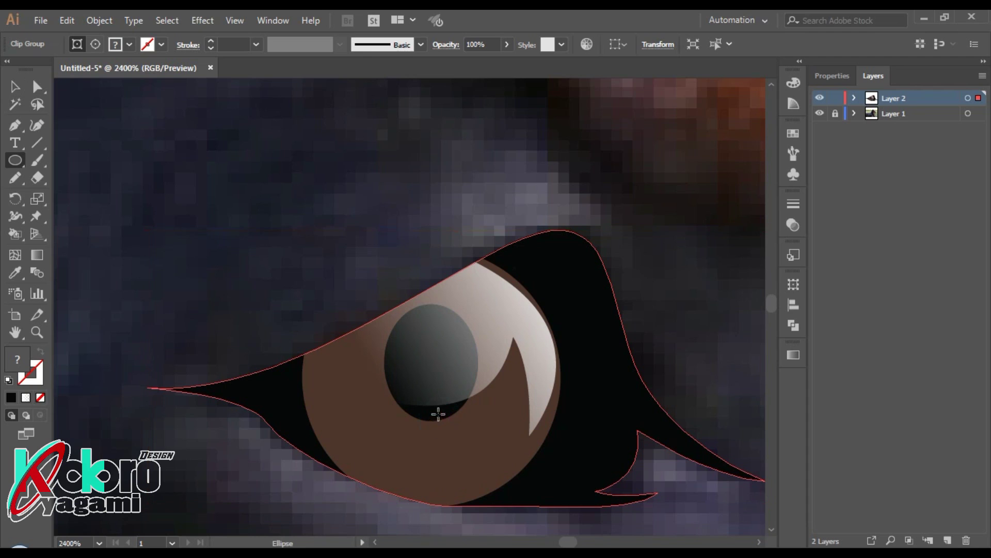
{"action": "key", "text": "v"}
{"action": "key", "text": "ctrl+shift+a"}
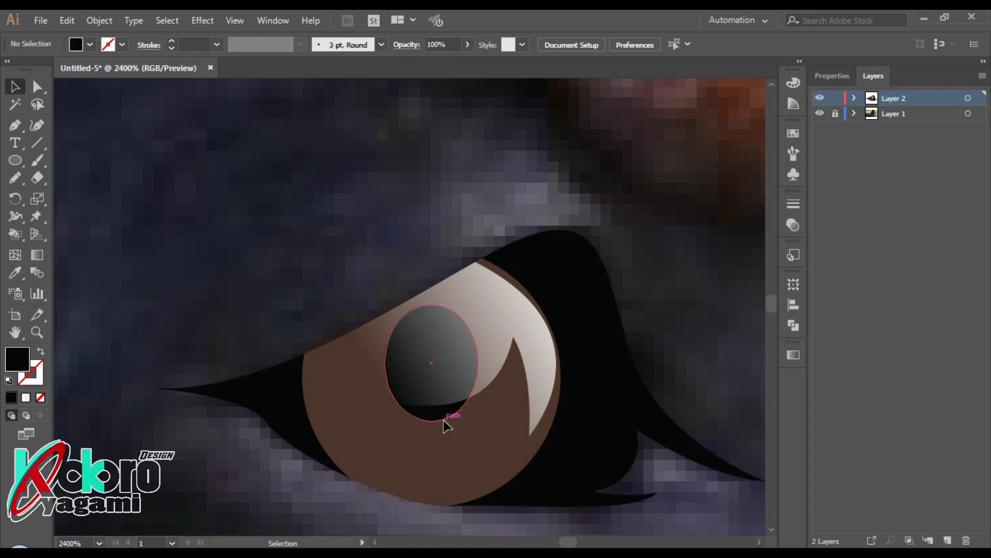
{"action": "left_click", "coordinate": [432, 421]}
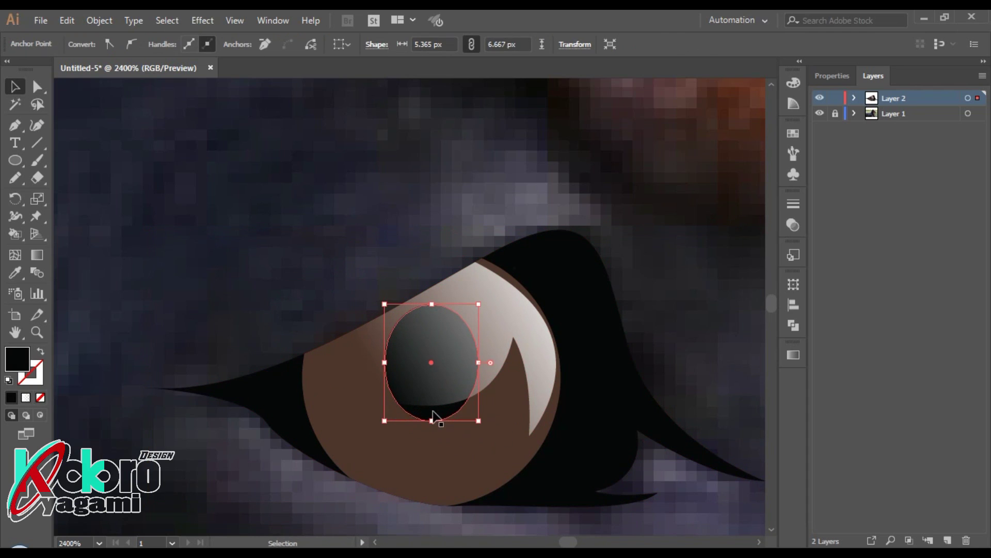
{"action": "left_click_drag", "start_coordinate": [443, 421], "coordinate": [466, 413]}
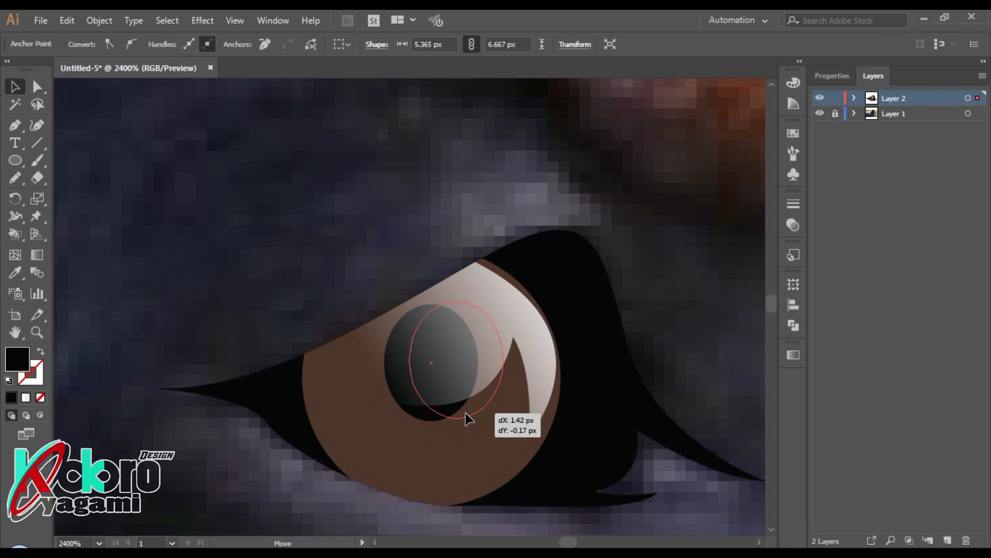
{"action": "key", "text": "ctrl+shift+a"}
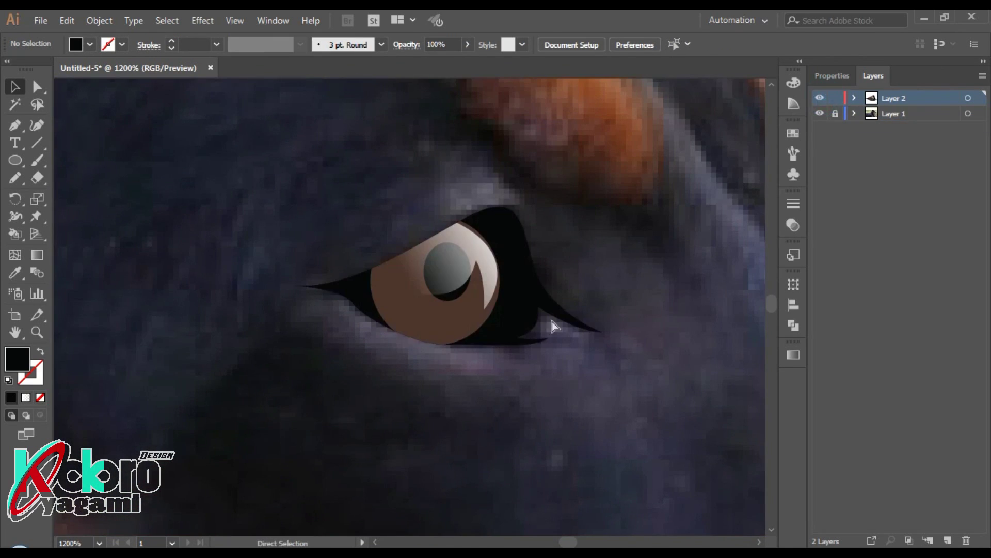
Step: Open the Gradient settings and load the White, Black linear preset at 0°
{"action": "left_click", "coordinate": [485, 304]}
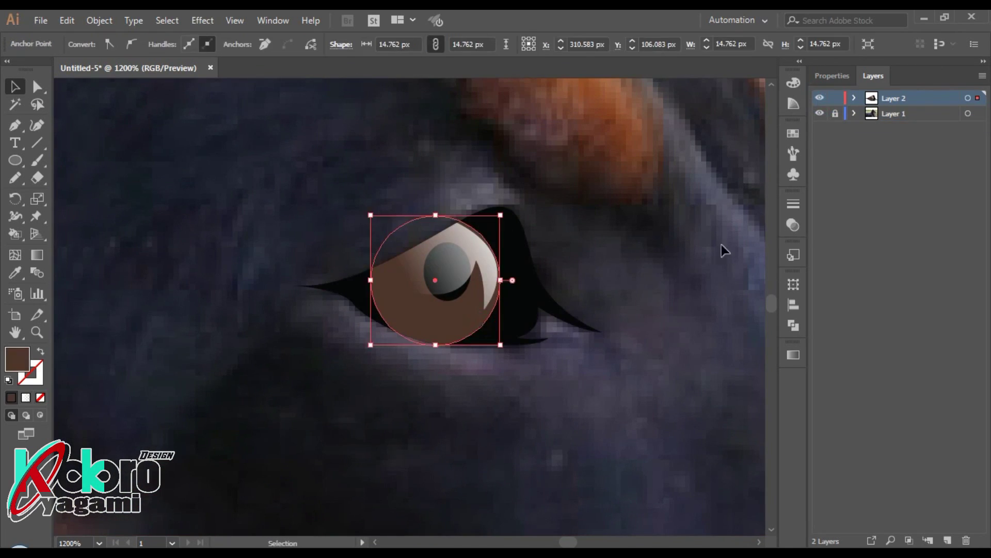
{"action": "left_click", "coordinate": [794, 353]}
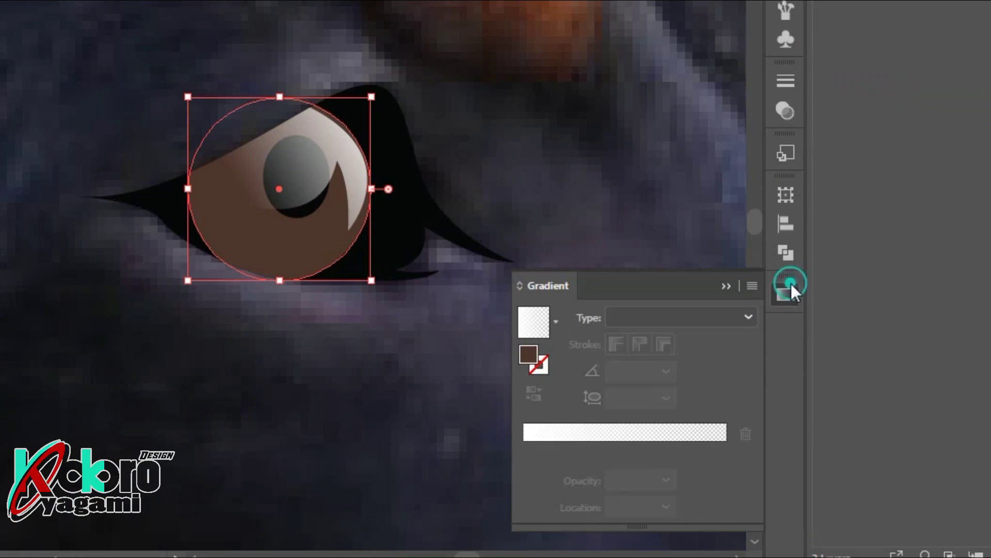
{"action": "left_click", "coordinate": [588, 218]}
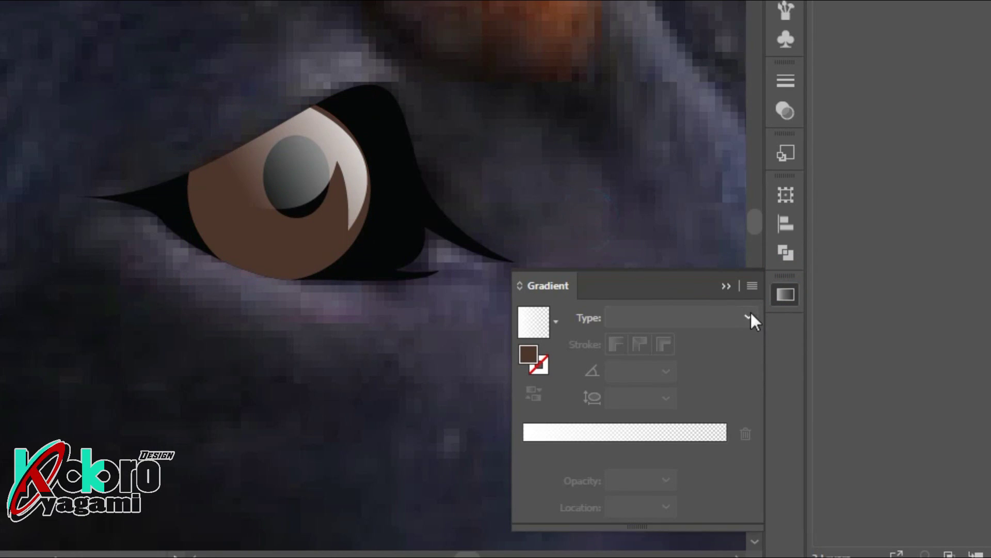
{"action": "left_click", "coordinate": [556, 321]}
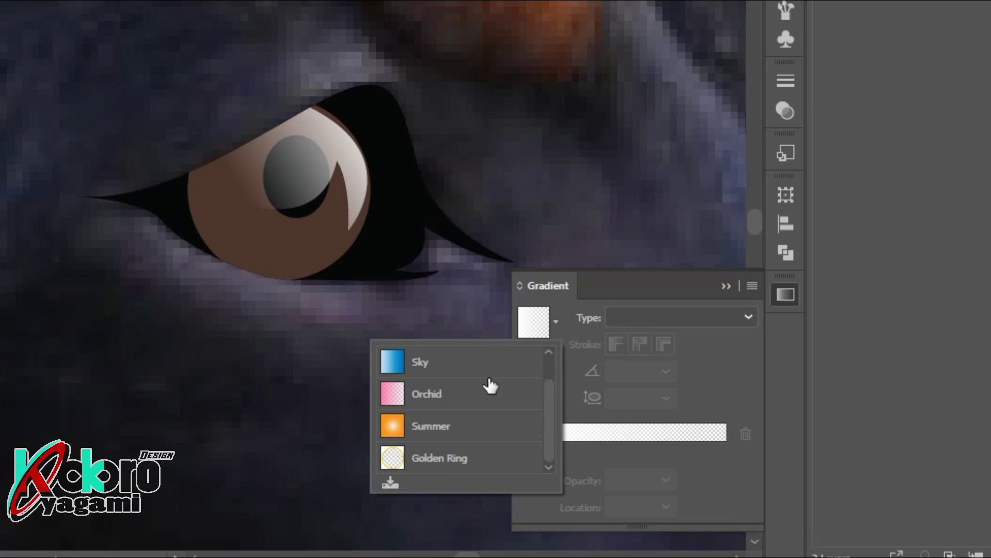
{"action": "left_click_drag", "start_coordinate": [547, 418], "coordinate": [534, 392]}
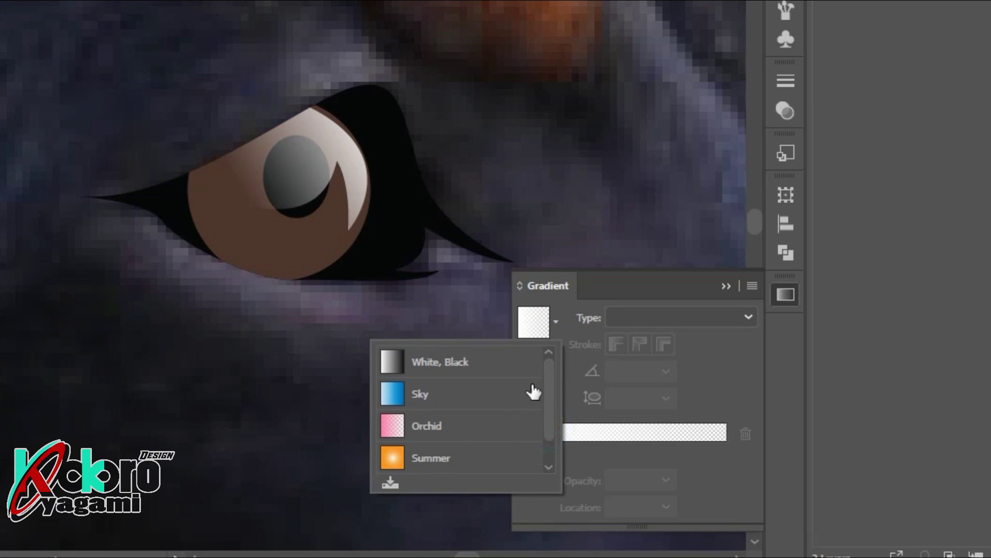
{"action": "left_click", "coordinate": [488, 368]}
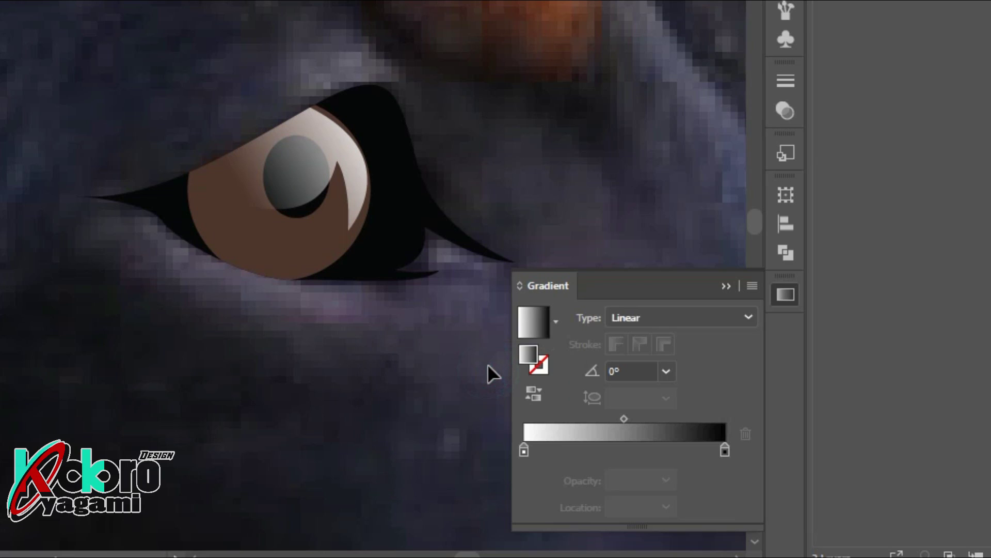
Step: Apply a gradient to the iris fill, remove the black stop and move the brown stop to about 69%
{"action": "left_click", "coordinate": [327, 266]}
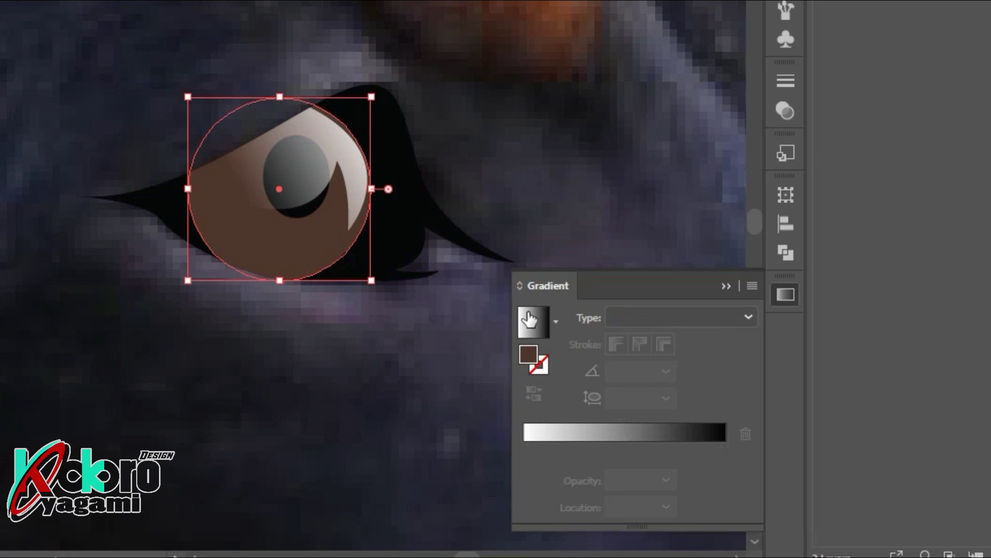
{"action": "left_click", "coordinate": [532, 354]}
{"action": "left_click", "coordinate": [522, 433]}
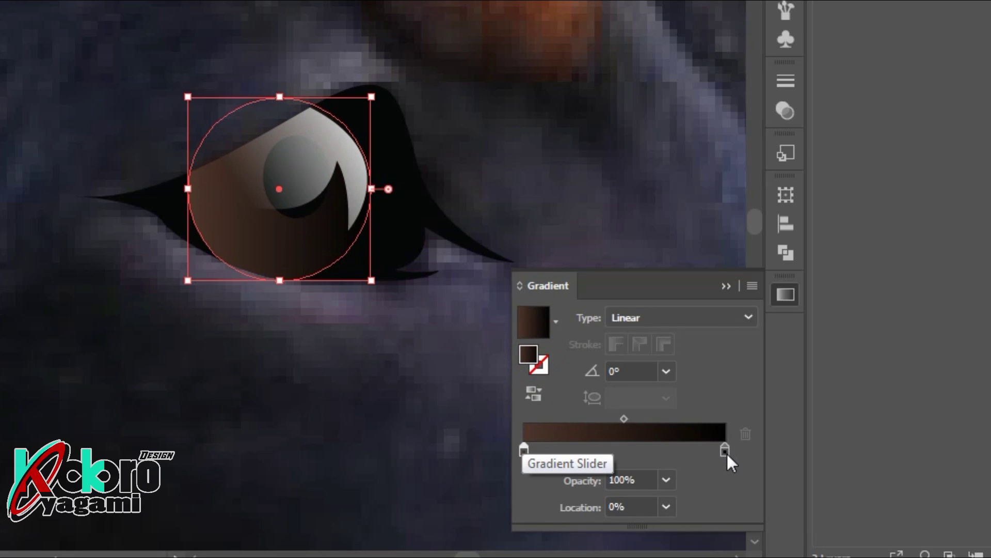
{"action": "left_click", "coordinate": [543, 451]}
{"action": "left_click_drag", "start_coordinate": [723, 451], "coordinate": [726, 503]}
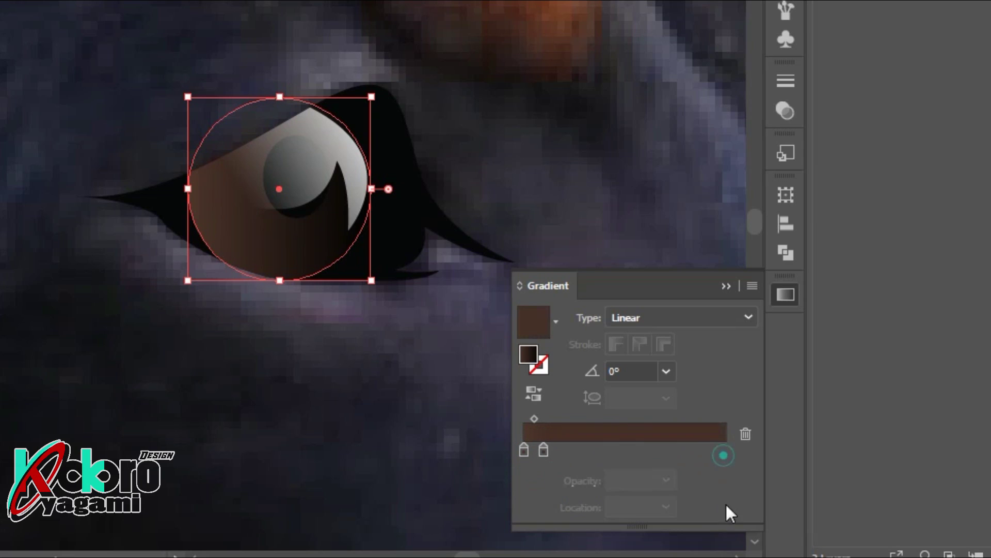
{"action": "left_click_drag", "start_coordinate": [543, 451], "coordinate": [663, 451]}
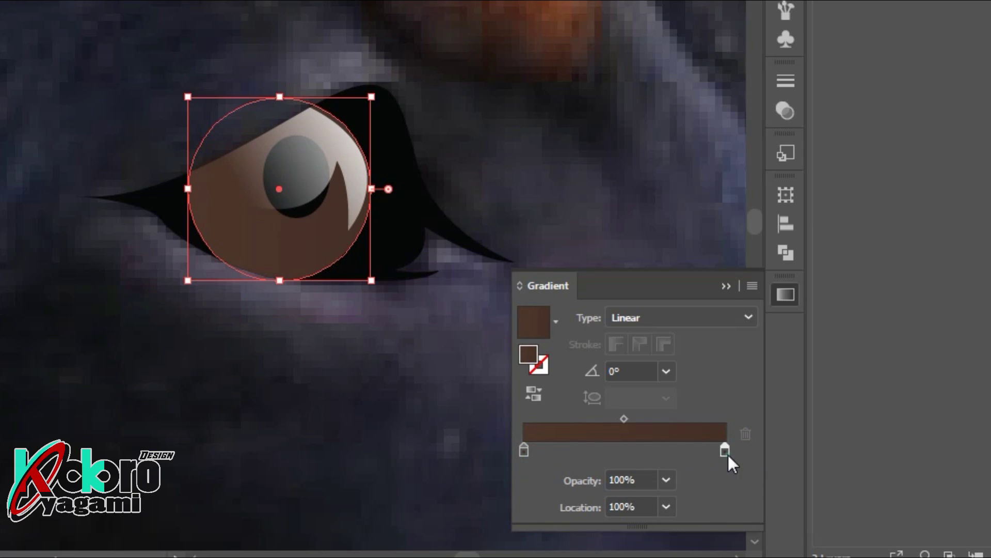
Step: Recolour the right gradient stop to a reddish brown, about R85 G26 B14 (551A0E)
{"action": "double_click", "coordinate": [728, 454]}
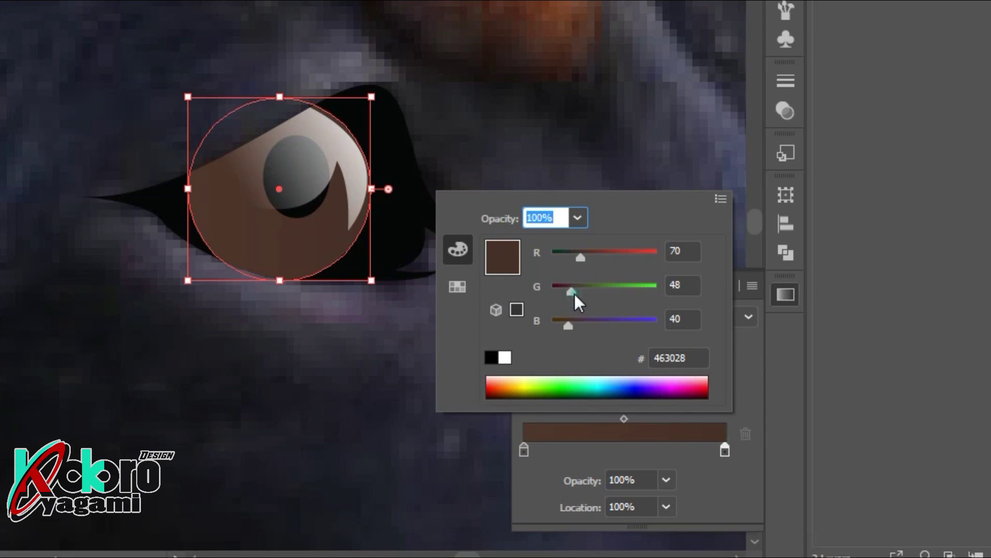
{"action": "left_click_drag", "start_coordinate": [574, 293], "coordinate": [565, 324]}
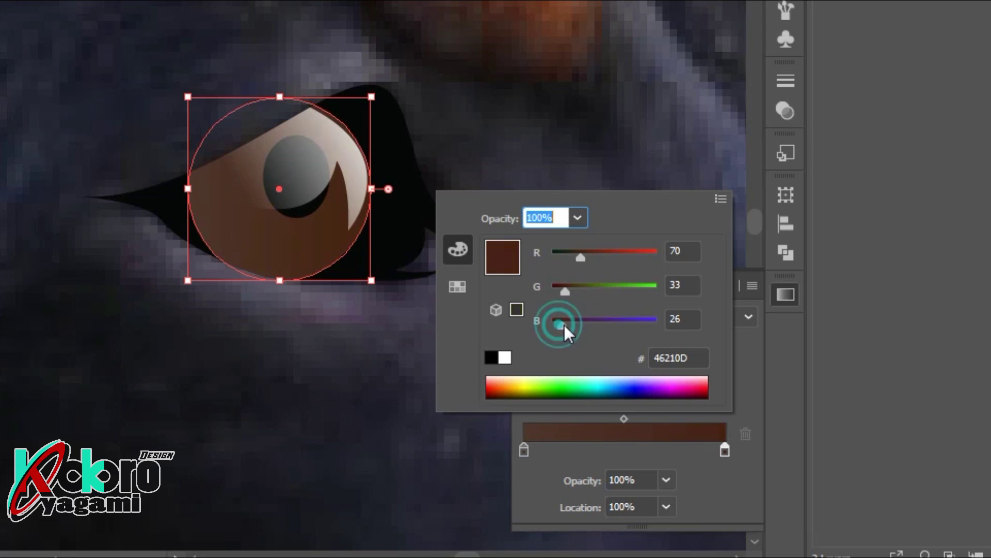
{"action": "left_click_drag", "start_coordinate": [580, 257], "coordinate": [587, 258]}
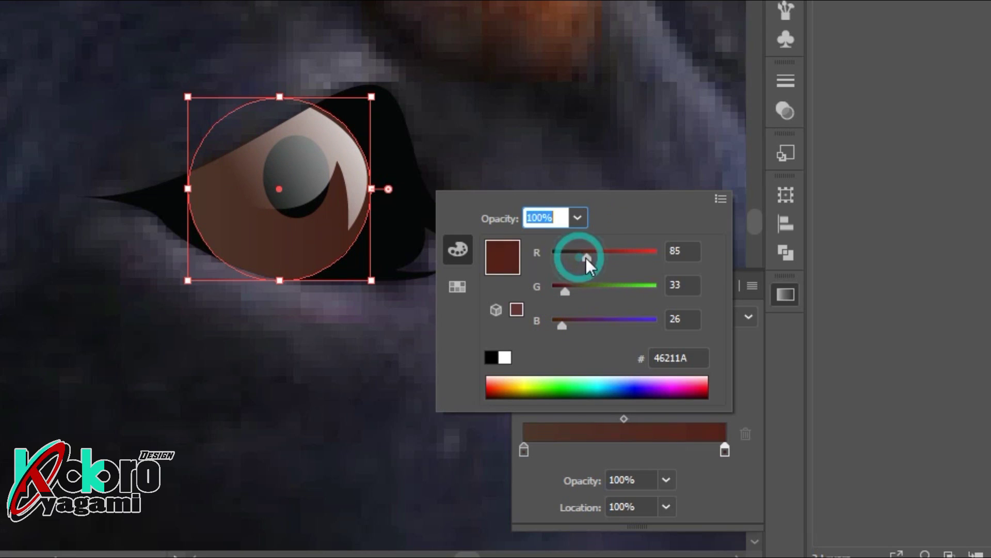
{"action": "left_click_drag", "start_coordinate": [562, 325], "coordinate": [556, 326]}
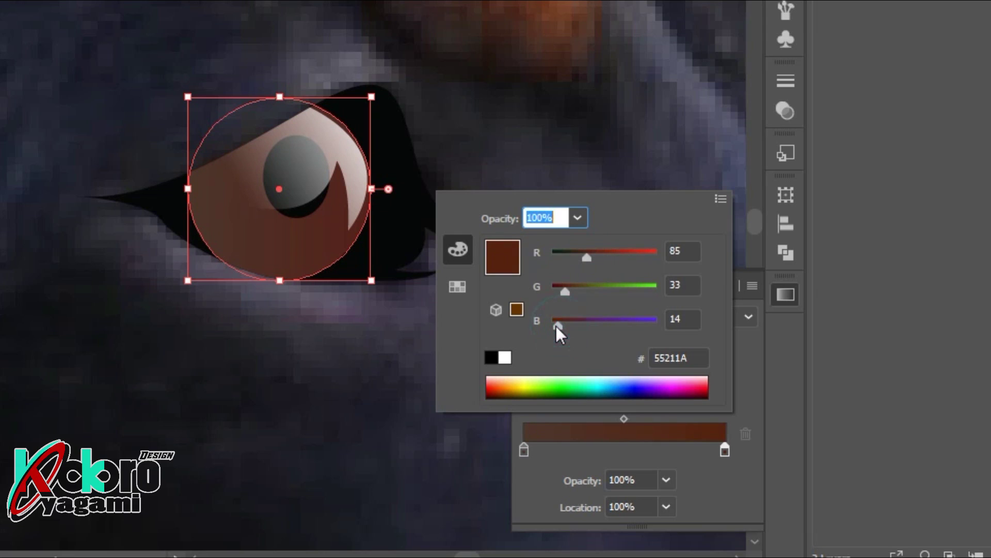
{"action": "left_click_drag", "start_coordinate": [567, 290], "coordinate": [563, 290]}
{"action": "left_click_drag", "start_coordinate": [563, 293], "coordinate": [565, 293]}
{"action": "key", "text": "Return"}
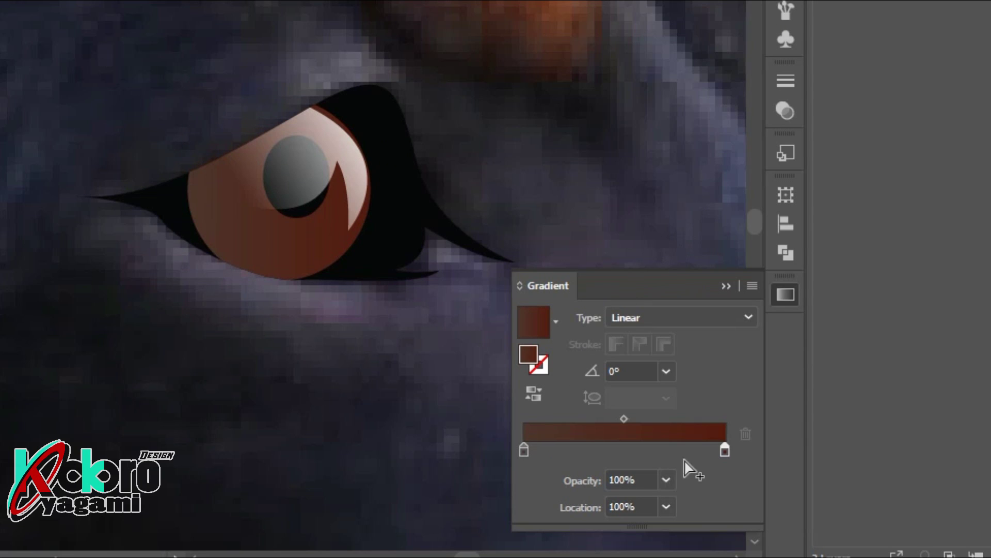
Step: Darken the iris gradient's right stop to a deeper 351304 brown by lowering red and green
{"action": "double_click", "coordinate": [725, 451]}
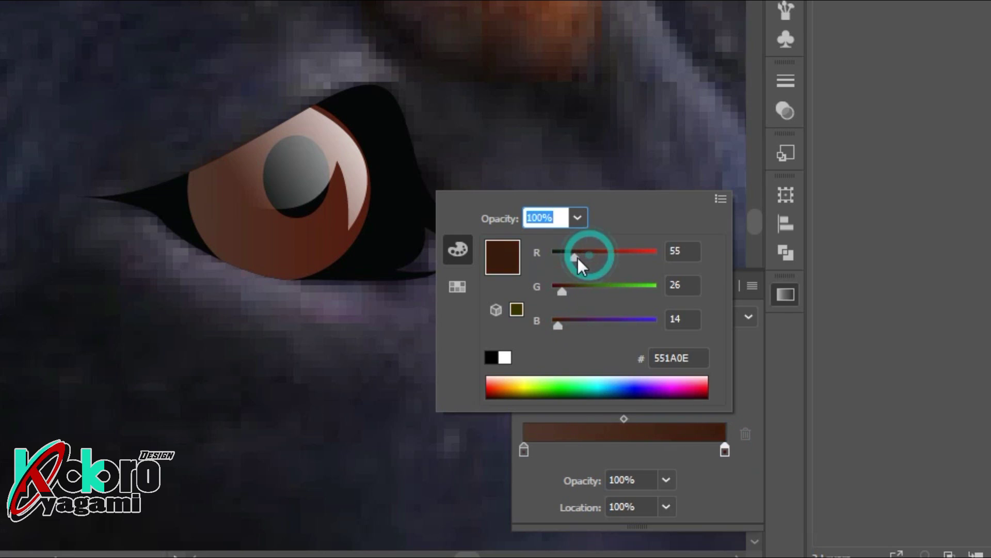
{"action": "left_click_drag", "start_coordinate": [578, 257], "coordinate": [574, 259]}
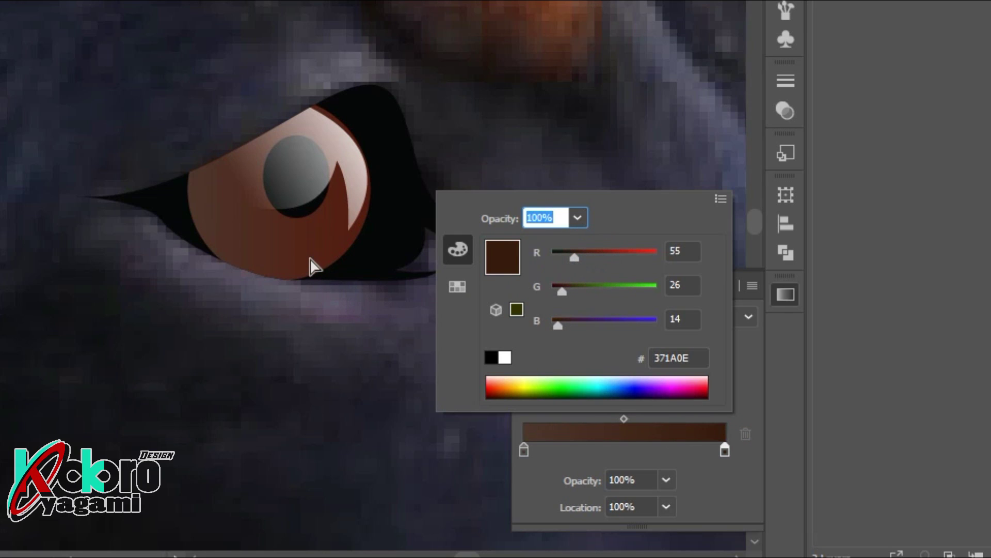
{"action": "type", "text": "v"}
{"action": "left_click", "coordinate": [302, 405]}
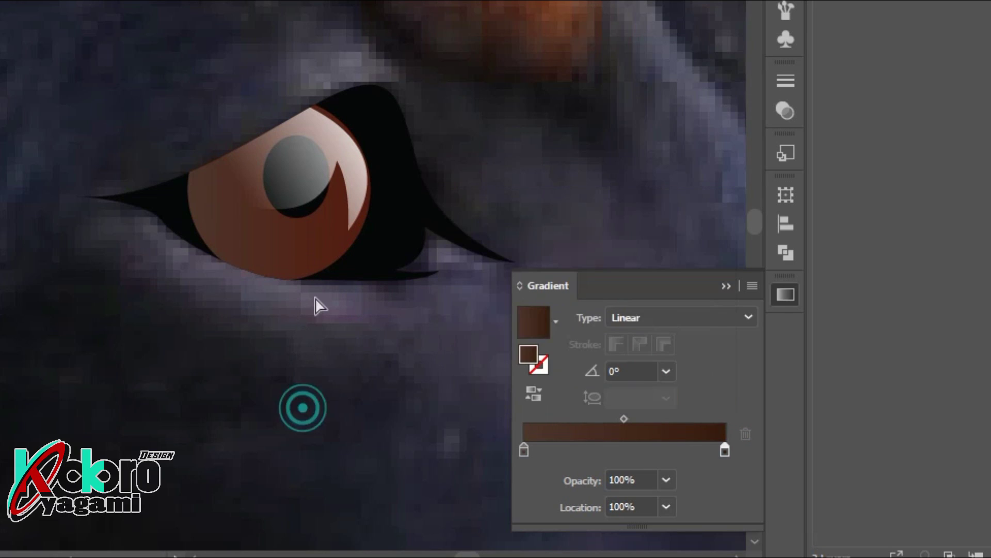
{"action": "left_click", "coordinate": [327, 266]}
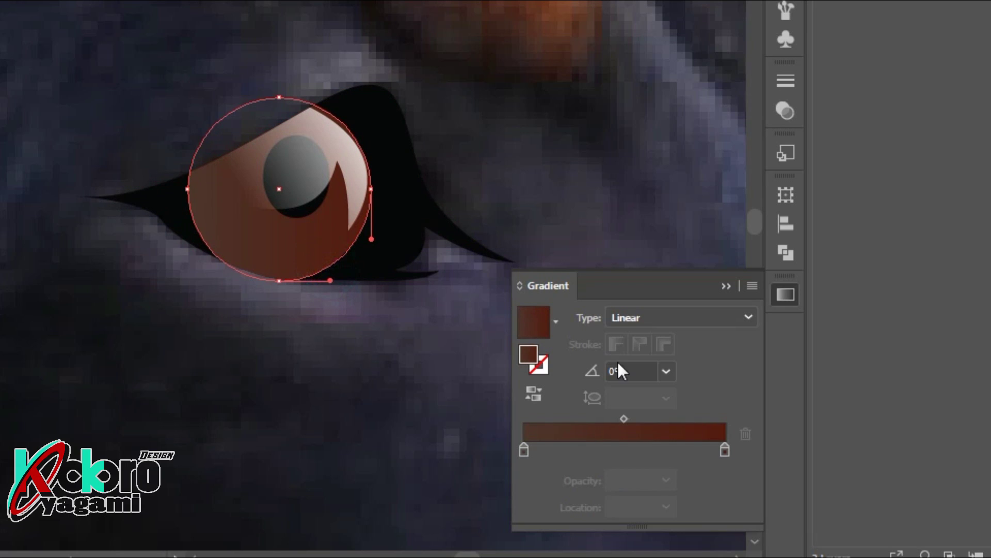
{"action": "double_click", "coordinate": [725, 450]}
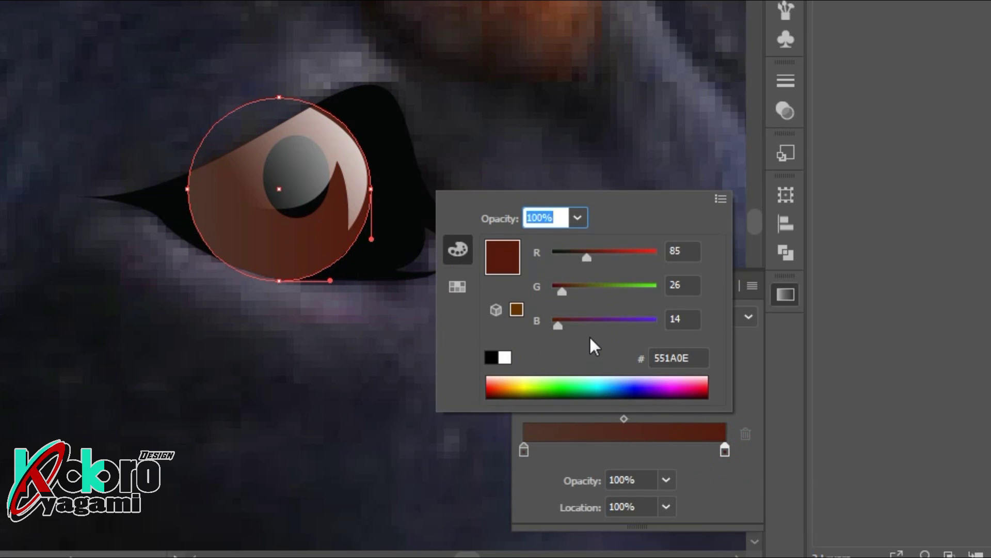
{"action": "left_click_drag", "start_coordinate": [588, 258], "coordinate": [578, 257]}
{"action": "left_click_drag", "start_coordinate": [562, 294], "coordinate": [563, 292]}
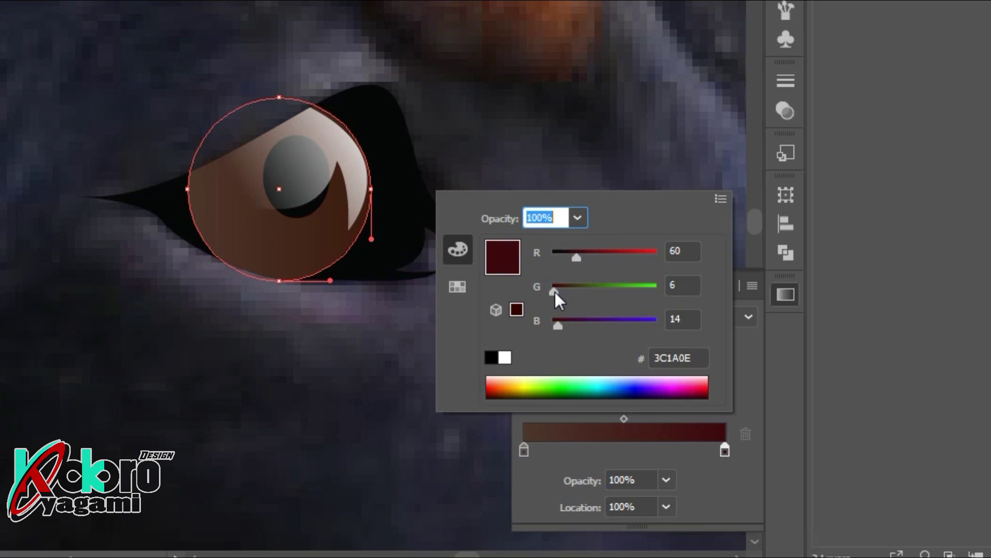
{"action": "left_click", "coordinate": [562, 292]}
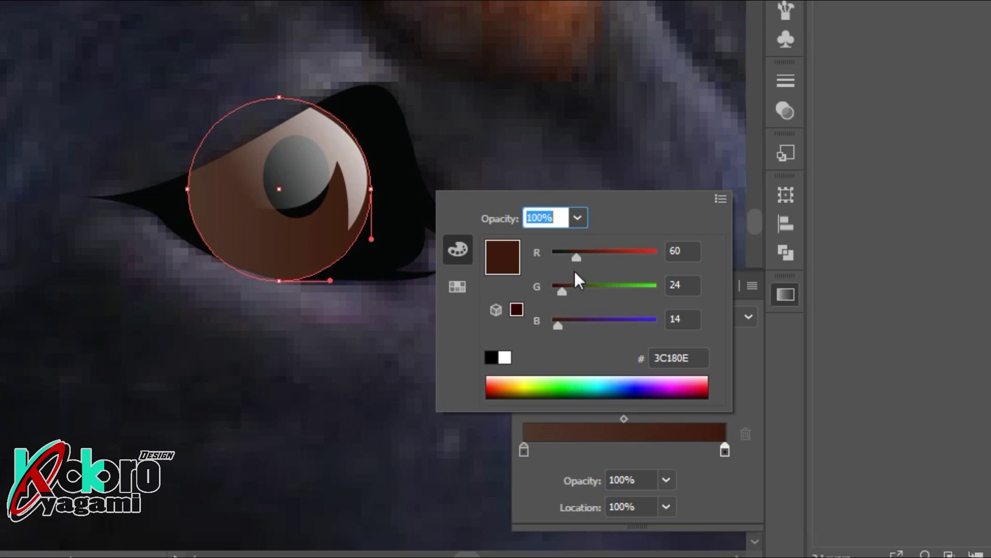
{"action": "left_click_drag", "start_coordinate": [575, 257], "coordinate": [572, 253]}
{"action": "left_click_drag", "start_coordinate": [562, 290], "coordinate": [560, 323]}
{"action": "left_click", "coordinate": [648, 113]}
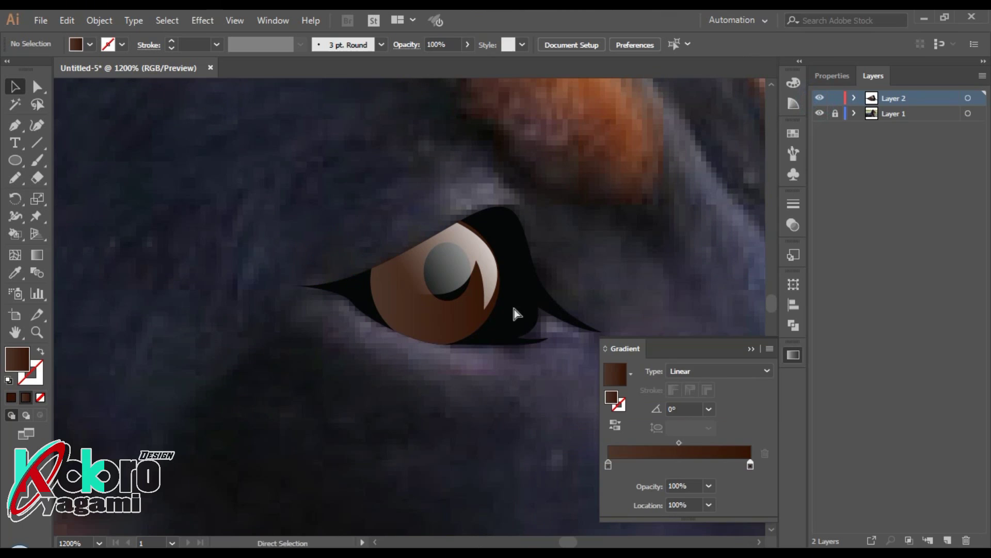
Step: Angle the iris gradient diagonally across the circle with the Gradient tool
{"action": "left_click", "coordinate": [793, 355]}
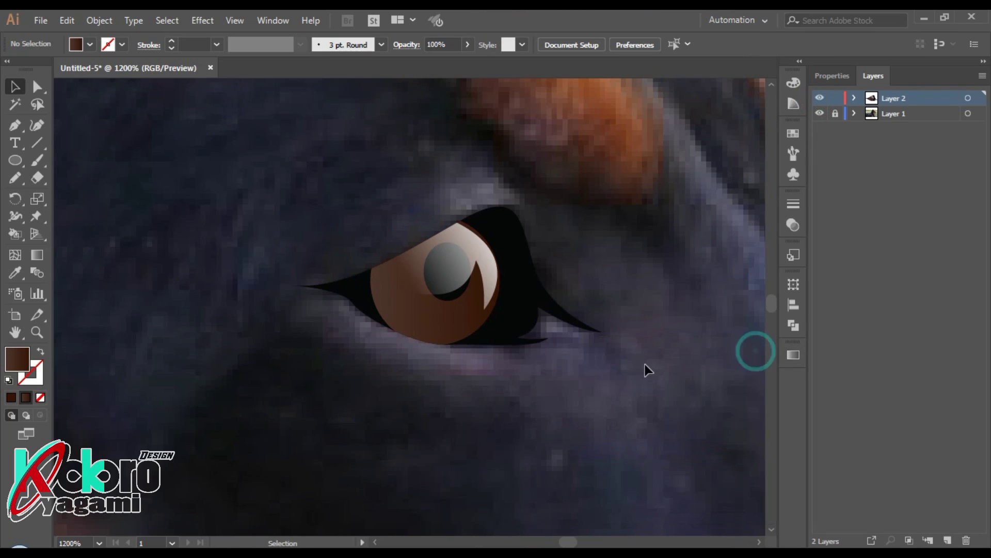
{"action": "left_click", "coordinate": [476, 335]}
{"action": "left_click", "coordinate": [37, 256]}
{"action": "mouse_move", "coordinate": [395, 345]}
{"action": "left_mouse_down"}
{"action": "mouse_move", "coordinate": [469, 239]}
{"action": "mouse_move", "coordinate": [443, 261]}
{"action": "mouse_move", "coordinate": [420, 332]}
{"action": "left_mouse_up"}
{"action": "left_click", "coordinate": [586, 250]}
Step: Deselect and zoom out to check the finished eye against the dog photo
{"action": "scroll", "coordinate": [586, 250], "scroll_direction": "down", "scroll_amount": 5}
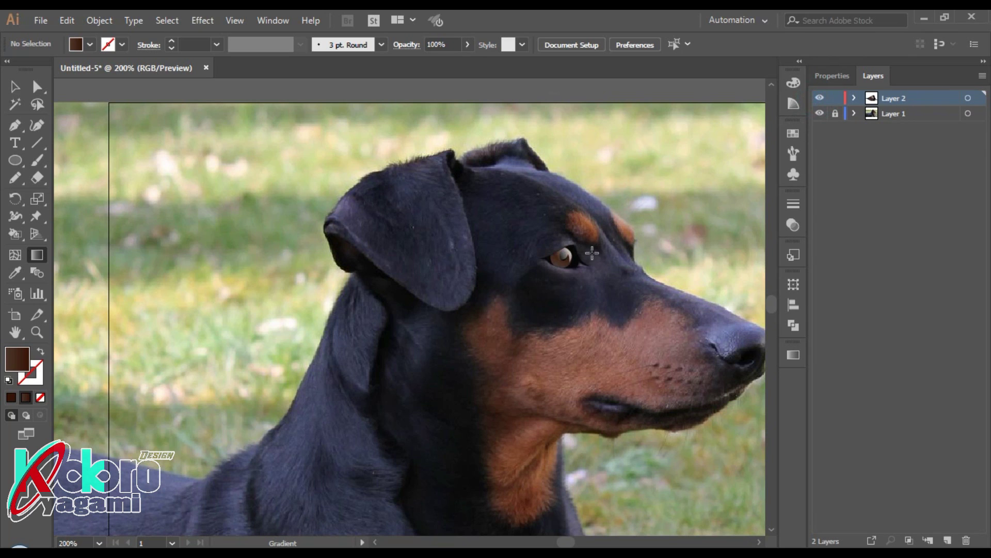
{"action": "scroll", "coordinate": [591, 251], "scroll_direction": "up", "scroll_amount": 3}
{"action": "scroll", "coordinate": [598, 272], "scroll_direction": "up", "scroll_amount": 3}
{"action": "key", "text": "v"}
{"action": "left_click", "coordinate": [564, 314]}
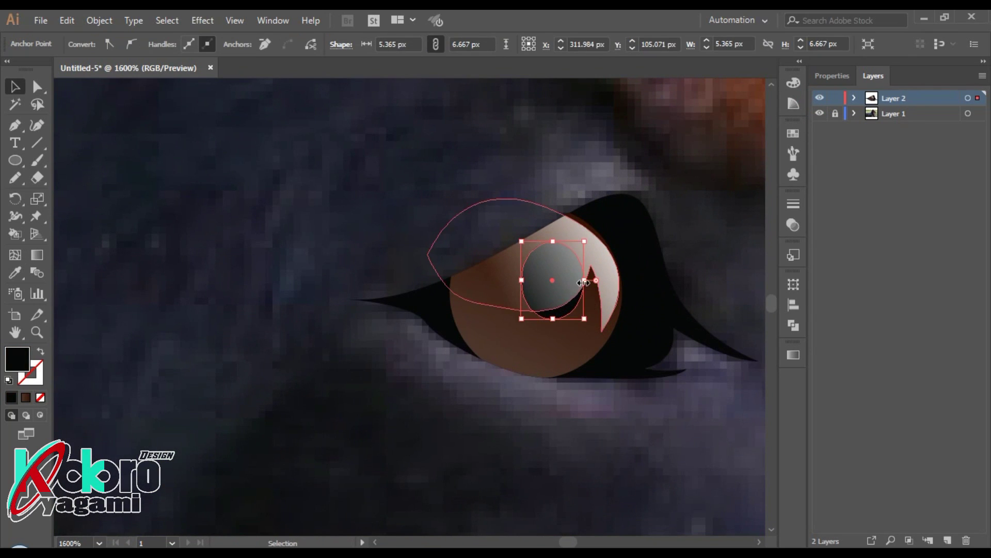
{"action": "left_click", "coordinate": [515, 214]}
{"action": "scroll", "coordinate": [343, 243], "scroll_direction": "down", "scroll_amount": 3}
{"action": "scroll", "coordinate": [413, 274], "scroll_direction": "down", "scroll_amount": 3}
{"action": "scroll", "coordinate": [472, 276], "scroll_direction": "down", "scroll_amount": 1}
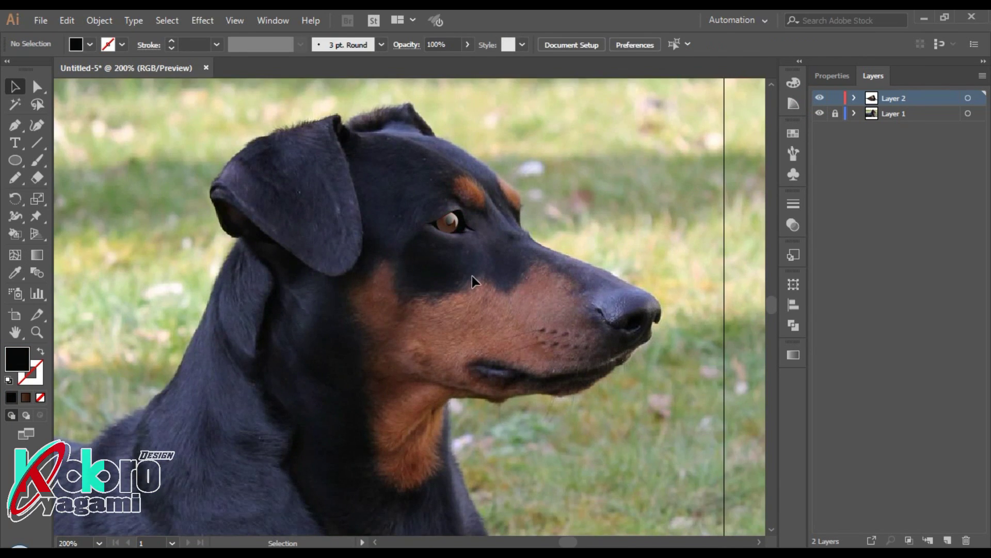
{"action": "scroll", "coordinate": [539, 225], "scroll_direction": "right", "scroll_amount": 3}
{"action": "scroll", "coordinate": [480, 316], "scroll_direction": "up", "scroll_amount": 3}
Step: Pen-trace the nostril's lower edge, curving leftward toward the ridge tip
{"action": "scroll", "coordinate": [449, 421], "scroll_direction": "up", "scroll_amount": 2}
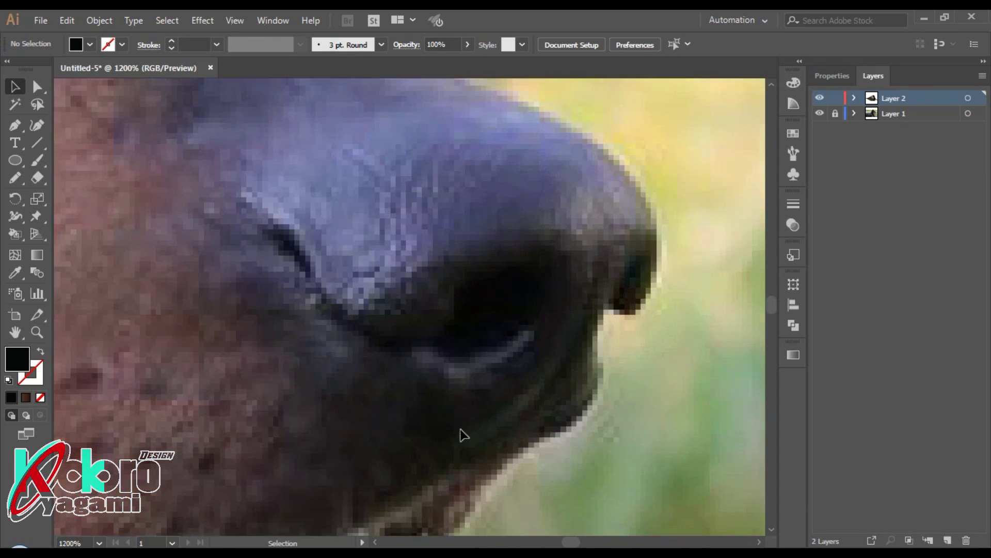
{"action": "key", "text": "p"}
{"action": "left_click", "coordinate": [511, 364]}
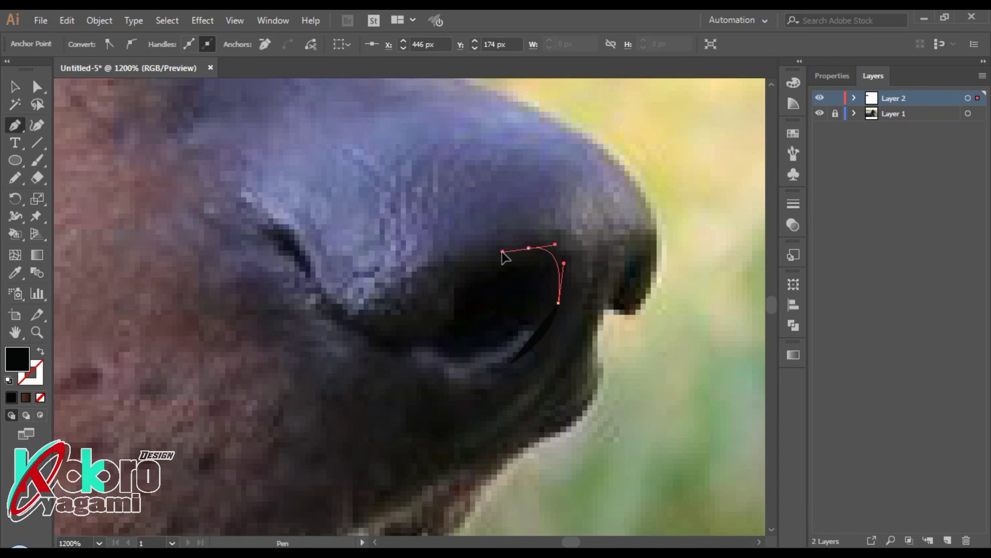
{"action": "mouse_move", "coordinate": [528, 248]}
{"action": "left_mouse_down"}
{"action": "mouse_move", "coordinate": [558, 258]}
{"action": "mouse_move", "coordinate": [539, 315]}
{"action": "left_mouse_up"}
{"action": "left_click", "coordinate": [550, 285]}
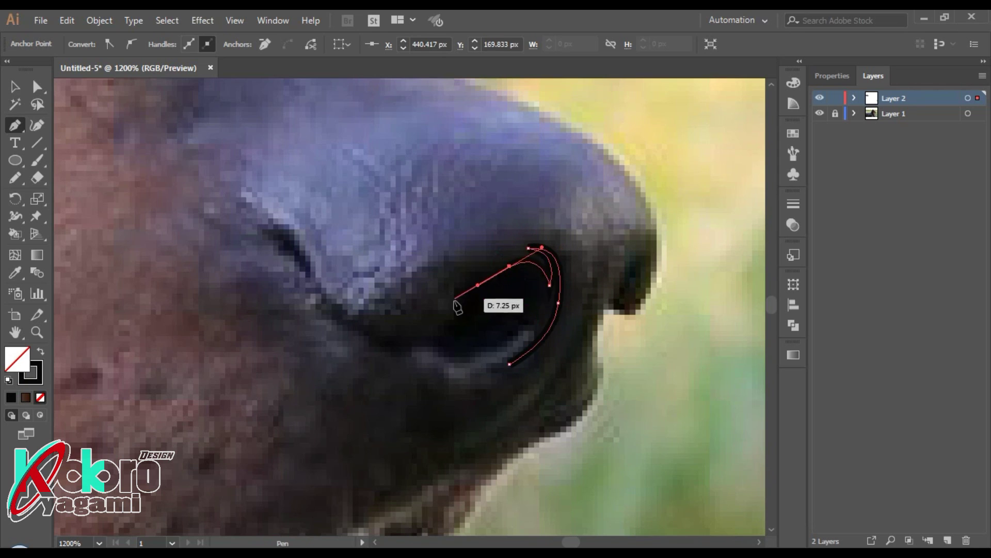
{"action": "left_click_drag", "start_coordinate": [452, 313], "coordinate": [445, 334]}
{"action": "left_click_drag", "start_coordinate": [352, 319], "coordinate": [327, 293]}
{"action": "left_click", "coordinate": [257, 230]}
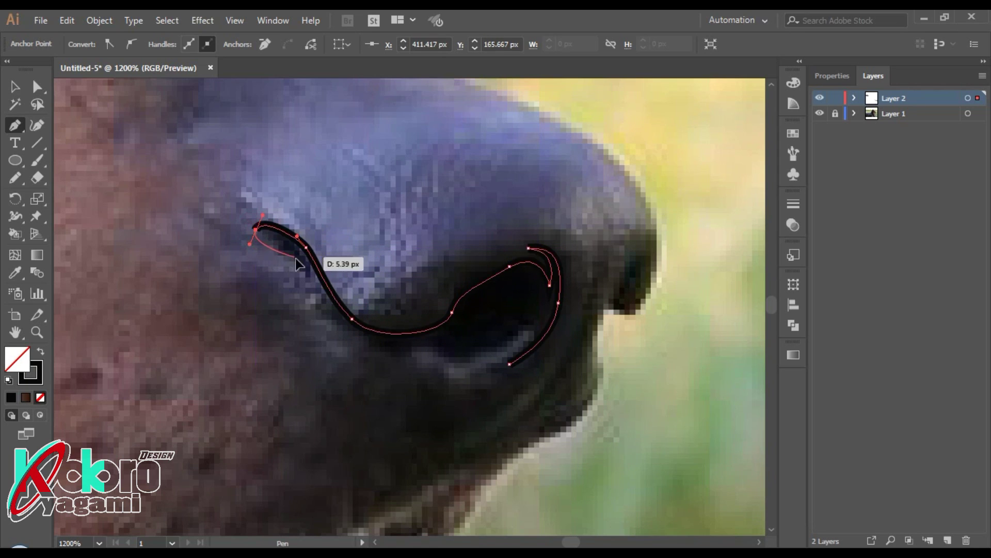
Step: Trace the ridge back to the start, close the nostril path and fill it black
{"action": "left_click", "coordinate": [306, 248]}
{"action": "left_click", "coordinate": [336, 325]}
{"action": "left_click_drag", "start_coordinate": [397, 349], "coordinate": [424, 344]}
{"action": "left_click", "coordinate": [451, 344]}
{"action": "left_click_drag", "start_coordinate": [541, 299], "coordinate": [548, 287]}
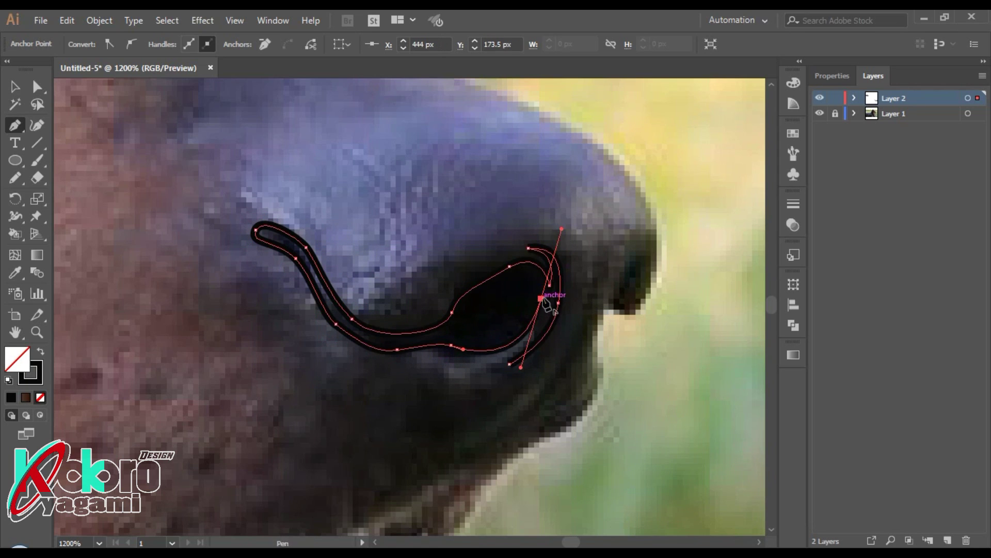
{"action": "left_click", "coordinate": [509, 364]}
{"action": "left_click", "coordinate": [513, 283]}
{"action": "key", "text": "shift+x"}
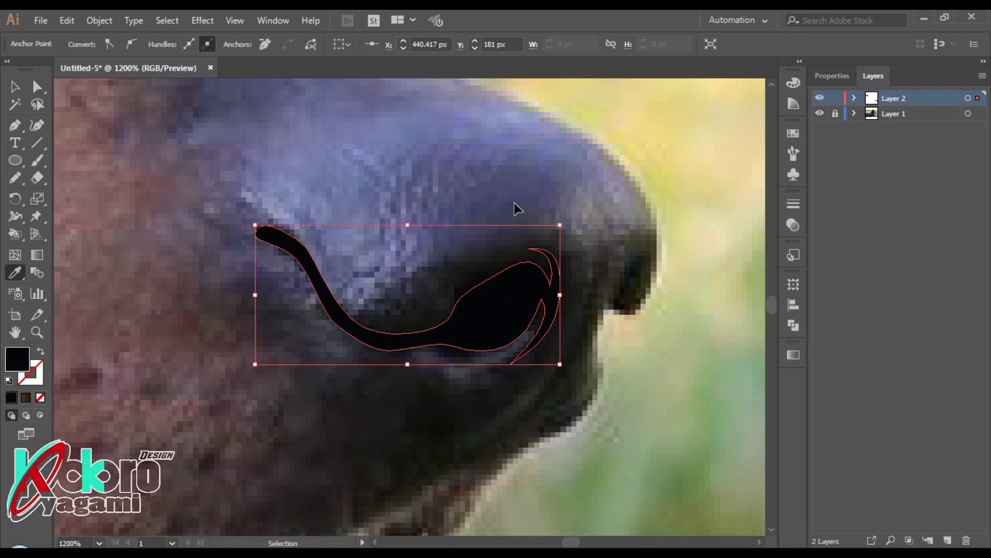
{"action": "left_click", "coordinate": [642, 173]}
{"action": "key", "text": "i"}
{"action": "key", "text": "ctrl+plus"}
Step: Pen-draw a black crescent along the nostril's outer right rim
{"action": "key", "text": "p"}
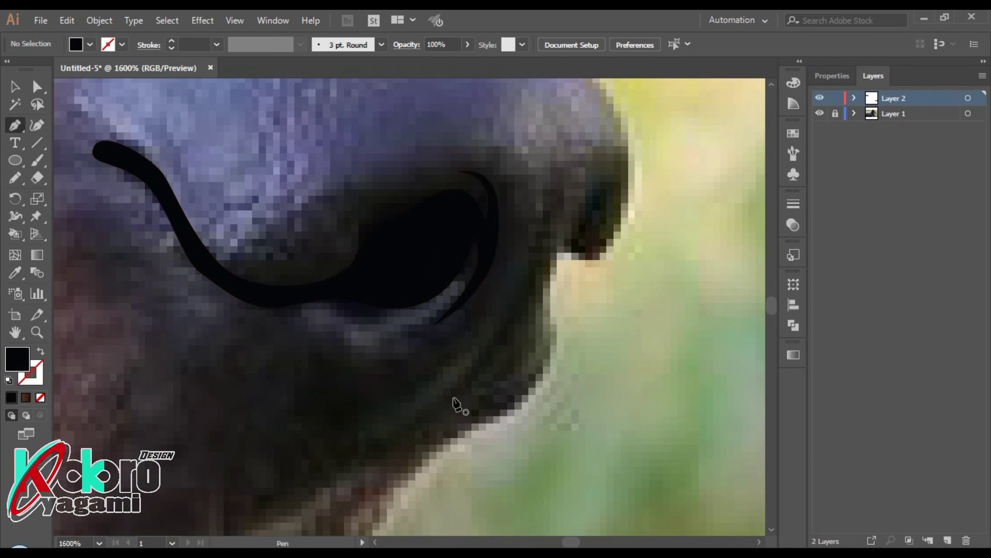
{"action": "left_click", "coordinate": [453, 399]}
{"action": "left_click_drag", "start_coordinate": [545, 201], "coordinate": [518, 342]}
{"action": "left_click", "coordinate": [453, 399]}
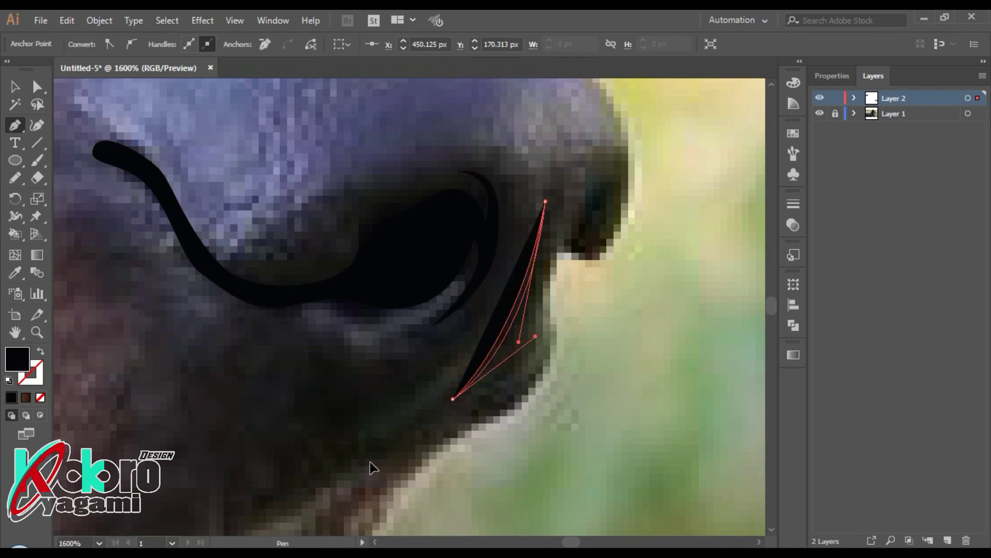
{"action": "key", "text": "ctrl+shift+a"}
{"action": "scroll", "coordinate": [503, 382], "scroll_direction": "down", "scroll_amount": 3}
{"action": "scroll", "coordinate": [500, 381], "scroll_direction": "up", "scroll_amount": 3}
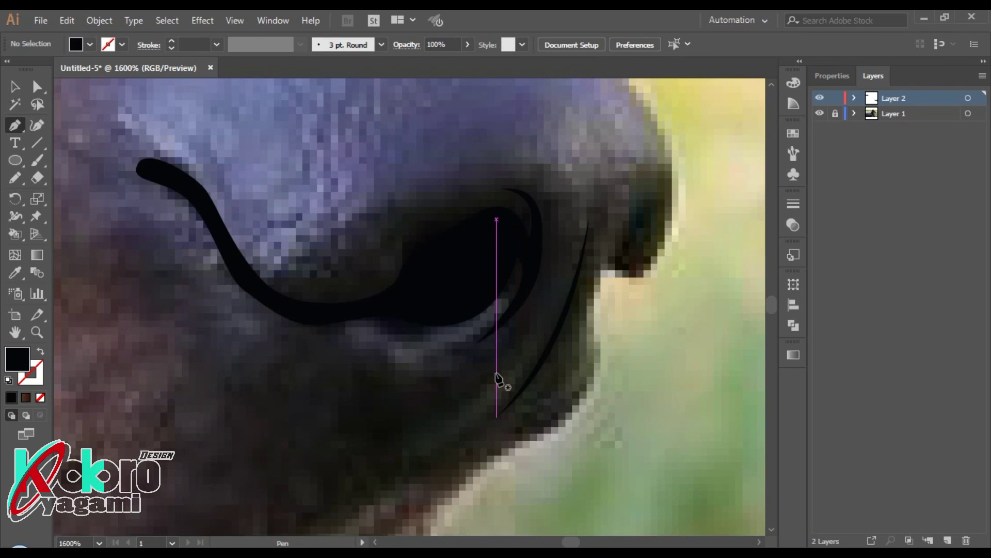
Step: Draw a lower-rim shape under the nostril and fill it with grey sampled from the photo
{"action": "left_click", "coordinate": [523, 254]}
{"action": "left_click_drag", "start_coordinate": [468, 356], "coordinate": [450, 365]}
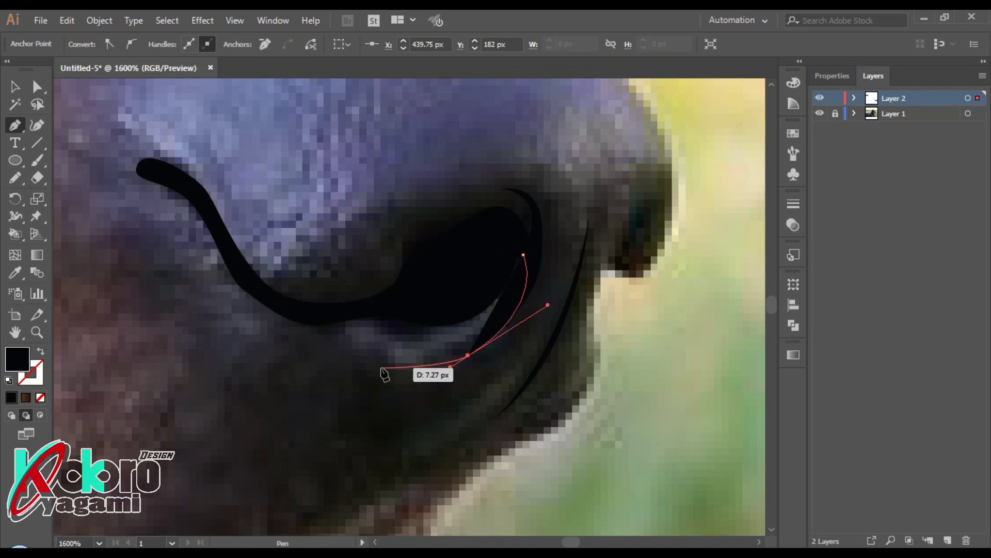
{"action": "mouse_move", "coordinate": [388, 371]}
{"action": "left_mouse_down"}
{"action": "mouse_move", "coordinate": [339, 317]}
{"action": "mouse_move", "coordinate": [370, 296]}
{"action": "left_mouse_up"}
{"action": "key", "text": "shift+x"}
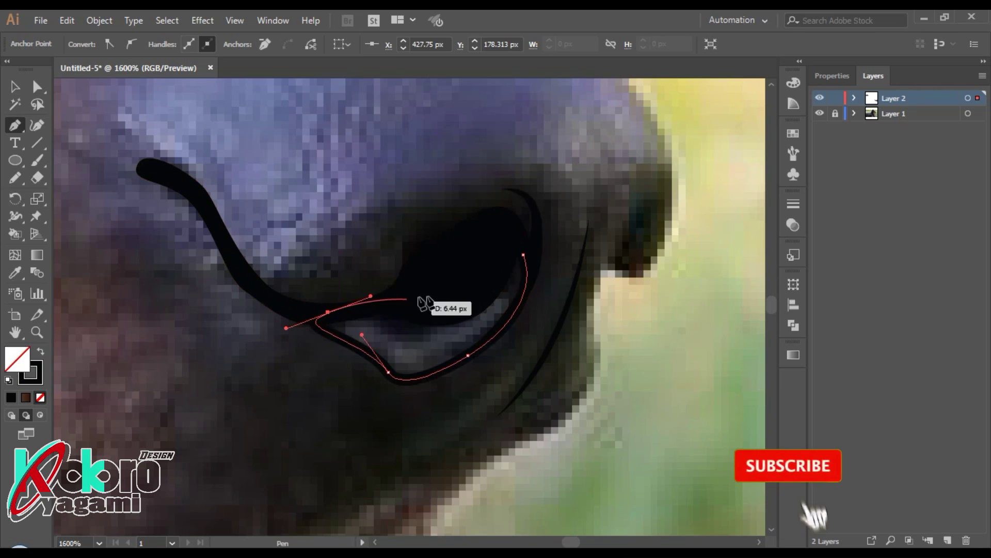
{"action": "left_click", "coordinate": [523, 255]}
{"action": "key", "text": "i"}
{"action": "left_click", "coordinate": [469, 328]}
{"action": "key", "text": "ctrl+shift+a"}
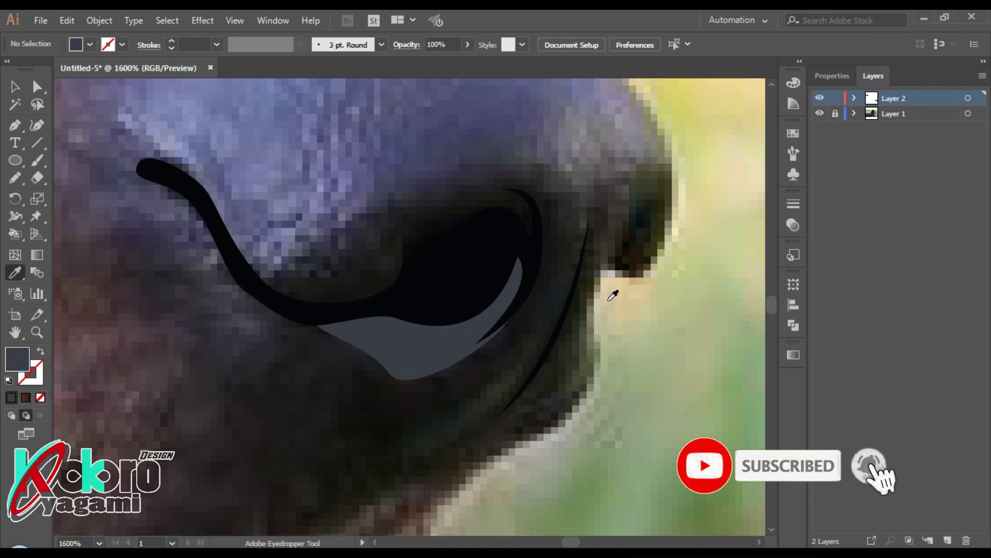
{"action": "scroll", "coordinate": [613, 295], "scroll_direction": "down", "scroll_amount": 2}
{"action": "scroll", "coordinate": [594, 343], "scroll_direction": "up", "scroll_amount": 2}
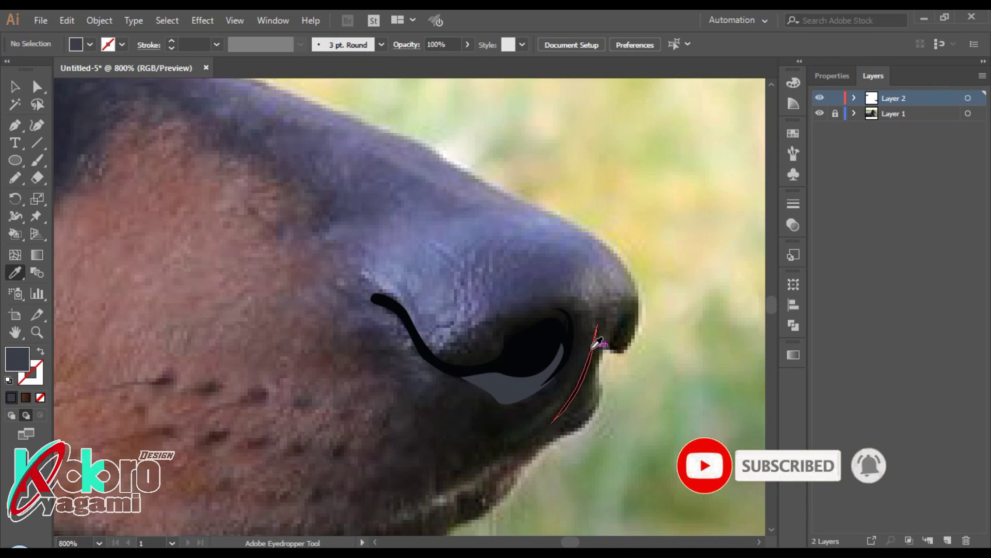
Step: Nudge a nostril anchor with Direct Selection and make the nostril a solid black fill
{"action": "left_click", "coordinate": [398, 343], "text": "ctrl"}
{"action": "scroll", "coordinate": [398, 342], "scroll_direction": "up", "scroll_amount": 2}
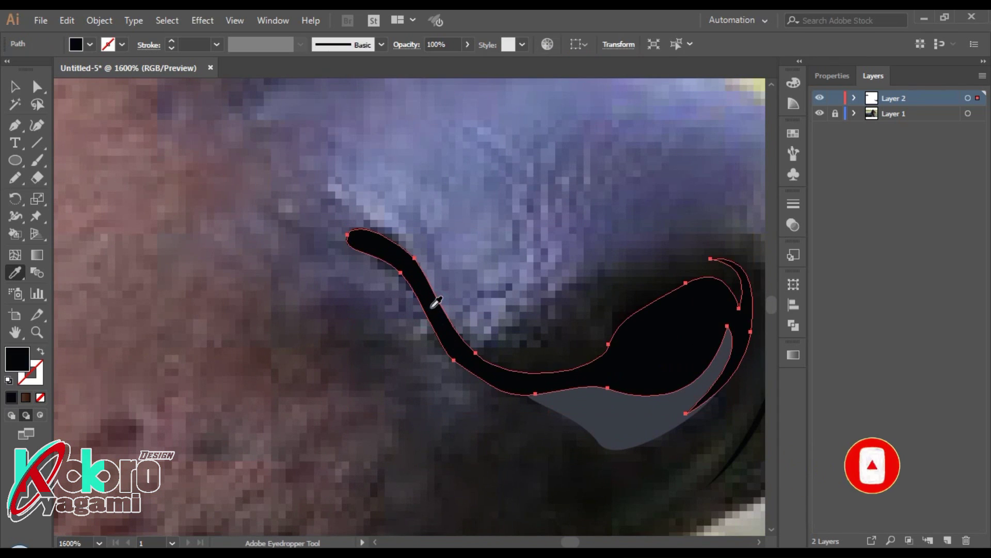
{"action": "key", "text": "shift+x"}
{"action": "key", "text": "a"}
{"action": "left_click", "coordinate": [416, 259]}
{"action": "left_click_drag", "start_coordinate": [475, 354], "coordinate": [469, 355]}
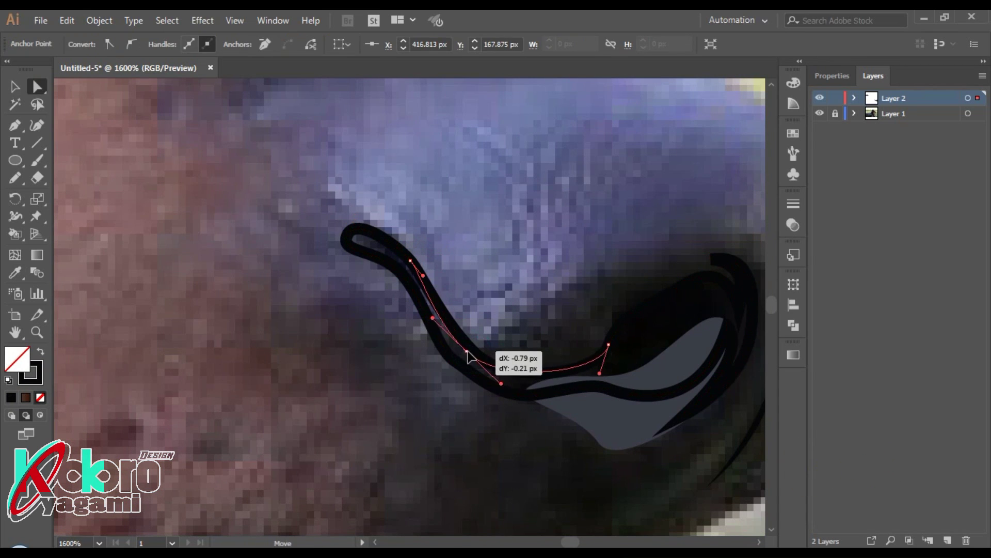
{"action": "left_click", "coordinate": [479, 360]}
{"action": "key", "text": "ctrl+a"}
{"action": "key", "text": "shift+x"}
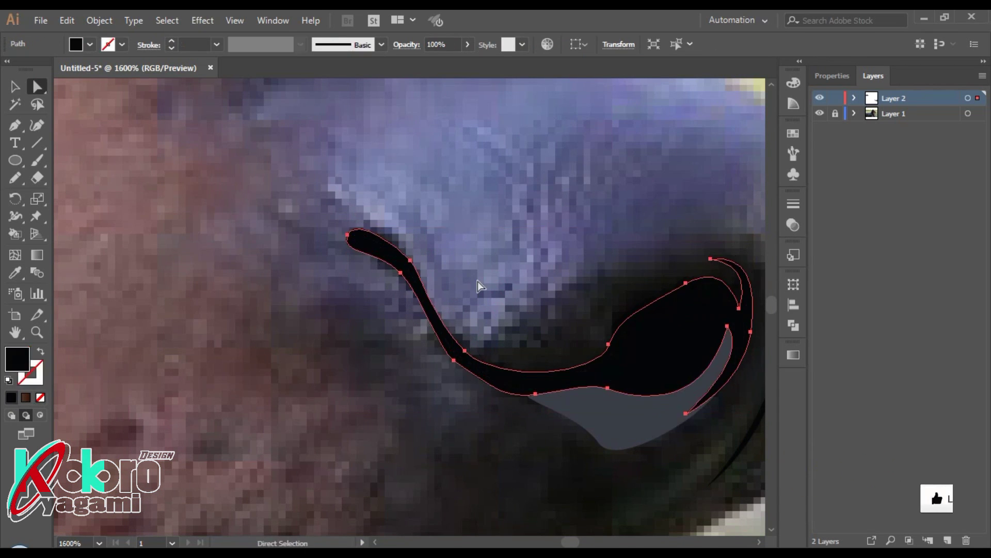
{"action": "scroll", "coordinate": [478, 281], "scroll_direction": "down", "scroll_amount": 3}
{"action": "scroll", "coordinate": [501, 252], "scroll_direction": "up", "scroll_amount": 2}
{"action": "scroll", "coordinate": [526, 304], "scroll_direction": "down", "scroll_amount": 2}
Step: Pen-trace the nose's lower edge and right side, curving around the nostril tip up to the nose top
{"action": "key", "text": "p"}
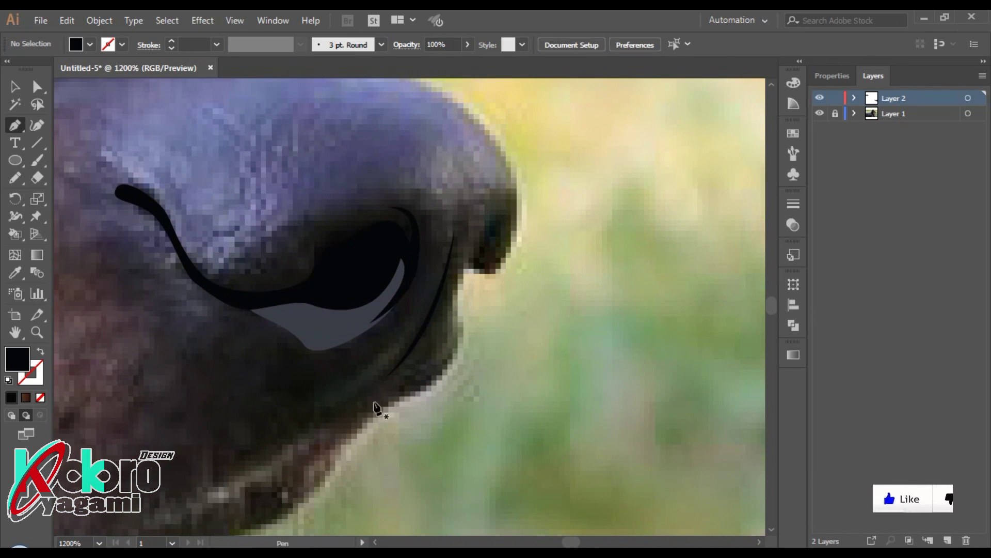
{"action": "left_click", "coordinate": [400, 398]}
{"action": "left_click", "coordinate": [432, 391]}
{"action": "left_click", "coordinate": [458, 370]}
{"action": "left_click", "coordinate": [460, 317]}
{"action": "left_click", "coordinate": [473, 254]}
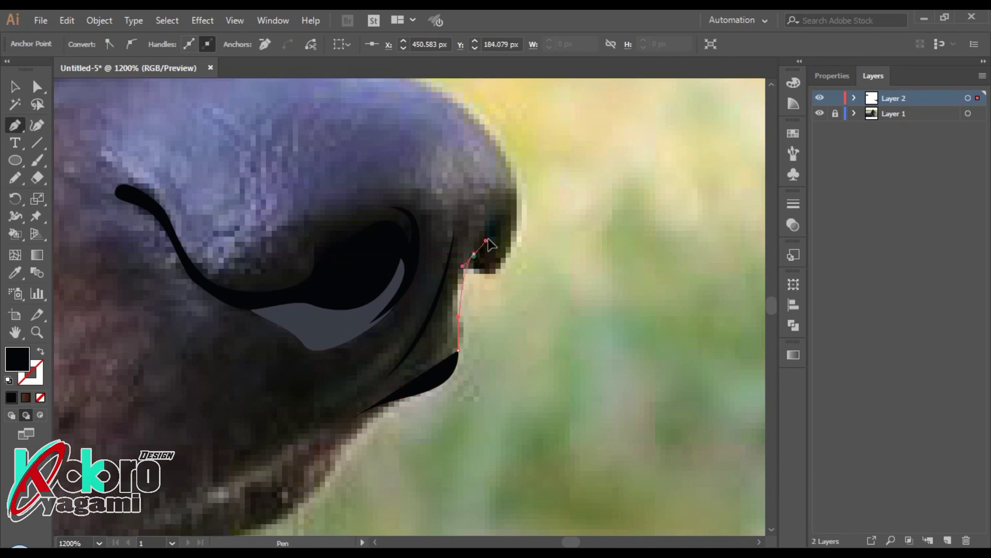
{"action": "left_click_drag", "start_coordinate": [481, 278], "coordinate": [495, 277]}
{"action": "left_click", "coordinate": [518, 229]}
{"action": "left_click", "coordinate": [517, 179]}
{"action": "scroll", "coordinate": [404, 404], "scroll_direction": "up", "scroll_amount": 3}
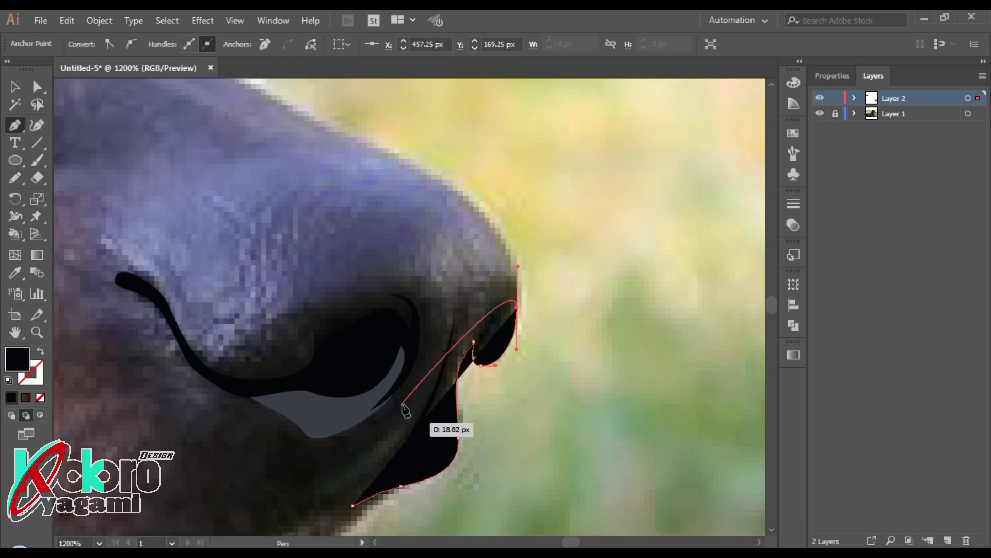
{"action": "scroll", "coordinate": [496, 325], "scroll_direction": "left", "scroll_amount": 2}
{"action": "left_click", "coordinate": [500, 233]}
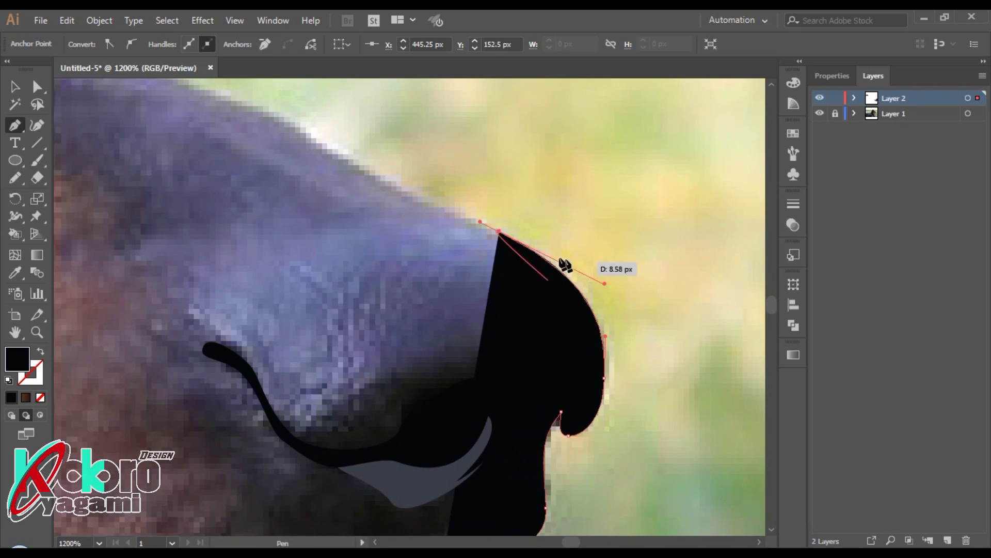
Step: Make the path a black outline and curve it over the nose top and down the left side
{"action": "key", "text": "shift+x"}
{"action": "left_click_drag", "start_coordinate": [395, 200], "coordinate": [360, 213]}
{"action": "left_click_drag", "start_coordinate": [276, 231], "coordinate": [221, 272]}
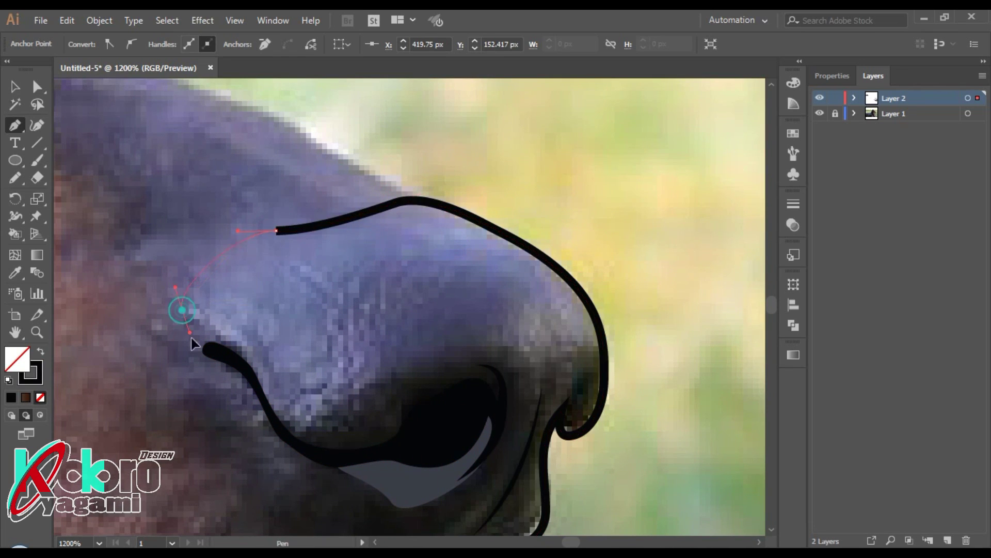
{"action": "left_click", "coordinate": [182, 311]}
{"action": "left_click", "coordinate": [200, 361]}
{"action": "left_click_drag", "start_coordinate": [214, 403], "coordinate": [253, 450]}
{"action": "scroll", "coordinate": [253, 449], "scroll_direction": "down", "scroll_amount": 5}
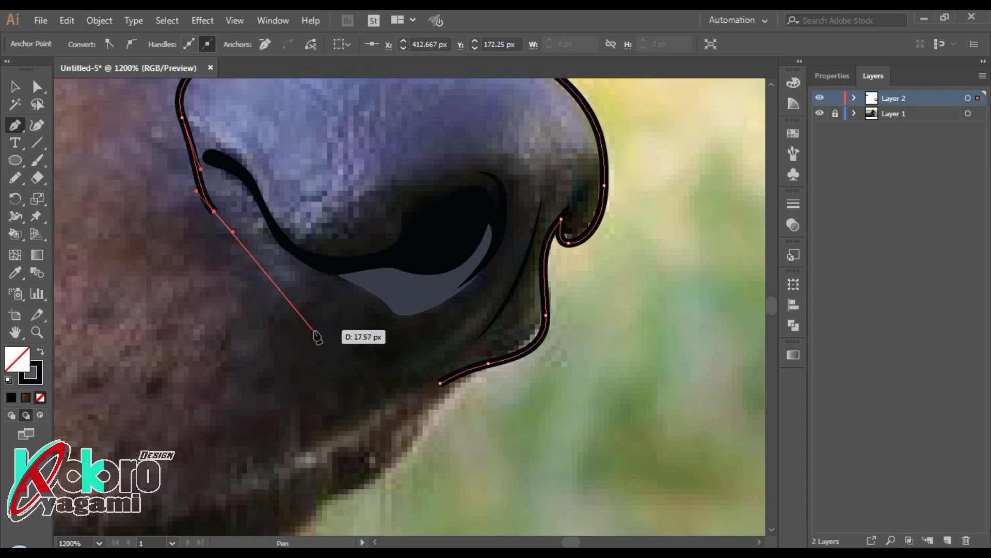
{"action": "left_click_drag", "start_coordinate": [385, 331], "coordinate": [546, 302]}
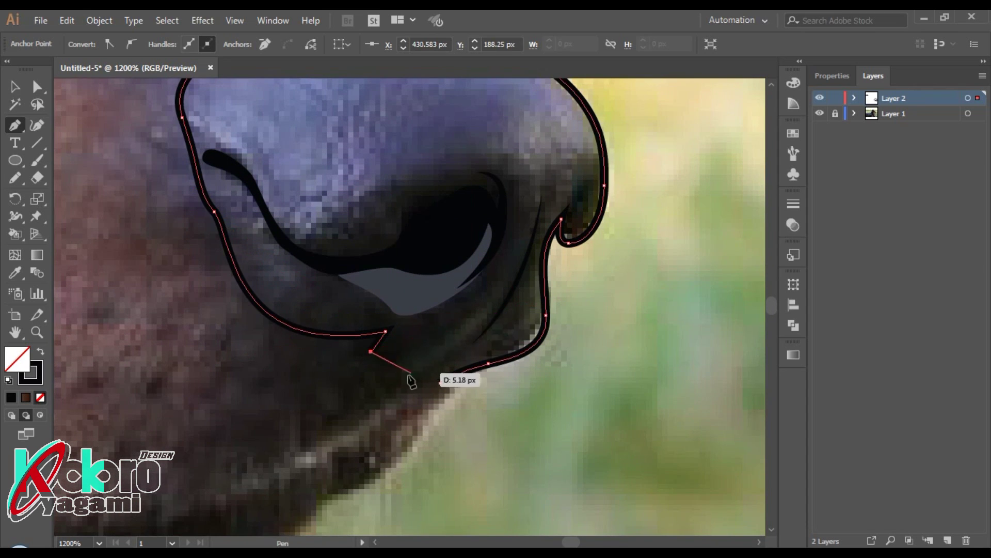
{"action": "left_click", "coordinate": [385, 331]}
Step: Close the outline with a pointed notch below the nostril and apply the thick black stroke style
{"action": "left_click", "coordinate": [474, 308]}
{"action": "key", "text": "ctrl+z"}
{"action": "left_click_drag", "start_coordinate": [471, 315], "coordinate": [398, 343]}
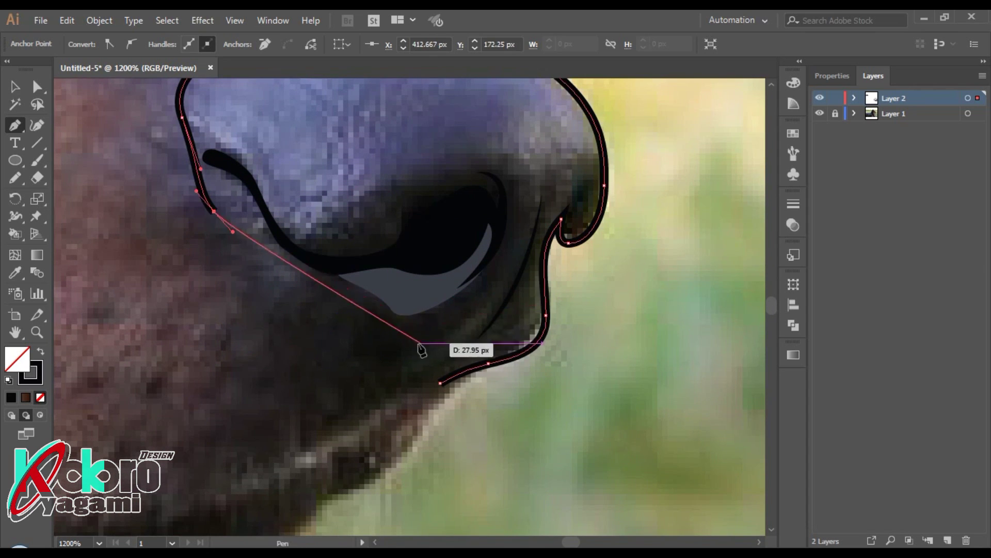
{"action": "left_click_drag", "start_coordinate": [333, 343], "coordinate": [509, 270]}
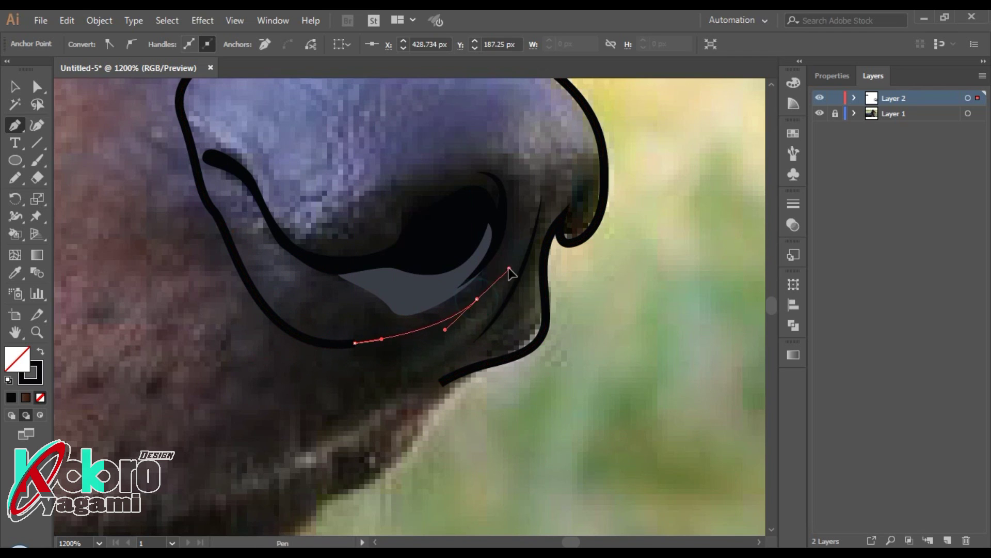
{"action": "left_click", "coordinate": [475, 299]}
{"action": "left_click_drag", "start_coordinate": [376, 387], "coordinate": [316, 412]}
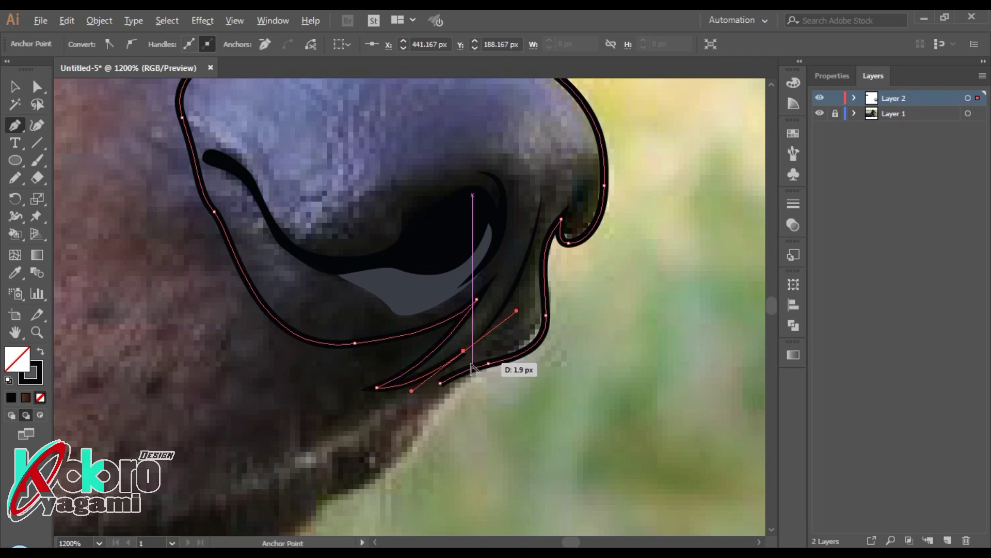
{"action": "left_click", "coordinate": [464, 351]}
{"action": "left_click", "coordinate": [441, 382]}
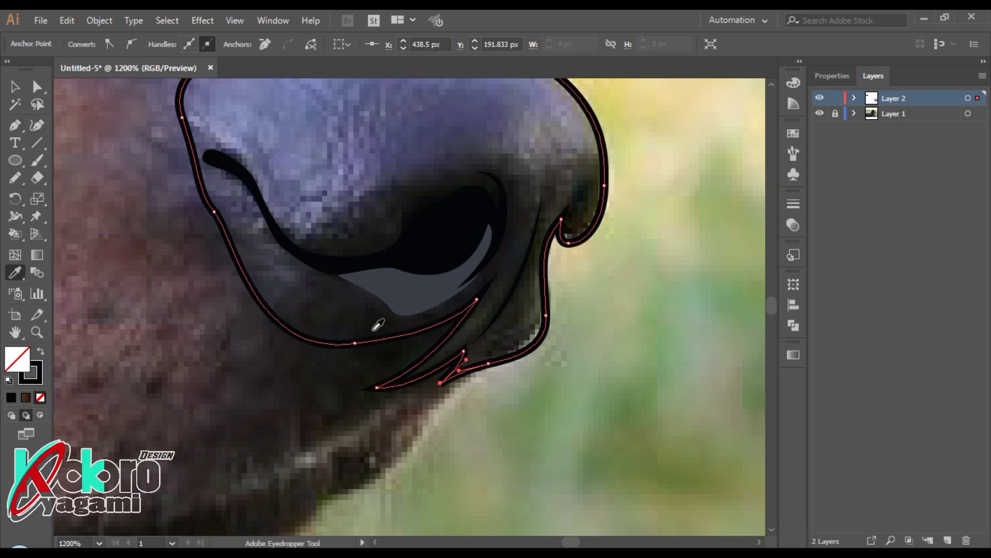
{"action": "key", "text": "i"}
{"action": "left_click", "coordinate": [510, 290]}
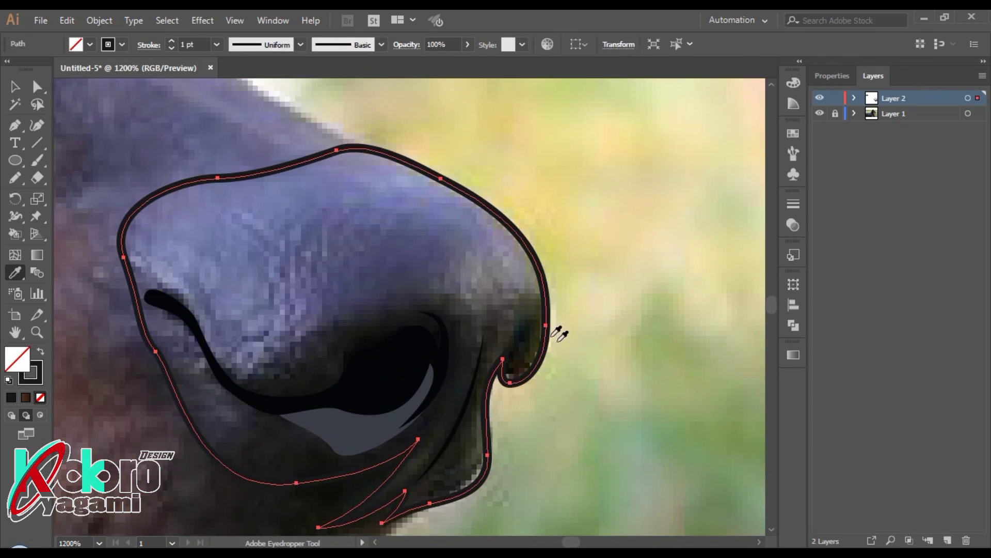
Step: Draw a shape in the gap beside the nostril tip and fill it black with the Eyedropper
{"action": "scroll", "coordinate": [557, 330], "scroll_direction": "down", "scroll_amount": 1}
{"action": "scroll", "coordinate": [571, 387], "scroll_direction": "up", "scroll_amount": 2}
{"action": "key", "text": "p"}
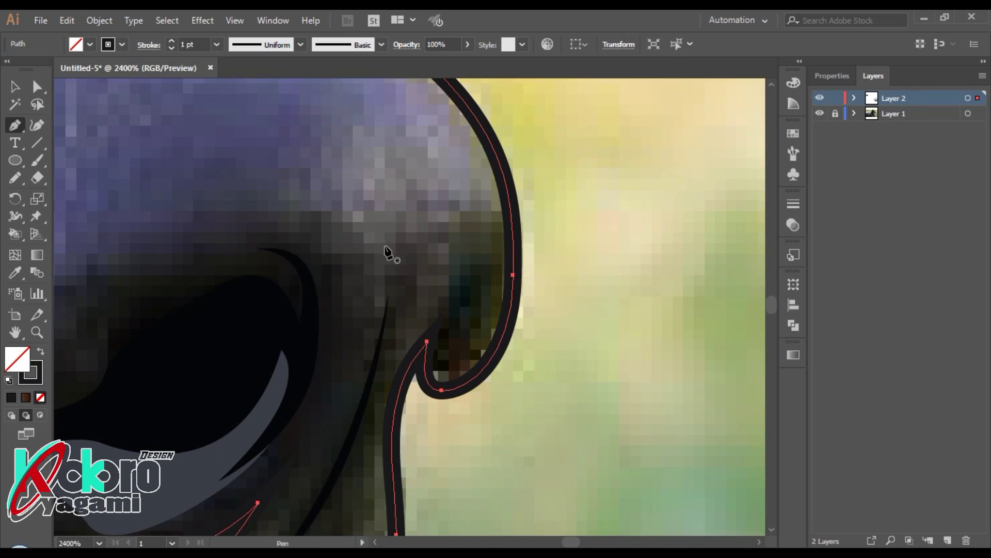
{"action": "left_click_drag", "start_coordinate": [411, 407], "coordinate": [471, 291]}
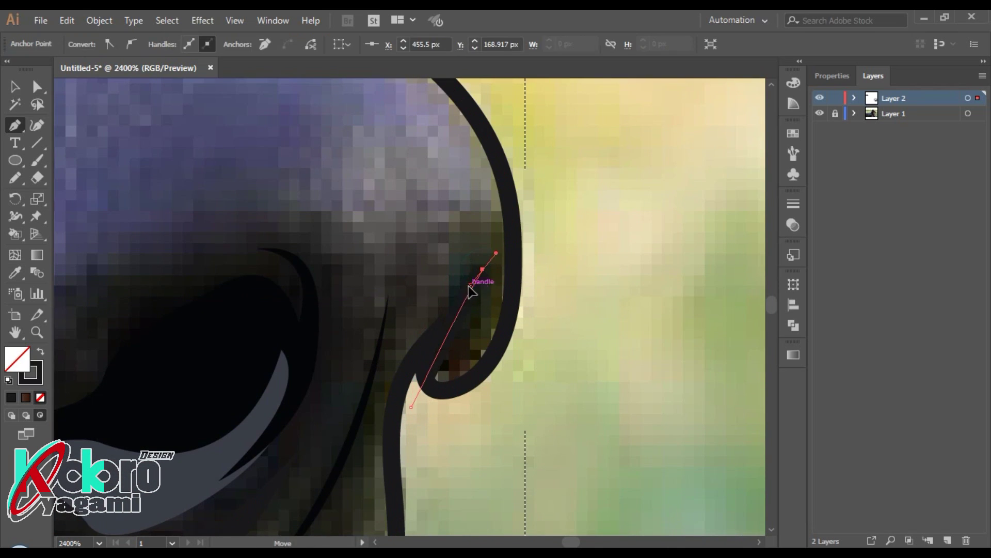
{"action": "key", "text": "i"}
{"action": "left_click", "coordinate": [320, 322]}
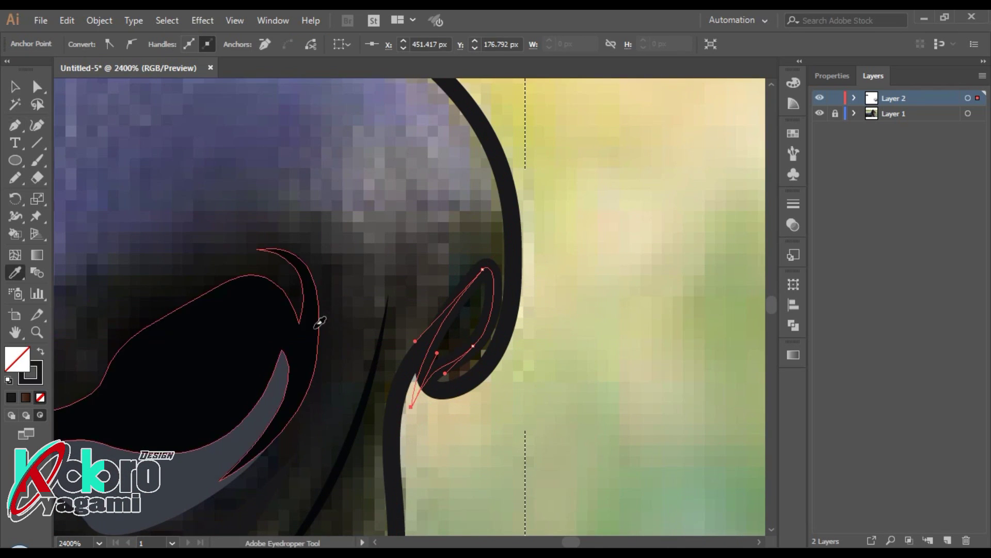
{"action": "left_click", "coordinate": [557, 299], "text": "ctrl"}
Step: Start a new curved pen path under the nostril, extending it toward the left
{"action": "key", "text": "ctrl+minus"}
{"action": "key", "text": "ctrl+minus"}
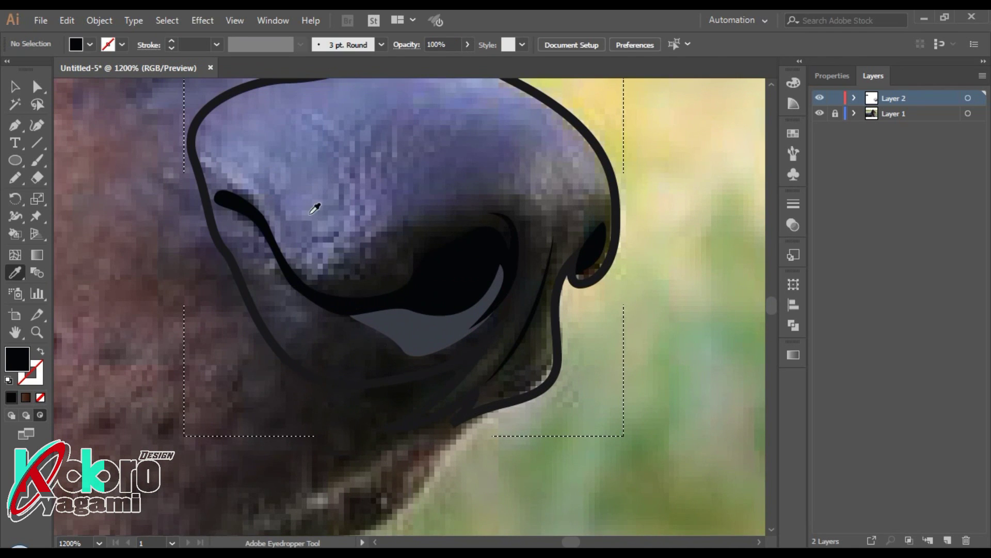
{"action": "key", "text": "p"}
{"action": "left_click_drag", "start_coordinate": [408, 389], "coordinate": [360, 354]}
{"action": "left_click", "coordinate": [438, 376], "text": "ctrl"}
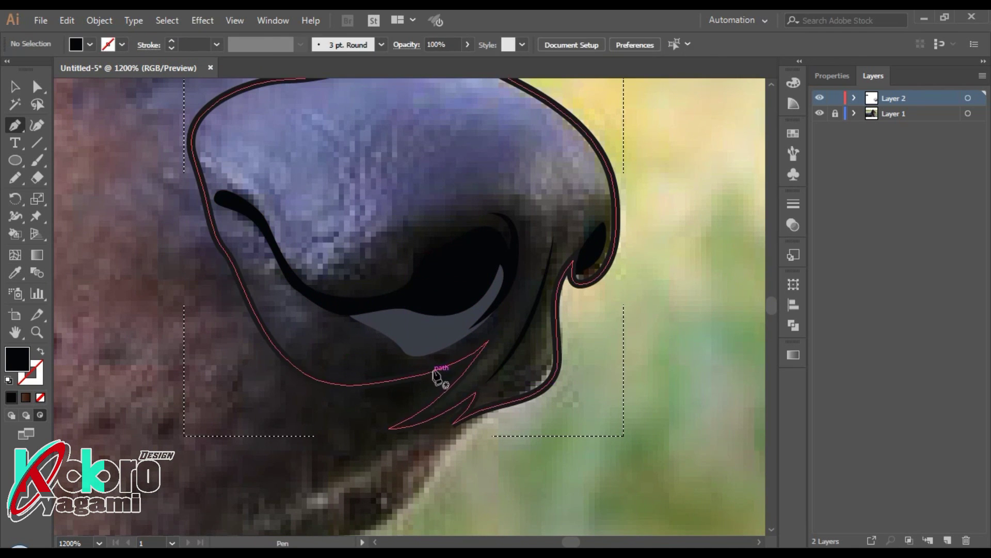
{"action": "left_click", "coordinate": [386, 360], "text": "ctrl"}
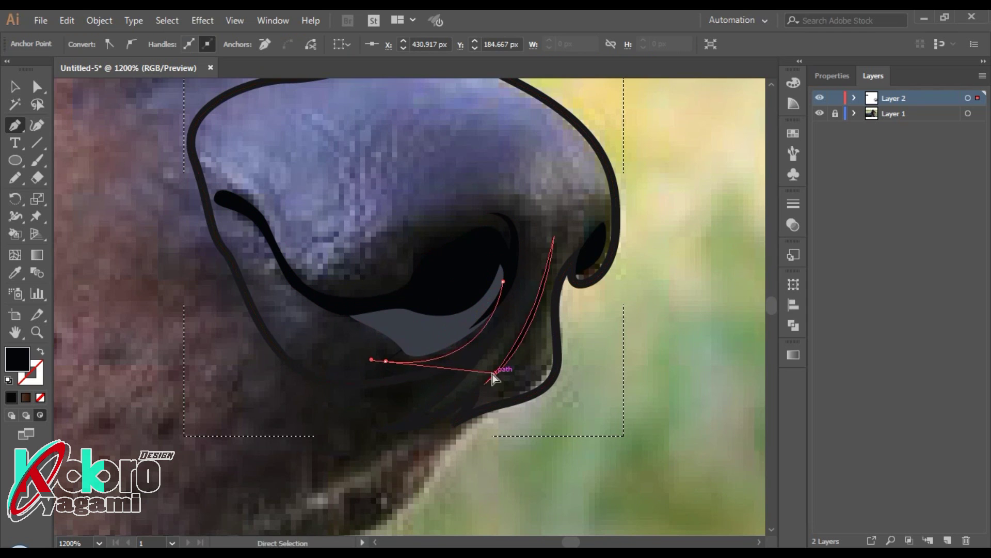
{"action": "mouse_move", "coordinate": [310, 340]}
{"action": "left_mouse_down"}
{"action": "mouse_move", "coordinate": [320, 349]}
{"action": "mouse_move", "coordinate": [273, 292]}
{"action": "left_mouse_up"}
{"action": "left_click_drag", "start_coordinate": [373, 388], "coordinate": [289, 383]}
Step: Extend the path up the nose's left side, over the top and down the right side
{"action": "left_click_drag", "start_coordinate": [191, 269], "coordinate": [233, 85]}
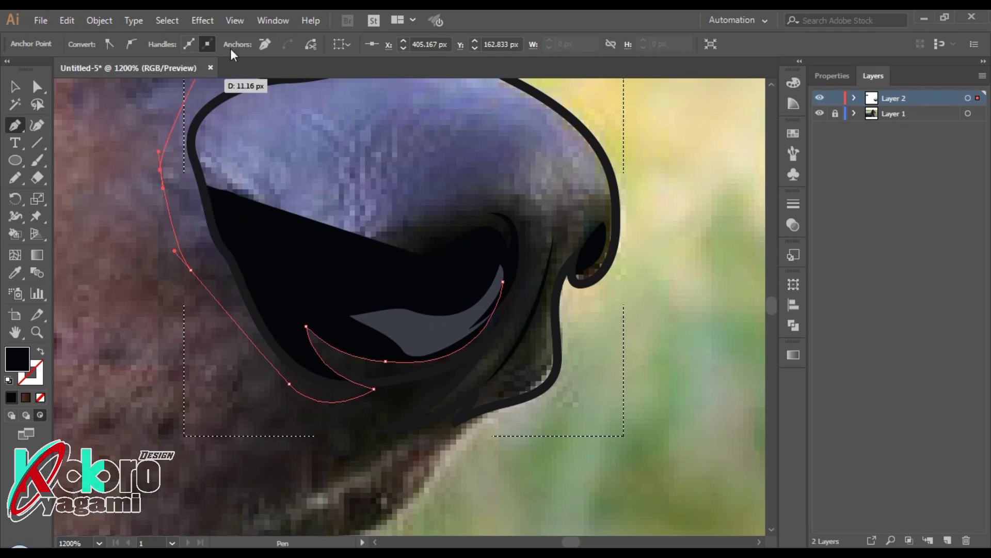
{"action": "left_click_drag", "start_coordinate": [160, 256], "coordinate": [233, 233]}
{"action": "left_click", "coordinate": [249, 141]}
{"action": "left_click_drag", "start_coordinate": [366, 128], "coordinate": [441, 114]}
{"action": "left_click", "coordinate": [536, 155]}
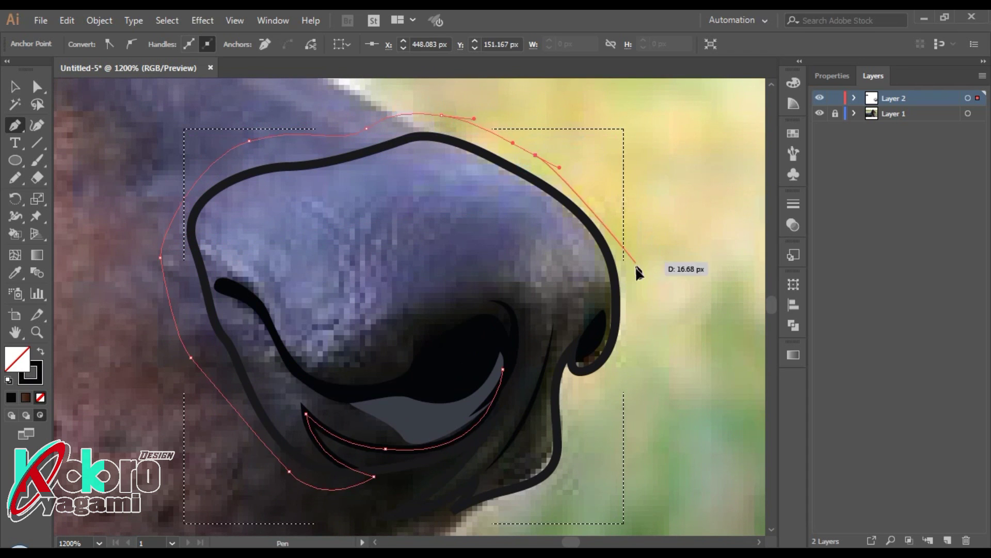
{"action": "mouse_move", "coordinate": [636, 269]}
{"action": "left_mouse_down"}
{"action": "mouse_move", "coordinate": [627, 308]}
{"action": "mouse_move", "coordinate": [611, 276]}
{"action": "left_mouse_up"}
Step: Trace the path along the nostril wing's inner edge back toward the nostril, shaping its curves
{"action": "scroll", "coordinate": [608, 389], "scroll_direction": "up", "scroll_amount": 2}
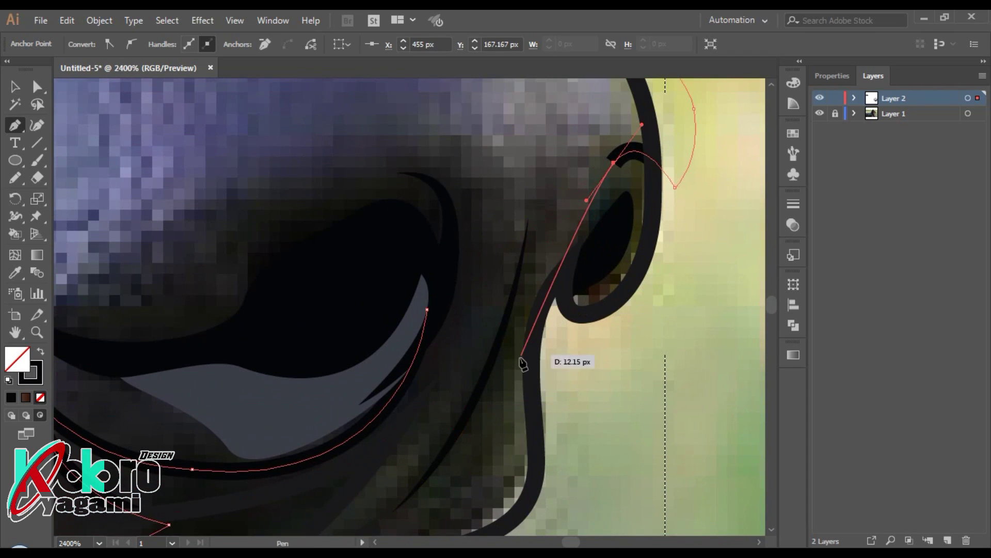
{"action": "left_click_drag", "start_coordinate": [516, 366], "coordinate": [522, 354]}
{"action": "left_click_drag", "start_coordinate": [539, 250], "coordinate": [552, 221]}
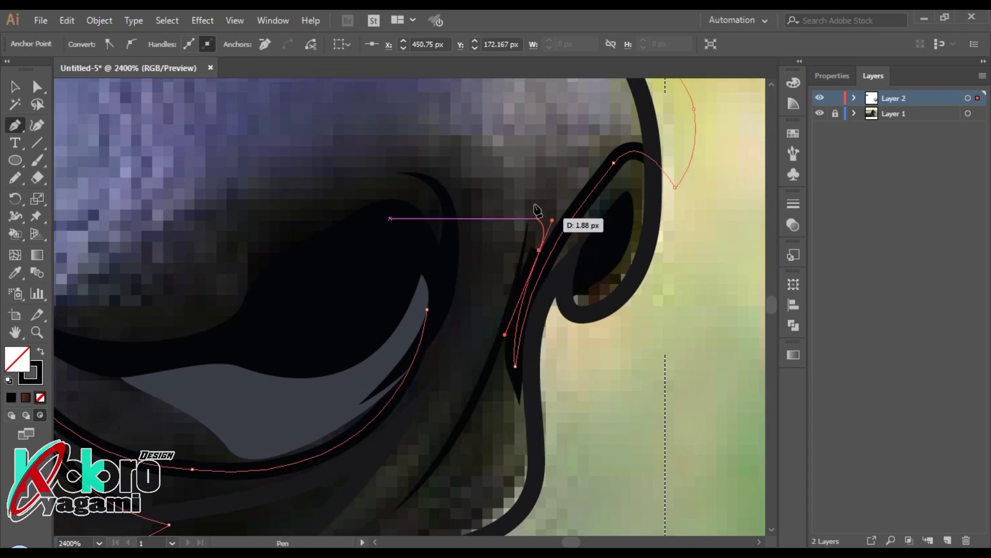
{"action": "left_click_drag", "start_coordinate": [531, 177], "coordinate": [484, 353]}
{"action": "left_click", "coordinate": [480, 350]}
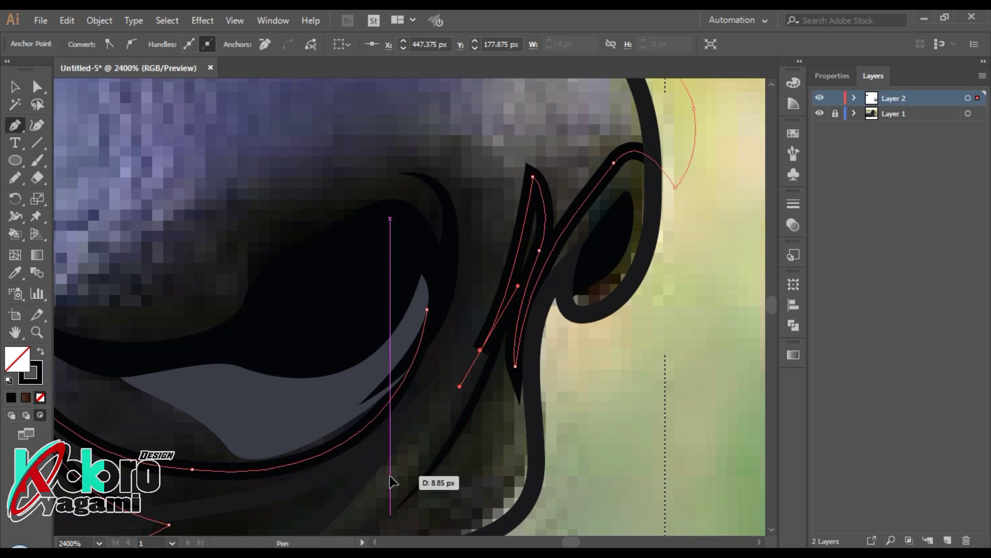
{"action": "left_click_drag", "start_coordinate": [390, 475], "coordinate": [394, 469]}
{"action": "left_click_drag", "start_coordinate": [484, 227], "coordinate": [482, 172]}
{"action": "left_click_drag", "start_coordinate": [488, 282], "coordinate": [486, 339]}
Step: View the top layer in outline mode to add a curved anchor inside the nostril, then restore preview
{"action": "left_click", "coordinate": [819, 97], "text": "alt"}
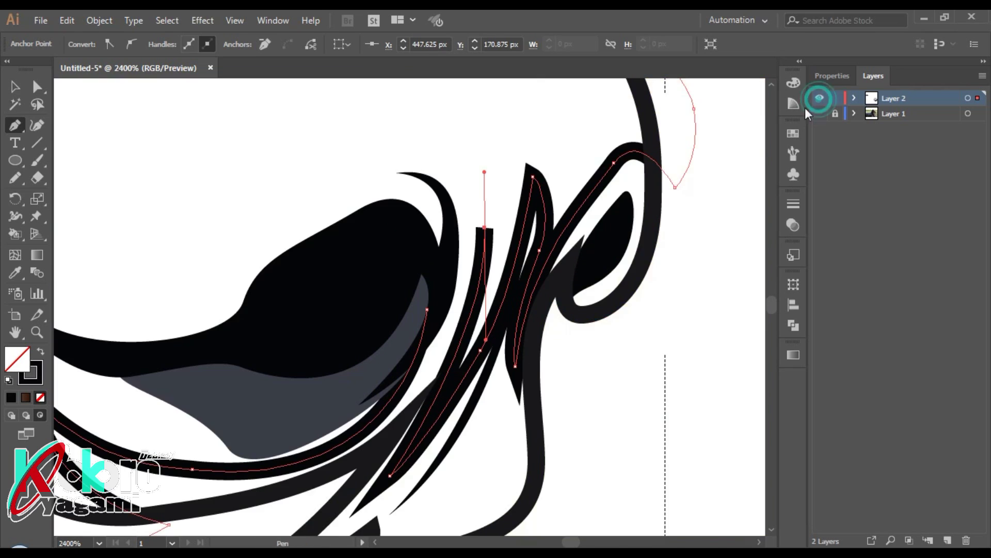
{"action": "left_click", "coordinate": [819, 98], "text": "ctrl"}
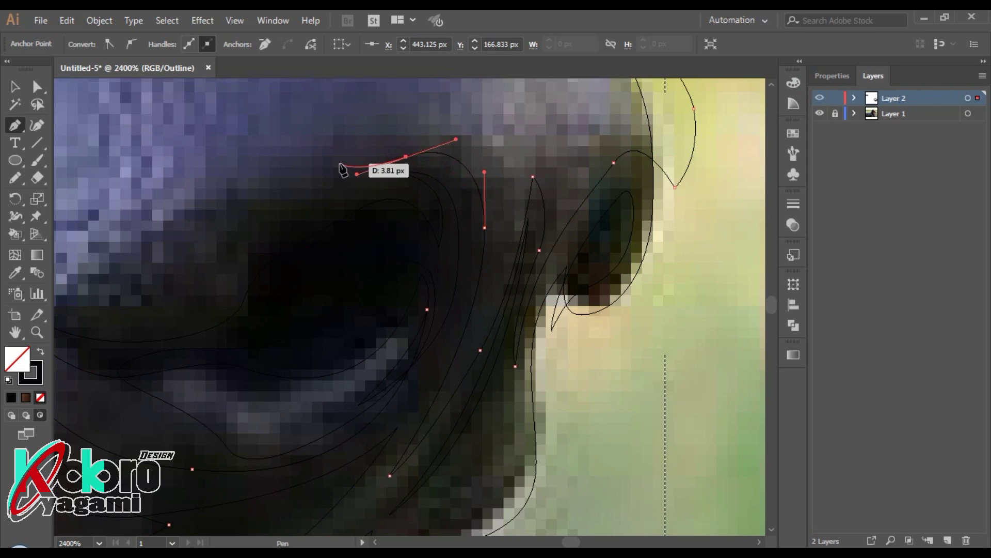
{"action": "scroll", "coordinate": [327, 182], "scroll_direction": "down", "scroll_amount": 2}
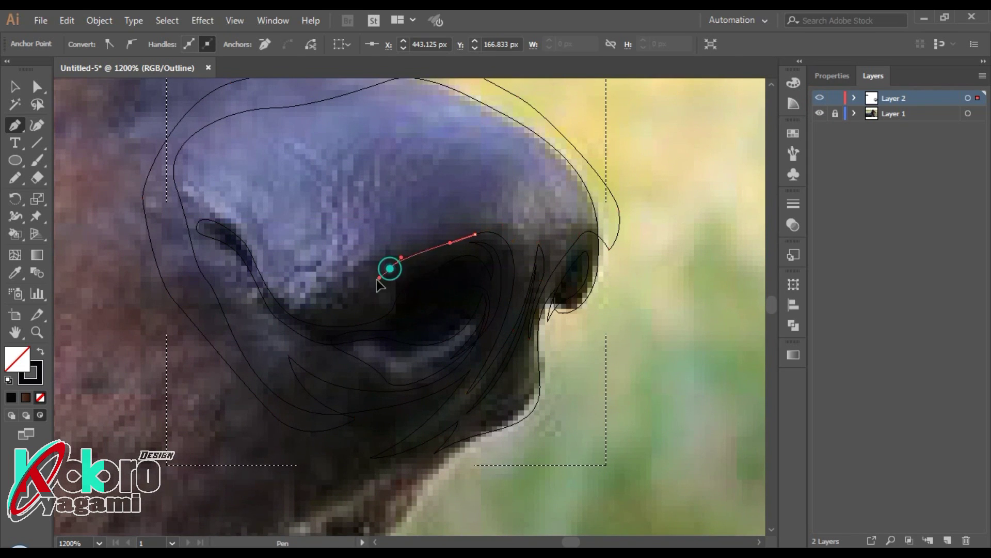
{"action": "left_click_drag", "start_coordinate": [395, 276], "coordinate": [370, 312]}
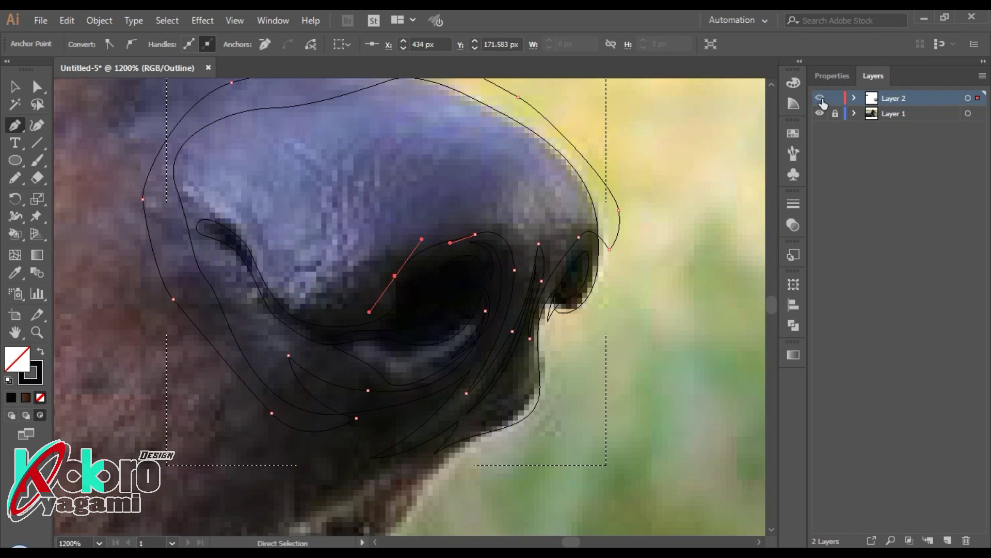
{"action": "key", "text": "ctrl+y"}
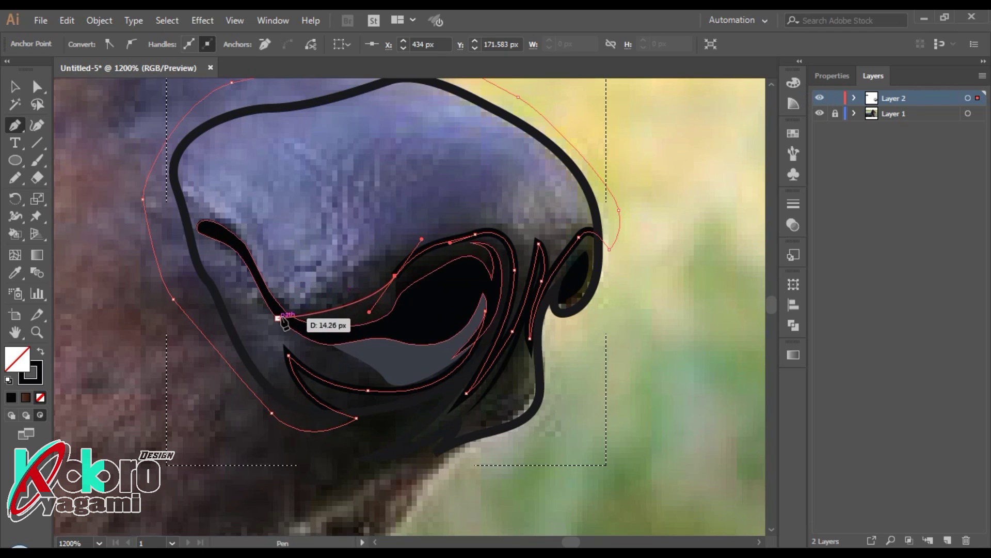
{"action": "left_click", "coordinate": [234, 21]}
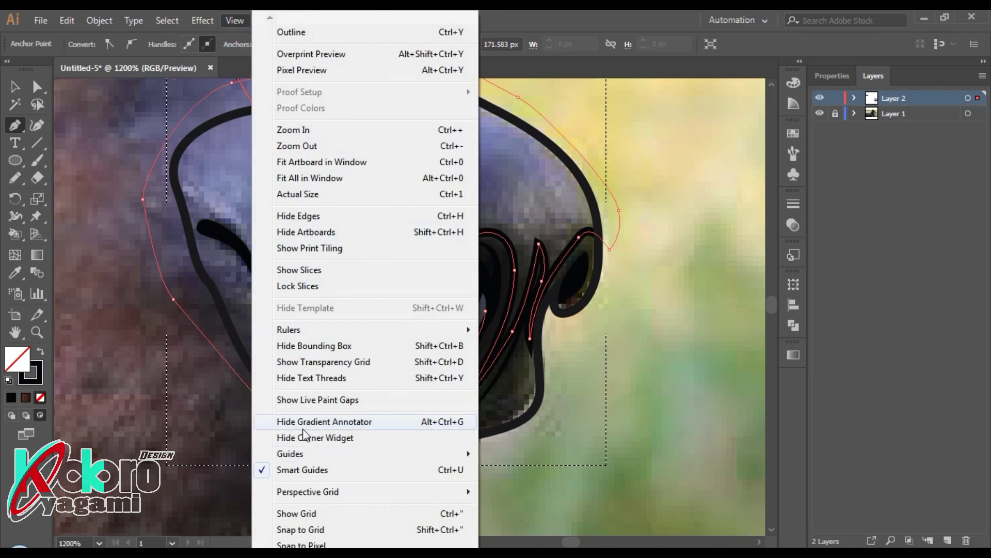
{"action": "key", "text": "Escape"}
Step: Pen-draw a new path along the nostril's lower edge
{"action": "left_click", "coordinate": [279, 311]}
{"action": "left_click", "coordinate": [348, 340]}
{"action": "left_click_drag", "start_coordinate": [348, 340], "coordinate": [393, 339]}
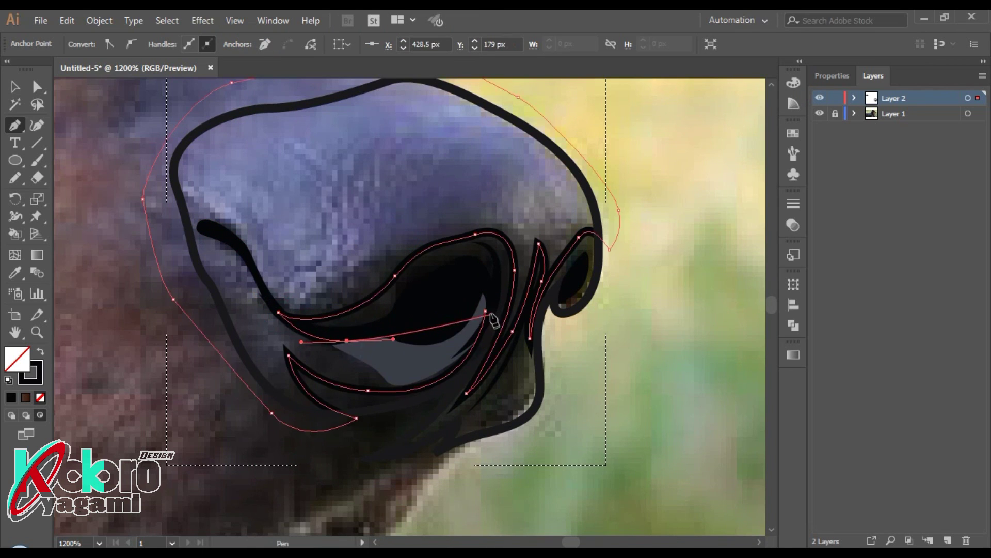
{"action": "left_click", "coordinate": [485, 311]}
Step: Fill the nostril shapes with dark grey sampled from the photo, undoing the stray fill on the nose outline
{"action": "key", "text": "i"}
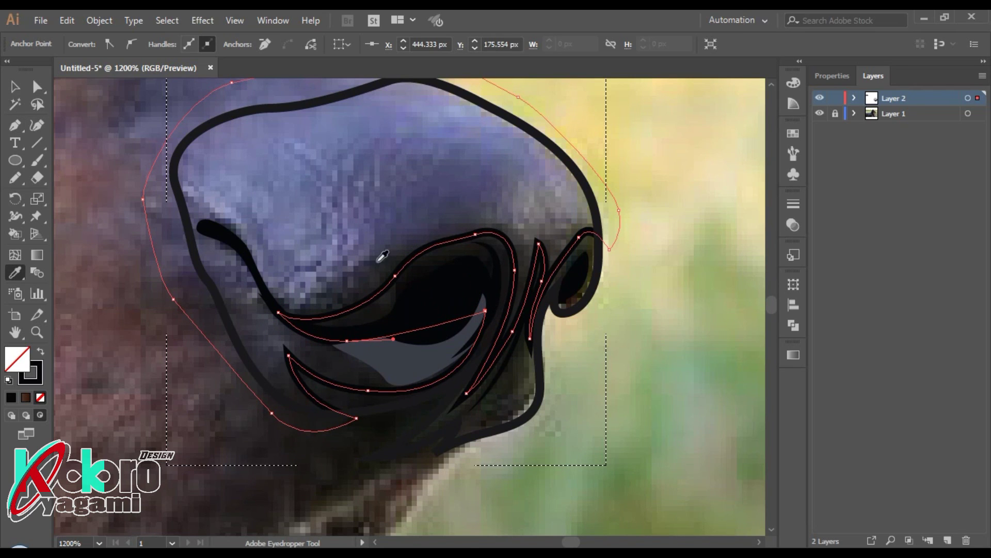
{"action": "left_click", "coordinate": [525, 248]}
{"action": "left_click", "coordinate": [289, 353]}
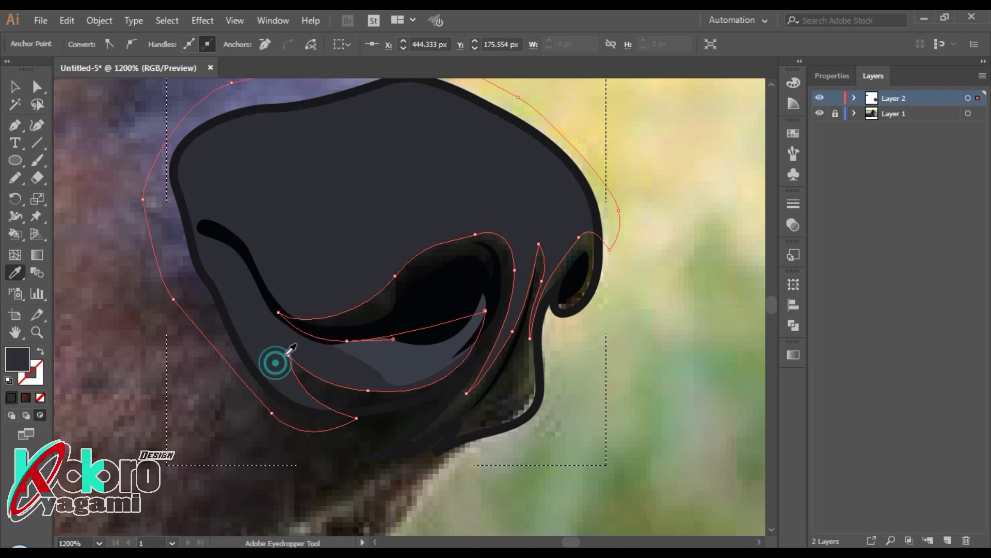
{"action": "key", "text": "ctrl+z"}
{"action": "key", "text": "ctrl+shift+a"}
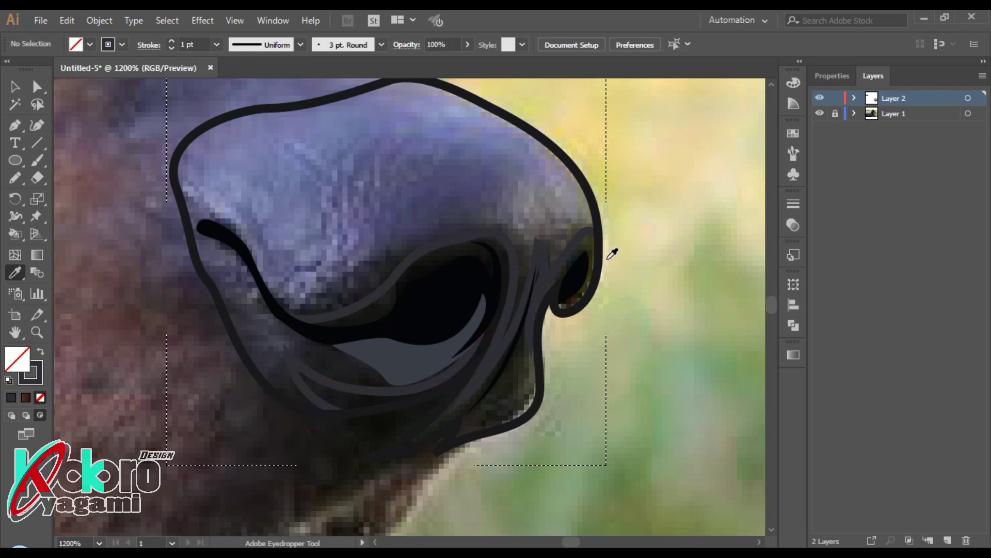
{"action": "scroll", "coordinate": [440, 360], "scroll_direction": "up", "scroll_amount": 2}
Step: Pen-trace the nose top along its left edge, over the top and down the upper right edge
{"action": "key", "text": "p"}
{"action": "left_click_drag", "start_coordinate": [322, 468], "coordinate": [324, 440]}
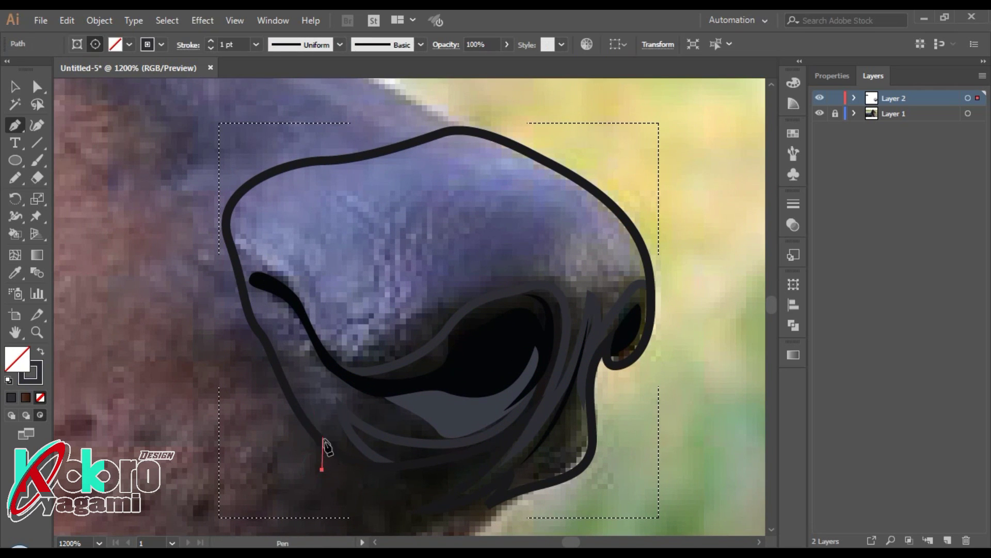
{"action": "left_click", "coordinate": [401, 387]}
{"action": "left_click", "coordinate": [335, 397]}
{"action": "left_click", "coordinate": [275, 330]}
{"action": "left_click", "coordinate": [219, 282]}
{"action": "left_click", "coordinate": [226, 168]}
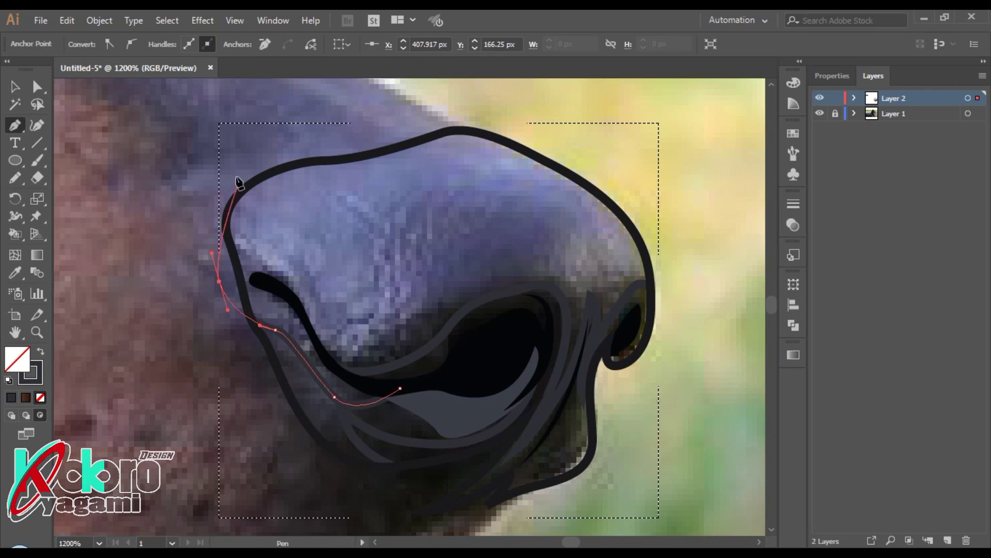
{"action": "left_click_drag", "start_coordinate": [333, 125], "coordinate": [360, 111]}
{"action": "left_click", "coordinate": [433, 99]}
{"action": "left_click", "coordinate": [558, 141]}
{"action": "left_click", "coordinate": [616, 178]}
{"action": "mouse_move", "coordinate": [591, 222]}
{"action": "left_mouse_down"}
{"action": "mouse_move", "coordinate": [580, 253]}
{"action": "mouse_move", "coordinate": [536, 273]}
{"action": "left_mouse_up"}
Step: Continue down the right edge and along the nostril's top edge to close the nose-top shape
{"action": "left_click", "coordinate": [629, 264]}
{"action": "left_click", "coordinate": [604, 292]}
{"action": "left_click", "coordinate": [460, 288]}
{"action": "left_click", "coordinate": [369, 348]}
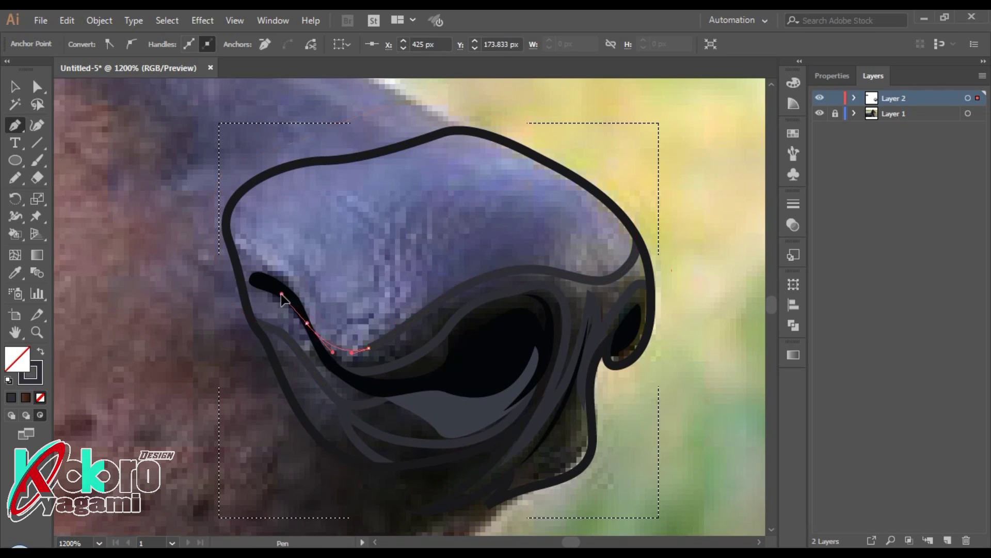
{"action": "left_click_drag", "start_coordinate": [308, 321], "coordinate": [334, 357]}
{"action": "left_click", "coordinate": [400, 387]}
Step: Fill the nose-top shape with grey 5C5C6B and select the nostril paths
{"action": "key", "text": "i"}
{"action": "left_click", "coordinate": [475, 251]}
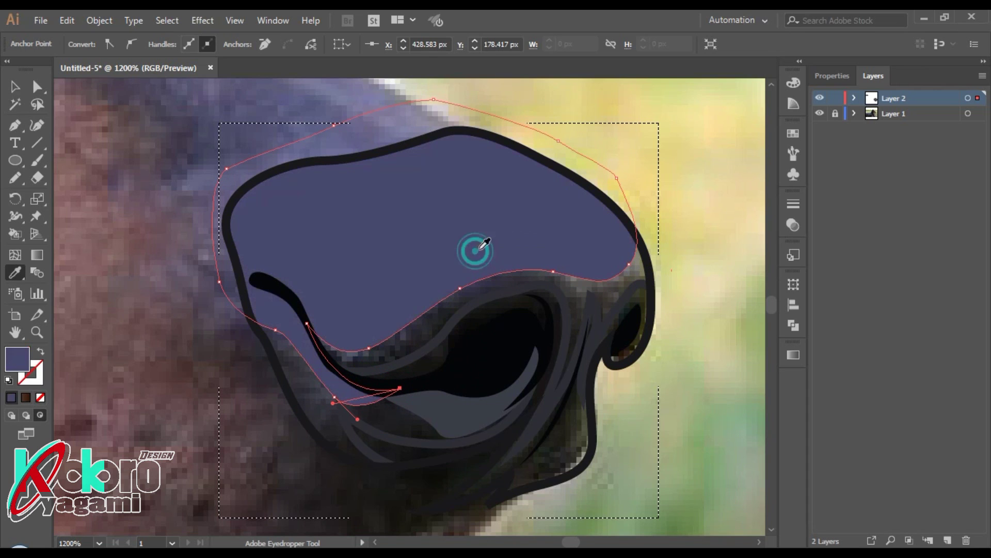
{"action": "double_click", "coordinate": [17, 358]}
{"action": "type", "text": "5c5c6b"}
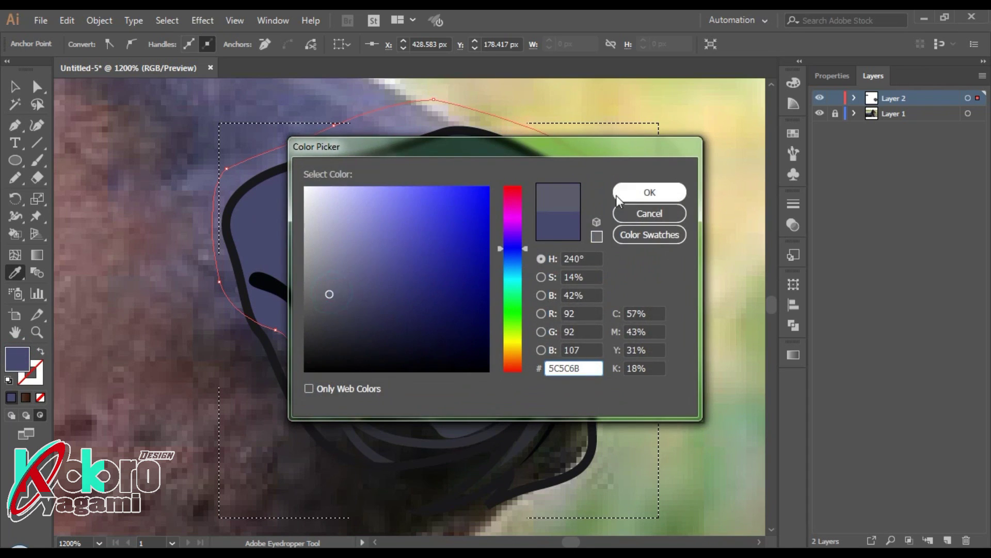
{"action": "left_click", "coordinate": [647, 194]}
{"action": "left_click", "coordinate": [649, 204], "text": "ctrl"}
{"action": "scroll", "coordinate": [650, 203], "scroll_direction": "down", "scroll_amount": 2}
{"action": "left_click", "coordinate": [472, 262], "text": "ctrl"}
Step: Fill the nostril paths with sampled dark grey and zoom out to view the whole nose
{"action": "left_click", "coordinate": [653, 326]}
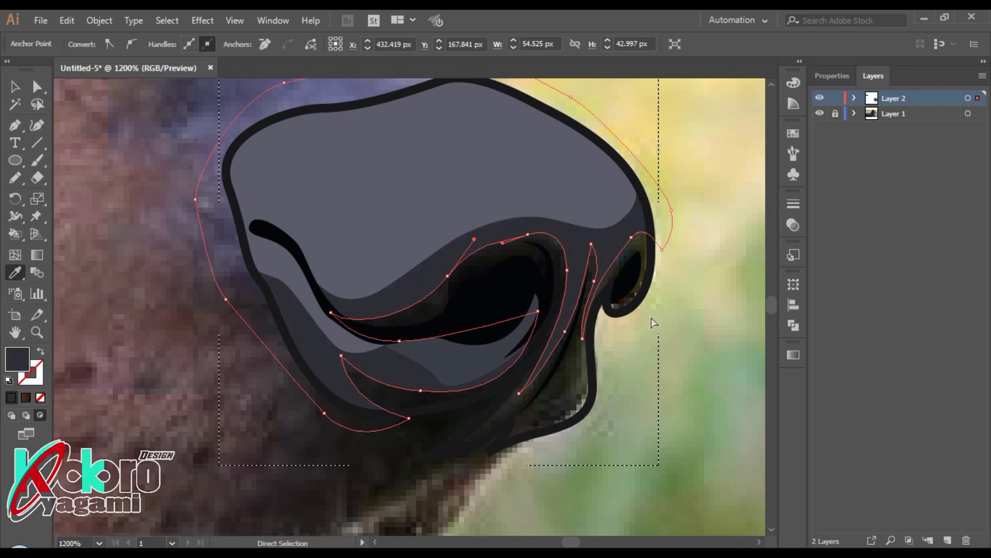
{"action": "key", "text": "ctrl+minus"}
{"action": "key", "text": "ctrl+minus"}
{"action": "key", "text": "ctrl+minus"}
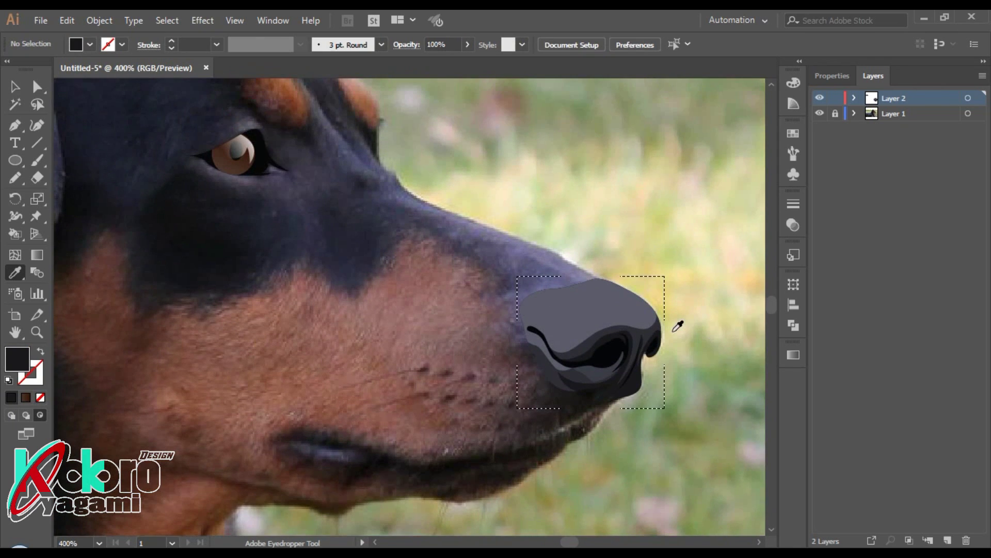
{"action": "scroll", "coordinate": [679, 325], "scroll_direction": "up", "scroll_amount": 3}
{"action": "scroll", "coordinate": [662, 365], "scroll_direction": "up", "scroll_amount": 2}
{"action": "left_click", "coordinate": [453, 414], "text": "ctrl"}
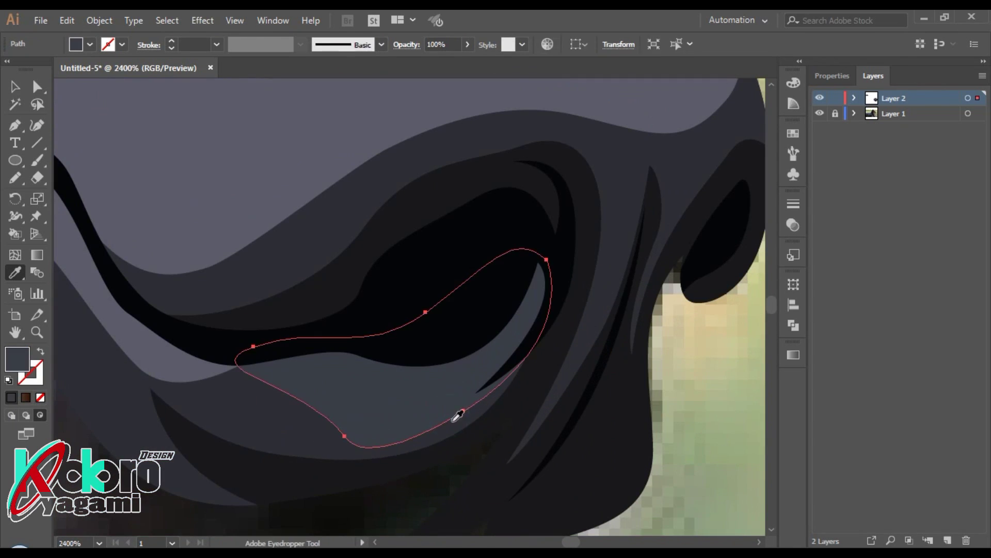
{"action": "left_click", "coordinate": [704, 350], "text": "ctrl"}
{"action": "key", "text": "ctrl+minus"}
{"action": "key", "text": "ctrl+minus"}
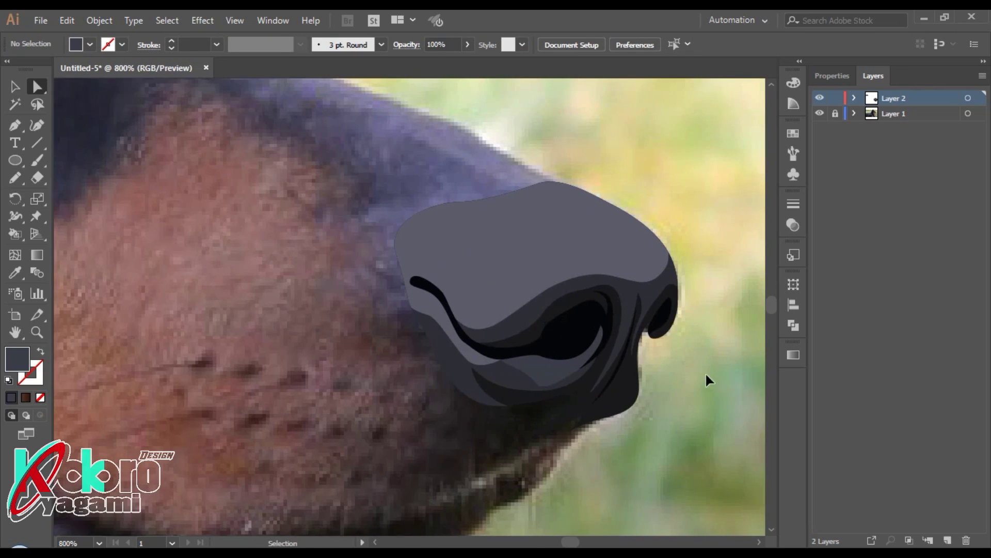
{"action": "left_click", "coordinate": [532, 412], "text": "ctrl"}
{"action": "scroll", "coordinate": [481, 484], "scroll_direction": "up", "scroll_amount": 2}
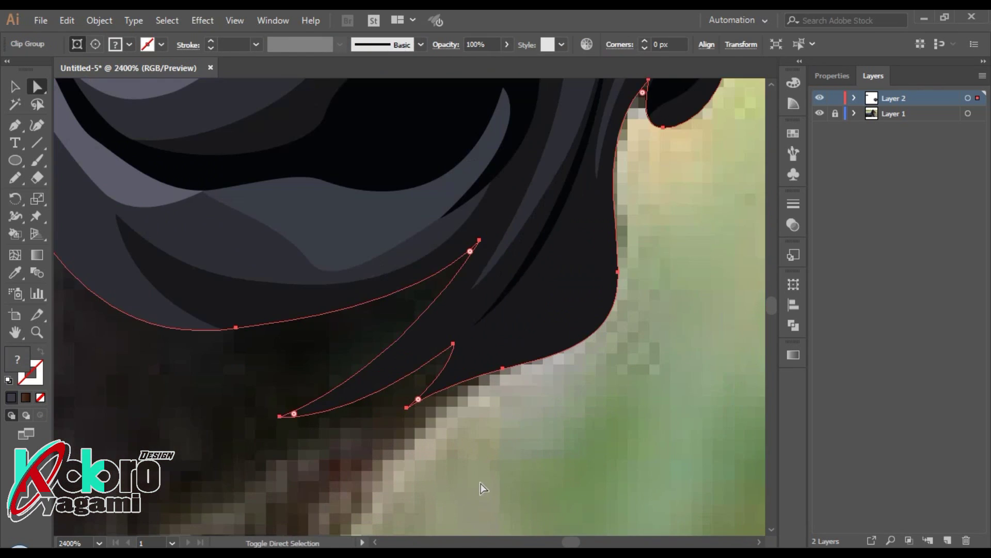
{"action": "left_click", "coordinate": [476, 418]}
Step: Toggle the traced layer and swap the lower nose path's fill to a thick dark outline
{"action": "key", "text": "v"}
{"action": "left_click", "coordinate": [544, 354]}
{"action": "scroll", "coordinate": [495, 387], "scroll_direction": "up", "scroll_amount": 1}
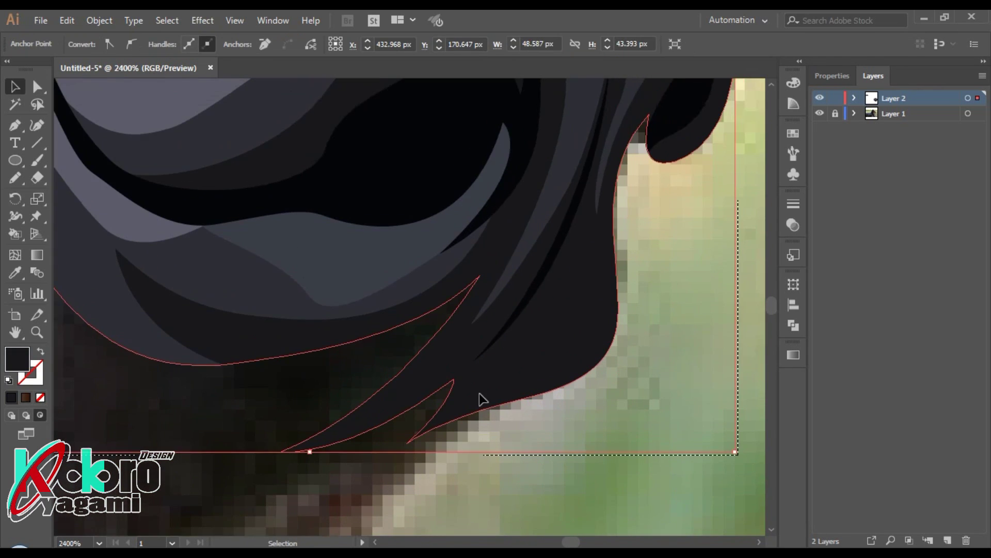
{"action": "left_click", "coordinate": [820, 99]}
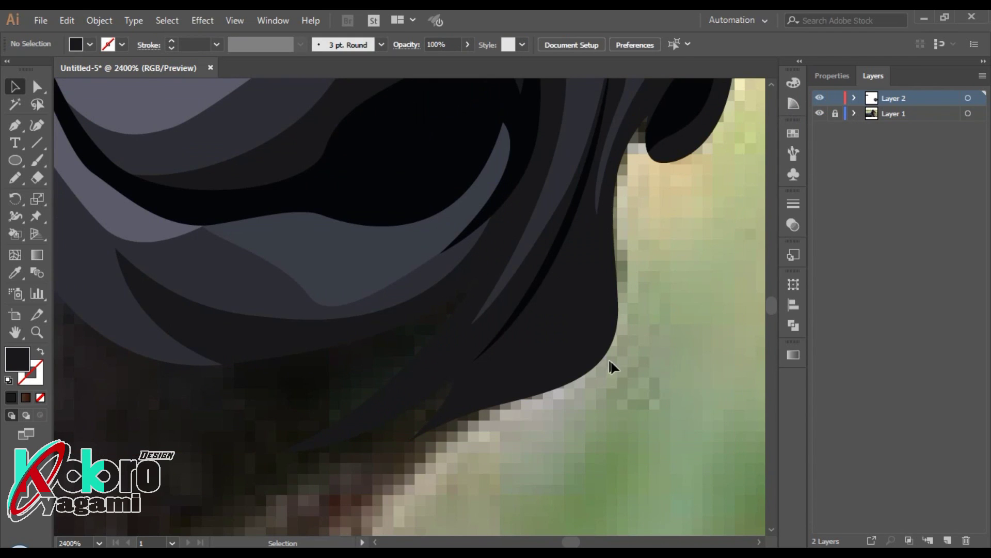
{"action": "left_click", "coordinate": [604, 349]}
{"action": "key", "text": "shift+x"}
{"action": "left_click", "coordinate": [669, 320]}
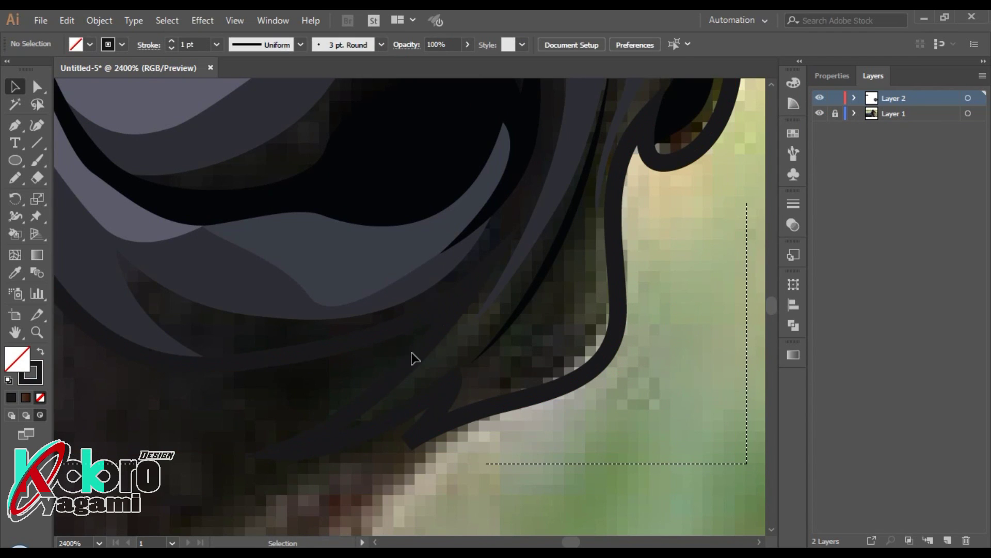
Step: Pen-trace the lower nose shadow from below the nose up around the nostril's side
{"action": "left_click", "coordinate": [320, 409]}
{"action": "key", "text": "ctrl+minus"}
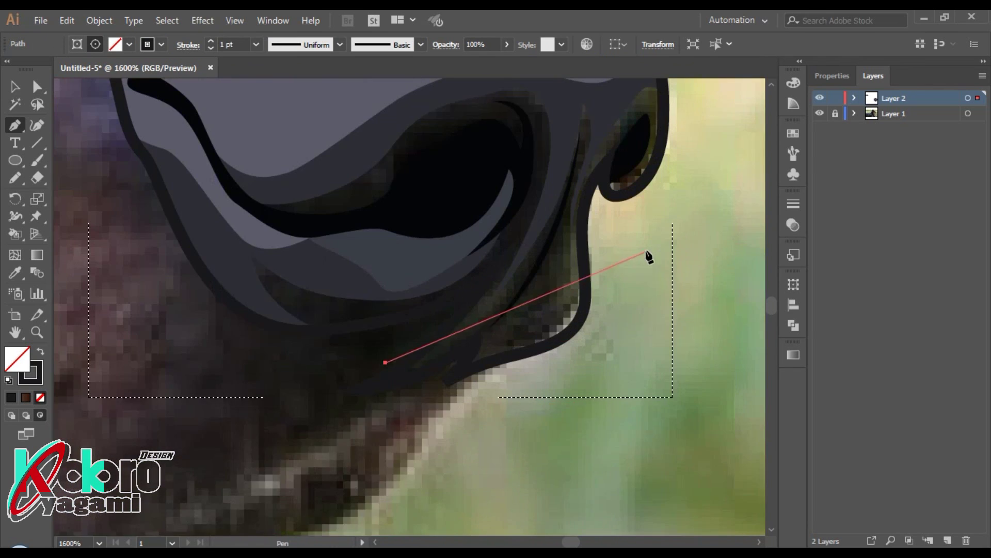
{"action": "left_click", "coordinate": [571, 137]}
{"action": "key", "text": "ctrl+z"}
{"action": "key", "text": "ctrl+a"}
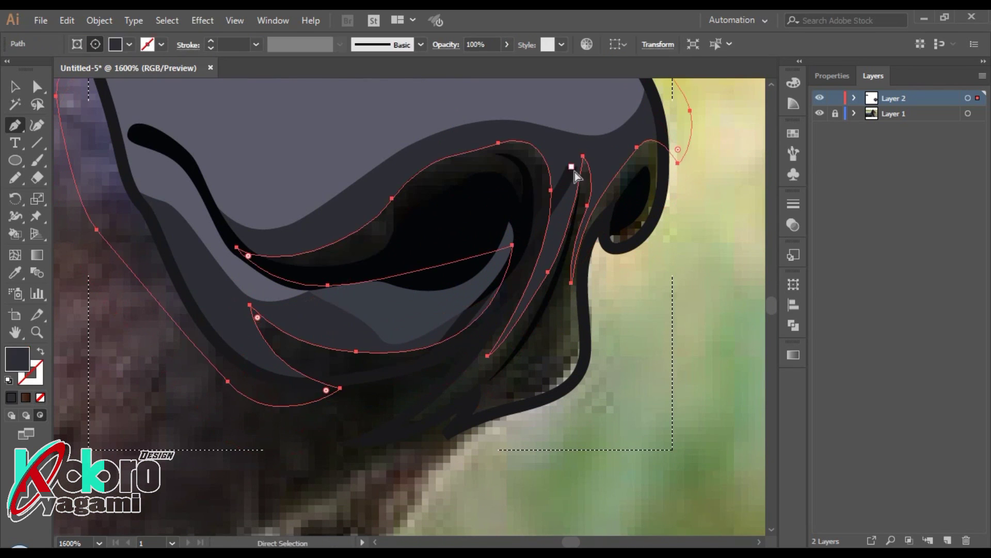
{"action": "left_click_drag", "start_coordinate": [567, 170], "coordinate": [530, 393]}
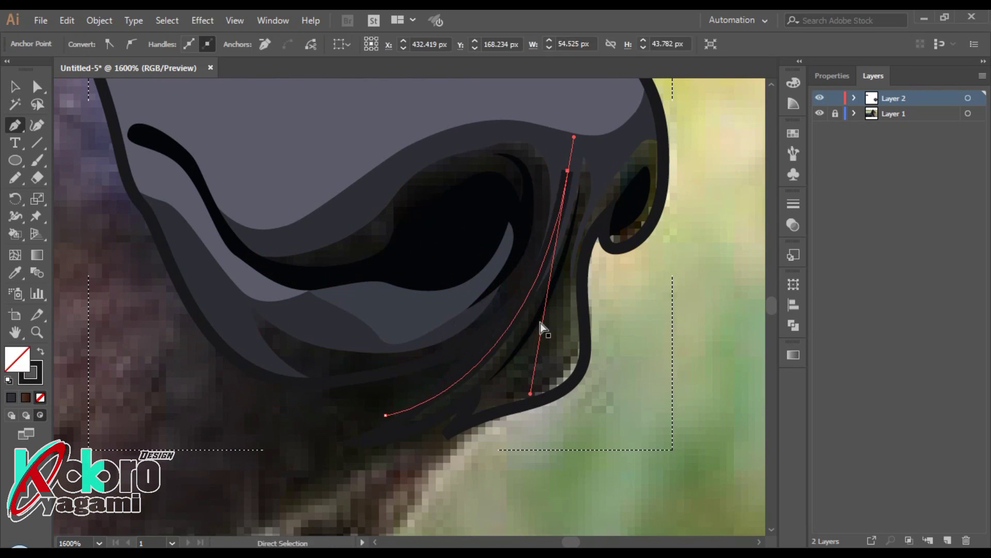
{"action": "left_click_drag", "start_coordinate": [588, 145], "coordinate": [598, 181]}
{"action": "left_click_drag", "start_coordinate": [669, 126], "coordinate": [692, 157]}
{"action": "mouse_move", "coordinate": [642, 232]}
{"action": "left_mouse_down"}
{"action": "mouse_move", "coordinate": [622, 248]}
{"action": "mouse_move", "coordinate": [644, 261]}
{"action": "left_mouse_up"}
Step: Continue the shadow outline down the nose's right edge and underside, closing it at the start
{"action": "left_click", "coordinate": [600, 304]}
{"action": "left_click_drag", "start_coordinate": [584, 402], "coordinate": [558, 420]}
{"action": "left_click_drag", "start_coordinate": [501, 430], "coordinate": [476, 450]}
{"action": "left_click", "coordinate": [561, 265]}
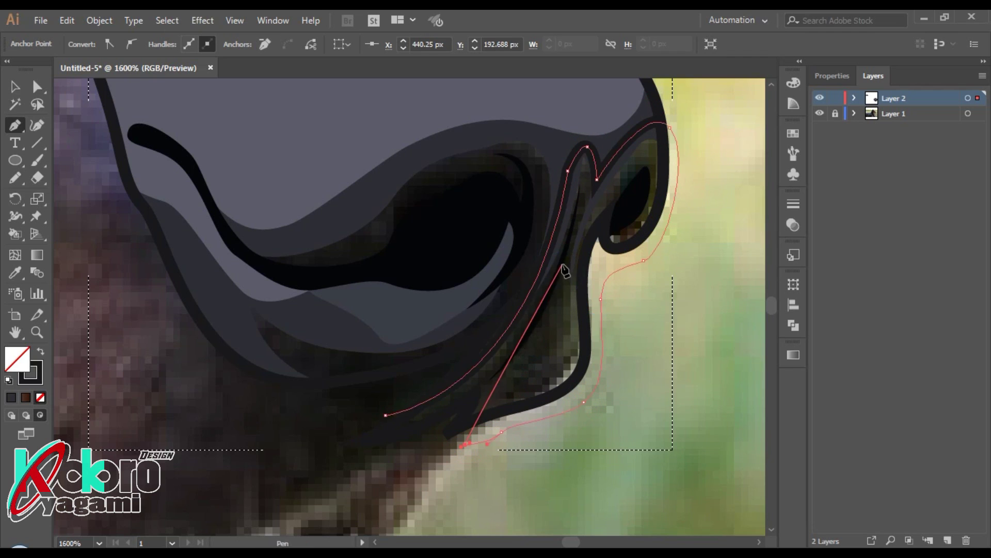
{"action": "left_click_drag", "start_coordinate": [418, 439], "coordinate": [537, 365]}
{"action": "left_click_drag", "start_coordinate": [336, 467], "coordinate": [348, 475]}
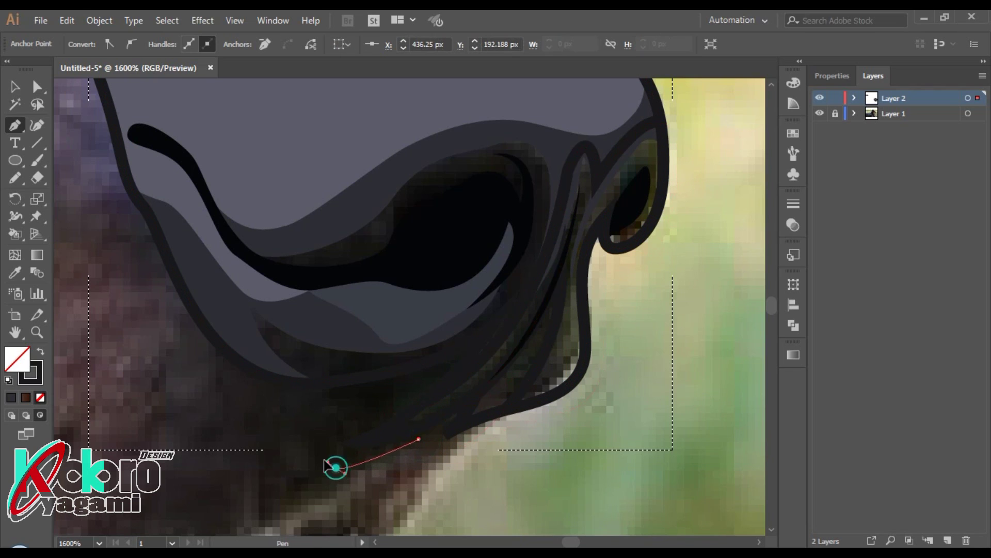
{"action": "left_click_drag", "start_coordinate": [385, 414], "coordinate": [424, 413]}
Step: Give the shadow a fill with no stroke, send it behind the nostril, and colour it 2B2B2D
{"action": "key", "text": "shift+x"}
{"action": "key", "text": "ctrl+bracketleft"}
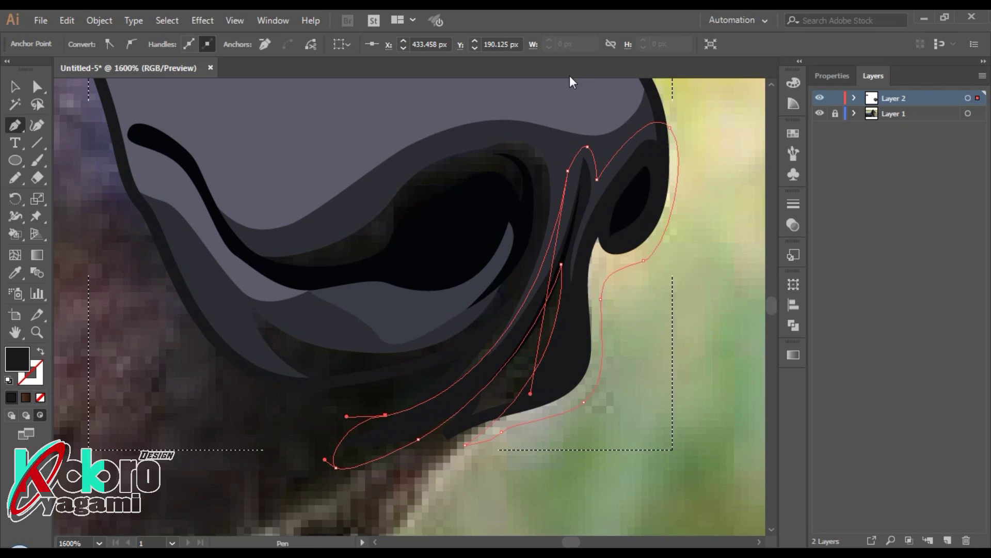
{"action": "double_click", "coordinate": [17, 358]}
{"action": "left_click", "coordinate": [312, 336]}
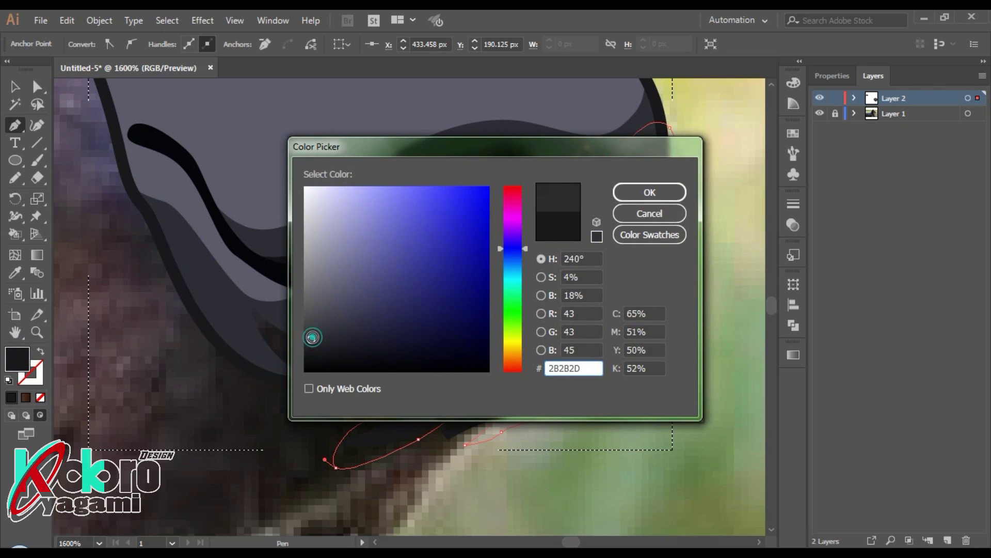
{"action": "left_click", "coordinate": [676, 192]}
Step: Check the nose paths by selecting a couple of them, then deselect
{"action": "left_click", "coordinate": [392, 464], "text": "ctrl"}
{"action": "left_click", "coordinate": [405, 403], "text": "ctrl"}
{"action": "left_click", "coordinate": [416, 372], "text": "ctrl"}
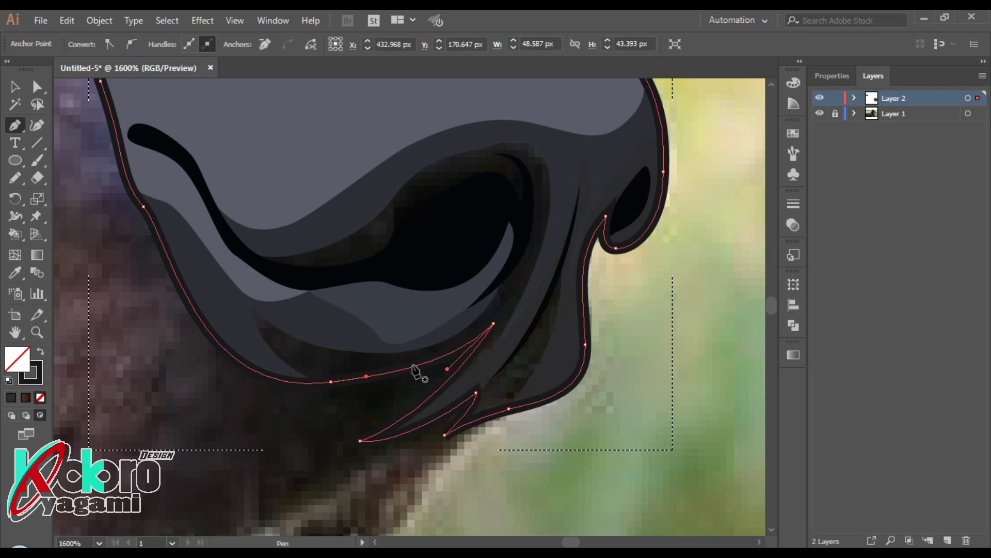
{"action": "left_click", "coordinate": [649, 320], "text": "ctrl"}
{"action": "scroll", "coordinate": [649, 310], "scroll_direction": "down", "scroll_amount": 3}
{"action": "scroll", "coordinate": [646, 286], "scroll_direction": "up", "scroll_amount": 1}
Step: Recolour the upper nose shape with a sampled fill lightened to a lighter grey
{"action": "left_click", "coordinate": [631, 291], "text": "ctrl"}
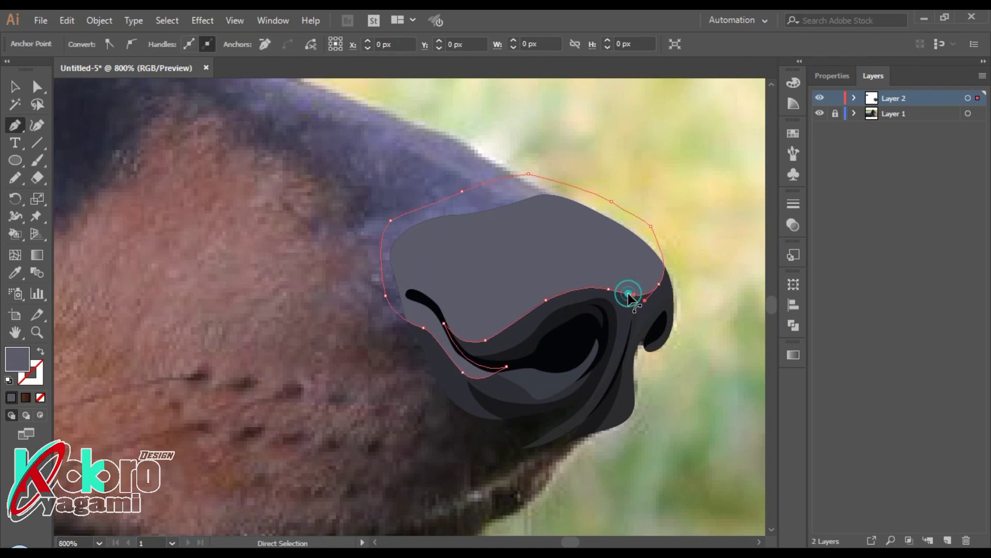
{"action": "key", "text": "i"}
{"action": "left_click", "coordinate": [632, 302]}
{"action": "double_click", "coordinate": [17, 358]}
{"action": "left_click", "coordinate": [335, 316]}
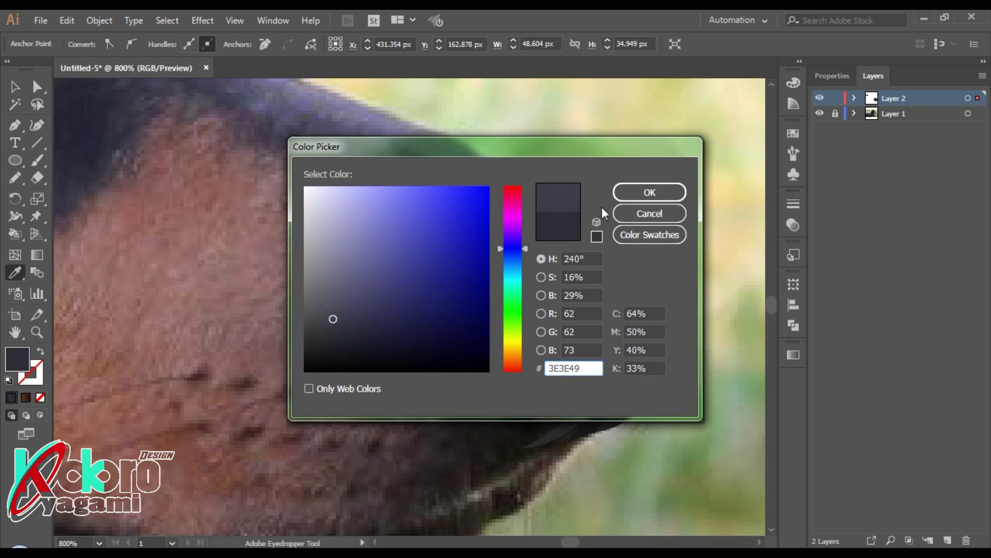
{"action": "left_click", "coordinate": [649, 192]}
Step: Hide and re-show the vector layer to compare the nose with the photo
{"action": "scroll", "coordinate": [671, 186], "scroll_direction": "down", "scroll_amount": 4}
{"action": "scroll", "coordinate": [673, 184], "scroll_direction": "up", "scroll_amount": 2}
{"action": "left_click", "coordinate": [819, 98]}
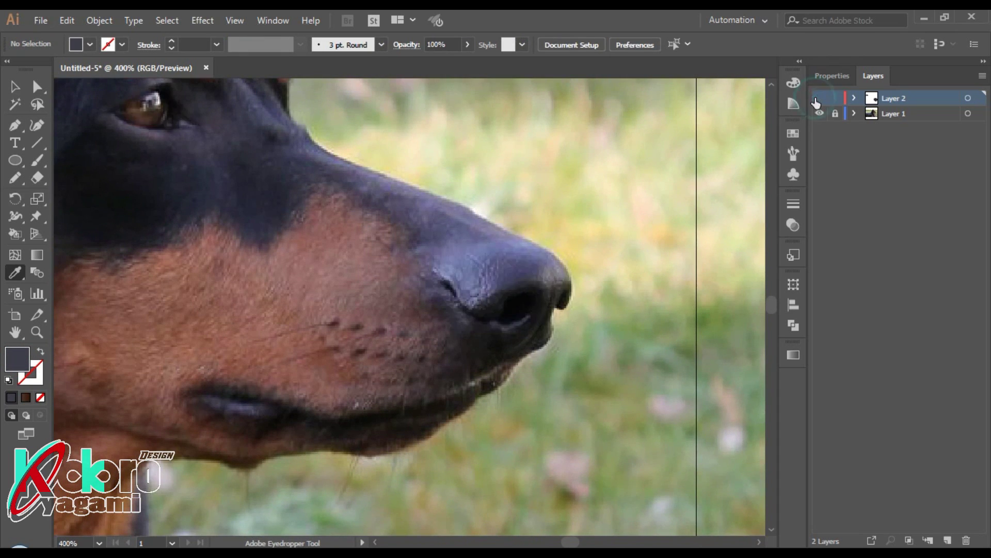
{"action": "scroll", "coordinate": [440, 288], "scroll_direction": "up", "scroll_amount": 3}
{"action": "left_click", "coordinate": [821, 99]}
{"action": "left_click", "coordinate": [821, 99]}
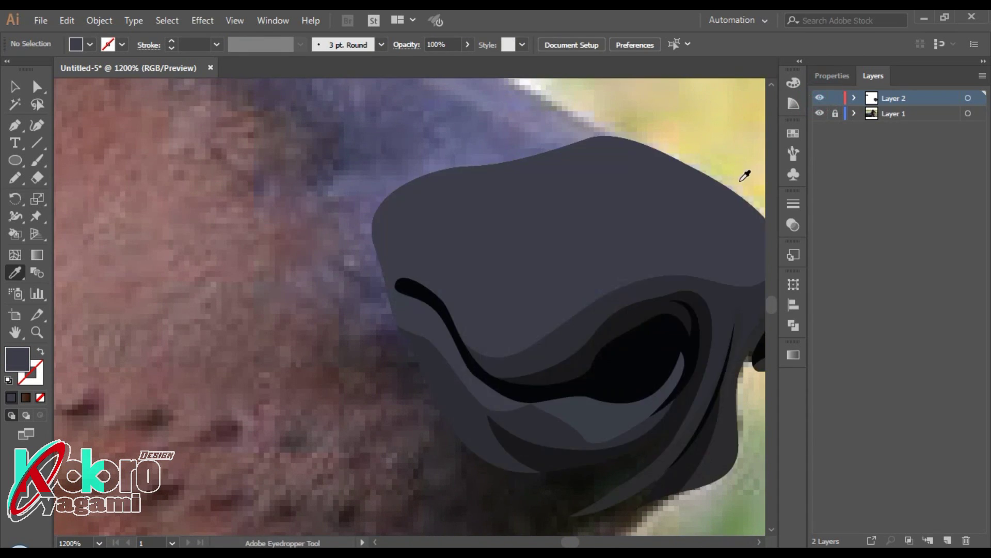
Step: Pen-trace a path along the top of the nose
{"action": "key", "text": "p"}
{"action": "left_click", "coordinate": [669, 161]}
{"action": "left_click", "coordinate": [605, 142]}
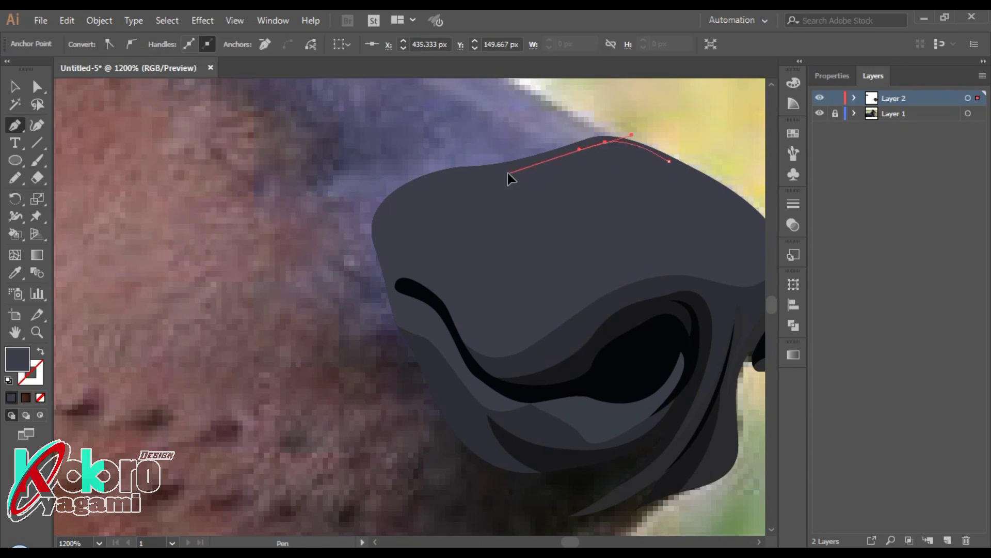
{"action": "left_click", "coordinate": [509, 173]}
{"action": "left_click", "coordinate": [410, 190]}
{"action": "left_click", "coordinate": [377, 240]}
{"action": "left_click", "coordinate": [396, 272]}
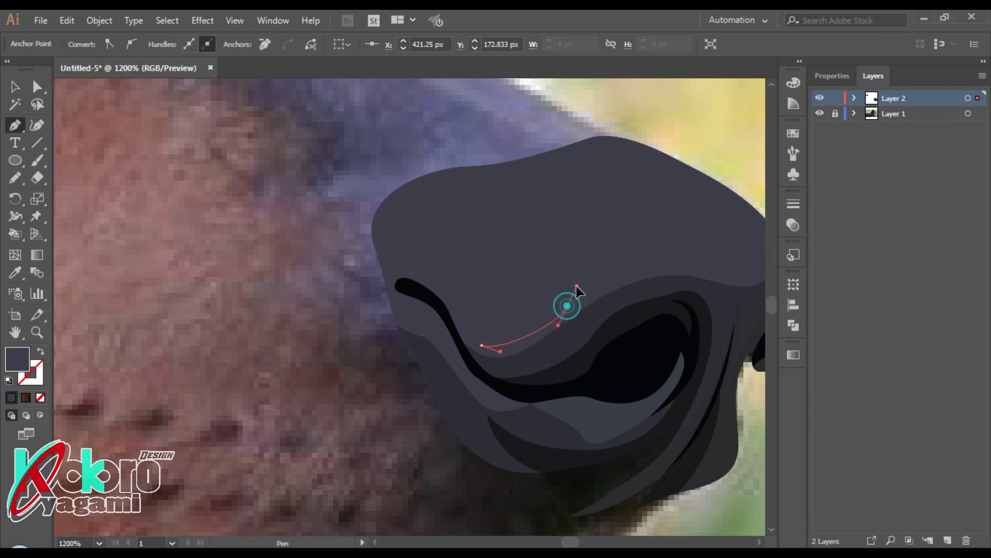
Step: Draw the curved highlight outline across the top of the nose
{"action": "left_click", "coordinate": [664, 266]}
{"action": "left_click_drag", "start_coordinate": [600, 265], "coordinate": [569, 282]}
{"action": "left_click_drag", "start_coordinate": [521, 235], "coordinate": [514, 223]}
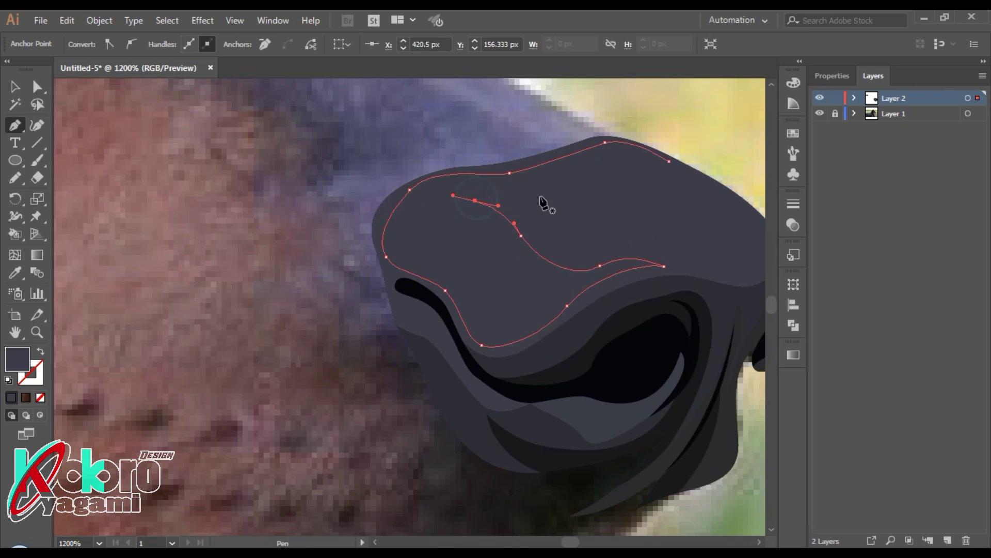
{"action": "left_click_drag", "start_coordinate": [562, 194], "coordinate": [594, 172]}
{"action": "left_click_drag", "start_coordinate": [669, 161], "coordinate": [706, 187]}
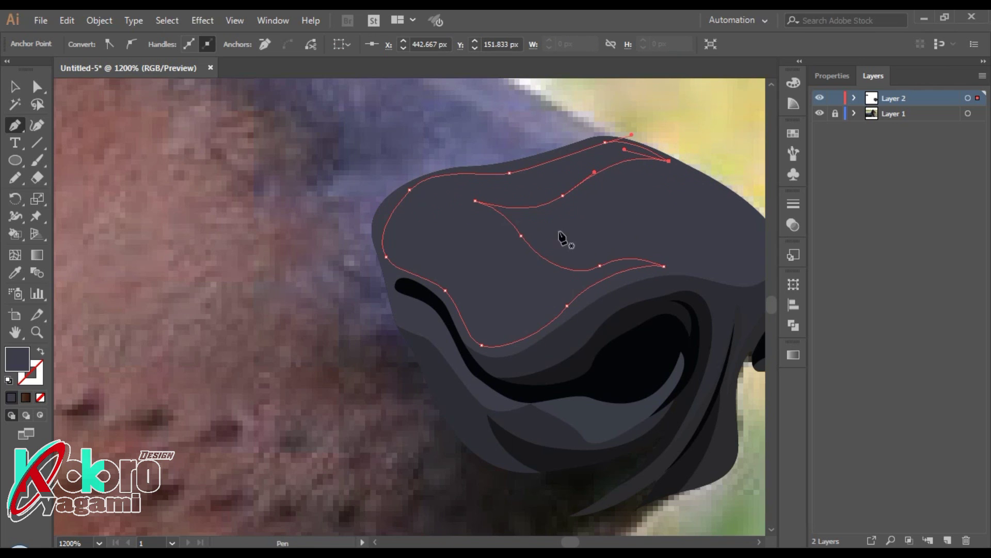
Step: Fill the highlight with lighter grey 62626D and deselect it
{"action": "key", "text": "i"}
{"action": "left_click", "coordinate": [17, 359]}
{"action": "double_click", "coordinate": [17, 358]}
{"action": "left_click", "coordinate": [322, 292]}
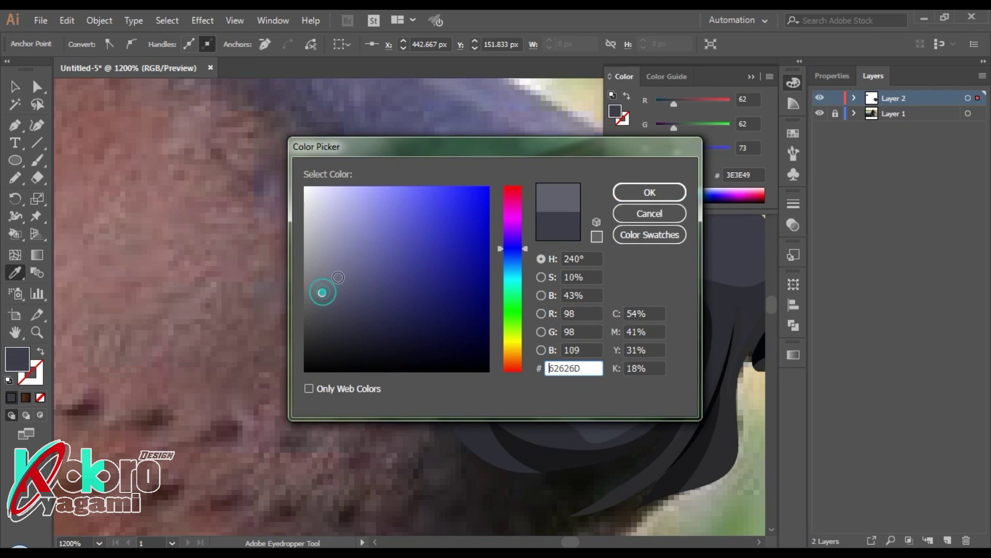
{"action": "key", "text": "Return"}
{"action": "key", "text": "ctrl+minus"}
{"action": "key", "text": "ctrl+minus"}
{"action": "key", "text": "ctrl+minus"}
Step: Pencil-draw the first whisker spot on the muzzle and fill it with a colour sampled from the photo
{"action": "left_click", "coordinate": [758, 78]}
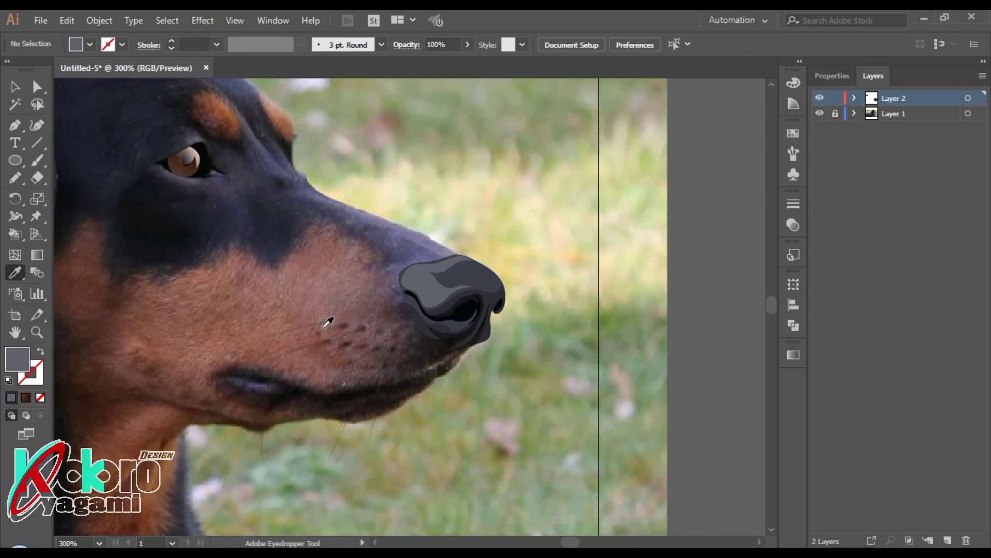
{"action": "scroll", "coordinate": [325, 325], "scroll_direction": "down", "scroll_amount": 3}
{"action": "scroll", "coordinate": [437, 347], "scroll_direction": "up", "scroll_amount": 3}
{"action": "scroll", "coordinate": [343, 387], "scroll_direction": "up", "scroll_amount": 2}
{"action": "scroll", "coordinate": [343, 387], "scroll_direction": "up", "scroll_amount": 1}
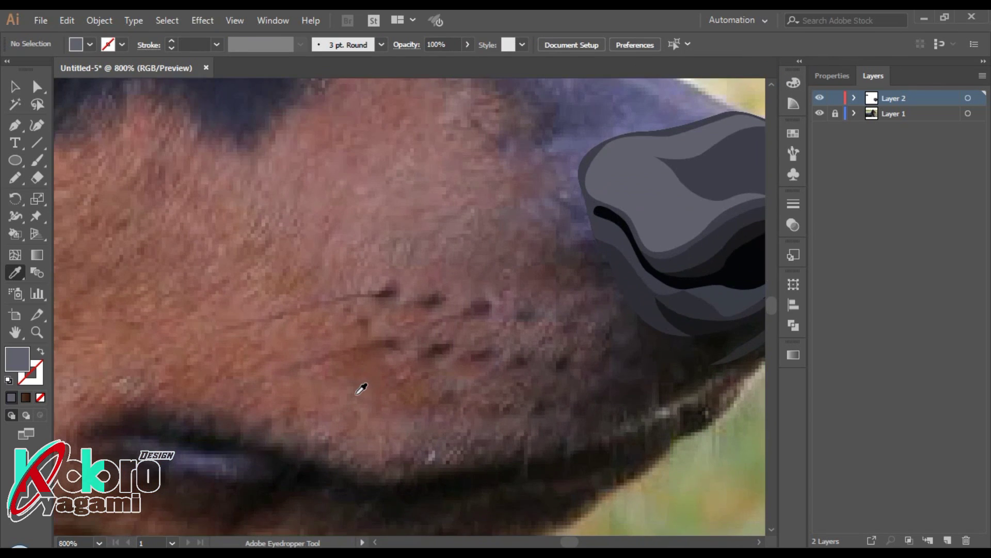
{"action": "key", "text": "n"}
{"action": "left_click_drag", "start_coordinate": [386, 297], "coordinate": [436, 297]}
{"action": "key", "text": "i"}
{"action": "left_click", "coordinate": [431, 299]}
{"action": "key", "text": "n"}
Step: Trace another whisker spot and fill the upper-row spots with sampled dark brown
{"action": "key", "text": "i"}
{"action": "left_click", "coordinate": [475, 301]}
{"action": "key", "text": "n"}
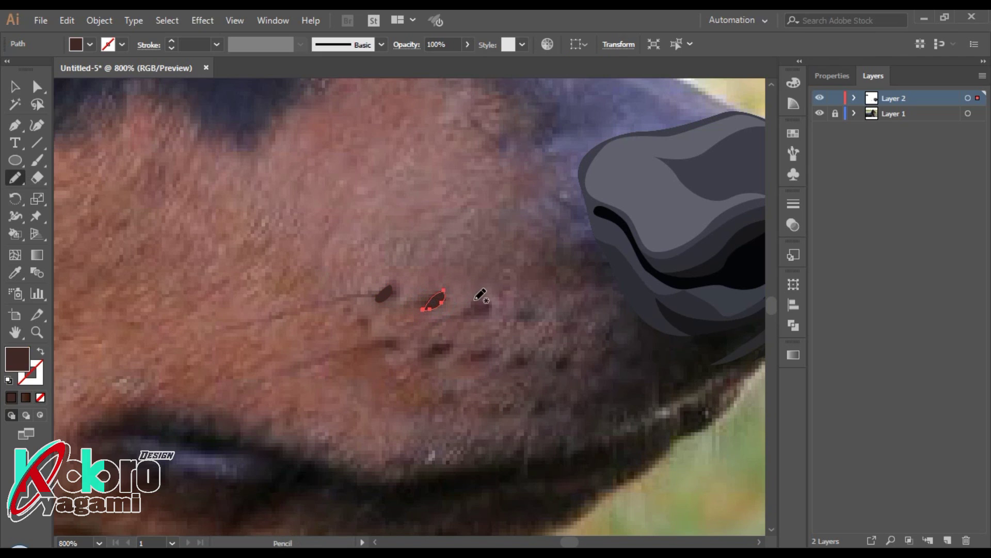
{"action": "key", "text": "i"}
{"action": "left_click", "coordinate": [435, 301]}
{"action": "left_click_drag", "start_coordinate": [513, 321], "coordinate": [576, 314]}
{"action": "left_click", "coordinate": [476, 308]}
{"action": "key", "text": "i"}
{"action": "left_click", "coordinate": [484, 311]}
{"action": "key", "text": "n"}
Step: Fill the lower-row whisker spots with dark and lighter browns sampled from the photo
{"action": "key", "text": "i"}
{"action": "left_click", "coordinate": [428, 333]}
{"action": "key", "text": "n"}
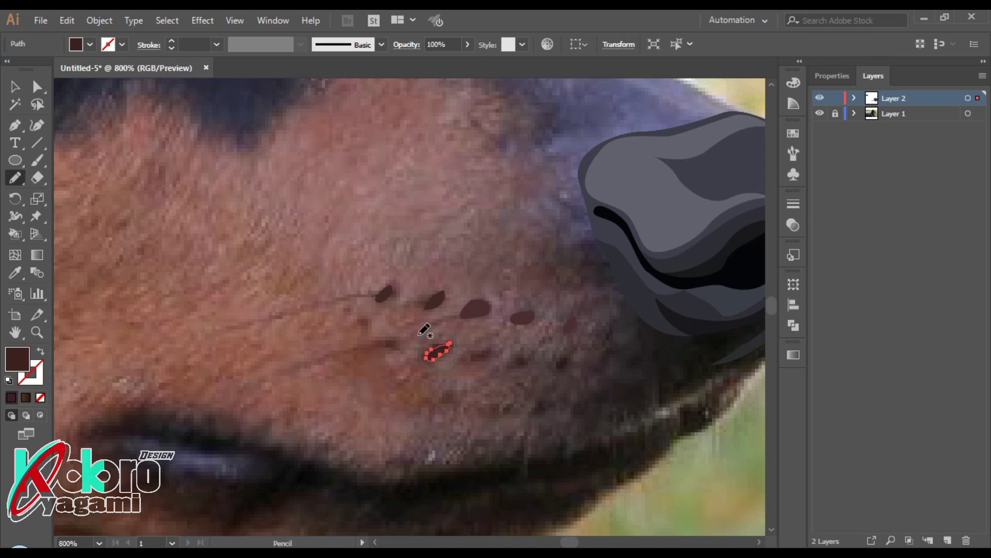
{"action": "key", "text": "i"}
{"action": "left_click", "coordinate": [389, 327]}
{"action": "key", "text": "n"}
{"action": "key", "text": "i"}
{"action": "left_click", "coordinate": [513, 355]}
{"action": "key", "text": "n"}
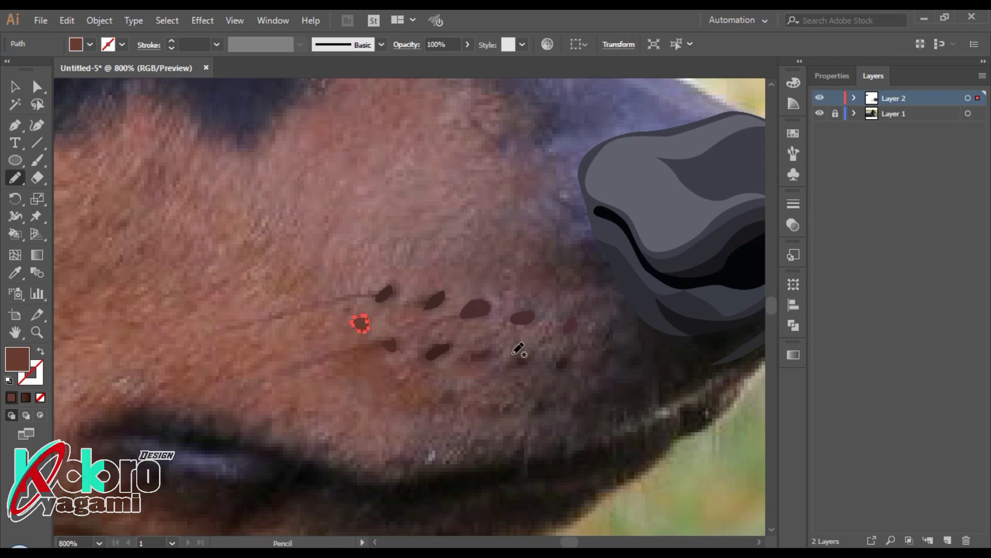
{"action": "key", "text": "i"}
{"action": "left_click", "coordinate": [520, 354]}
{"action": "key", "text": "n"}
Step: Trace the last lower-row spot, fill it dark brown, and deselect all spots
{"action": "left_click_drag", "start_coordinate": [523, 351], "coordinate": [516, 367]}
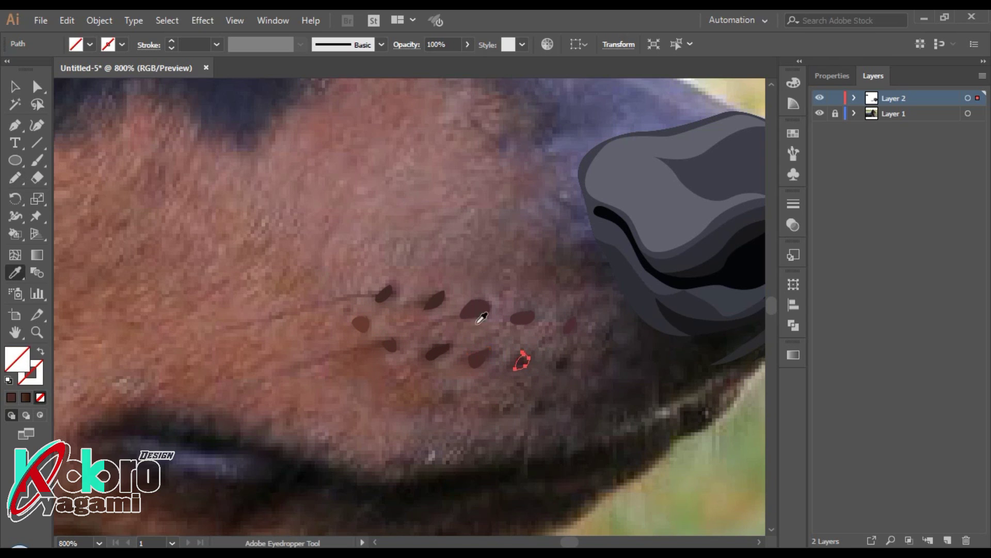
{"action": "key", "text": "i"}
{"action": "left_click", "coordinate": [436, 300]}
{"action": "left_click", "coordinate": [565, 355]}
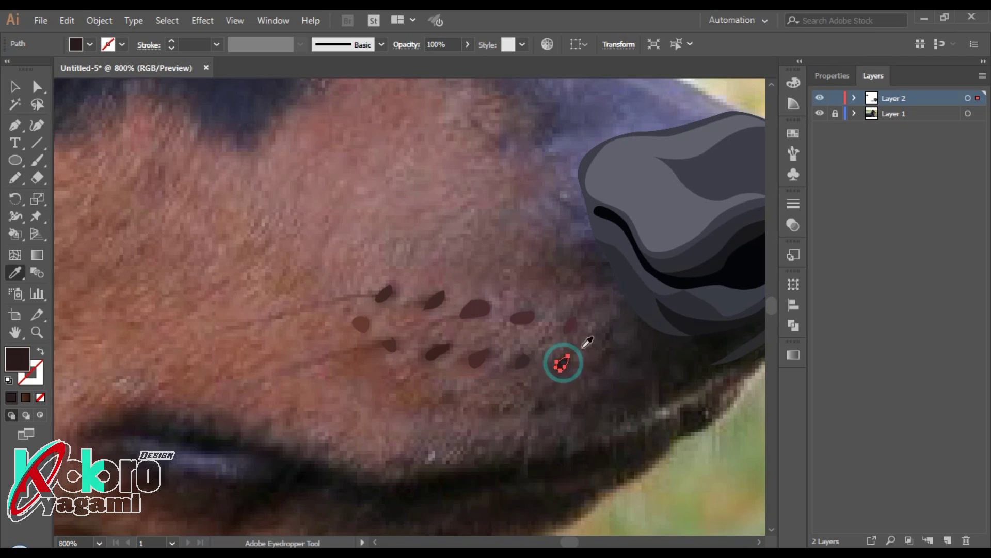
{"action": "key", "text": "ctrl+shift+a"}
{"action": "scroll", "coordinate": [573, 310], "scroll_direction": "down", "scroll_amount": 2}
{"action": "scroll", "coordinate": [510, 359], "scroll_direction": "down", "scroll_amount": 1}
{"action": "scroll", "coordinate": [425, 366], "scroll_direction": "up", "scroll_amount": 1}
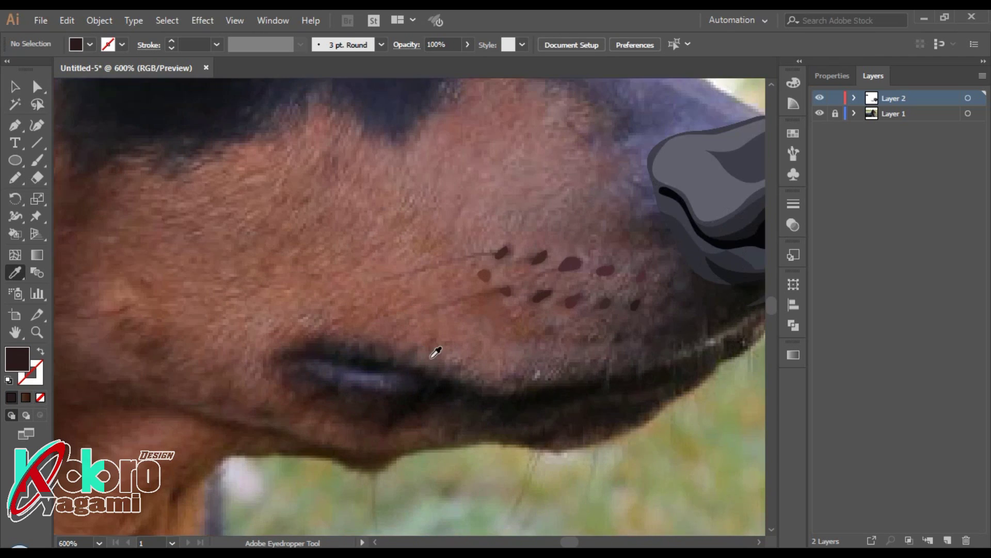
Step: Pen-draw upper and lower curved whisker lines as strokes sweeping back from the spots
{"action": "key", "text": "p"}
{"action": "left_click", "coordinate": [364, 288]}
{"action": "left_click_drag", "start_coordinate": [502, 252], "coordinate": [585, 247]}
{"action": "key", "text": "shift+x"}
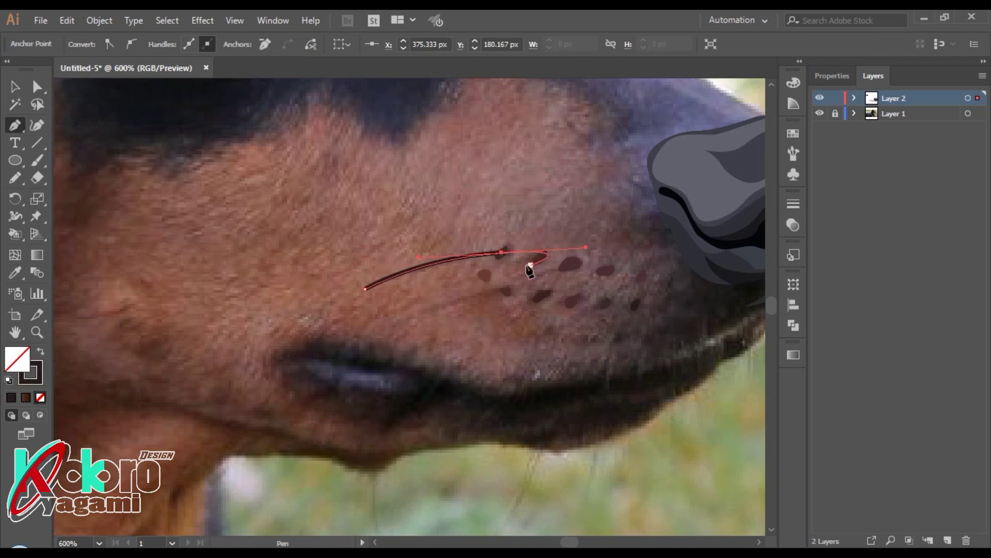
{"action": "left_click", "coordinate": [533, 212], "text": "ctrl"}
{"action": "left_click", "coordinate": [389, 347]}
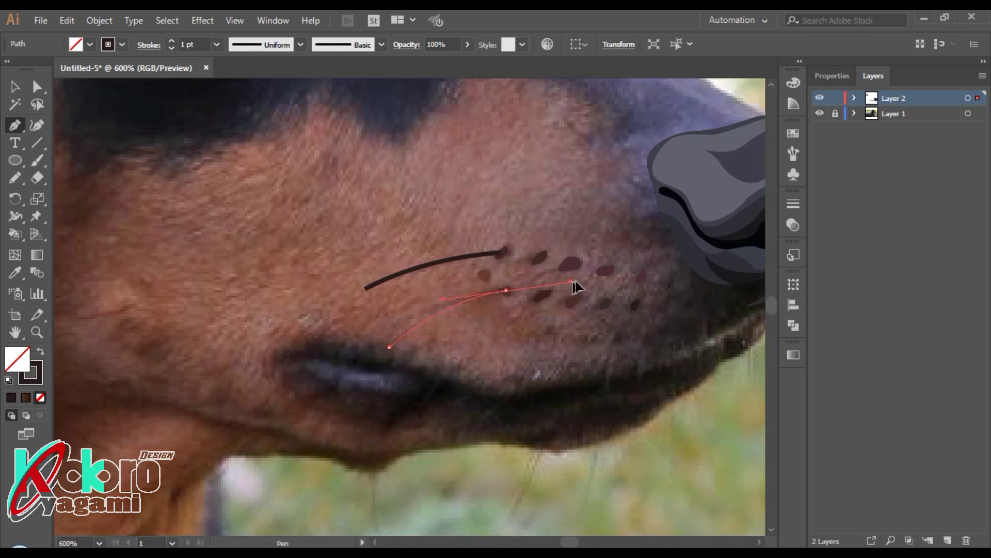
{"action": "left_click_drag", "start_coordinate": [573, 285], "coordinate": [538, 283]}
{"action": "left_click", "coordinate": [556, 288], "text": "ctrl"}
{"action": "scroll", "coordinate": [508, 150], "scroll_direction": "down", "scroll_amount": 1}
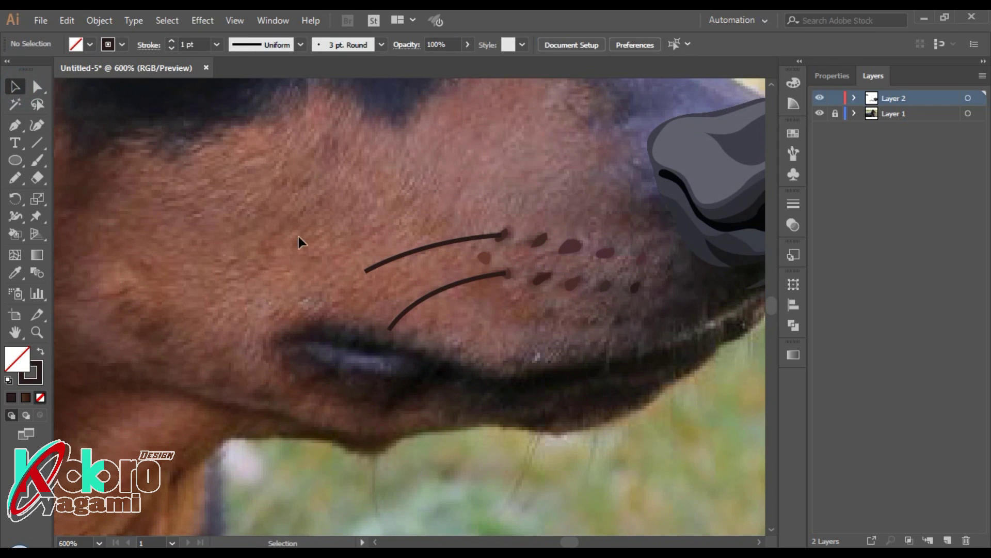
Step: Set both whisker lines to a 0.5 pt stroke with a tapered width profile
{"action": "left_click_drag", "start_coordinate": [299, 239], "coordinate": [439, 371]}
{"action": "left_click", "coordinate": [171, 48]}
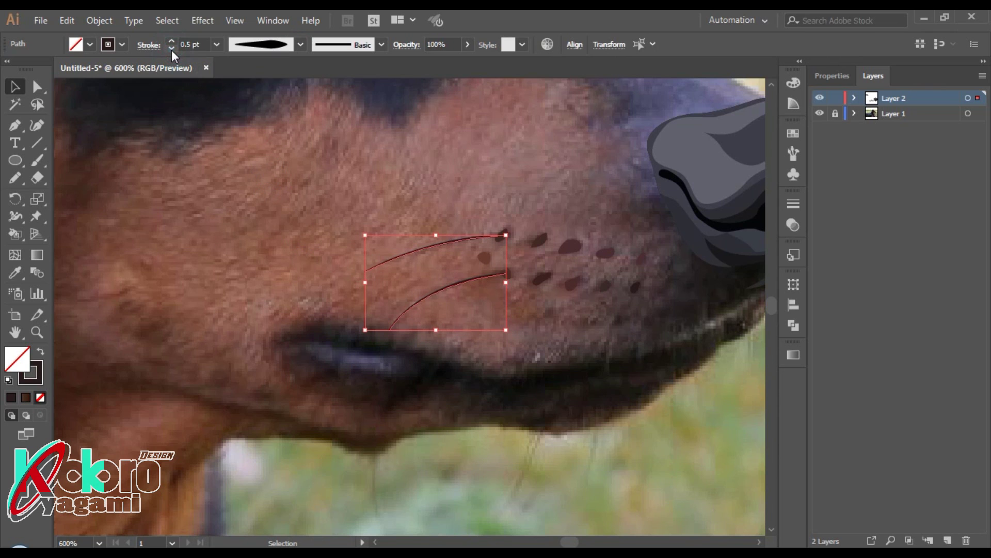
{"action": "left_click", "coordinate": [288, 248]}
{"action": "scroll", "coordinate": [288, 248], "scroll_direction": "down", "scroll_amount": 3}
{"action": "scroll", "coordinate": [357, 286], "scroll_direction": "up", "scroll_amount": 2}
{"action": "scroll", "coordinate": [356, 286], "scroll_direction": "up", "scroll_amount": 1}
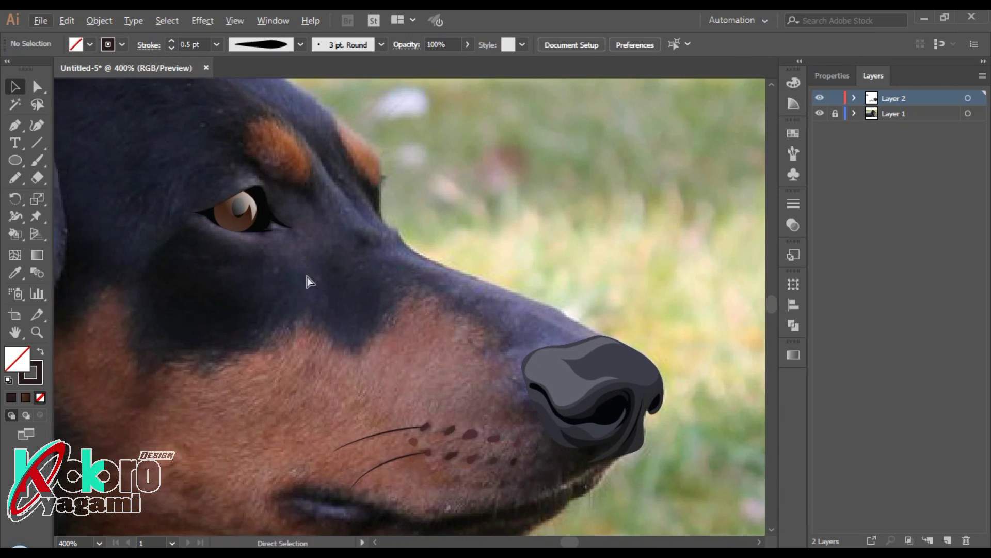
{"action": "scroll", "coordinate": [311, 281], "scroll_direction": "up", "scroll_amount": 1}
{"action": "scroll", "coordinate": [312, 280], "scroll_direction": "up", "scroll_amount": 1}
{"action": "scroll", "coordinate": [398, 270], "scroll_direction": "up", "scroll_amount": 1}
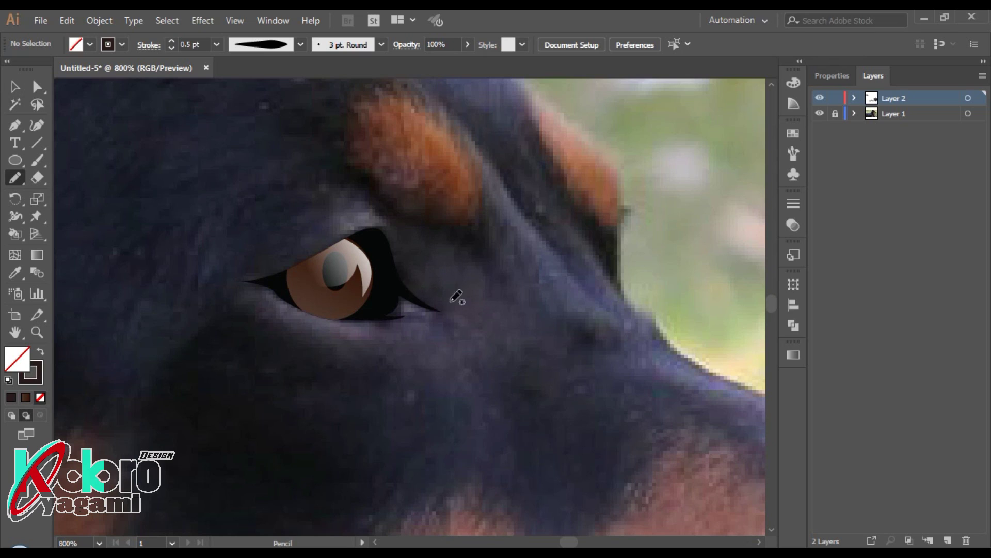
Step: Pencil-trace a jagged brow outline beside the eye, extending it up over the eye
{"action": "left_click_drag", "start_coordinate": [437, 249], "coordinate": [491, 281]}
{"action": "left_click_drag", "start_coordinate": [484, 266], "coordinate": [497, 283]}
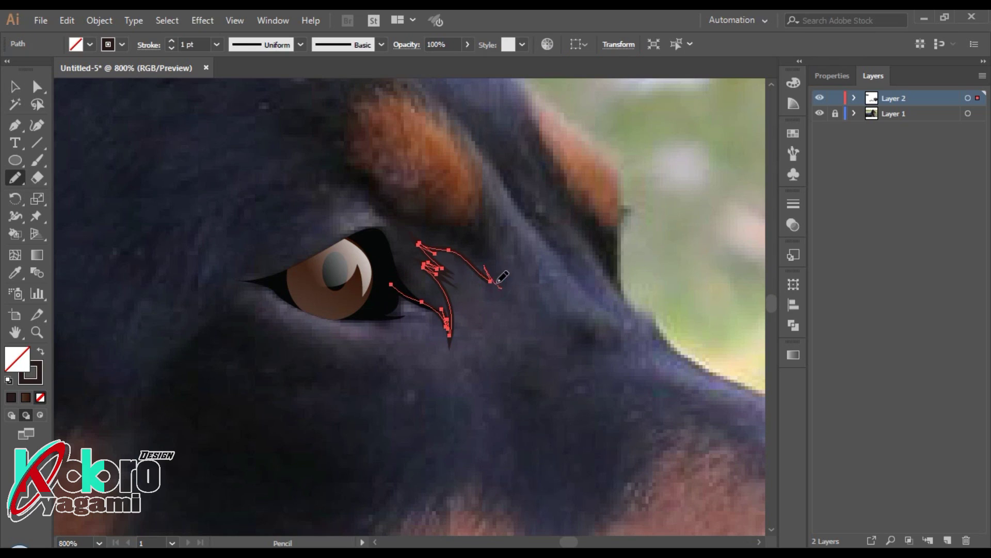
{"action": "left_click_drag", "start_coordinate": [479, 223], "coordinate": [466, 220]}
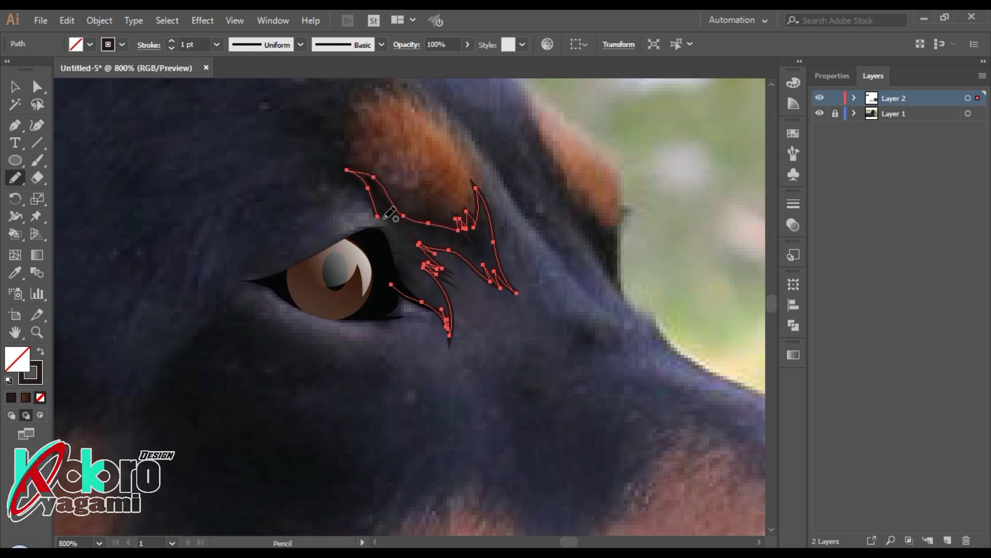
Step: Fill the brow with sampled dark fur colour and deselect it
{"action": "key", "text": "i"}
{"action": "left_click", "coordinate": [451, 279]}
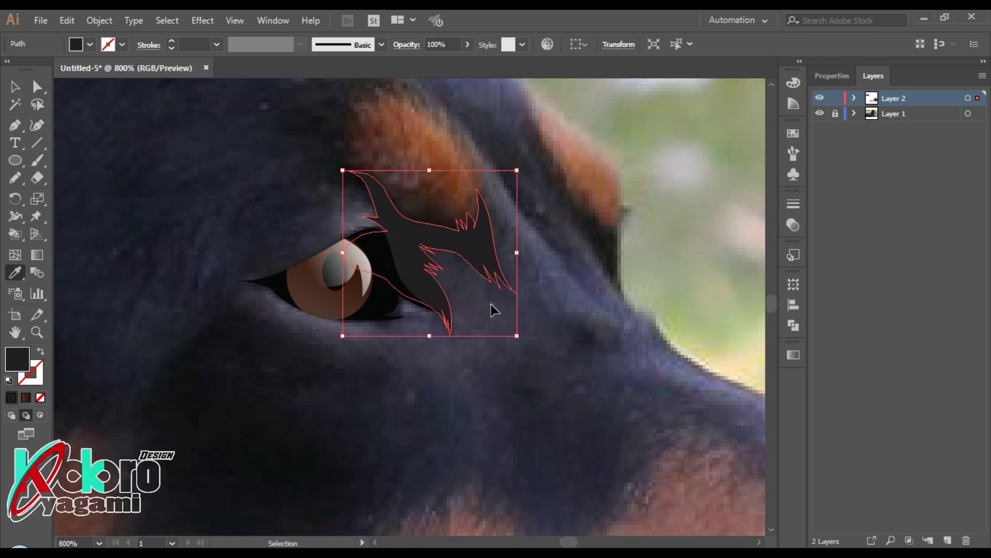
{"action": "key", "text": "ctrl+shift+a"}
{"action": "scroll", "coordinate": [592, 299], "scroll_direction": "down", "scroll_amount": 2}
{"action": "scroll", "coordinate": [592, 300], "scroll_direction": "down", "scroll_amount": 2}
{"action": "scroll", "coordinate": [611, 312], "scroll_direction": "up", "scroll_amount": 1}
{"action": "scroll", "coordinate": [431, 274], "scroll_direction": "up", "scroll_amount": 2}
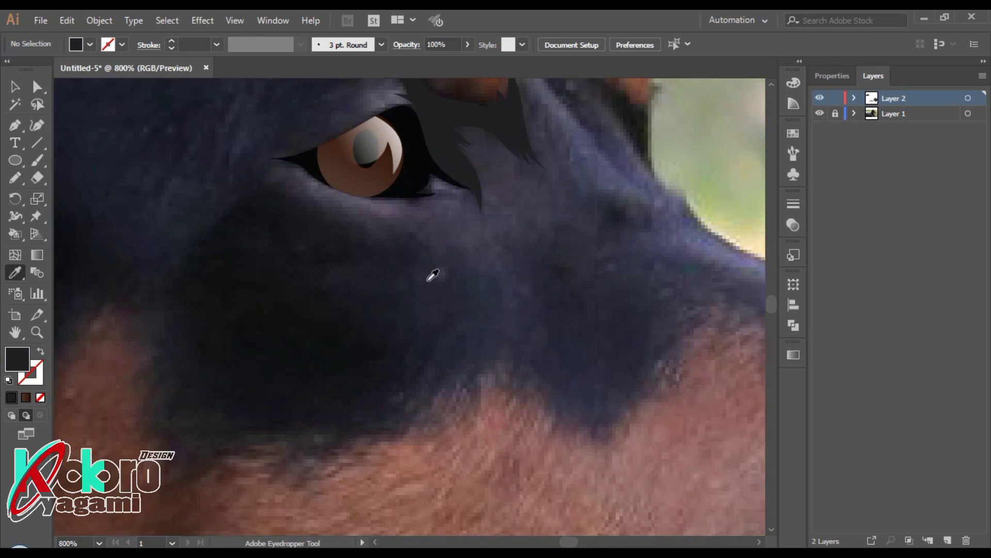
{"action": "scroll", "coordinate": [327, 188], "scroll_direction": "up", "scroll_amount": 2}
Step: Pen-draw a closed lower eyelid shape from the eye's corner along the lower lid
{"action": "key", "text": "p"}
{"action": "left_click_drag", "start_coordinate": [285, 211], "coordinate": [314, 213]}
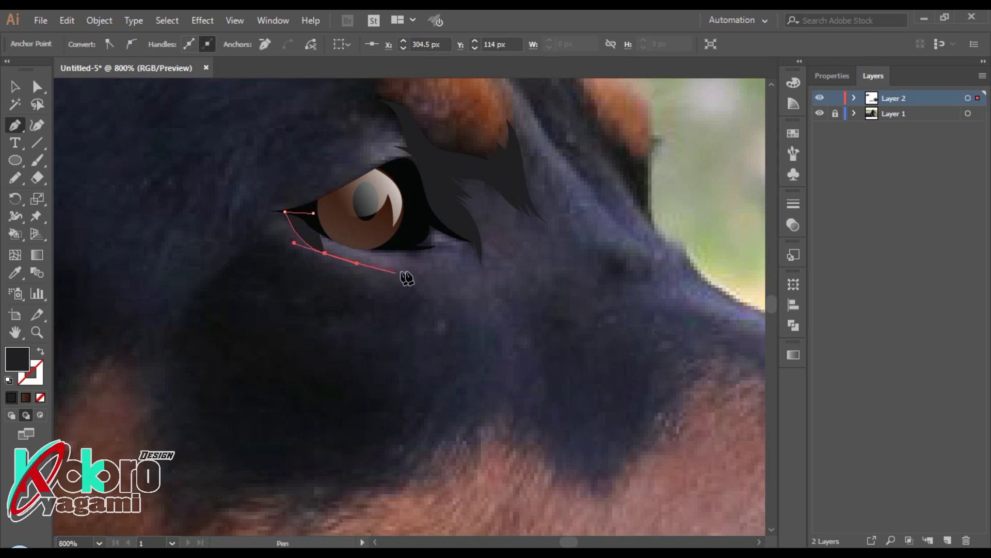
{"action": "left_click_drag", "start_coordinate": [441, 272], "coordinate": [462, 280]}
{"action": "left_click", "coordinate": [433, 263]}
{"action": "left_click_drag", "start_coordinate": [456, 225], "coordinate": [459, 242]}
{"action": "left_click_drag", "start_coordinate": [373, 206], "coordinate": [385, 202]}
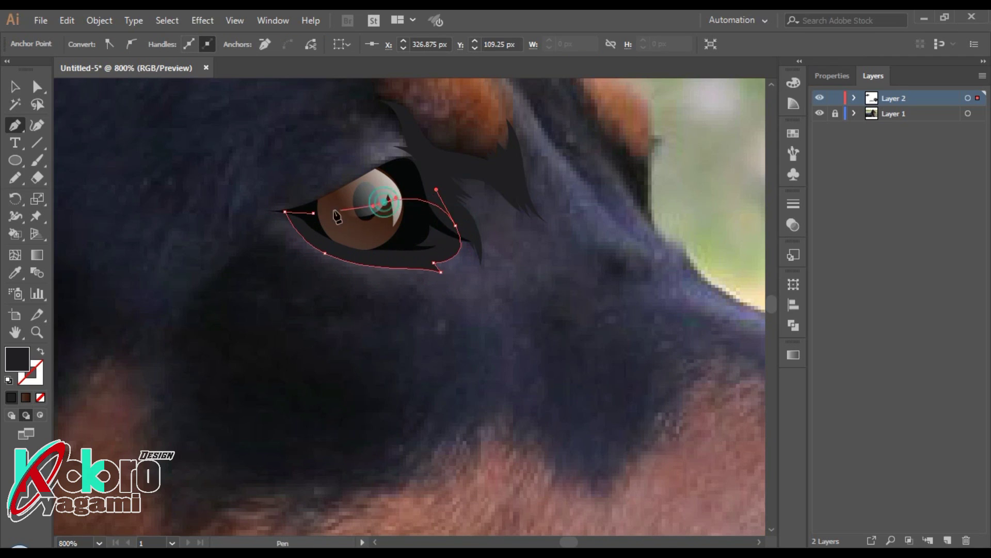
{"action": "left_click", "coordinate": [284, 211]}
Step: Fill the eyelid with sampled fur colour, set to purple-grey #554E63, then deselect
{"action": "key", "text": "shift+x"}
{"action": "key", "text": "i"}
{"action": "left_click", "coordinate": [413, 253]}
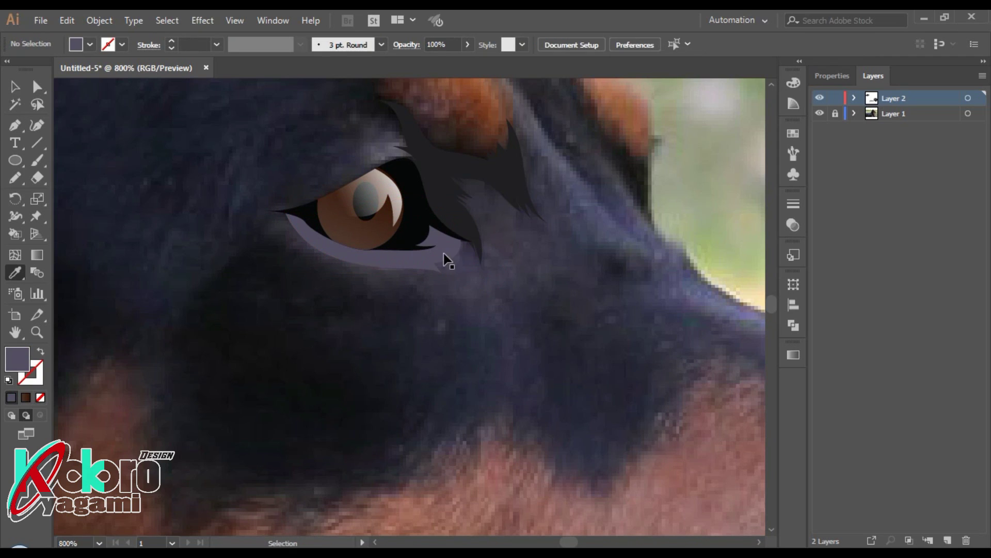
{"action": "double_click", "coordinate": [17, 358]}
{"action": "left_click", "coordinate": [649, 192]}
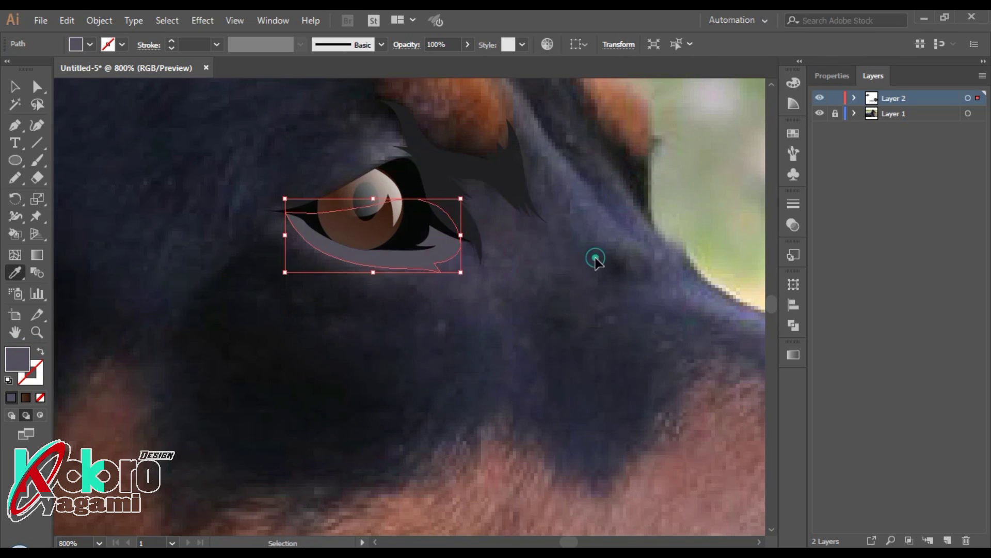
{"action": "key", "text": "ctrl+minus"}
Step: Draw a lip crescent under the nose and fill it with a sampled brown
{"action": "scroll", "coordinate": [598, 263], "scroll_direction": "down", "scroll_amount": 2}
{"action": "scroll", "coordinate": [645, 268], "scroll_direction": "down", "scroll_amount": 3}
{"action": "scroll", "coordinate": [693, 277], "scroll_direction": "right", "scroll_amount": 2}
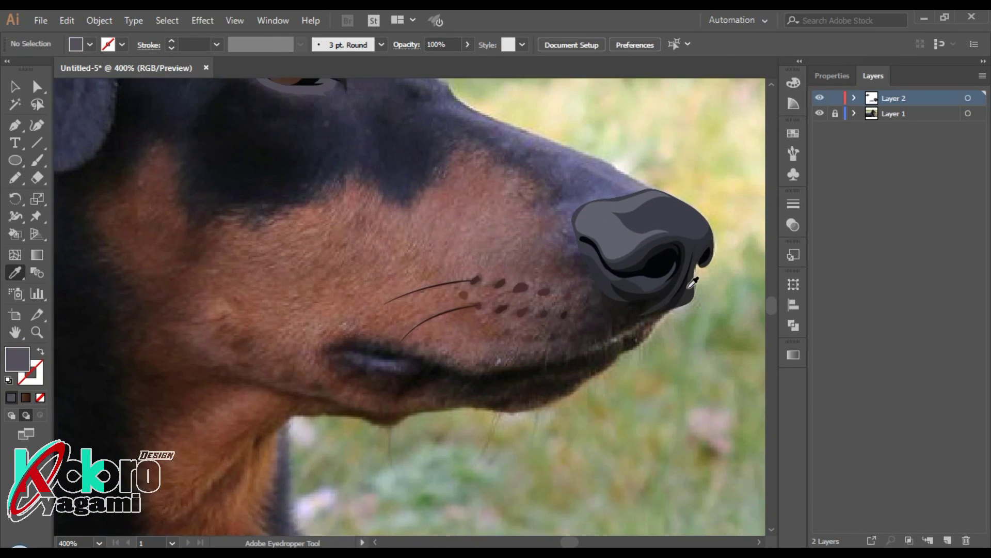
{"action": "scroll", "coordinate": [669, 369], "scroll_direction": "up", "scroll_amount": 2}
{"action": "scroll", "coordinate": [671, 382], "scroll_direction": "up", "scroll_amount": 1}
{"action": "key", "text": "n"}
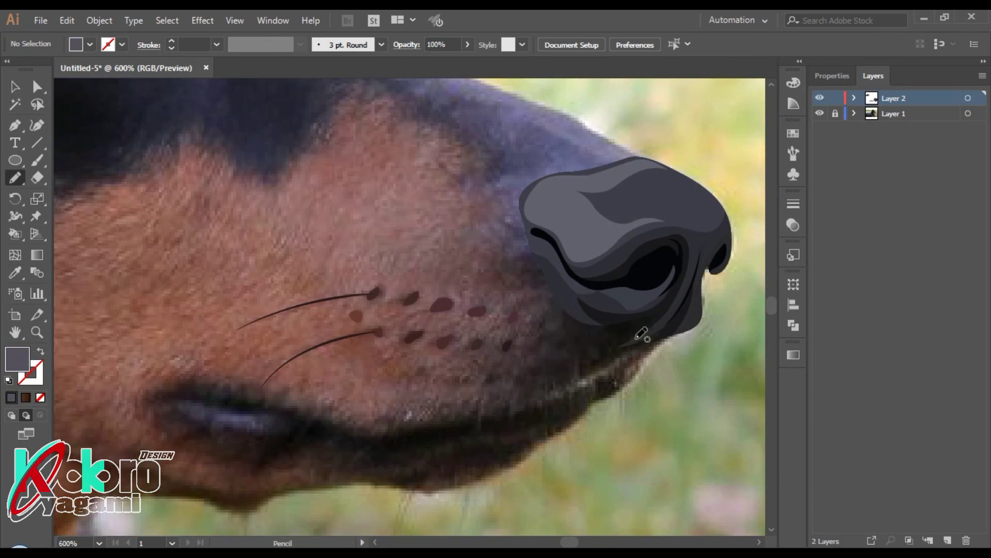
{"action": "left_click", "coordinate": [641, 350]}
{"action": "left_click", "coordinate": [512, 409]}
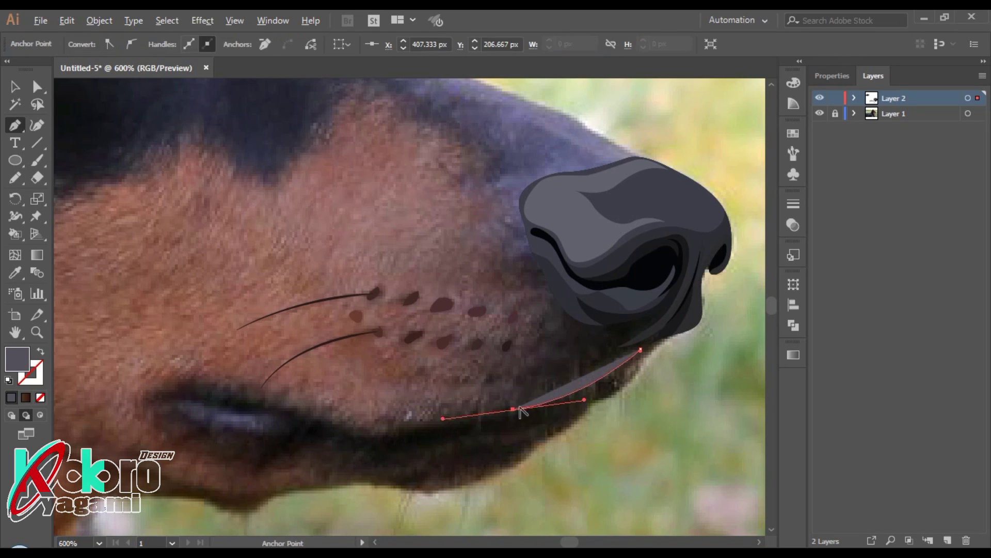
{"action": "key", "text": "shift+x"}
{"action": "left_click_drag", "start_coordinate": [584, 399], "coordinate": [582, 387]}
{"action": "scroll", "coordinate": [586, 243], "scroll_direction": "up", "scroll_amount": 1}
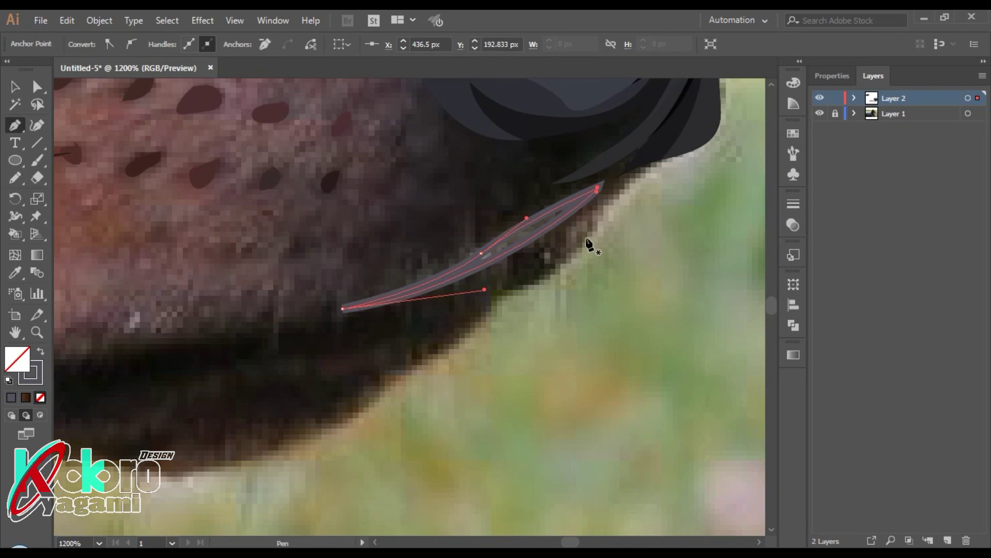
{"action": "key", "text": "i"}
{"action": "left_click", "coordinate": [583, 227]}
{"action": "key", "text": "ctrl+shift+a"}
Step: Pencil-draw a fur shape under the nose and give it a sampled dark fill
{"action": "scroll", "coordinate": [615, 265], "scroll_direction": "up", "scroll_amount": 2}
{"action": "scroll", "coordinate": [573, 261], "scroll_direction": "up", "scroll_amount": 1}
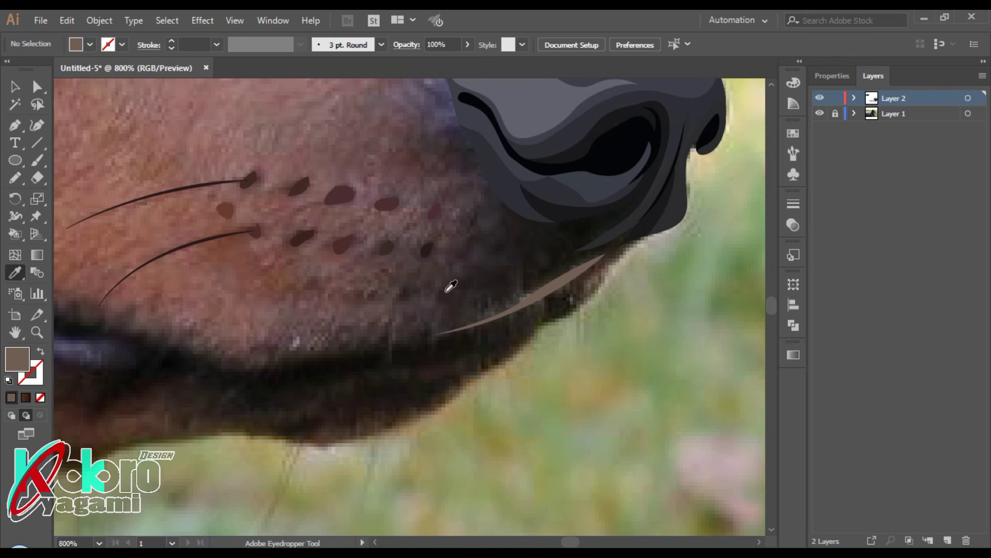
{"action": "key", "text": "n"}
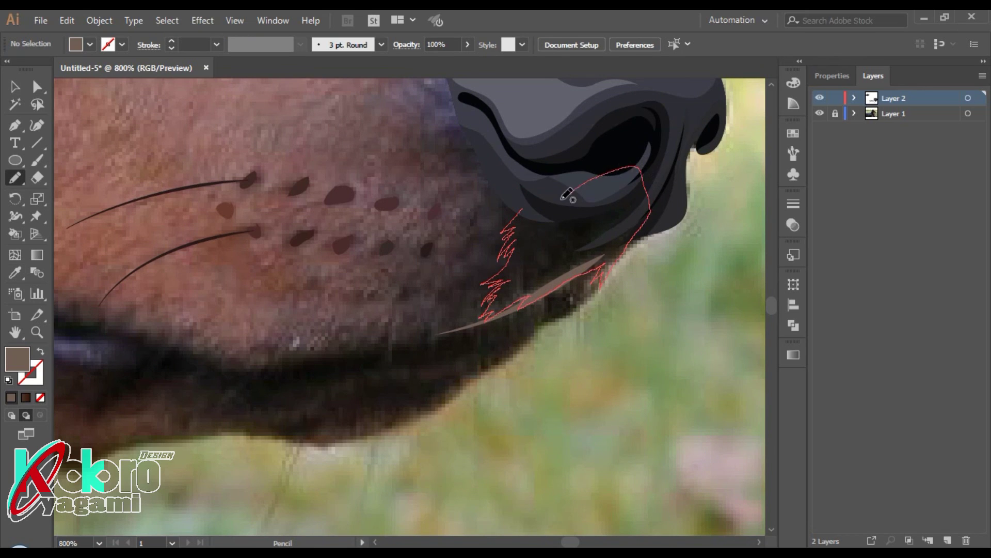
{"action": "left_click_drag", "start_coordinate": [567, 195], "coordinate": [562, 238]}
{"action": "key", "text": "i"}
{"action": "left_click", "coordinate": [579, 225]}
{"action": "key", "text": "ctrl+shift+a"}
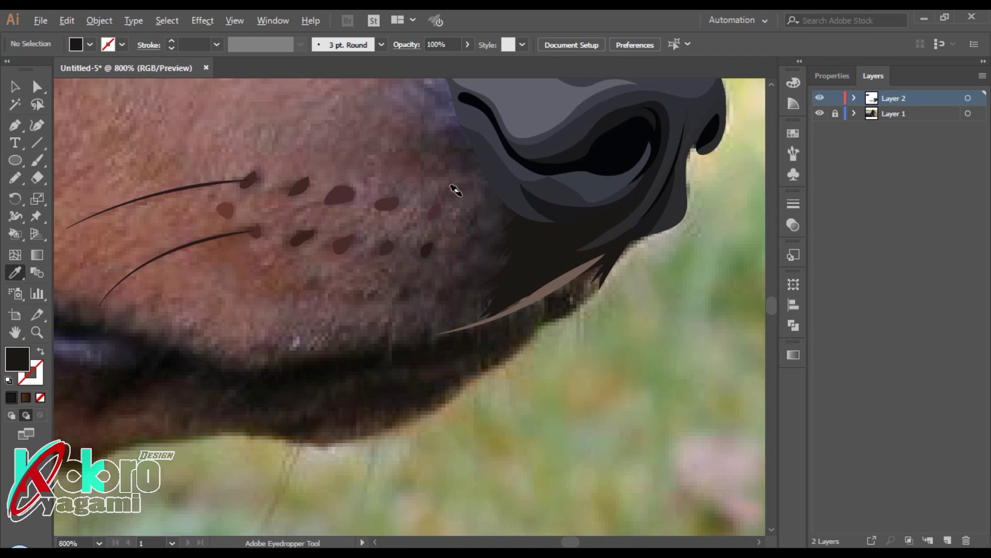
{"action": "scroll", "coordinate": [456, 190], "scroll_direction": "left", "scroll_amount": 2}
Step: Pencil a jagged fur shape below the nose filled with the nose's dark colour
{"action": "key", "text": "n"}
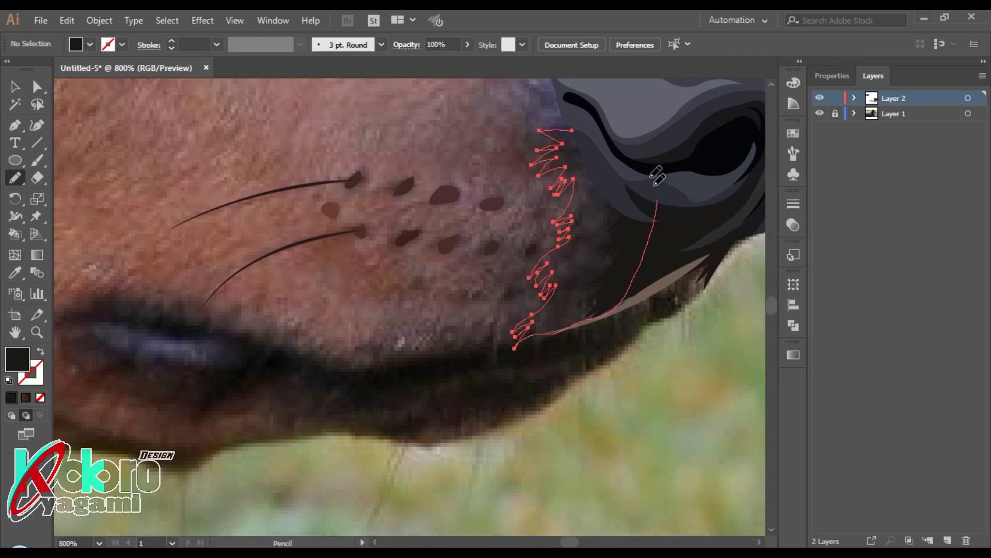
{"action": "left_click_drag", "start_coordinate": [520, 341], "coordinate": [542, 131]}
{"action": "key", "text": "i"}
{"action": "left_click", "coordinate": [589, 270]}
Step: Pencil-trace a jagged nose-bridge shape along the muzzle top down to the nose
{"action": "key", "text": "ctrl+shift+a"}
{"action": "scroll", "coordinate": [464, 228], "scroll_direction": "down", "scroll_amount": 3}
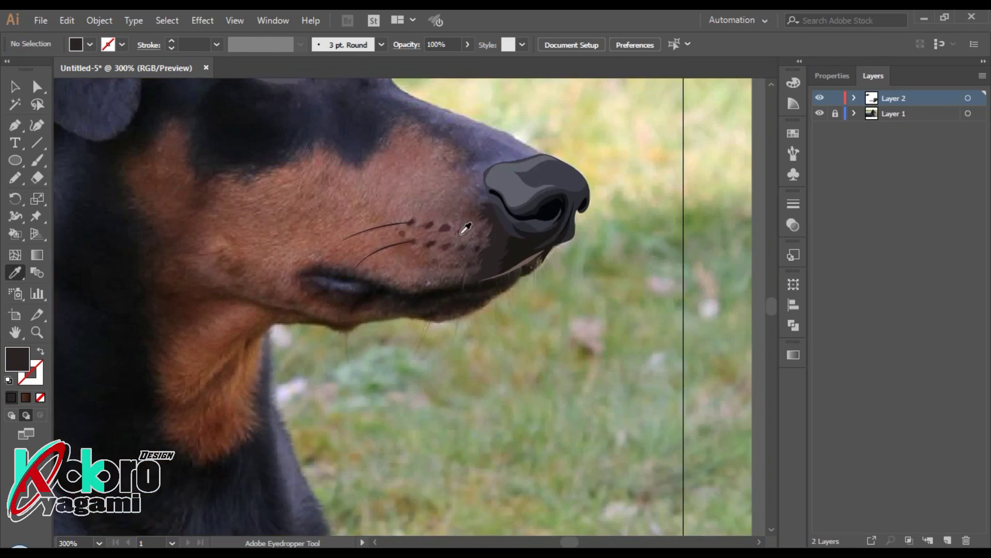
{"action": "scroll", "coordinate": [514, 239], "scroll_direction": "up", "scroll_amount": 3}
{"action": "key", "text": "n"}
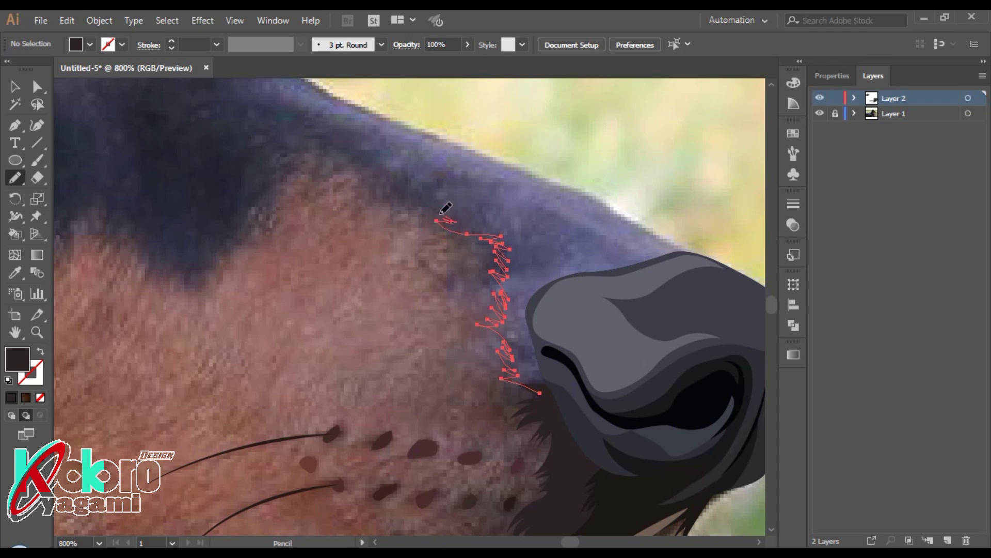
{"action": "left_click_drag", "start_coordinate": [441, 213], "coordinate": [405, 184]}
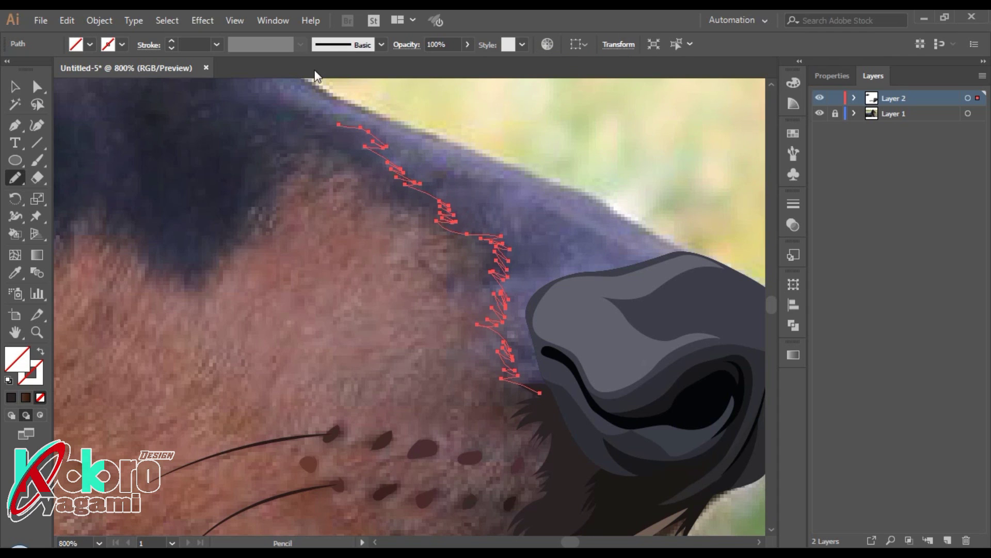
{"action": "scroll", "coordinate": [359, 210], "scroll_direction": "up", "scroll_amount": 5}
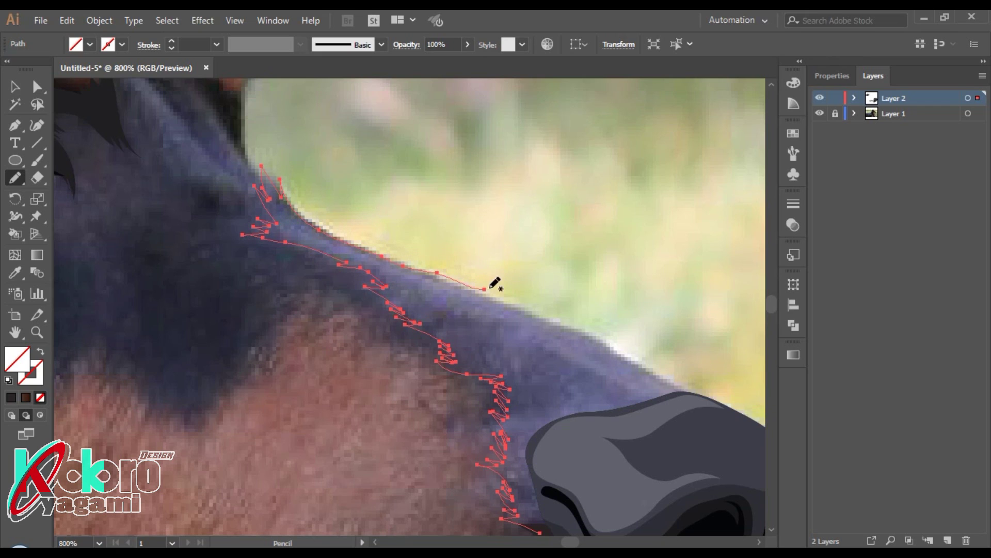
{"action": "left_click_drag", "start_coordinate": [490, 288], "coordinate": [502, 297]}
{"action": "key", "text": "a"}
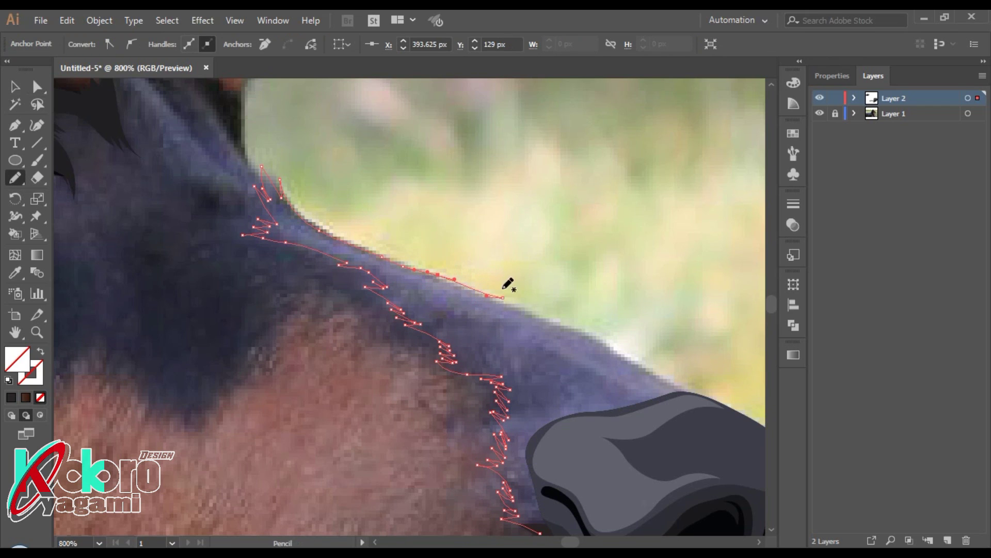
{"action": "left_click_drag", "start_coordinate": [563, 524], "coordinate": [540, 532]}
Step: Fill the nose-bridge shape with the muzzle's sampled purple tone
{"action": "key", "text": "i"}
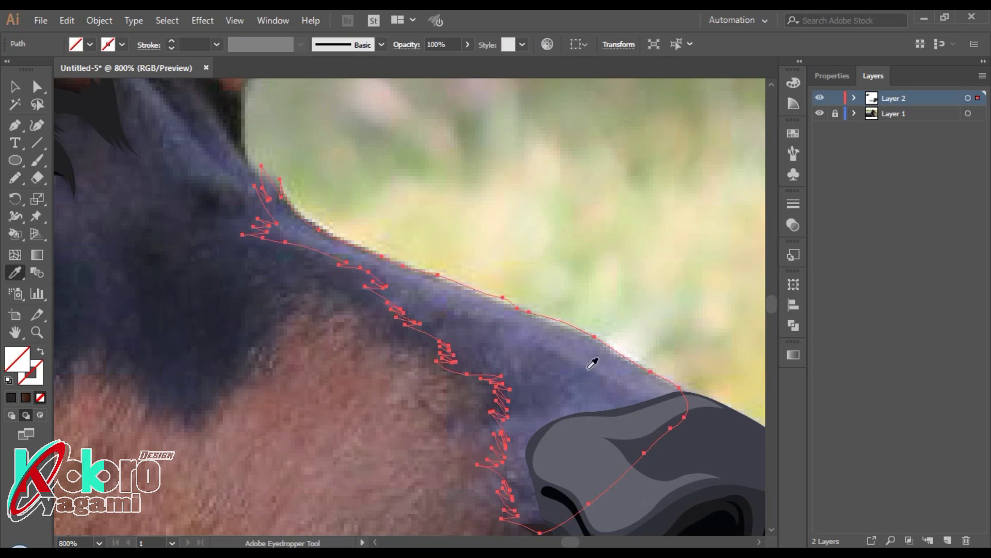
{"action": "left_click", "coordinate": [609, 396]}
{"action": "scroll", "coordinate": [572, 203], "scroll_direction": "down", "scroll_amount": 2}
{"action": "scroll", "coordinate": [571, 204], "scroll_direction": "down", "scroll_amount": 2}
{"action": "scroll", "coordinate": [452, 111], "scroll_direction": "up", "scroll_amount": 3}
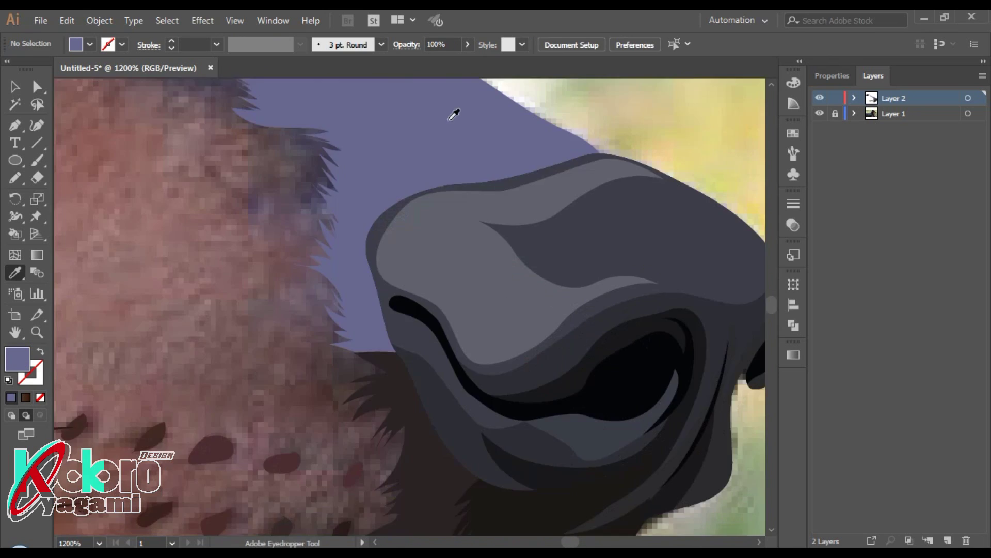
{"action": "scroll", "coordinate": [460, 117], "scroll_direction": "up", "scroll_amount": 1}
Step: Set the bridge fill to light grey-violet #7B799B and display it as an outline
{"action": "double_click", "coordinate": [17, 359]}
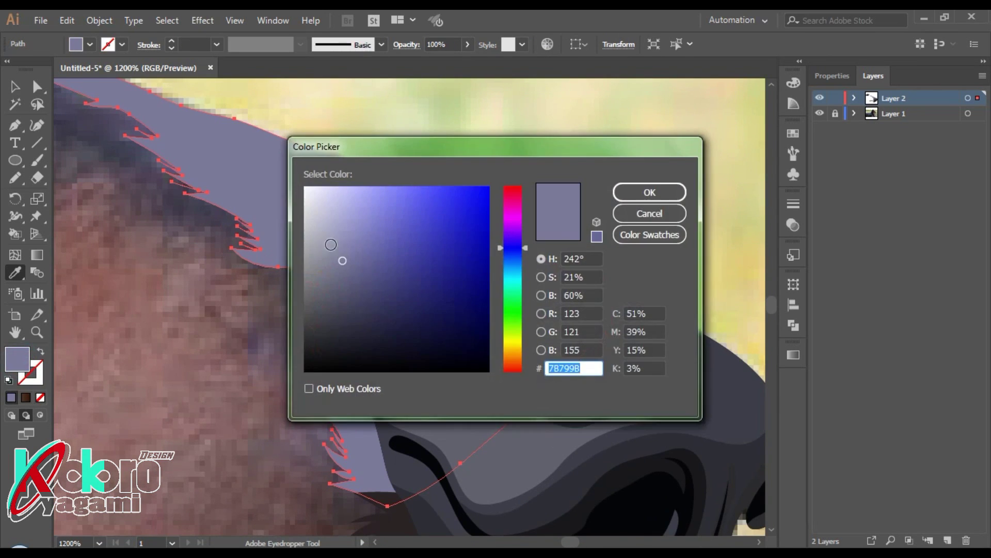
{"action": "left_click", "coordinate": [650, 193]}
{"action": "key", "text": "ctrl+shift+a"}
{"action": "scroll", "coordinate": [646, 237], "scroll_direction": "down", "scroll_amount": 3}
{"action": "scroll", "coordinate": [622, 274], "scroll_direction": "up", "scroll_amount": 3}
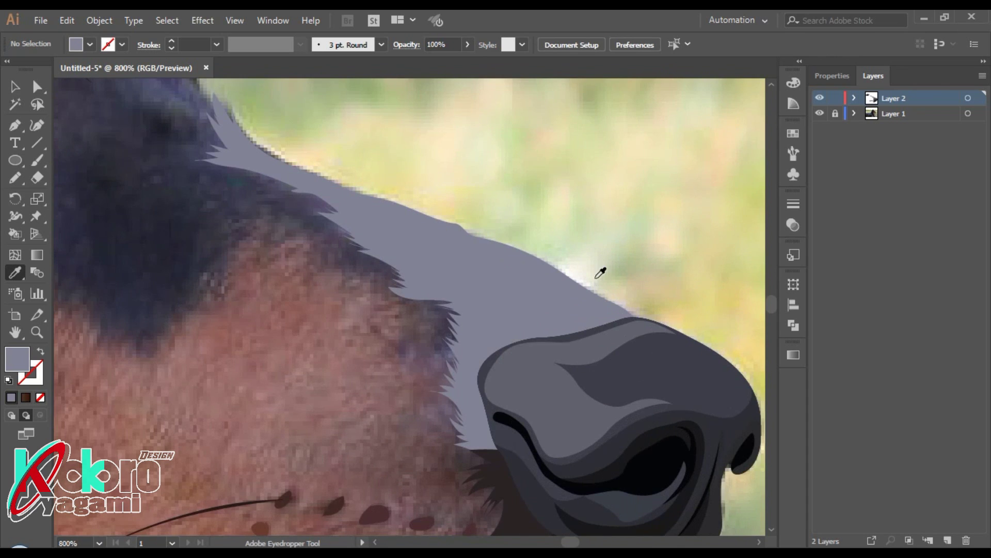
{"action": "scroll", "coordinate": [599, 271], "scroll_direction": "up", "scroll_amount": 2}
{"action": "key", "text": "ctrl+z"}
{"action": "key", "text": "ctrl+z"}
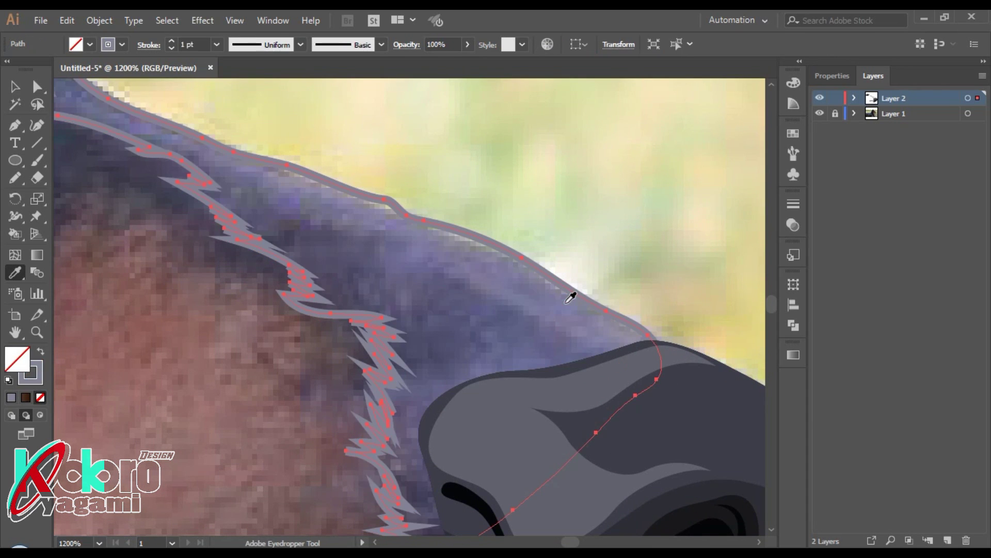
{"action": "key", "text": "ctrl+shift+a"}
{"action": "scroll", "coordinate": [416, 442], "scroll_direction": "down", "scroll_amount": 3}
{"action": "scroll", "coordinate": [416, 427], "scroll_direction": "up", "scroll_amount": 3}
{"action": "scroll", "coordinate": [432, 401], "scroll_direction": "up", "scroll_amount": 2}
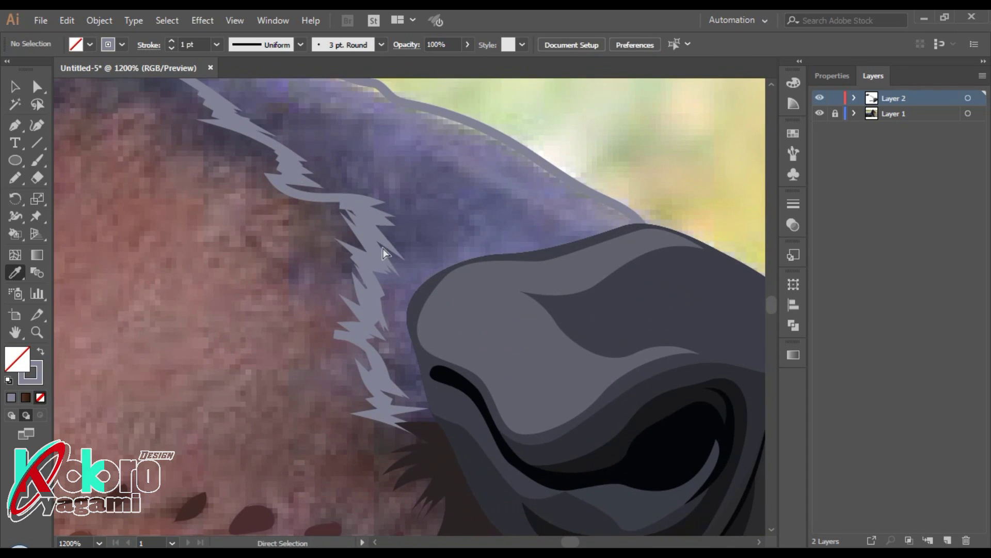
{"action": "left_click", "coordinate": [383, 253], "text": "ctrl"}
{"action": "key", "text": "shift+x"}
{"action": "key", "text": "ctrl+y"}
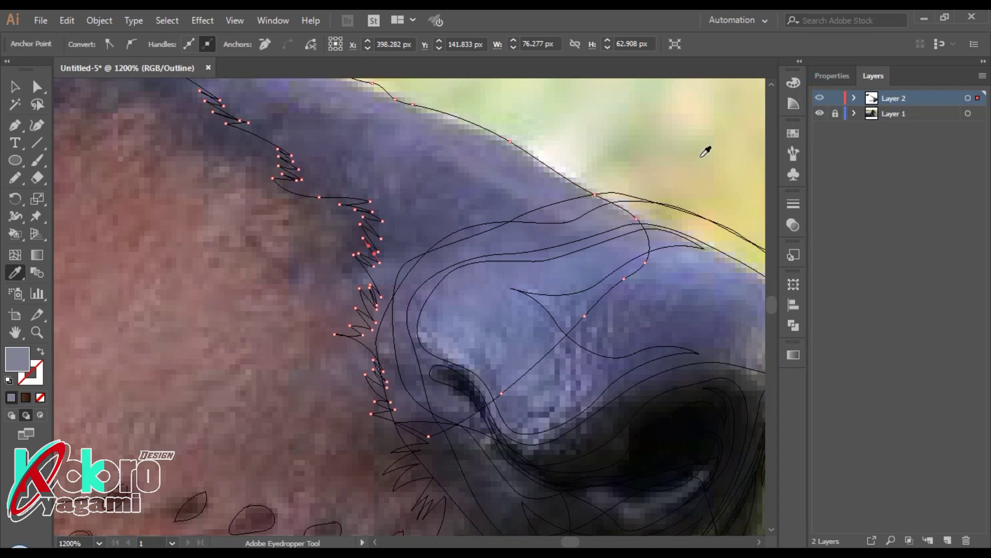
{"action": "scroll", "coordinate": [436, 352], "scroll_direction": "up", "scroll_amount": 2}
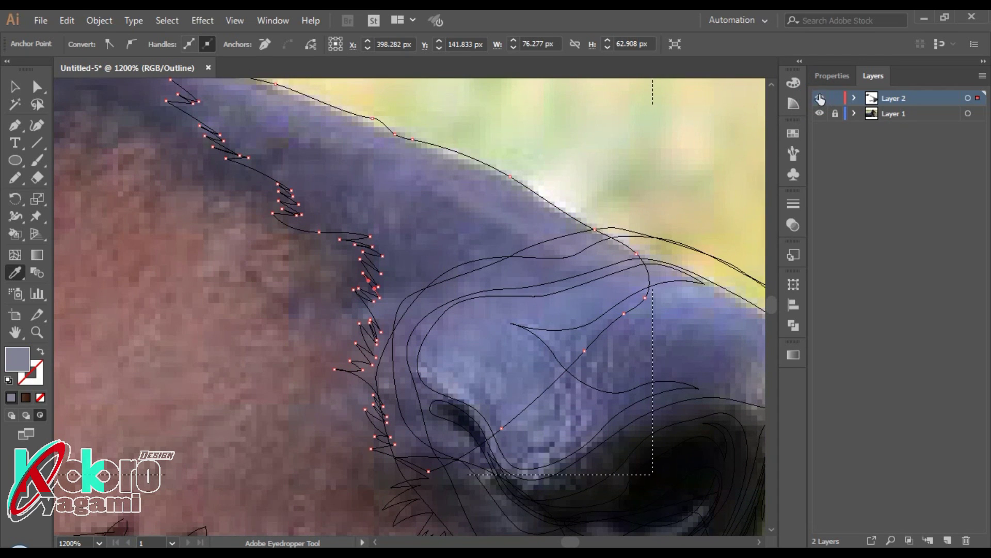
{"action": "key", "text": "ctrl+y"}
{"action": "key", "text": "n"}
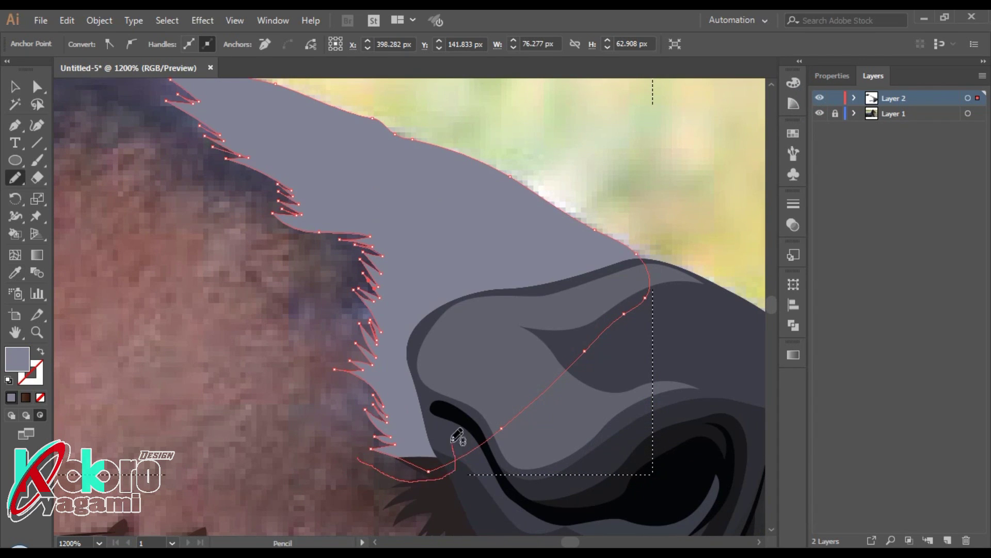
{"action": "key", "text": "shift+x"}
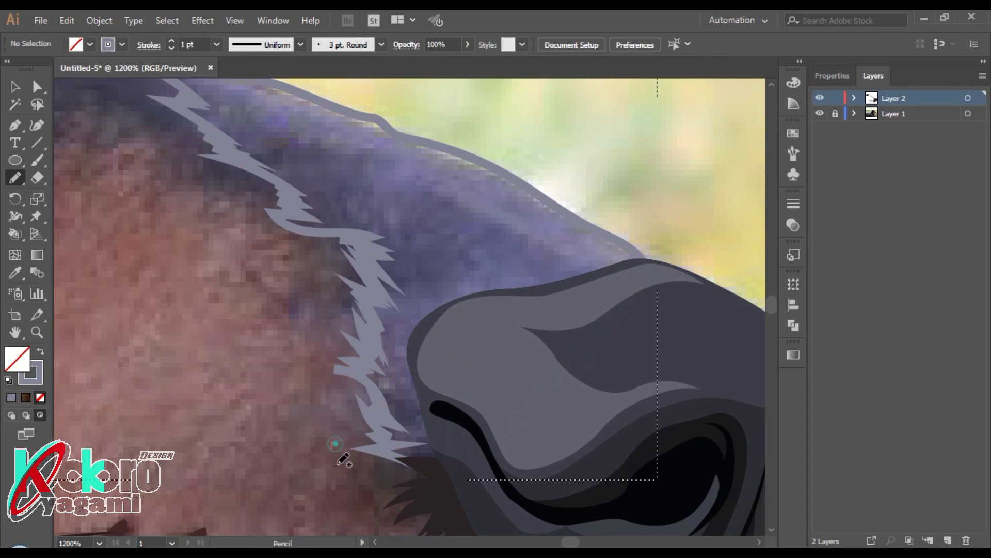
Step: Pencil jagged inner fur tufts in the nose bridge with a sampled dark purple-grey fill
{"action": "left_click_drag", "start_coordinate": [443, 279], "coordinate": [450, 231]}
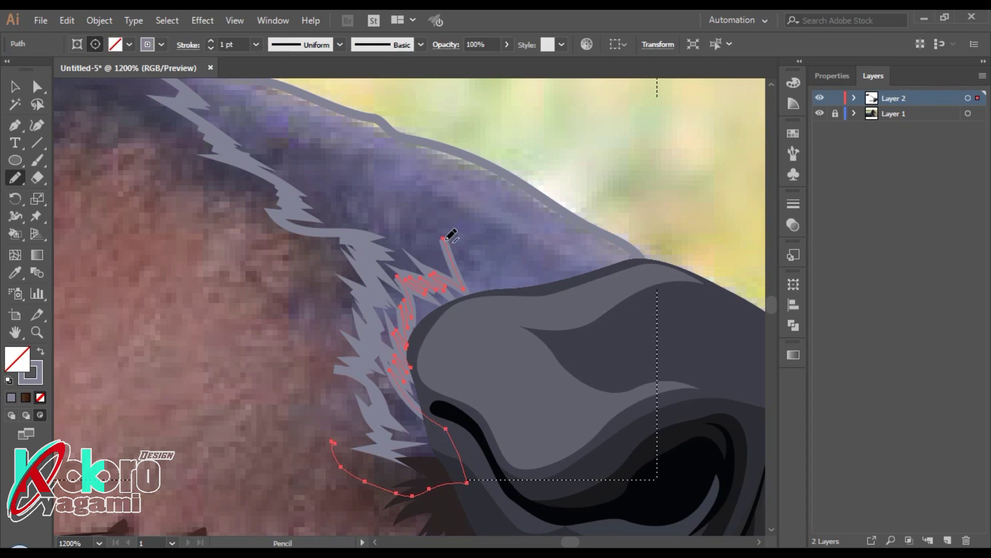
{"action": "scroll", "coordinate": [370, 169], "scroll_direction": "up", "scroll_amount": 5}
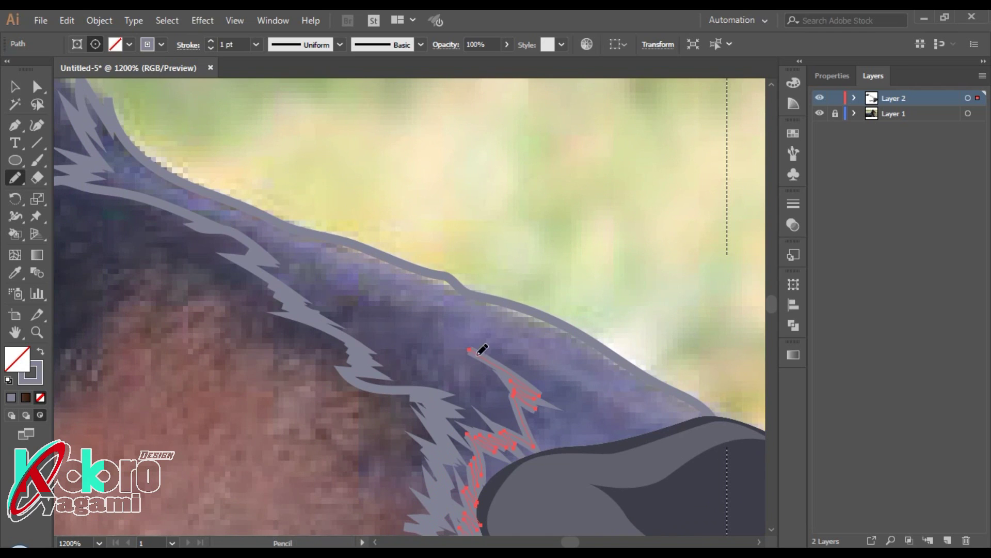
{"action": "left_click_drag", "start_coordinate": [465, 328], "coordinate": [401, 297]}
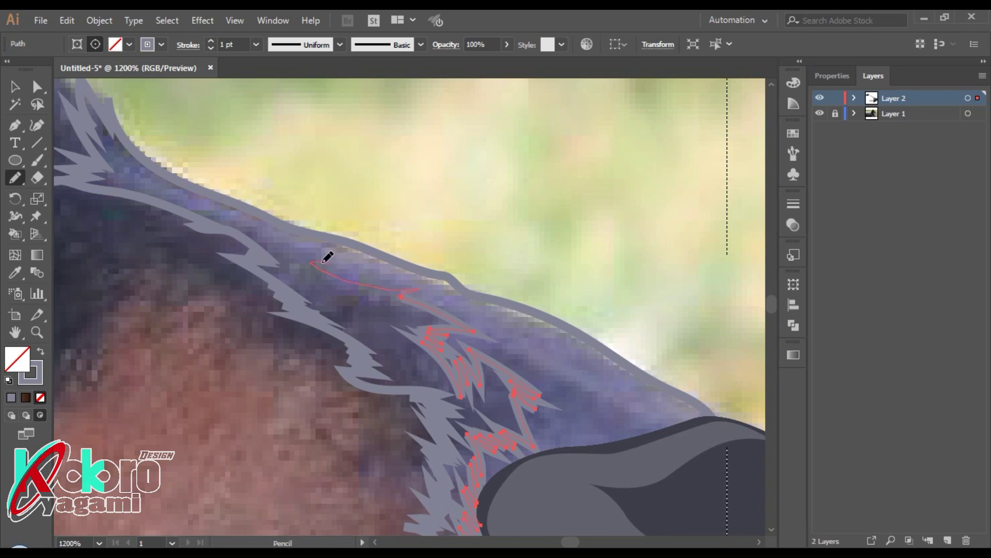
{"action": "left_click_drag", "start_coordinate": [323, 261], "coordinate": [251, 225]}
{"action": "scroll", "coordinate": [369, 298], "scroll_direction": "down", "scroll_amount": 5}
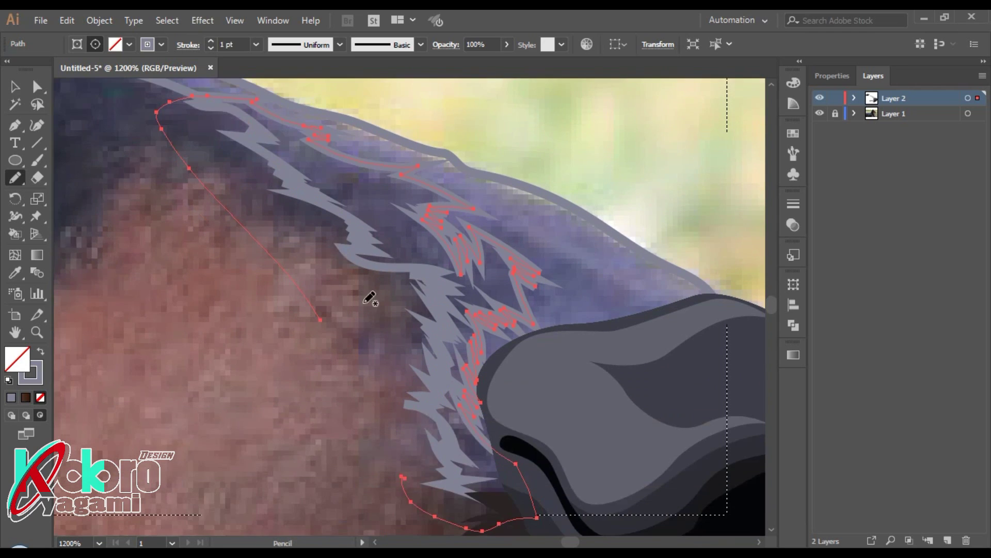
{"action": "key", "text": "i"}
{"action": "left_click", "coordinate": [398, 195]}
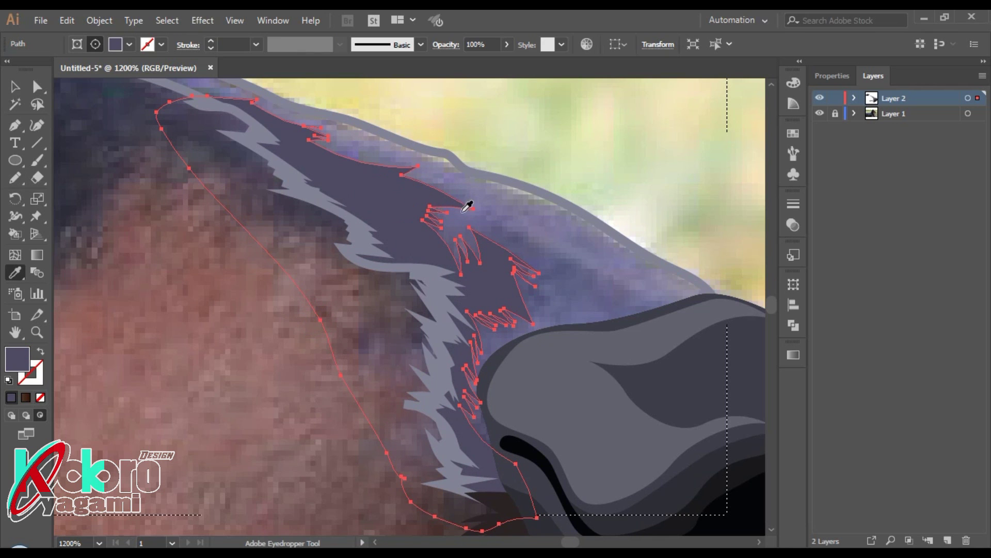
Step: Draw a new unfilled pencil path along the nose bridge's upper edge
{"action": "key", "text": "ctrl+shift+a"}
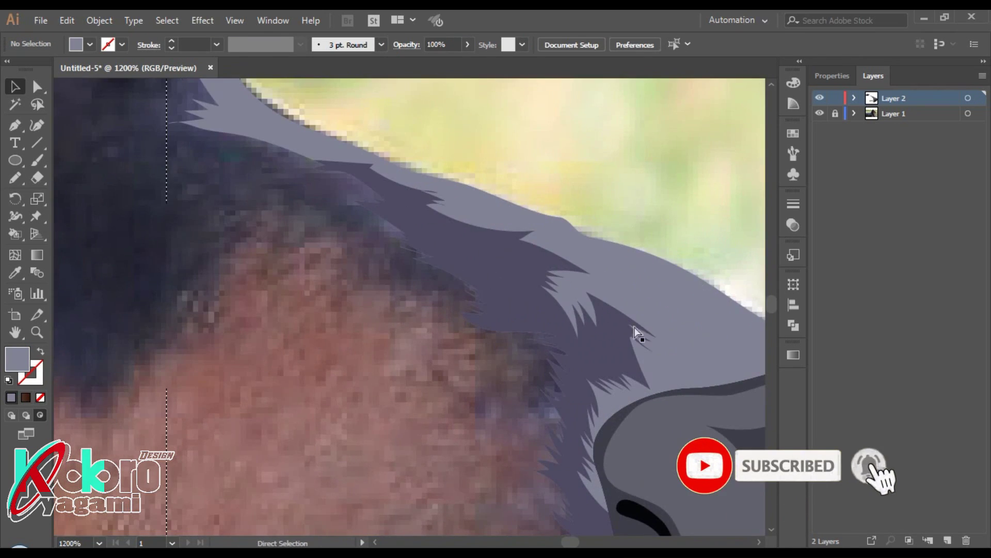
{"action": "key", "text": "n"}
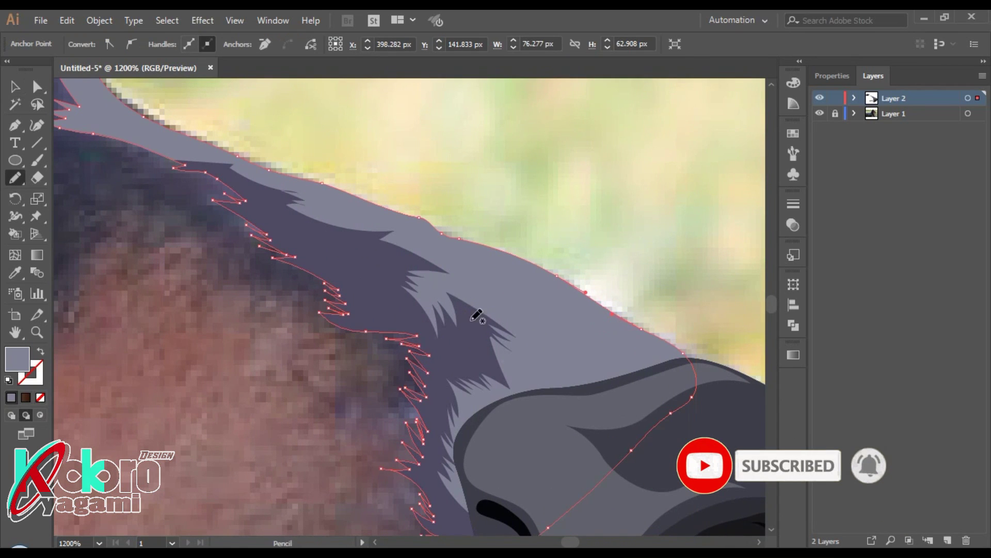
{"action": "left_click_drag", "start_coordinate": [611, 358], "coordinate": [364, 226]}
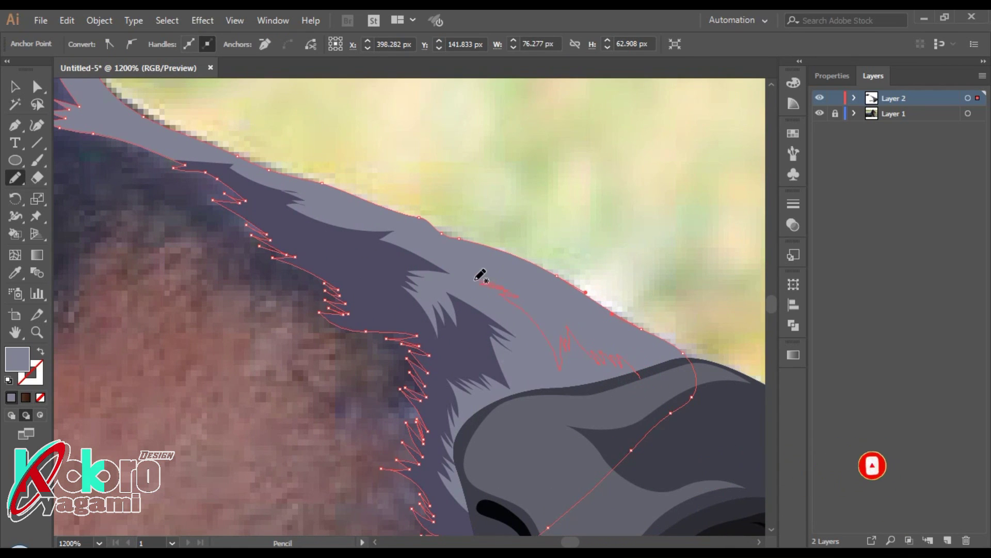
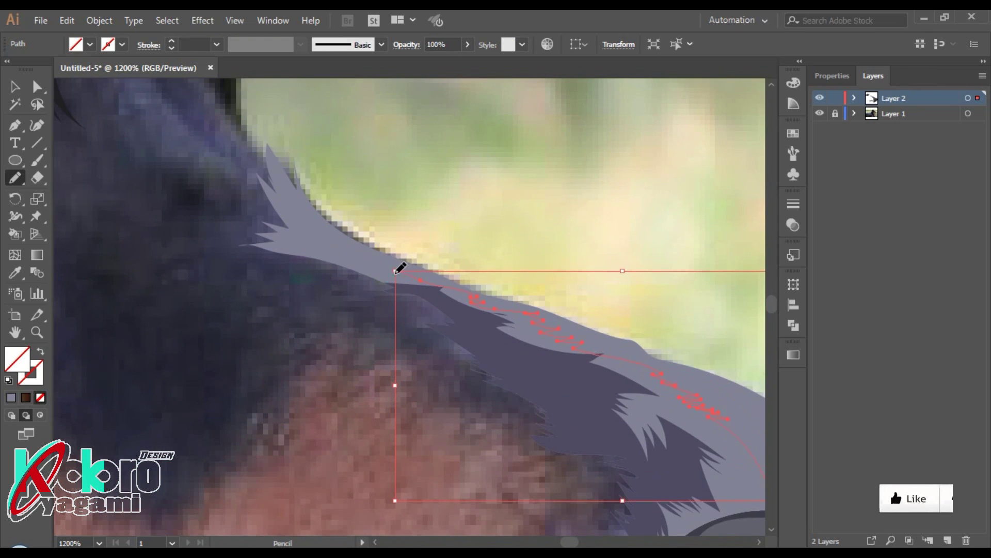
Step: Trace a fur shape along the top of the muzzle and fill it with sampled grey
{"action": "mouse_move", "coordinate": [400, 268]}
{"action": "left_mouse_down"}
{"action": "mouse_move", "coordinate": [312, 233]}
{"action": "mouse_move", "coordinate": [642, 417]}
{"action": "mouse_move", "coordinate": [712, 388]}
{"action": "left_mouse_up"}
{"action": "scroll", "coordinate": [717, 310], "scroll_direction": "right", "scroll_amount": 3}
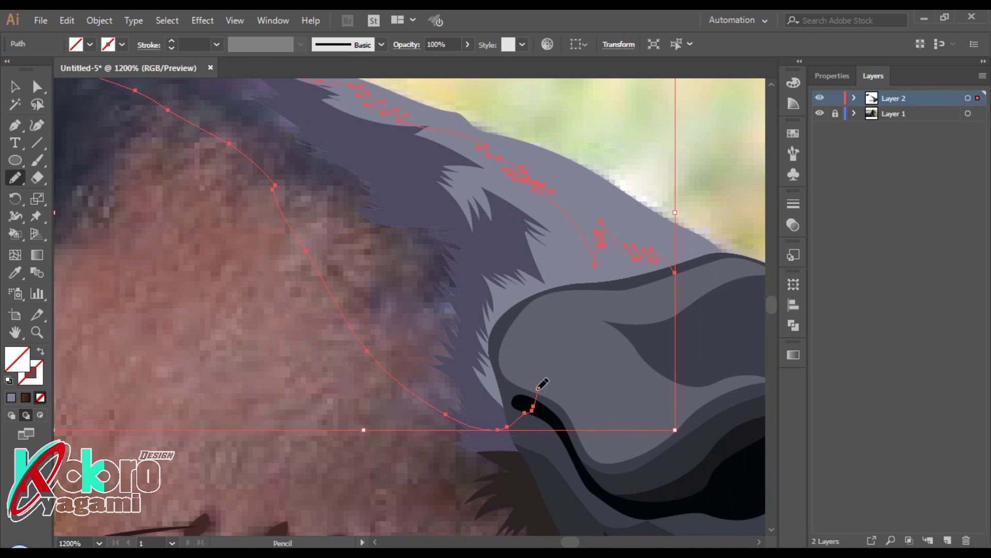
{"action": "key", "text": "i"}
{"action": "left_click", "coordinate": [593, 195]}
{"action": "key", "text": "ctrl+shift+a"}
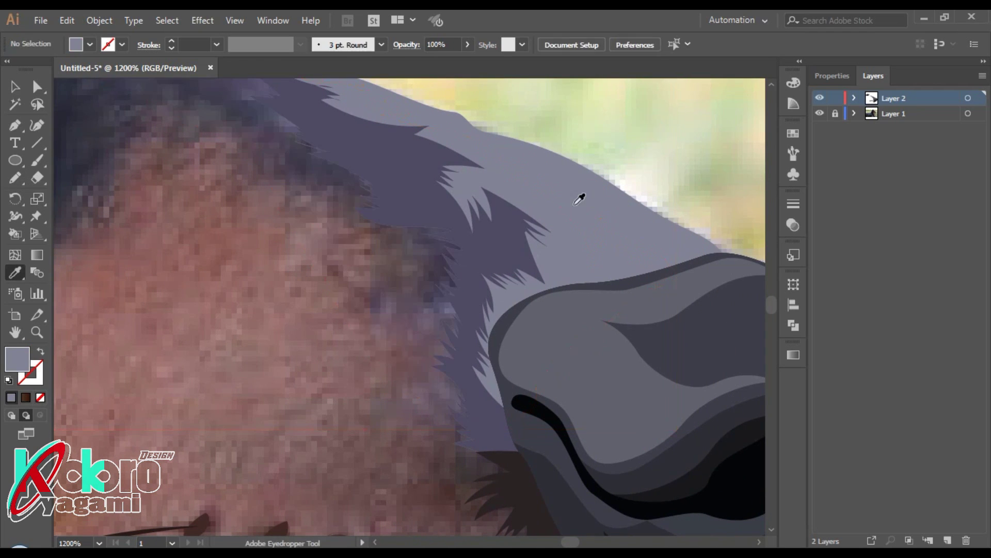
{"action": "left_click", "coordinate": [687, 227], "text": "ctrl"}
Step: Send the grey fur shape behind the darker fur strands and darken its fill
{"action": "key", "text": "v"}
{"action": "key", "text": "ctrl+shift+a"}
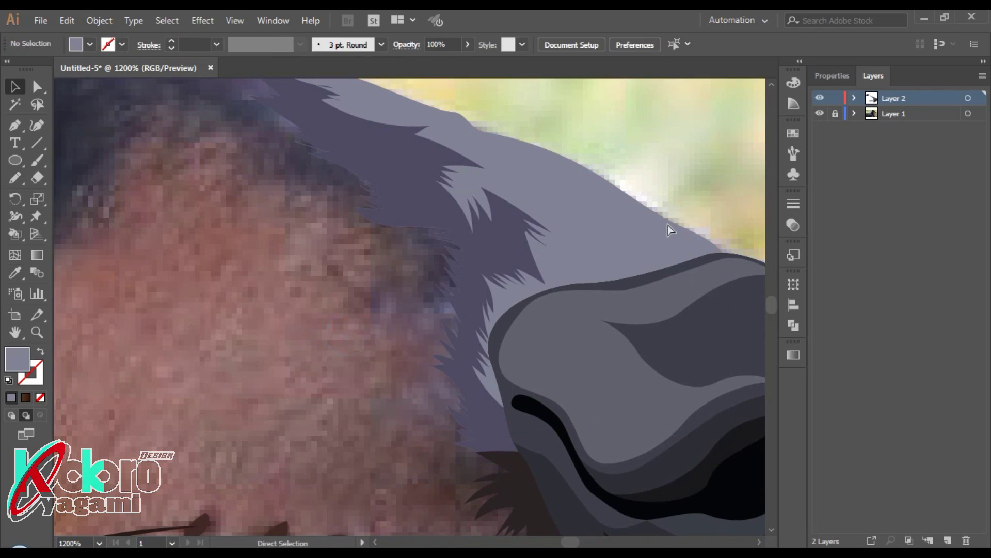
{"action": "left_click", "coordinate": [670, 229]}
{"action": "key", "text": "ctrl+shift+bracketright"}
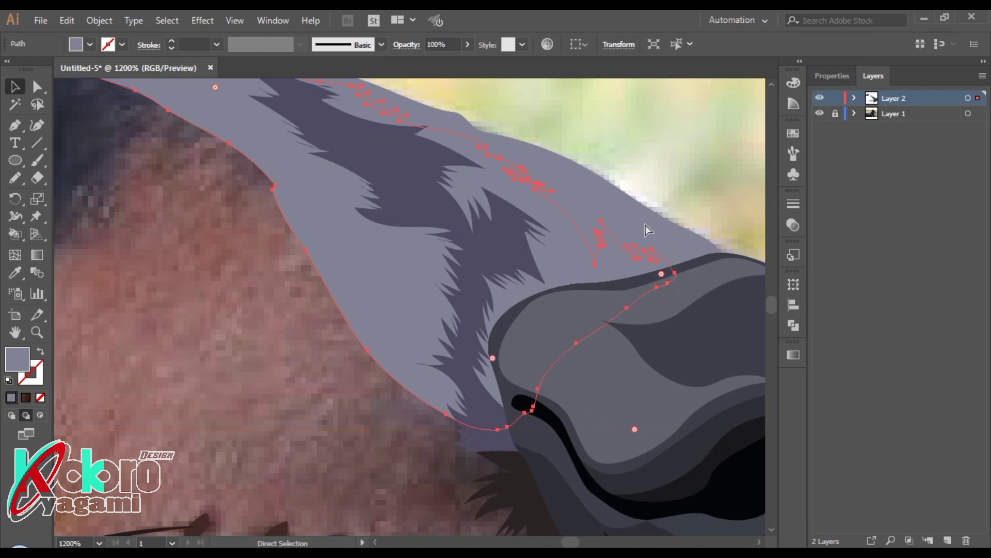
{"action": "key", "text": "ctrl+shift+bracketleft"}
{"action": "key", "text": "ctrl+bracketright"}
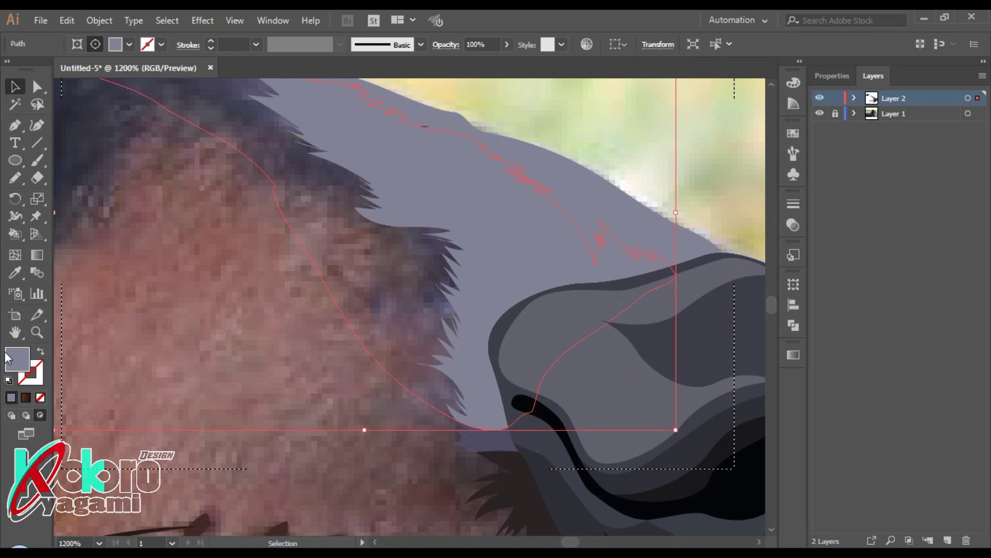
{"action": "double_click", "coordinate": [8, 358]}
{"action": "left_click", "coordinate": [330, 277]}
{"action": "left_click", "coordinate": [649, 190]}
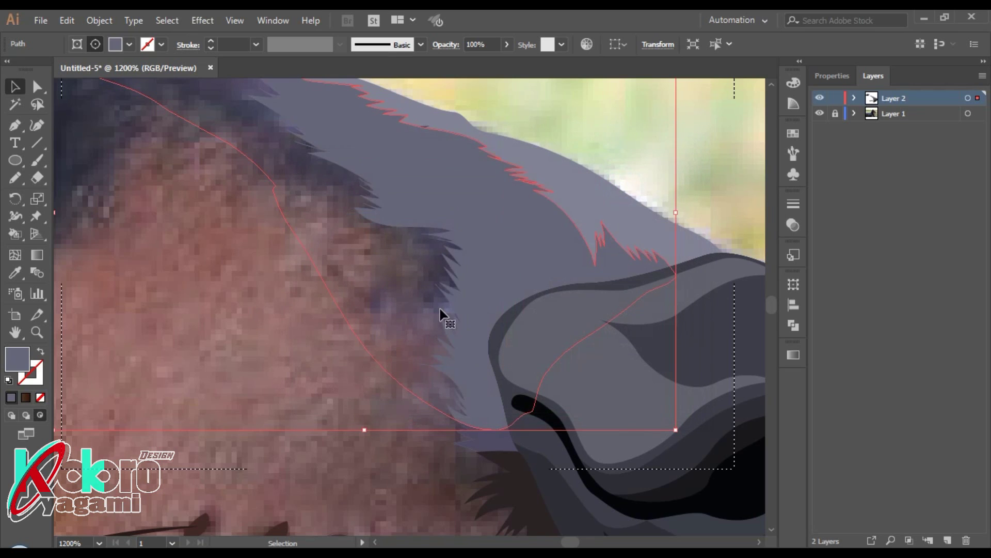
Step: Recolour the darker fur strands shape, choosing #555566 in the Color Picker
{"action": "left_click", "coordinate": [441, 309]}
{"action": "left_click", "coordinate": [528, 244], "text": "ctrl"}
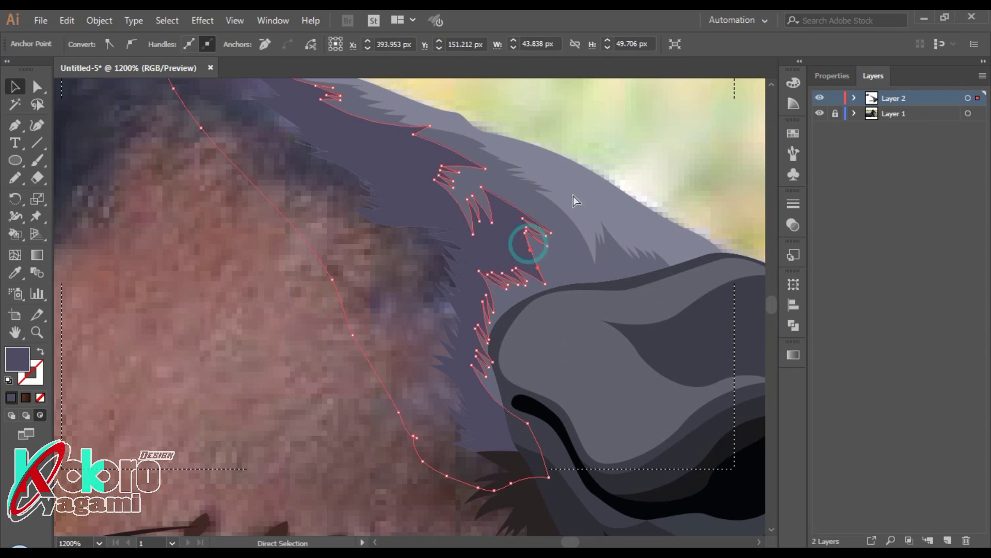
{"action": "key", "text": "i"}
{"action": "left_click", "coordinate": [572, 250]}
{"action": "double_click", "coordinate": [17, 359]}
{"action": "left_click", "coordinate": [333, 300]}
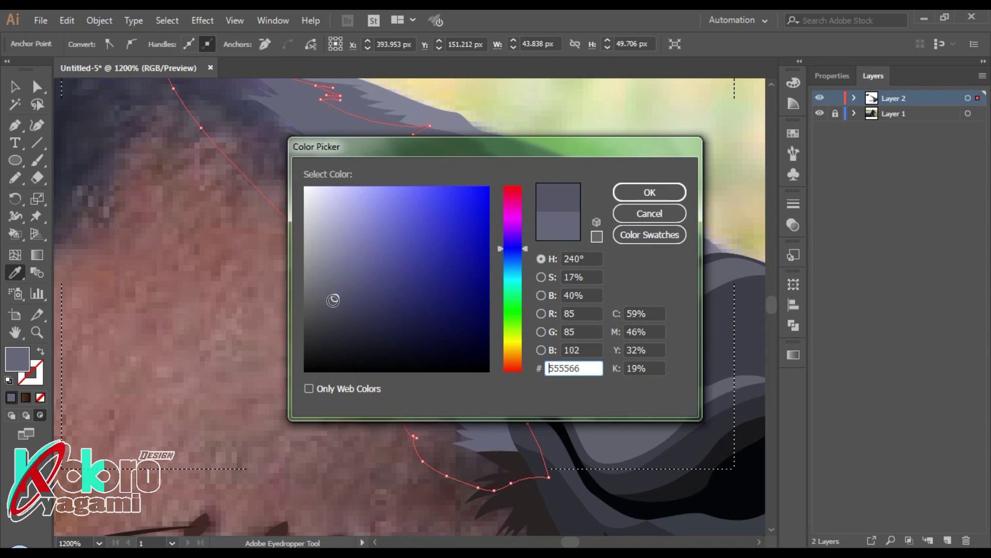
Step: Apply the darker grey to the fur strands and zoom in on the brow
{"action": "left_click", "coordinate": [641, 191]}
{"action": "scroll", "coordinate": [274, 336], "scroll_direction": "down", "scroll_amount": 5}
{"action": "scroll", "coordinate": [298, 349], "scroll_direction": "up", "scroll_amount": 2}
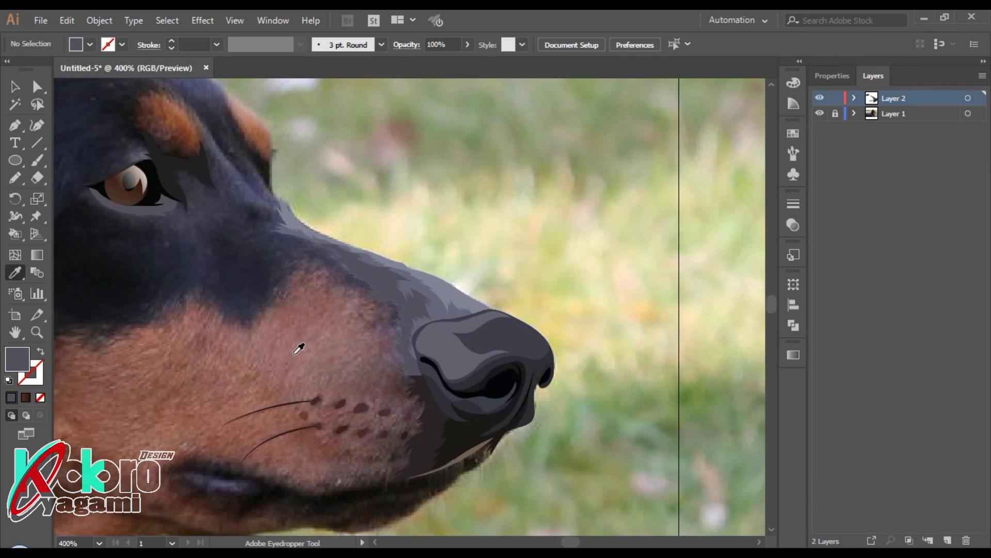
{"action": "scroll", "coordinate": [299, 340], "scroll_direction": "up", "scroll_amount": 2}
{"action": "scroll", "coordinate": [340, 309], "scroll_direction": "up", "scroll_amount": 2}
{"action": "scroll", "coordinate": [388, 277], "scroll_direction": "up", "scroll_amount": 2}
{"action": "scroll", "coordinate": [401, 290], "scroll_direction": "up", "scroll_amount": 1}
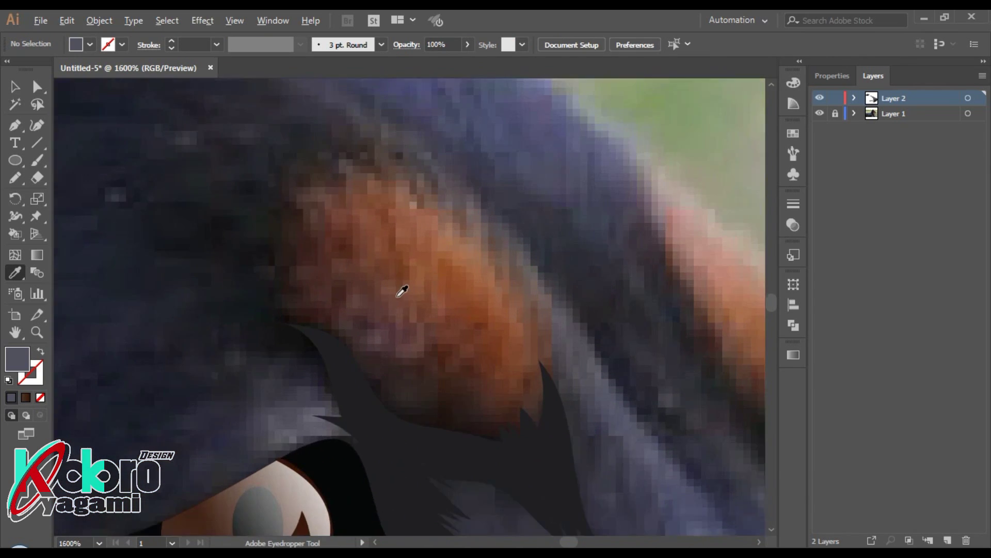
{"action": "scroll", "coordinate": [403, 291], "scroll_direction": "up", "scroll_amount": 1}
Step: Trace the brow patch above the eye with a zigzag fur edge, filled dark maroon-brown
{"action": "key", "text": "n"}
{"action": "mouse_move", "coordinate": [326, 357]}
{"action": "left_mouse_down"}
{"action": "mouse_move", "coordinate": [268, 310]}
{"action": "mouse_move", "coordinate": [274, 211]}
{"action": "mouse_move", "coordinate": [327, 176]}
{"action": "left_mouse_up"}
{"action": "left_click_drag", "start_coordinate": [424, 223], "coordinate": [416, 217]}
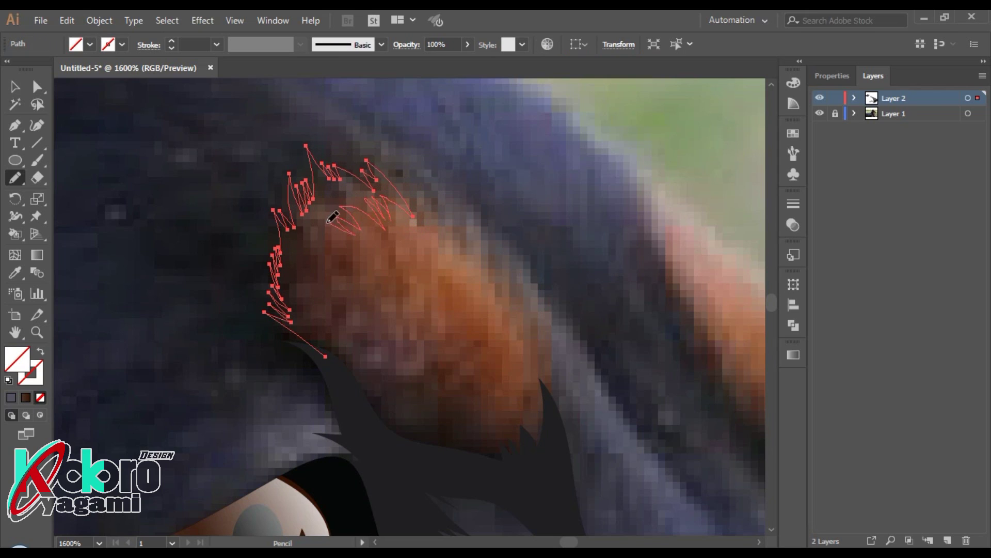
{"action": "mouse_move", "coordinate": [384, 357]}
{"action": "left_mouse_down"}
{"action": "mouse_move", "coordinate": [419, 376]}
{"action": "mouse_move", "coordinate": [498, 377]}
{"action": "left_mouse_up"}
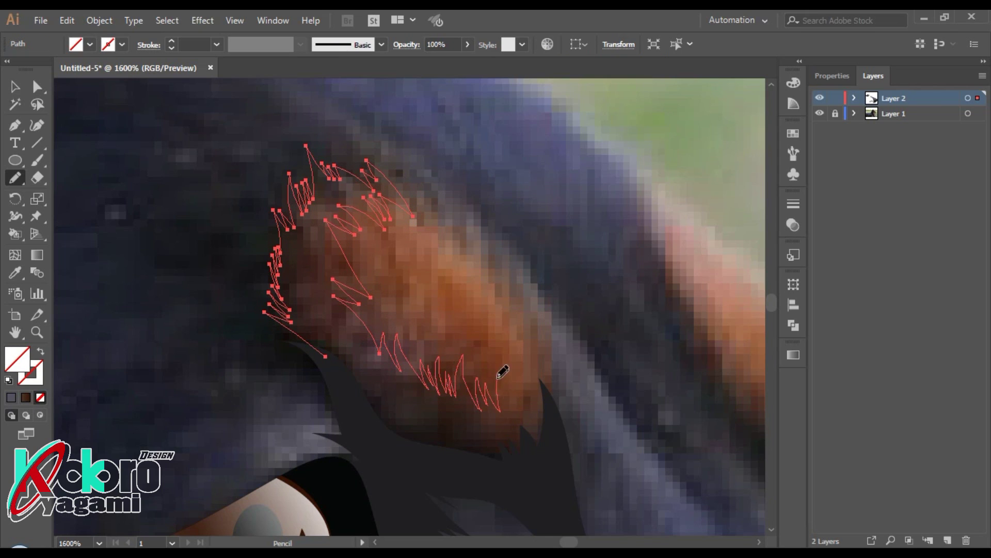
{"action": "key", "text": "i"}
{"action": "left_click", "coordinate": [488, 345]}
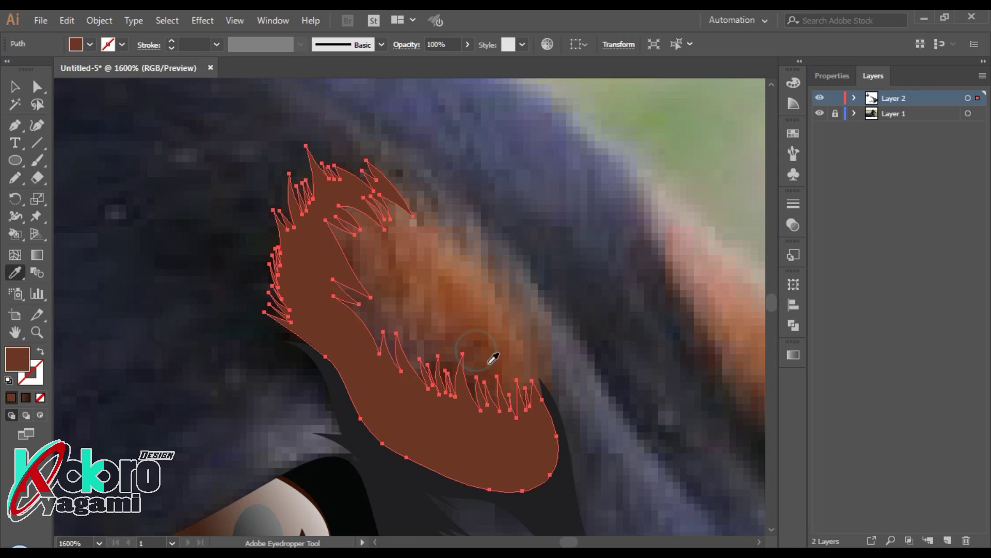
{"action": "left_click", "coordinate": [358, 345]}
{"action": "left_click", "coordinate": [456, 356]}
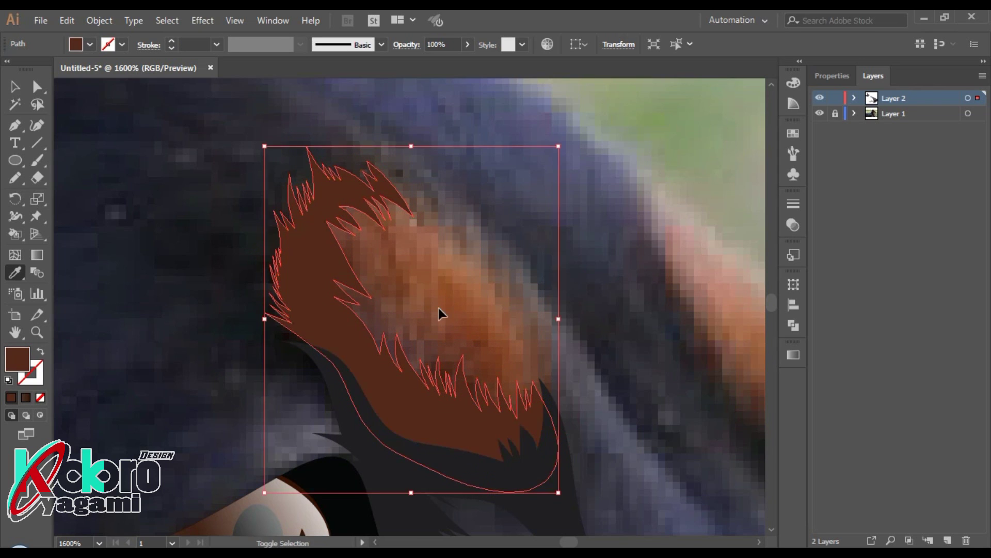
{"action": "left_click", "coordinate": [228, 259], "text": "ctrl"}
Step: Add a lighter orange-brown fur shape inside the brow patch
{"action": "scroll", "coordinate": [227, 259], "scroll_direction": "down", "scroll_amount": 4}
{"action": "scroll", "coordinate": [287, 240], "scroll_direction": "up", "scroll_amount": 3}
{"action": "scroll", "coordinate": [317, 411], "scroll_direction": "up", "scroll_amount": 1}
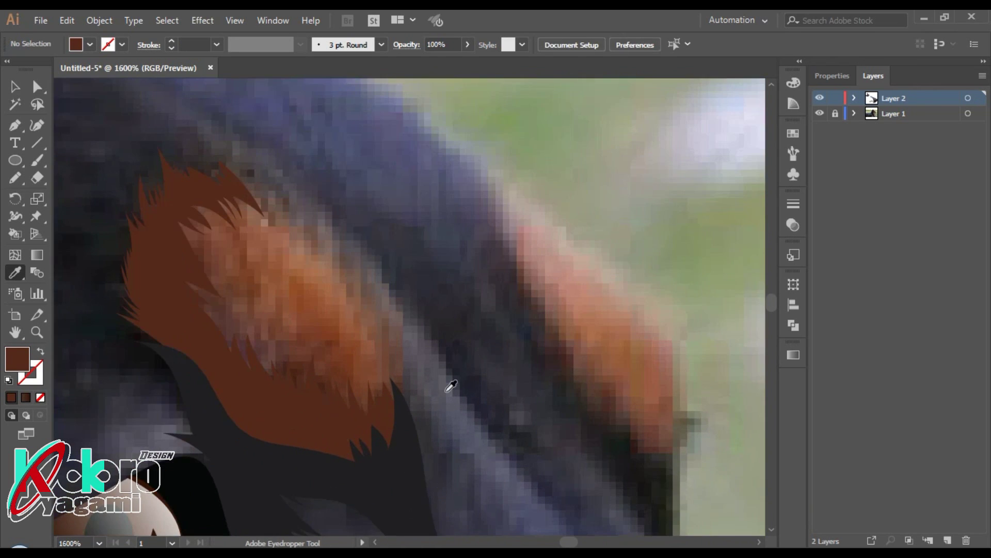
{"action": "key", "text": "n"}
{"action": "mouse_move", "coordinate": [403, 408]}
{"action": "left_mouse_down"}
{"action": "mouse_move", "coordinate": [394, 293]}
{"action": "mouse_move", "coordinate": [353, 270]}
{"action": "left_mouse_up"}
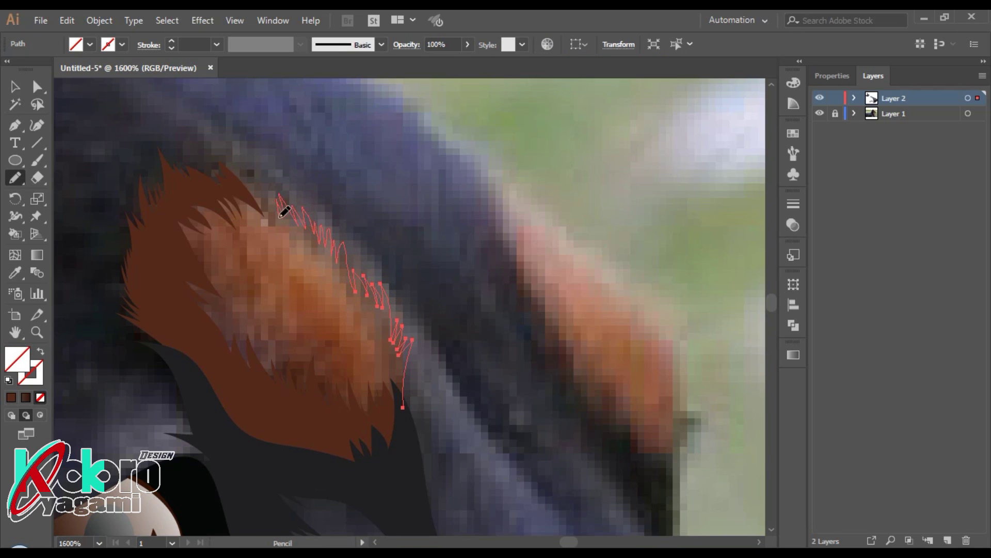
{"action": "key", "text": "i"}
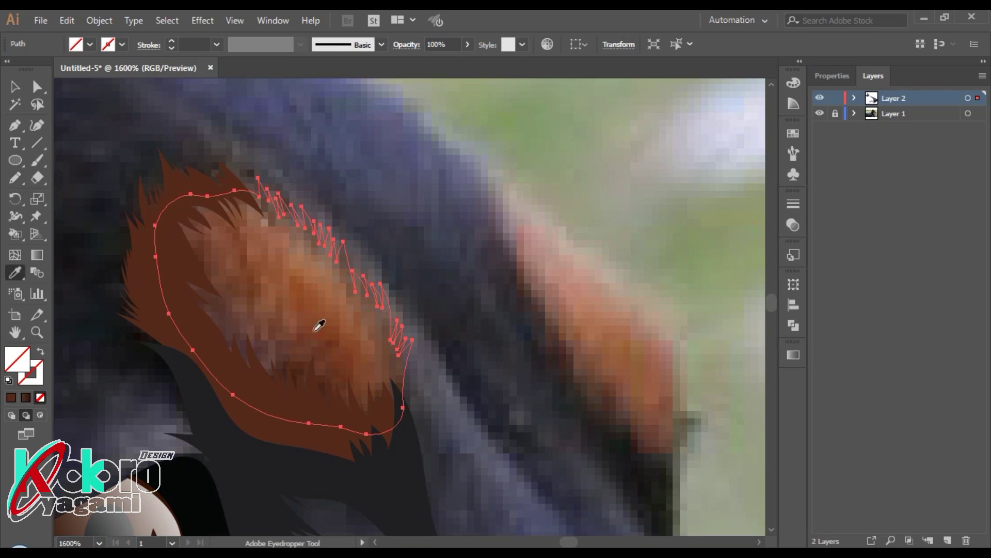
{"action": "left_click", "coordinate": [288, 327]}
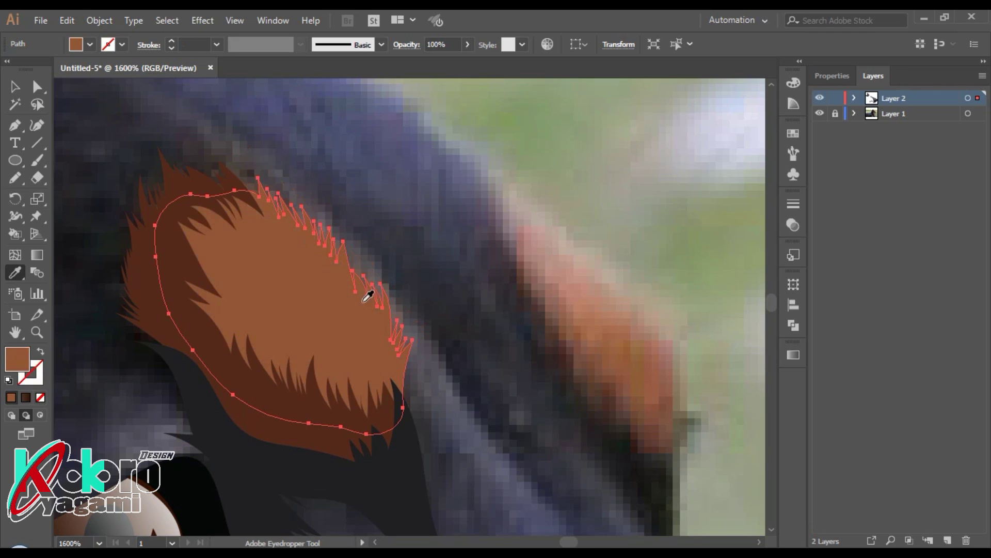
{"action": "key", "text": "ctrl+shift+a"}
Step: Draw a fur-strand shape in the brow patch and choose a darker brown for it
{"action": "key", "text": "n"}
{"action": "mouse_move", "coordinate": [201, 196]}
{"action": "left_mouse_down"}
{"action": "mouse_move", "coordinate": [236, 263]}
{"action": "mouse_move", "coordinate": [274, 278]}
{"action": "left_mouse_up"}
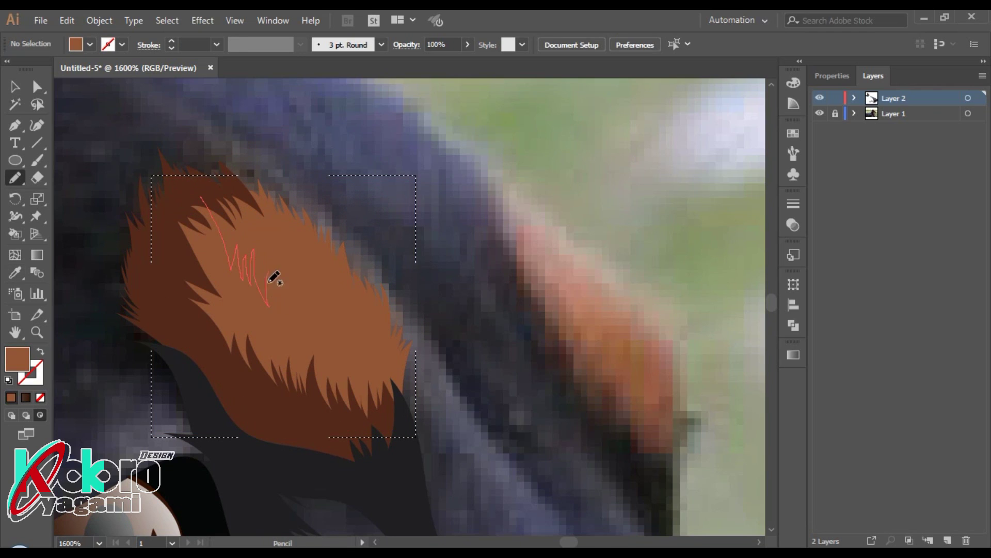
{"action": "mouse_move", "coordinate": [343, 330]}
{"action": "left_mouse_down"}
{"action": "mouse_move", "coordinate": [354, 348]}
{"action": "mouse_move", "coordinate": [261, 160]}
{"action": "mouse_move", "coordinate": [200, 197]}
{"action": "left_mouse_up"}
{"action": "key", "text": "i"}
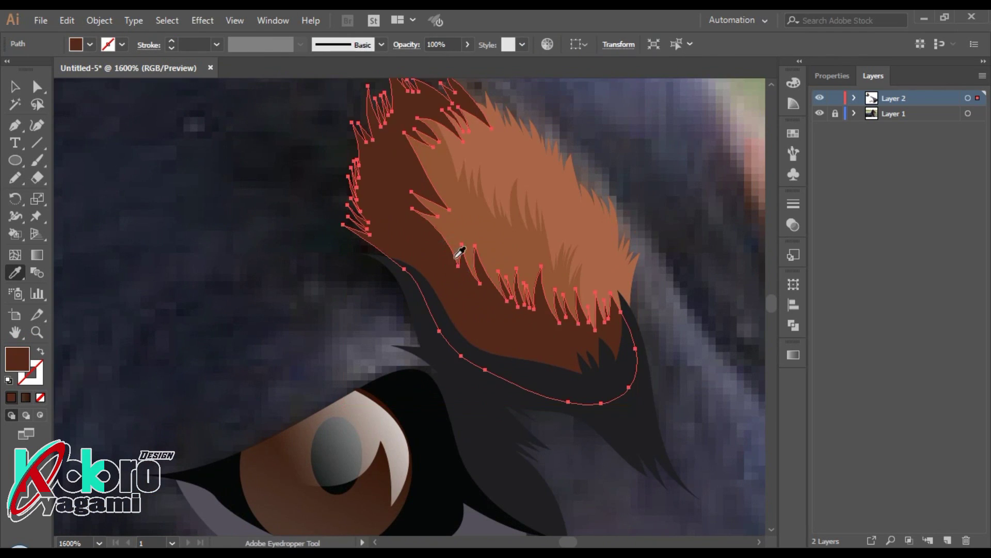
{"action": "left_click", "coordinate": [432, 281]}
Step: Apply the darker brown to the strand, then trace a dark-filled shape over the eye's top
{"action": "left_click", "coordinate": [650, 192]}
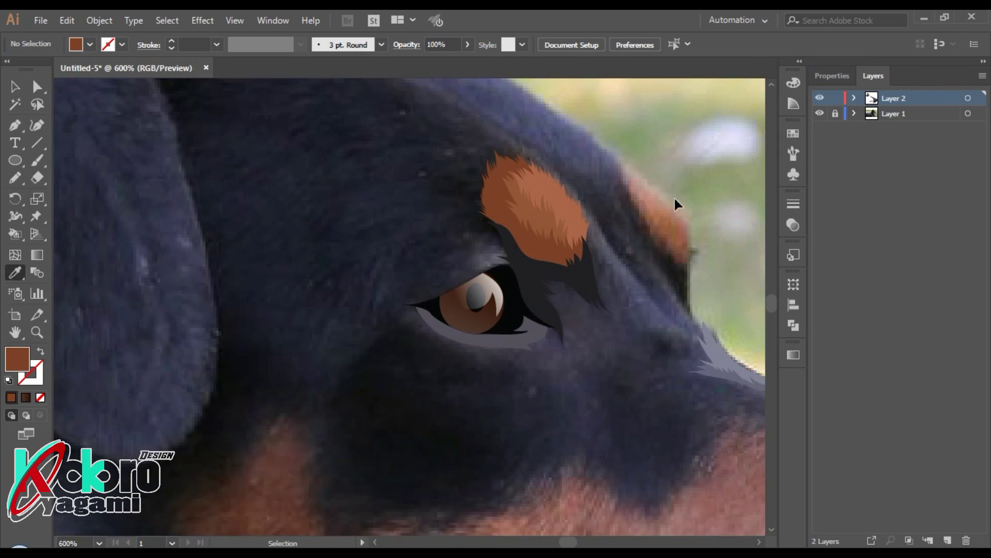
{"action": "scroll", "coordinate": [210, 261], "scroll_direction": "up", "scroll_amount": 2}
{"action": "key", "text": "n"}
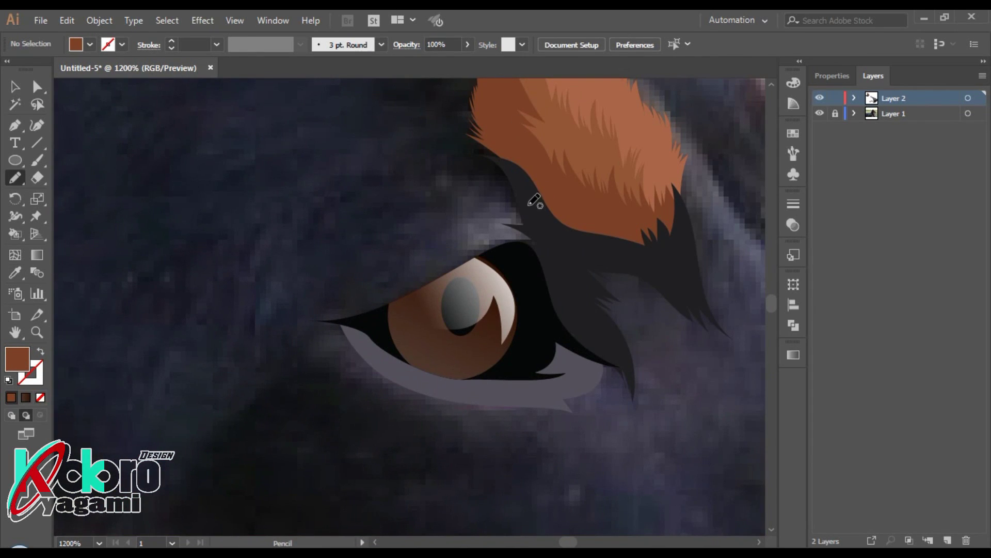
{"action": "left_click_drag", "start_coordinate": [529, 205], "coordinate": [428, 230]}
{"action": "left_click_drag", "start_coordinate": [424, 269], "coordinate": [553, 277]}
{"action": "key", "text": "i"}
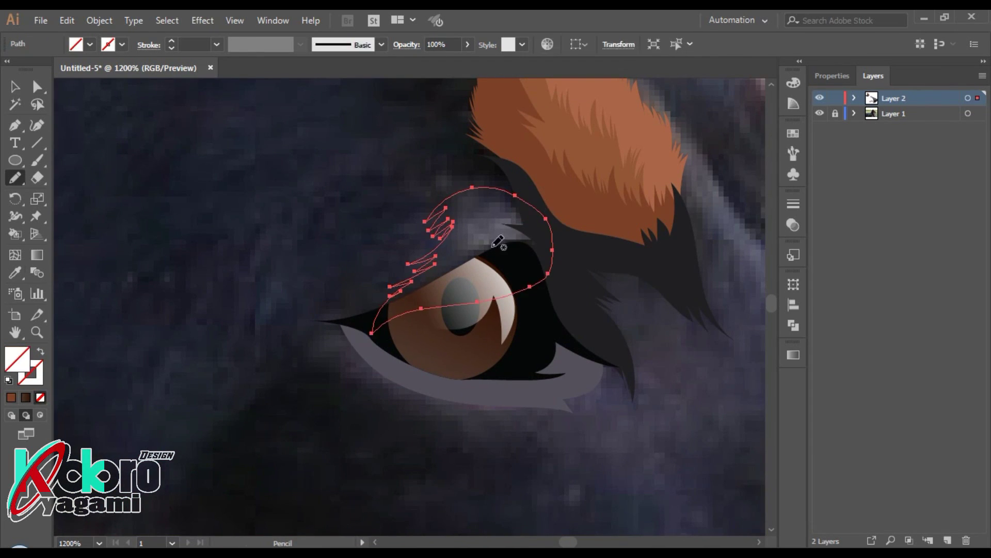
{"action": "left_click", "coordinate": [376, 217]}
{"action": "key", "text": "ctrl+shift+a"}
Step: Zoom in closer on the eye and select the shape over it
{"action": "key", "text": "ctrl+minus"}
{"action": "key", "text": "ctrl+minus"}
{"action": "key", "text": "ctrl+minus"}
{"action": "scroll", "coordinate": [499, 421], "scroll_direction": "down", "scroll_amount": 2}
{"action": "scroll", "coordinate": [538, 287], "scroll_direction": "up", "scroll_amount": 2}
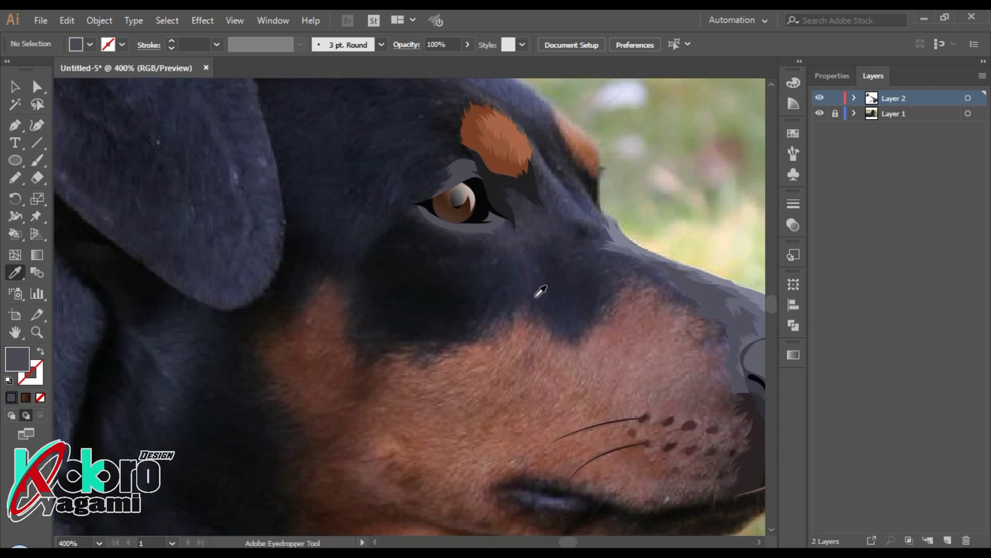
{"action": "scroll", "coordinate": [538, 288], "scroll_direction": "right", "scroll_amount": 2}
{"action": "scroll", "coordinate": [551, 281], "scroll_direction": "up", "scroll_amount": 3}
{"action": "key", "text": "ctrl+plus"}
{"action": "scroll", "coordinate": [343, 72], "scroll_direction": "up", "scroll_amount": 2}
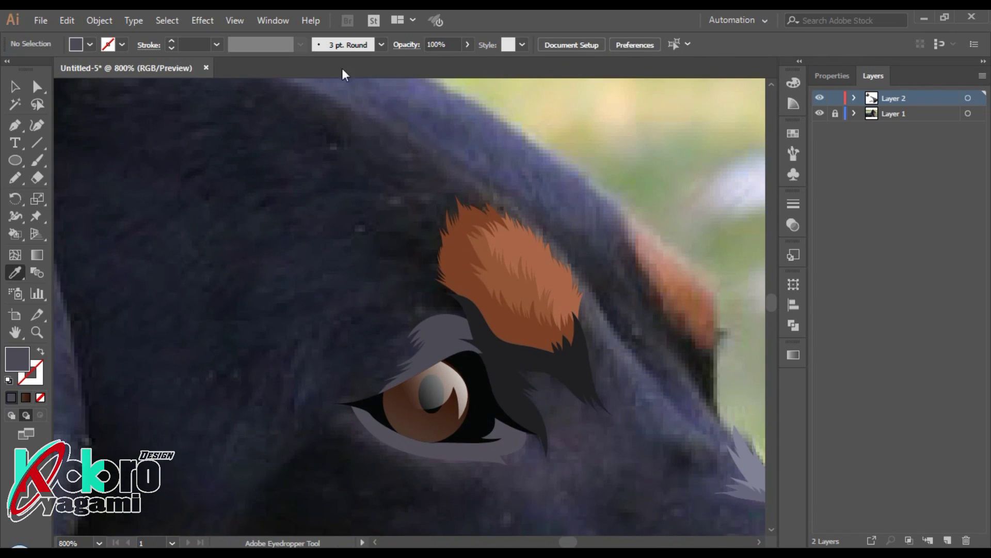
{"action": "left_click", "coordinate": [444, 336], "text": "ctrl"}
{"action": "key", "text": "ctrl+plus"}
{"action": "key", "text": "ctrl+plus"}
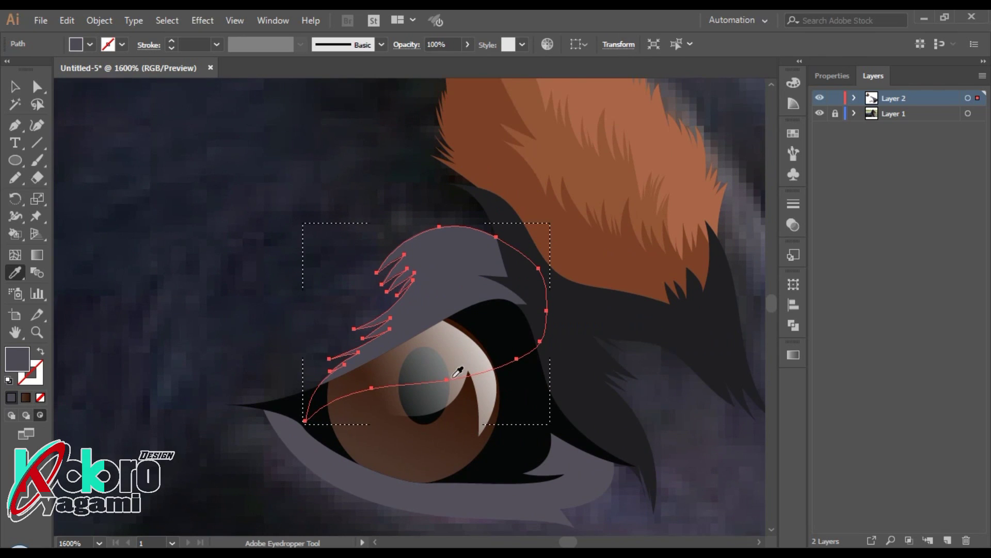
Step: Draw the eyelid fur shape with a darker grey fill, then zoom out to the whole head
{"action": "key", "text": "n"}
{"action": "left_click_drag", "start_coordinate": [309, 365], "coordinate": [436, 305]}
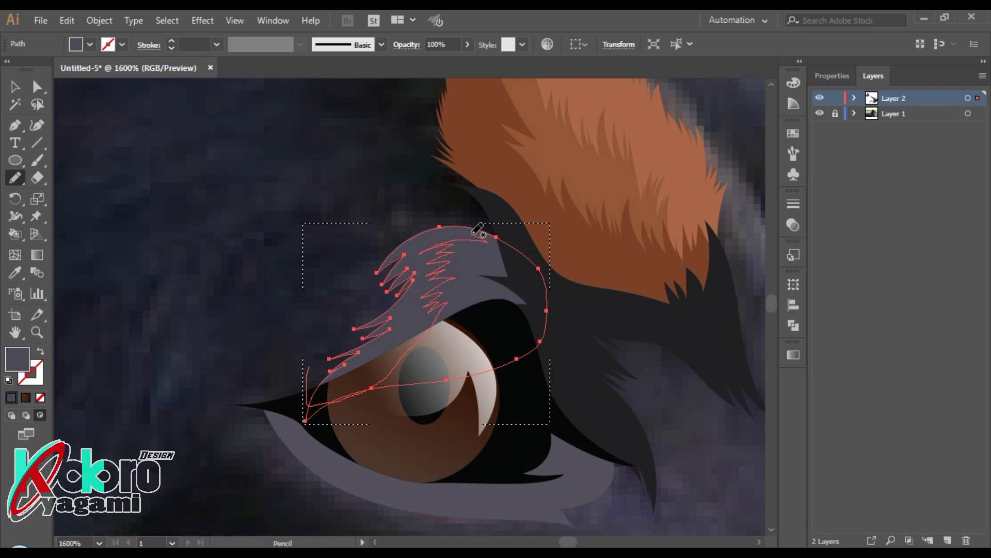
{"action": "key", "text": "i"}
{"action": "double_click", "coordinate": [15, 358]}
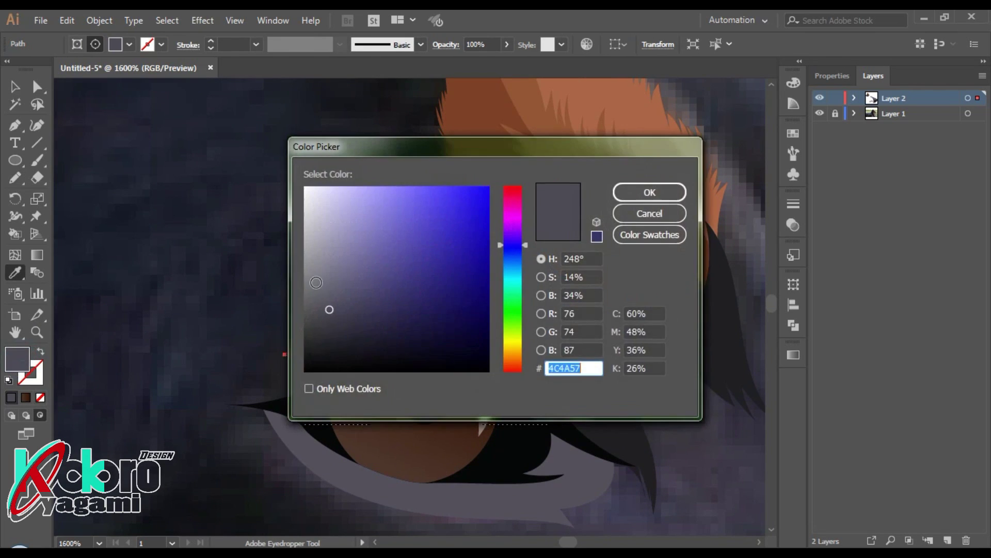
{"action": "left_click", "coordinate": [318, 290]}
{"action": "left_click", "coordinate": [560, 230]}
{"action": "left_click", "coordinate": [325, 320]}
{"action": "left_click", "coordinate": [650, 192]}
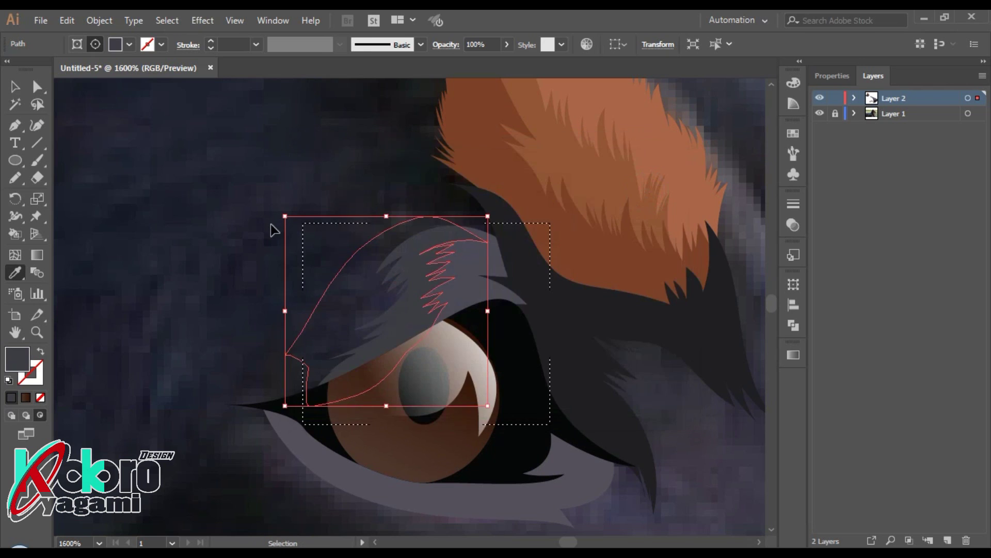
{"action": "key", "text": "ctrl+shift+a"}
{"action": "key", "text": "ctrl+minus"}
{"action": "key", "text": "ctrl+minus"}
{"action": "key", "text": "ctrl+minus"}
{"action": "key", "text": "ctrl+minus"}
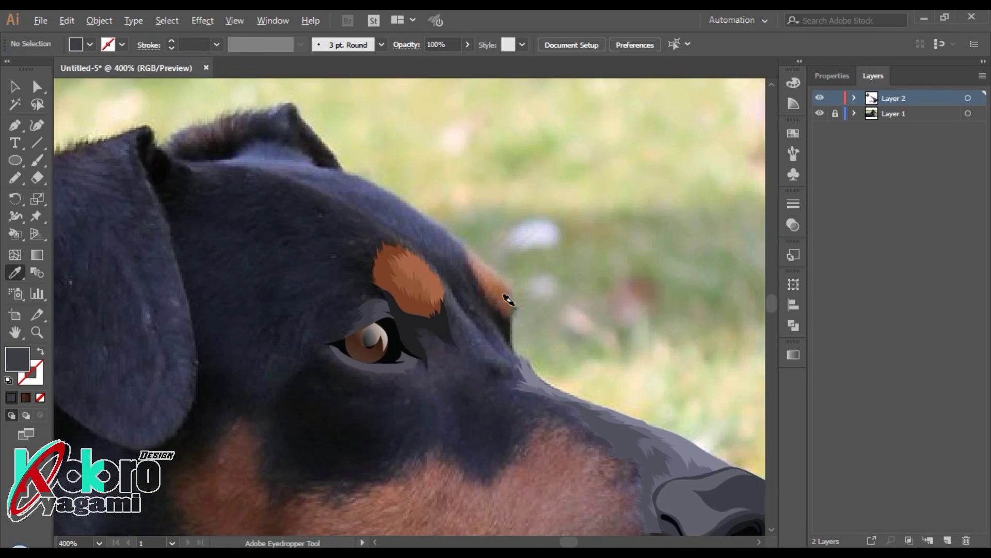
Step: Trace a jagged brown fur shape over the second tan patch and fill it with eyebrow brown
{"action": "scroll", "coordinate": [508, 300], "scroll_direction": "up", "scroll_amount": 4}
{"action": "key", "text": "n"}
{"action": "left_click_drag", "start_coordinate": [302, 284], "coordinate": [275, 217]}
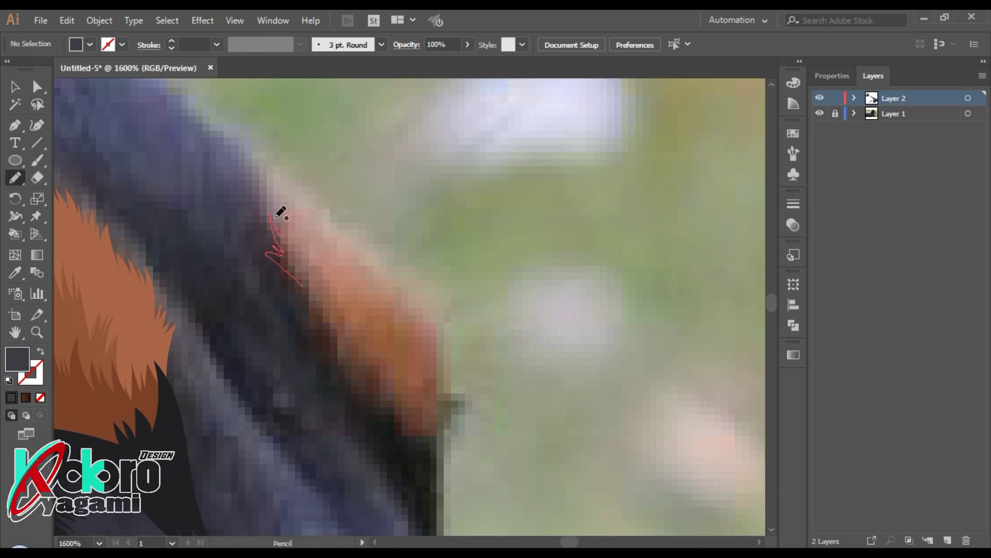
{"action": "left_click_drag", "start_coordinate": [391, 281], "coordinate": [420, 303]}
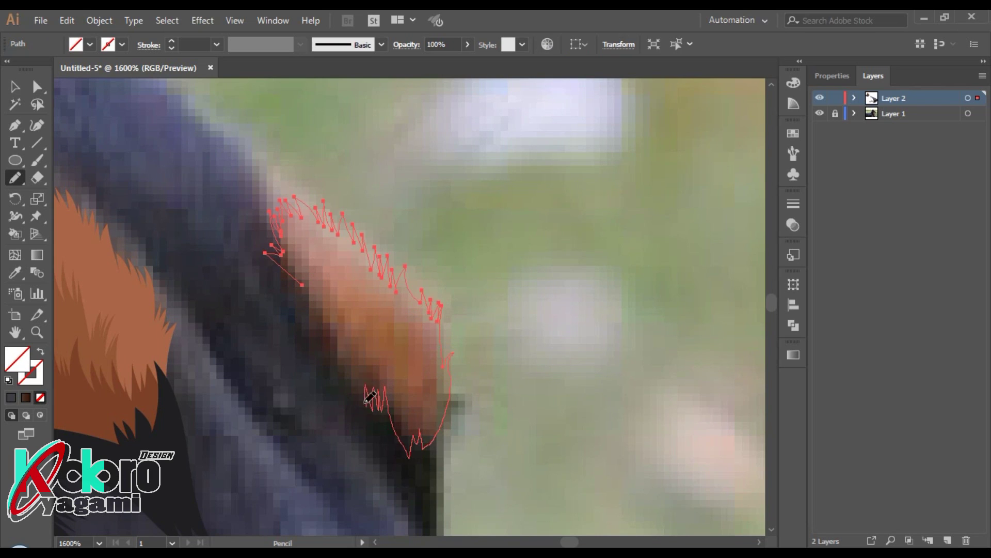
{"action": "left_click_drag", "start_coordinate": [329, 343], "coordinate": [323, 302]}
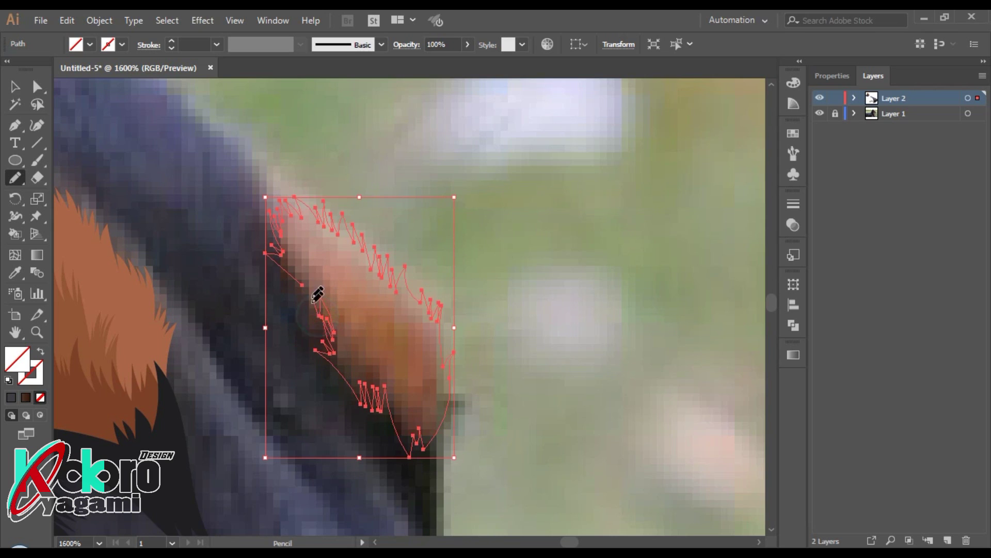
{"action": "scroll", "coordinate": [403, 273], "scroll_direction": "down", "scroll_amount": 2}
{"action": "key", "text": "i"}
{"action": "left_click", "coordinate": [247, 328]}
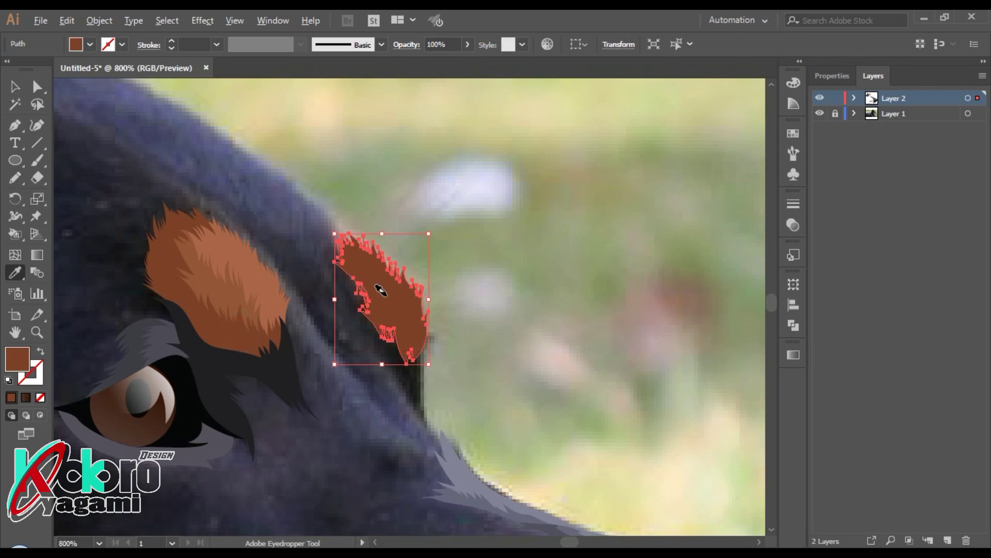
{"action": "scroll", "coordinate": [395, 294], "scroll_direction": "up", "scroll_amount": 2}
{"action": "key", "text": "shift+x"}
{"action": "key", "text": "shift+c"}
{"action": "key", "text": "shift+x"}
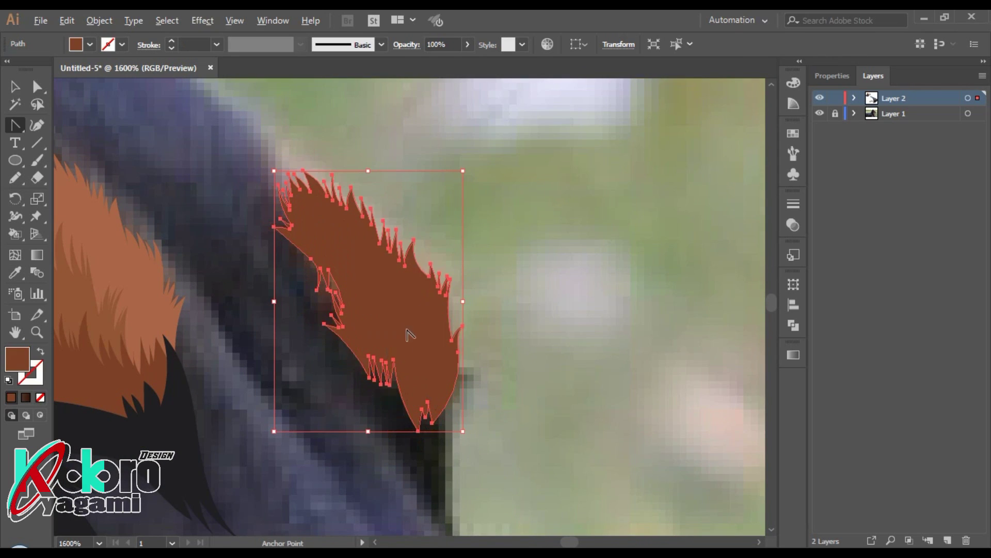
{"action": "key", "text": "ctrl+shift+a"}
{"action": "scroll", "coordinate": [460, 341], "scroll_direction": "up", "scroll_amount": 2}
{"action": "scroll", "coordinate": [459, 341], "scroll_direction": "up", "scroll_amount": 1}
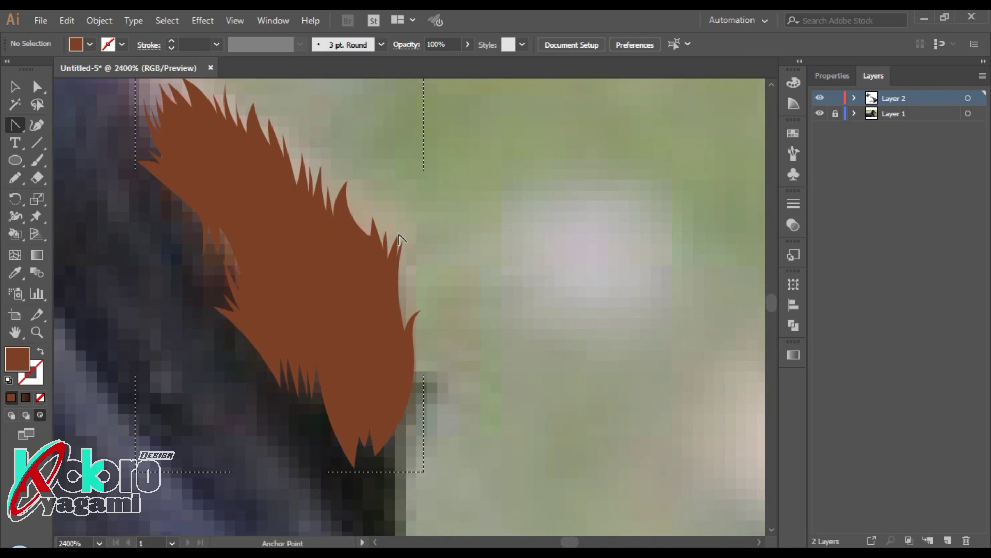
Step: Draw a lighter fur layer inside the brown shape, filled with a sampled lighter brown
{"action": "key", "text": "n"}
{"action": "left_click_drag", "start_coordinate": [423, 351], "coordinate": [402, 391]}
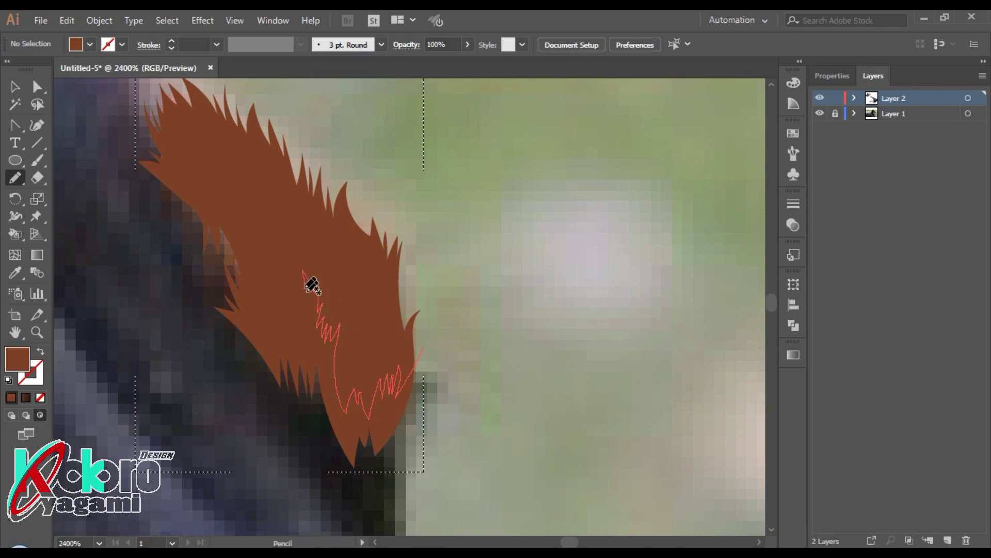
{"action": "left_click_drag", "start_coordinate": [279, 266], "coordinate": [227, 195]}
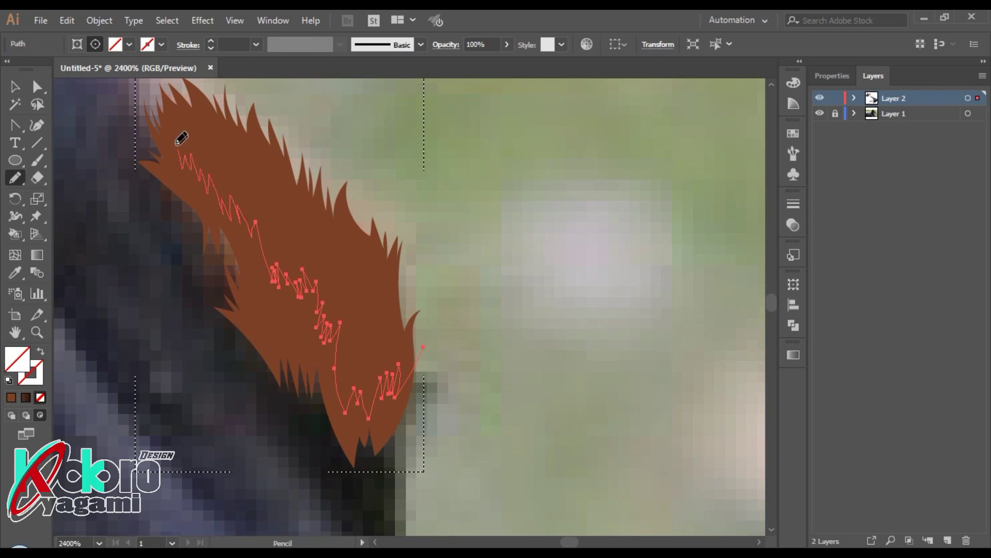
{"action": "scroll", "coordinate": [152, 82], "scroll_direction": "up", "scroll_amount": 3}
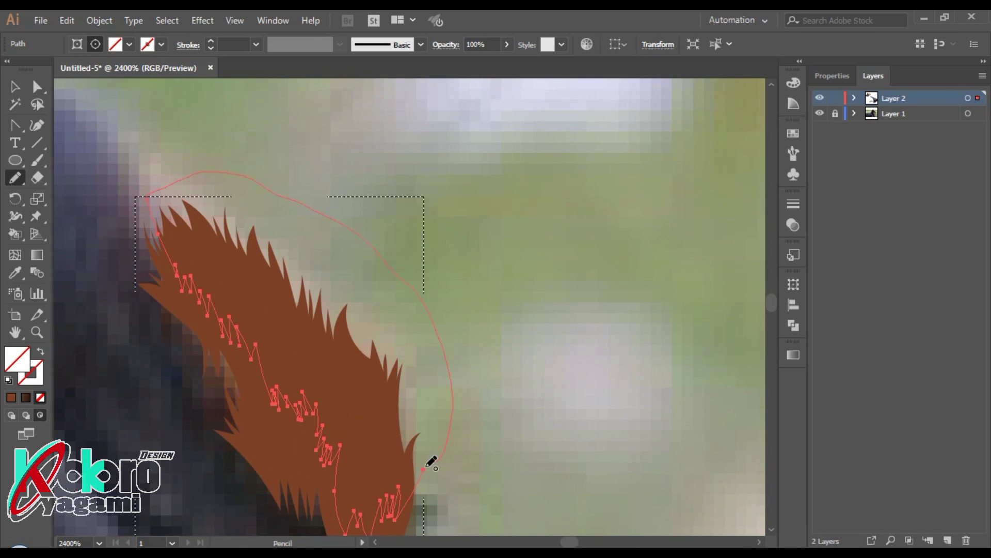
{"action": "scroll", "coordinate": [431, 391], "scroll_direction": "down", "scroll_amount": 2}
{"action": "key", "text": "i"}
{"action": "left_click", "coordinate": [136, 394]}
{"action": "scroll", "coordinate": [453, 410], "scroll_direction": "up", "scroll_amount": 3}
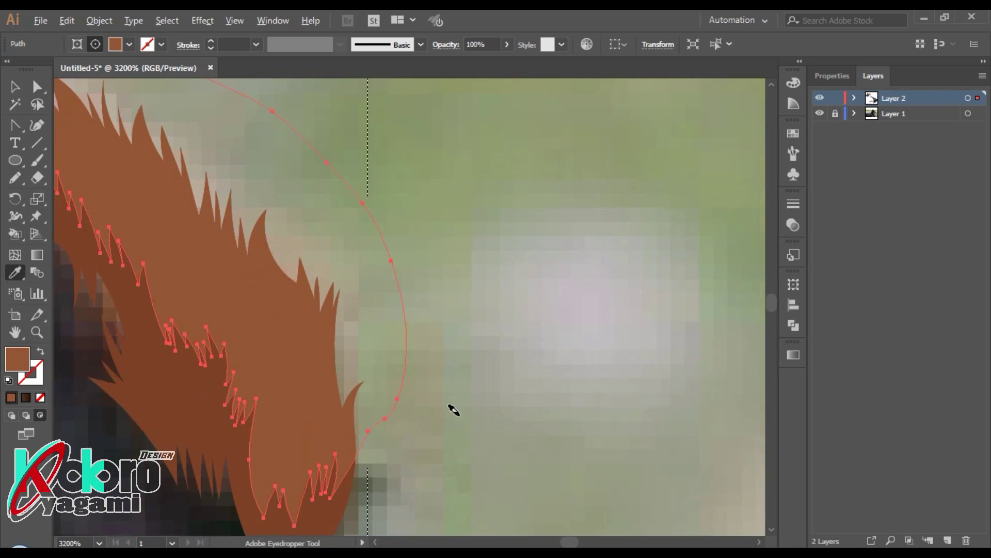
{"action": "key", "text": "ctrl+shift+a"}
Step: Add another fur layer along the patch top, filled with the eyebrow brown
{"action": "scroll", "coordinate": [456, 411], "scroll_direction": "left", "scroll_amount": 2}
{"action": "key", "text": "n"}
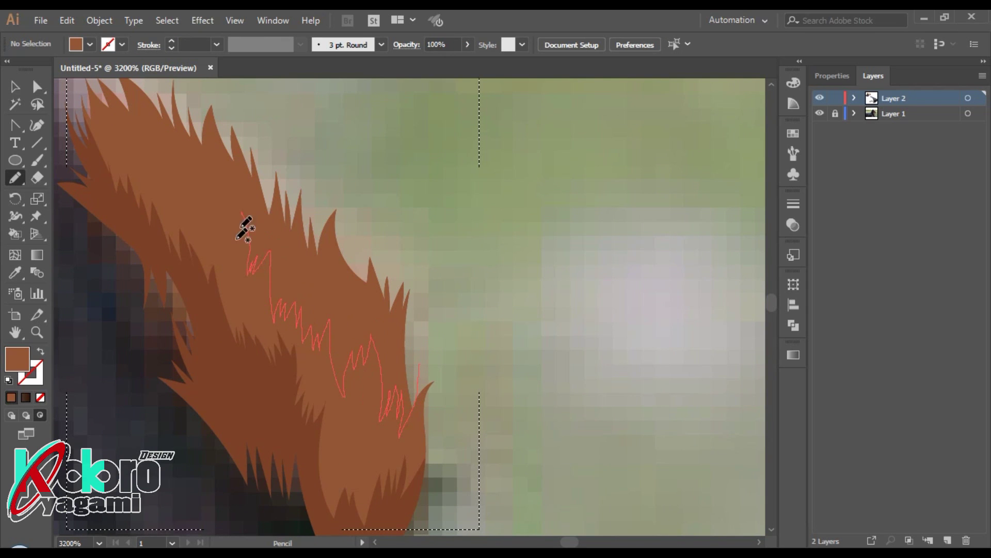
{"action": "left_click_drag", "start_coordinate": [166, 148], "coordinate": [176, 70]}
{"action": "scroll", "coordinate": [451, 135], "scroll_direction": "up", "scroll_amount": 2}
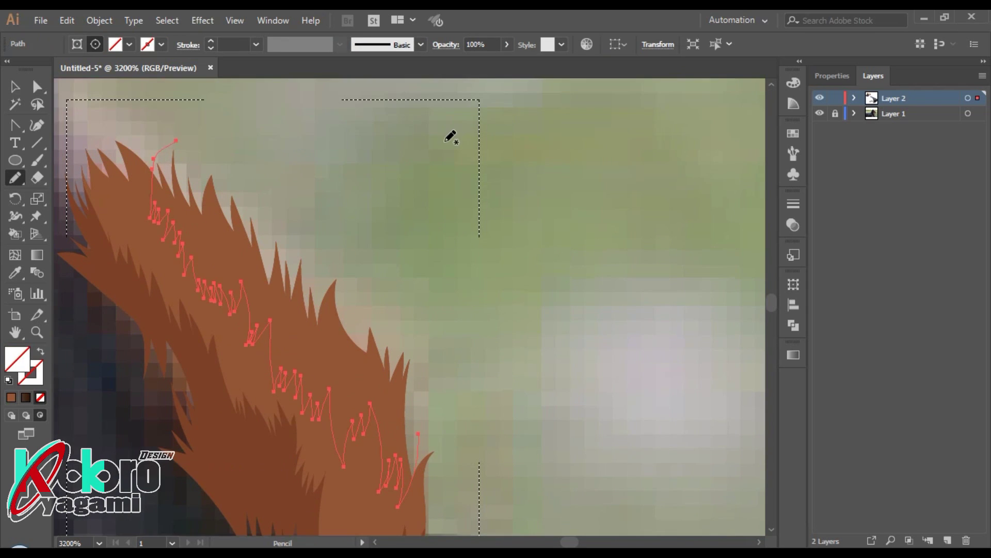
{"action": "scroll", "coordinate": [424, 336], "scroll_direction": "down", "scroll_amount": 3}
{"action": "key", "text": "i"}
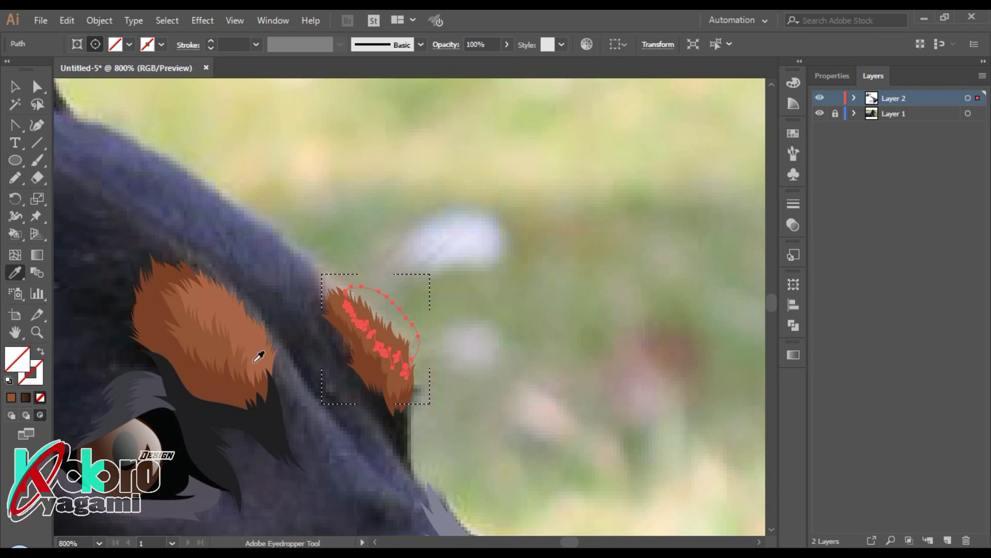
{"action": "left_click", "coordinate": [217, 293]}
{"action": "key", "text": "ctrl+shift+a"}
Step: Trace dark fur along the eyebrow's lower edge, join it, fill black, and send it behind
{"action": "scroll", "coordinate": [270, 188], "scroll_direction": "down", "scroll_amount": 2}
{"action": "scroll", "coordinate": [560, 283], "scroll_direction": "up", "scroll_amount": 2}
{"action": "scroll", "coordinate": [560, 283], "scroll_direction": "up", "scroll_amount": 2}
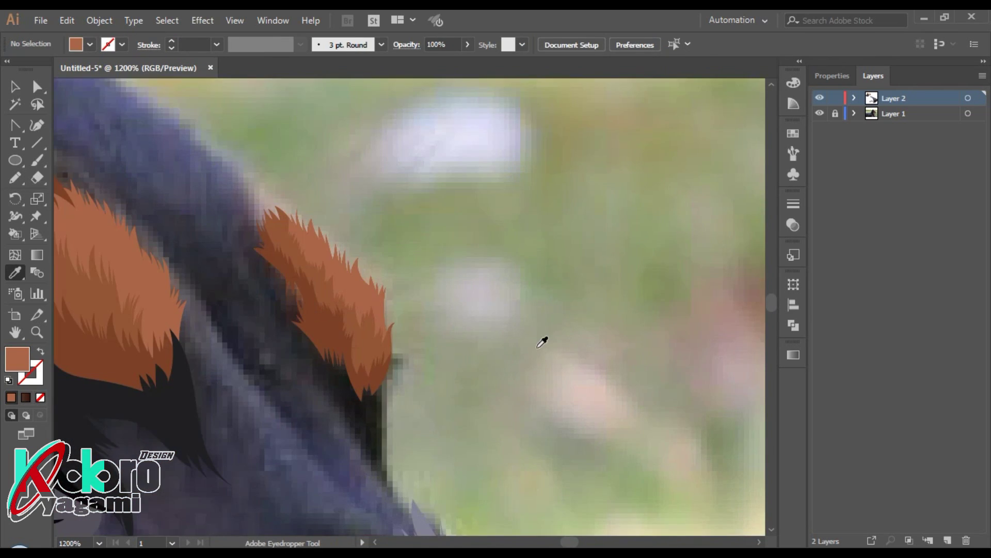
{"action": "scroll", "coordinate": [544, 338], "scroll_direction": "down", "scroll_amount": 1}
{"action": "key", "text": "n"}
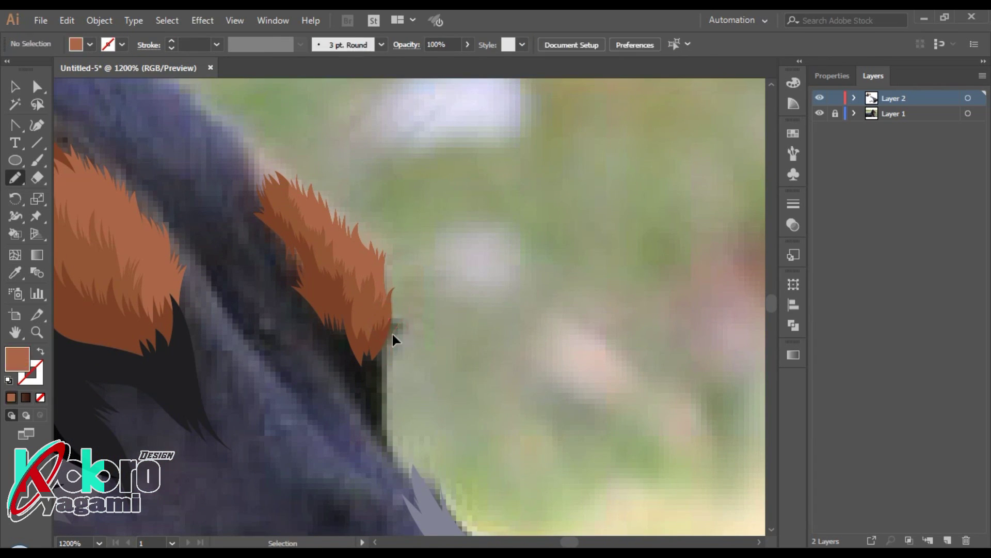
{"action": "left_click_drag", "start_coordinate": [395, 317], "coordinate": [415, 479]}
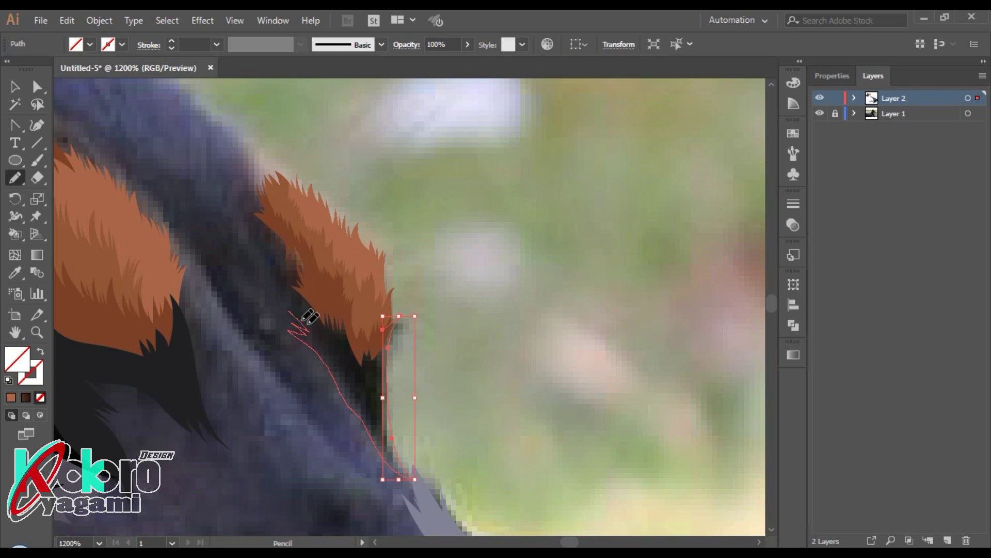
{"action": "key", "text": "ctrl+j"}
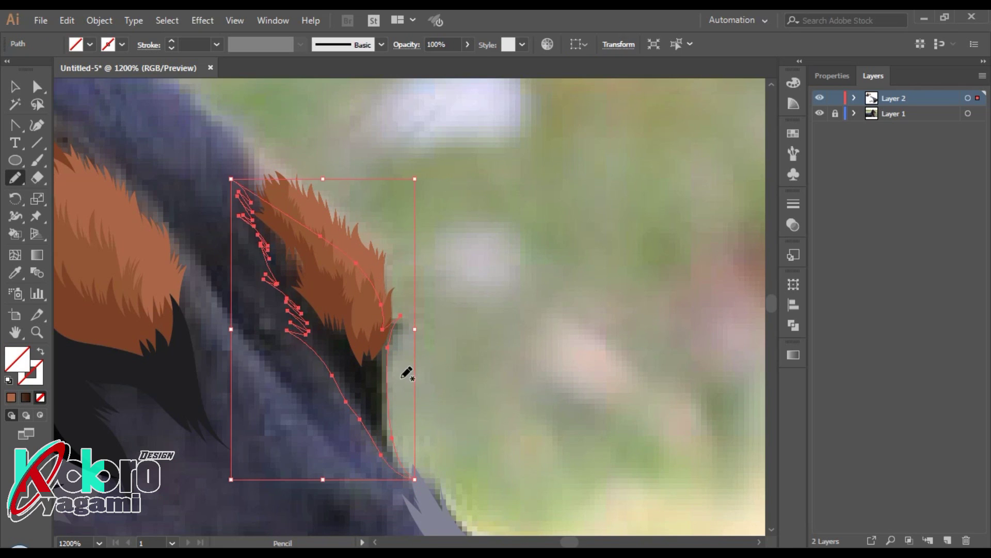
{"action": "key", "text": "i"}
{"action": "left_click", "coordinate": [363, 371]}
{"action": "key", "text": "ctrl+bracketleft"}
{"action": "key", "text": "ctrl+shift+a"}
Step: Start a dark fur strand along the edge with Pen anchor points, swapping fill and stroke
{"action": "scroll", "coordinate": [488, 270], "scroll_direction": "down", "scroll_amount": 5}
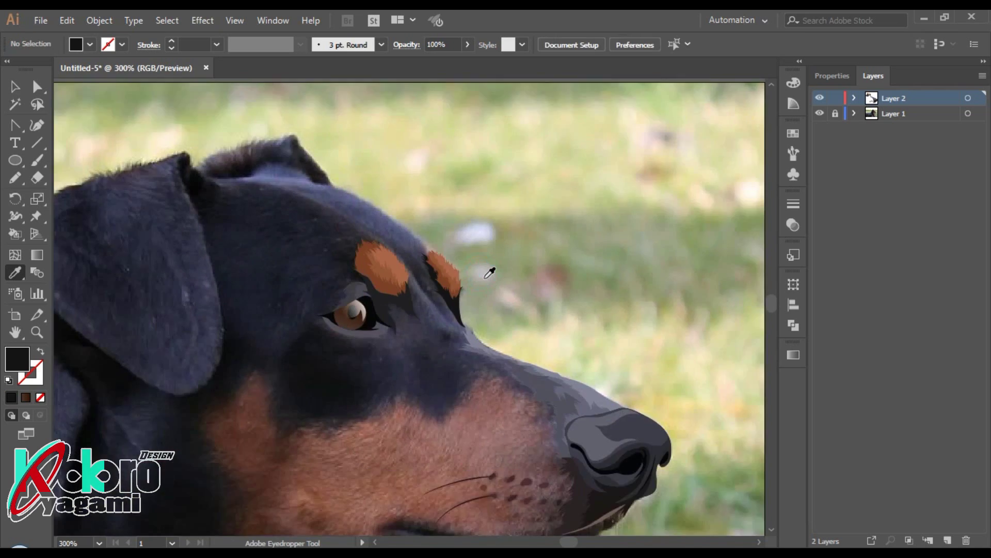
{"action": "scroll", "coordinate": [459, 308], "scroll_direction": "up", "scroll_amount": 2}
{"action": "scroll", "coordinate": [427, 321], "scroll_direction": "up", "scroll_amount": 2}
{"action": "scroll", "coordinate": [361, 258], "scroll_direction": "up", "scroll_amount": 1}
{"action": "key", "text": "p"}
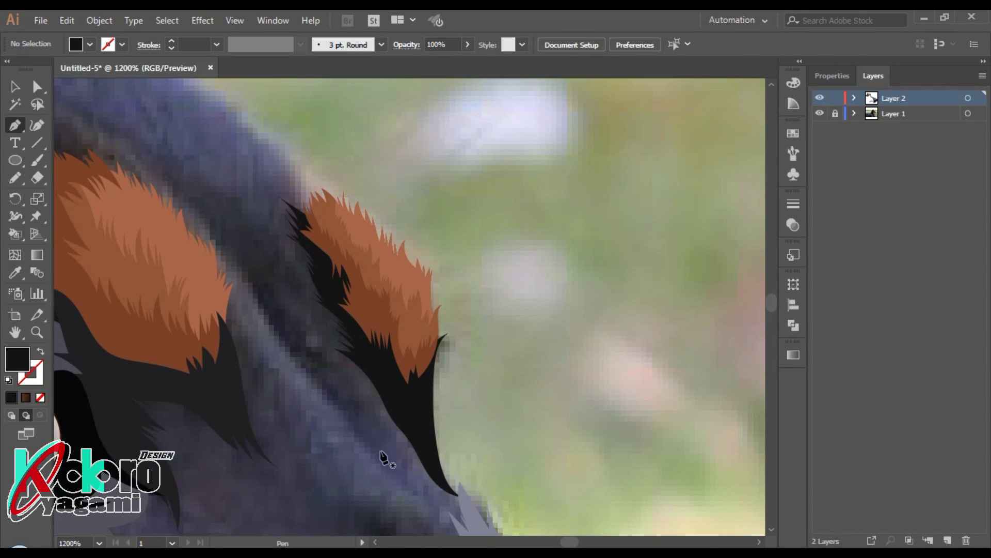
{"action": "left_click", "coordinate": [375, 448]}
{"action": "left_click", "coordinate": [285, 349]}
{"action": "left_click", "coordinate": [260, 301]}
{"action": "left_click", "coordinate": [148, 162]}
{"action": "left_click", "coordinate": [120, 149]}
{"action": "key", "text": "ctrl+z"}
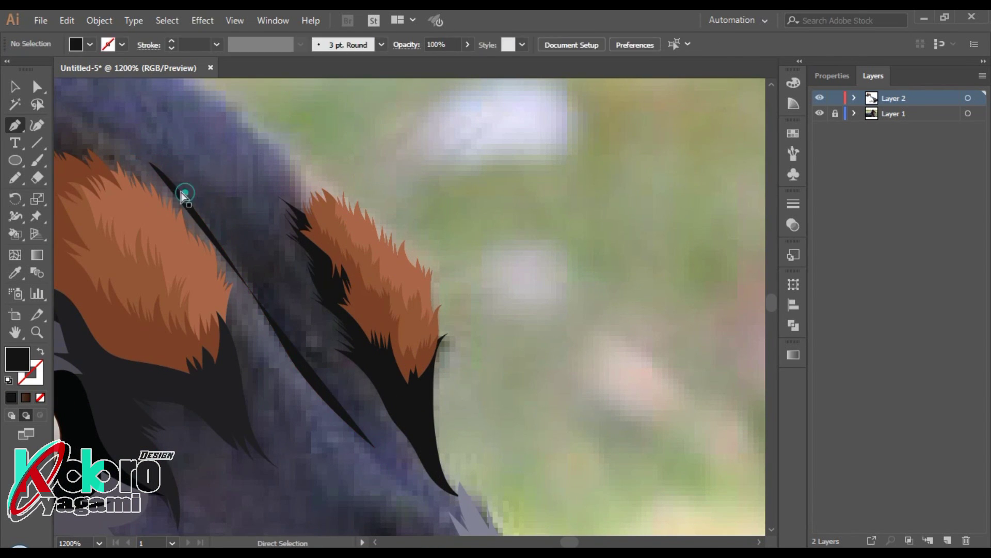
{"action": "key", "text": "shift+x"}
Step: Finish the strand with a zigzag fur edge, close it, and fill it dark fur colour
{"action": "key", "text": "n"}
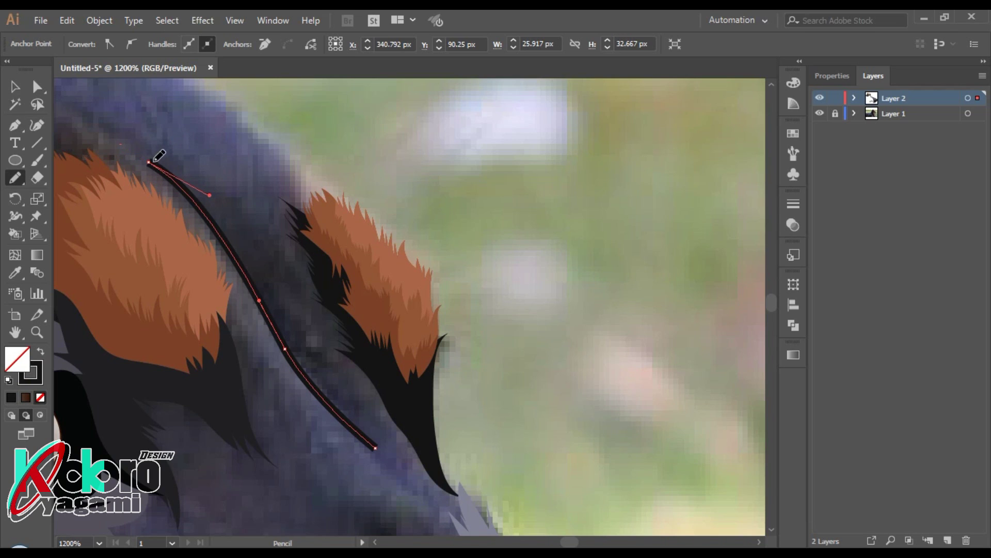
{"action": "left_click_drag", "start_coordinate": [149, 162], "coordinate": [198, 160]}
{"action": "mouse_move", "coordinate": [279, 187]}
{"action": "left_mouse_down"}
{"action": "mouse_move", "coordinate": [287, 243]}
{"action": "mouse_move", "coordinate": [379, 356]}
{"action": "left_mouse_up"}
{"action": "left_click_drag", "start_coordinate": [376, 439], "coordinate": [376, 443]}
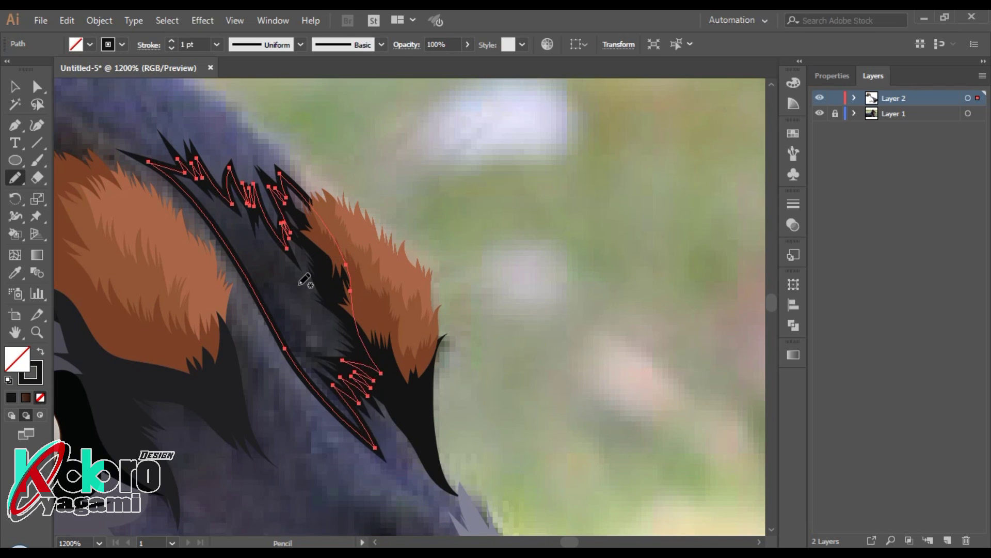
{"action": "key", "text": "i"}
{"action": "left_click", "coordinate": [321, 215]}
{"action": "key", "text": "ctrl+shift+a"}
{"action": "key", "text": "ctrl+minus"}
{"action": "key", "text": "ctrl+minus"}
Step: Draw a dark fur shape above the first eyebrow, filled with the sampled dark fur colour
{"action": "key", "text": "ctrl+plus"}
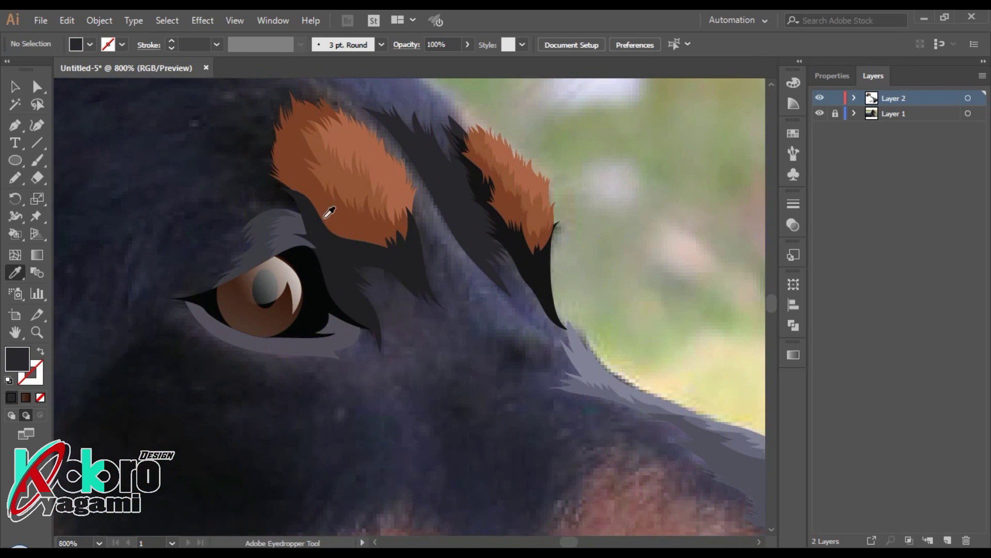
{"action": "scroll", "coordinate": [328, 210], "scroll_direction": "up", "scroll_amount": 3}
{"action": "key", "text": "n"}
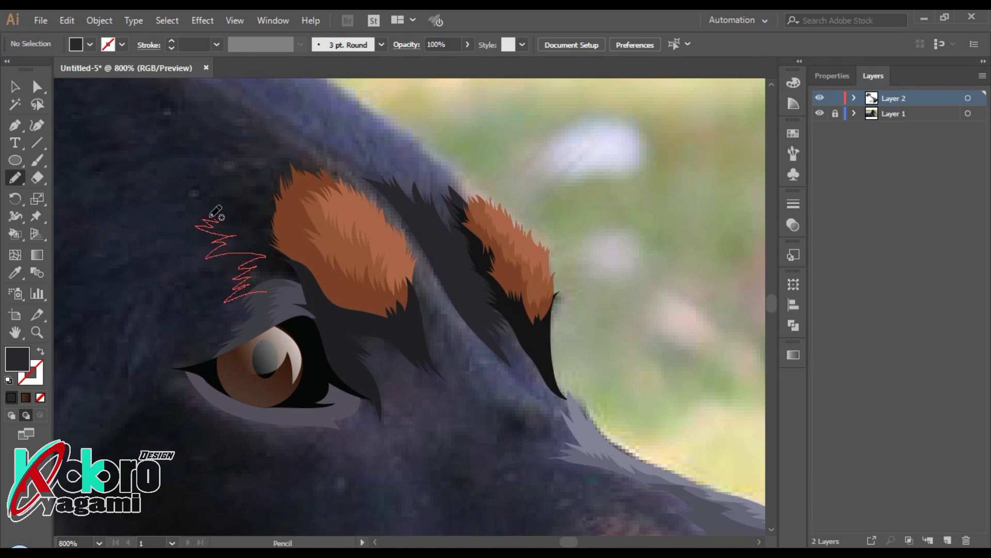
{"action": "left_click_drag", "start_coordinate": [360, 203], "coordinate": [330, 289]}
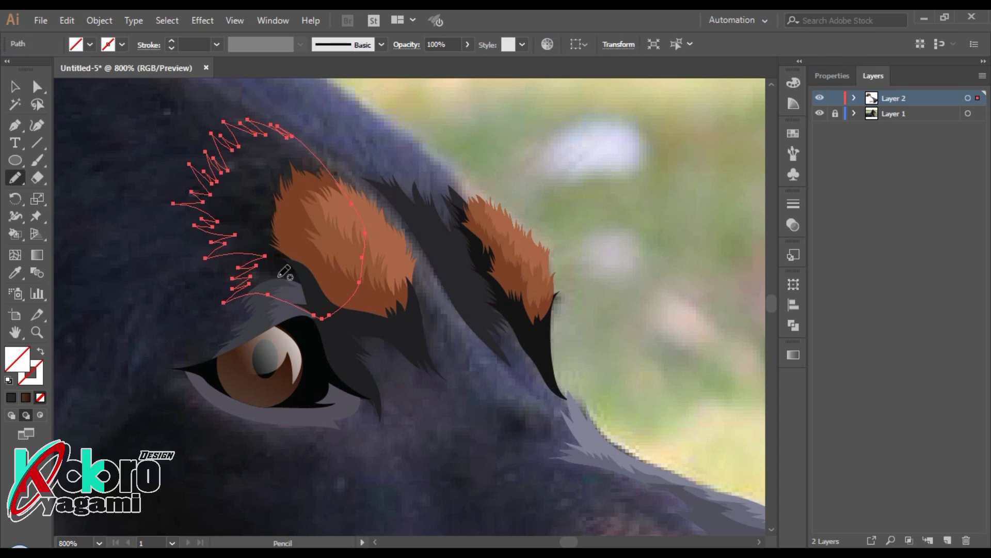
{"action": "key", "text": "i"}
{"action": "left_click", "coordinate": [261, 238]}
{"action": "key", "text": "ctrl+shift+a"}
Step: Trace fur running between the eyebrows toward the muzzle, filled with sampled dark grey
{"action": "key", "text": "ctrl+minus"}
{"action": "key", "text": "ctrl+minus"}
{"action": "key", "text": "ctrl+plus"}
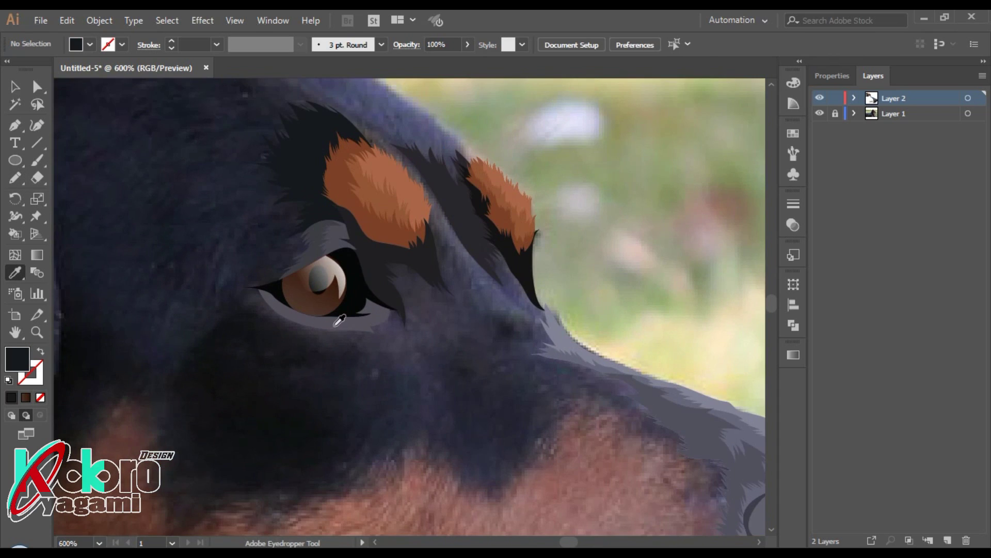
{"action": "left_click_drag", "start_coordinate": [339, 329], "coordinate": [286, 380]}
{"action": "key", "text": "n"}
{"action": "left_click_drag", "start_coordinate": [284, 171], "coordinate": [400, 254]}
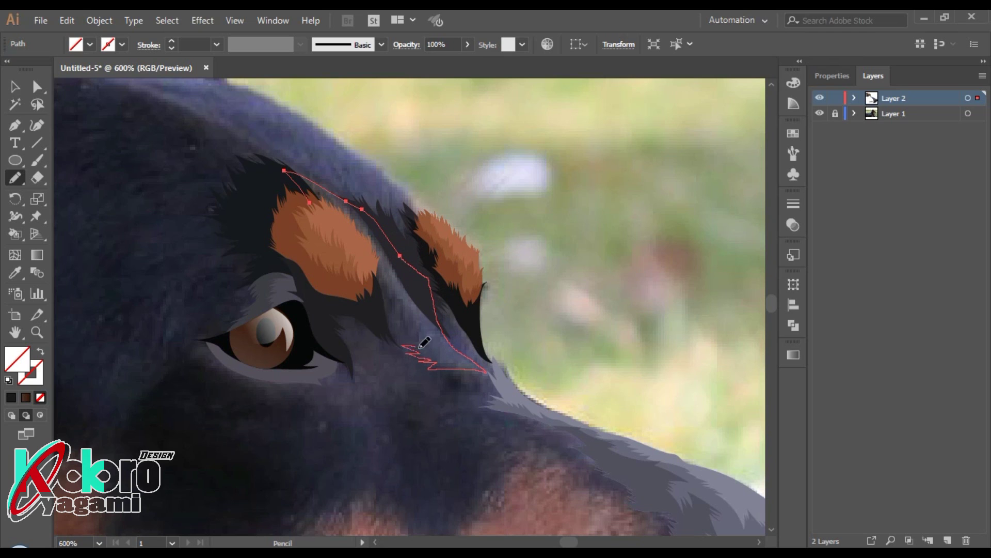
{"action": "left_click_drag", "start_coordinate": [354, 264], "coordinate": [285, 171]}
{"action": "key", "text": "i"}
{"action": "left_click", "coordinate": [402, 273]}
{"action": "key", "text": "ctrl+shift+a"}
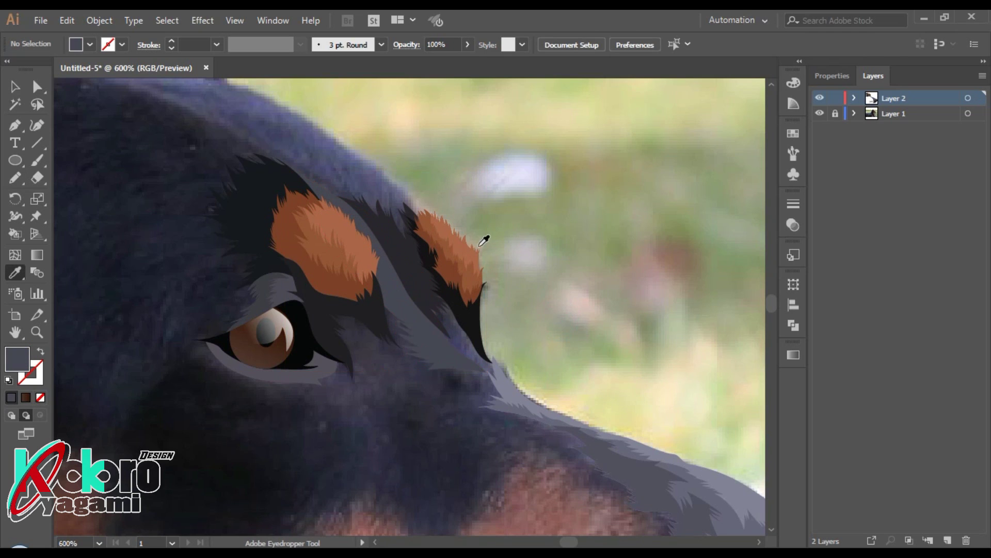
Step: Add a dark grey shadow shape between the eye and the brow
{"action": "scroll", "coordinate": [435, 305], "scroll_direction": "down", "scroll_amount": 2}
{"action": "key", "text": "ctrl+plus"}
{"action": "key", "text": "n"}
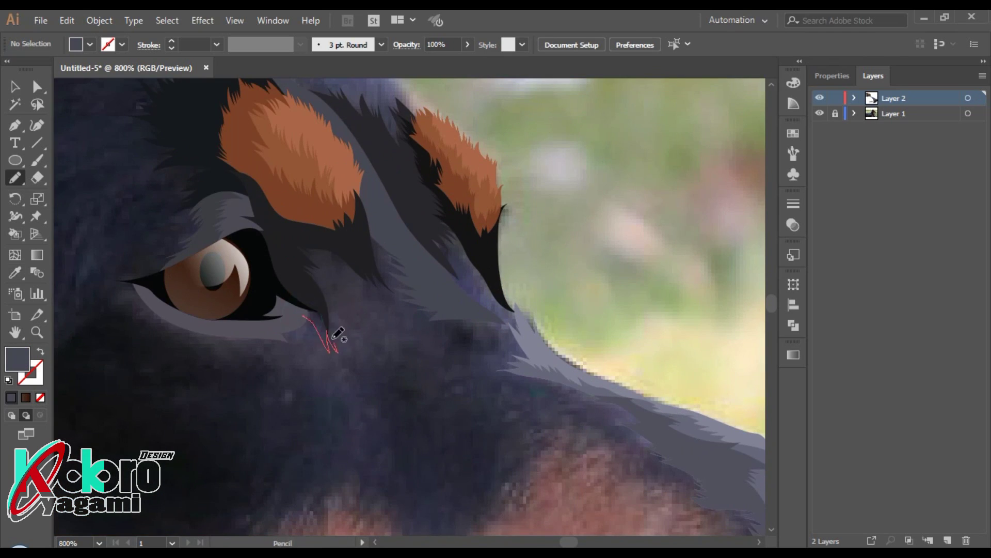
{"action": "left_click_drag", "start_coordinate": [279, 243], "coordinate": [278, 237]}
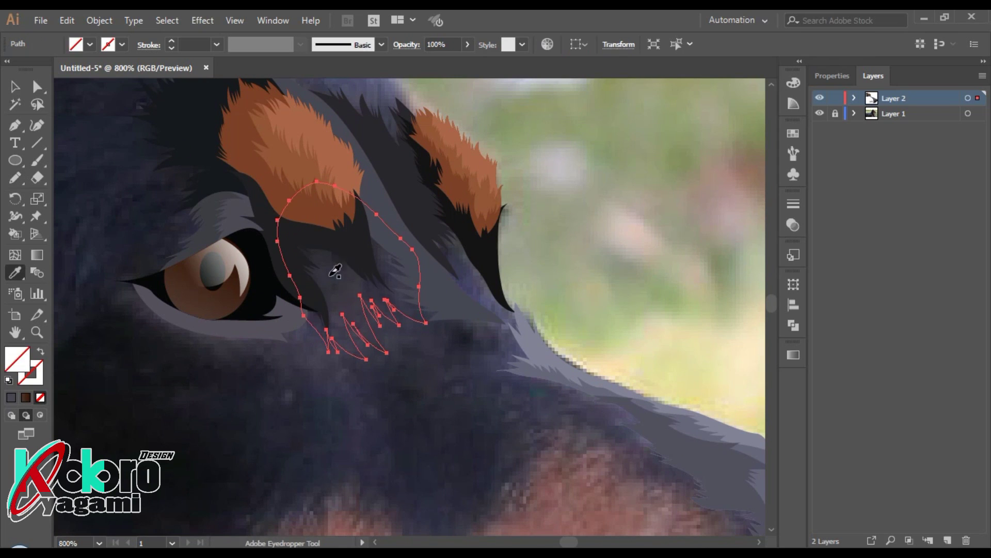
{"action": "key", "text": "i"}
{"action": "left_click", "coordinate": [361, 310]}
{"action": "key", "text": "ctrl+shift+a"}
Step: Trace a strip along the brow ridge and fill it with sampled dark grey
{"action": "key", "text": "ctrl+plus"}
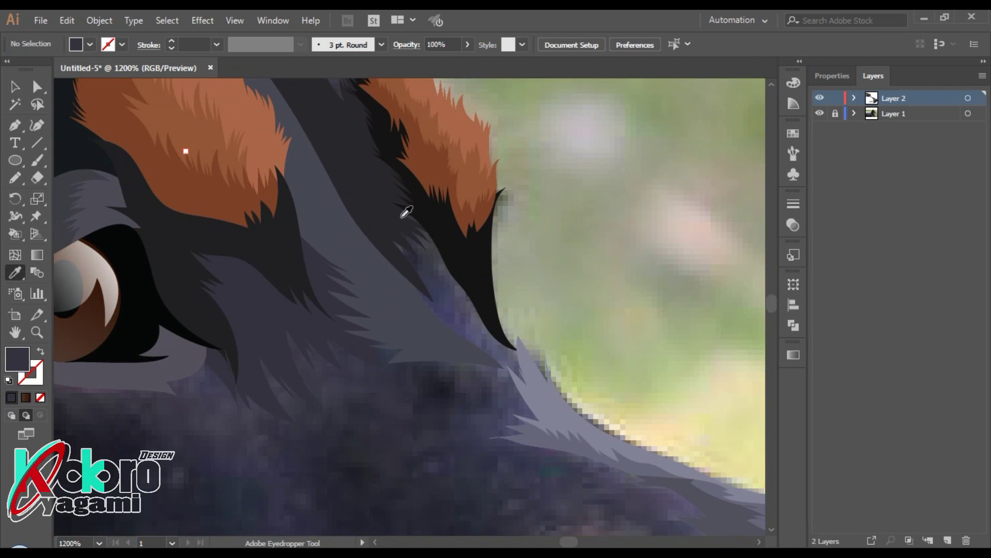
{"action": "key", "text": "n"}
{"action": "left_click_drag", "start_coordinate": [361, 210], "coordinate": [516, 376]}
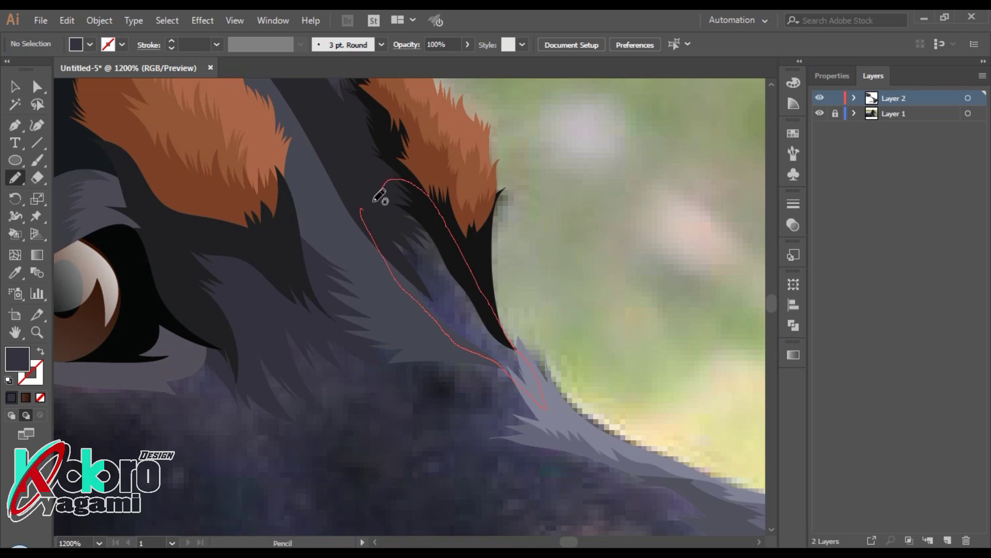
{"action": "left_click_drag", "start_coordinate": [373, 201], "coordinate": [364, 215]}
{"action": "key", "text": "i"}
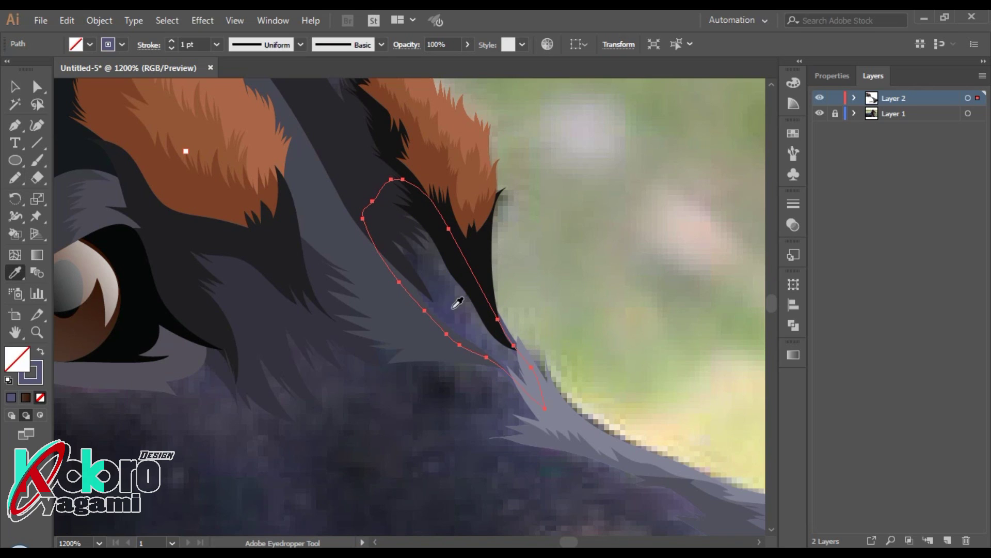
{"action": "left_click", "coordinate": [455, 305]}
Step: Give the strip a jagged fur edge and set its fill to darker grey 38383F
{"action": "key", "text": "n"}
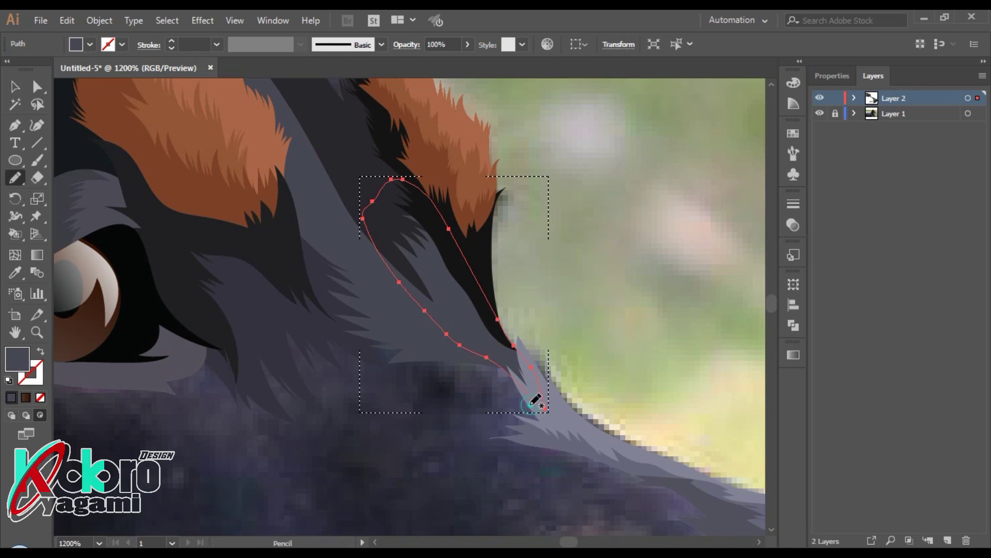
{"action": "left_click_drag", "start_coordinate": [430, 249], "coordinate": [537, 392]}
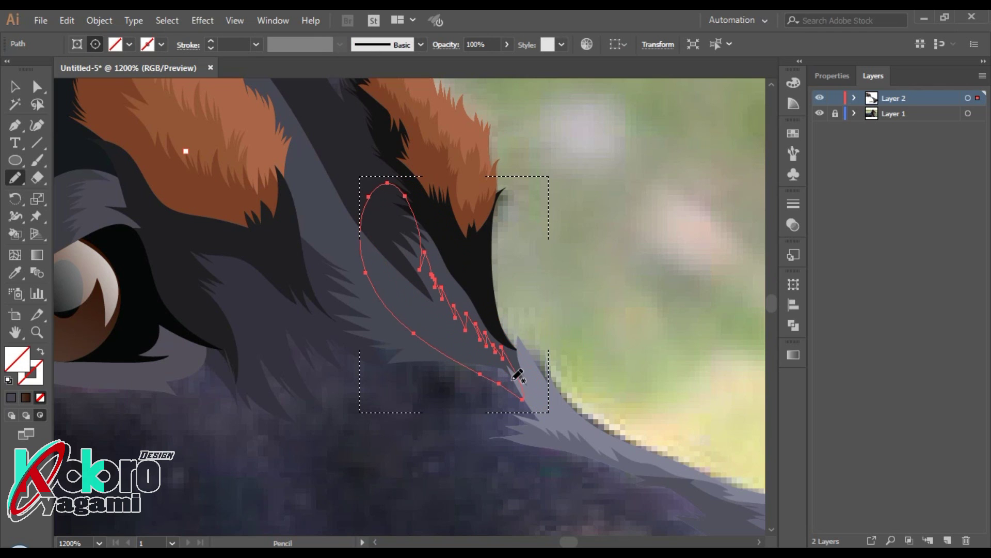
{"action": "key", "text": "i"}
{"action": "double_click", "coordinate": [17, 359]}
{"action": "left_click", "coordinate": [325, 325]}
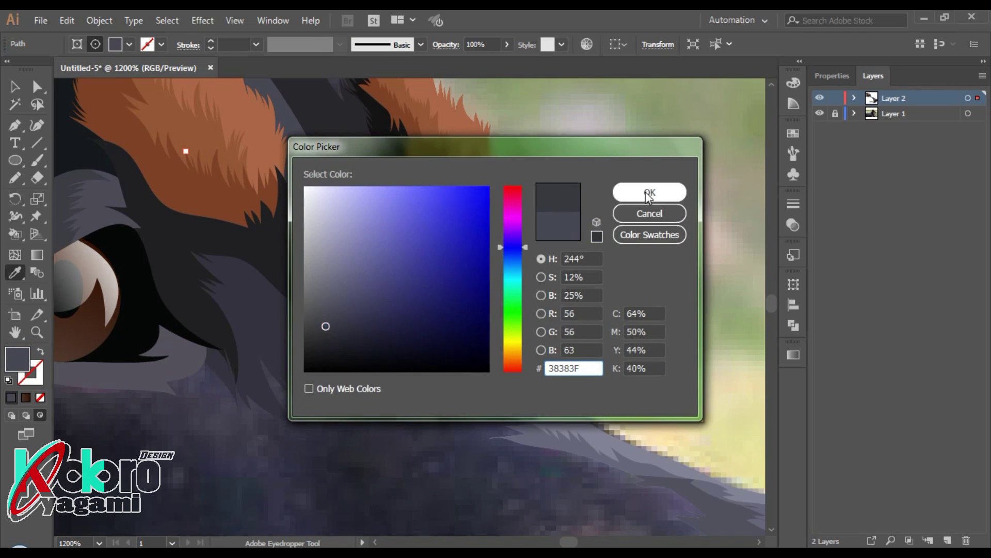
{"action": "left_click", "coordinate": [649, 193]}
{"action": "key", "text": "ctrl+shift+a"}
{"action": "scroll", "coordinate": [648, 201], "scroll_direction": "down", "scroll_amount": 2}
{"action": "scroll", "coordinate": [640, 206], "scroll_direction": "down", "scroll_amount": 2}
Step: Outline the forehead from the eye corner with a zigzag fur edge, restoring an undone stroke
{"action": "scroll", "coordinate": [394, 270], "scroll_direction": "up", "scroll_amount": 1}
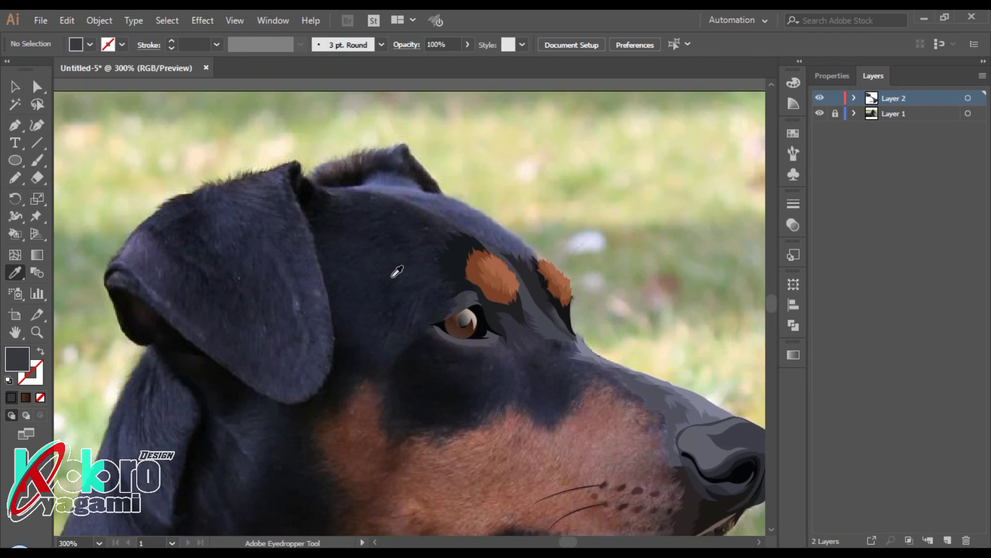
{"action": "scroll", "coordinate": [476, 259], "scroll_direction": "up", "scroll_amount": 1}
{"action": "scroll", "coordinate": [488, 274], "scroll_direction": "up", "scroll_amount": 1}
{"action": "key", "text": "n"}
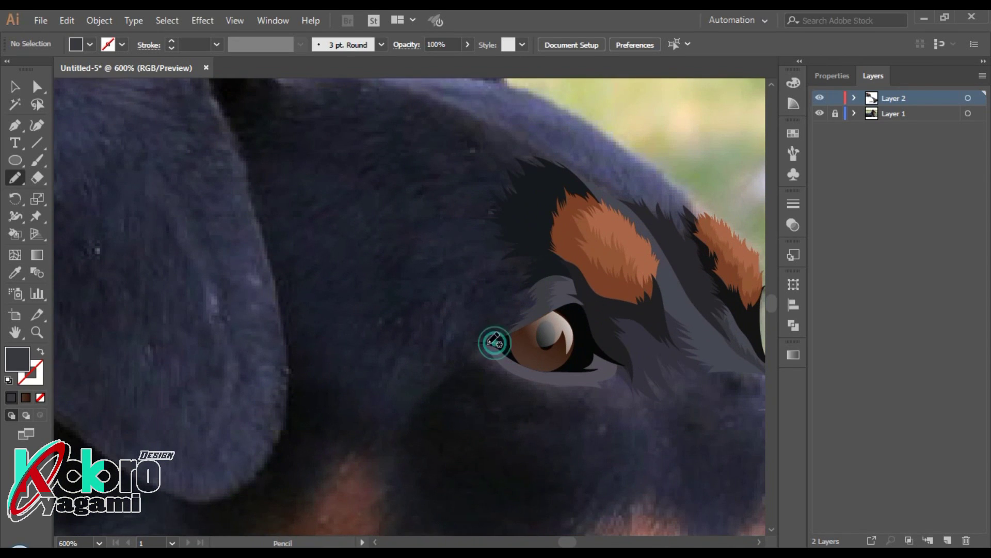
{"action": "left_click_drag", "start_coordinate": [493, 343], "coordinate": [438, 396]}
{"action": "left_click_drag", "start_coordinate": [397, 428], "coordinate": [393, 433]}
{"action": "left_click_drag", "start_coordinate": [390, 421], "coordinate": [353, 394]}
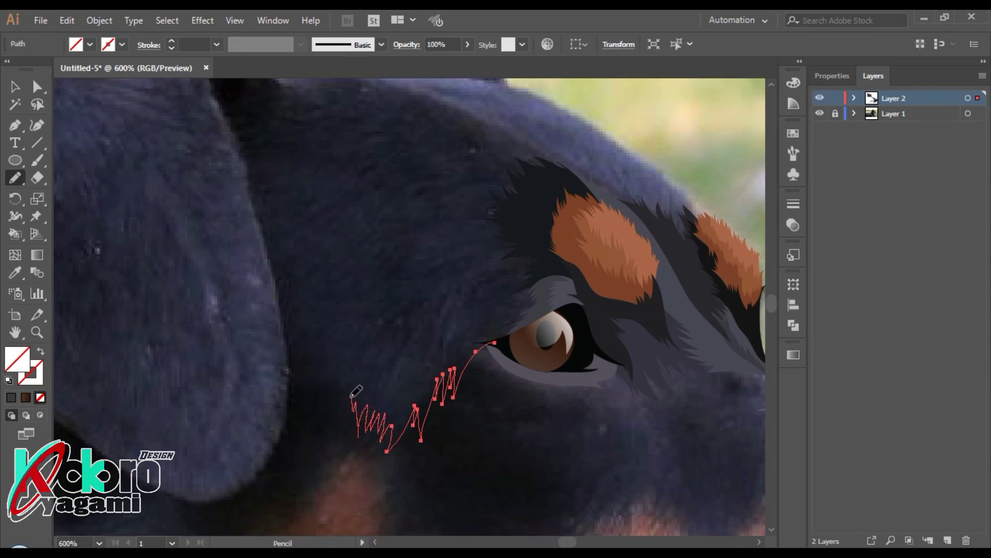
{"action": "key", "text": "a"}
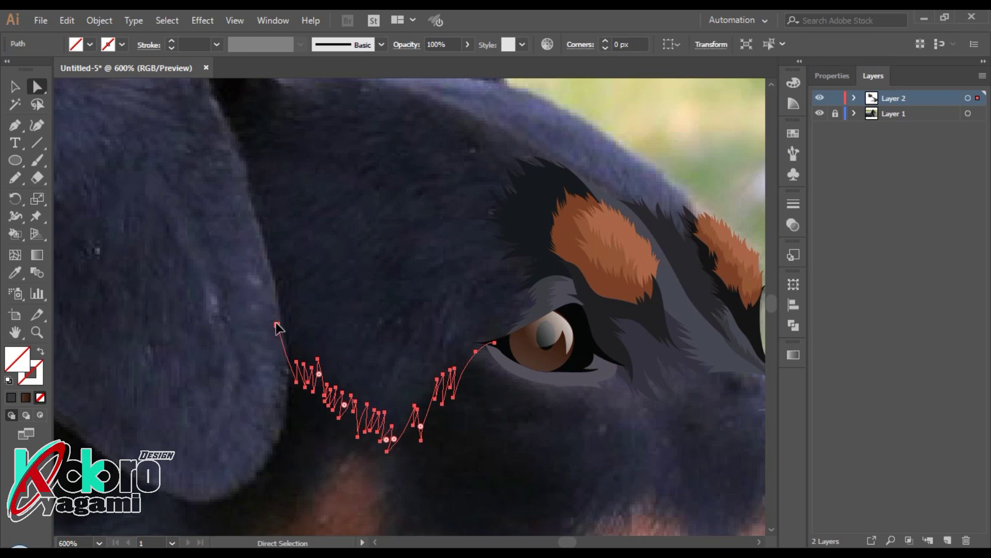
{"action": "key", "text": "Delete"}
{"action": "right_click", "coordinate": [338, 361]}
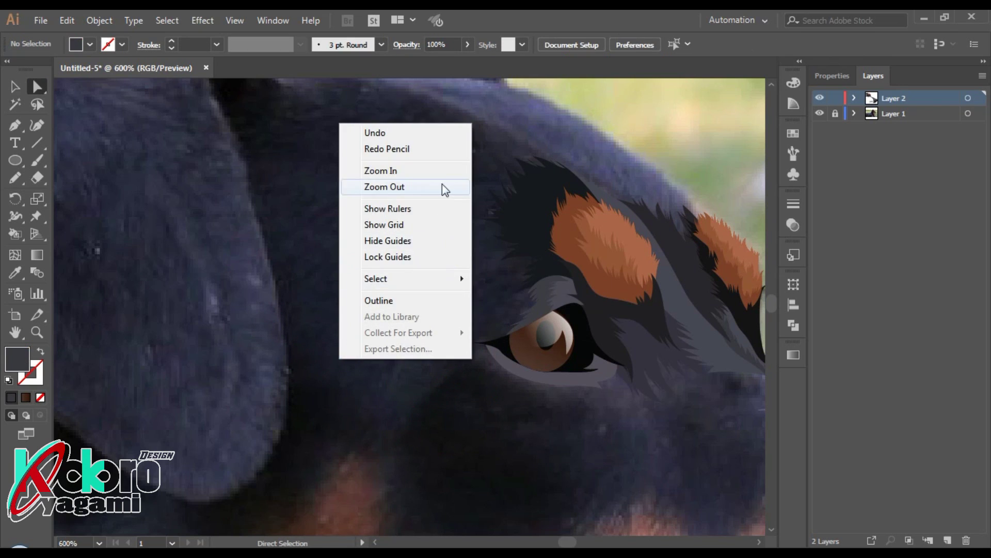
{"action": "left_click", "coordinate": [361, 149]}
{"action": "key", "text": "n"}
{"action": "left_click", "coordinate": [390, 426]}
{"action": "left_click_drag", "start_coordinate": [383, 450], "coordinate": [342, 405]}
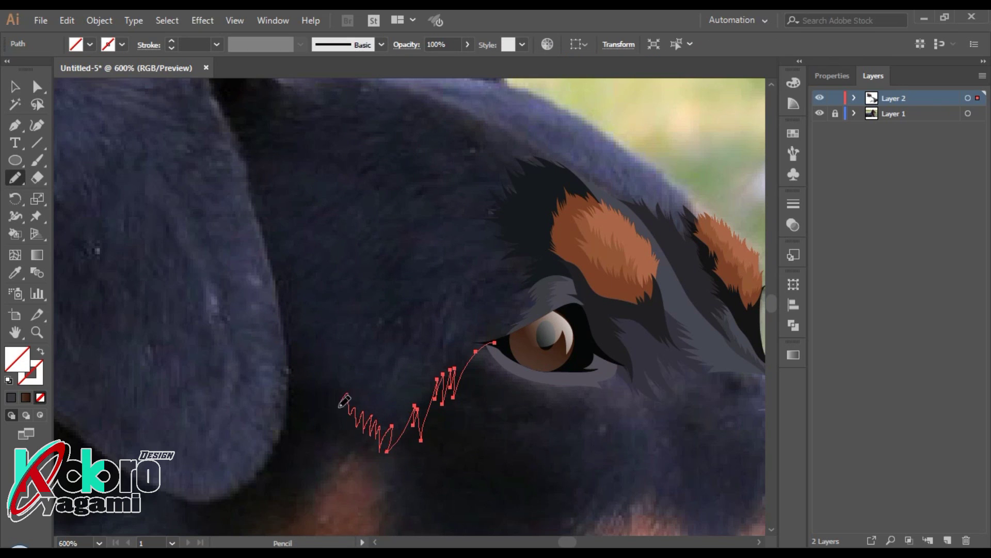
Step: Extend the outline with Pen anchors up the ear's edge, curving to the ear's top
{"action": "key", "text": "p"}
{"action": "left_click", "coordinate": [288, 372]}
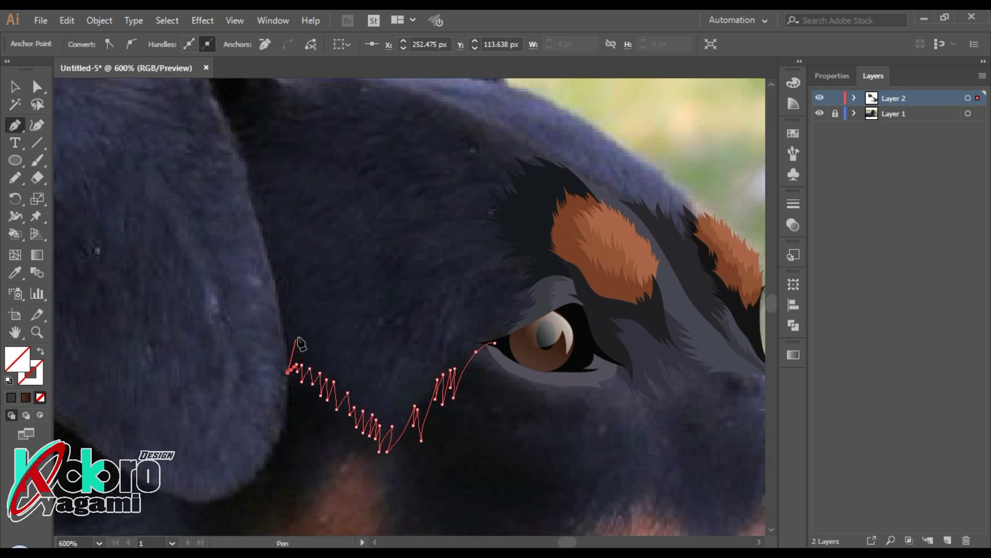
{"action": "left_click", "coordinate": [252, 189]}
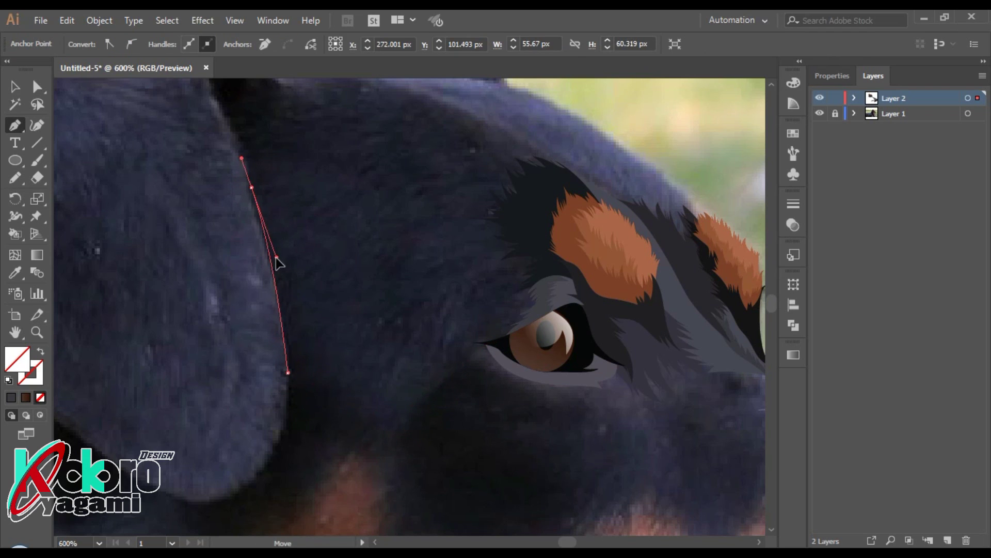
{"action": "left_click", "coordinate": [277, 261]}
{"action": "left_click", "coordinate": [252, 186]}
{"action": "scroll", "coordinate": [251, 186], "scroll_direction": "up", "scroll_amount": 3}
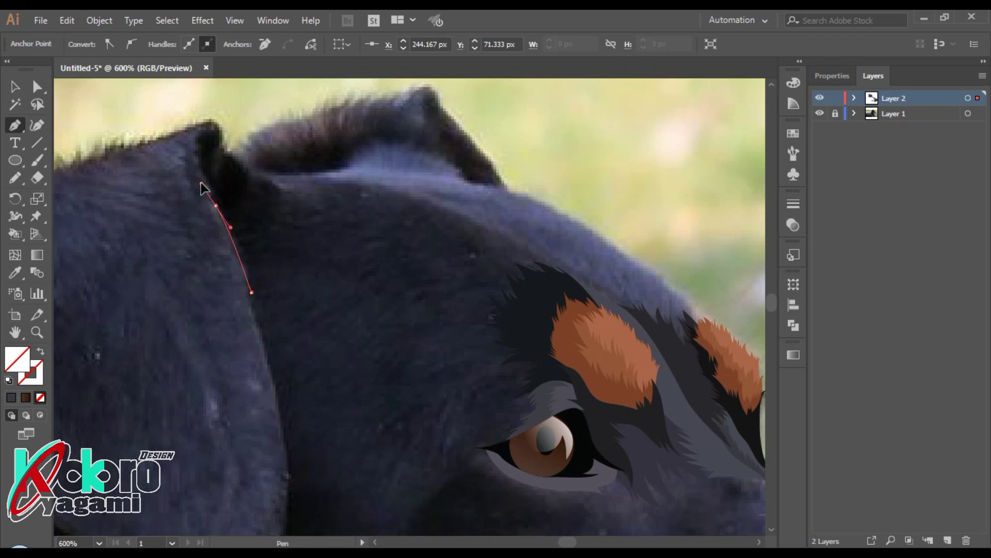
{"action": "left_click_drag", "start_coordinate": [215, 205], "coordinate": [266, 240]}
Step: Add a zigzag edge at the ear's top, close the shape at the eye, and fill it dark navy
{"action": "key", "text": "n"}
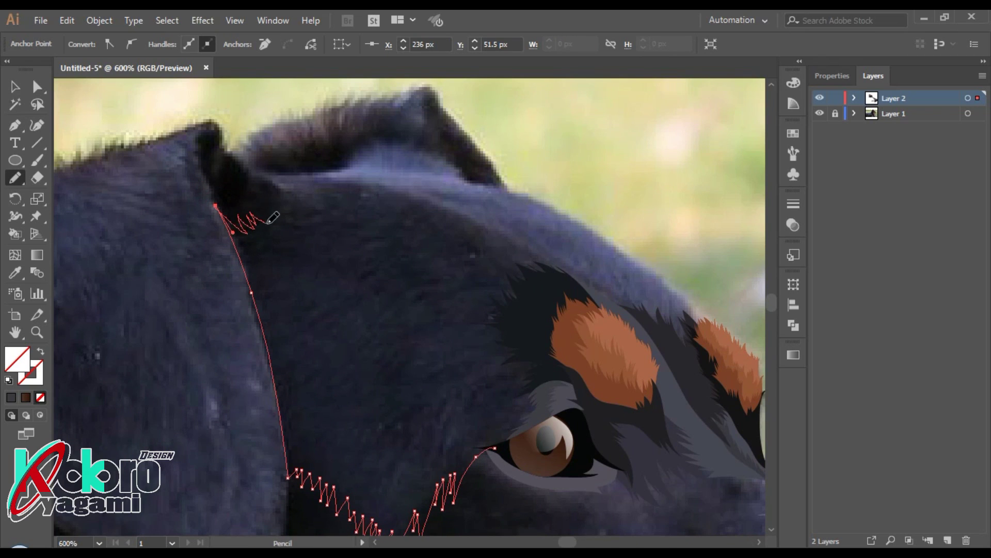
{"action": "left_click_drag", "start_coordinate": [344, 184], "coordinate": [348, 185]}
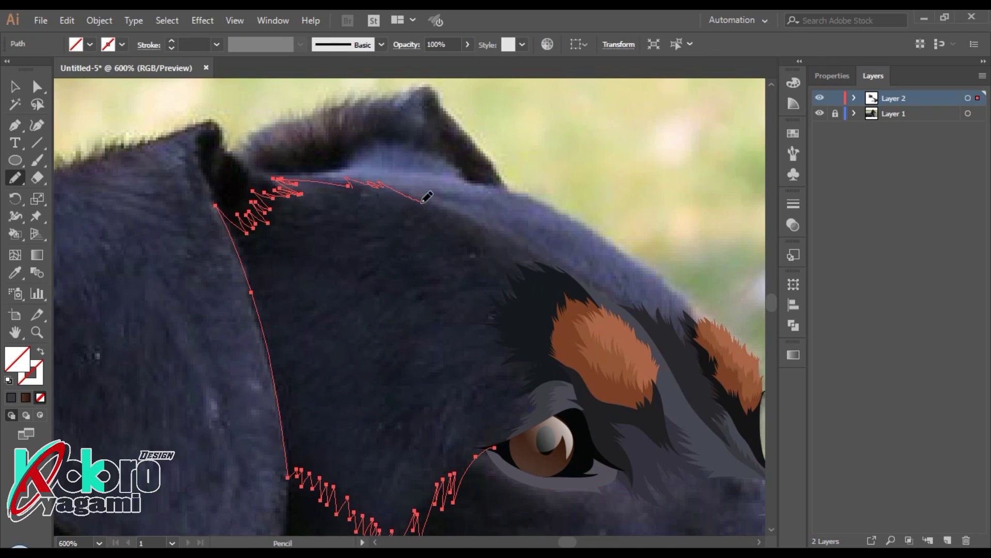
{"action": "left_click_drag", "start_coordinate": [564, 424], "coordinate": [494, 447]}
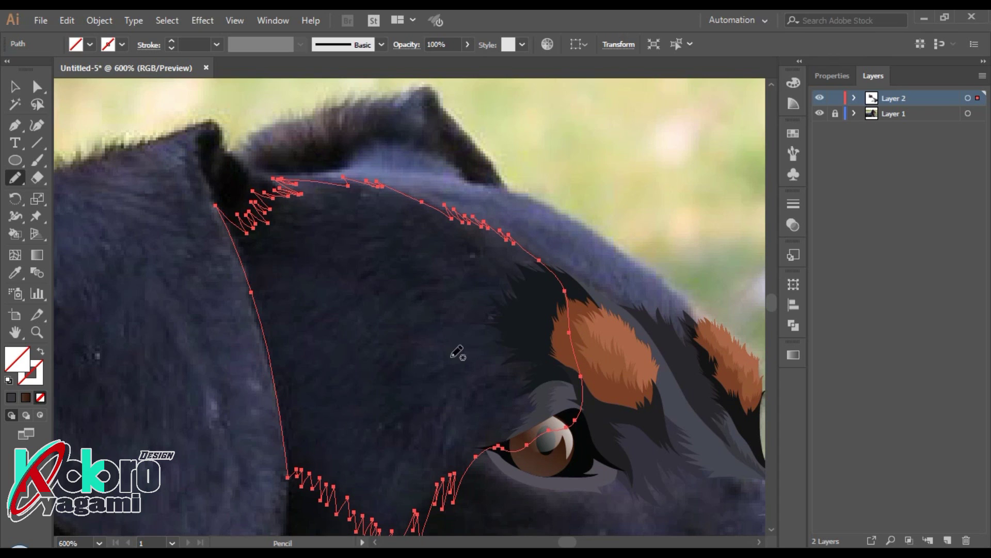
{"action": "key", "text": "i"}
{"action": "left_click", "coordinate": [470, 343]}
Step: Draw a fur shadow along the ear's edge inside the forehead shape, filled darker navy
{"action": "key", "text": "ctrl+0"}
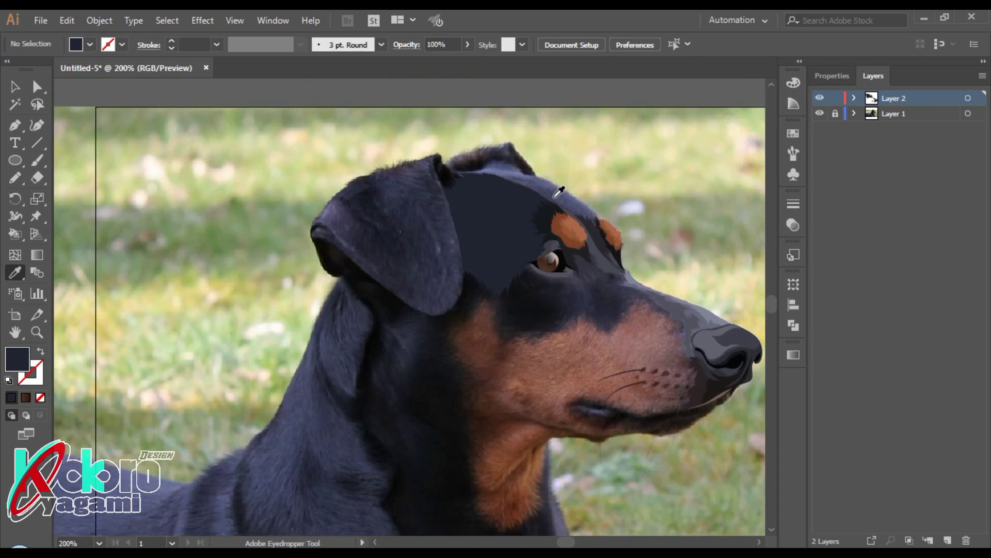
{"action": "key", "text": "ctrl+plus"}
{"action": "key", "text": "ctrl+plus"}
{"action": "key", "text": "ctrl+plus"}
{"action": "key", "text": "shift+x"}
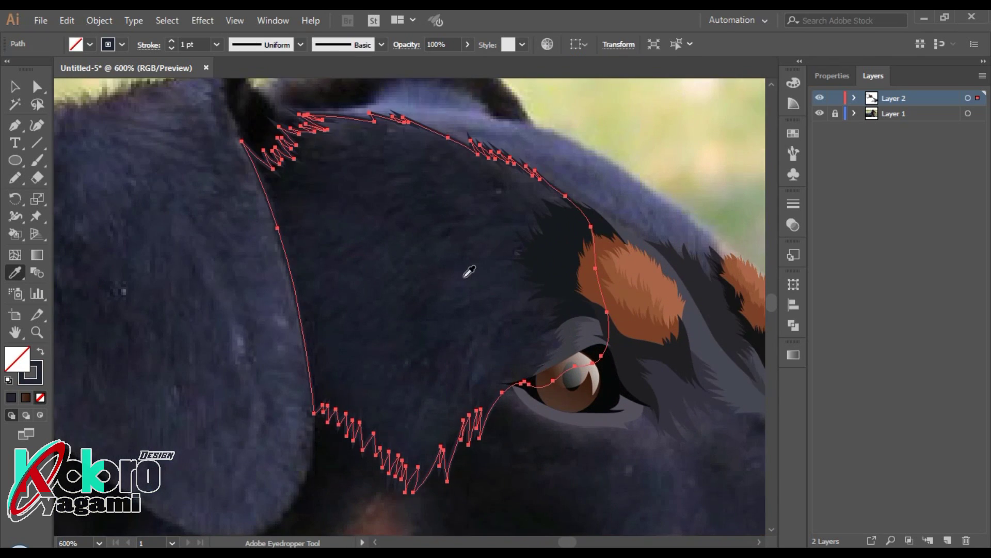
{"action": "key", "text": "shift+d"}
{"action": "key", "text": "shift+d"}
{"action": "key", "text": "ctrl+plus"}
{"action": "key", "text": "n"}
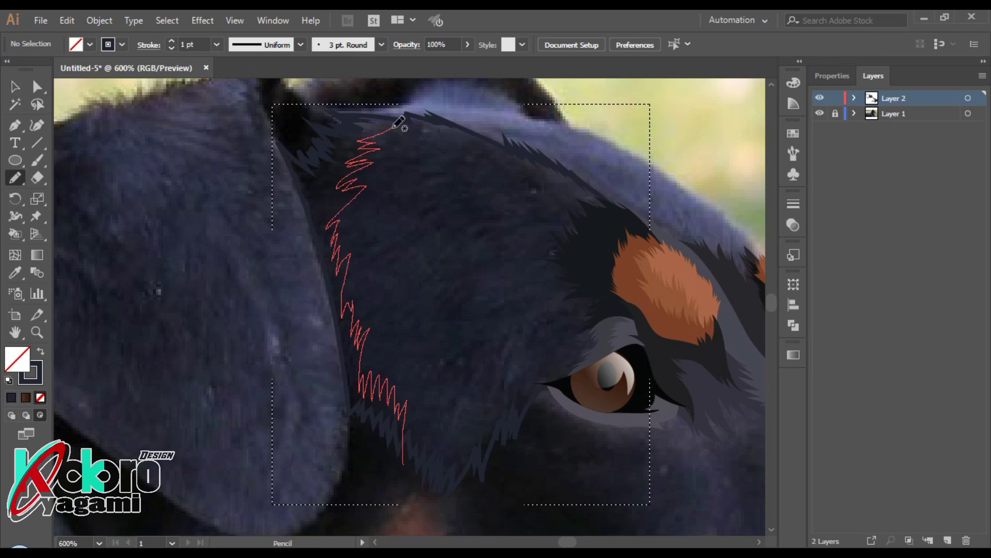
{"action": "mouse_move", "coordinate": [398, 123]}
{"action": "left_mouse_down"}
{"action": "mouse_move", "coordinate": [343, 454]}
{"action": "mouse_move", "coordinate": [403, 458]}
{"action": "left_mouse_up"}
{"action": "key", "text": "i"}
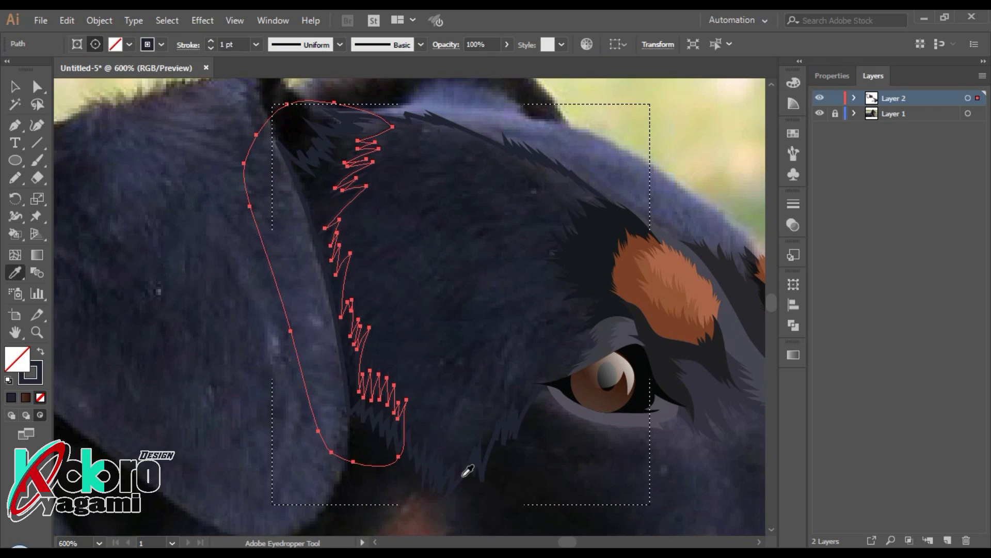
{"action": "left_click", "coordinate": [412, 320]}
{"action": "double_click", "coordinate": [14, 354]}
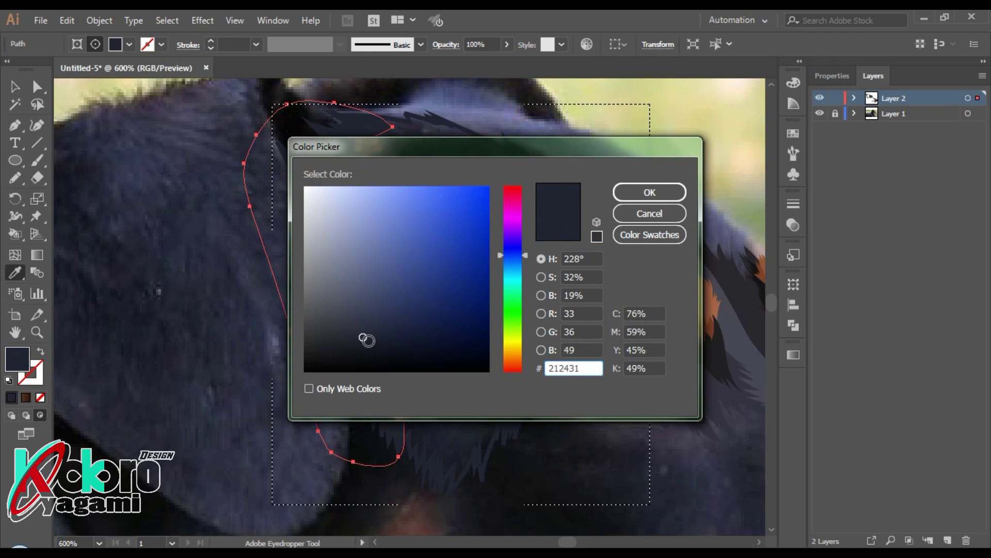
{"action": "left_click", "coordinate": [365, 339]}
{"action": "key", "text": "Return"}
Step: Draw a second fur shadow down the forehead with a #212431 navy fill
{"action": "left_click_drag", "start_coordinate": [486, 282], "coordinate": [450, 316]}
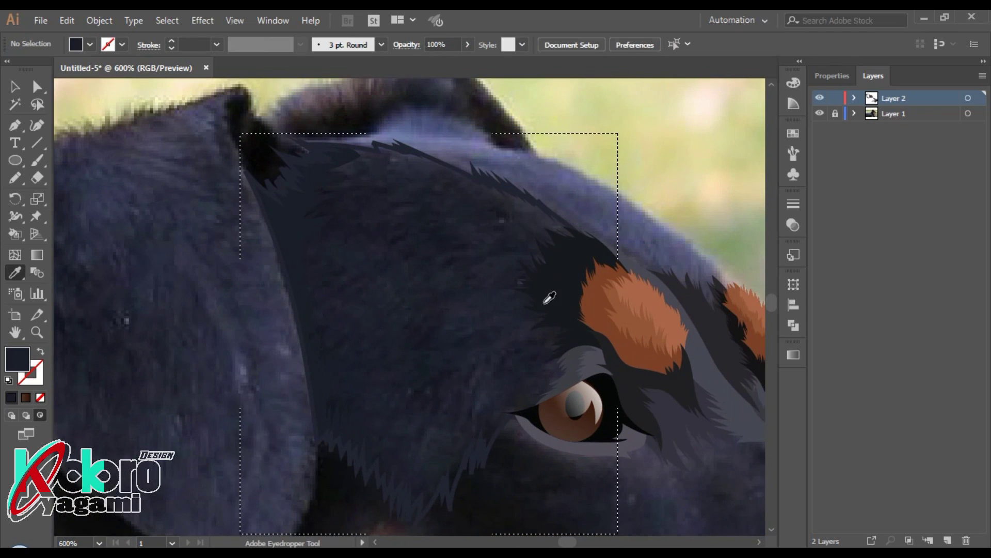
{"action": "key", "text": "n"}
{"action": "mouse_move", "coordinate": [410, 529]}
{"action": "left_mouse_down"}
{"action": "mouse_move", "coordinate": [466, 245]}
{"action": "mouse_move", "coordinate": [648, 329]}
{"action": "mouse_move", "coordinate": [420, 525]}
{"action": "left_mouse_up"}
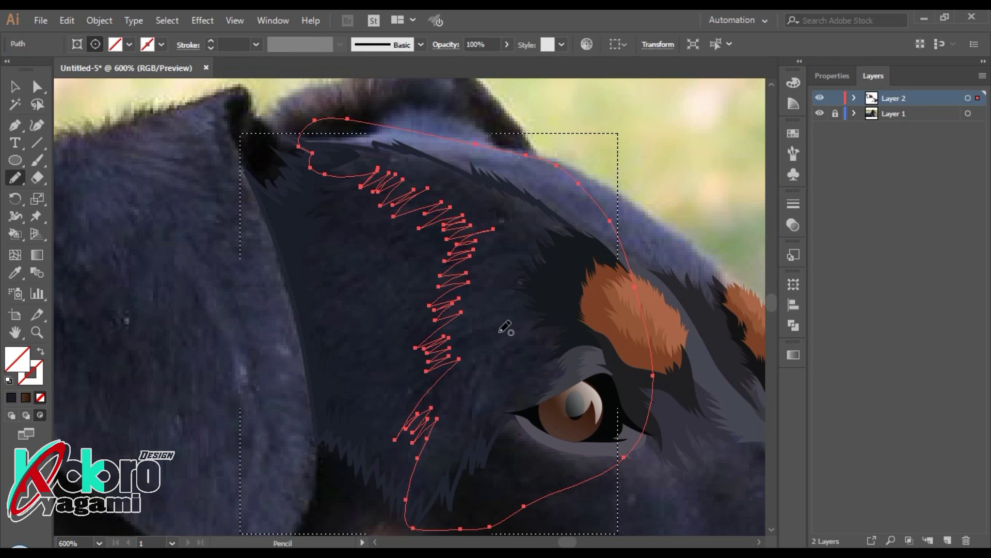
{"action": "key", "text": "i"}
{"action": "left_click", "coordinate": [489, 371]}
{"action": "double_click", "coordinate": [17, 358]}
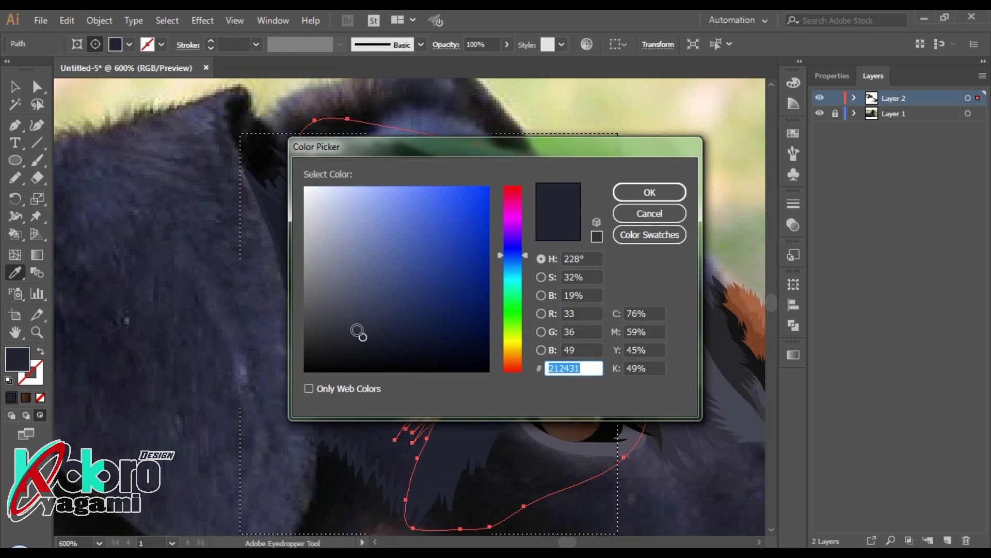
{"action": "left_click", "coordinate": [646, 193]}
{"action": "key", "text": "ctrl+shift+a"}
Step: Select the new forehead fur shape, deselect everything, and zoom out to view the head
{"action": "scroll", "coordinate": [651, 200], "scroll_direction": "down", "scroll_amount": 5}
{"action": "key", "text": "v"}
{"action": "scroll", "coordinate": [505, 279], "scroll_direction": "up", "scroll_amount": 5}
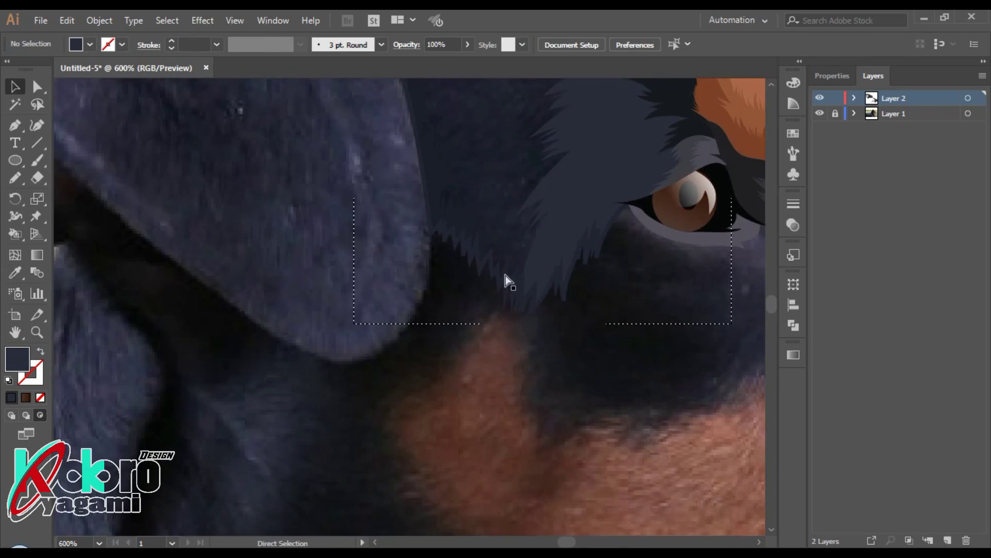
{"action": "left_click", "coordinate": [482, 310]}
{"action": "scroll", "coordinate": [522, 376], "scroll_direction": "down", "scroll_amount": 2}
{"action": "left_click", "coordinate": [522, 376]}
{"action": "scroll", "coordinate": [521, 369], "scroll_direction": "down", "scroll_amount": 2}
Step: Add a jagged slate fur shape below the eye, sent backward behind the eye artwork
{"action": "scroll", "coordinate": [523, 370], "scroll_direction": "up", "scroll_amount": 2}
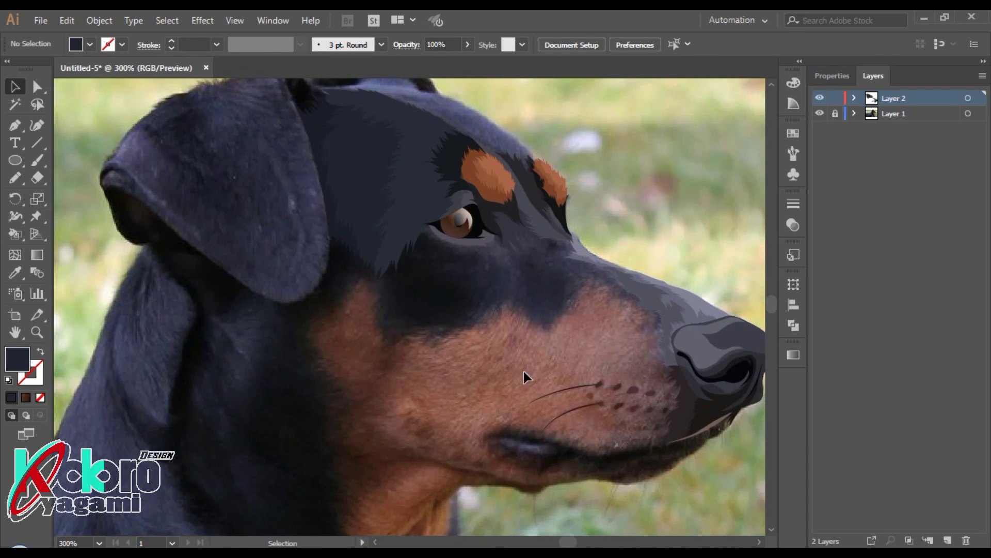
{"action": "scroll", "coordinate": [524, 370], "scroll_direction": "up", "scroll_amount": 2}
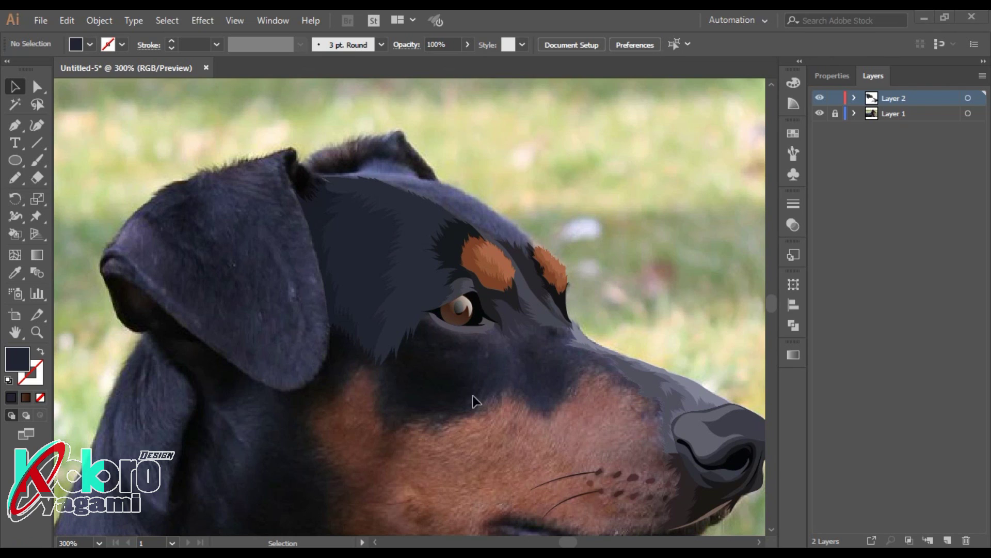
{"action": "scroll", "coordinate": [473, 396], "scroll_direction": "up", "scroll_amount": 2}
{"action": "key", "text": "n"}
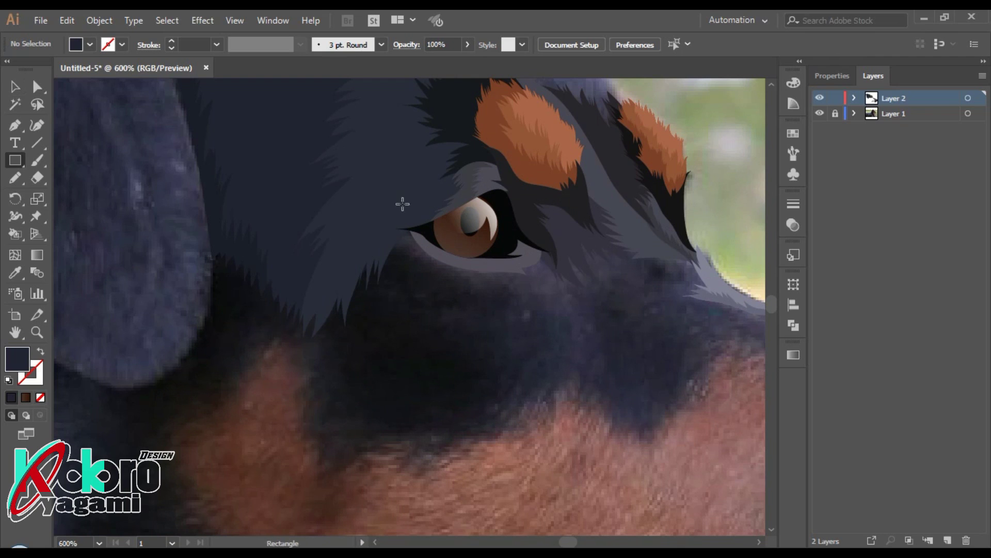
{"action": "mouse_move", "coordinate": [396, 227]}
{"action": "left_mouse_down"}
{"action": "mouse_move", "coordinate": [448, 295]}
{"action": "mouse_move", "coordinate": [492, 283]}
{"action": "mouse_move", "coordinate": [540, 368]}
{"action": "mouse_move", "coordinate": [587, 300]}
{"action": "mouse_move", "coordinate": [624, 281]}
{"action": "mouse_move", "coordinate": [397, 226]}
{"action": "left_mouse_up"}
{"action": "key", "text": "i"}
{"action": "left_click", "coordinate": [558, 282]}
{"action": "key", "text": "ctrl+shift+bracketleft"}
{"action": "key", "text": "ctrl+shift+a"}
Step: Draw a second fur shape along the lower eyelid filled with darker slate #3F3C4B
{"action": "scroll", "coordinate": [544, 349], "scroll_direction": "down", "scroll_amount": 3}
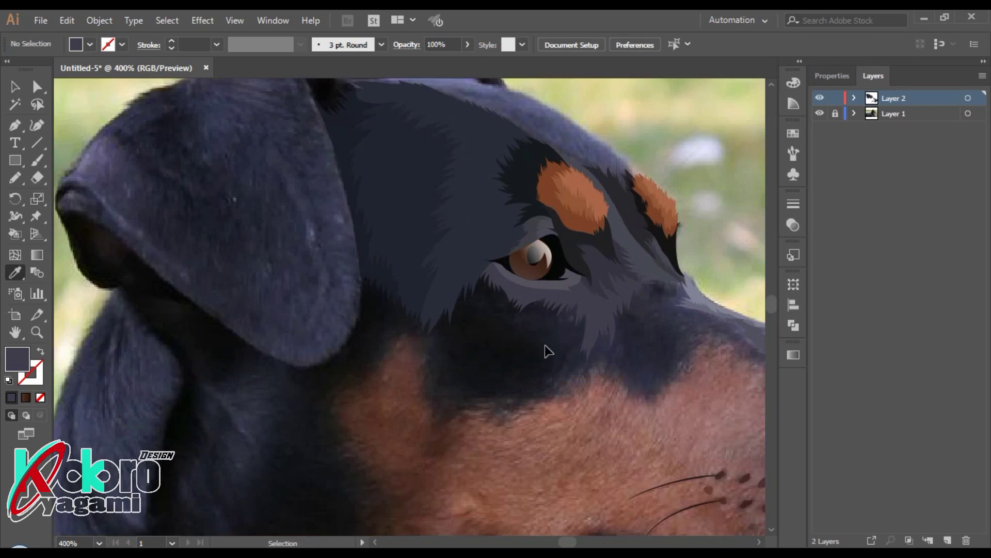
{"action": "scroll", "coordinate": [551, 352], "scroll_direction": "left", "scroll_amount": 2}
{"action": "scroll", "coordinate": [571, 398], "scroll_direction": "up", "scroll_amount": 4}
{"action": "key", "text": "n"}
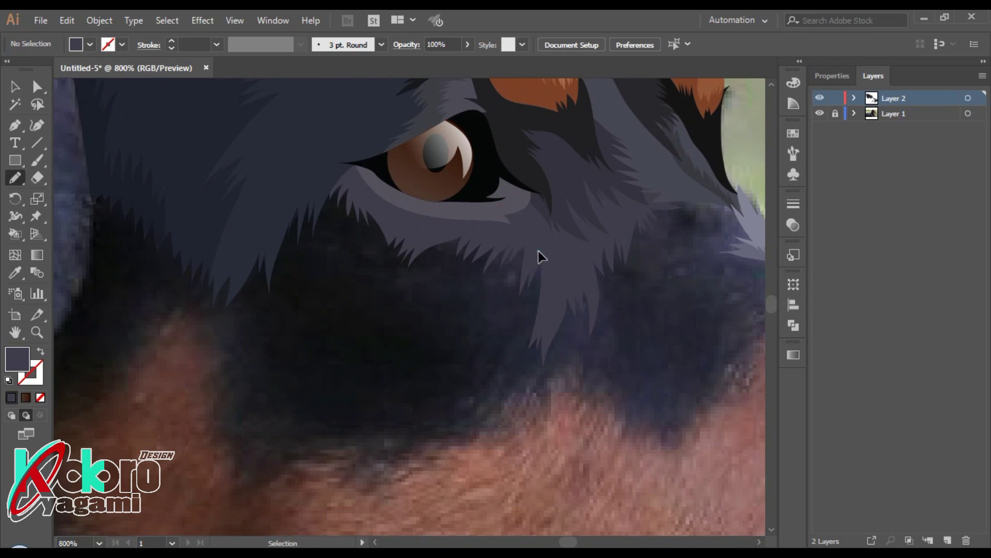
{"action": "left_click", "coordinate": [538, 251], "text": "ctrl"}
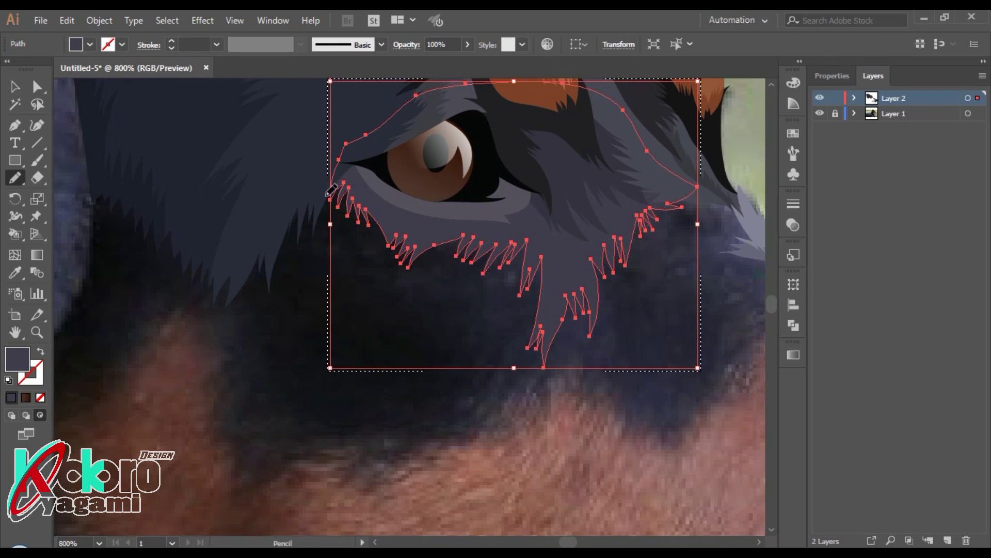
{"action": "left_click_drag", "start_coordinate": [327, 195], "coordinate": [373, 197]}
{"action": "mouse_move", "coordinate": [415, 226]}
{"action": "left_mouse_down"}
{"action": "mouse_move", "coordinate": [496, 226]}
{"action": "mouse_move", "coordinate": [580, 248]}
{"action": "mouse_move", "coordinate": [626, 215]}
{"action": "mouse_move", "coordinate": [697, 248]}
{"action": "mouse_move", "coordinate": [332, 221]}
{"action": "left_mouse_up"}
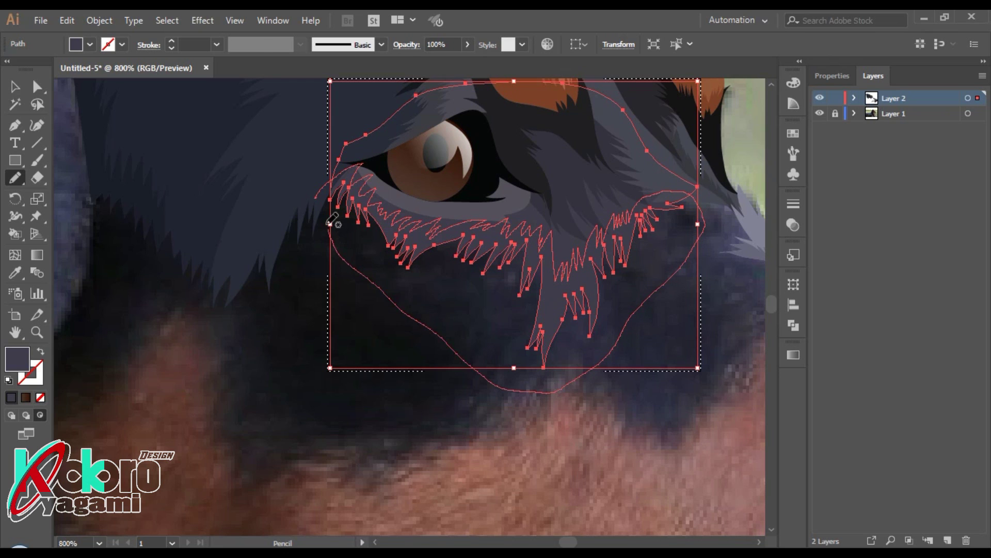
{"action": "key", "text": "i"}
{"action": "left_click", "coordinate": [551, 303]}
{"action": "double_click", "coordinate": [18, 359]}
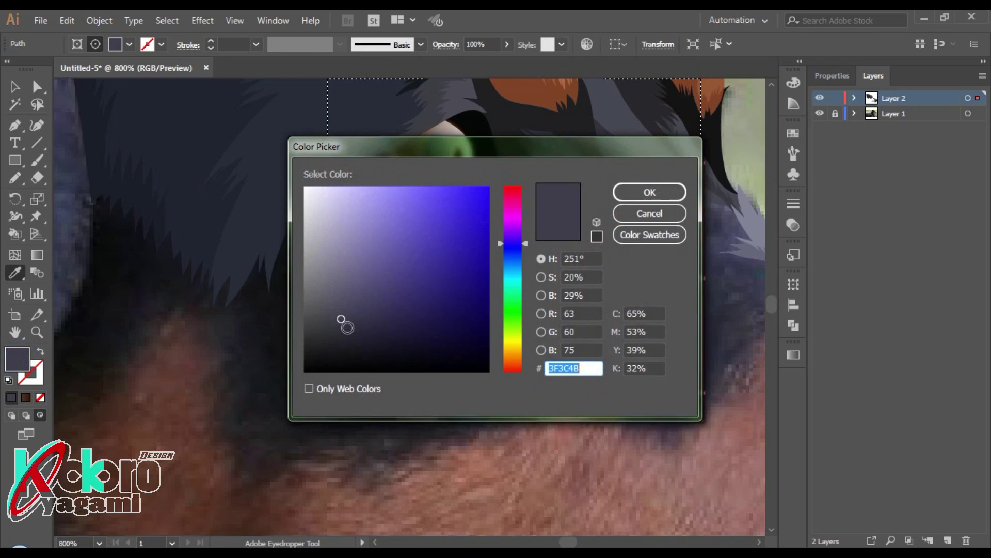
{"action": "left_click", "coordinate": [343, 326]}
{"action": "left_click", "coordinate": [649, 192]}
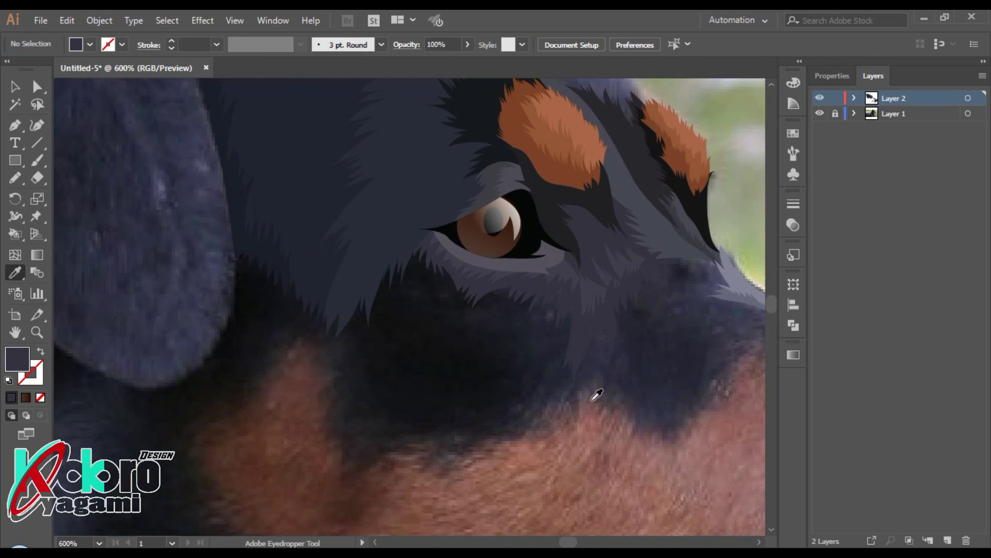
Step: Draw a closed zigzag fur shape below the eye and fill it with a sampled near-black
{"action": "scroll", "coordinate": [593, 367], "scroll_direction": "down", "scroll_amount": 2}
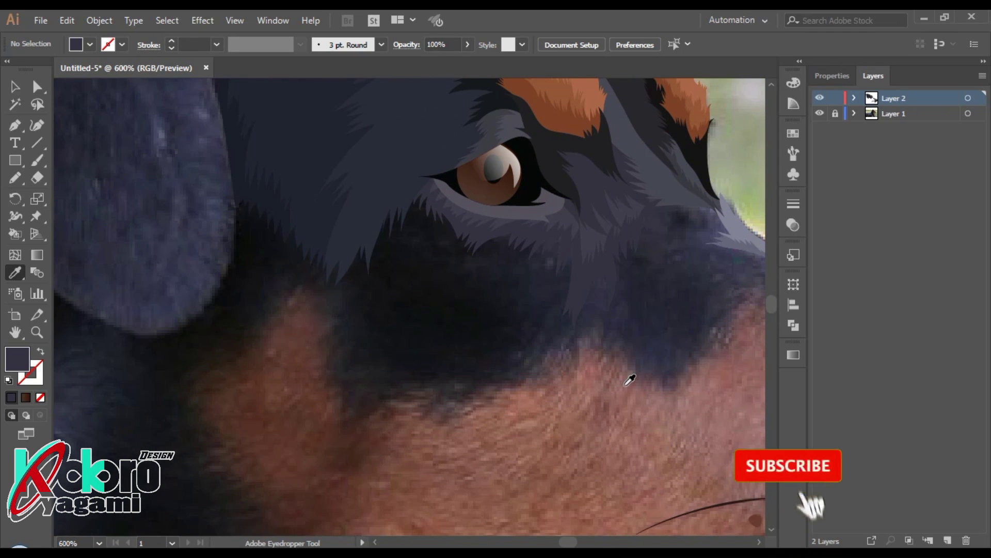
{"action": "key", "text": "n"}
{"action": "mouse_move", "coordinate": [495, 227]}
{"action": "left_mouse_down"}
{"action": "mouse_move", "coordinate": [460, 265]}
{"action": "mouse_move", "coordinate": [491, 310]}
{"action": "mouse_move", "coordinate": [526, 321]}
{"action": "mouse_move", "coordinate": [543, 353]}
{"action": "mouse_move", "coordinate": [625, 345]}
{"action": "left_mouse_up"}
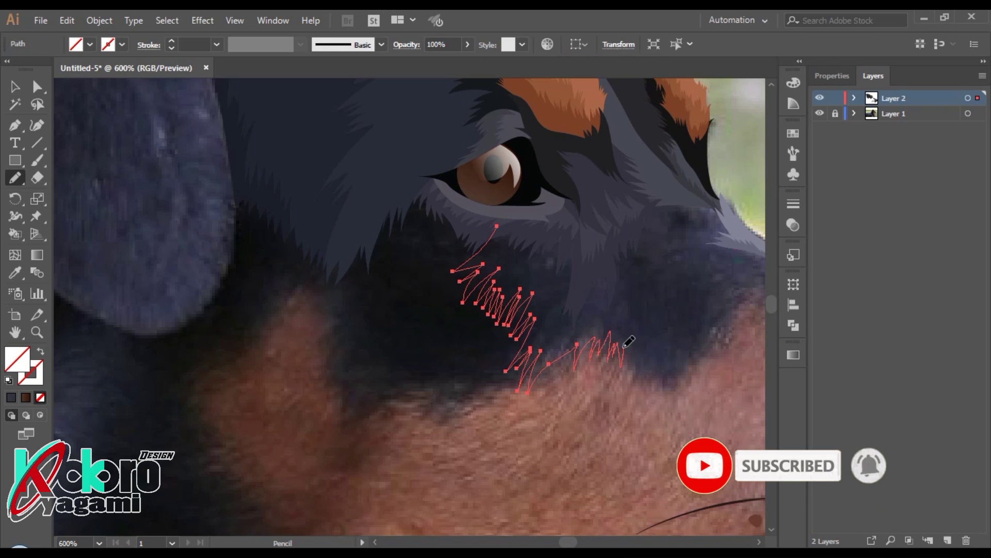
{"action": "mouse_move", "coordinate": [663, 310]}
{"action": "left_mouse_down"}
{"action": "mouse_move", "coordinate": [635, 283]}
{"action": "mouse_move", "coordinate": [637, 250]}
{"action": "mouse_move", "coordinate": [497, 226]}
{"action": "left_mouse_up"}
{"action": "key", "text": "i"}
{"action": "left_click", "coordinate": [619, 181]}
{"action": "key", "text": "ctrl+shift+a"}
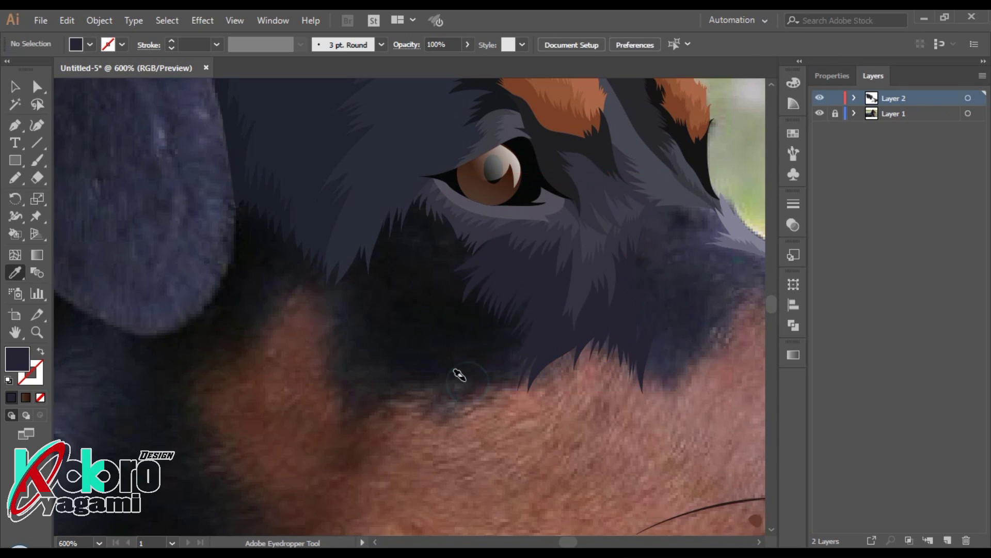
{"action": "key", "text": "ctrl+minus"}
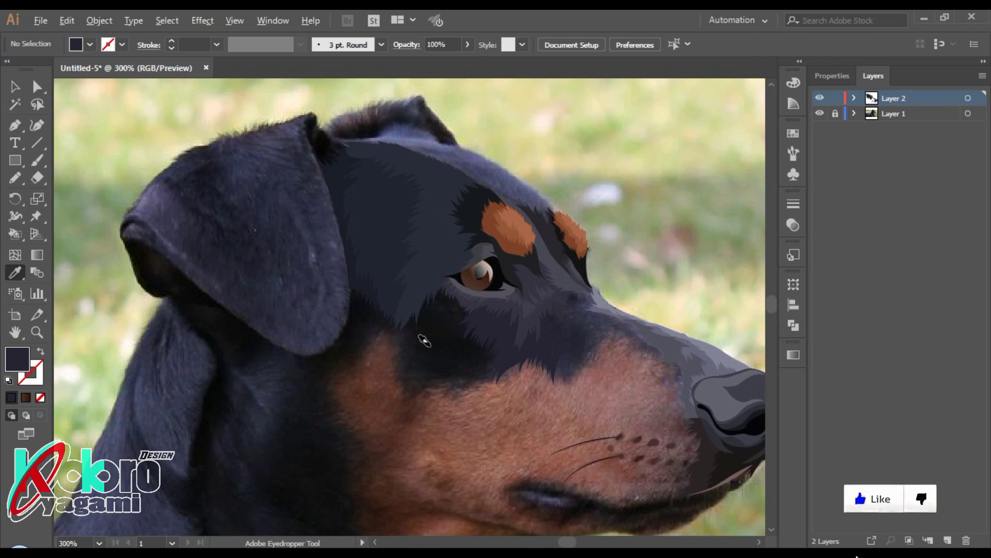
Step: Add another dark fur shape on the cheek, placed behind the slate fur
{"action": "scroll", "coordinate": [424, 340], "scroll_direction": "up", "scroll_amount": 2, "text": "alt"}
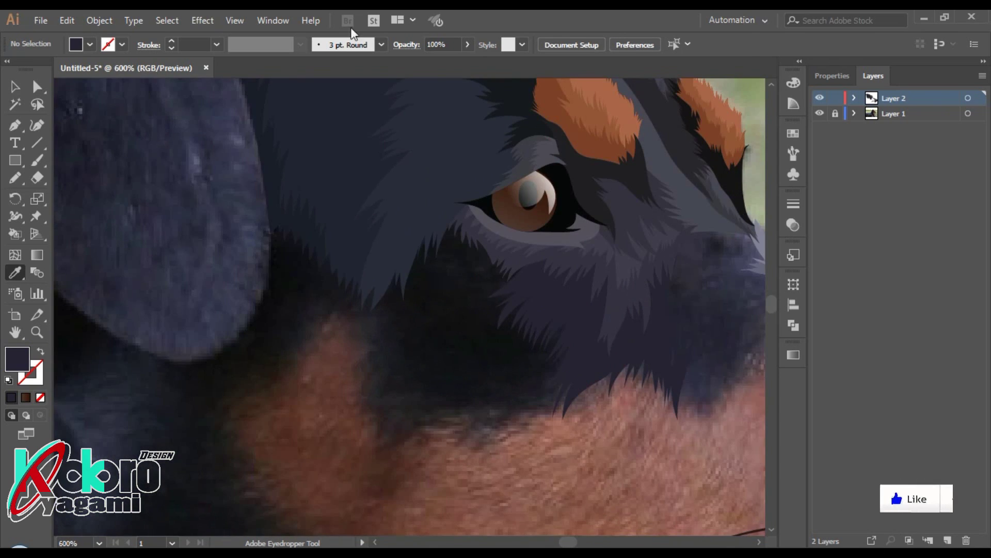
{"action": "key", "text": "n"}
{"action": "mouse_move", "coordinate": [383, 280]}
{"action": "left_mouse_down"}
{"action": "mouse_move", "coordinate": [398, 298]}
{"action": "mouse_move", "coordinate": [424, 402]}
{"action": "mouse_move", "coordinate": [390, 269]}
{"action": "left_mouse_up"}
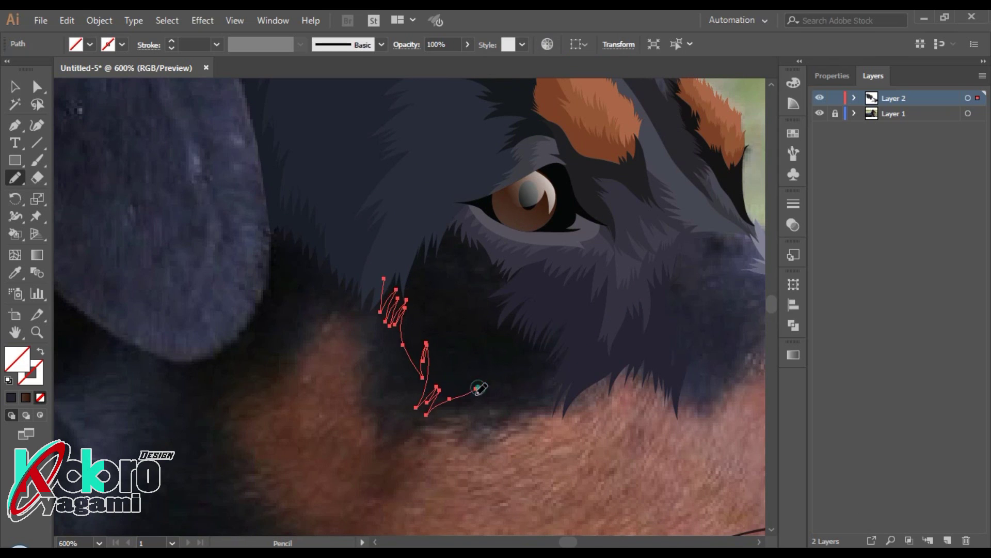
{"action": "key", "text": "i"}
{"action": "left_click", "coordinate": [506, 261]}
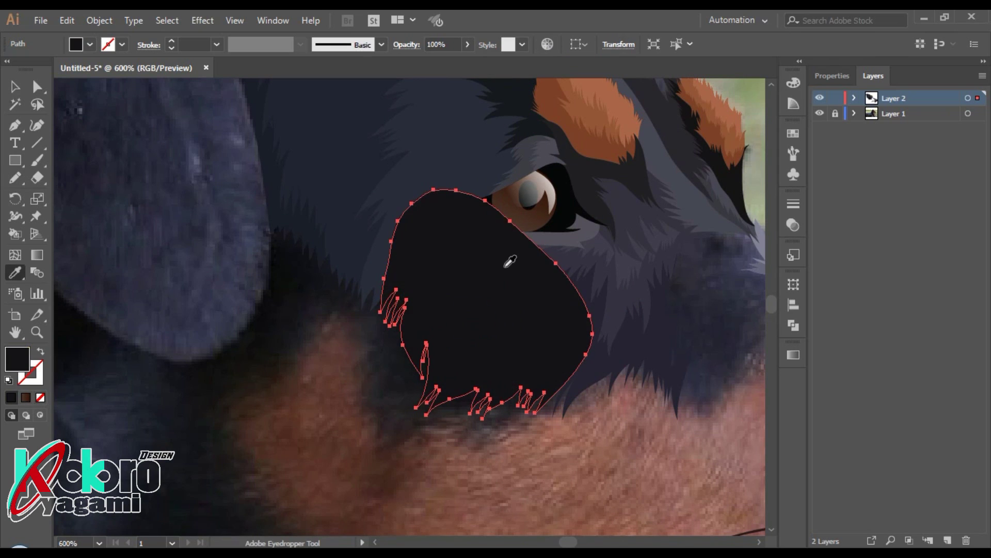
{"action": "left_click", "coordinate": [526, 148]}
{"action": "key", "text": "ctrl+shift+a"}
{"action": "scroll", "coordinate": [371, 382], "scroll_direction": "down", "scroll_amount": 2, "text": "alt"}
{"action": "scroll", "coordinate": [389, 381], "scroll_direction": "up", "scroll_amount": 2, "text": "alt"}
{"action": "key", "text": "ctrl+z"}
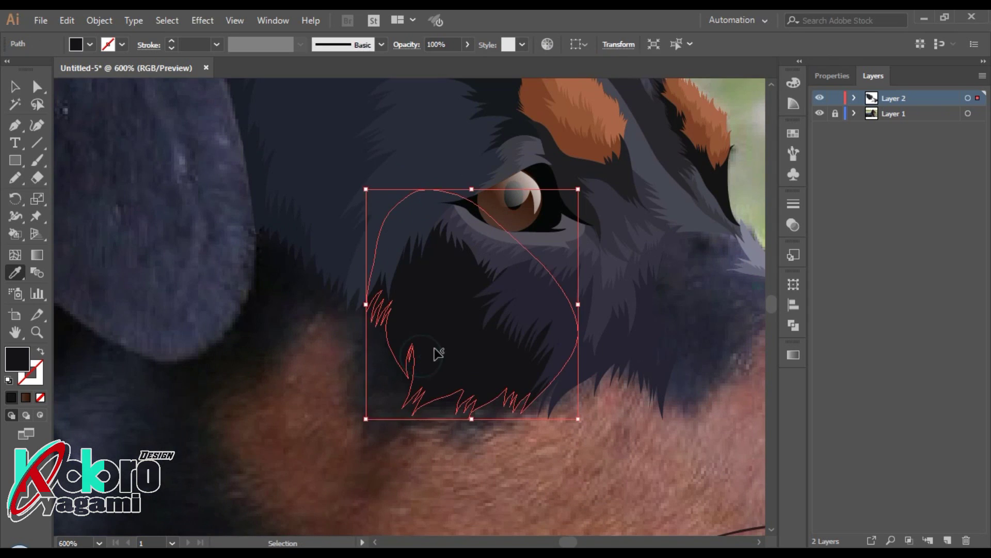
{"action": "key", "text": "ctrl+z"}
{"action": "key", "text": "ctrl+shift+z"}
{"action": "key", "text": "ctrl+shift+a"}
Step: Draw a near-black zigzag fur shape along the cheek down to the tan muzzle
{"action": "scroll", "coordinate": [295, 385], "scroll_direction": "left", "scroll_amount": 1}
{"action": "key", "text": "n"}
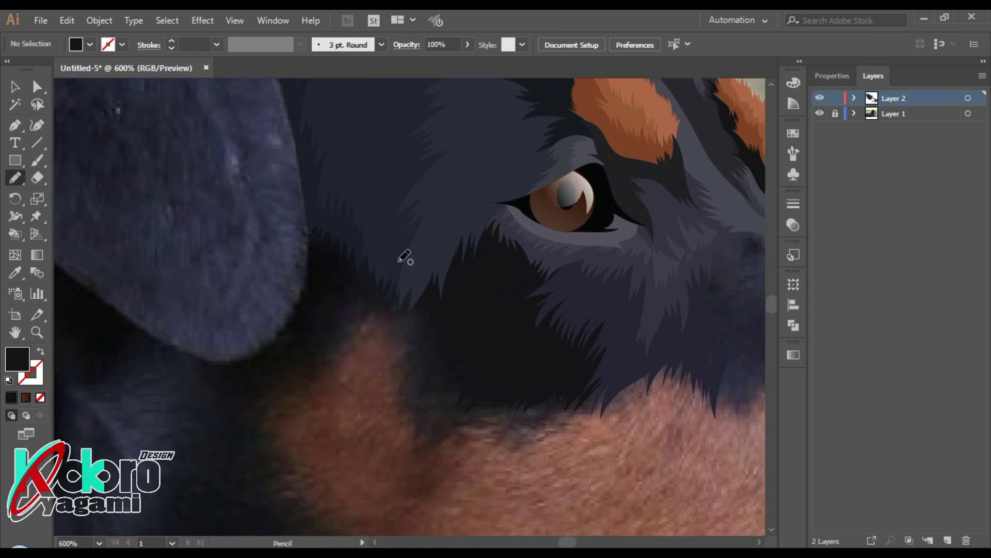
{"action": "mouse_move", "coordinate": [396, 267]}
{"action": "left_mouse_down"}
{"action": "mouse_move", "coordinate": [394, 373]}
{"action": "mouse_move", "coordinate": [420, 483]}
{"action": "mouse_move", "coordinate": [519, 408]}
{"action": "left_mouse_up"}
{"action": "mouse_move", "coordinate": [511, 468]}
{"action": "left_mouse_down"}
{"action": "mouse_move", "coordinate": [554, 409]}
{"action": "mouse_move", "coordinate": [453, 277]}
{"action": "mouse_move", "coordinate": [398, 268]}
{"action": "left_mouse_up"}
{"action": "key", "text": "i"}
{"action": "left_click", "coordinate": [467, 314]}
{"action": "key", "text": "ctrl+shift+a"}
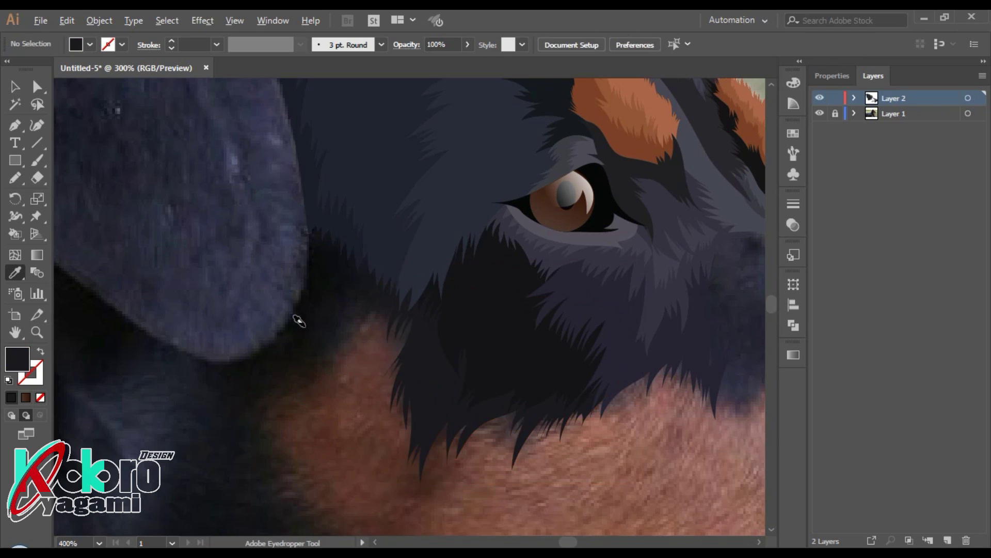
{"action": "key", "text": "ctrl+minus"}
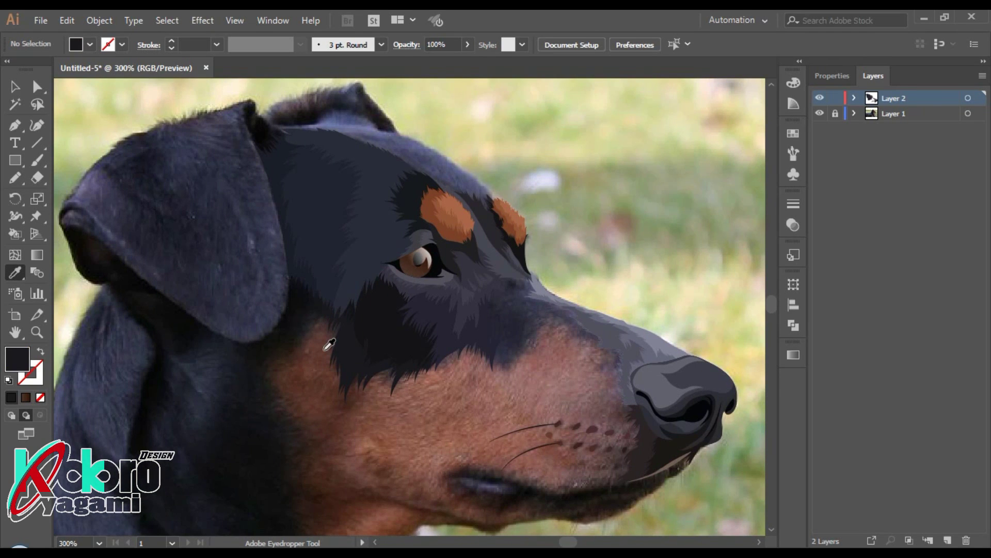
Step: Pencil a zigzag fur shape along the upper muzzle and fill it with sampled grey
{"action": "key", "text": "ctrl+plus"}
{"action": "key", "text": "ctrl+plus"}
{"action": "key", "text": "n"}
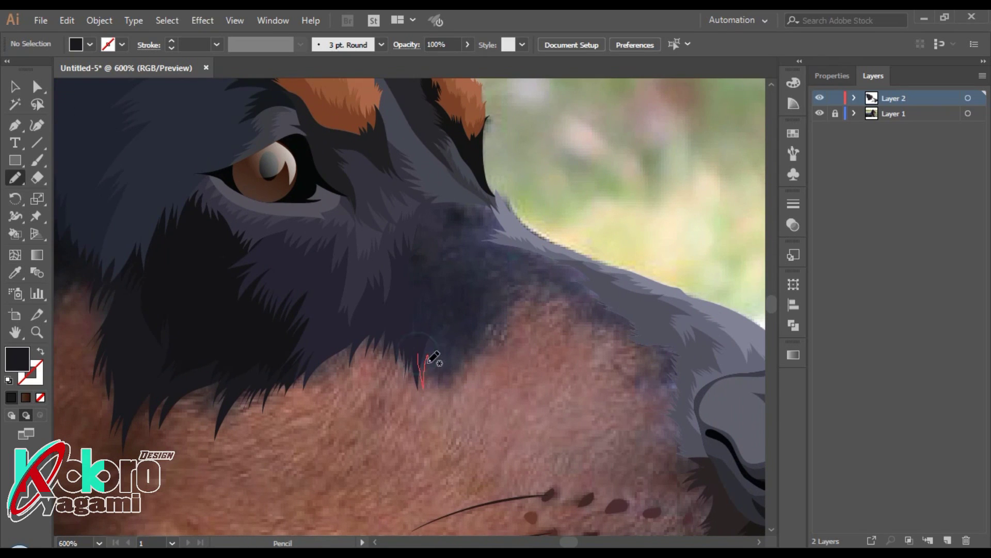
{"action": "left_click_drag", "start_coordinate": [433, 358], "coordinate": [473, 361]}
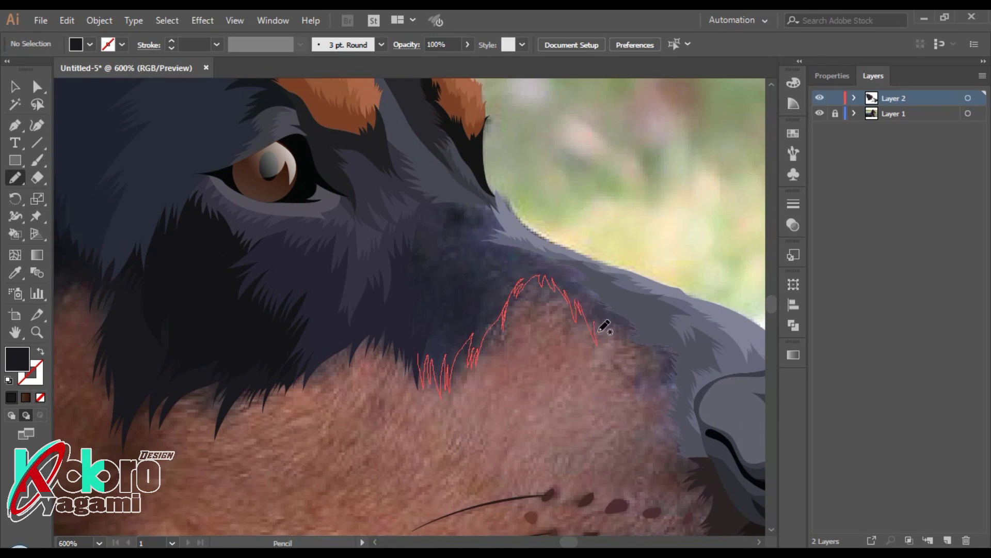
{"action": "left_click_drag", "start_coordinate": [631, 330], "coordinate": [659, 395]}
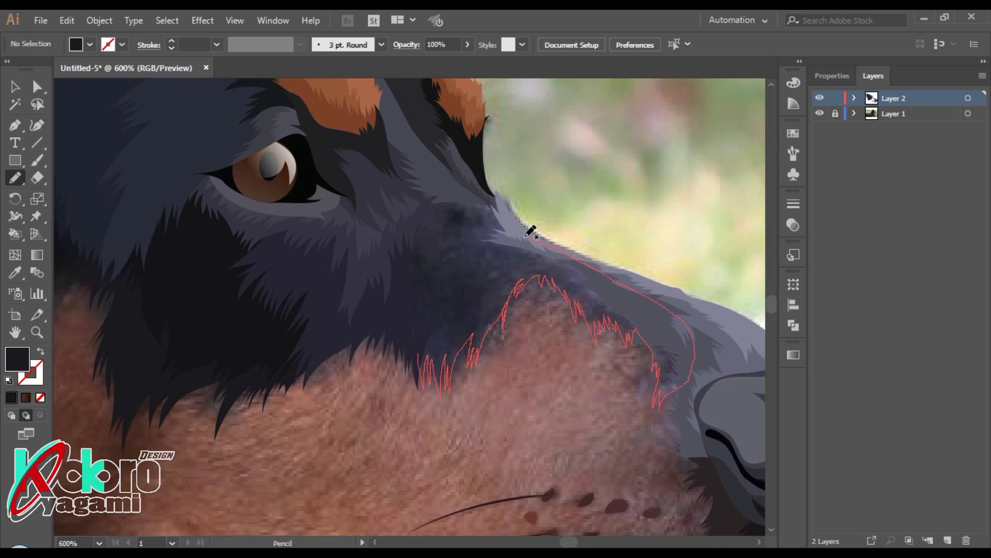
{"action": "left_click_drag", "start_coordinate": [531, 231], "coordinate": [421, 354]}
{"action": "key", "text": "a"}
{"action": "left_click", "coordinate": [391, 315]}
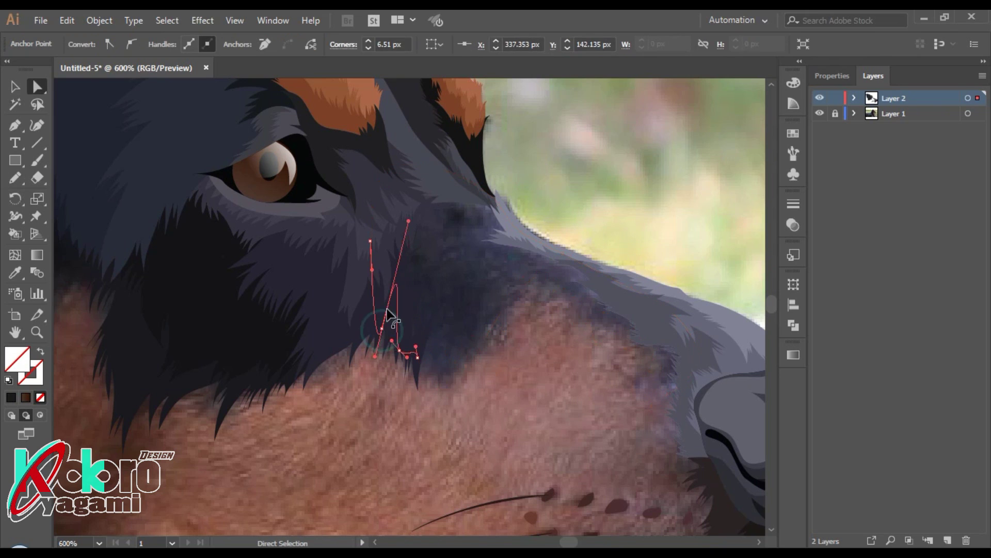
{"action": "left_click", "coordinate": [521, 273]}
{"action": "key", "text": "i"}
{"action": "left_click", "coordinate": [489, 290]}
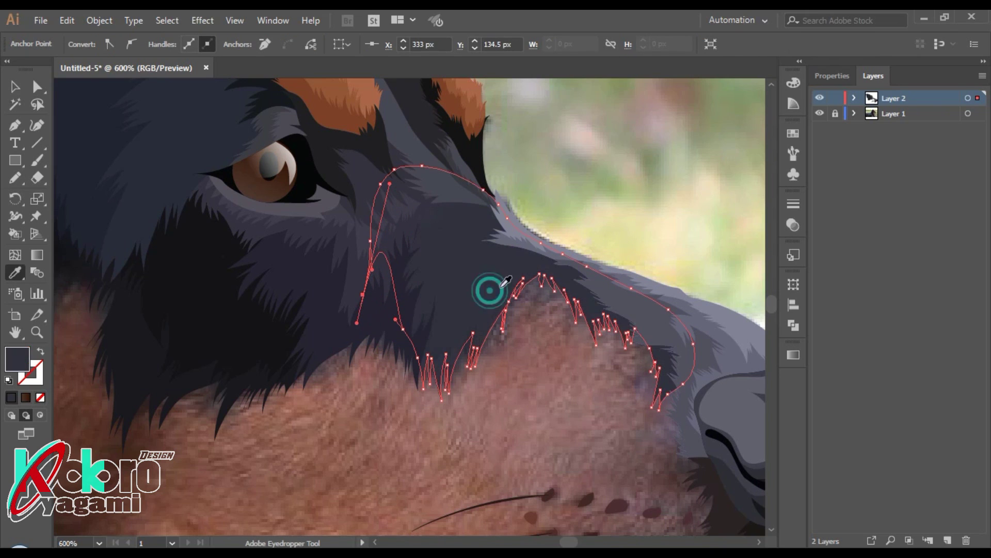
Step: Using Draw Inside, add a darker fur patch within the muzzle shape
{"action": "key", "text": "shift+d"}
{"action": "key", "text": "ctrl+shift+a"}
{"action": "key", "text": "n"}
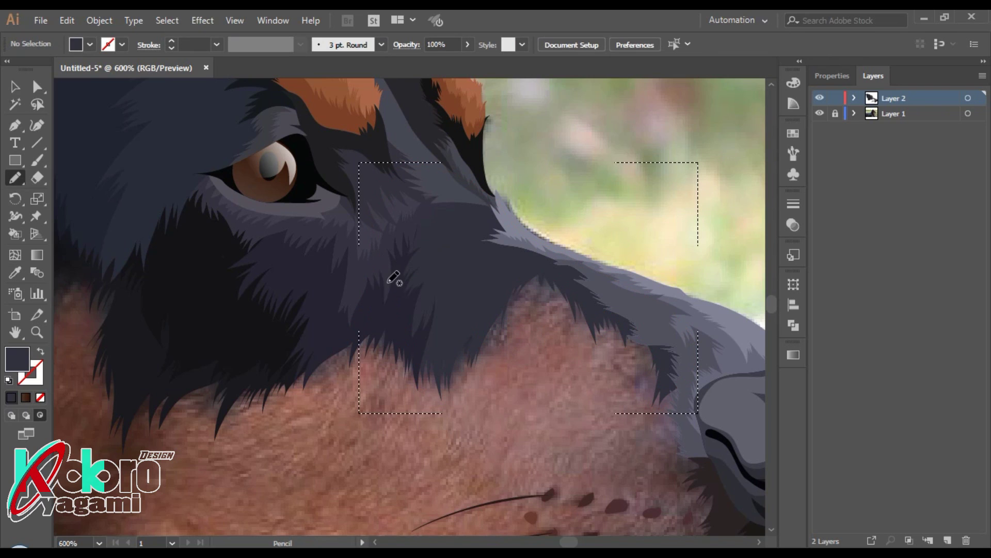
{"action": "mouse_move", "coordinate": [381, 283]}
{"action": "left_mouse_down"}
{"action": "mouse_move", "coordinate": [506, 287]}
{"action": "mouse_move", "coordinate": [394, 343]}
{"action": "mouse_move", "coordinate": [382, 284]}
{"action": "left_mouse_up"}
{"action": "key", "text": "i"}
{"action": "left_click", "coordinate": [493, 266]}
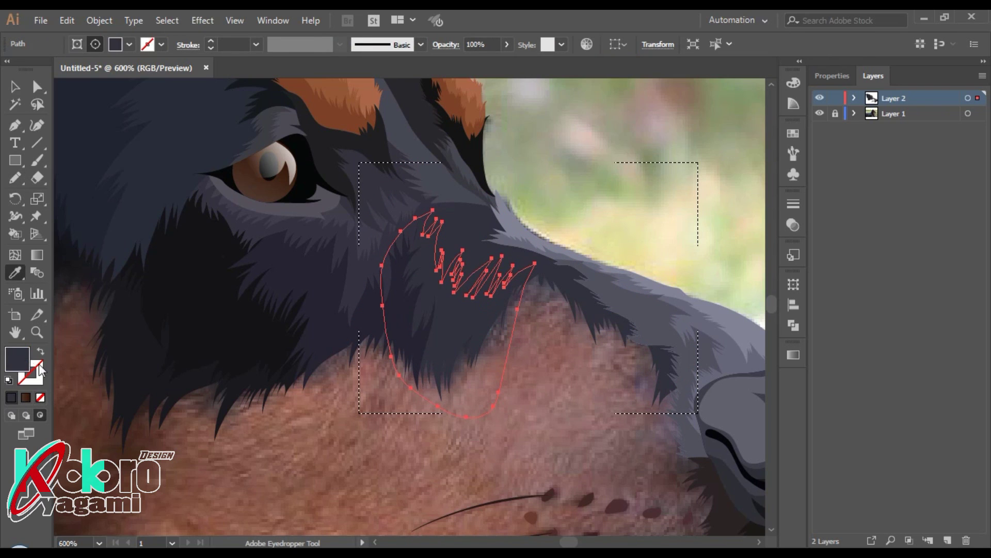
{"action": "double_click", "coordinate": [21, 361]}
{"action": "left_click", "coordinate": [342, 336]}
{"action": "left_click", "coordinate": [642, 200]}
{"action": "key", "text": "ctrl+shift+a"}
{"action": "key", "text": "ctrl+minus"}
{"action": "key", "text": "ctrl+minus"}
{"action": "key", "text": "shift+d"}
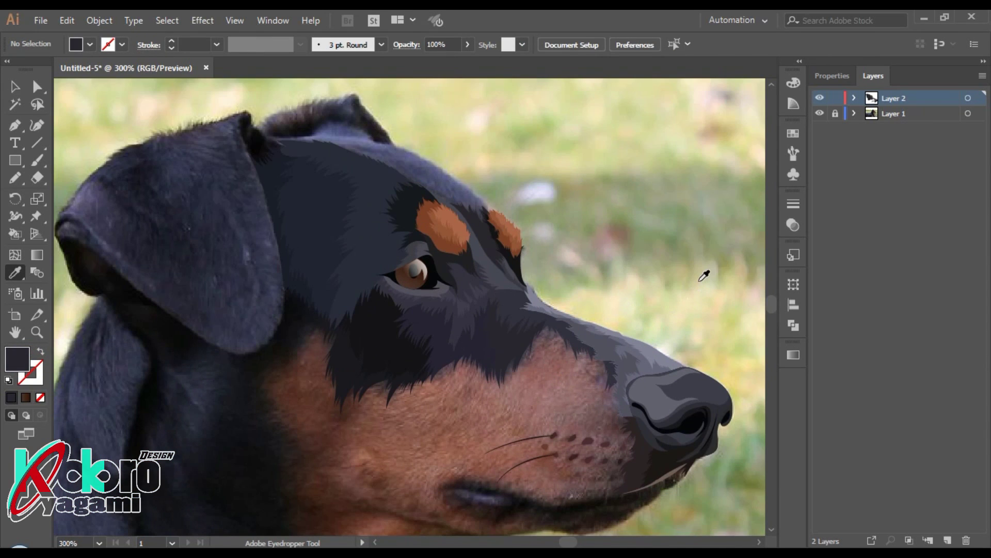
Step: Draw a jagged brown fur shape beside the whisker spots, sent behind the nose artwork
{"action": "scroll", "coordinate": [671, 305], "scroll_direction": "down", "scroll_amount": 5}
{"action": "scroll", "coordinate": [633, 331], "scroll_direction": "down", "scroll_amount": 2}
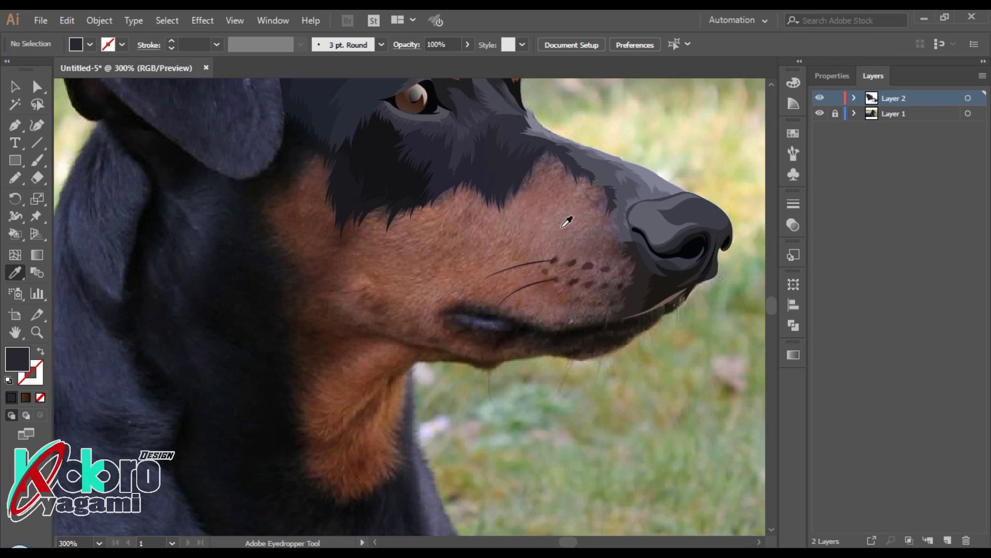
{"action": "key", "text": "ctrl+plus"}
{"action": "key", "text": "ctrl+plus"}
{"action": "key", "text": "n"}
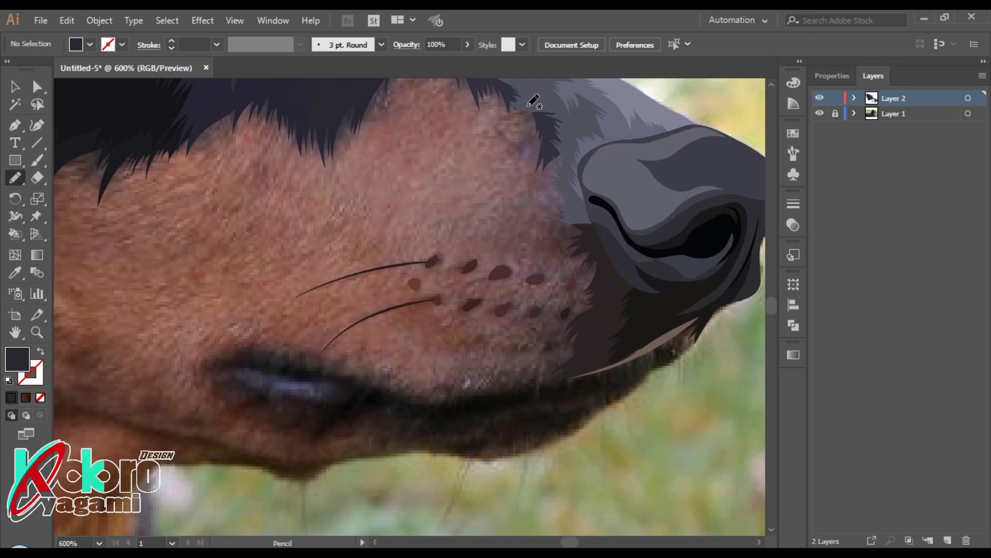
{"action": "left_click_drag", "start_coordinate": [516, 145], "coordinate": [509, 206]}
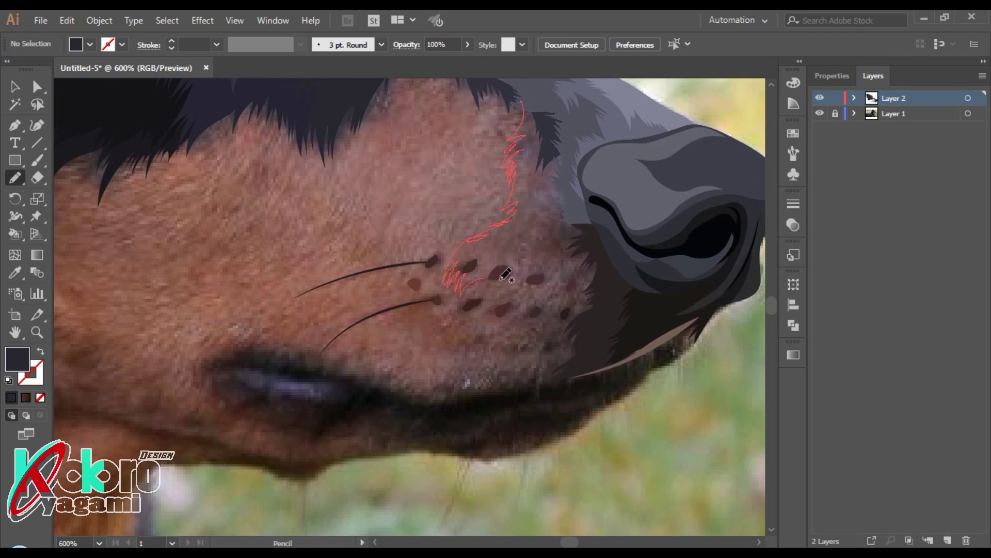
{"action": "left_click_drag", "start_coordinate": [506, 274], "coordinate": [539, 311]}
{"action": "left_click_drag", "start_coordinate": [480, 362], "coordinate": [502, 387]}
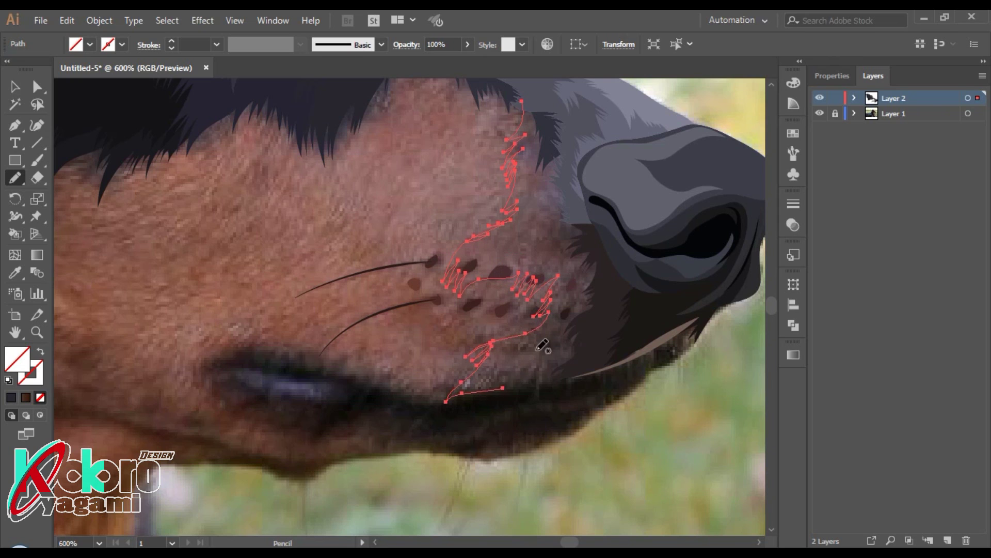
{"action": "left_click_drag", "start_coordinate": [568, 379], "coordinate": [522, 102]}
{"action": "key", "text": "i"}
{"action": "left_click", "coordinate": [549, 234]}
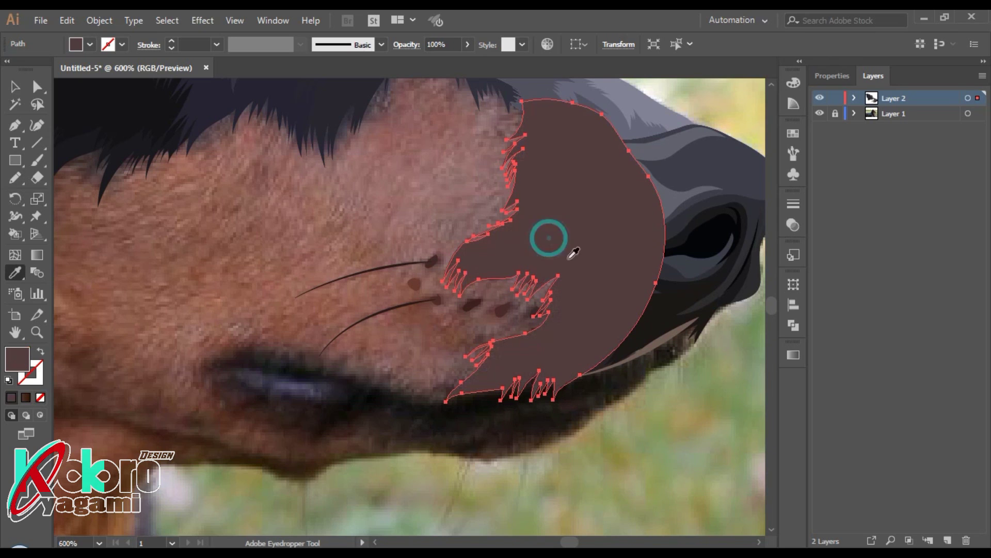
{"action": "key", "text": "ctrl+shift+bracketleft"}
{"action": "key", "text": "ctrl+shift+a"}
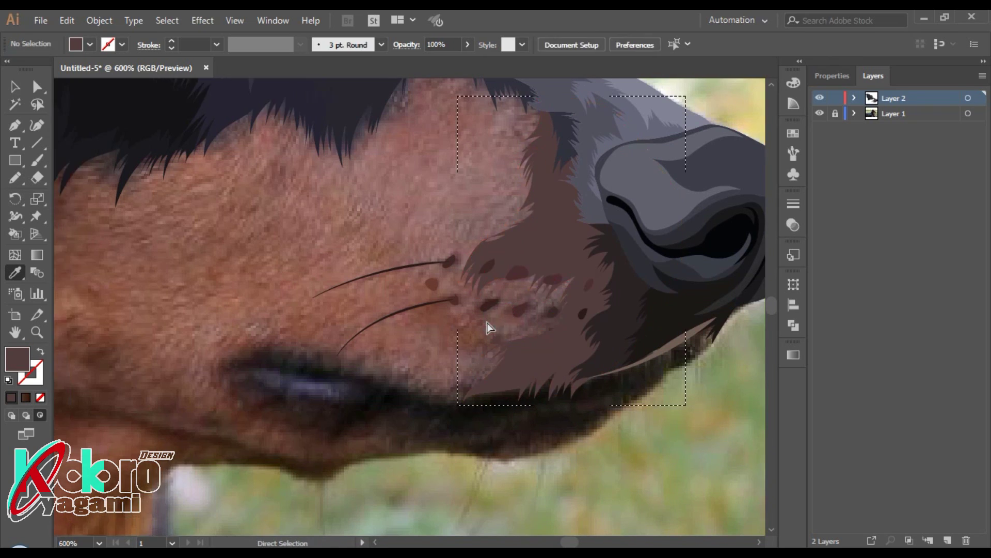
Step: Add a darker brown jagged shadow along the lower muzzle
{"action": "key", "text": "n"}
{"action": "left_click_drag", "start_coordinate": [596, 397], "coordinate": [550, 351]}
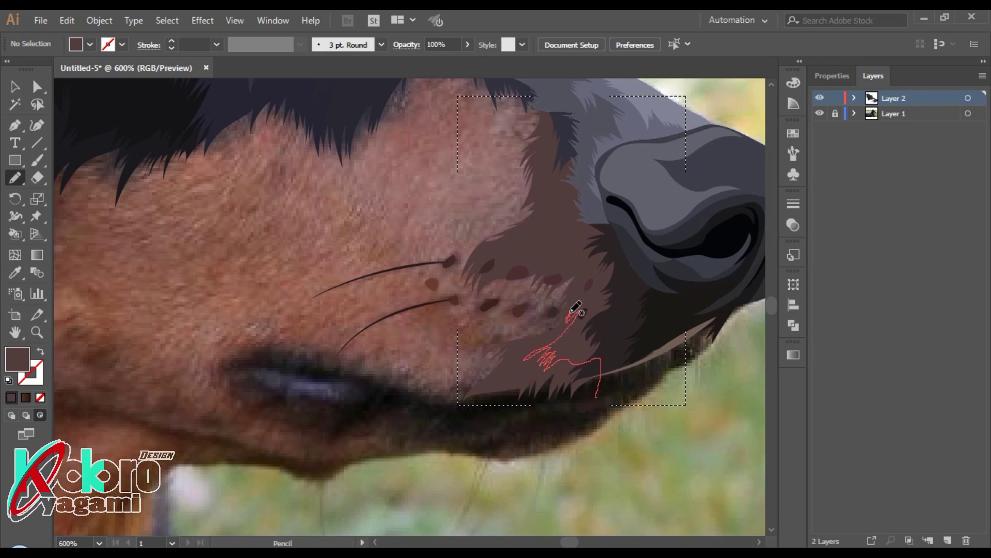
{"action": "mouse_move", "coordinate": [571, 311]}
{"action": "left_mouse_down"}
{"action": "mouse_move", "coordinate": [580, 249]}
{"action": "mouse_move", "coordinate": [519, 253]}
{"action": "mouse_move", "coordinate": [568, 167]}
{"action": "mouse_move", "coordinate": [553, 148]}
{"action": "mouse_move", "coordinate": [432, 410]}
{"action": "mouse_move", "coordinate": [597, 380]}
{"action": "left_mouse_up"}
{"action": "key", "text": "i"}
{"action": "left_click", "coordinate": [571, 226]}
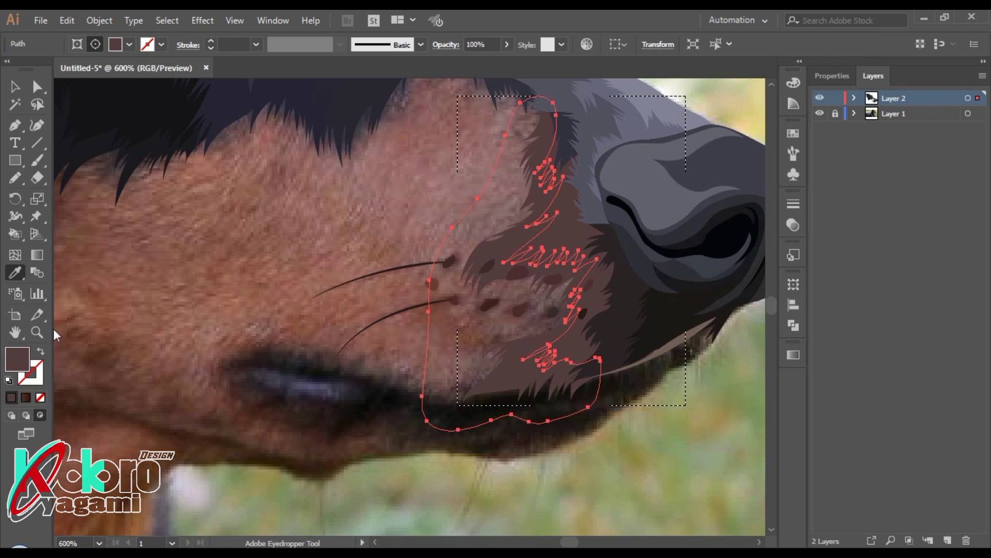
{"action": "double_click", "coordinate": [17, 358]}
{"action": "left_click", "coordinate": [349, 321]}
{"action": "left_click", "coordinate": [649, 193]}
{"action": "key", "text": "ctrl+shift+a"}
{"action": "key", "text": "ctrl+minus"}
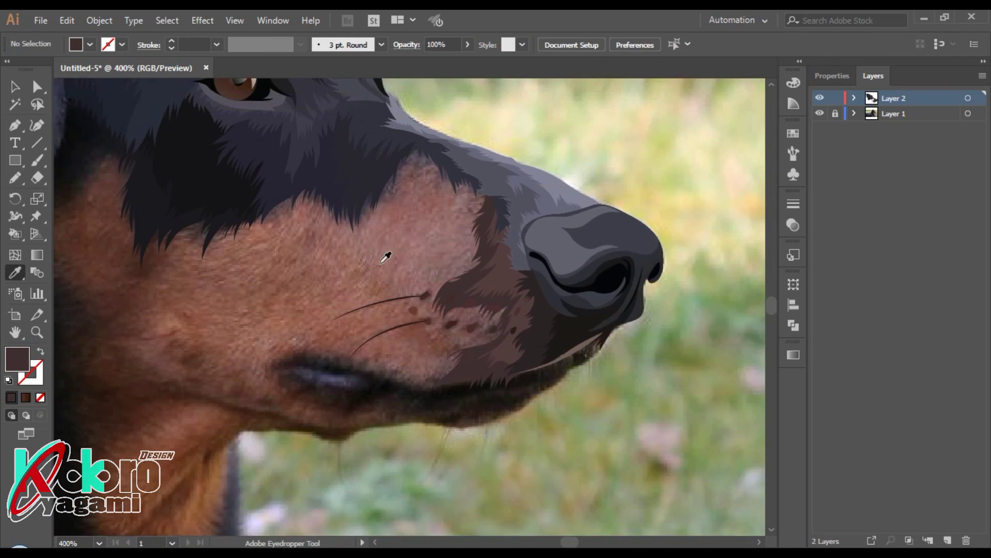
{"action": "scroll", "coordinate": [385, 257], "scroll_direction": "left", "scroll_amount": 3}
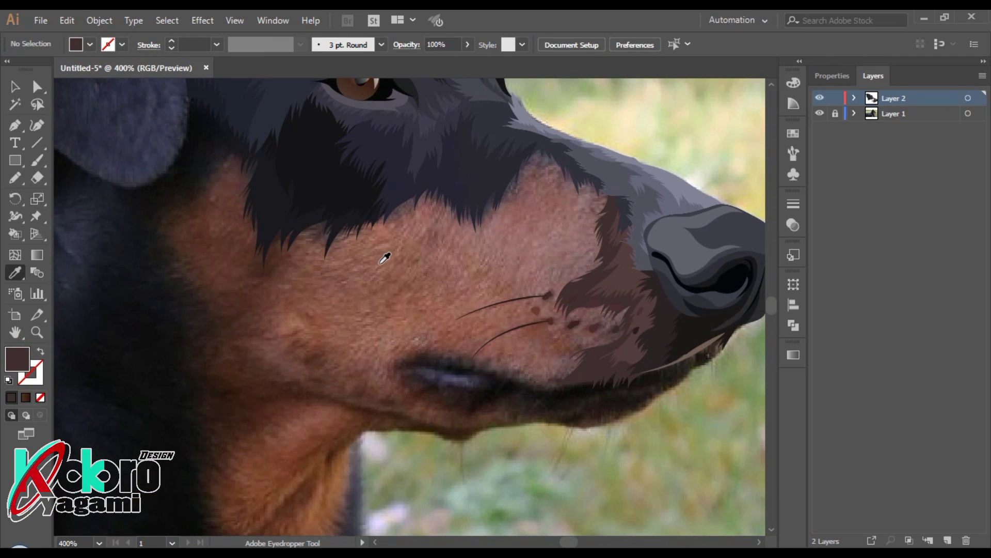
Step: With Draw Behind on, pencil an upper-muzzle shape below the black fur and fill it with sampled pink-brown
{"action": "key", "text": "n"}
{"action": "key", "text": "shift+d"}
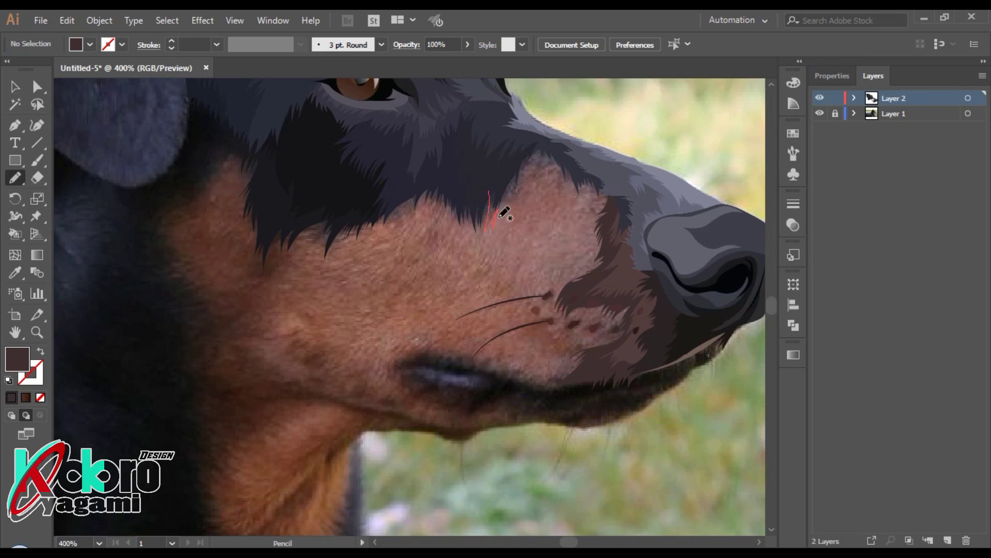
{"action": "left_click_drag", "start_coordinate": [588, 235], "coordinate": [490, 197]}
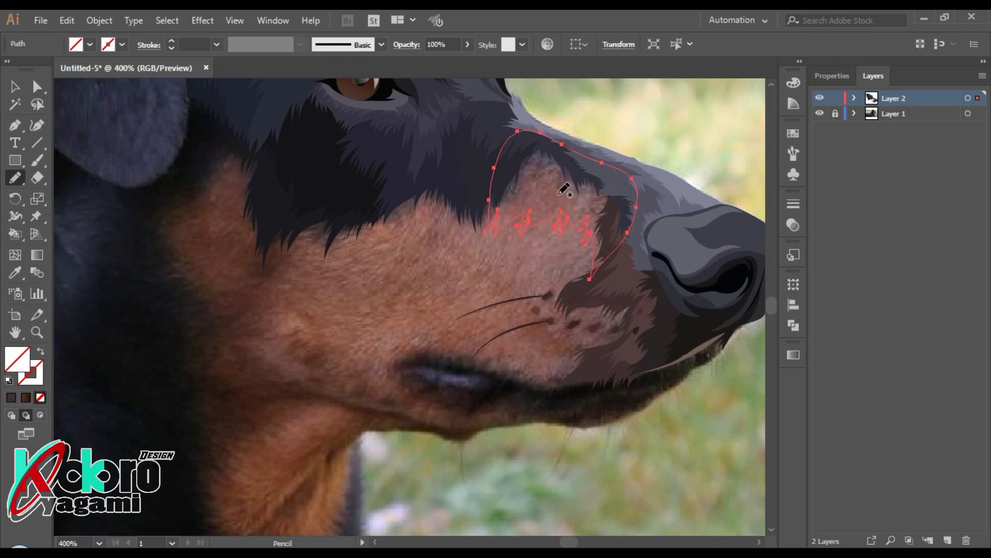
{"action": "key", "text": "i"}
{"action": "left_click", "coordinate": [549, 195]}
{"action": "left_click", "coordinate": [559, 198]}
{"action": "key", "text": "shift+d"}
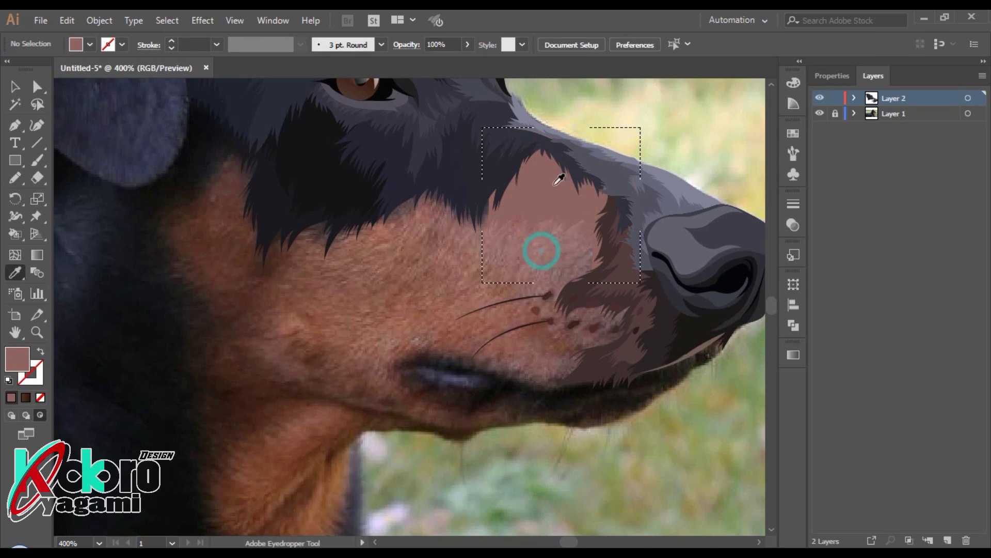
Step: Add a jagged highlight patch on the muzzle top, lightened to a pinkish tone in the Color Picker
{"action": "key", "text": "n"}
{"action": "left_click_drag", "start_coordinate": [488, 177], "coordinate": [519, 195]}
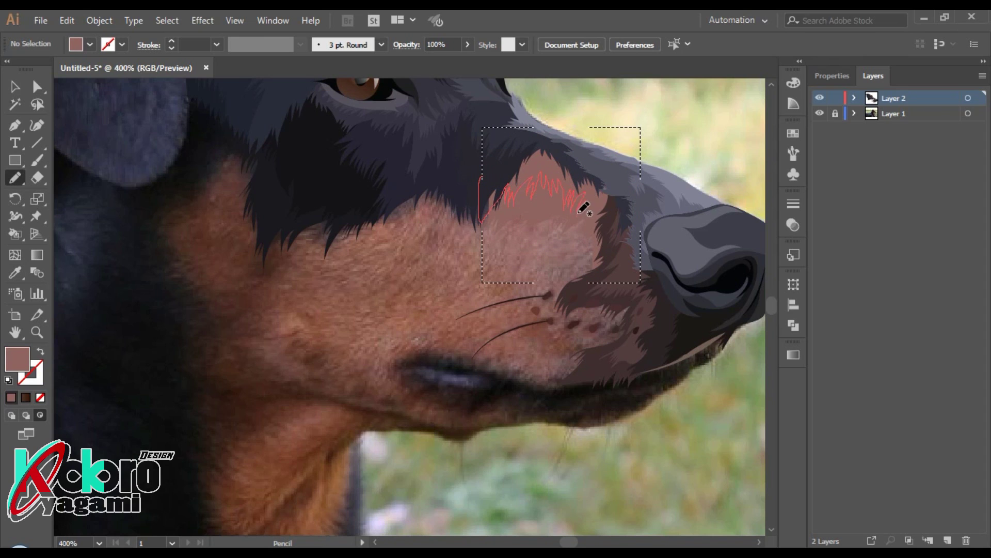
{"action": "left_click_drag", "start_coordinate": [584, 208], "coordinate": [481, 223]}
{"action": "key", "text": "i"}
{"action": "left_click", "coordinate": [543, 165]}
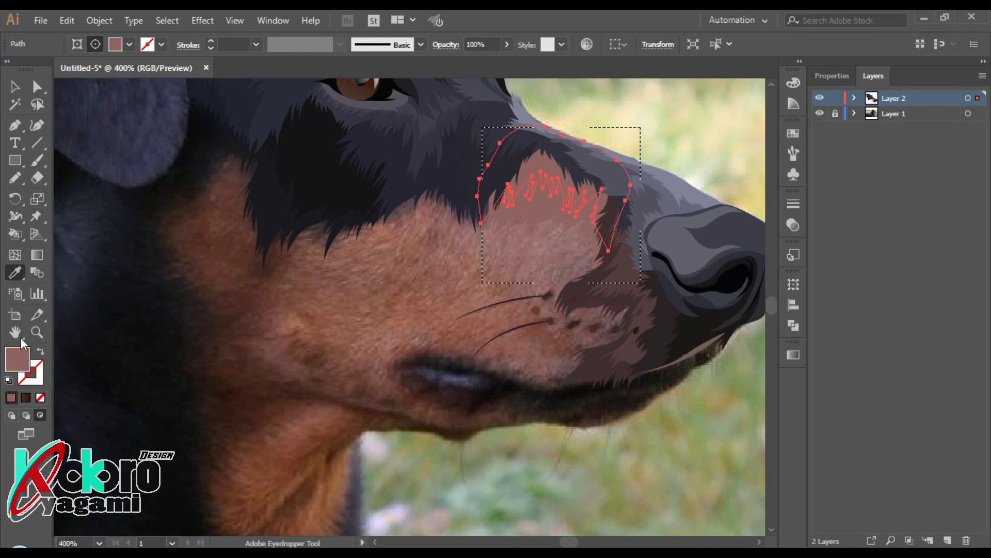
{"action": "double_click", "coordinate": [17, 358]}
{"action": "left_click", "coordinate": [365, 281]}
{"action": "left_click", "coordinate": [649, 191]}
{"action": "key", "text": "ctrl+shift+a"}
{"action": "key", "text": "ctrl+minus"}
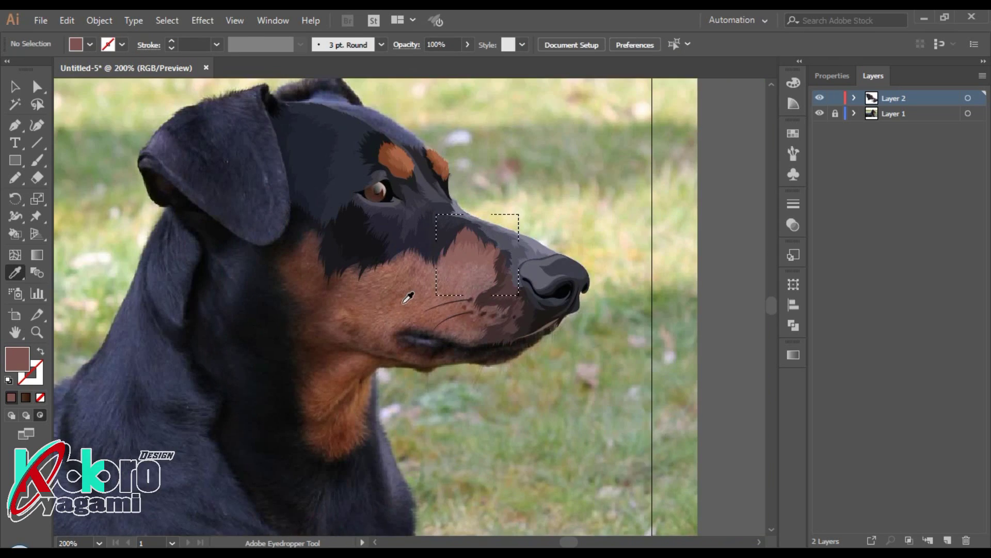
{"action": "scroll", "coordinate": [410, 292], "scroll_direction": "up", "scroll_amount": 1}
{"action": "scroll", "coordinate": [413, 290], "scroll_direction": "up", "scroll_amount": 1}
Step: Pencil a large jagged tan fur shape from below the black fur past the whiskers, filled with sampled brown
{"action": "key", "text": "n"}
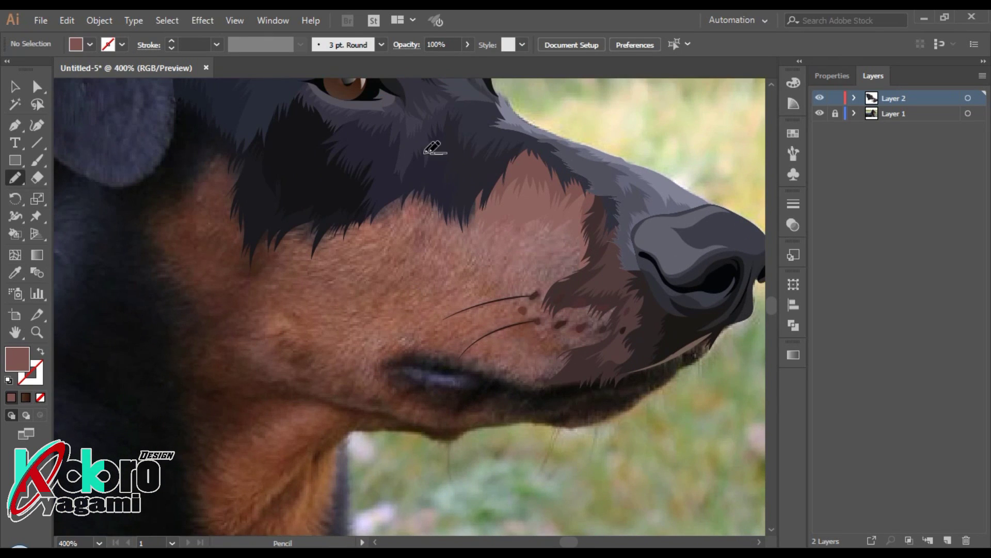
{"action": "left_click_drag", "start_coordinate": [408, 179], "coordinate": [423, 238]}
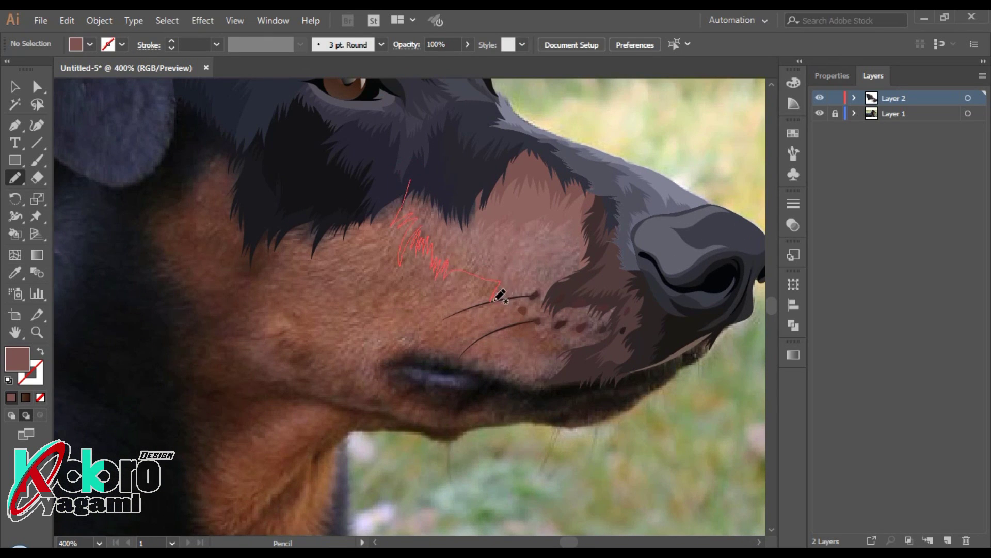
{"action": "left_click_drag", "start_coordinate": [546, 341], "coordinate": [563, 338]}
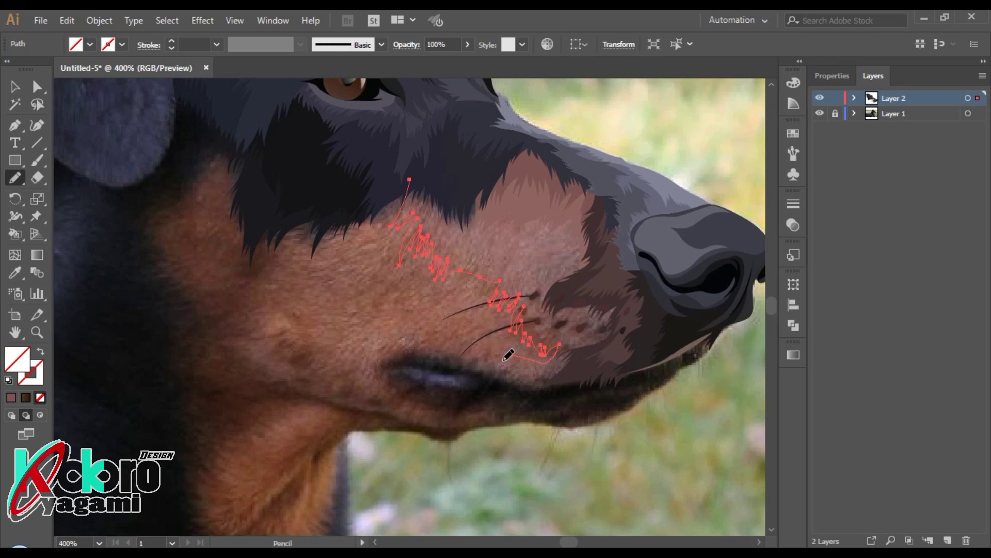
{"action": "left_click_drag", "start_coordinate": [531, 382], "coordinate": [408, 181]}
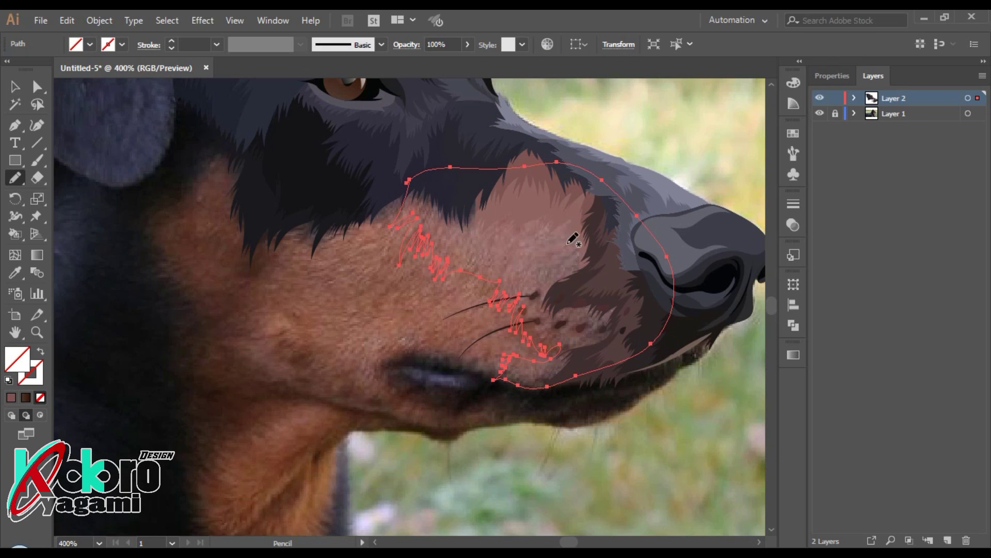
{"action": "key", "text": "i"}
{"action": "left_click", "coordinate": [593, 201]}
{"action": "key", "text": "ctrl+shift+a"}
{"action": "key", "text": "ctrl+minus"}
{"action": "key", "text": "ctrl+minus"}
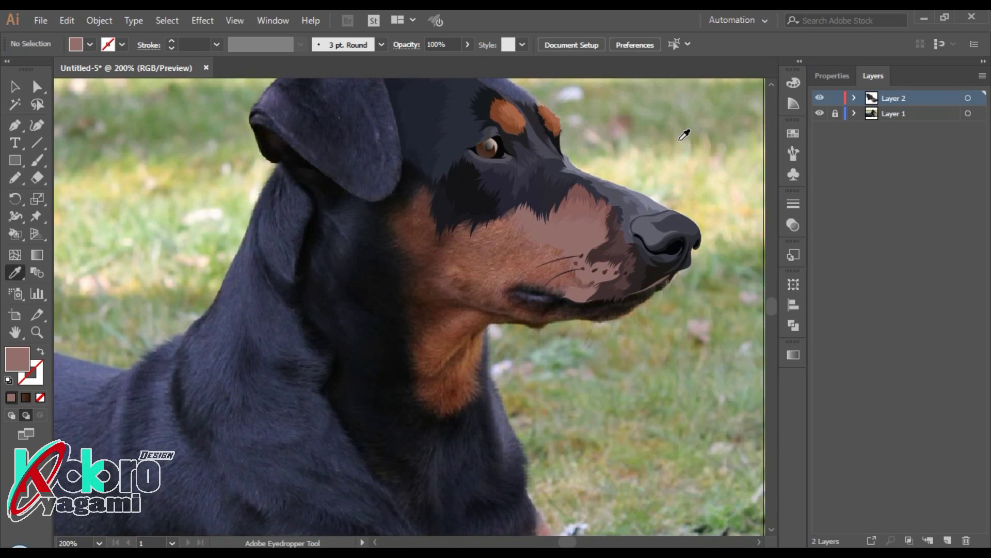
{"action": "key", "text": "ctrl+plus"}
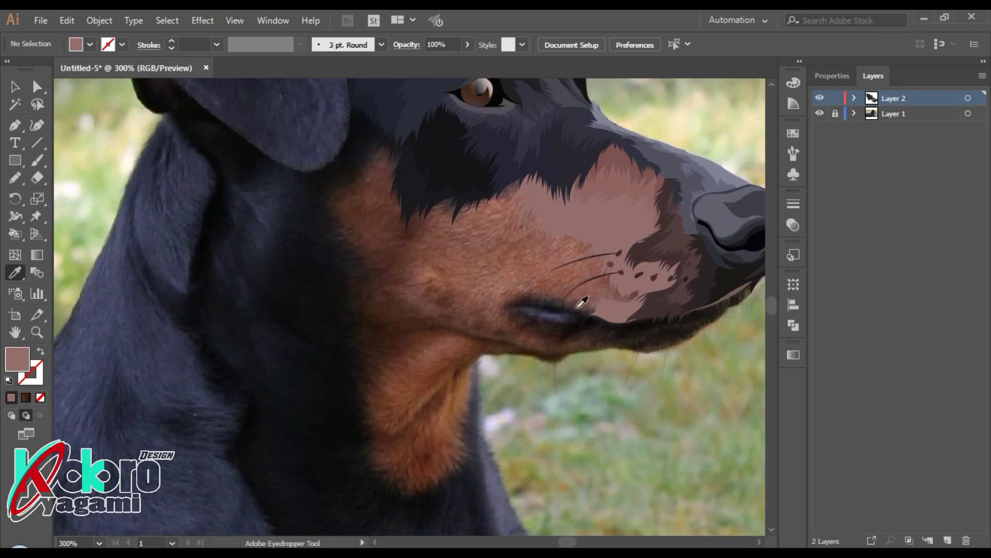
{"action": "key", "text": "ctrl+plus"}
{"action": "key", "text": "ctrl+plus"}
Step: Pencil a jagged lip shape around the mouth corner and fill it with black
{"action": "key", "text": "n"}
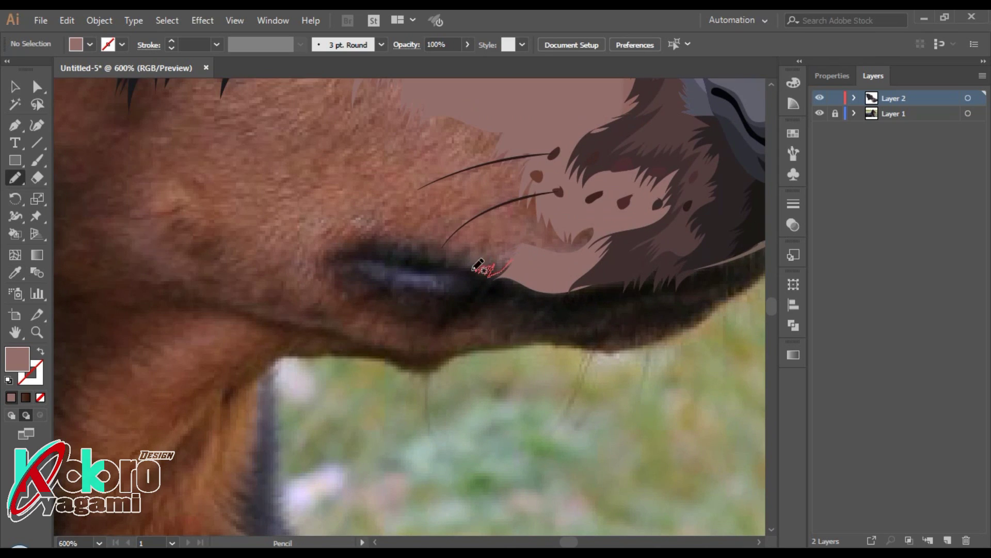
{"action": "mouse_move", "coordinate": [399, 241]}
{"action": "left_mouse_down"}
{"action": "mouse_move", "coordinate": [313, 282]}
{"action": "mouse_move", "coordinate": [350, 289]}
{"action": "left_mouse_up"}
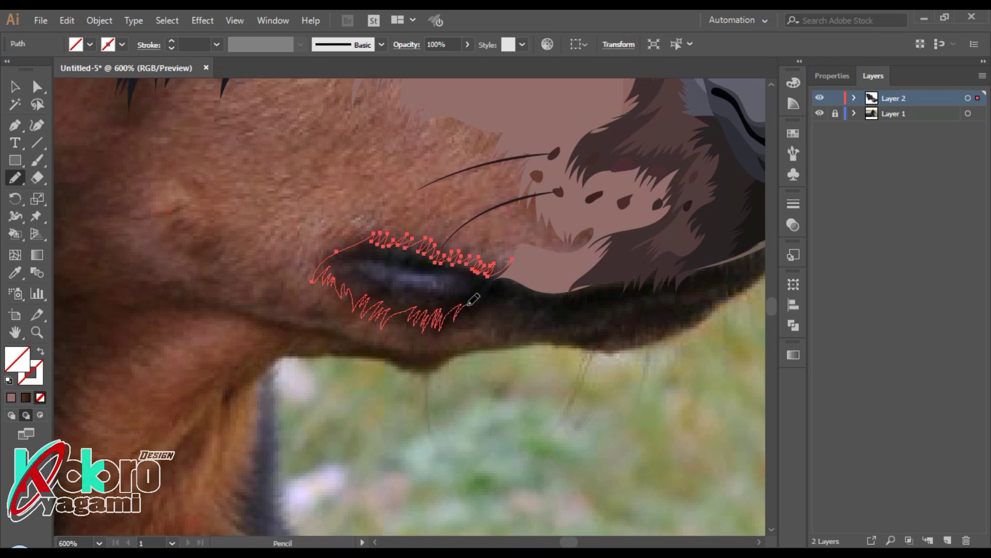
{"action": "left_click_drag", "start_coordinate": [469, 303], "coordinate": [619, 319]}
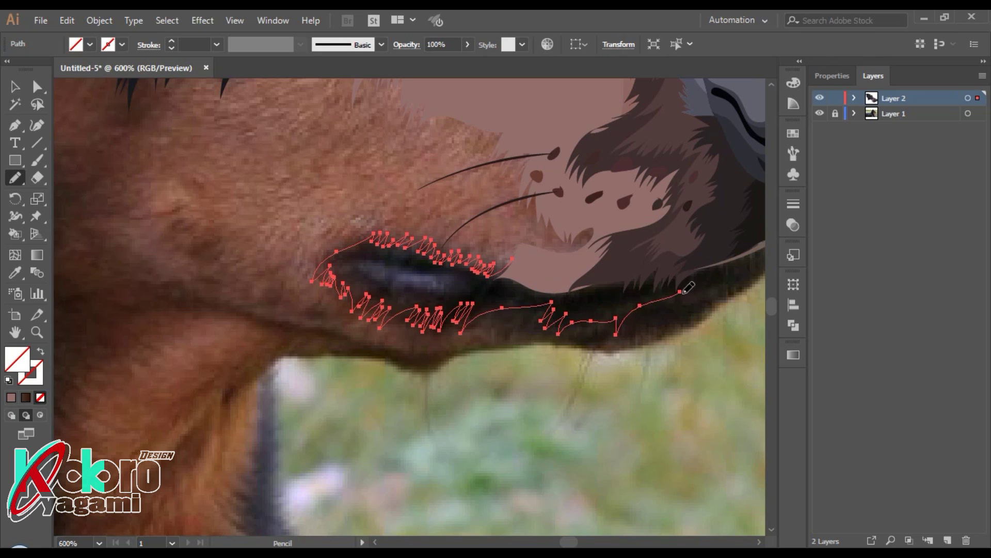
{"action": "left_click_drag", "start_coordinate": [714, 299], "coordinate": [666, 342]}
{"action": "left_click_drag", "start_coordinate": [755, 280], "coordinate": [752, 285]}
{"action": "scroll", "coordinate": [666, 243], "scroll_direction": "right", "scroll_amount": 5}
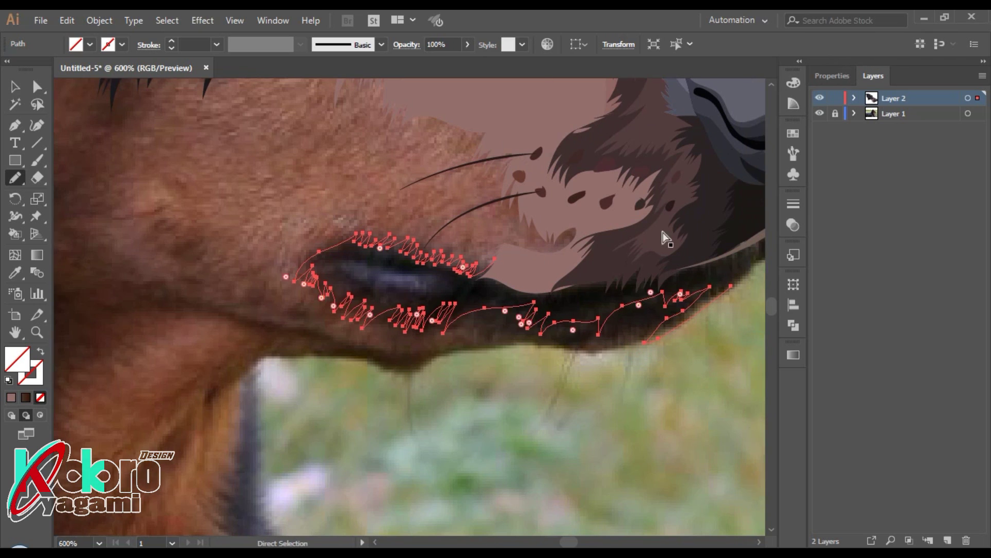
{"action": "left_click_drag", "start_coordinate": [521, 286], "coordinate": [285, 258]}
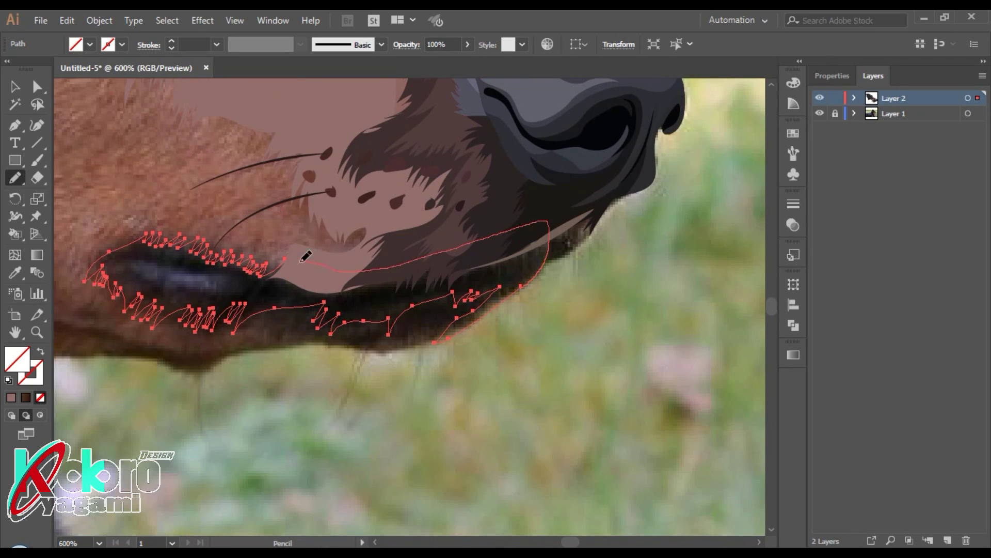
{"action": "key", "text": "i"}
{"action": "left_click", "coordinate": [377, 297]}
{"action": "scroll", "coordinate": [555, 310], "scroll_direction": "down", "scroll_amount": 5}
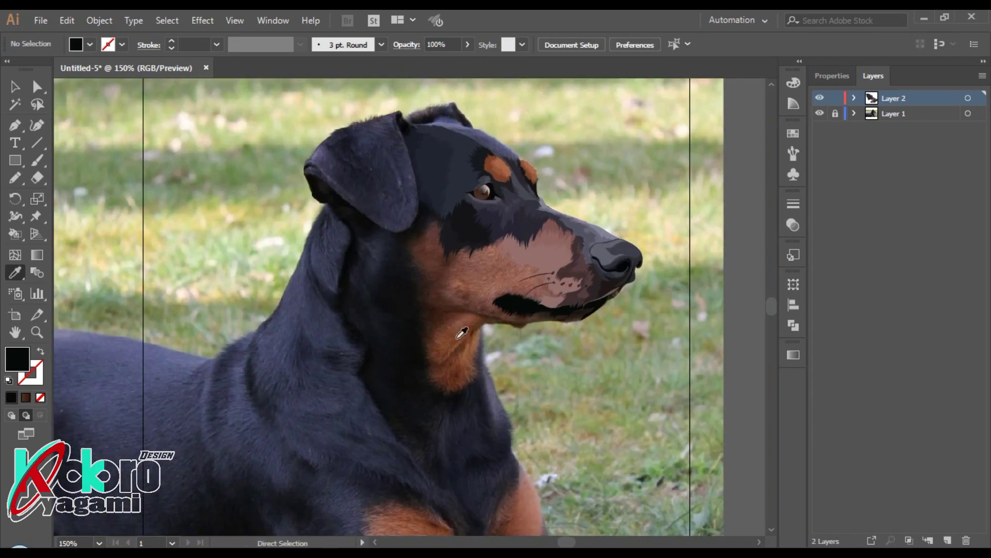
{"action": "scroll", "coordinate": [536, 303], "scroll_direction": "up", "scroll_amount": 5}
{"action": "scroll", "coordinate": [568, 299], "scroll_direction": "up", "scroll_amount": 2}
Step: Pen-draw a highlight inside the lip, fill it with a sampled muted purple, then select the lip shape
{"action": "key", "text": "p"}
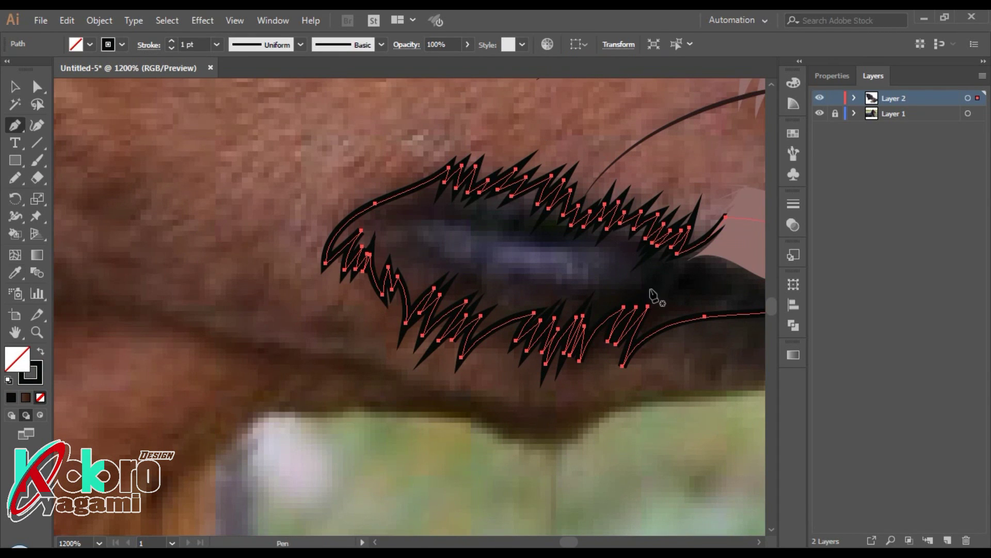
{"action": "left_click_drag", "start_coordinate": [425, 227], "coordinate": [446, 251]}
{"action": "left_click_drag", "start_coordinate": [514, 280], "coordinate": [557, 287]}
{"action": "left_click", "coordinate": [646, 288]}
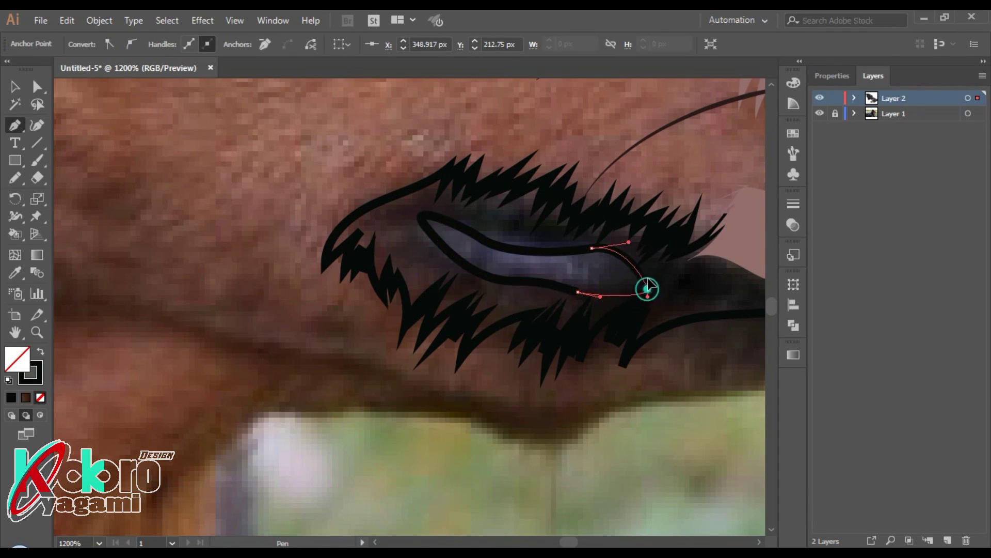
{"action": "left_click", "coordinate": [425, 226]}
{"action": "key", "text": "i"}
{"action": "left_click", "coordinate": [580, 270]}
{"action": "left_click", "coordinate": [509, 100], "text": "ctrl"}
{"action": "key", "text": "v"}
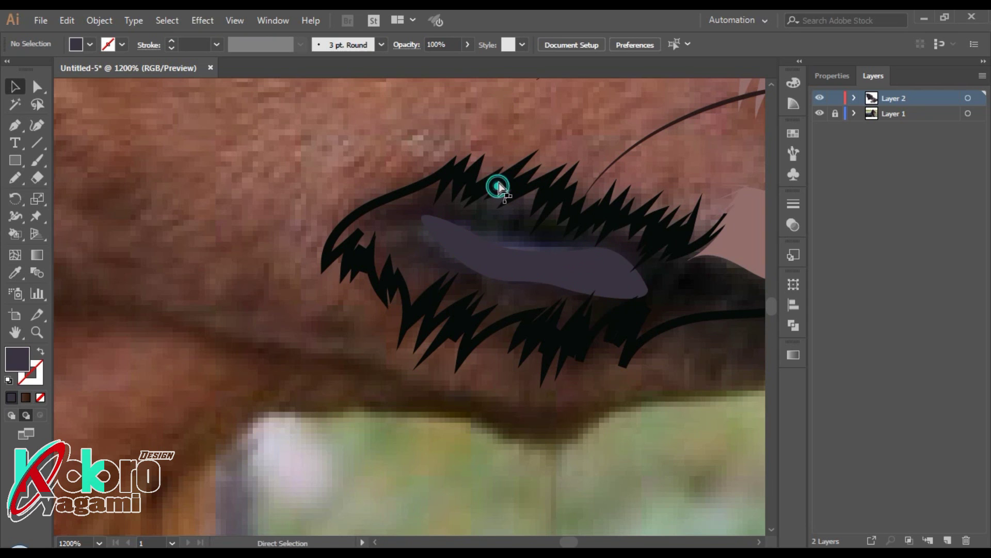
{"action": "left_click", "coordinate": [509, 175]}
Step: Pencil a fur shape along the jaw's underside and fill it with a sampled dark colour
{"action": "left_click", "coordinate": [506, 135]}
{"action": "key", "text": "ctrl+minus"}
{"action": "key", "text": "ctrl+minus"}
{"action": "key", "text": "ctrl+minus"}
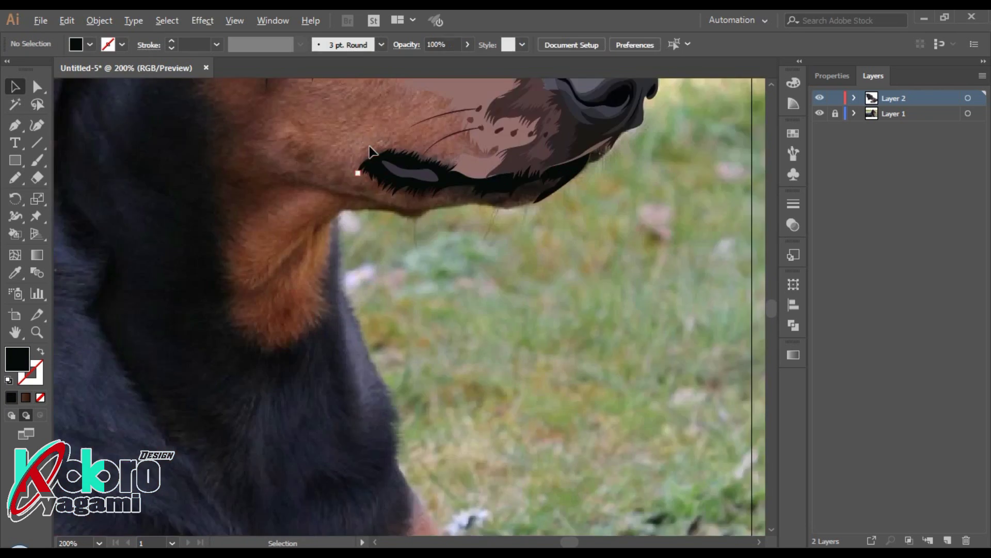
{"action": "key", "text": "ctrl+minus"}
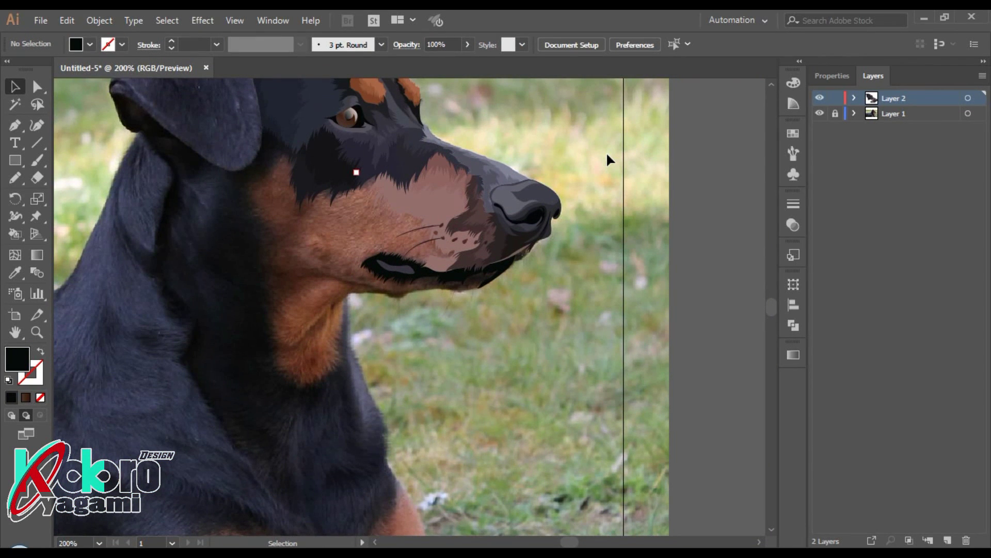
{"action": "scroll", "coordinate": [559, 281], "scroll_direction": "up", "scroll_amount": 3}
{"action": "scroll", "coordinate": [445, 221], "scroll_direction": "up", "scroll_amount": 2}
{"action": "key", "text": "n"}
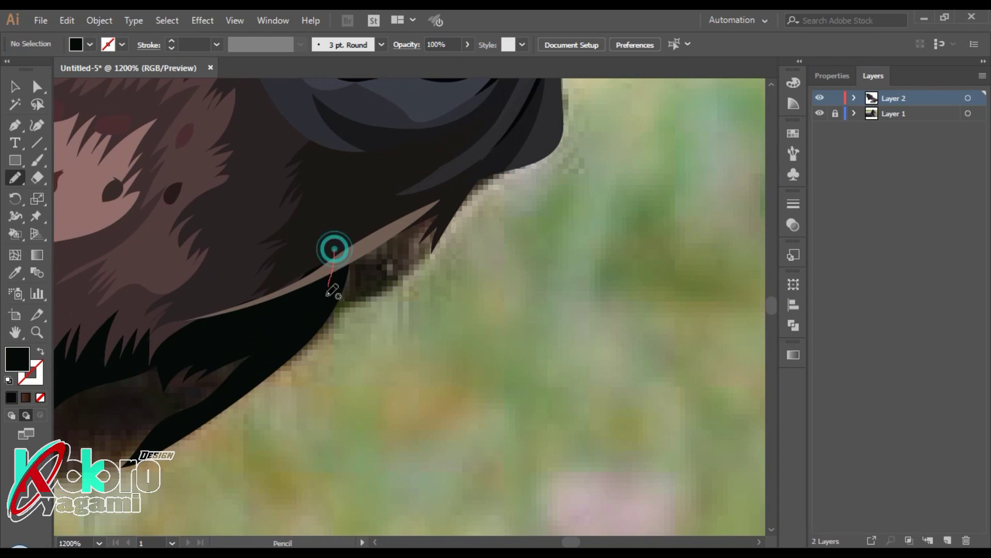
{"action": "left_click_drag", "start_coordinate": [334, 250], "coordinate": [365, 295]}
{"action": "left_click_drag", "start_coordinate": [395, 183], "coordinate": [334, 248]}
{"action": "key", "text": "i"}
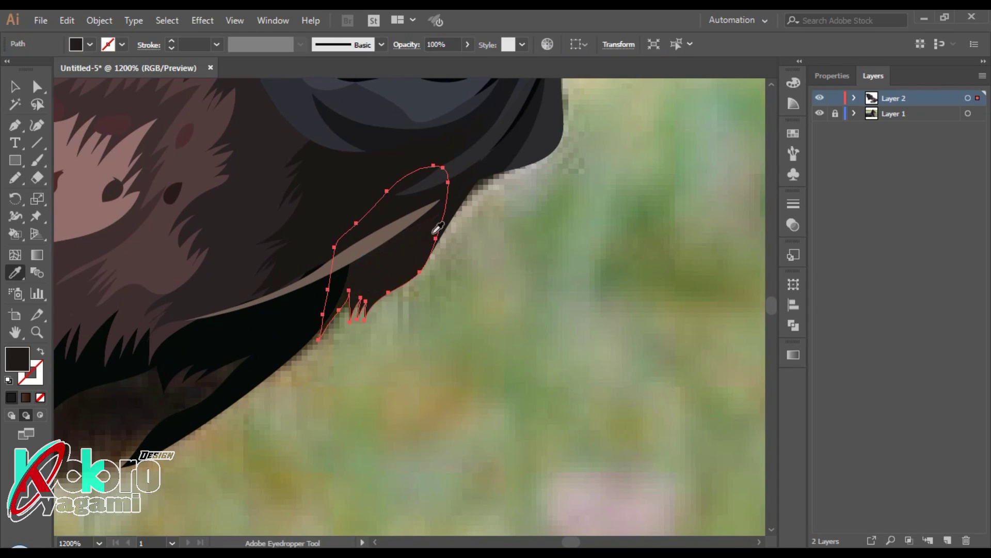
{"action": "left_click", "coordinate": [404, 251]}
{"action": "key", "text": "ctrl+shift+a"}
Step: Add a dark brown fur shape directly beneath the black lip shape
{"action": "scroll", "coordinate": [430, 253], "scroll_direction": "down", "scroll_amount": 5}
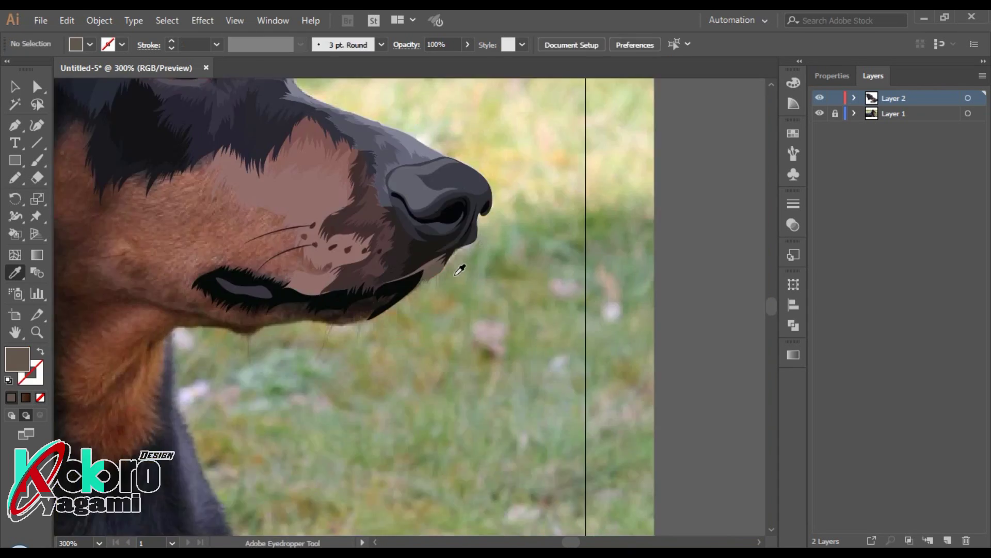
{"action": "scroll", "coordinate": [413, 267], "scroll_direction": "up", "scroll_amount": 2}
{"action": "scroll", "coordinate": [576, 337], "scroll_direction": "up", "scroll_amount": 1}
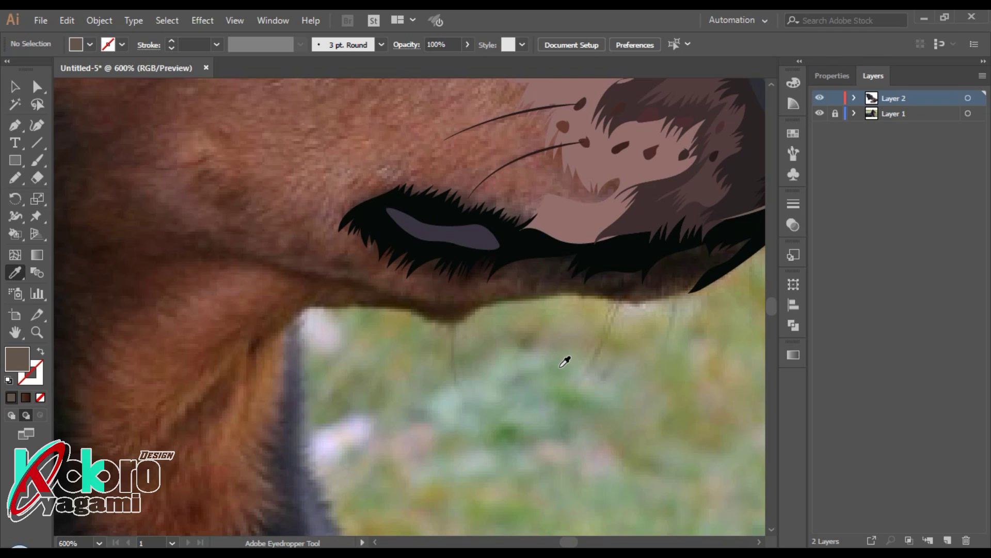
{"action": "scroll", "coordinate": [615, 232], "scroll_direction": "up", "scroll_amount": 4}
{"action": "scroll", "coordinate": [416, 310], "scroll_direction": "down", "scroll_amount": 1}
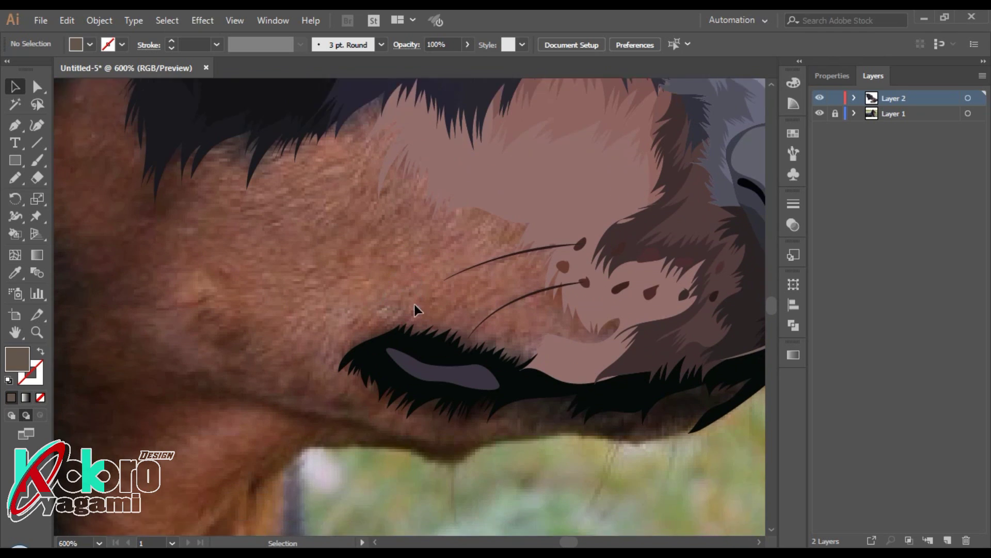
{"action": "scroll", "coordinate": [417, 258], "scroll_direction": "down", "scroll_amount": 2}
{"action": "key", "text": "n"}
{"action": "left_click_drag", "start_coordinate": [430, 283], "coordinate": [501, 317]}
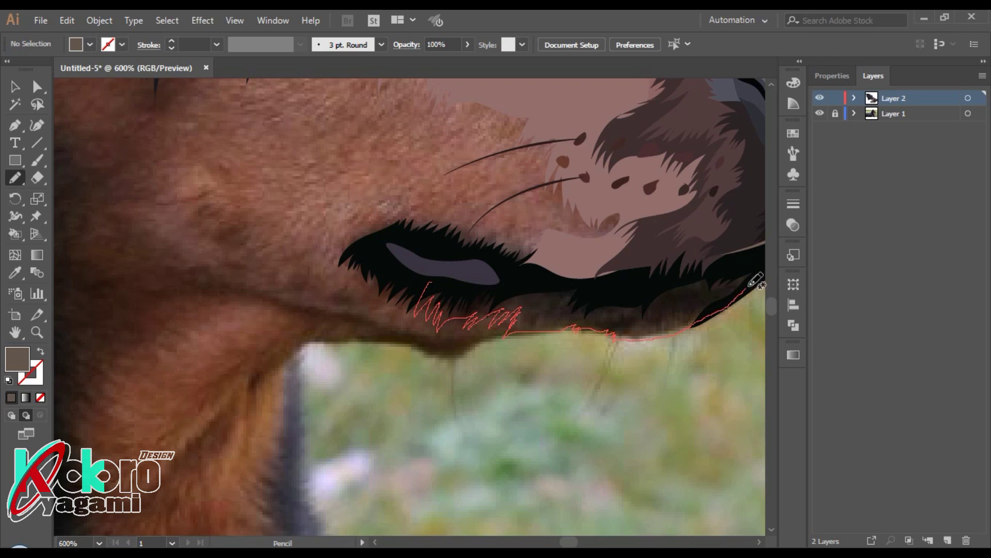
{"action": "left_click_drag", "start_coordinate": [755, 280], "coordinate": [430, 285]}
{"action": "key", "text": "i"}
{"action": "left_click", "coordinate": [670, 270]}
{"action": "left_click", "coordinate": [657, 319]}
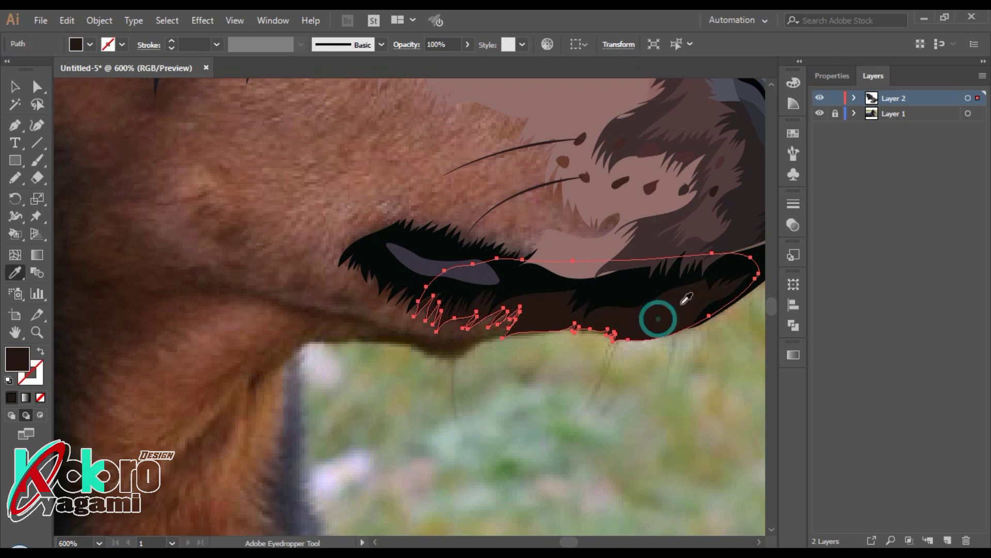
{"action": "key", "text": "ctrl+shift+a"}
Step: Pencil a dark brown fur shape surrounding the lip along the lower lip
{"action": "scroll", "coordinate": [436, 155], "scroll_direction": "down", "scroll_amount": 4}
{"action": "scroll", "coordinate": [427, 186], "scroll_direction": "up", "scroll_amount": 5}
{"action": "key", "text": "m"}
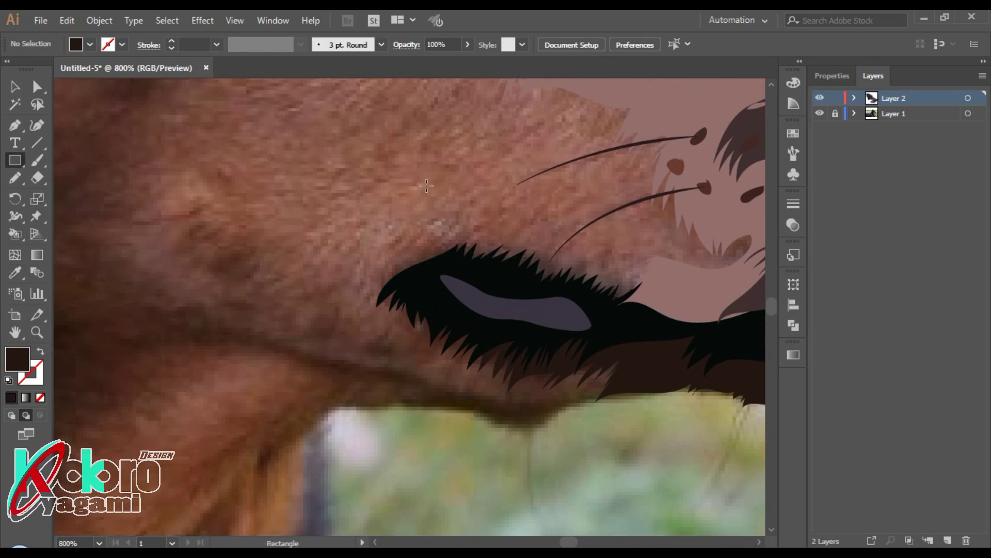
{"action": "key", "text": "n"}
{"action": "mouse_move", "coordinate": [652, 270]}
{"action": "left_mouse_down"}
{"action": "mouse_move", "coordinate": [541, 240]}
{"action": "mouse_move", "coordinate": [428, 251]}
{"action": "left_mouse_up"}
{"action": "mouse_move", "coordinate": [348, 295]}
{"action": "left_mouse_down"}
{"action": "mouse_move", "coordinate": [374, 334]}
{"action": "mouse_move", "coordinate": [463, 383]}
{"action": "left_mouse_up"}
{"action": "left_click_drag", "start_coordinate": [526, 388], "coordinate": [658, 271]}
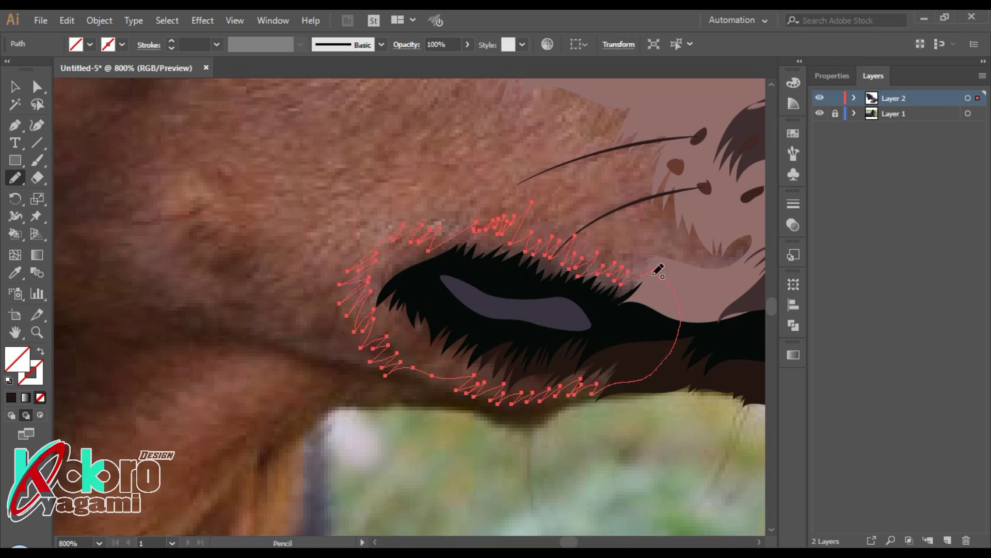
{"action": "key", "text": "i"}
{"action": "left_click", "coordinate": [471, 289]}
{"action": "key", "text": "ctrl+shift+a"}
Step: Pencil a fringe shape below the black forehead fur and fill it with sampled brown
{"action": "scroll", "coordinate": [411, 141], "scroll_direction": "down", "scroll_amount": 5}
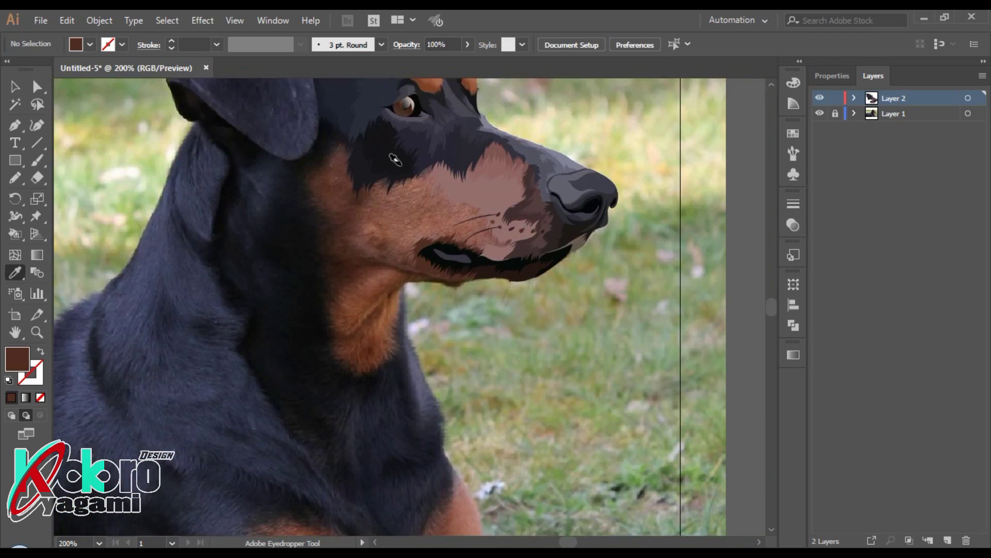
{"action": "scroll", "coordinate": [391, 244], "scroll_direction": "up", "scroll_amount": 5}
{"action": "key", "text": "n"}
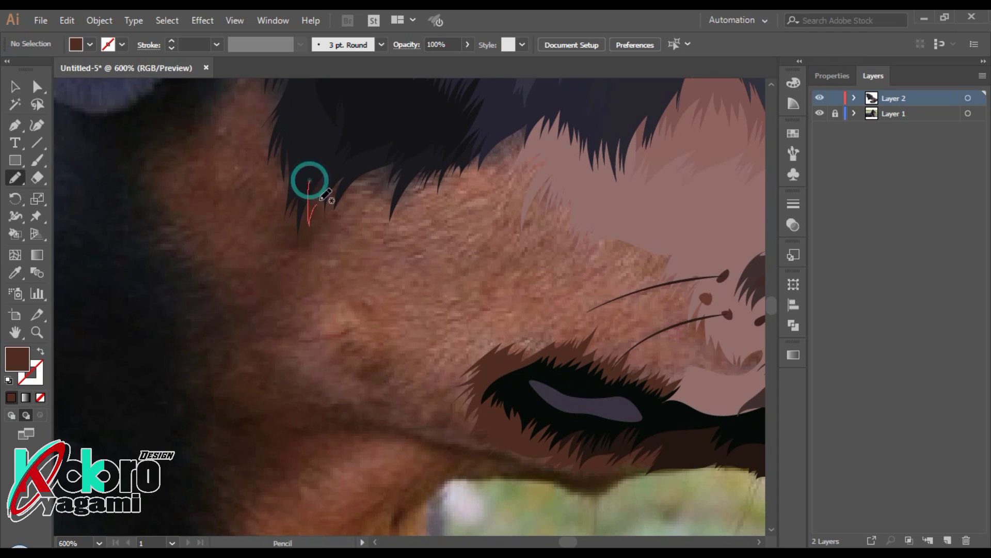
{"action": "left_click_drag", "start_coordinate": [308, 181], "coordinate": [446, 180]}
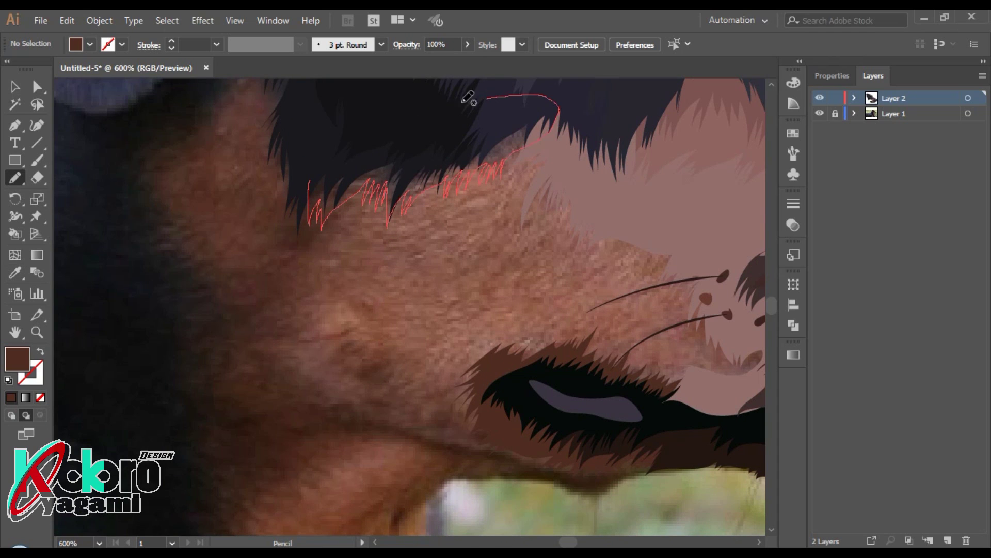
{"action": "left_click_drag", "start_coordinate": [468, 97], "coordinate": [315, 196]}
{"action": "key", "text": "i"}
{"action": "left_click", "coordinate": [413, 206]}
{"action": "key", "text": "ctrl+shift+a"}
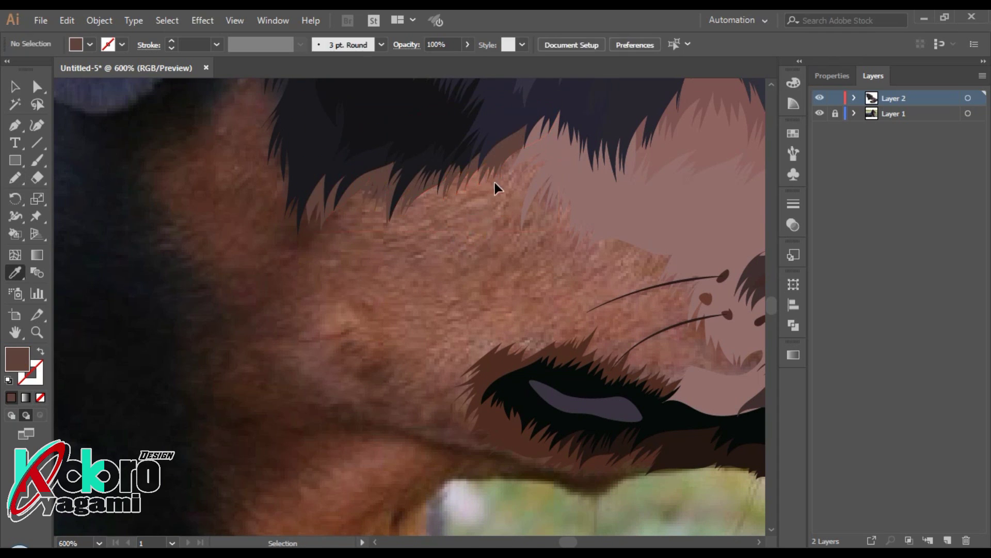
Step: Draw a large cheek fur shape running down to the jaw, filled with sampled brown
{"action": "scroll", "coordinate": [498, 188], "scroll_direction": "down", "scroll_amount": 2}
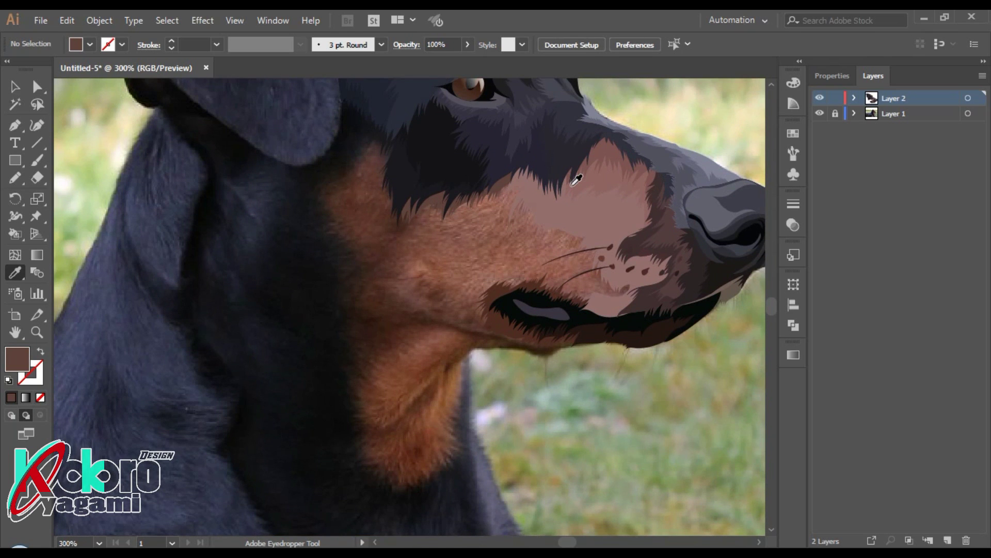
{"action": "scroll", "coordinate": [429, 233], "scroll_direction": "up", "scroll_amount": 2}
{"action": "key", "text": "n"}
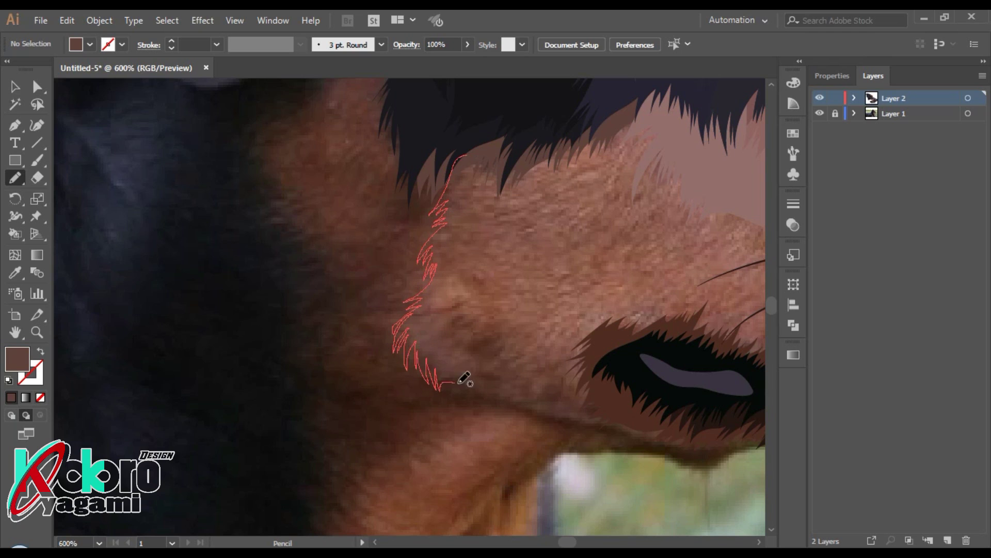
{"action": "left_click_drag", "start_coordinate": [464, 380], "coordinate": [516, 397]}
{"action": "left_click_drag", "start_coordinate": [575, 417], "coordinate": [650, 442]}
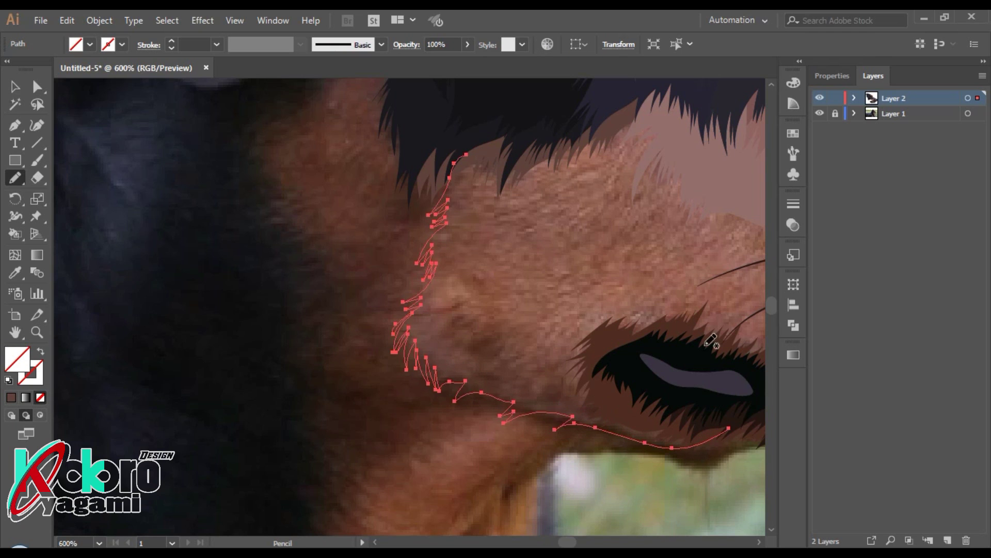
{"action": "scroll", "coordinate": [710, 340], "scroll_direction": "right", "scroll_amount": 5}
{"action": "mouse_move", "coordinate": [602, 398]}
{"action": "left_mouse_down"}
{"action": "mouse_move", "coordinate": [361, 98]}
{"action": "mouse_move", "coordinate": [231, 157]}
{"action": "left_mouse_up"}
{"action": "key", "text": "i"}
{"action": "left_click", "coordinate": [279, 256]}
{"action": "key", "text": "ctrl+shift+a"}
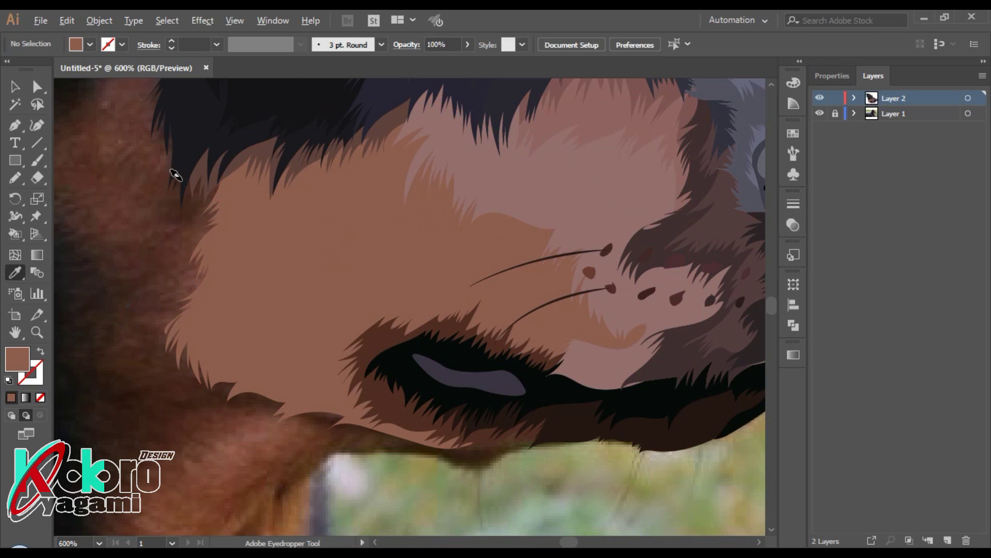
Step: Hide the drawing to compare it against the photo
{"action": "scroll", "coordinate": [354, 283], "scroll_direction": "down", "scroll_amount": 3}
{"action": "scroll", "coordinate": [354, 284], "scroll_direction": "up", "scroll_amount": 2}
{"action": "left_click", "coordinate": [820, 98]}
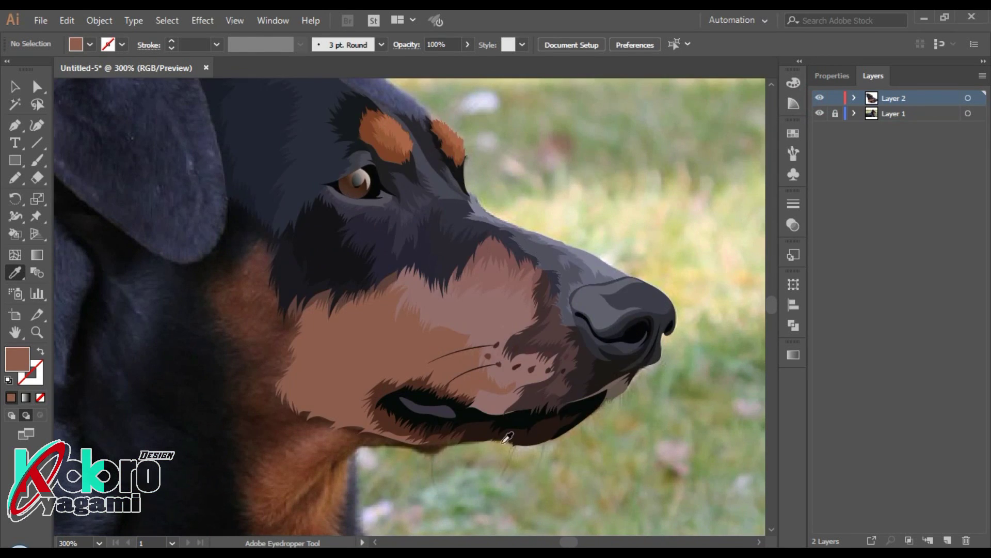
{"action": "scroll", "coordinate": [479, 372], "scroll_direction": "up", "scroll_amount": 4}
Step: Give the small shape at the mouth corner a darker fill colour
{"action": "left_click", "coordinate": [478, 372]}
{"action": "double_click", "coordinate": [17, 359]}
{"action": "left_click", "coordinate": [337, 336]}
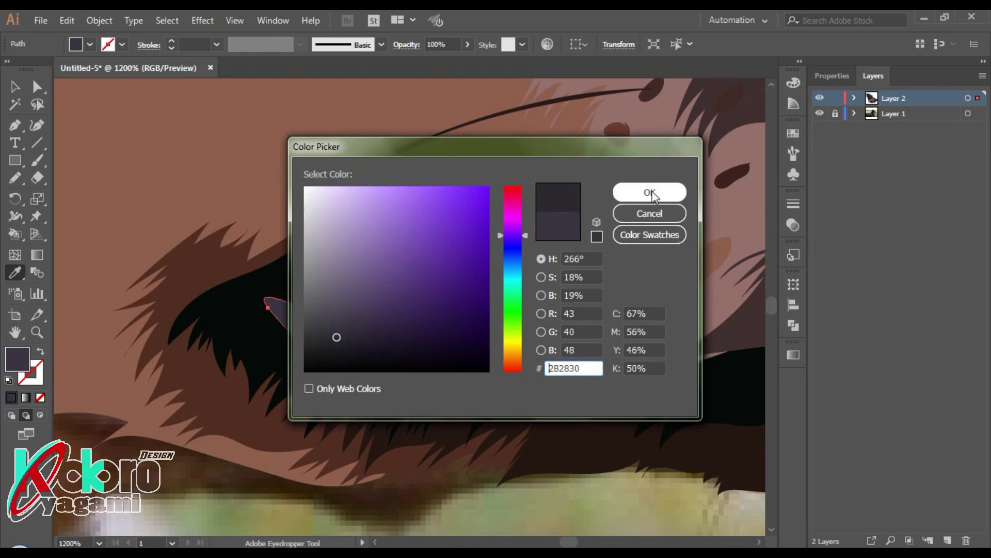
{"action": "left_click", "coordinate": [650, 192]}
{"action": "scroll", "coordinate": [602, 504], "scroll_direction": "down", "scroll_amount": 5}
{"action": "scroll", "coordinate": [609, 482], "scroll_direction": "down", "scroll_amount": 1}
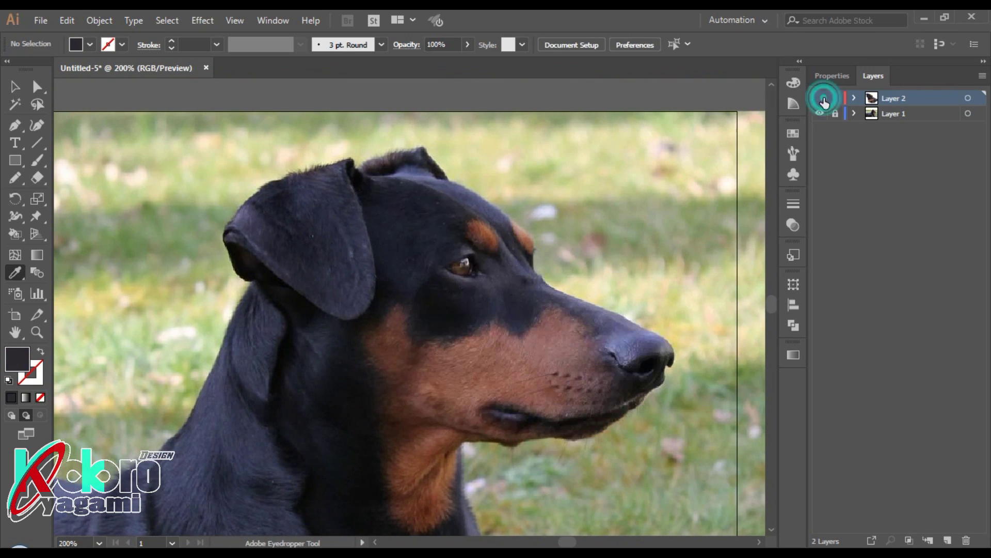
{"action": "scroll", "coordinate": [542, 436], "scroll_direction": "up", "scroll_amount": 3}
{"action": "scroll", "coordinate": [537, 394], "scroll_direction": "up", "scroll_amount": 2}
Step: Pen-draw a closed outline over the long highlight inside the lip
{"action": "key", "text": "p"}
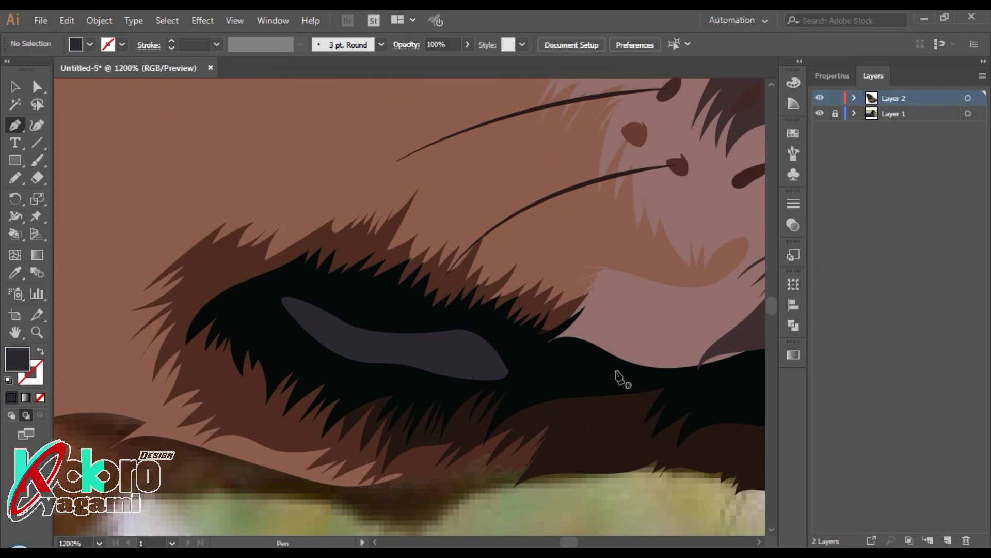
{"action": "left_click", "coordinate": [599, 390], "text": "ctrl"}
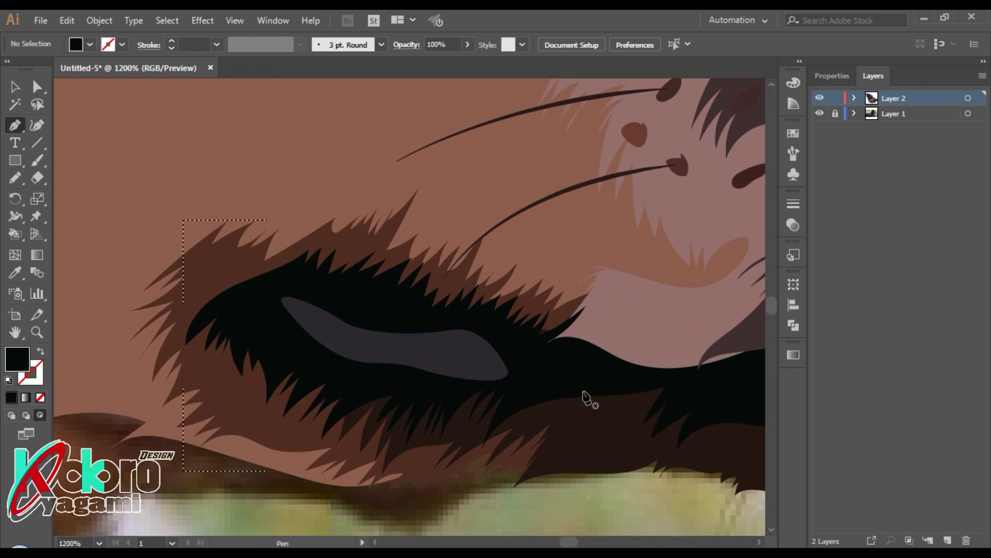
{"action": "left_click", "coordinate": [631, 380]}
{"action": "left_click", "coordinate": [551, 363]}
{"action": "left_click", "coordinate": [468, 326]}
{"action": "left_click", "coordinate": [349, 305]}
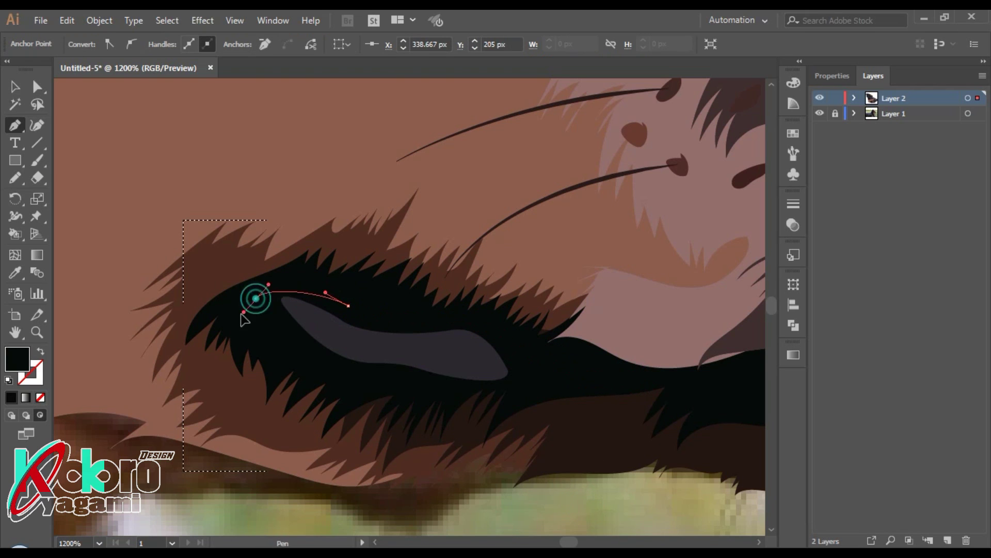
{"action": "left_click", "coordinate": [256, 298]}
{"action": "left_click_drag", "start_coordinate": [276, 324], "coordinate": [295, 342]}
{"action": "left_click", "coordinate": [350, 378]}
{"action": "left_click", "coordinate": [437, 386]}
{"action": "left_click", "coordinate": [515, 386]}
{"action": "left_click", "coordinate": [631, 379]}
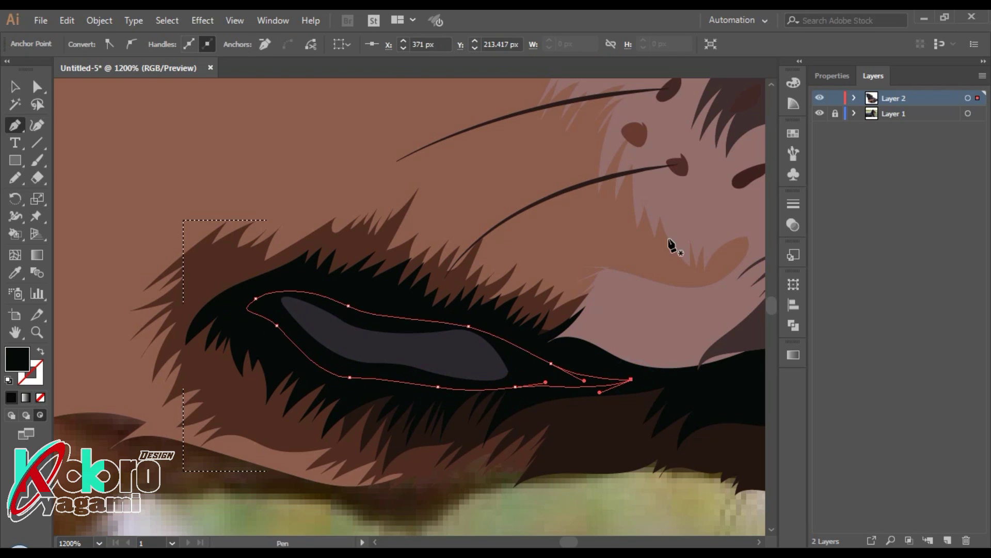
Step: Fill the lip highlight with a sampled grey, adjusted to a very dark purple-grey
{"action": "key", "text": "i"}
{"action": "left_click", "coordinate": [456, 349]}
{"action": "double_click", "coordinate": [17, 358]}
{"action": "left_click", "coordinate": [332, 343]}
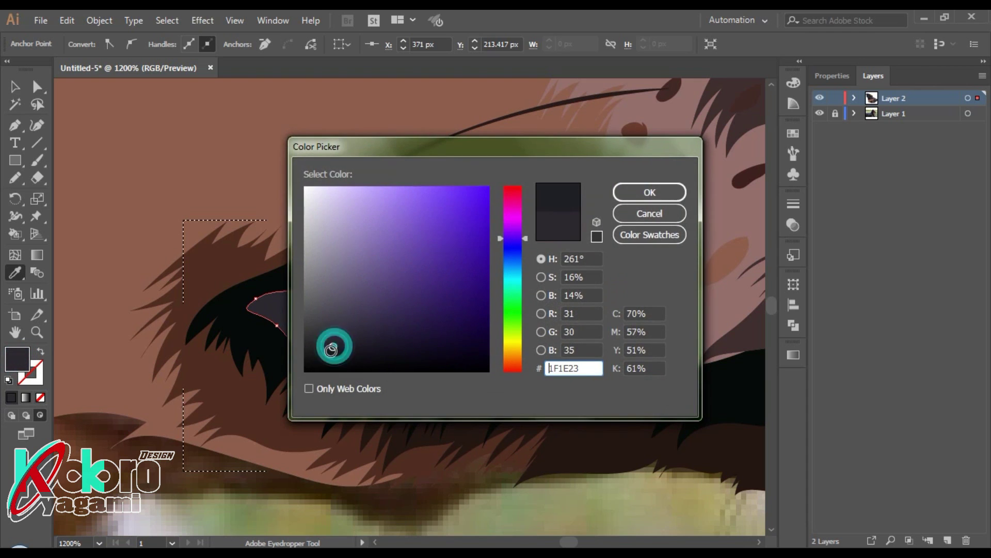
{"action": "left_click", "coordinate": [677, 192]}
{"action": "scroll", "coordinate": [608, 398], "scroll_direction": "down", "scroll_amount": 5}
{"action": "scroll", "coordinate": [526, 354], "scroll_direction": "up", "scroll_amount": 5}
{"action": "scroll", "coordinate": [391, 256], "scroll_direction": "up", "scroll_amount": 4}
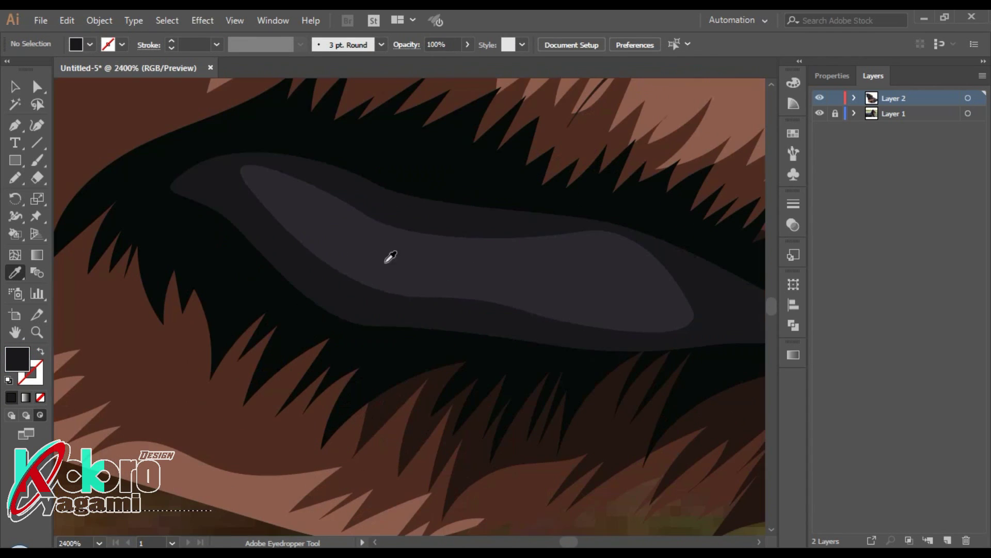
Step: Pen-draw a second highlight outline along the upper part of the lip
{"action": "key", "text": "p"}
{"action": "left_click", "coordinate": [327, 224]}
{"action": "left_click", "coordinate": [413, 279]}
{"action": "left_click", "coordinate": [547, 282]}
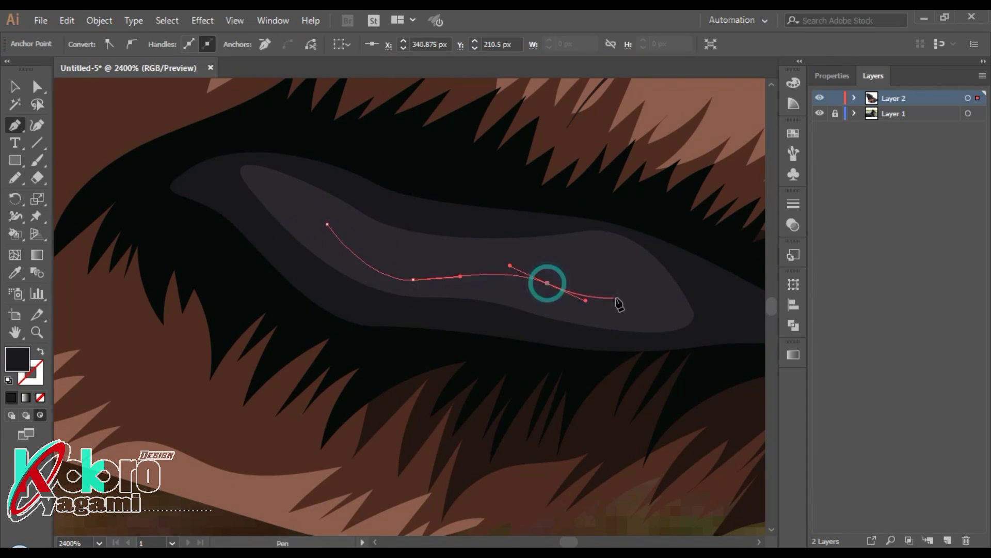
{"action": "left_click", "coordinate": [631, 305]}
{"action": "left_click", "coordinate": [389, 247]}
Step: Eyedropper the lip's grey-purple into the new highlight and deselect it
{"action": "key", "text": "i"}
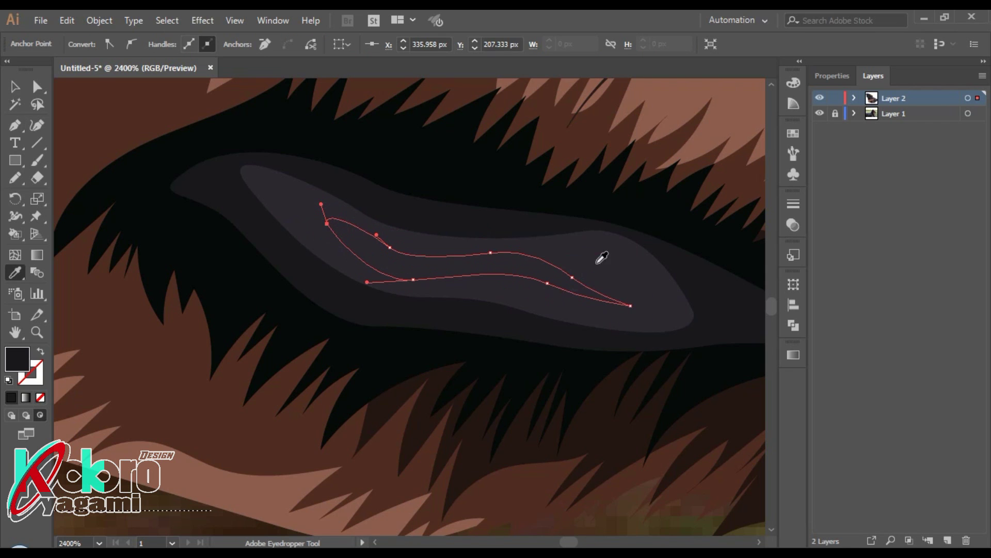
{"action": "left_click", "coordinate": [602, 257]}
{"action": "double_click", "coordinate": [15, 361]}
{"action": "key", "text": "Return"}
{"action": "scroll", "coordinate": [454, 259], "scroll_direction": "down", "scroll_amount": 2}
{"action": "scroll", "coordinate": [594, 231], "scroll_direction": "up", "scroll_amount": 1}
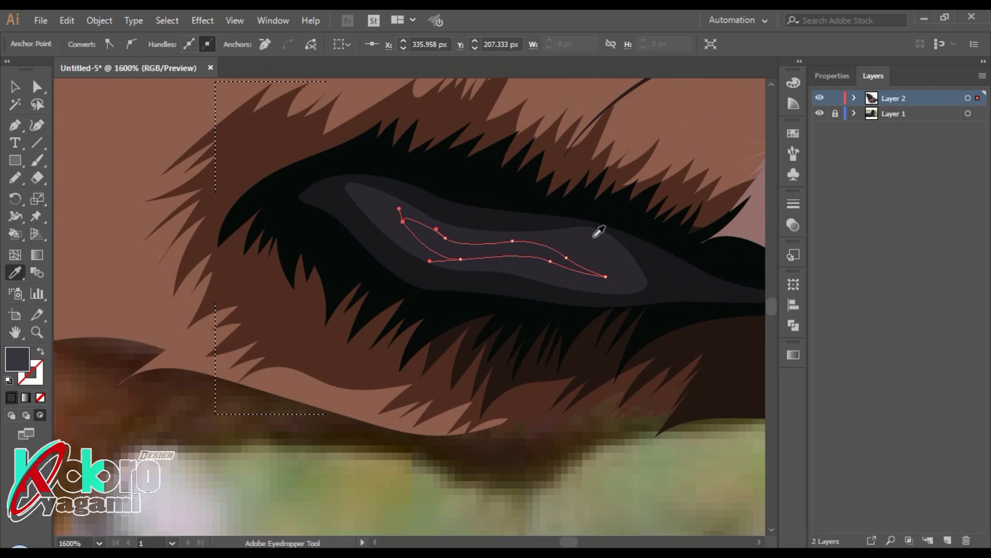
{"action": "key", "text": "v"}
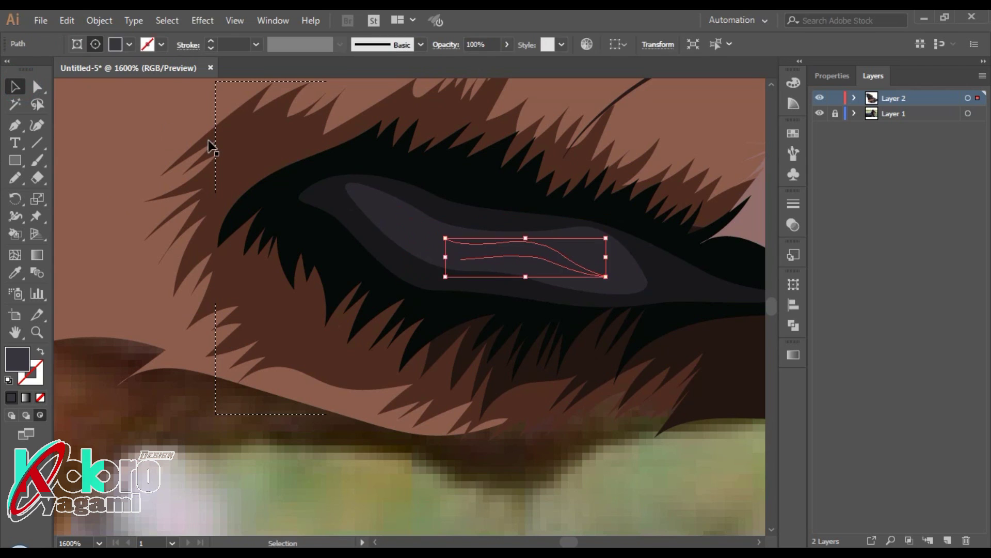
{"action": "left_click", "coordinate": [518, 443]}
{"action": "key", "text": "shift+d"}
{"action": "scroll", "coordinate": [474, 324], "scroll_direction": "up", "scroll_amount": 2}
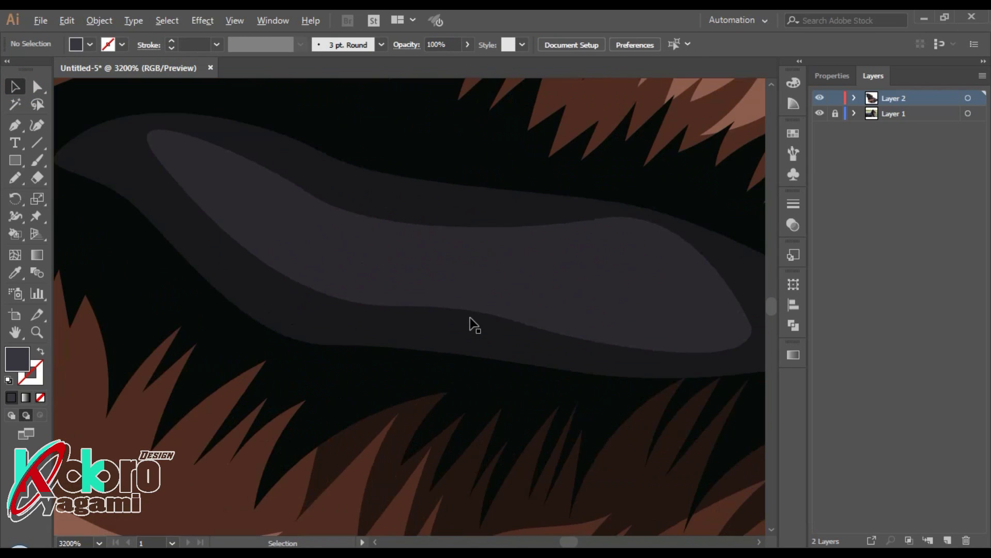
Step: Pen-draw a lighter layered highlight shape inside the lip, then deselect it
{"action": "key", "text": "p"}
{"action": "left_click", "coordinate": [266, 210]}
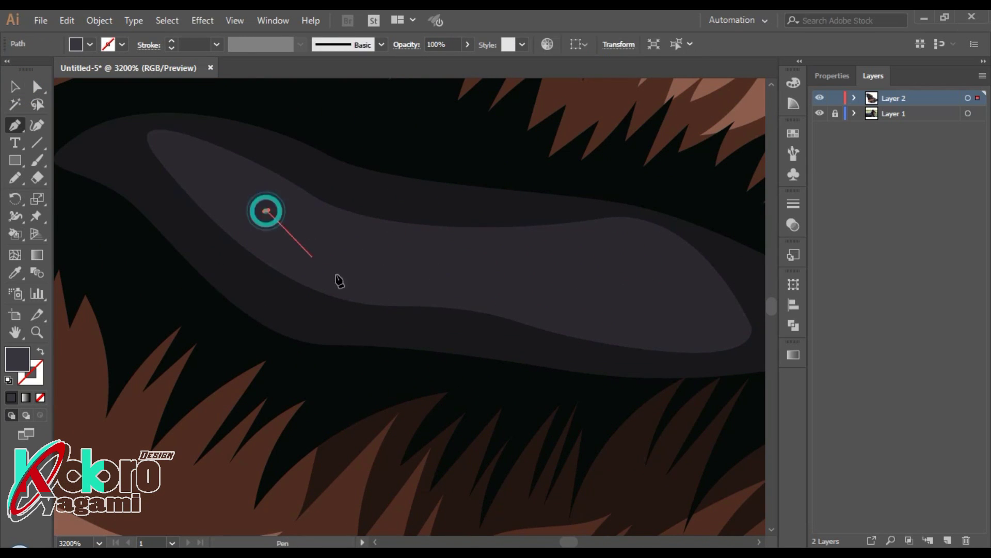
{"action": "left_click", "coordinate": [386, 283]}
{"action": "left_click", "coordinate": [538, 283]}
{"action": "left_click", "coordinate": [582, 299]}
{"action": "left_click_drag", "start_coordinate": [665, 307], "coordinate": [690, 284]}
{"action": "left_click", "coordinate": [531, 239]}
{"action": "left_click", "coordinate": [472, 263]}
{"action": "left_click", "coordinate": [421, 266]}
{"action": "left_click", "coordinate": [382, 256]}
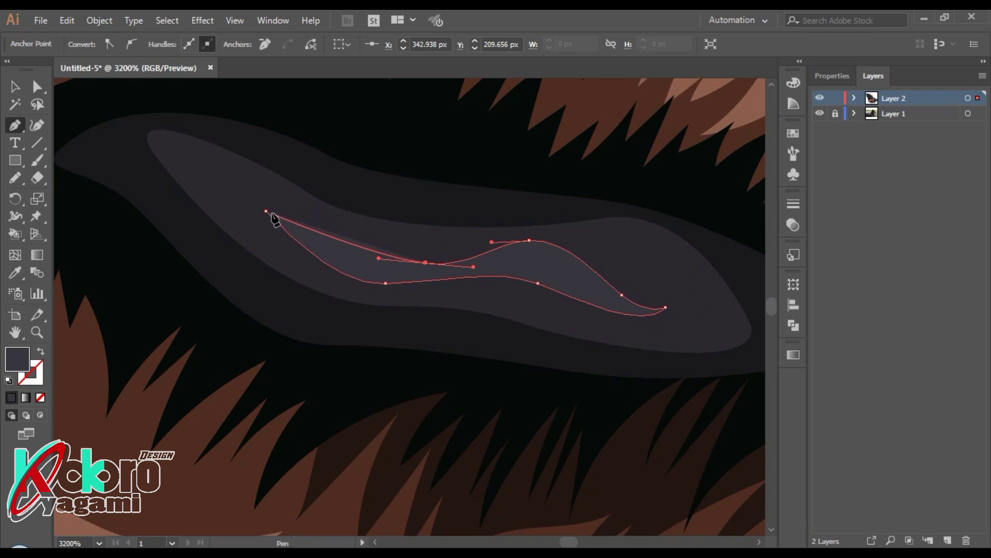
{"action": "left_click", "coordinate": [265, 210]}
{"action": "scroll", "coordinate": [483, 372], "scroll_direction": "down", "scroll_amount": 5}
{"action": "left_click", "coordinate": [512, 399], "text": "ctrl"}
{"action": "scroll", "coordinate": [567, 382], "scroll_direction": "down", "scroll_amount": 3}
{"action": "scroll", "coordinate": [622, 368], "scroll_direction": "down", "scroll_amount": 1}
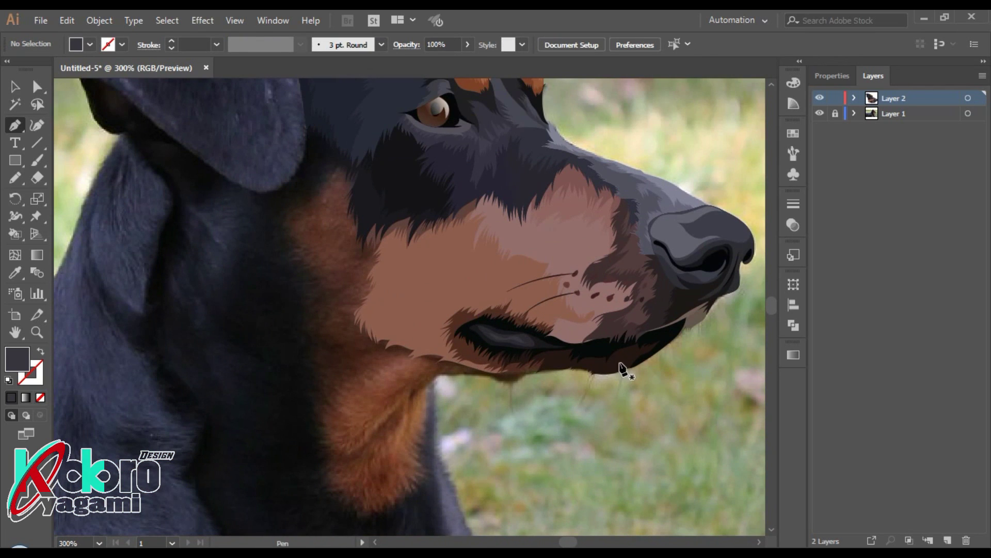
Step: Compare the vector lip against the photo and check the dark lip path
{"action": "left_click", "coordinate": [822, 97]}
{"action": "scroll", "coordinate": [710, 361], "scroll_direction": "up", "scroll_amount": 5}
{"action": "left_click", "coordinate": [577, 312], "text": "ctrl"}
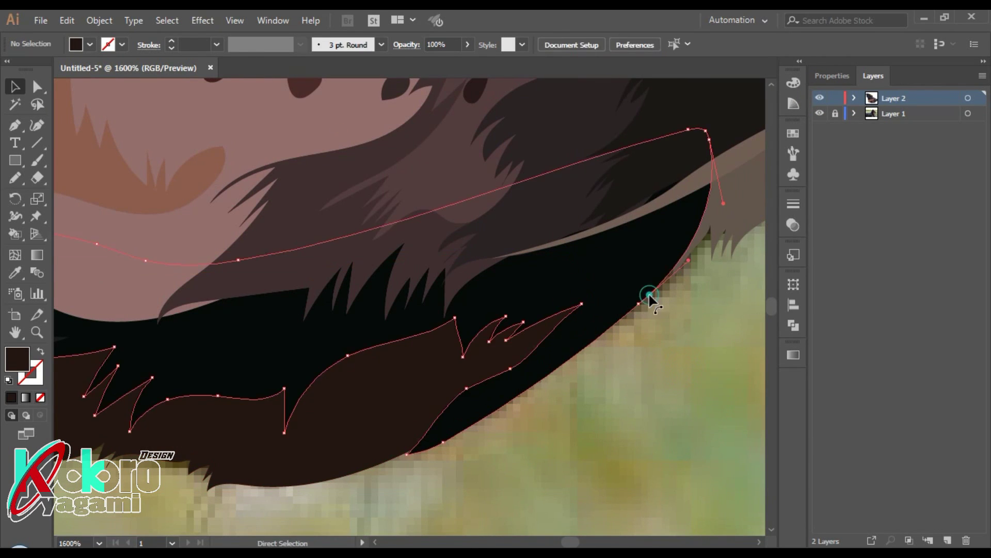
{"action": "left_click", "coordinate": [662, 371], "text": "ctrl"}
{"action": "scroll", "coordinate": [662, 370], "scroll_direction": "up", "scroll_amount": 1}
Step: Pen-draw a thin shape running along the lower lip's edge
{"action": "key", "text": "p"}
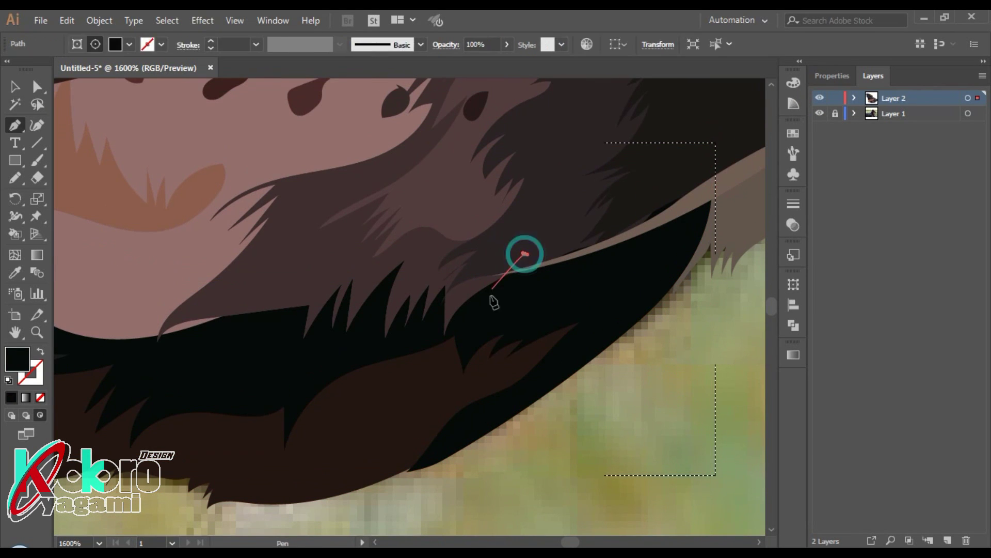
{"action": "left_click", "coordinate": [671, 239]}
{"action": "left_click", "coordinate": [580, 428]}
{"action": "left_click", "coordinate": [635, 342]}
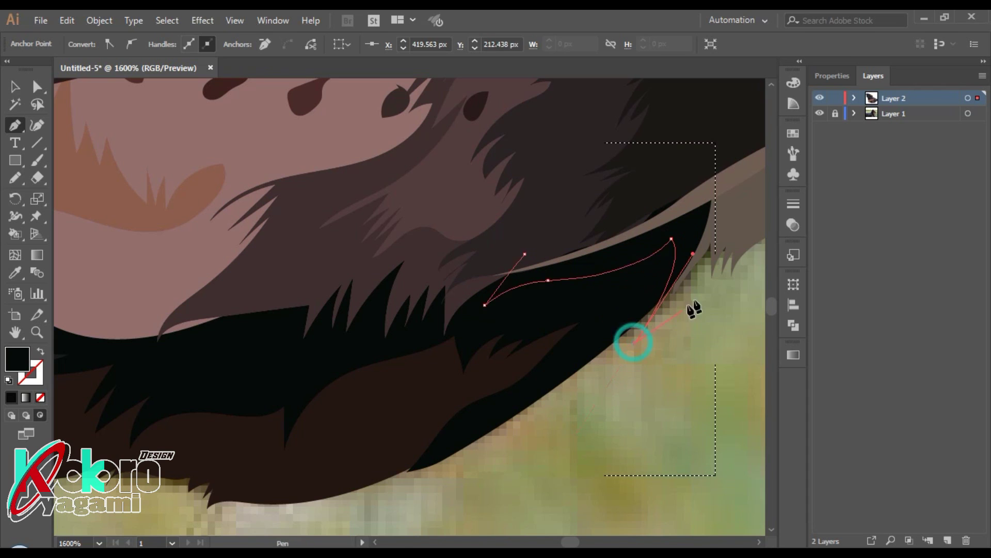
{"action": "left_click", "coordinate": [726, 217]}
{"action": "left_click", "coordinate": [705, 168]}
{"action": "left_click", "coordinate": [584, 218]}
{"action": "left_click_drag", "start_coordinate": [524, 254], "coordinate": [2, 439]}
Step: Set the lip-edge shape's fill to near-black #101414
{"action": "double_click", "coordinate": [19, 361]}
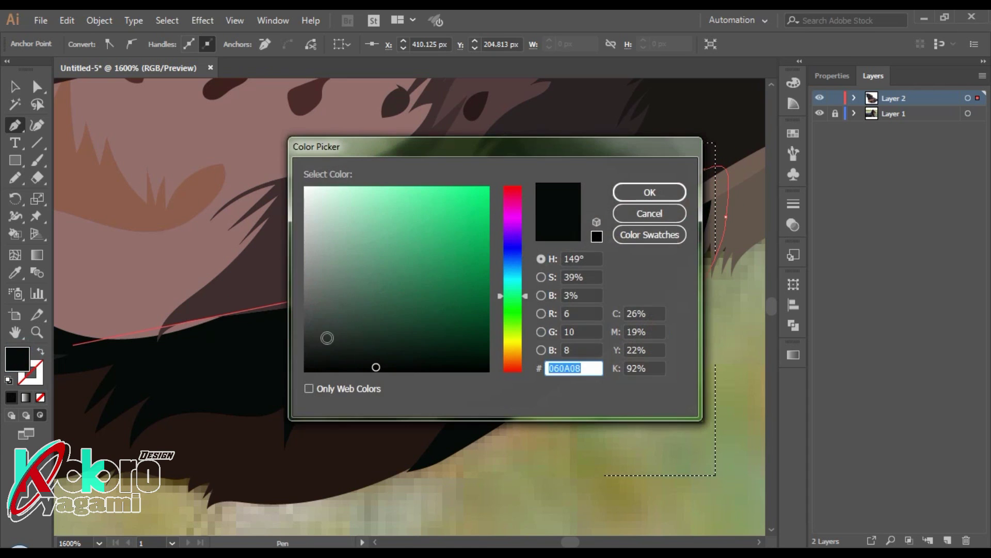
{"action": "left_click", "coordinate": [513, 283]}
{"action": "left_click", "coordinate": [343, 356]}
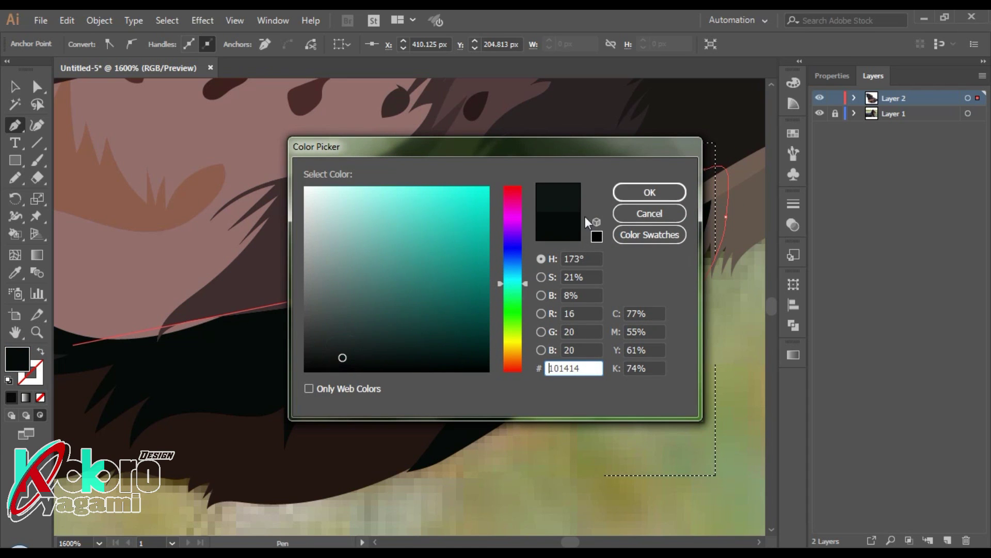
{"action": "left_click", "coordinate": [650, 192]}
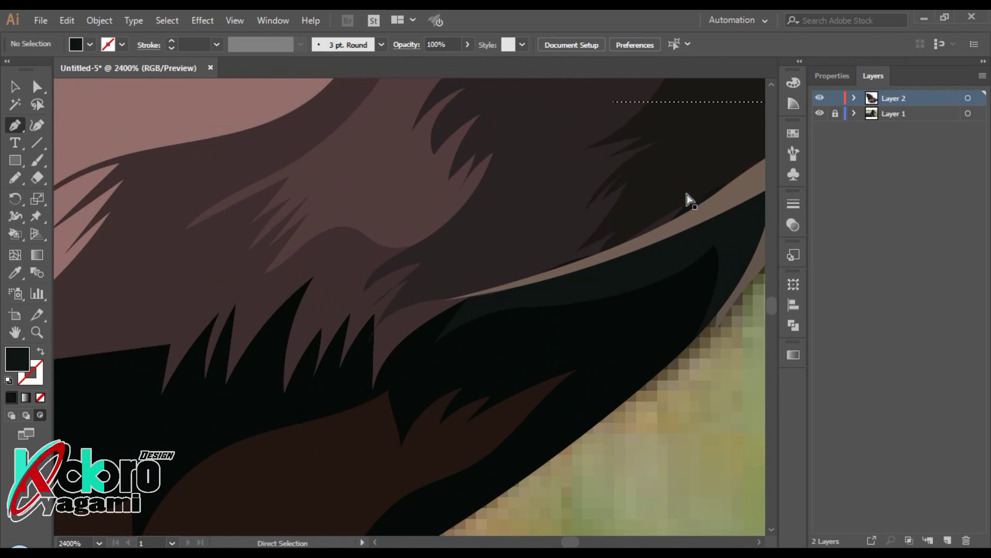
{"action": "left_click", "coordinate": [405, 304]}
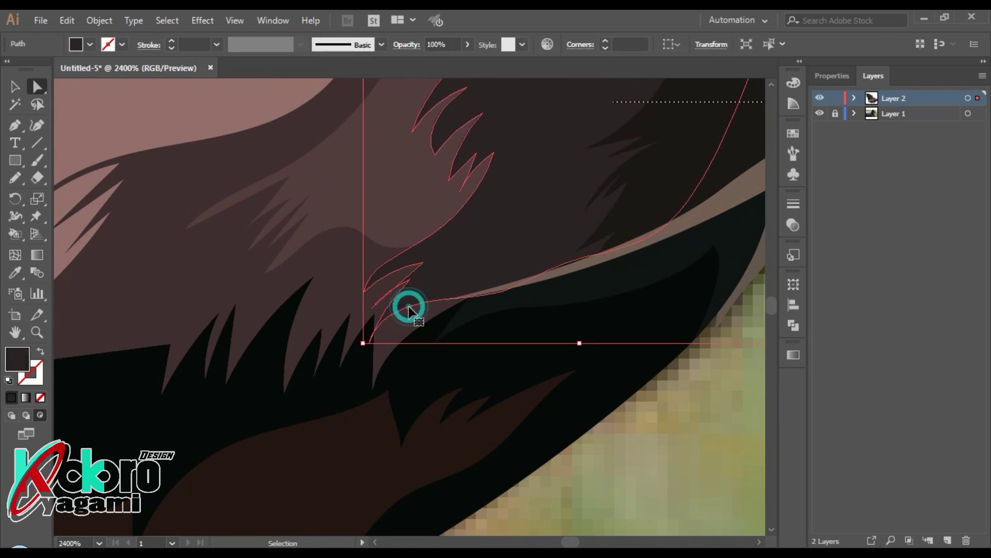
{"action": "scroll", "coordinate": [680, 374], "scroll_direction": "down", "scroll_amount": 5}
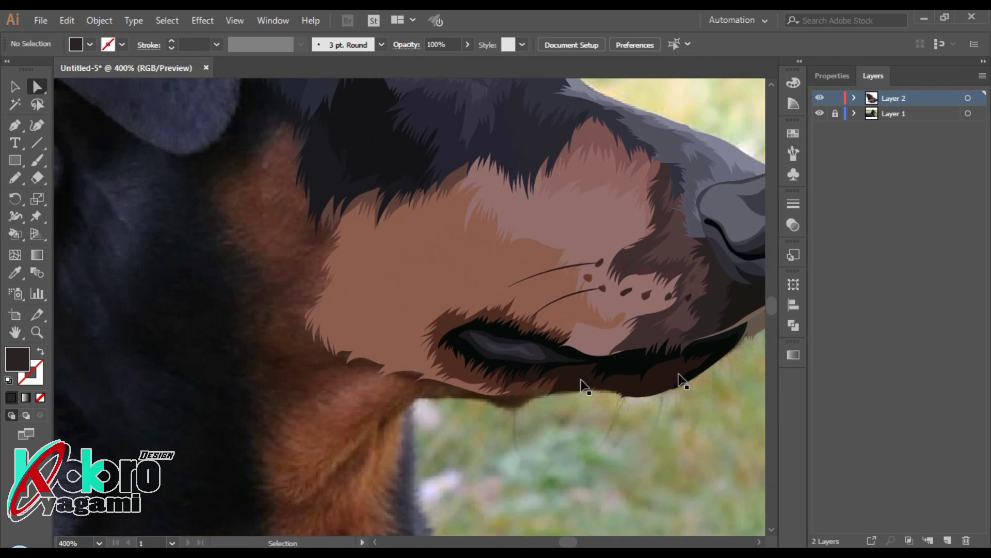
Step: Swap fill and stroke on the brown muzzle path, then clear the selection
{"action": "left_click", "coordinate": [402, 307]}
{"action": "key", "text": "shift+x"}
{"action": "key", "text": "ctrl+shift+a"}
{"action": "scroll", "coordinate": [429, 455], "scroll_direction": "up", "scroll_amount": 2}
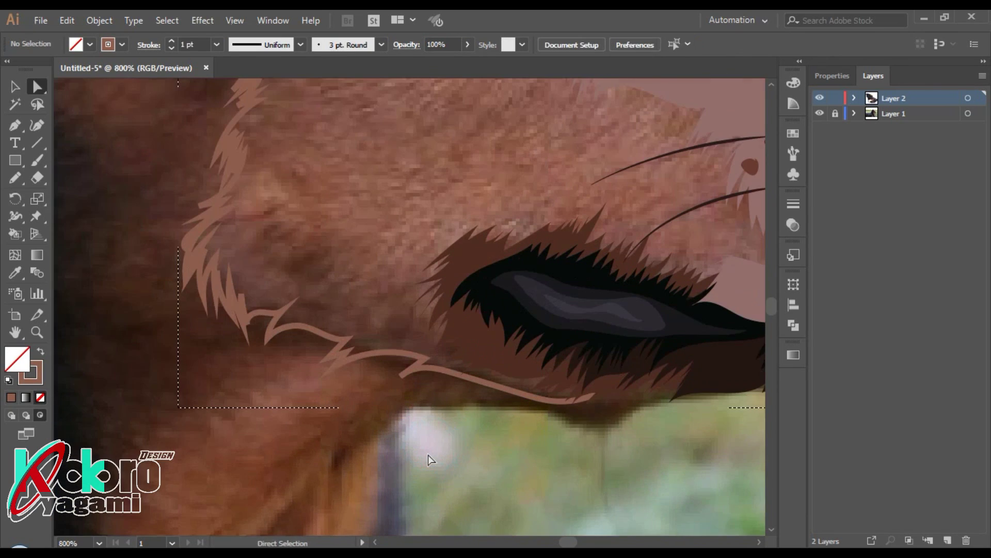
Step: Pencil-draw a jagged zigzag fur shape up the cheek below the muzzle
{"action": "key", "text": "n"}
{"action": "left_click_drag", "start_coordinate": [598, 427], "coordinate": [467, 309]}
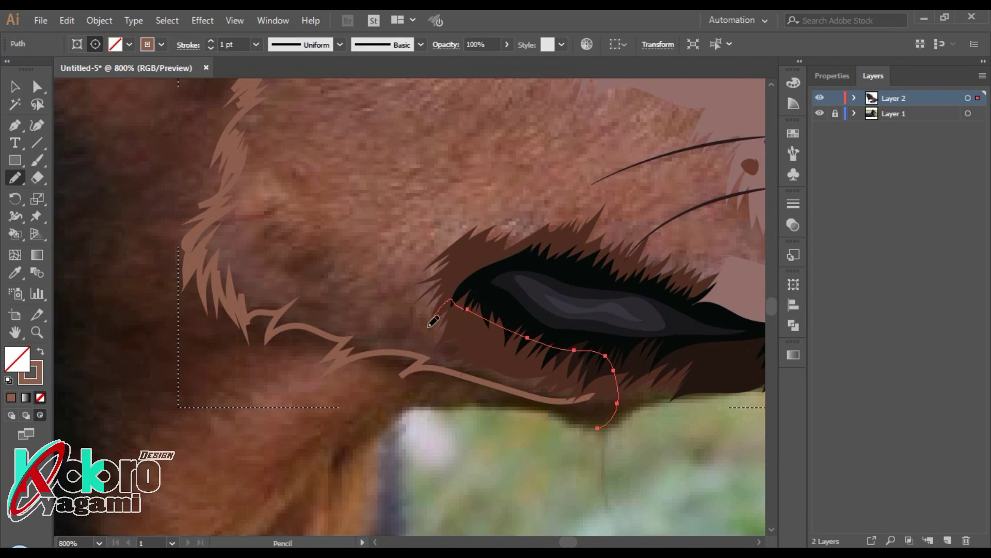
{"action": "left_click_drag", "start_coordinate": [324, 233], "coordinate": [303, 227]}
{"action": "scroll", "coordinate": [300, 226], "scroll_direction": "up", "scroll_amount": 5}
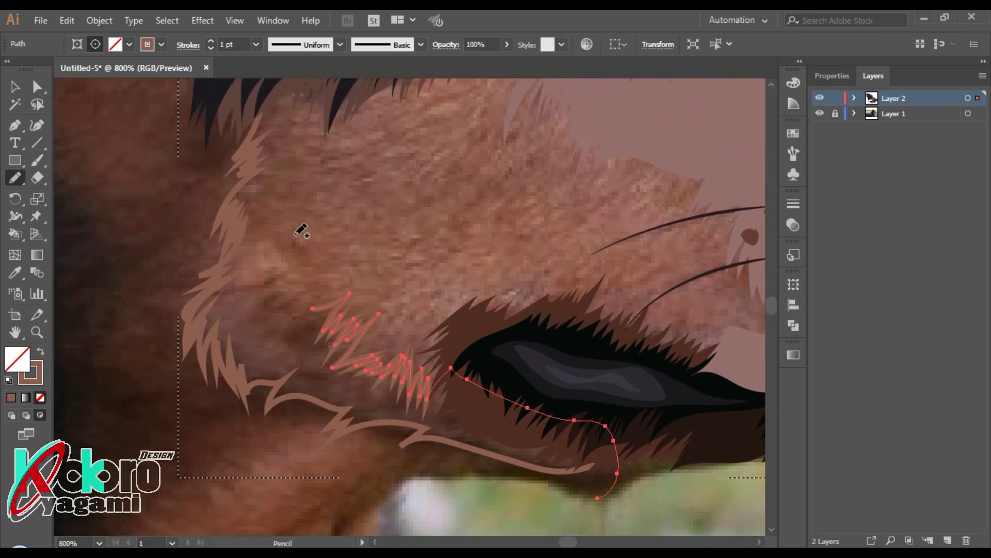
{"action": "left_click_drag", "start_coordinate": [310, 361], "coordinate": [352, 310]}
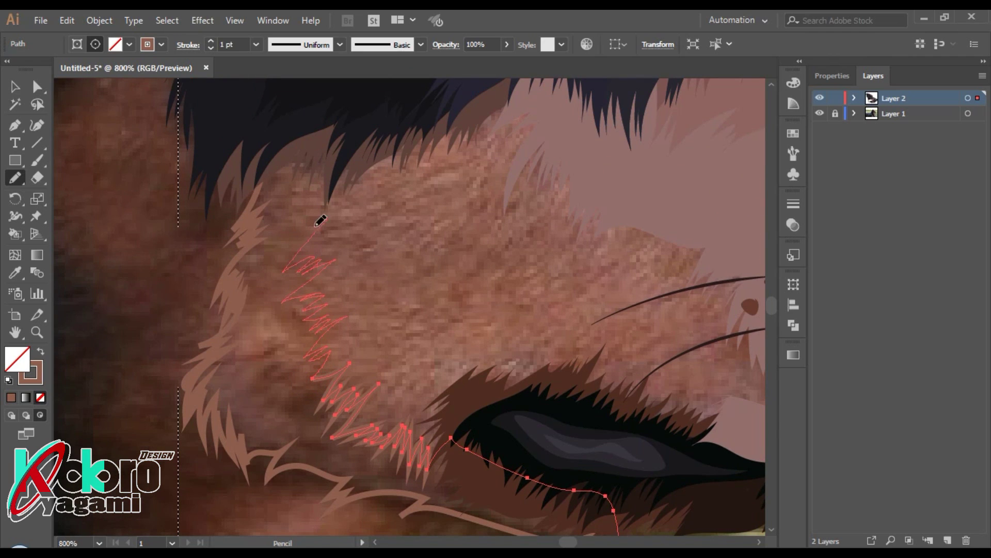
{"action": "left_click_drag", "start_coordinate": [149, 433], "coordinate": [186, 476]}
{"action": "scroll", "coordinate": [327, 413], "scroll_direction": "down", "scroll_amount": 3}
{"action": "scroll", "coordinate": [201, 309], "scroll_direction": "down", "scroll_amount": 2}
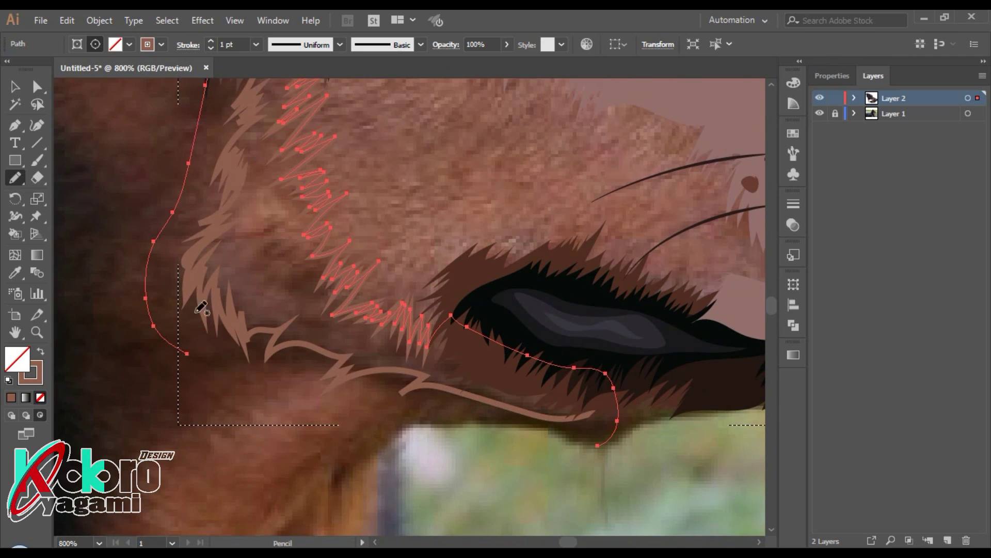
Step: Eyedropper dark brown fur colour from the photo into the zigzag shapes
{"action": "key", "text": "i"}
{"action": "left_click", "coordinate": [281, 210]}
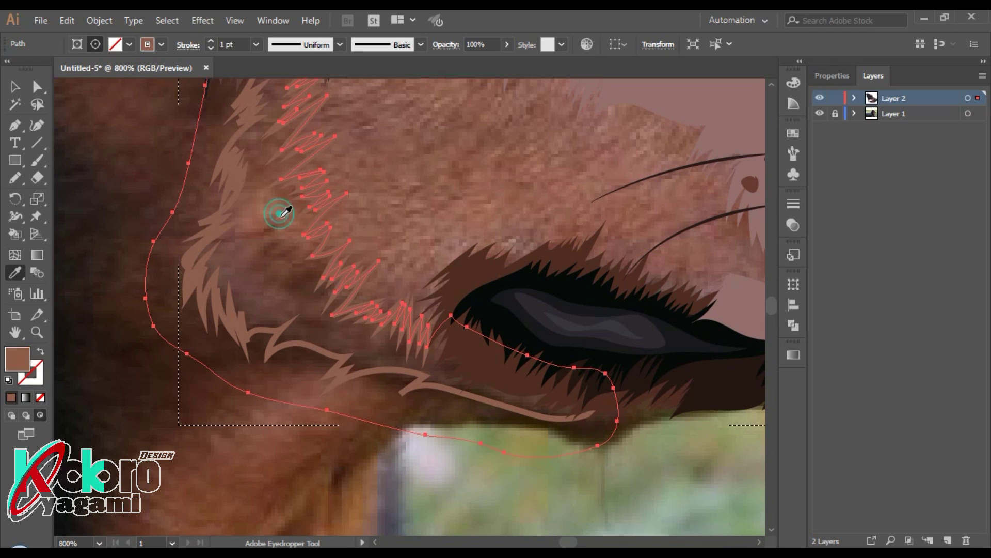
{"action": "left_click", "coordinate": [381, 327]}
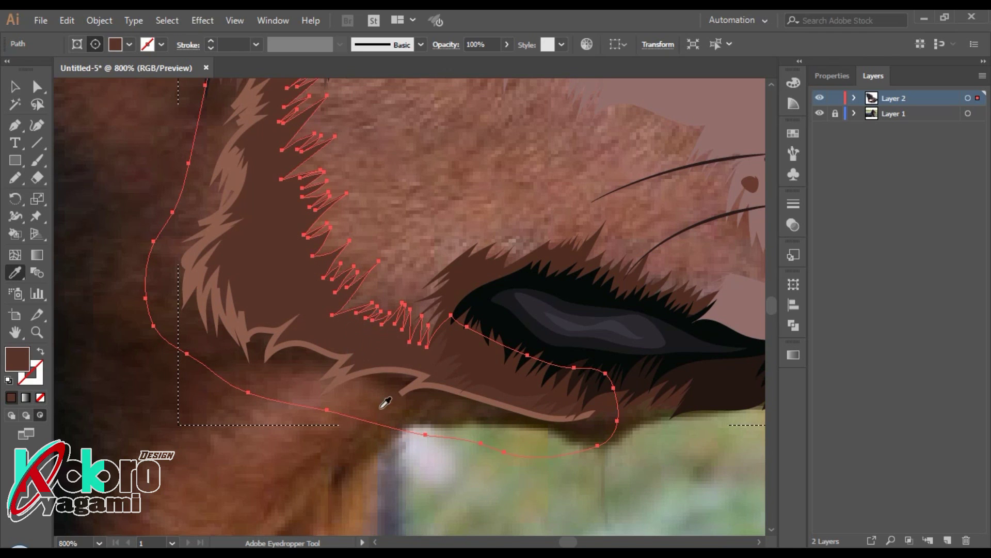
{"action": "left_click", "coordinate": [361, 370], "text": "ctrl"}
{"action": "key", "text": "ctrl+minus"}
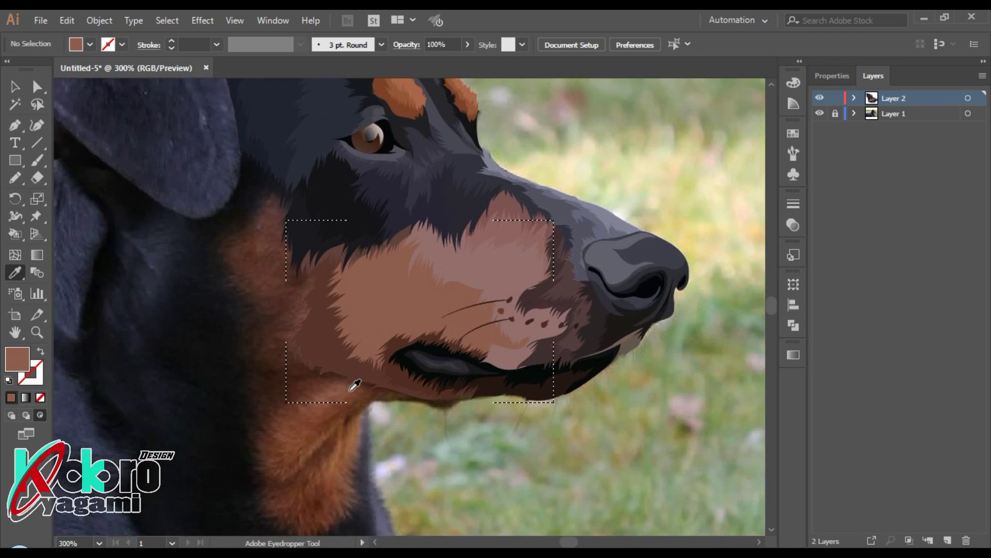
Step: Recolour the zigzag fur shape to warm brown #7C4E42 and deselect it
{"action": "left_click", "coordinate": [336, 315], "text": "ctrl"}
{"action": "double_click", "coordinate": [17, 358]}
{"action": "left_click", "coordinate": [389, 279]}
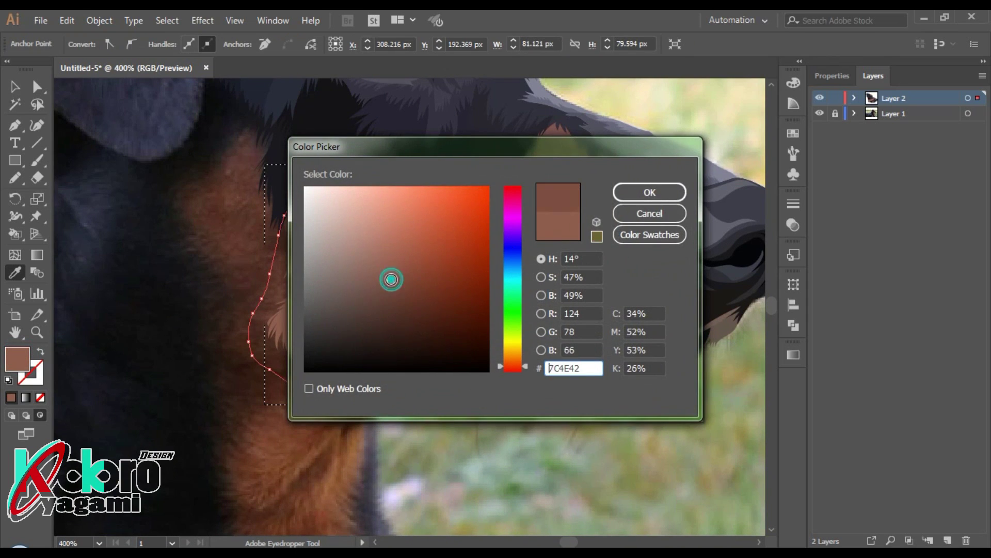
{"action": "left_click", "coordinate": [649, 191]}
{"action": "key", "text": "ctrl+shift+a"}
{"action": "key", "text": "ctrl+minus"}
{"action": "scroll", "coordinate": [486, 450], "scroll_direction": "up", "scroll_amount": 2}
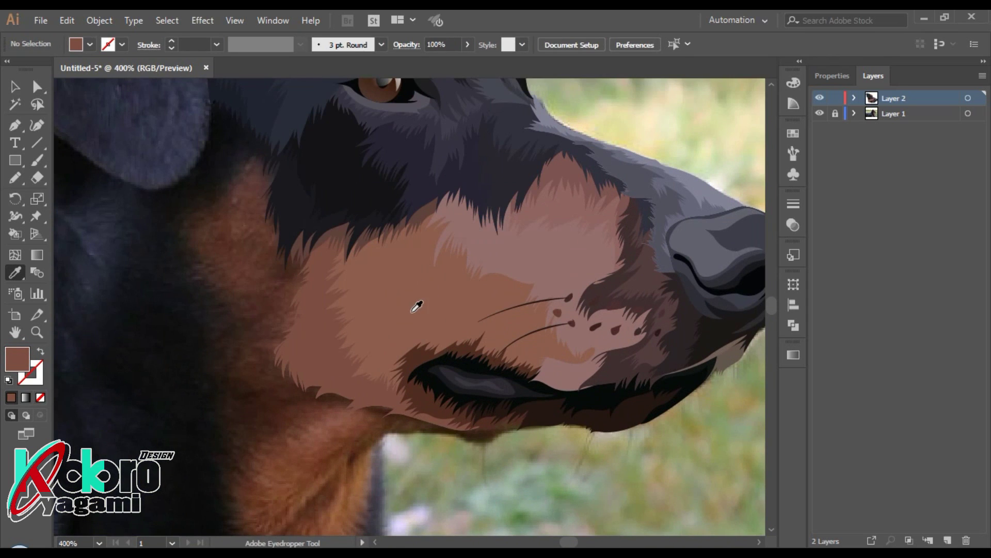
{"action": "key", "text": "v"}
{"action": "left_click", "coordinate": [435, 428]}
Step: Pencil-draw a closed fur shape across the cheek and sample the tan fur colour
{"action": "key", "text": "ctrl+shift+a"}
{"action": "key", "text": "ctrl+plus"}
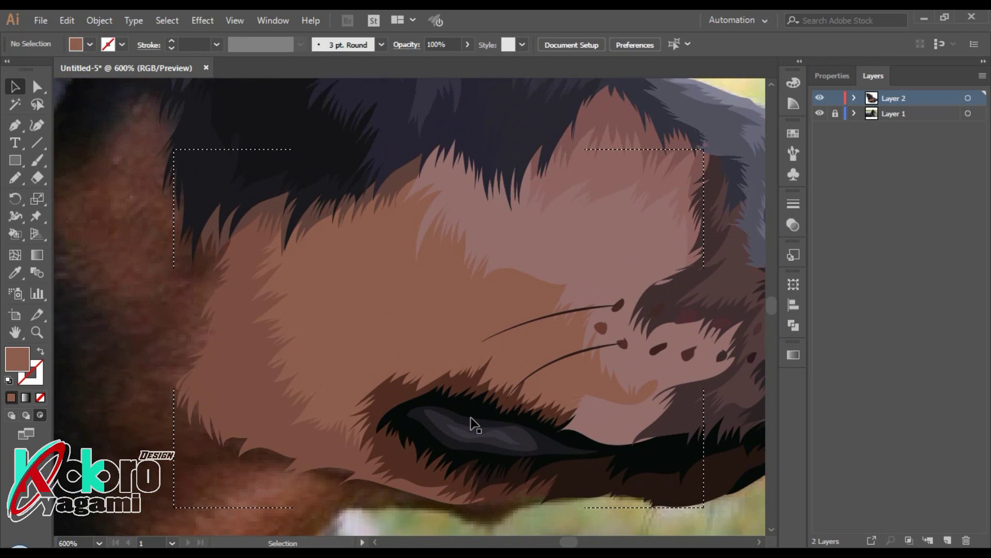
{"action": "key", "text": "n"}
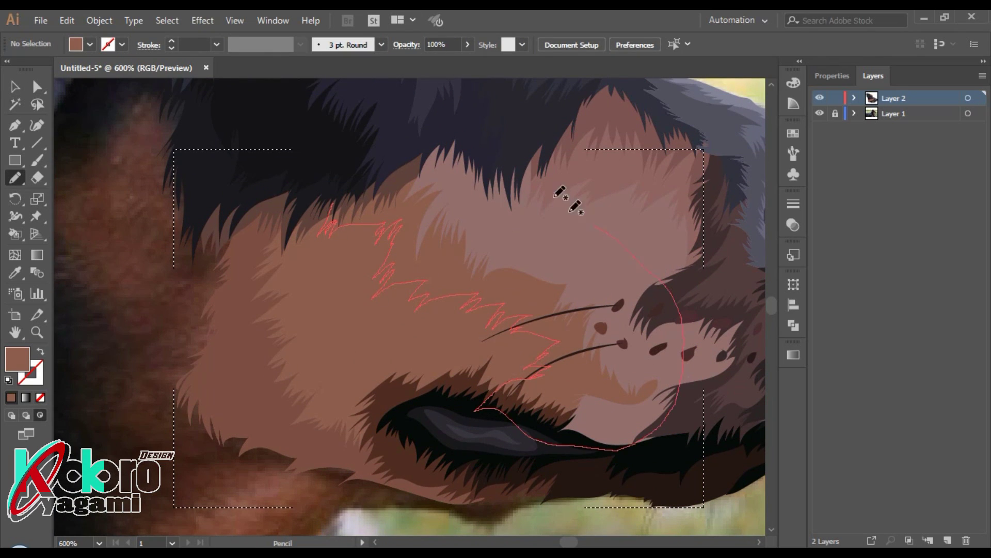
{"action": "left_click_drag", "start_coordinate": [571, 211], "coordinate": [333, 220]}
{"action": "key", "text": "i"}
{"action": "left_click", "coordinate": [365, 238]}
Step: Adjust the cheek shape's fill to muted pinkish-brown #8D5E4F and deselect it
{"action": "double_click", "coordinate": [18, 359]}
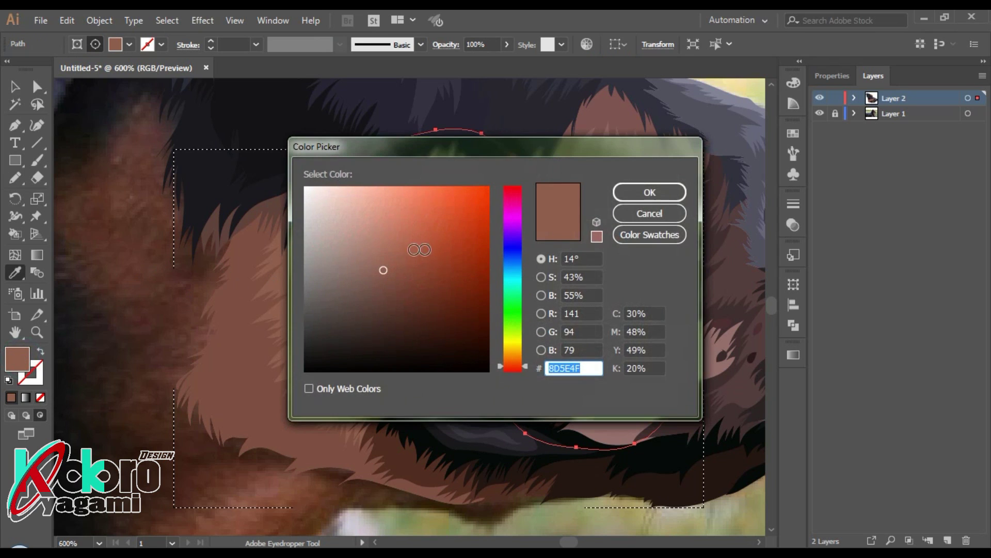
{"action": "left_click", "coordinate": [383, 269]}
{"action": "key", "text": "Return"}
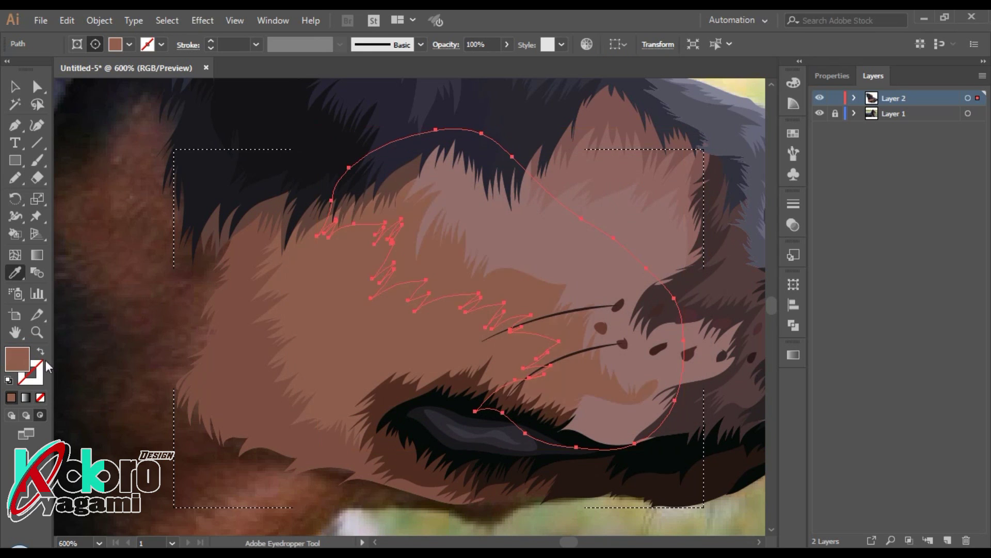
{"action": "double_click", "coordinate": [17, 358]}
{"action": "left_click", "coordinate": [381, 268]}
{"action": "left_click", "coordinate": [636, 192]}
{"action": "key", "text": "ctrl+shift+a"}
Step: Zoom out and toggle Layer 1 visibility to check the artwork against the photo
{"action": "key", "text": "ctrl+minus"}
{"action": "key", "text": "ctrl+minus"}
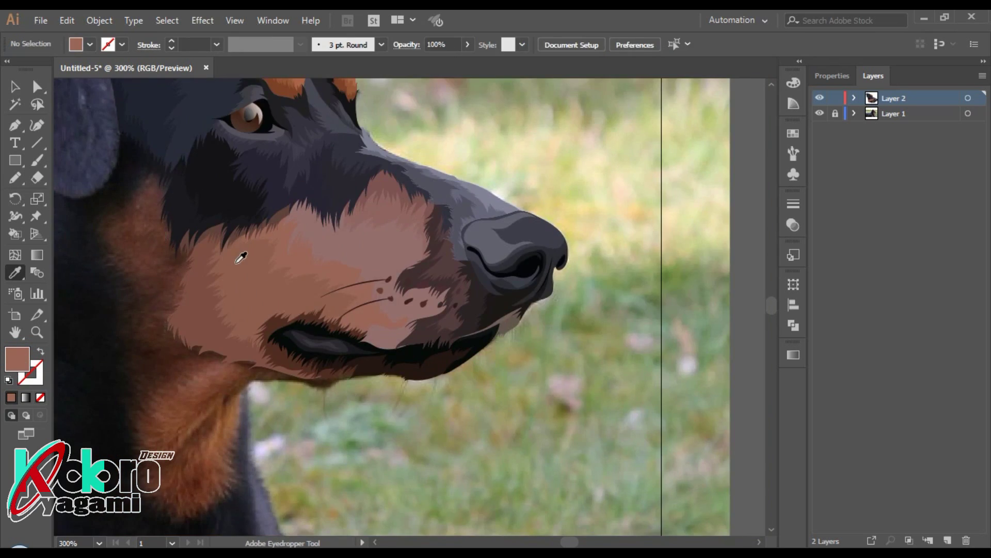
{"action": "key", "text": "ctrl+minus"}
{"action": "key", "text": "ctrl+minus"}
{"action": "left_click", "coordinate": [820, 113]}
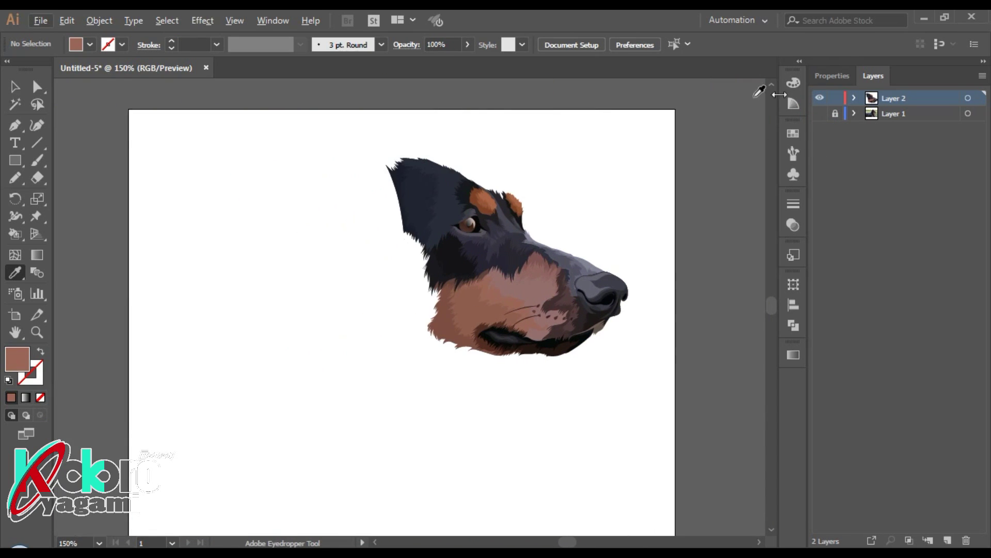
{"action": "left_click", "coordinate": [820, 113]}
Step: Pencil the jagged zigzag fur edge along the top of the dog's head
{"action": "scroll", "coordinate": [500, 124], "scroll_direction": "up", "scroll_amount": 3, "text": "alt"}
{"action": "scroll", "coordinate": [475, 227], "scroll_direction": "up", "scroll_amount": 2, "text": "alt"}
{"action": "scroll", "coordinate": [474, 227], "scroll_direction": "right", "scroll_amount": 3}
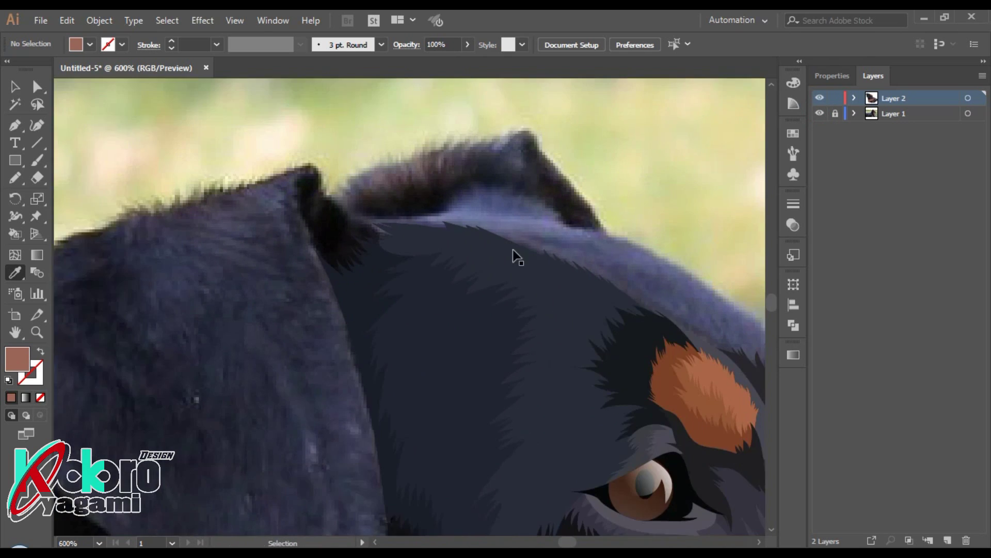
{"action": "scroll", "coordinate": [465, 229], "scroll_direction": "right", "scroll_amount": 2}
{"action": "key", "text": "n"}
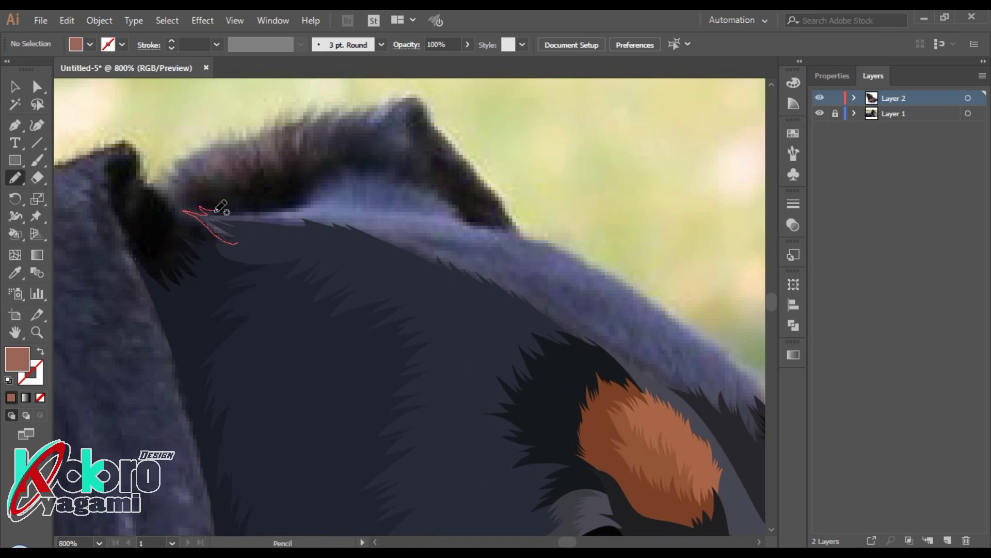
{"action": "left_click_drag", "start_coordinate": [221, 206], "coordinate": [304, 204]}
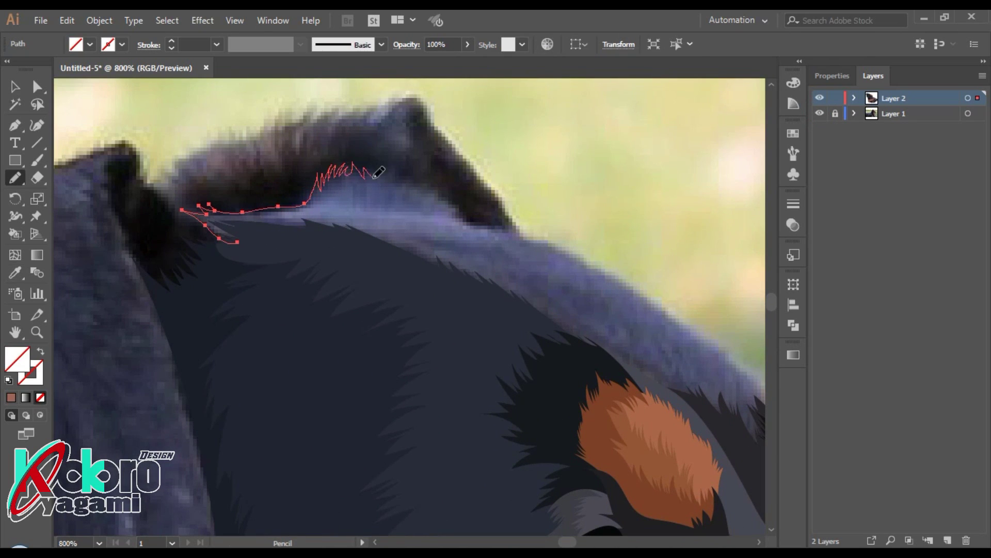
{"action": "left_click_drag", "start_coordinate": [466, 214], "coordinate": [466, 216]}
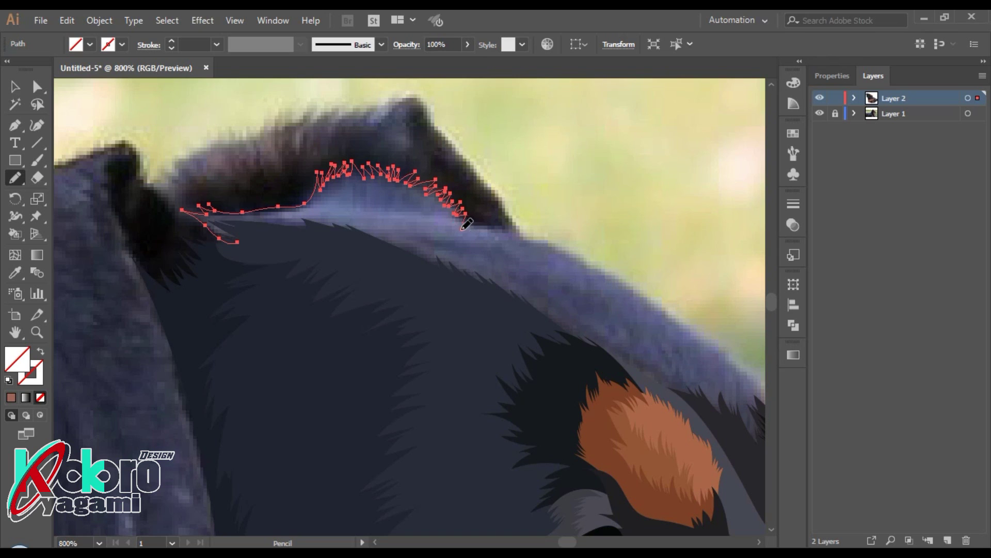
{"action": "scroll", "coordinate": [568, 205], "scroll_direction": "down", "scroll_amount": 3}
{"action": "scroll", "coordinate": [549, 170], "scroll_direction": "up", "scroll_amount": 2}
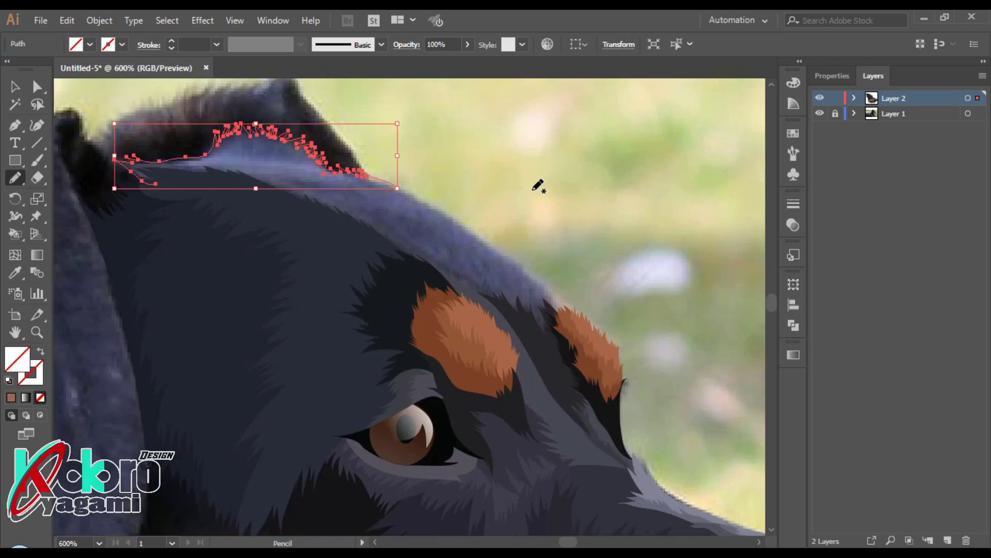
Step: Close the crown fur shape with Pen points past the eyebrow spots and across the forehead
{"action": "key", "text": "p"}
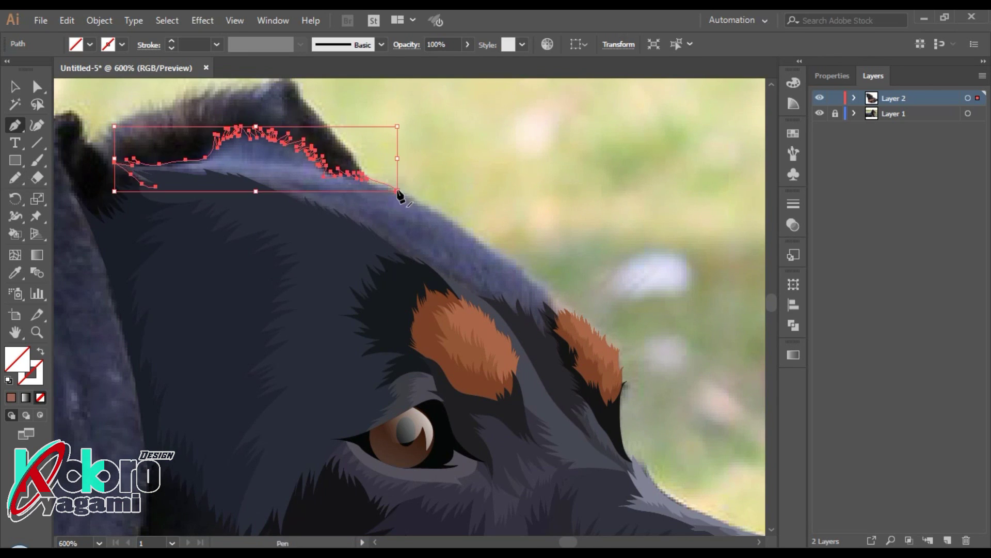
{"action": "left_click", "coordinate": [396, 191]}
{"action": "left_click_drag", "start_coordinate": [569, 353], "coordinate": [572, 397]}
{"action": "left_click", "coordinate": [523, 362]}
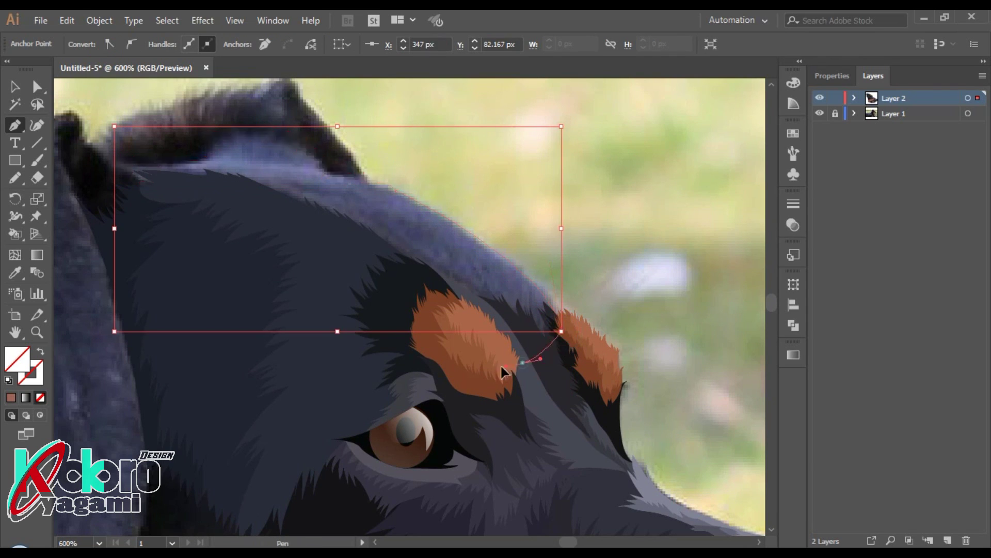
{"action": "left_click", "coordinate": [365, 304]}
{"action": "left_click", "coordinate": [155, 187]}
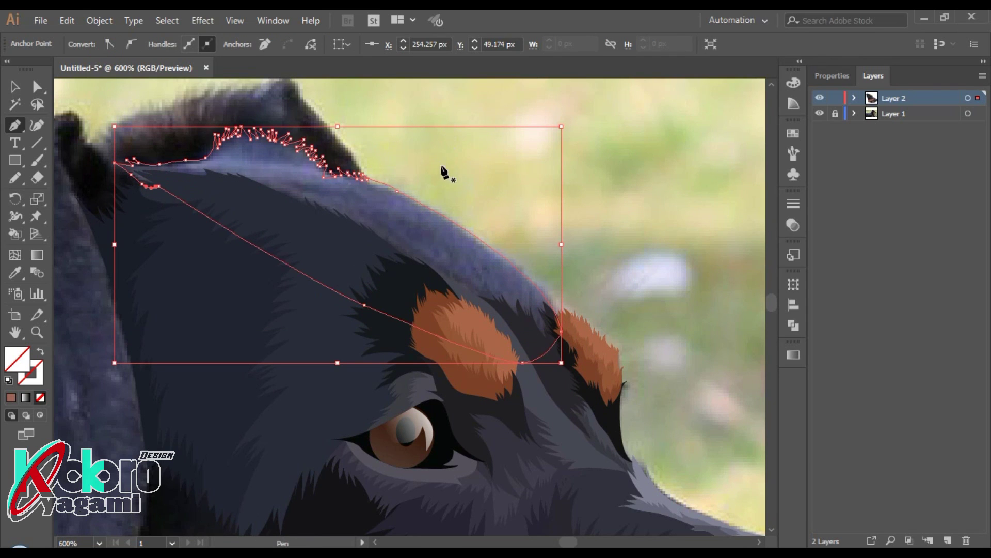
{"action": "scroll", "coordinate": [467, 185], "scroll_direction": "down", "scroll_amount": 3}
{"action": "scroll", "coordinate": [454, 194], "scroll_direction": "up", "scroll_amount": 2}
Step: Fill the crown shape with sampled blue-grey fur colour, check its anchor points, and deselect
{"action": "key", "text": "i"}
{"action": "left_click", "coordinate": [465, 199]}
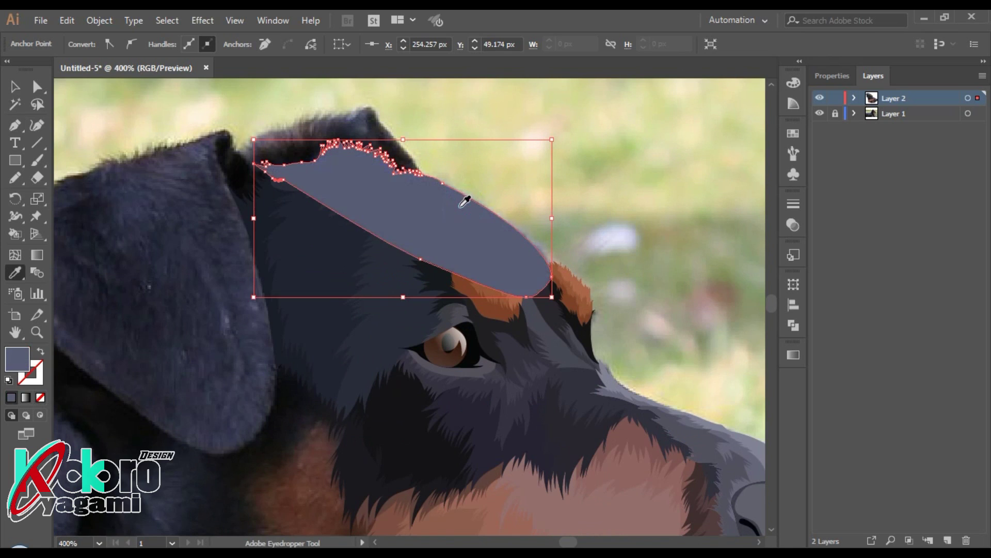
{"action": "scroll", "coordinate": [462, 206], "scroll_direction": "up", "scroll_amount": 1}
{"action": "key", "text": "shift+x"}
{"action": "left_click", "coordinate": [498, 237]}
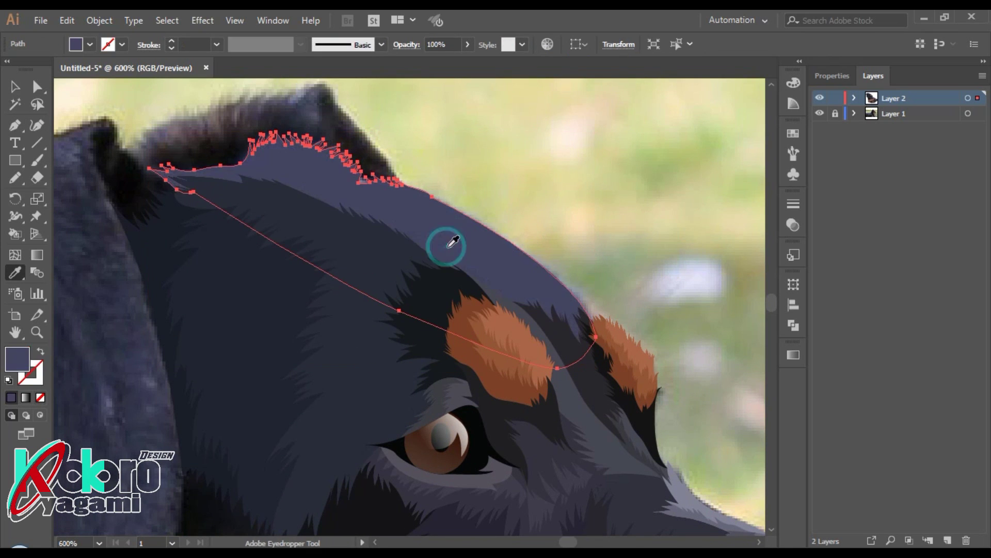
{"action": "key", "text": "shift+x"}
{"action": "key", "text": "v"}
{"action": "key", "text": "ctrl+shift+a"}
{"action": "scroll", "coordinate": [554, 200], "scroll_direction": "down", "scroll_amount": 3}
{"action": "scroll", "coordinate": [448, 173], "scroll_direction": "up", "scroll_amount": 3}
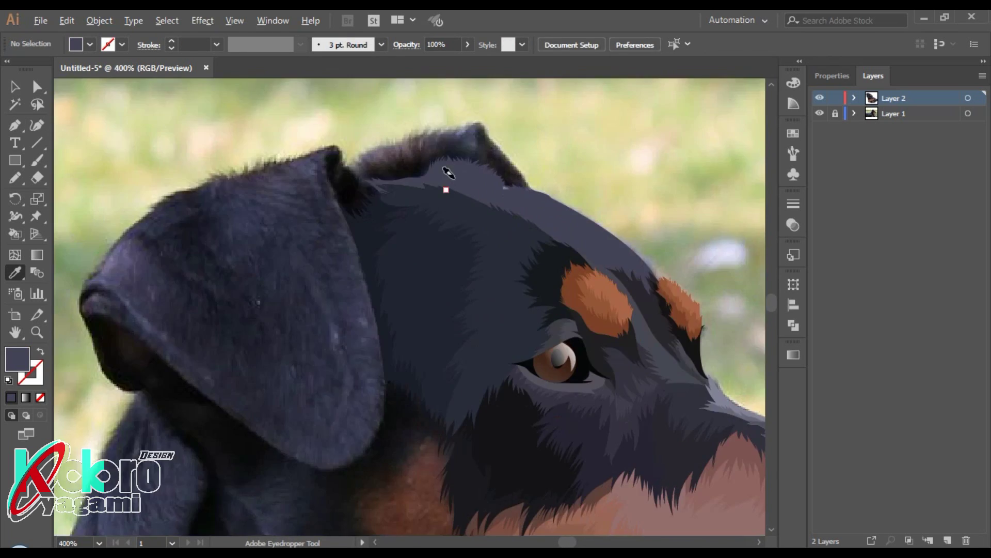
{"action": "scroll", "coordinate": [552, 158], "scroll_direction": "up", "scroll_amount": 2}
Step: Draw a spiky fur highlight on the crown and fill it with sampled pale lavender
{"action": "left_click", "coordinate": [553, 158]}
{"action": "key", "text": "i"}
{"action": "key", "text": "shift+x"}
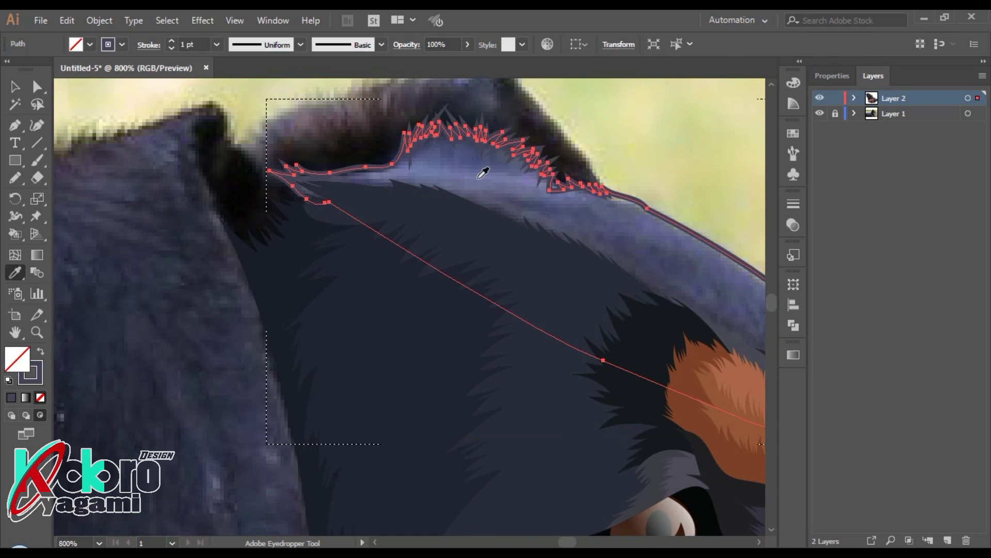
{"action": "scroll", "coordinate": [475, 206], "scroll_direction": "right", "scroll_amount": 5}
{"action": "key", "text": "n"}
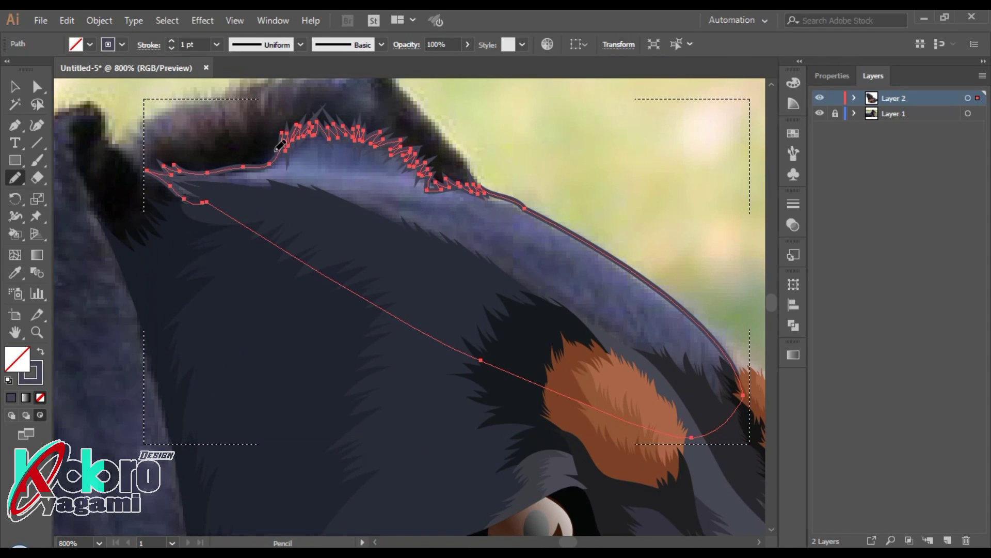
{"action": "left_click_drag", "start_coordinate": [230, 170], "coordinate": [351, 184]}
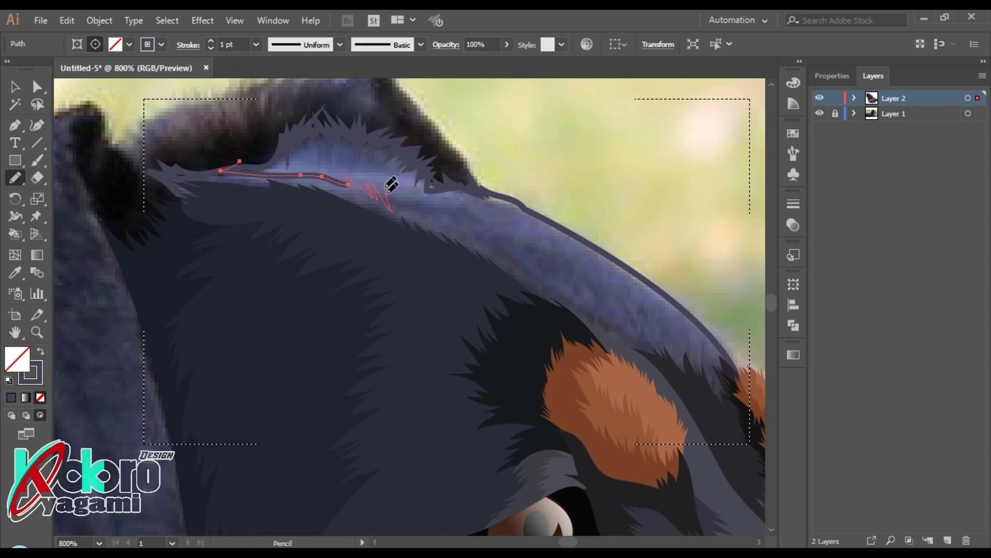
{"action": "left_click_drag", "start_coordinate": [279, 96], "coordinate": [232, 165]}
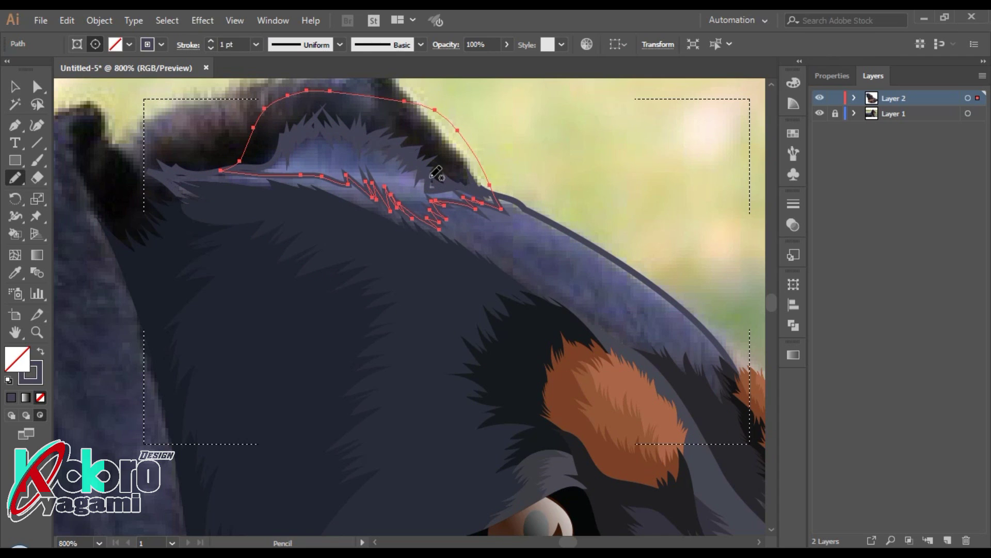
{"action": "key", "text": "i"}
{"action": "left_click", "coordinate": [394, 177]}
{"action": "key", "text": "ctrl+shift+a"}
Step: Draw a lighter band along the forehead's curved edge and fill it with sampled fur colour
{"action": "scroll", "coordinate": [536, 135], "scroll_direction": "right", "scroll_amount": 3}
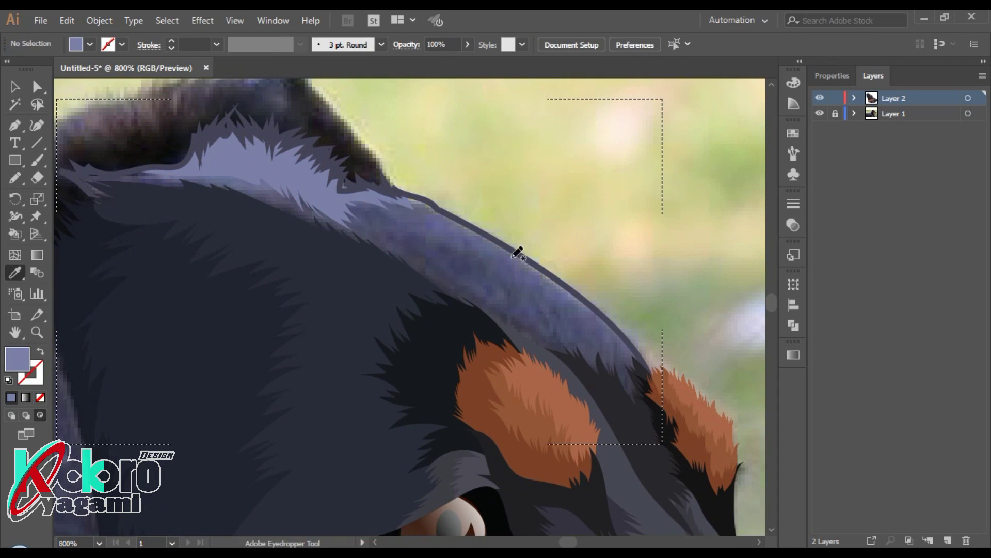
{"action": "key", "text": "n"}
{"action": "left_click_drag", "start_coordinate": [586, 379], "coordinate": [525, 293]}
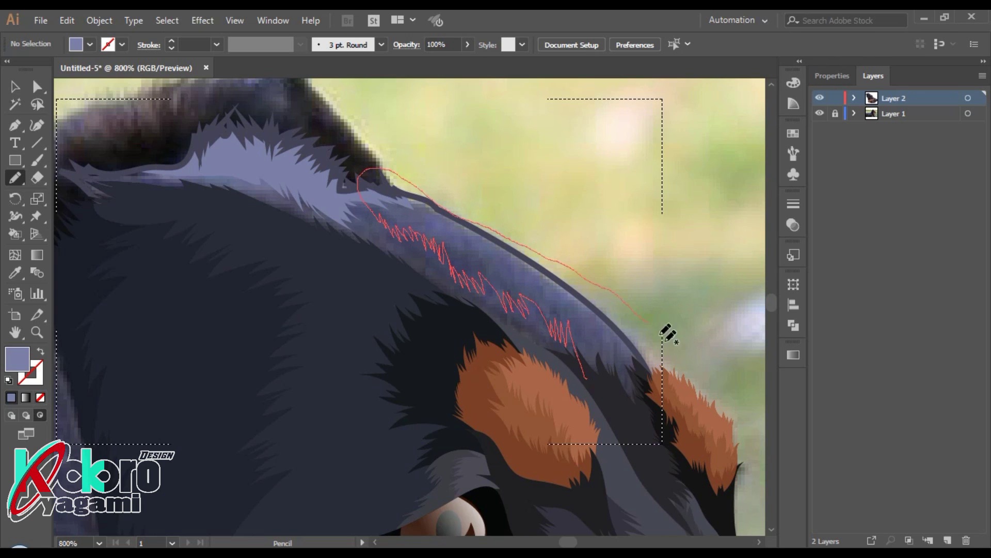
{"action": "left_click_drag", "start_coordinate": [598, 339], "coordinate": [547, 284]}
{"action": "key", "text": "i"}
{"action": "left_click", "coordinate": [572, 212]}
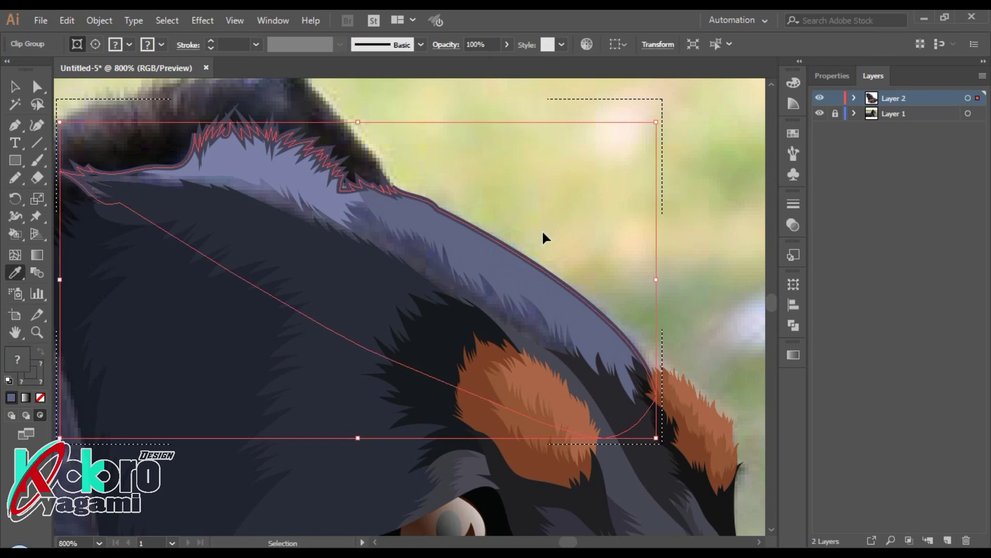
{"action": "key", "text": "v"}
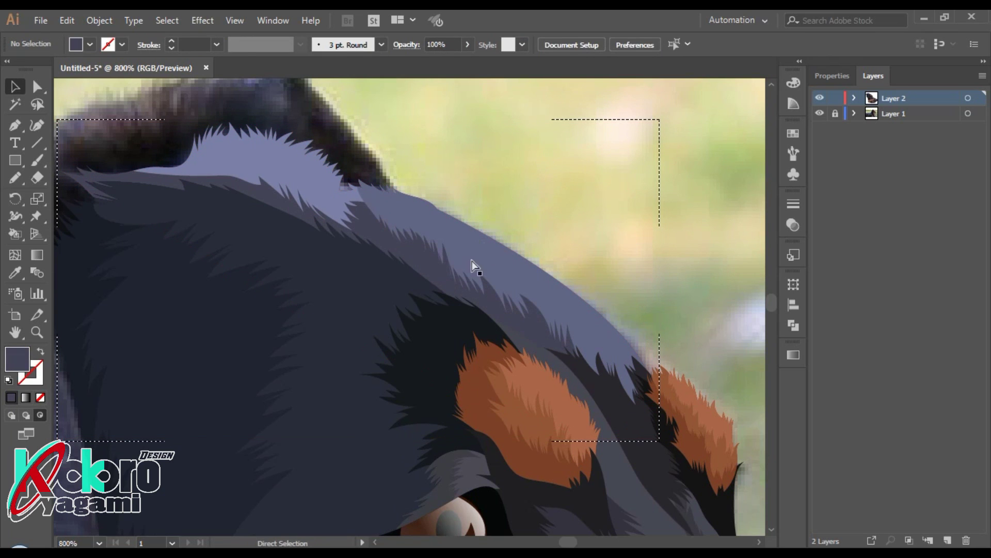
{"action": "left_click", "coordinate": [497, 209]}
Step: Deselect the band and zoom out twice to review the head
{"action": "key", "text": "v"}
{"action": "left_click", "coordinate": [494, 201]}
{"action": "key", "text": "ctrl+minus"}
{"action": "key", "text": "ctrl+minus"}
{"action": "key", "text": "ctrl+minus"}
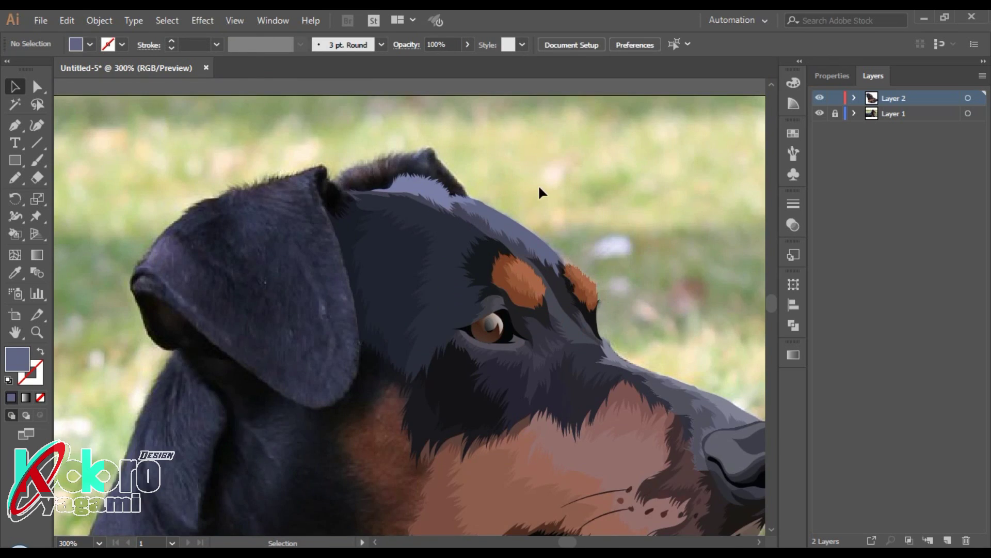
{"action": "key", "text": "ctrl+minus"}
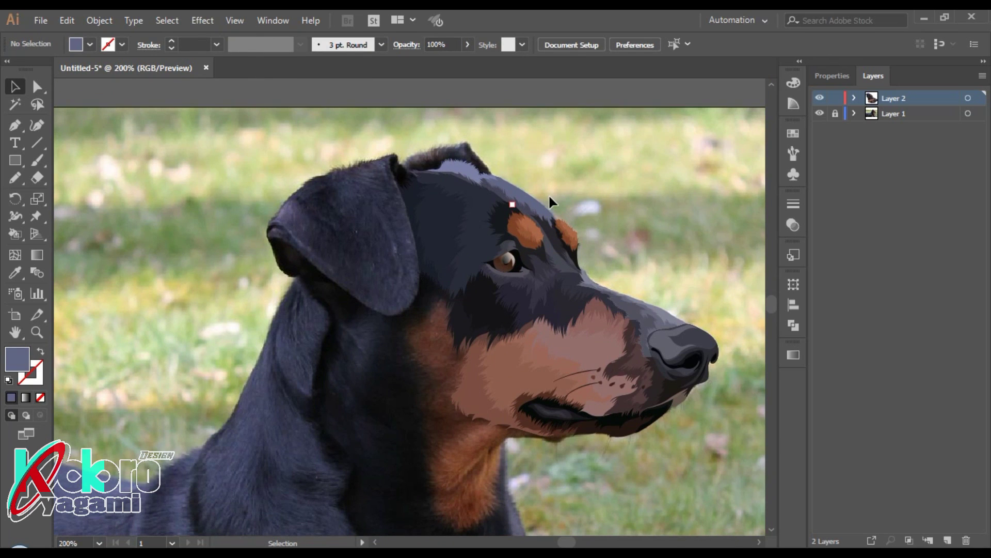
{"action": "scroll", "coordinate": [362, 155], "scroll_direction": "up", "scroll_amount": 4}
Step: Draw a jagged shadow shape where the ear meets the crown and fill it with sampled black
{"action": "key", "text": "n"}
{"action": "left_click_drag", "start_coordinate": [447, 323], "coordinate": [406, 272]}
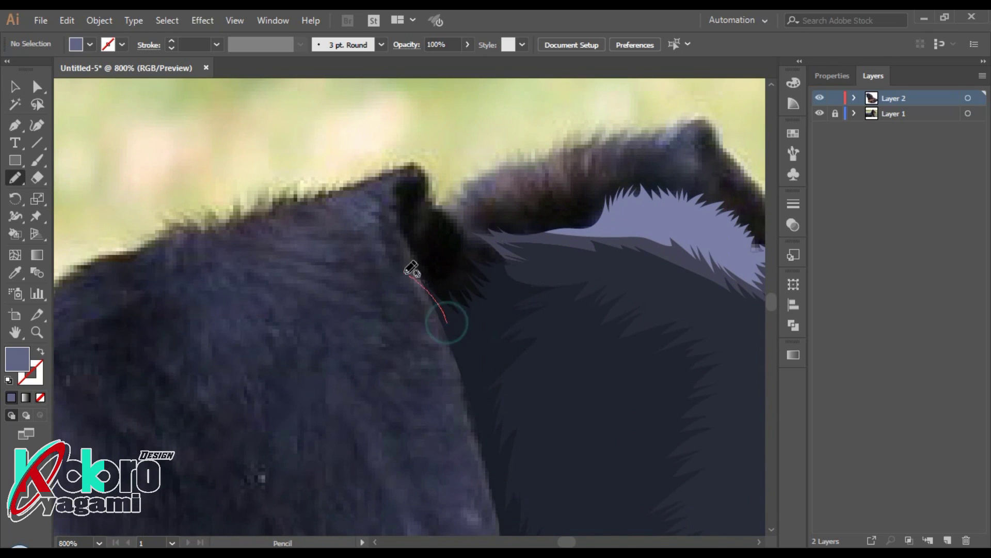
{"action": "mouse_move", "coordinate": [424, 175]}
{"action": "left_mouse_down"}
{"action": "mouse_move", "coordinate": [431, 209]}
{"action": "mouse_move", "coordinate": [471, 231]}
{"action": "left_mouse_up"}
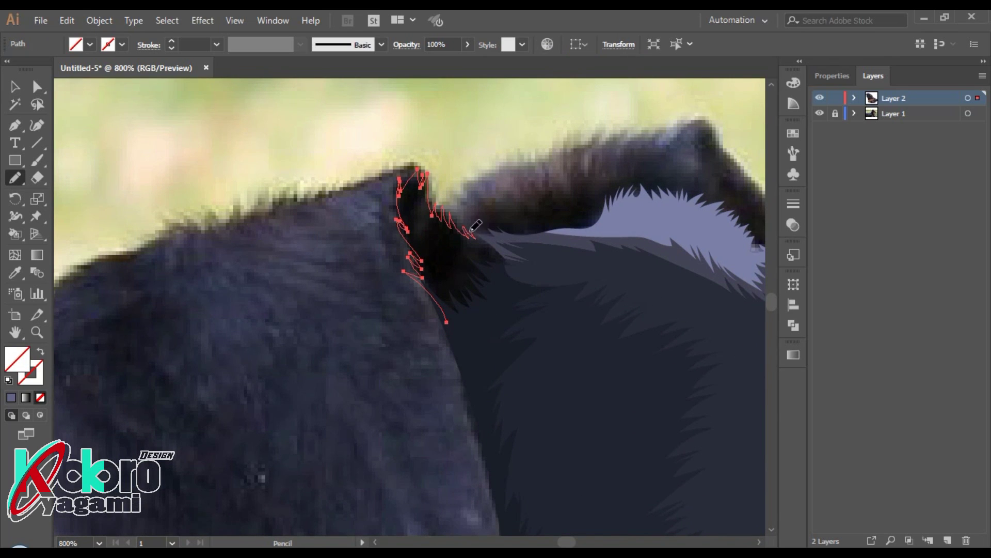
{"action": "key", "text": "i"}
{"action": "left_click", "coordinate": [481, 172]}
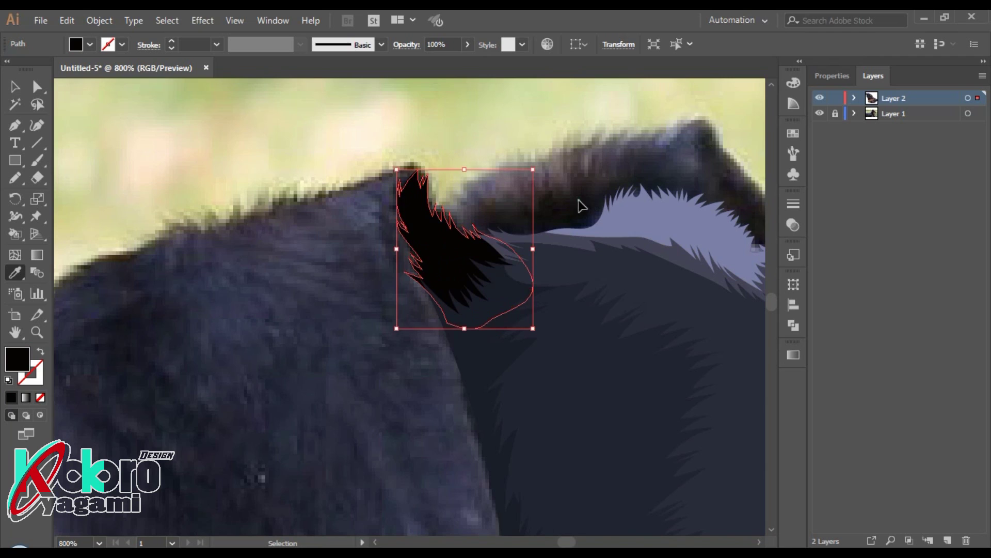
{"action": "scroll", "coordinate": [550, 173], "scroll_direction": "up", "scroll_amount": 2}
{"action": "scroll", "coordinate": [550, 173], "scroll_direction": "right", "scroll_amount": 2}
{"action": "key", "text": "n"}
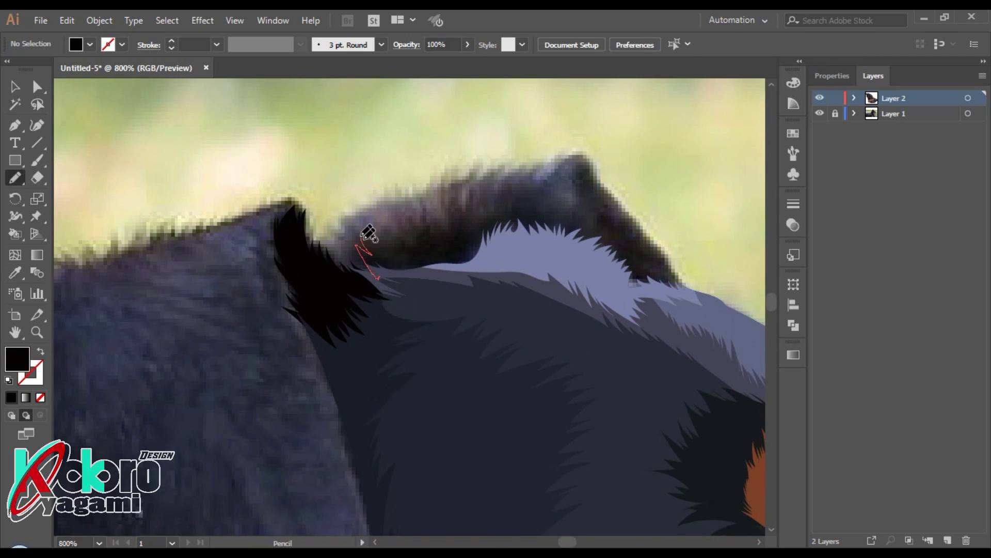
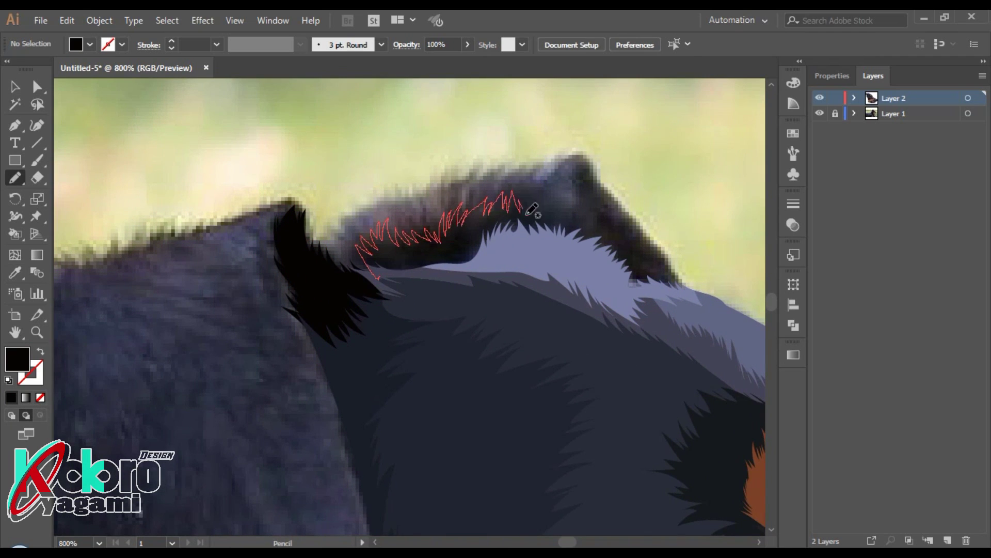
Step: Finish the jagged black fur band across the head top and fill it with sampled black
{"action": "left_click_drag", "start_coordinate": [563, 284], "coordinate": [380, 277]}
{"action": "key", "text": "i"}
{"action": "left_click", "coordinate": [454, 246]}
{"action": "key", "text": "ctrl+shift+a"}
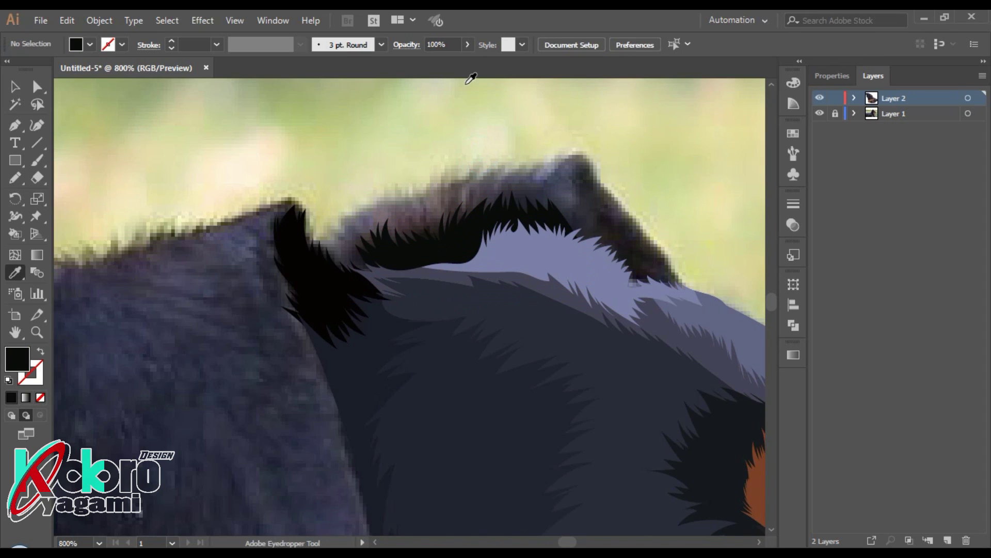
Step: Draw a jagged fur outline above the black band and fill it with sampled dark fur
{"action": "key", "text": "n"}
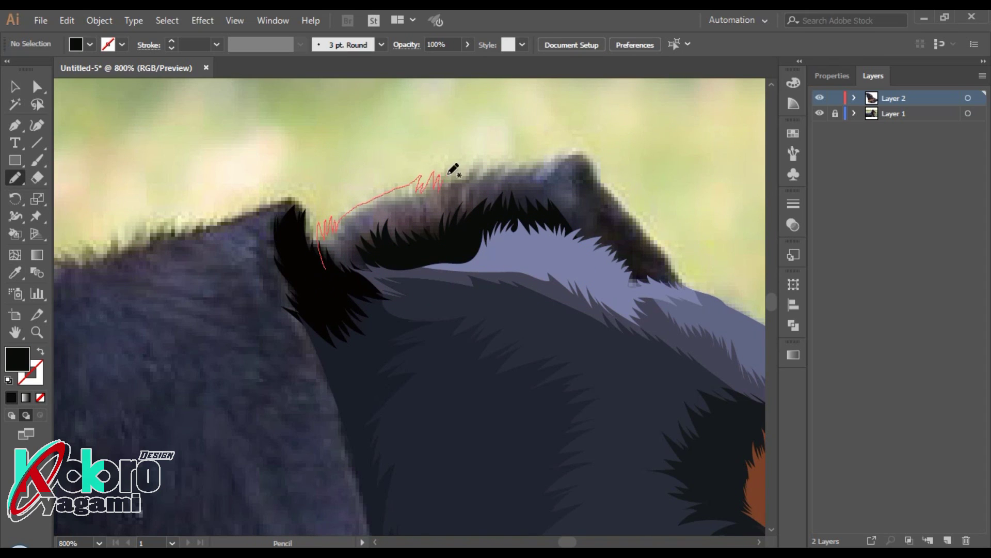
{"action": "left_click_drag", "start_coordinate": [381, 293], "coordinate": [330, 271]}
{"action": "key", "text": "i"}
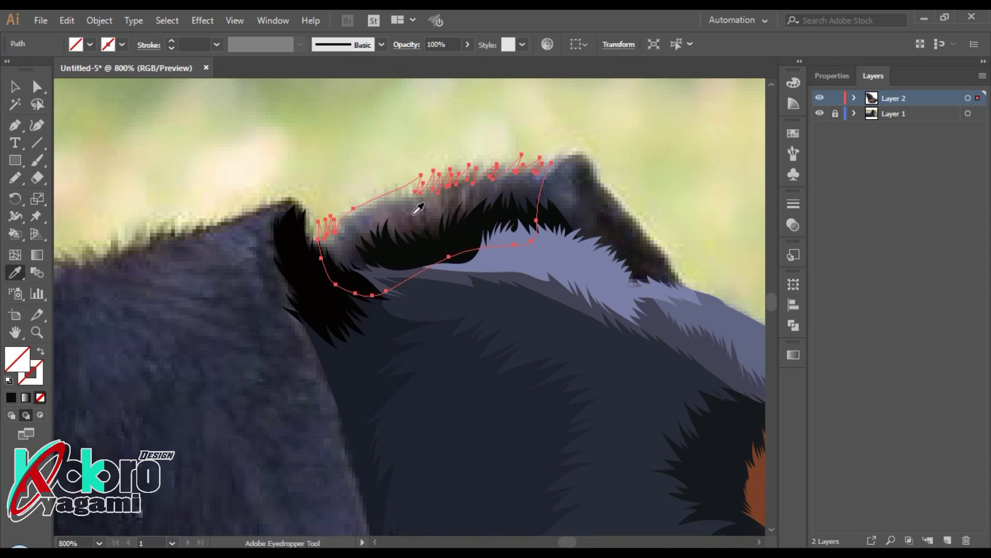
{"action": "left_click", "coordinate": [416, 205]}
{"action": "key", "text": "ctrl+shift+a"}
{"action": "key", "text": "ctrl+minus"}
{"action": "scroll", "coordinate": [518, 127], "scroll_direction": "up", "scroll_amount": 2}
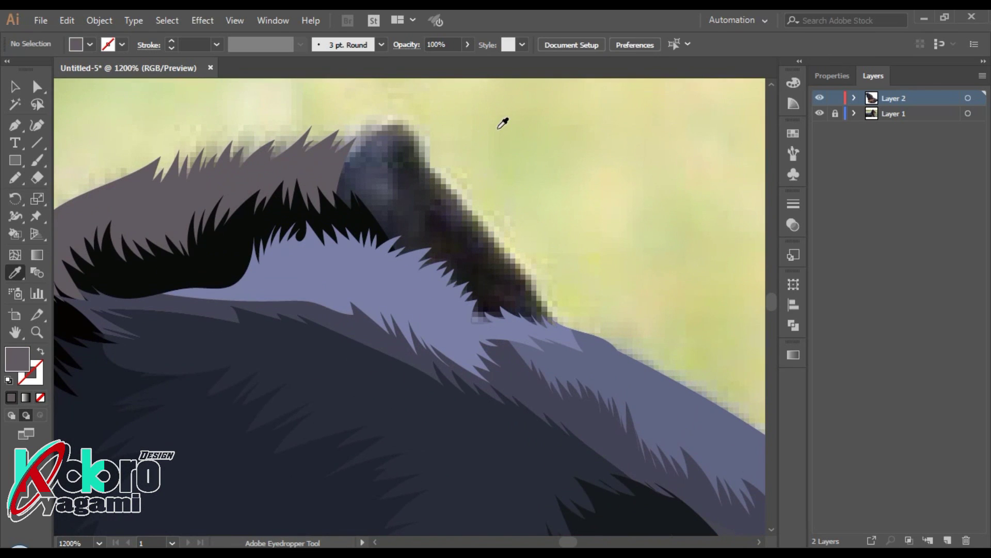
Step: Extend the fur shape down along the head edge and give it a grey fill
{"action": "key", "text": "n"}
{"action": "mouse_move", "coordinate": [384, 126]}
{"action": "left_mouse_down"}
{"action": "mouse_move", "coordinate": [459, 207]}
{"action": "mouse_move", "coordinate": [331, 167]}
{"action": "left_mouse_up"}
{"action": "key", "text": "i"}
{"action": "left_click", "coordinate": [394, 216]}
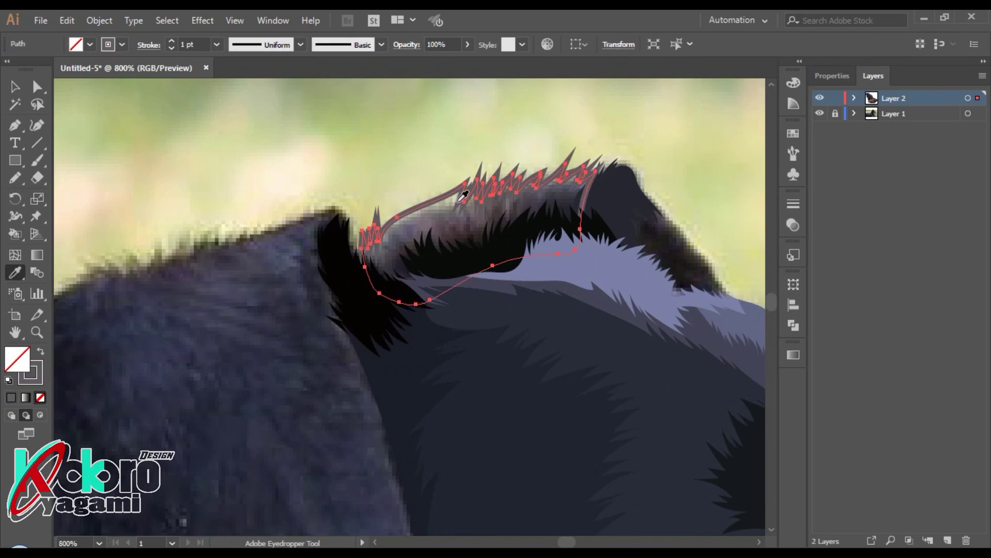
{"action": "left_click", "coordinate": [463, 195]}
{"action": "key", "text": "ctrl+shift+a"}
Step: Draw a longer jagged fur shape enclosing the black band and start adjusting its grey fill
{"action": "key", "text": "ctrl+equal"}
{"action": "key", "text": "n"}
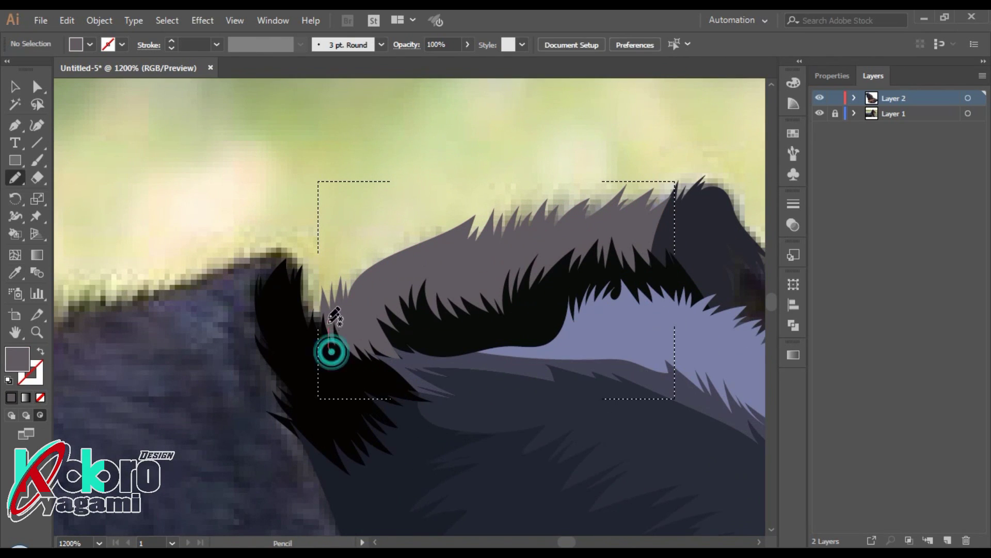
{"action": "left_click_drag", "start_coordinate": [331, 352], "coordinate": [363, 329]}
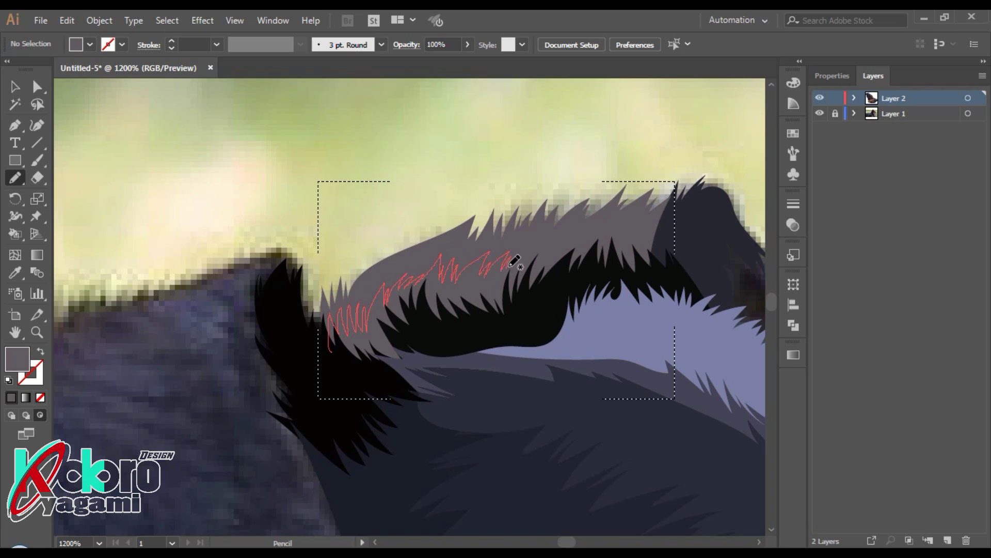
{"action": "left_click_drag", "start_coordinate": [574, 243], "coordinate": [330, 345]}
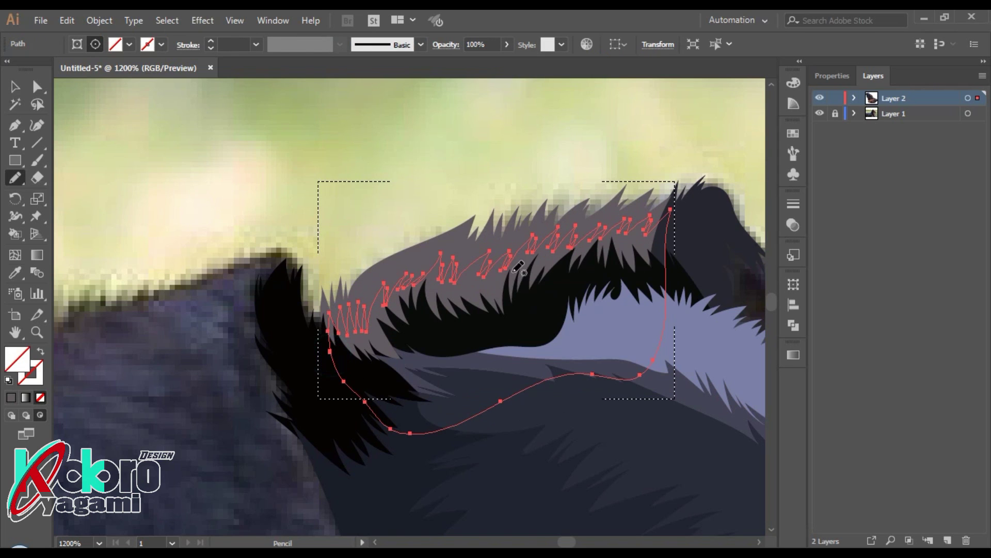
{"action": "key", "text": "i"}
{"action": "double_click", "coordinate": [18, 358]}
Step: Confirm the greyish-mauve fill on the head-top fur shape and zoom out to the whole head
{"action": "left_click", "coordinate": [646, 193]}
{"action": "key", "text": "ctrl+shift+a"}
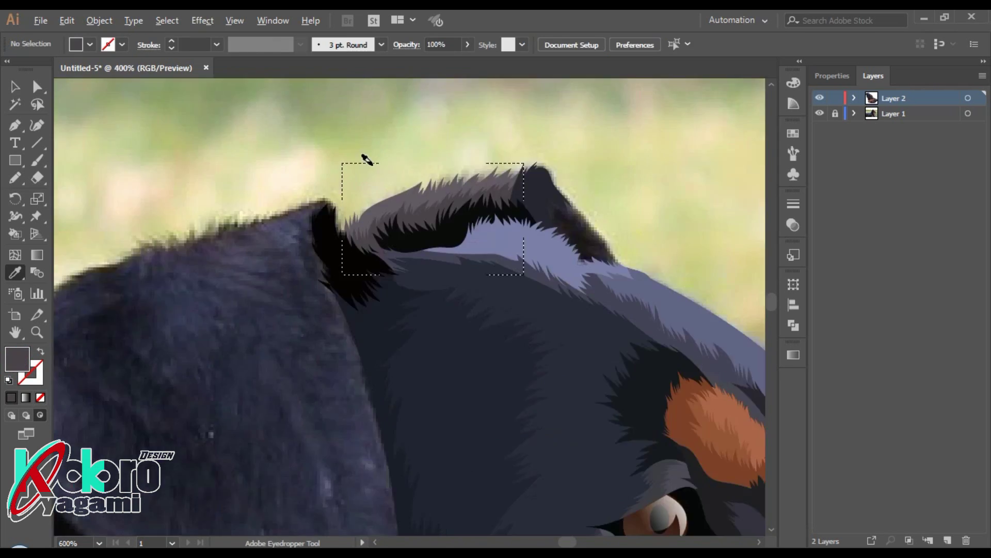
{"action": "key", "text": "ctrl+0"}
{"action": "scroll", "coordinate": [386, 186], "scroll_direction": "up", "scroll_amount": 3}
{"action": "scroll", "coordinate": [622, 177], "scroll_direction": "up", "scroll_amount": 2}
Step: Outline the far ear behind the head with the Pen tool and fill it with sampled dark colour
{"action": "key", "text": "p"}
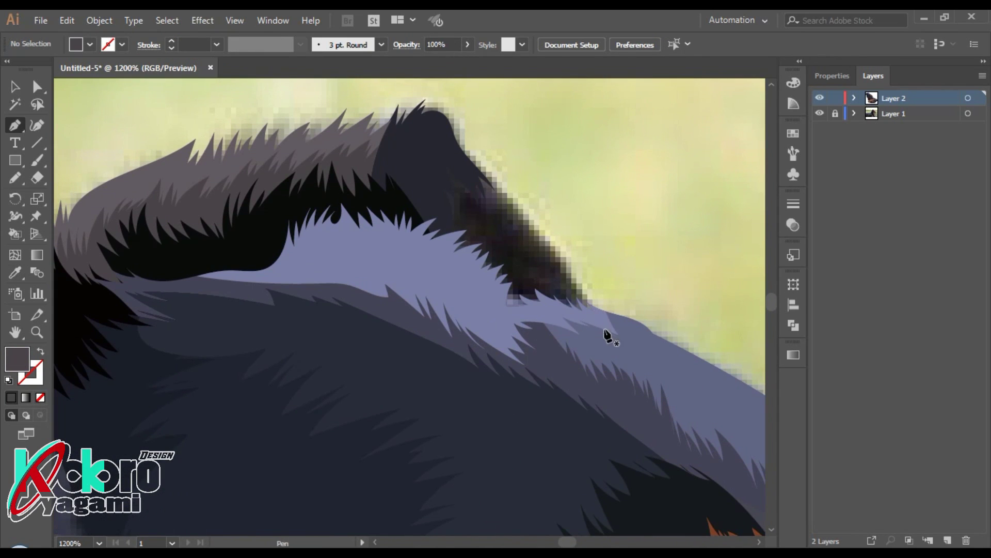
{"action": "left_click", "coordinate": [606, 328]}
{"action": "left_click_drag", "start_coordinate": [446, 142], "coordinate": [499, 163]}
{"action": "left_click", "coordinate": [413, 210]}
{"action": "left_click_drag", "start_coordinate": [485, 314], "coordinate": [510, 325]}
{"action": "left_click", "coordinate": [606, 327]}
{"action": "key", "text": "i"}
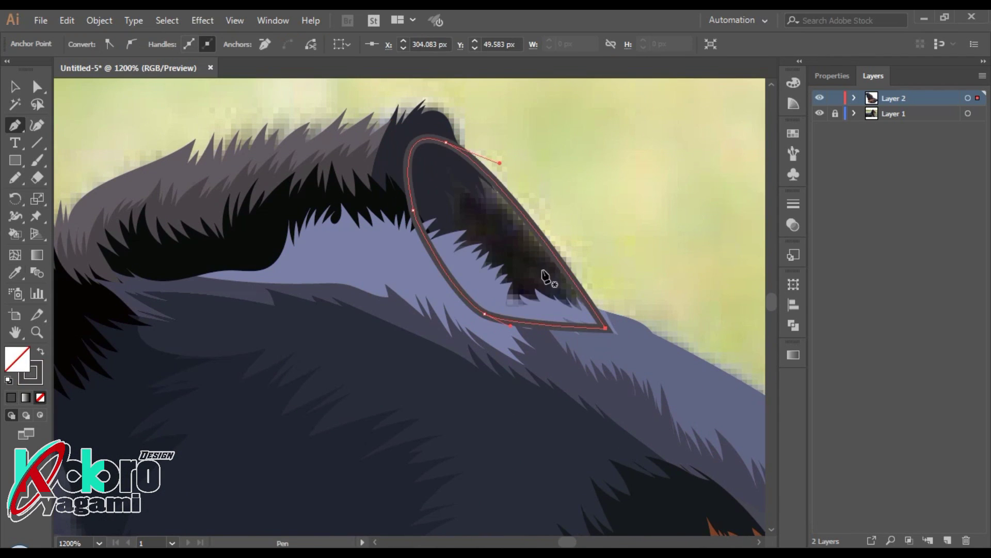
{"action": "left_click", "coordinate": [543, 276]}
{"action": "key", "text": "ctrl+shift+a"}
{"action": "scroll", "coordinate": [596, 114], "scroll_direction": "down", "scroll_amount": 5}
Step: Hide Layer 1's reference photo to check the drawing, then show it again
{"action": "left_click", "coordinate": [820, 113]}
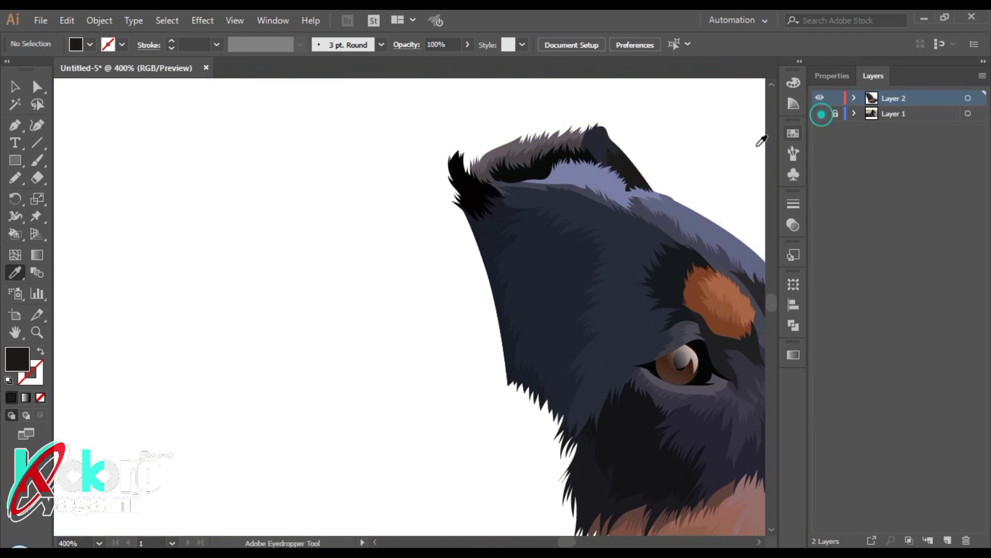
{"action": "scroll", "coordinate": [599, 182], "scroll_direction": "down", "scroll_amount": 3}
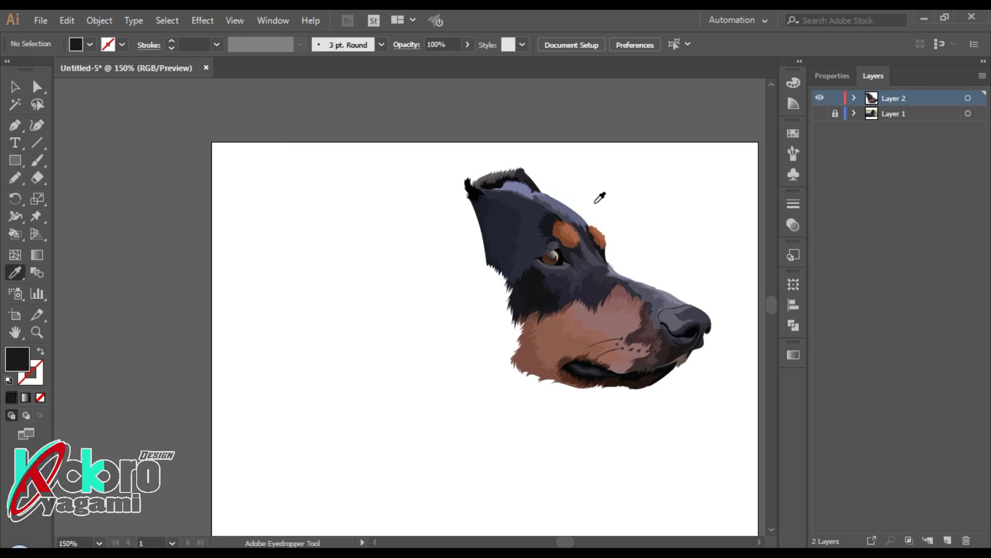
{"action": "left_click", "coordinate": [820, 114]}
{"action": "scroll", "coordinate": [467, 202], "scroll_direction": "up", "scroll_amount": 3}
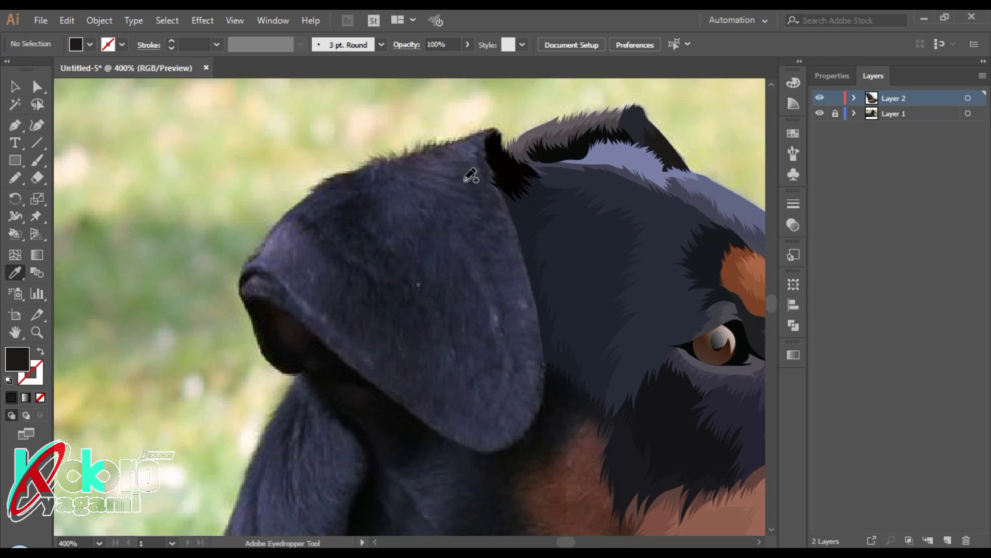
Step: Trace the furry top edge and outer curl of the front floppy ear with the Pencil
{"action": "key", "text": "n"}
{"action": "scroll", "coordinate": [467, 175], "scroll_direction": "up", "scroll_amount": 2}
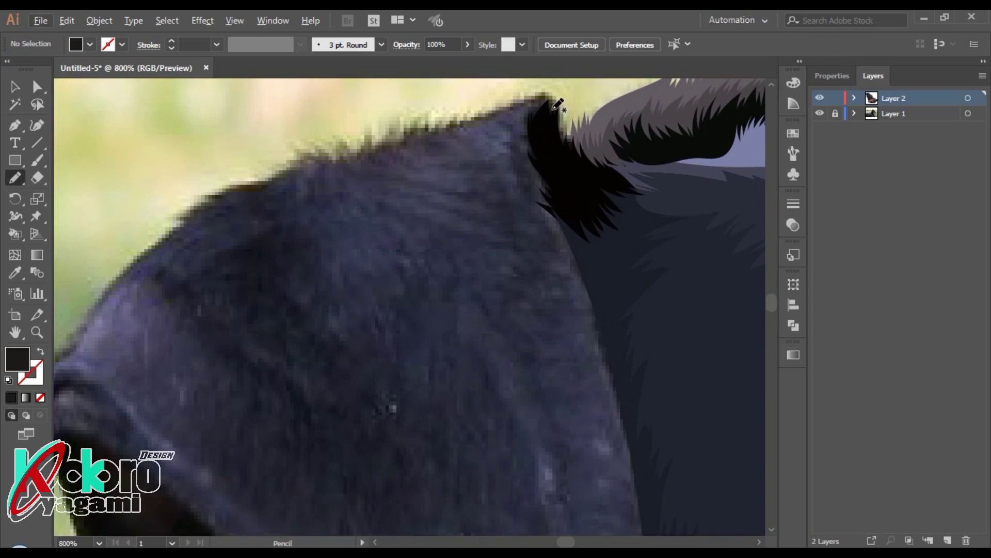
{"action": "left_click_drag", "start_coordinate": [554, 108], "coordinate": [496, 115]}
{"action": "left_click_drag", "start_coordinate": [411, 118], "coordinate": [385, 153]}
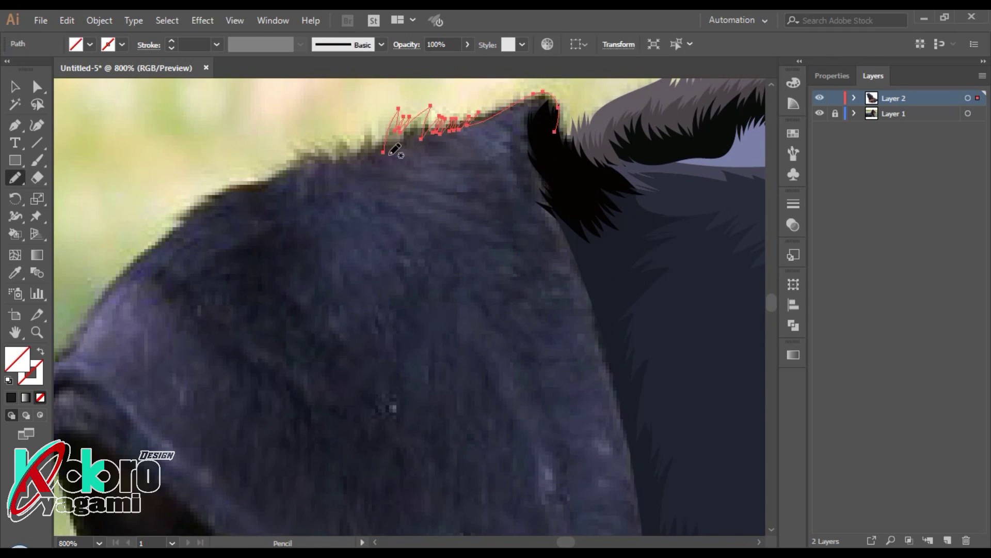
{"action": "scroll", "coordinate": [302, 123], "scroll_direction": "left", "scroll_amount": 5}
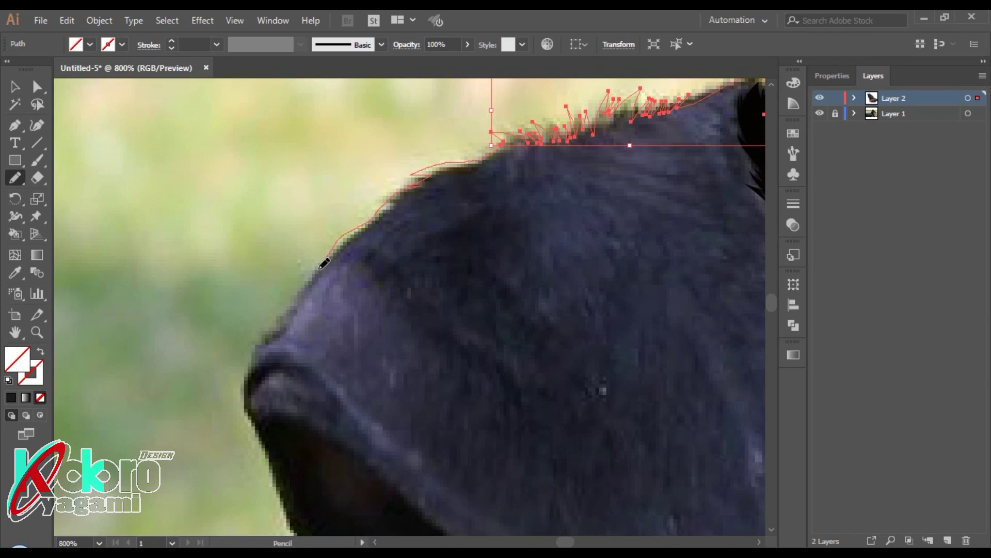
{"action": "left_click_drag", "start_coordinate": [246, 394], "coordinate": [250, 393]}
{"action": "left_click_drag", "start_coordinate": [269, 384], "coordinate": [251, 396]}
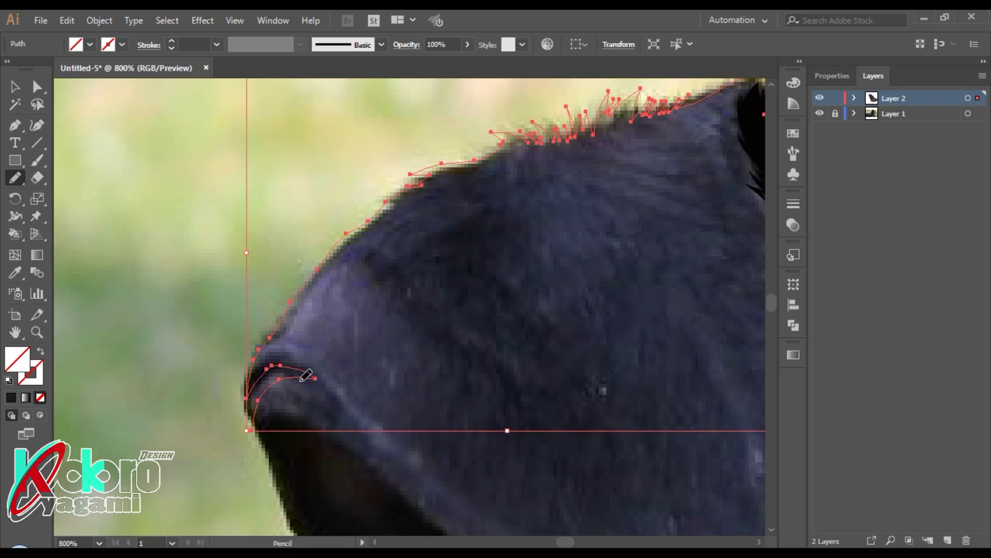
{"action": "scroll", "coordinate": [527, 303], "scroll_direction": "down", "scroll_amount": 3}
Step: Continue the ear outline with the Pen tool along the underside to its bottom tip
{"action": "key", "text": "p"}
{"action": "key", "text": "ctrl+plus"}
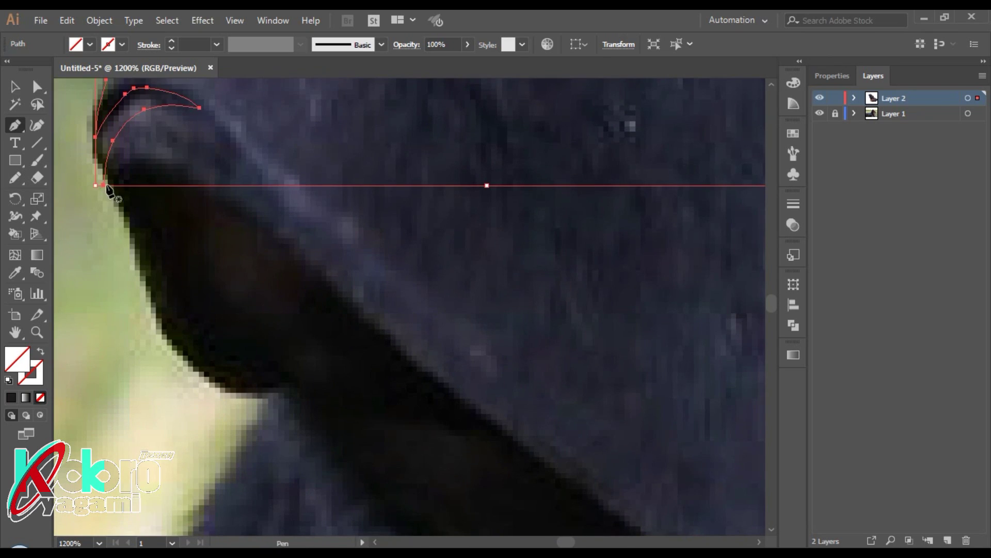
{"action": "key", "text": "ctrl+minus"}
{"action": "left_click_drag", "start_coordinate": [241, 210], "coordinate": [274, 239]}
{"action": "key", "text": "ctrl+minus"}
{"action": "key", "text": "ctrl+minus"}
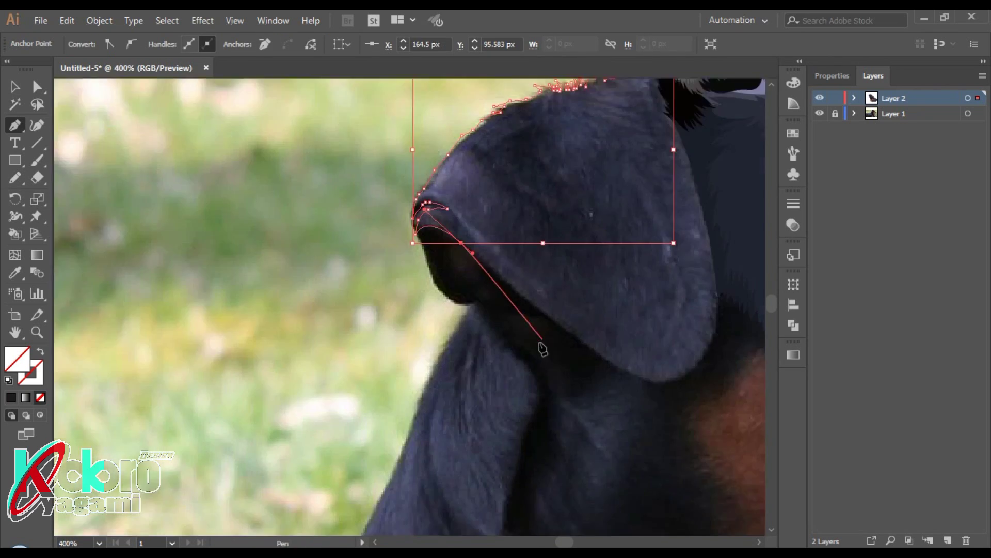
{"action": "key", "text": "ctrl+plus"}
{"action": "key", "text": "ctrl+plus"}
{"action": "left_click_drag", "start_coordinate": [473, 316], "coordinate": [541, 363]}
{"action": "scroll", "coordinate": [540, 393], "scroll_direction": "right", "scroll_amount": 3}
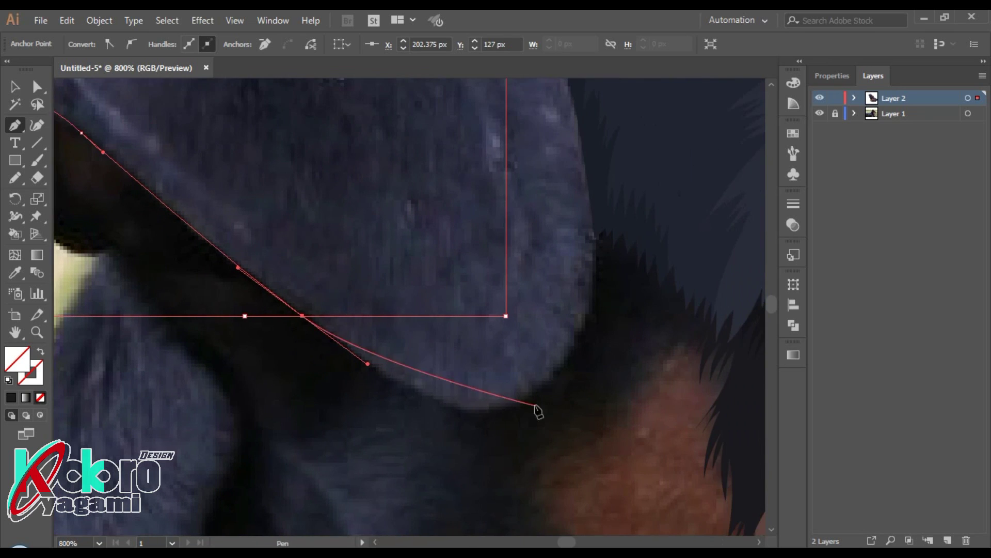
{"action": "left_click_drag", "start_coordinate": [496, 410], "coordinate": [538, 401]}
Step: Bend the outline up the ear's back edge and close the path at its tip
{"action": "scroll", "coordinate": [538, 401], "scroll_direction": "up", "scroll_amount": 1}
{"action": "left_click_drag", "start_coordinate": [602, 251], "coordinate": [598, 413]}
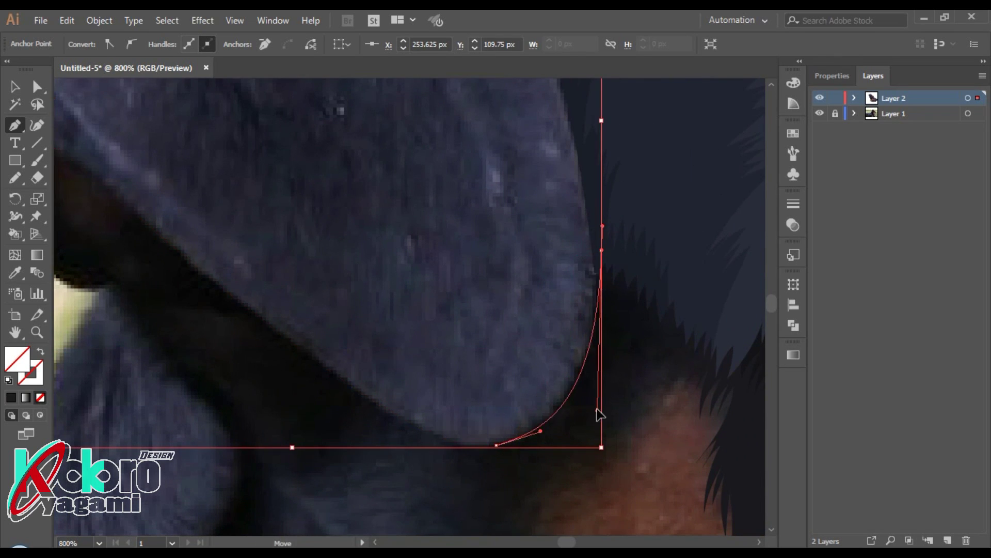
{"action": "key", "text": "ctrl+minus"}
{"action": "key", "text": "ctrl+minus"}
{"action": "scroll", "coordinate": [562, 270], "scroll_direction": "up", "scroll_amount": 5}
{"action": "key", "text": "ctrl+plus"}
{"action": "left_click", "coordinate": [562, 270]}
{"action": "left_click", "coordinate": [491, 173]}
{"action": "scroll", "coordinate": [413, 304], "scroll_direction": "up", "scroll_amount": 1}
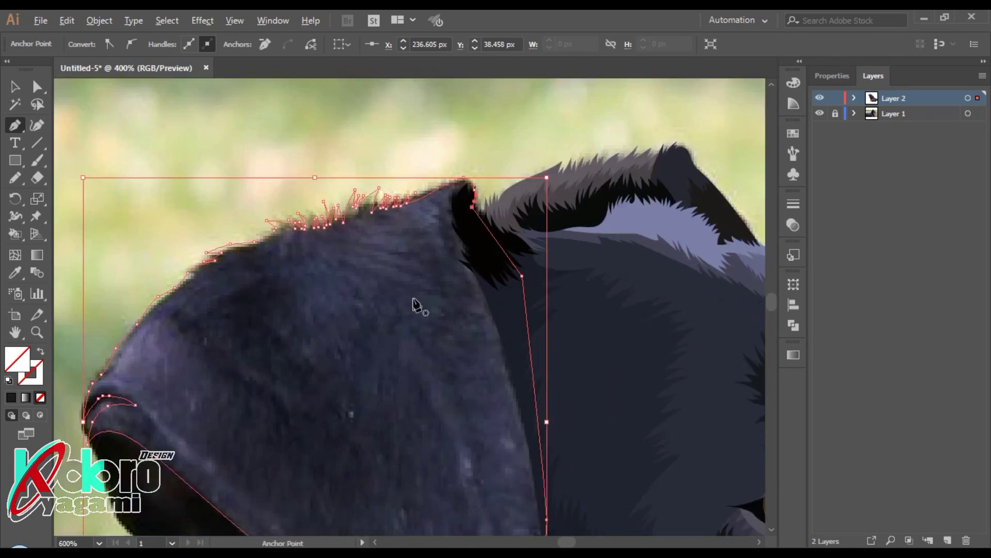
{"action": "key", "text": "ctrl+minus"}
Step: Sample dark navy into the ear, then swap it to a thin dark stroke with no fill
{"action": "key", "text": "i"}
{"action": "left_click", "coordinate": [420, 355]}
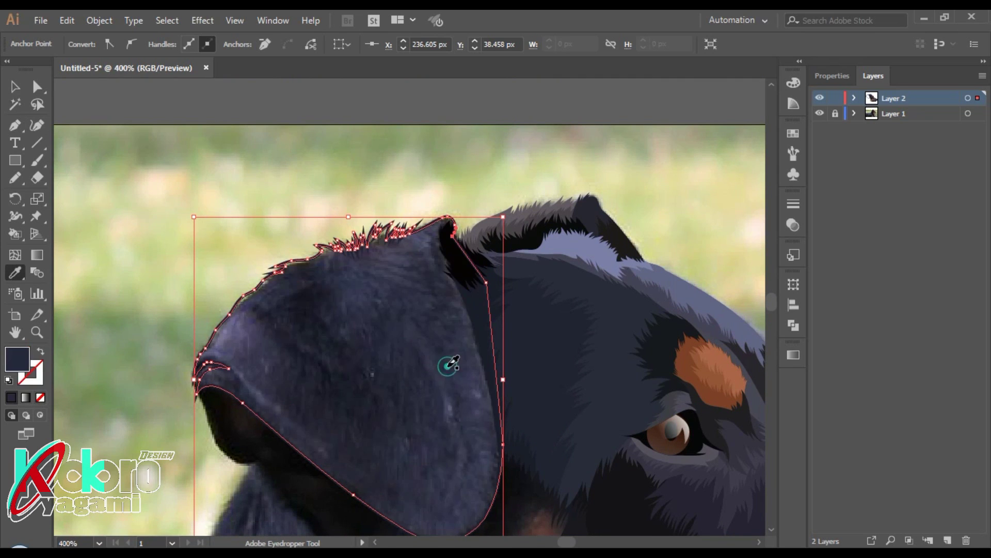
{"action": "scroll", "coordinate": [420, 431], "scroll_direction": "down", "scroll_amount": 3}
{"action": "scroll", "coordinate": [424, 415], "scroll_direction": "up", "scroll_amount": 3}
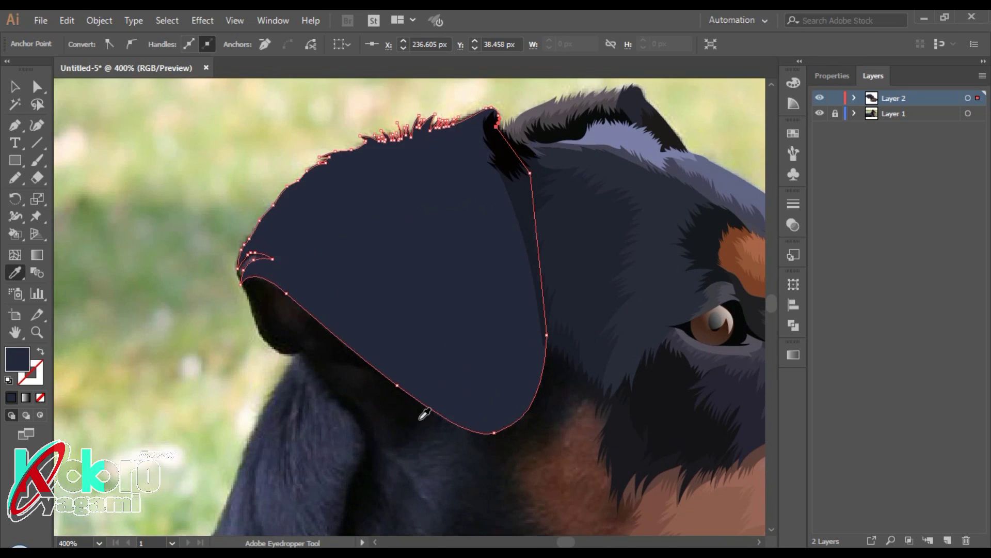
{"action": "key", "text": "shift+x"}
{"action": "left_click", "coordinate": [387, 284]}
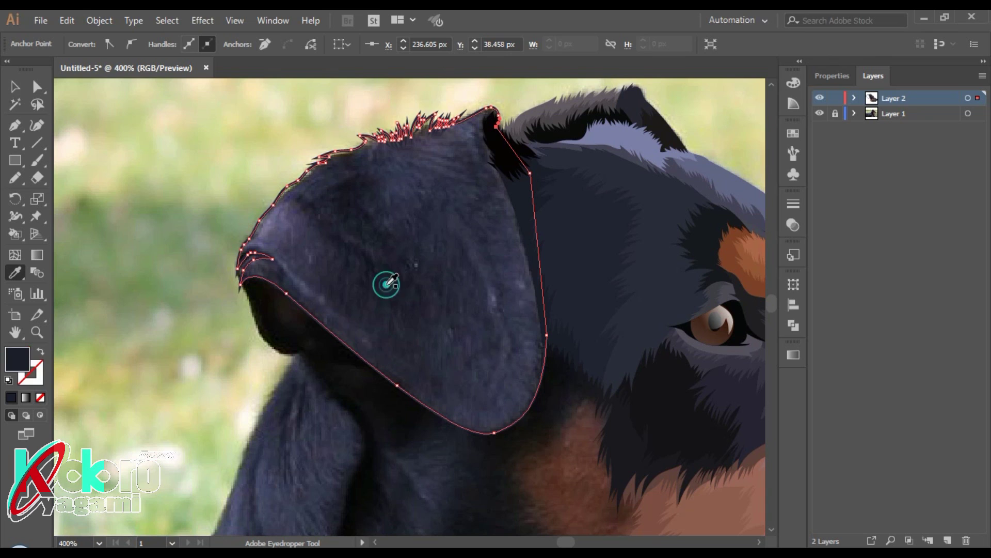
{"action": "scroll", "coordinate": [339, 312], "scroll_direction": "down", "scroll_amount": 3}
{"action": "scroll", "coordinate": [413, 269], "scroll_direction": "up", "scroll_amount": 3}
{"action": "key", "text": "shift+x"}
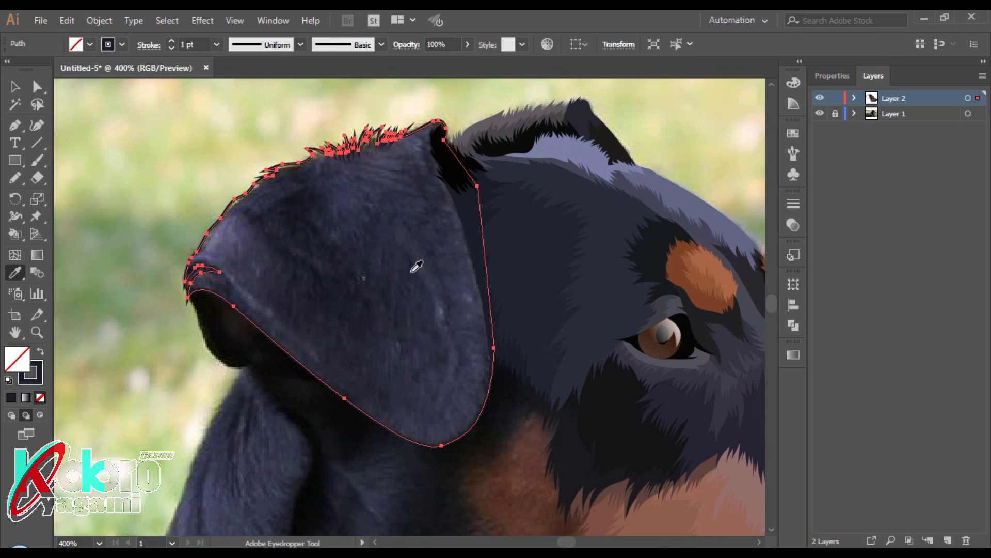
{"action": "key", "text": "ctrl+shift+a"}
{"action": "scroll", "coordinate": [310, 206], "scroll_direction": "up", "scroll_amount": 1}
Step: Draw jagged fur lines down the floppy ear with the Pencil
{"action": "key", "text": "n"}
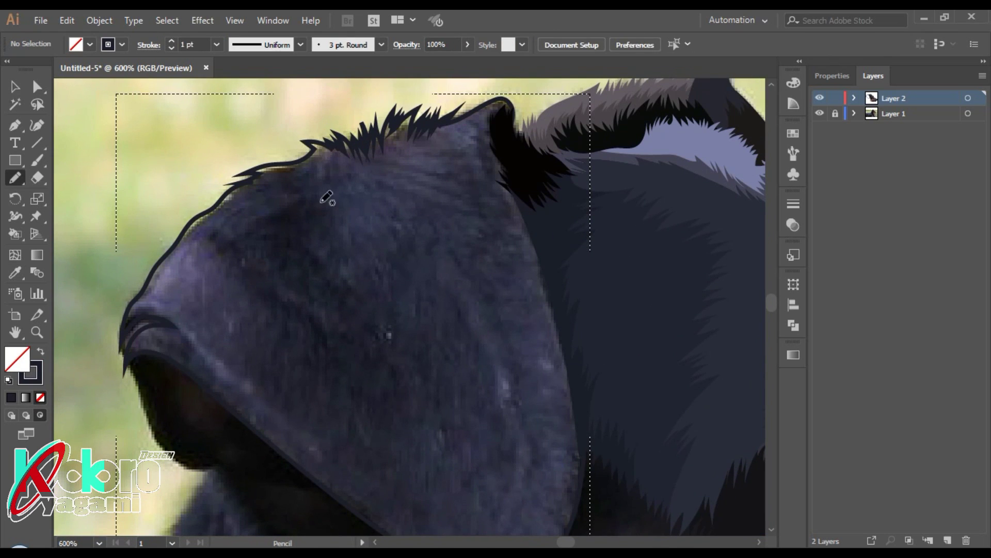
{"action": "left_click_drag", "start_coordinate": [290, 147], "coordinate": [319, 230]}
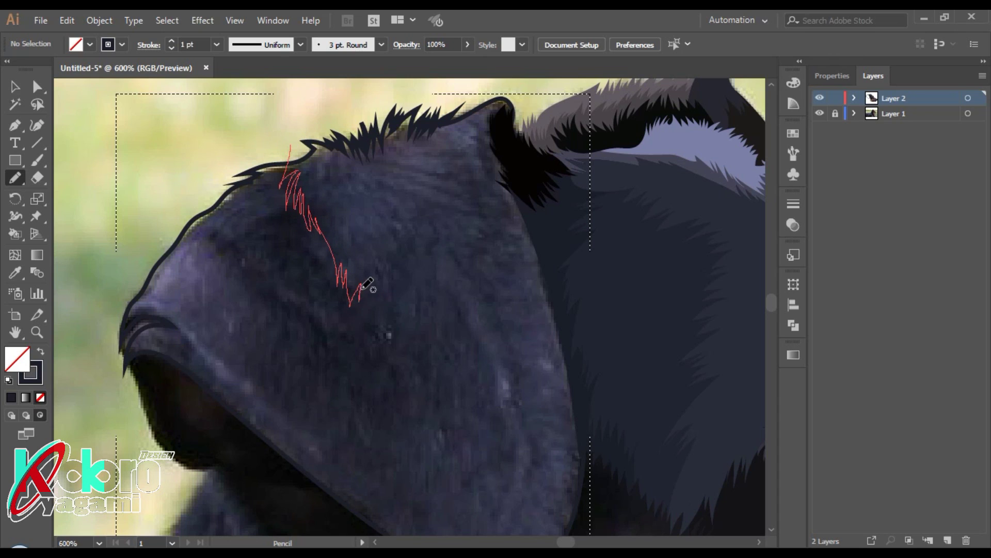
{"action": "left_click_drag", "start_coordinate": [399, 345], "coordinate": [423, 323]}
{"action": "mouse_move", "coordinate": [458, 355]}
{"action": "left_mouse_down"}
{"action": "mouse_move", "coordinate": [467, 440]}
{"action": "mouse_move", "coordinate": [420, 482]}
{"action": "left_mouse_up"}
{"action": "scroll", "coordinate": [413, 351], "scroll_direction": "down", "scroll_amount": 2}
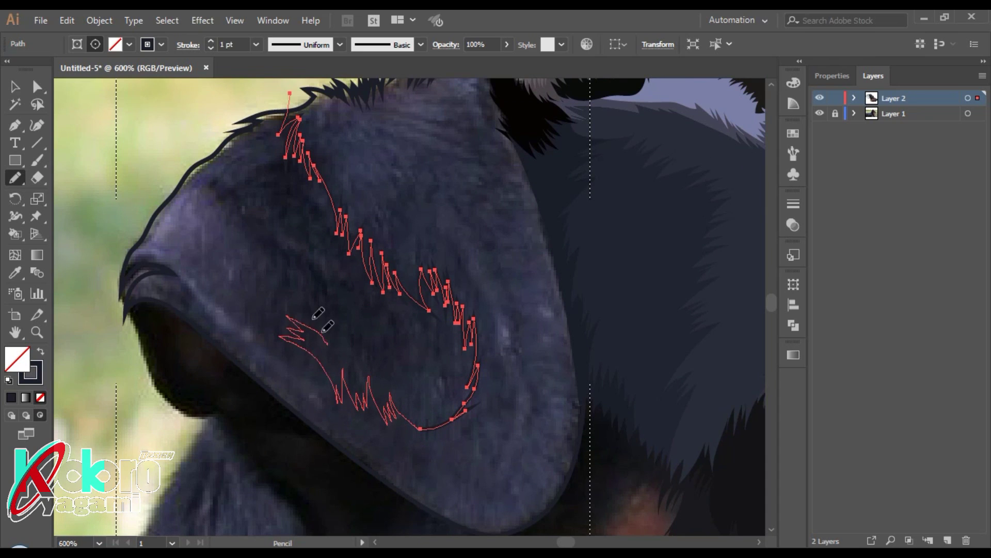
Step: Trace around the ear's bottom edge, close the base shape and fill it with sampled dark colour
{"action": "mouse_move", "coordinate": [327, 326]}
{"action": "left_mouse_down"}
{"action": "mouse_move", "coordinate": [248, 215]}
{"action": "mouse_move", "coordinate": [240, 164]}
{"action": "left_mouse_up"}
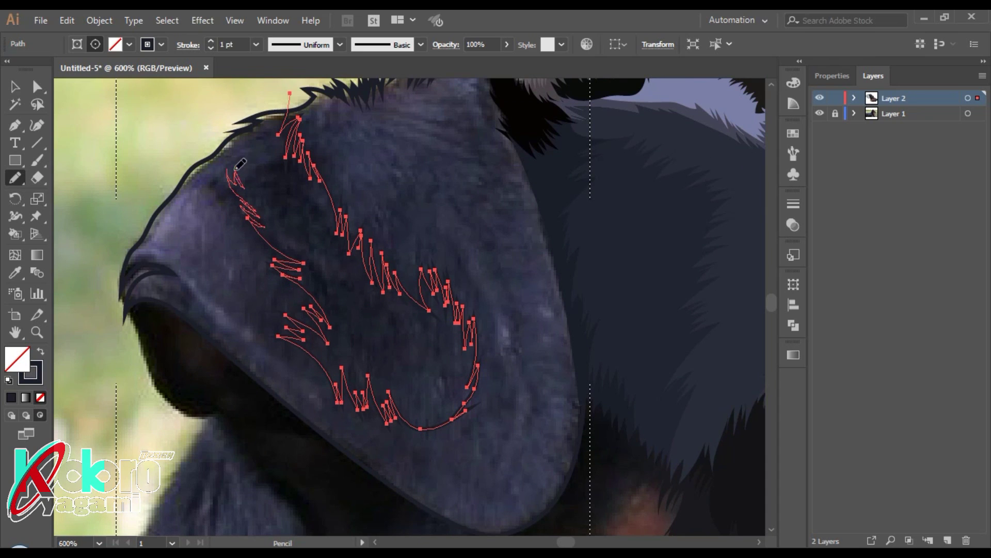
{"action": "left_click_drag", "start_coordinate": [210, 394], "coordinate": [301, 420]}
{"action": "key", "text": "ctrl+minus"}
{"action": "key", "text": "ctrl+minus"}
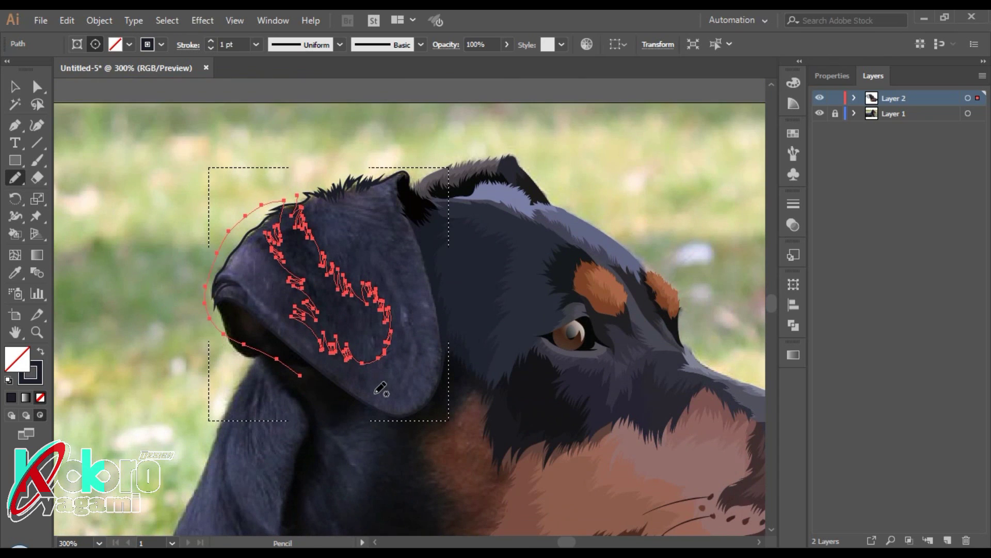
{"action": "left_click_drag", "start_coordinate": [301, 375], "coordinate": [453, 297]}
{"action": "left_click_drag", "start_coordinate": [322, 175], "coordinate": [307, 188]}
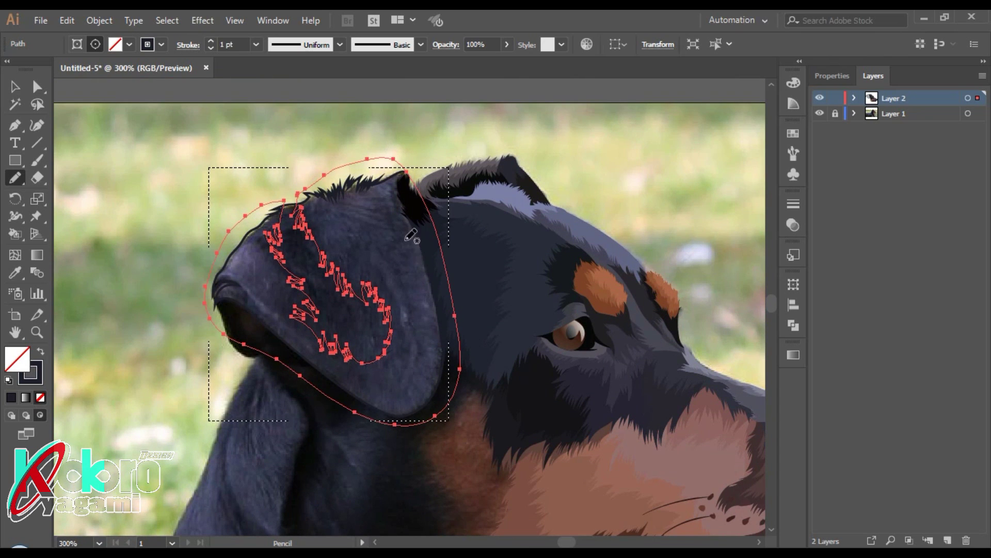
{"action": "key", "text": "i"}
{"action": "left_click", "coordinate": [406, 223]}
{"action": "key", "text": "ctrl+shift+a"}
{"action": "scroll", "coordinate": [385, 308], "scroll_direction": "up", "scroll_amount": 2, "text": "alt"}
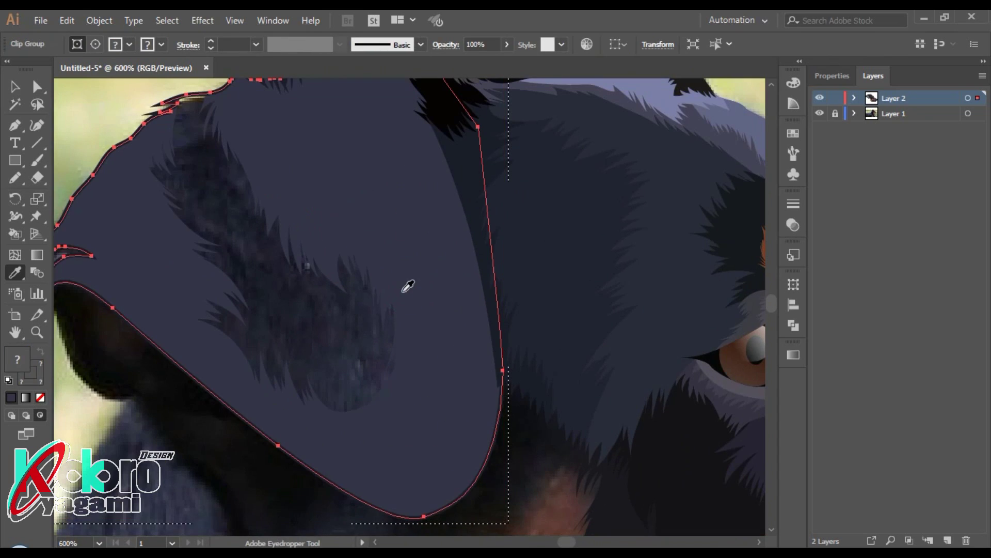
Step: Select the ear's fur patch shapes and draw a zigzag fur edge across and down the ear
{"action": "key", "text": "v"}
{"action": "left_click", "coordinate": [292, 291]}
{"action": "scroll", "coordinate": [304, 278], "scroll_direction": "up", "scroll_amount": 3}
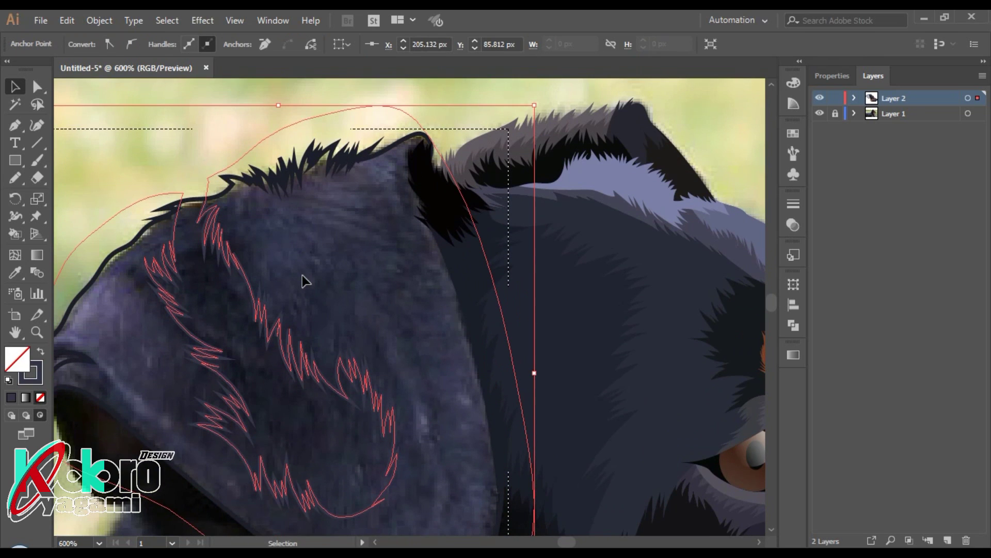
{"action": "key", "text": "n"}
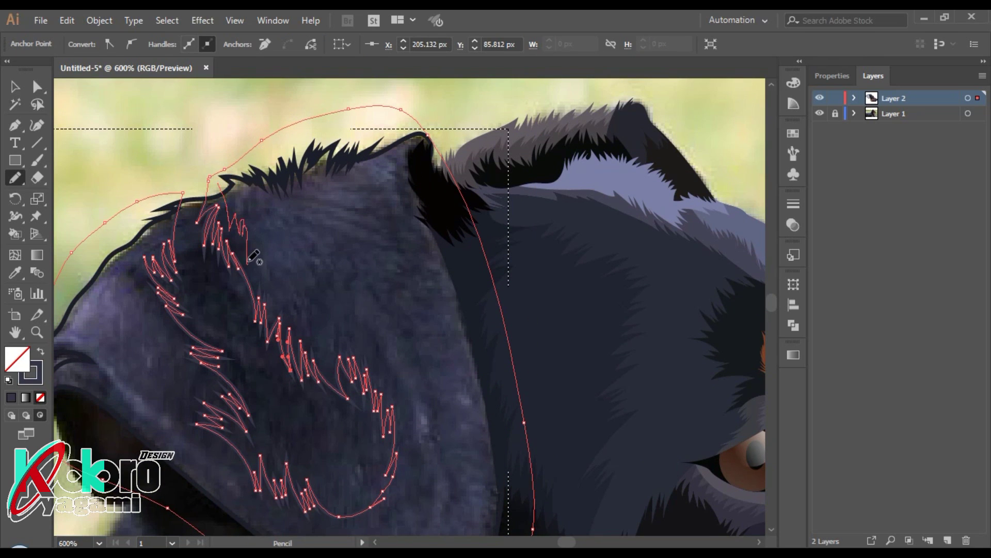
{"action": "left_click_drag", "start_coordinate": [294, 309], "coordinate": [325, 251]}
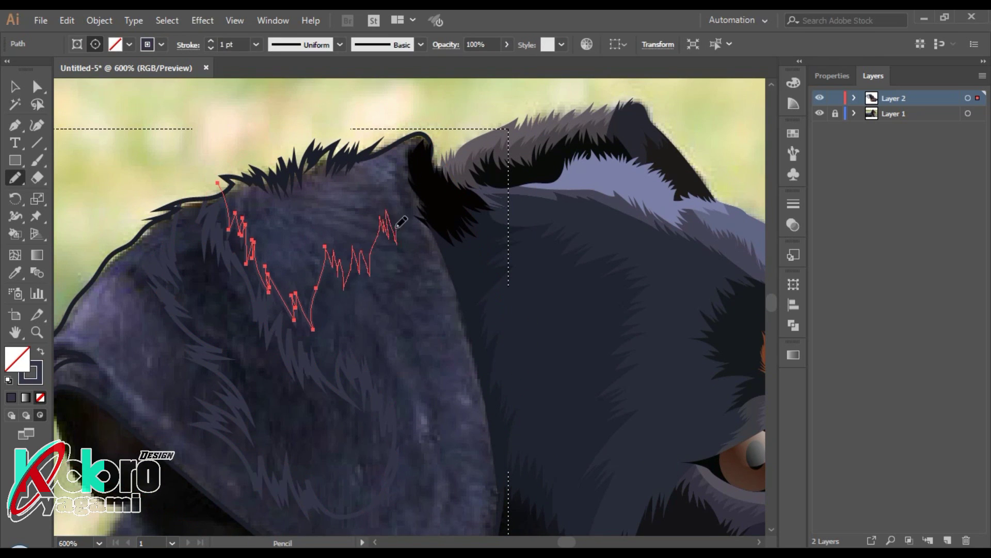
{"action": "left_click_drag", "start_coordinate": [406, 341], "coordinate": [435, 446]}
{"action": "scroll", "coordinate": [465, 325], "scroll_direction": "down", "scroll_amount": 5}
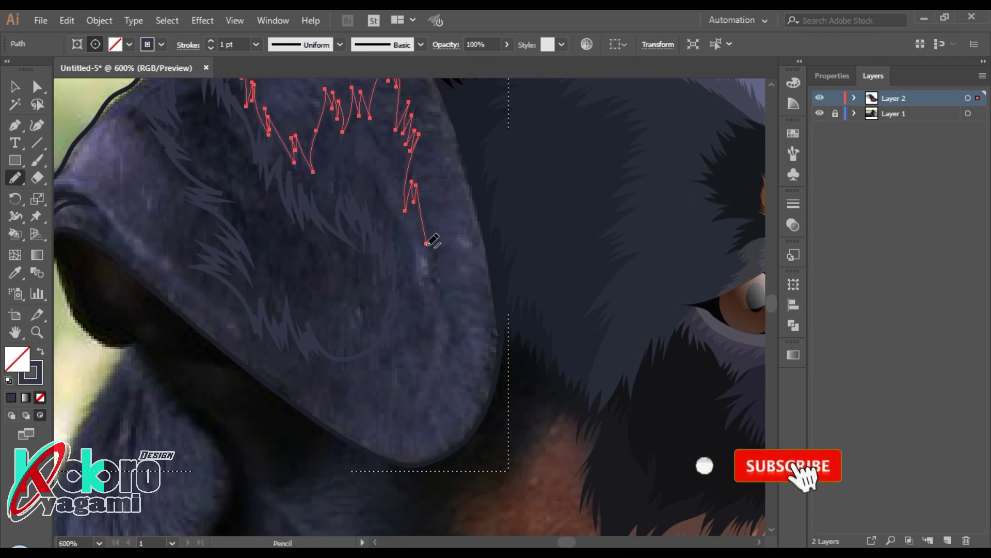
Step: Close the zigzag highlight shape around the ear and fill it with lavender
{"action": "left_click_drag", "start_coordinate": [436, 293], "coordinate": [358, 384]}
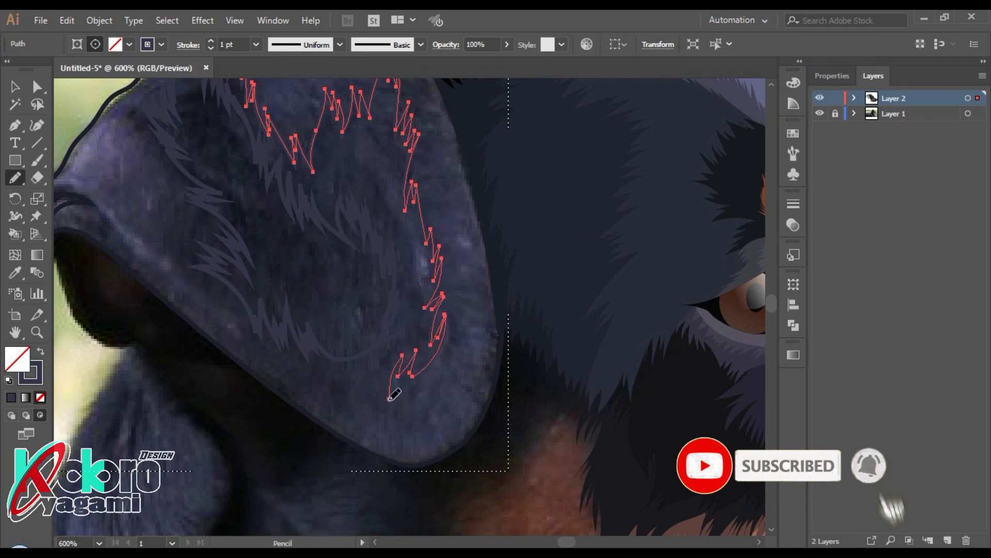
{"action": "left_click_drag", "start_coordinate": [314, 384], "coordinate": [521, 181]}
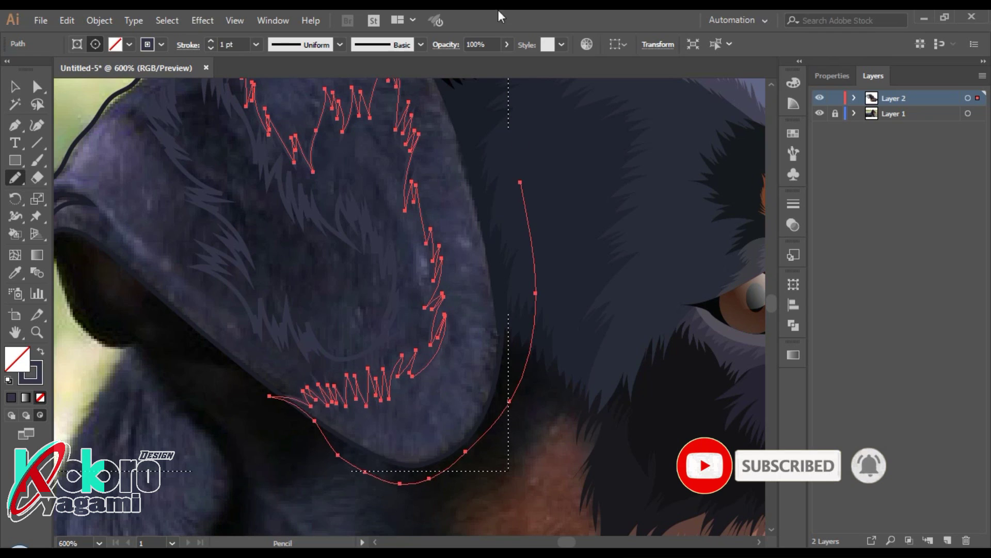
{"action": "scroll", "coordinate": [521, 186], "scroll_direction": "up", "scroll_amount": 5}
{"action": "mouse_move", "coordinate": [520, 321]}
{"action": "left_mouse_down"}
{"action": "mouse_move", "coordinate": [372, 93]}
{"action": "mouse_move", "coordinate": [314, 177]}
{"action": "left_mouse_up"}
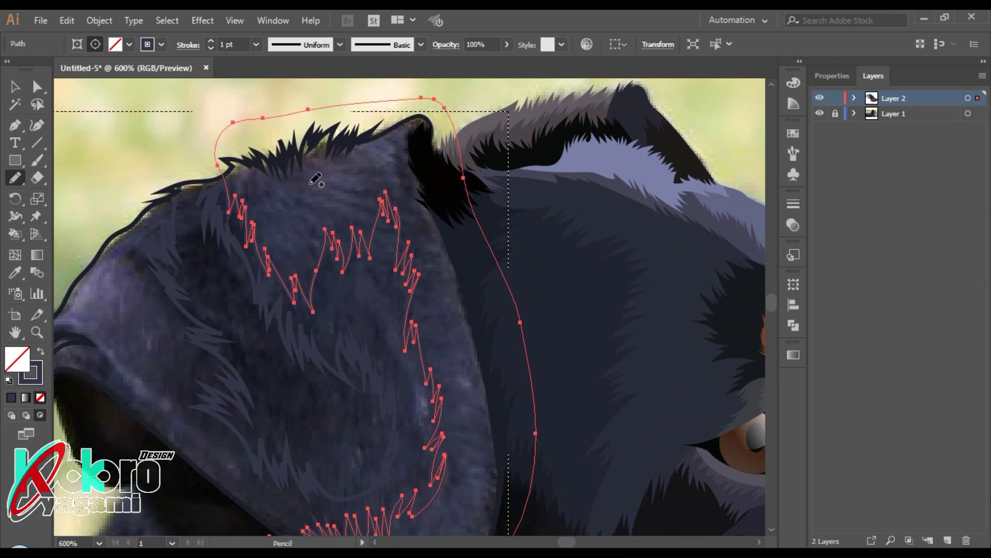
{"action": "key", "text": "i"}
{"action": "left_click", "coordinate": [462, 382]}
{"action": "left_click", "coordinate": [369, 295], "text": "ctrl"}
{"action": "scroll", "coordinate": [300, 351], "scroll_direction": "left", "scroll_amount": 6}
{"action": "scroll", "coordinate": [300, 351], "scroll_direction": "down", "scroll_amount": 1}
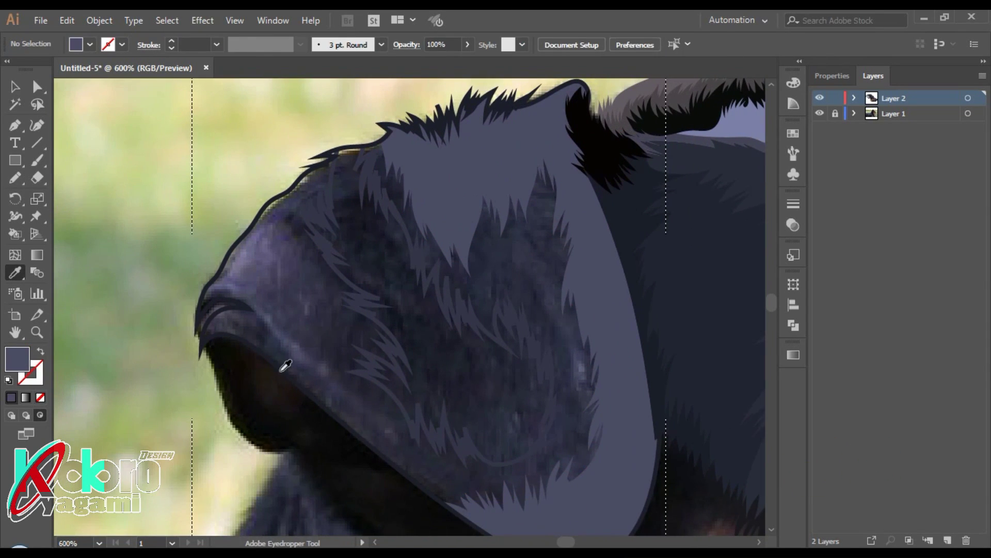
Step: Trace the ear's curled front edge into a closed shape and fill it with lavender
{"action": "key", "text": "n"}
{"action": "left_click_drag", "start_coordinate": [199, 343], "coordinate": [311, 247]}
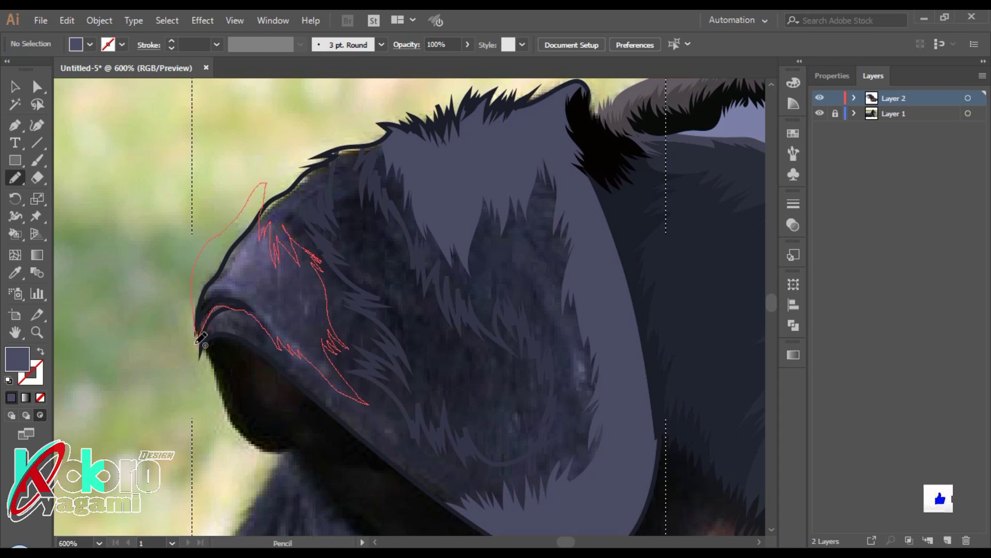
{"action": "left_click_drag", "start_coordinate": [311, 247], "coordinate": [200, 342]}
{"action": "key", "text": "i"}
{"action": "left_click", "coordinate": [463, 270]}
{"action": "key", "text": "ctrl+shift+a"}
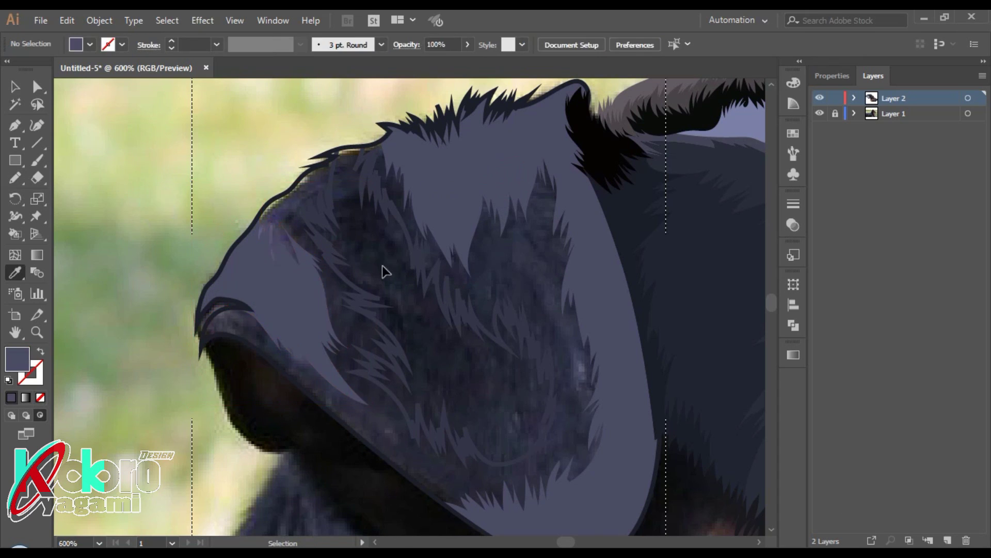
Step: Inspect the fur and head shapes with Direct Selection, then zoom out to the whole dog
{"action": "key", "text": "a"}
{"action": "left_click", "coordinate": [362, 287]}
{"action": "left_click", "coordinate": [376, 255]}
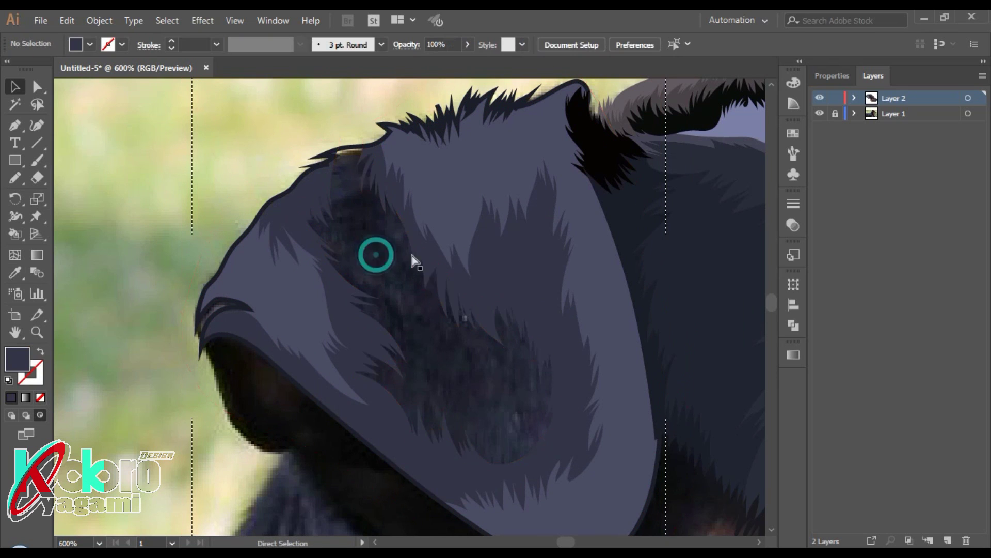
{"action": "left_click", "coordinate": [354, 147]}
{"action": "key", "text": "ctrl+shift+a"}
{"action": "key", "text": "v"}
{"action": "key", "text": "ctrl+minus"}
{"action": "key", "text": "ctrl+minus"}
{"action": "key", "text": "ctrl+minus"}
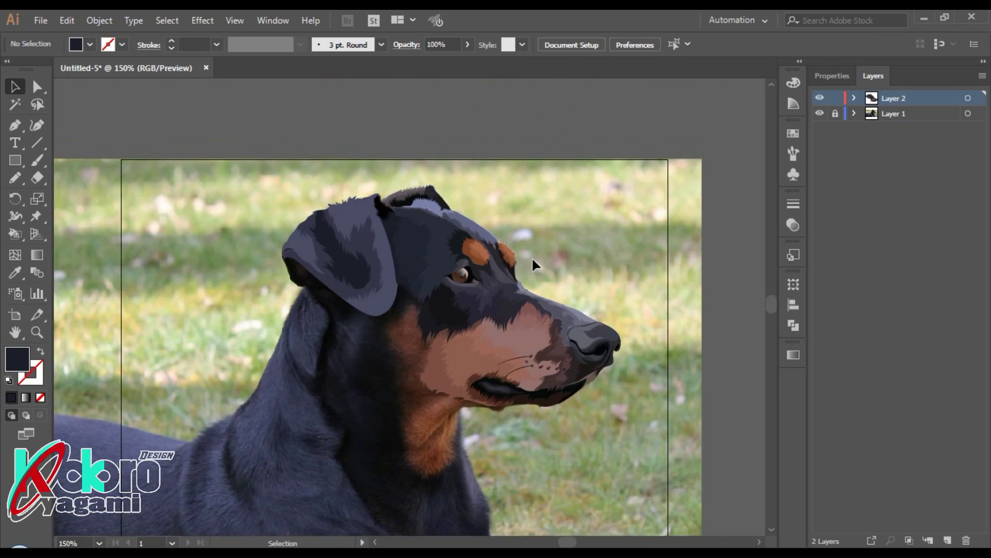
Step: Toggle the drawing layer off and on to compare with the photo, then select the ear shape
{"action": "left_click", "coordinate": [821, 94]}
{"action": "left_click", "coordinate": [820, 97]}
{"action": "scroll", "coordinate": [423, 228], "scroll_direction": "up", "scroll_amount": 3}
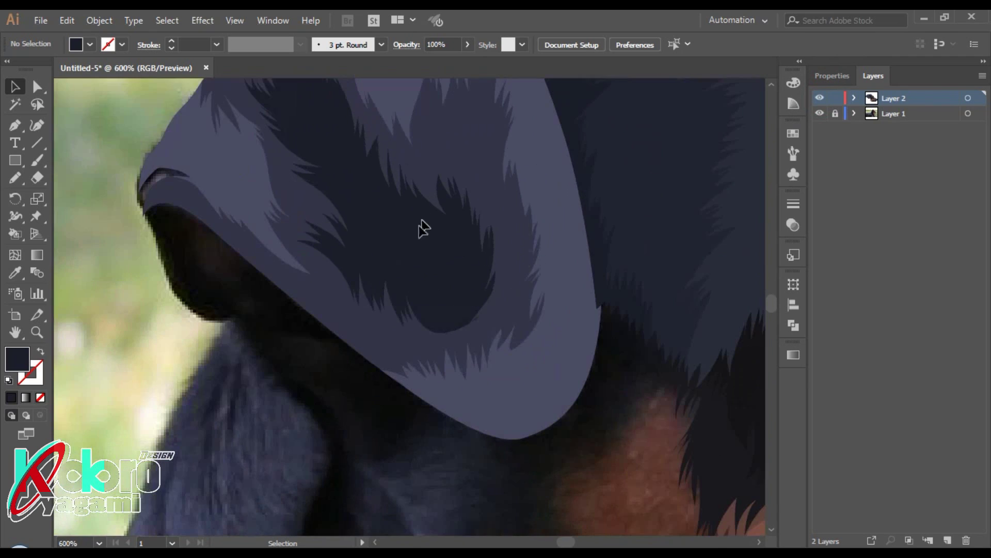
{"action": "left_click", "coordinate": [340, 351]}
Step: Pencil-draw a jagged teardrop fur patch in the ear and fill it with the sampled dark fur colour
{"action": "key", "text": "n"}
{"action": "scroll", "coordinate": [362, 284], "scroll_direction": "up", "scroll_amount": 1}
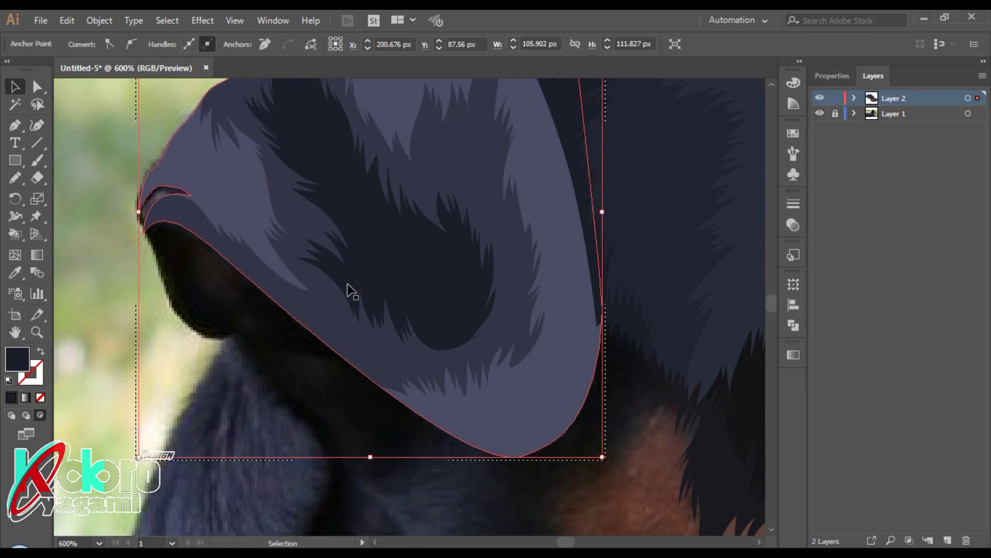
{"action": "mouse_move", "coordinate": [345, 304]}
{"action": "left_mouse_down"}
{"action": "mouse_move", "coordinate": [386, 285]}
{"action": "mouse_move", "coordinate": [343, 305]}
{"action": "left_mouse_up"}
{"action": "key", "text": "i"}
{"action": "left_click", "coordinate": [445, 279]}
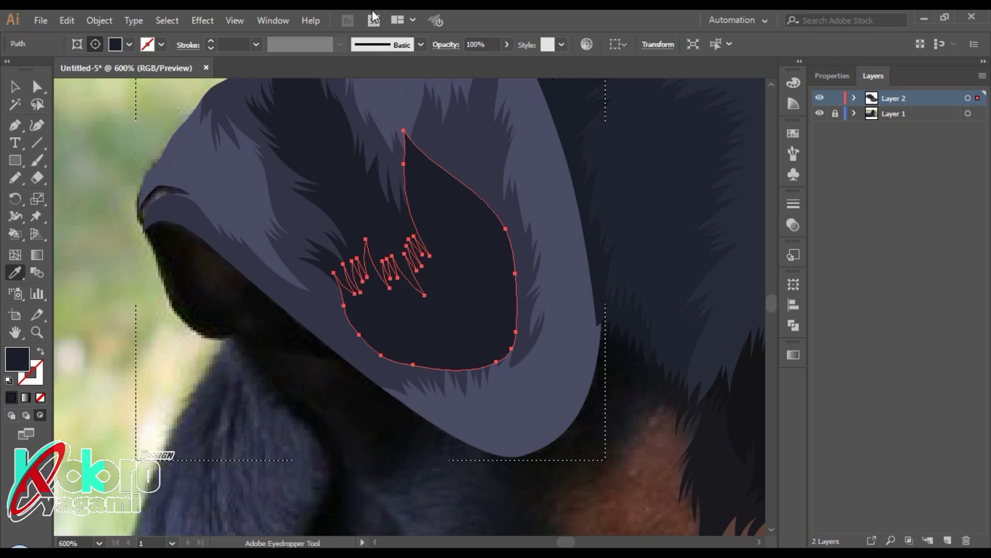
Step: Lighten the patch's fill to a slightly lighter dark navy in the Color Picker
{"action": "double_click", "coordinate": [17, 358]}
{"action": "left_click", "coordinate": [348, 332]}
{"action": "left_click", "coordinate": [649, 190]}
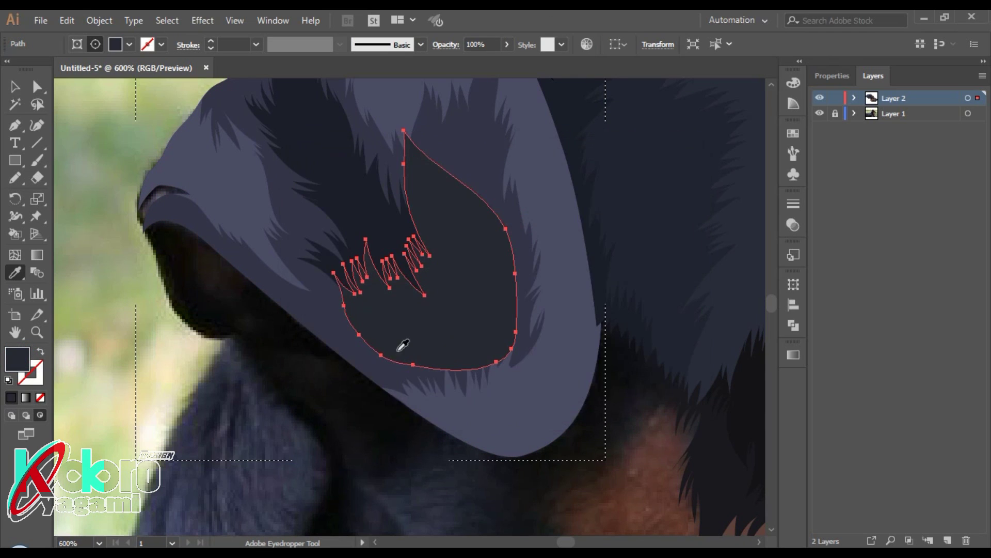
{"action": "double_click", "coordinate": [30, 359]}
{"action": "left_click", "coordinate": [356, 332]}
{"action": "left_click", "coordinate": [635, 191]}
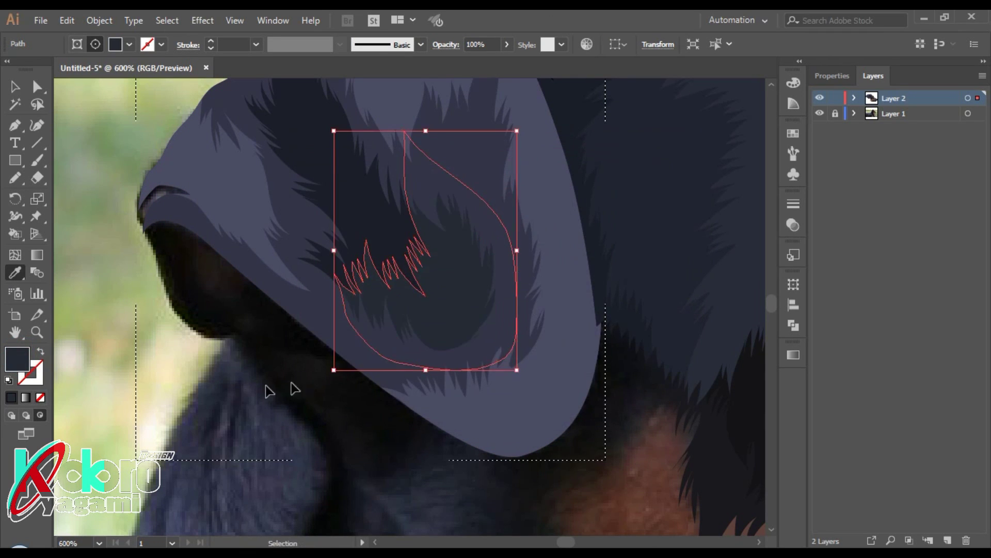
Step: Deselect, fit the artboard in view, and select an anchor point on the ear outline
{"action": "key", "text": "ctrl+shift+a"}
{"action": "key", "text": "ctrl+0"}
{"action": "scroll", "coordinate": [271, 271], "scroll_direction": "up", "scroll_amount": 1}
{"action": "scroll", "coordinate": [271, 271], "scroll_direction": "up", "scroll_amount": 1}
{"action": "scroll", "coordinate": [271, 271], "scroll_direction": "up", "scroll_amount": 1}
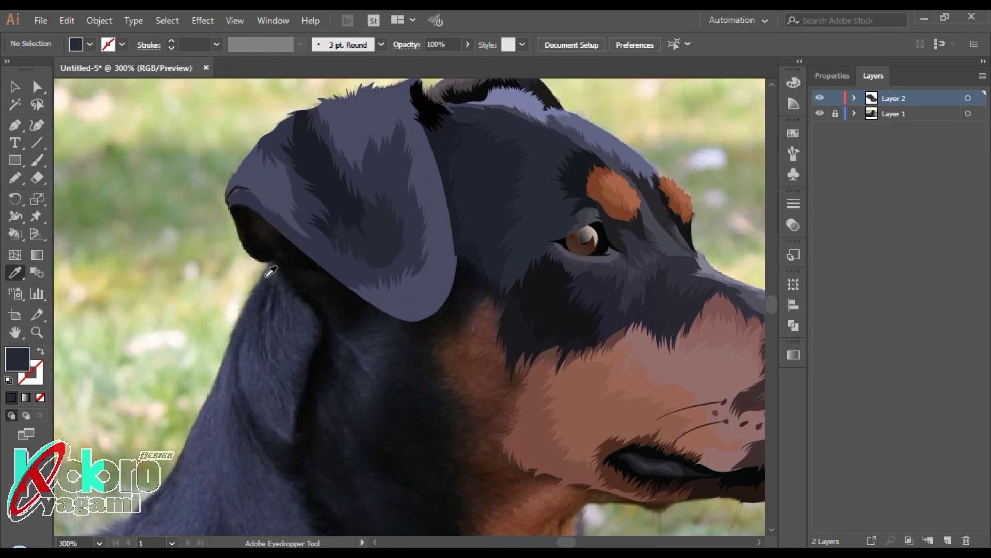
{"action": "scroll", "coordinate": [434, 316], "scroll_direction": "down", "scroll_amount": 3}
{"action": "scroll", "coordinate": [553, 270], "scroll_direction": "up", "scroll_amount": 1}
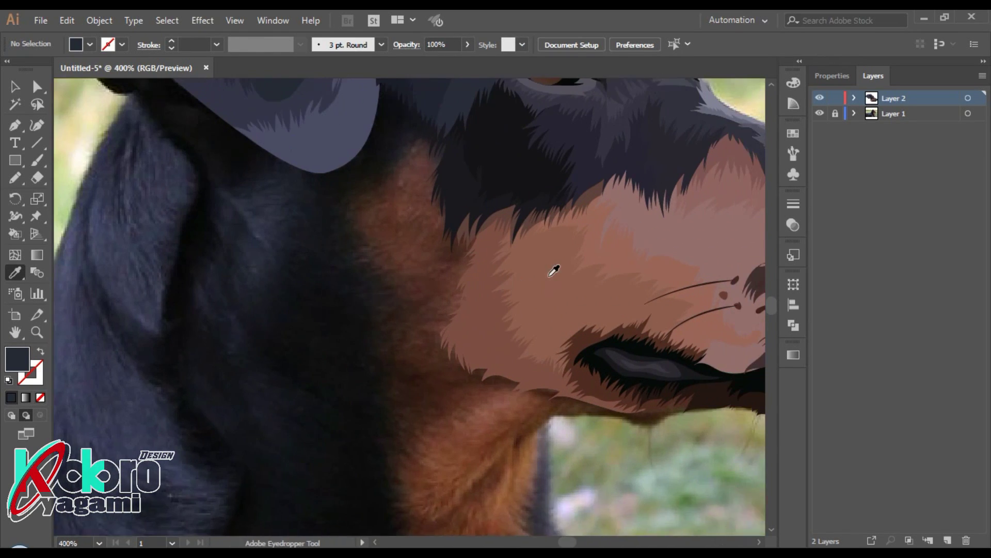
{"action": "key", "text": "a"}
{"action": "left_click", "coordinate": [380, 106]}
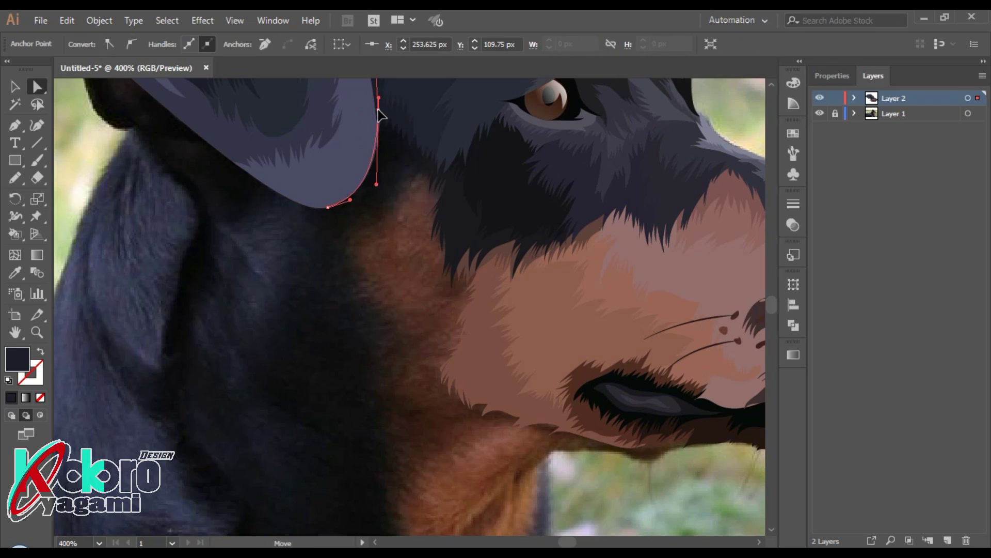
Step: Pencil-trace a closed fur shape down the neck and chest, filled with sampled dark brown
{"action": "left_click", "coordinate": [395, 177]}
{"action": "key", "text": "n"}
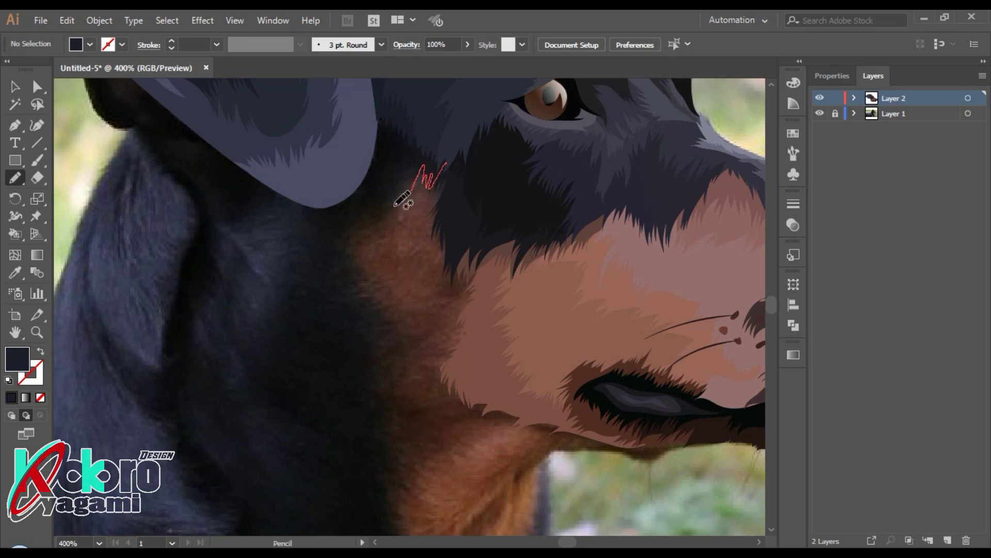
{"action": "left_click_drag", "start_coordinate": [395, 204], "coordinate": [339, 266]}
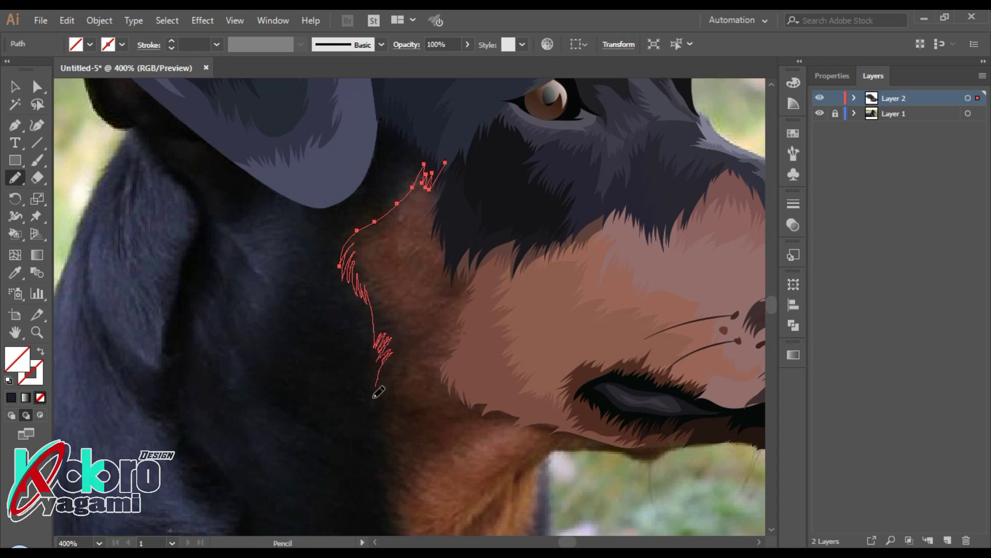
{"action": "left_click_drag", "start_coordinate": [390, 437], "coordinate": [432, 471]}
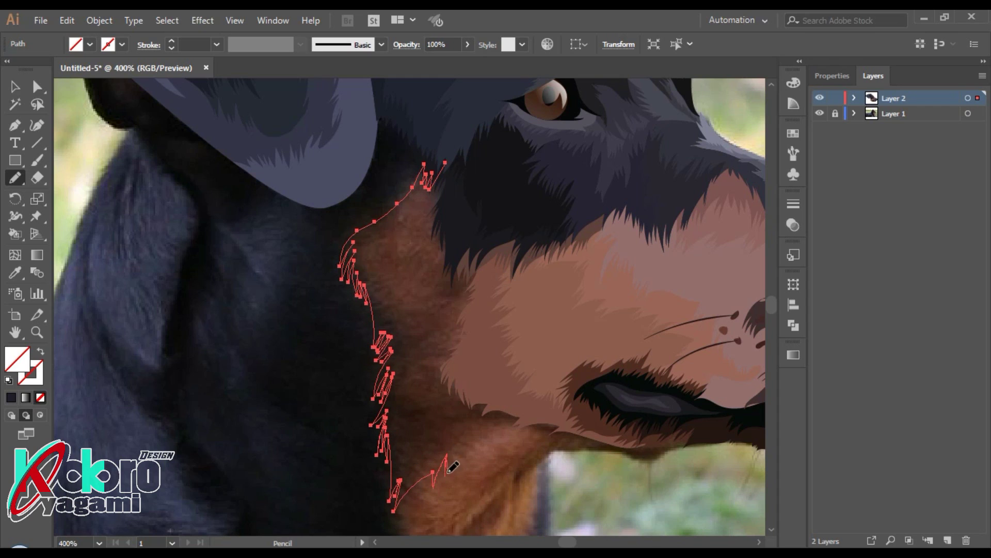
{"action": "left_click_drag", "start_coordinate": [528, 476], "coordinate": [520, 485]}
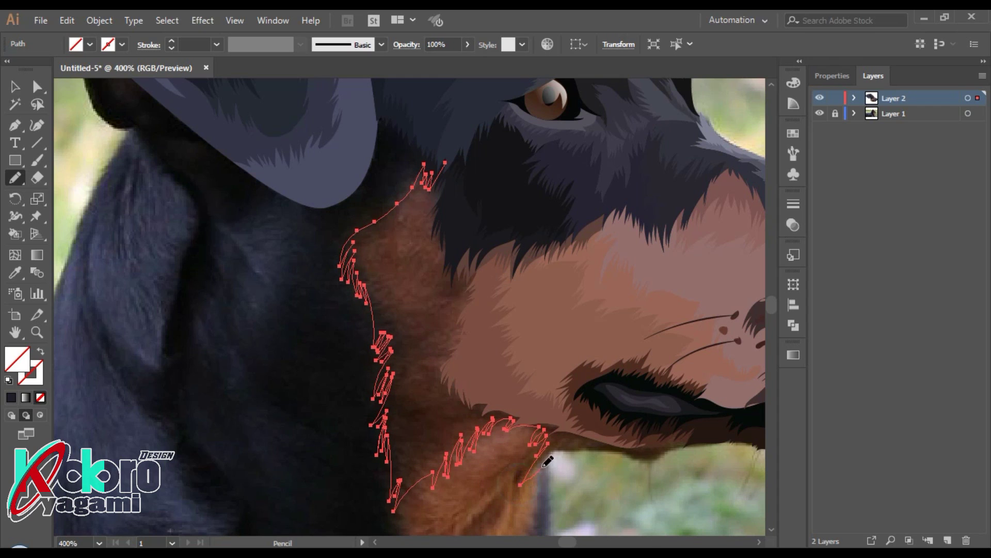
{"action": "left_click_drag", "start_coordinate": [567, 208], "coordinate": [445, 163]}
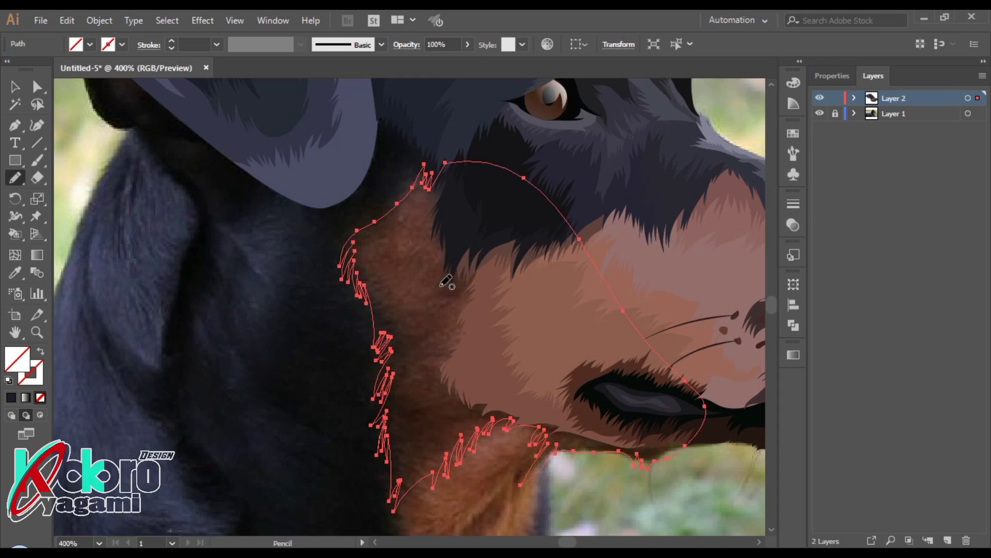
{"action": "key", "text": "i"}
{"action": "left_click", "coordinate": [433, 221]}
Step: Select the brown neck shape and swap its fill and stroke
{"action": "key", "text": "ctrl+shift+a"}
{"action": "key", "text": "ctrl+0"}
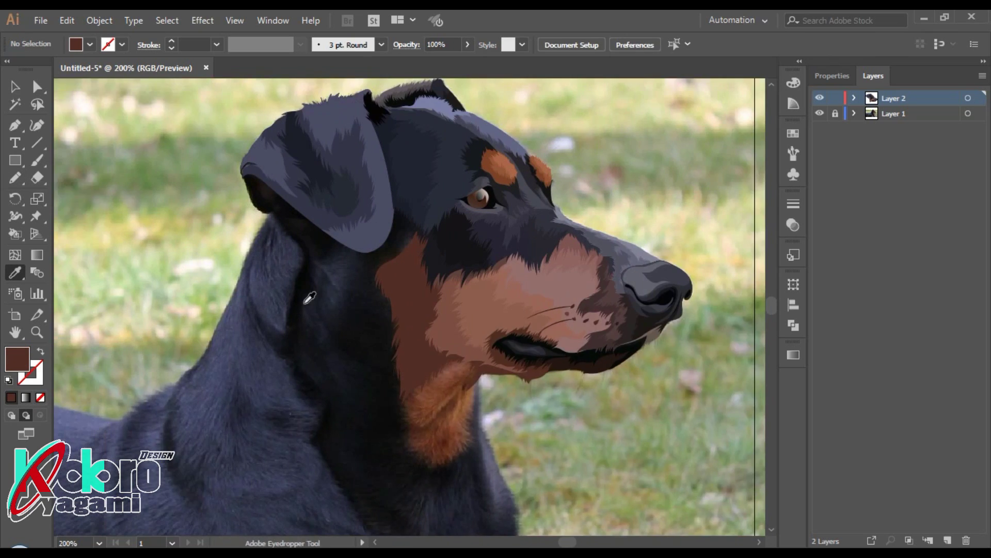
{"action": "left_click", "coordinate": [432, 288], "text": "ctrl"}
{"action": "key", "text": "shift+x"}
{"action": "key", "text": "ctrl+plus"}
{"action": "scroll", "coordinate": [402, 349], "scroll_direction": "right", "scroll_amount": 2}
Step: Pencil-trace a closed jagged fur outline along the left side of the neck
{"action": "key", "text": "n"}
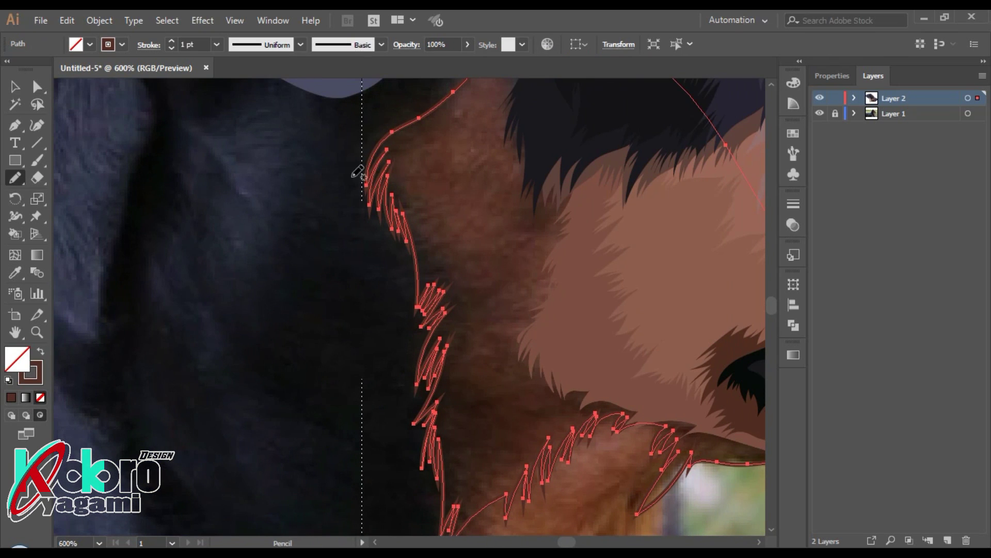
{"action": "left_click_drag", "start_coordinate": [400, 108], "coordinate": [404, 153]}
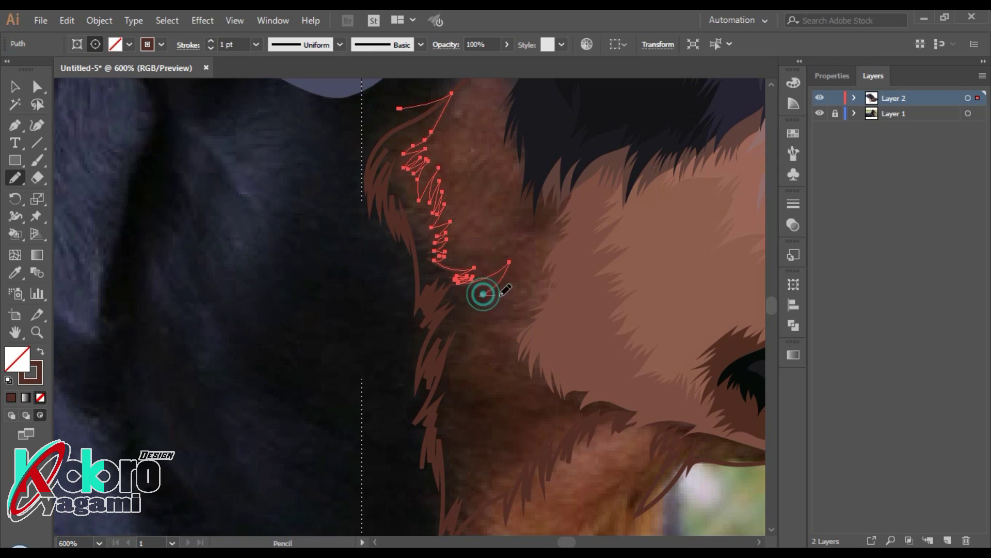
{"action": "left_click_drag", "start_coordinate": [488, 277], "coordinate": [453, 382]}
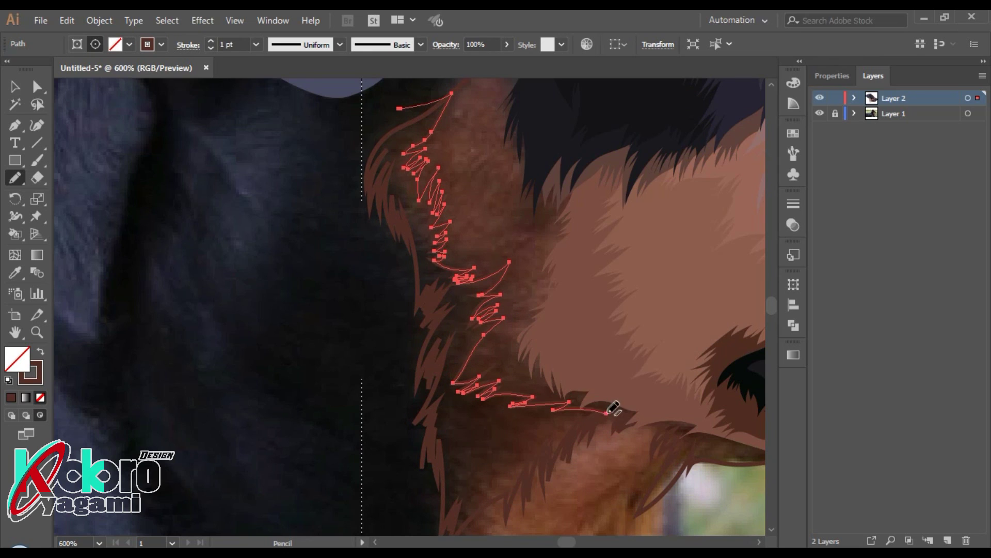
{"action": "left_click_drag", "start_coordinate": [548, 402], "coordinate": [480, 482]}
{"action": "scroll", "coordinate": [498, 413], "scroll_direction": "down", "scroll_amount": 5}
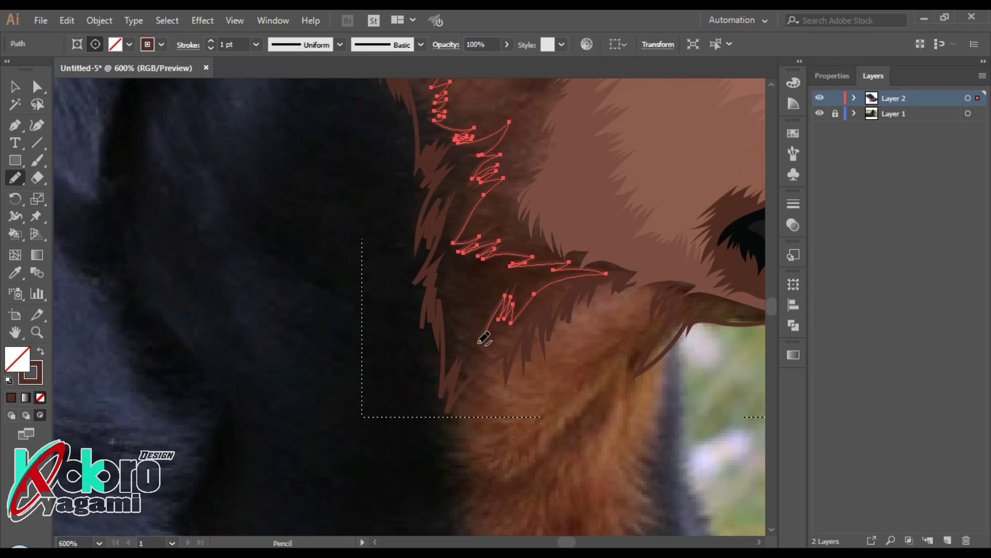
{"action": "mouse_move", "coordinate": [483, 338]}
{"action": "left_mouse_down"}
{"action": "mouse_move", "coordinate": [411, 394]}
{"action": "mouse_move", "coordinate": [387, 161]}
{"action": "left_mouse_up"}
{"action": "scroll", "coordinate": [442, 171], "scroll_direction": "up", "scroll_amount": 5}
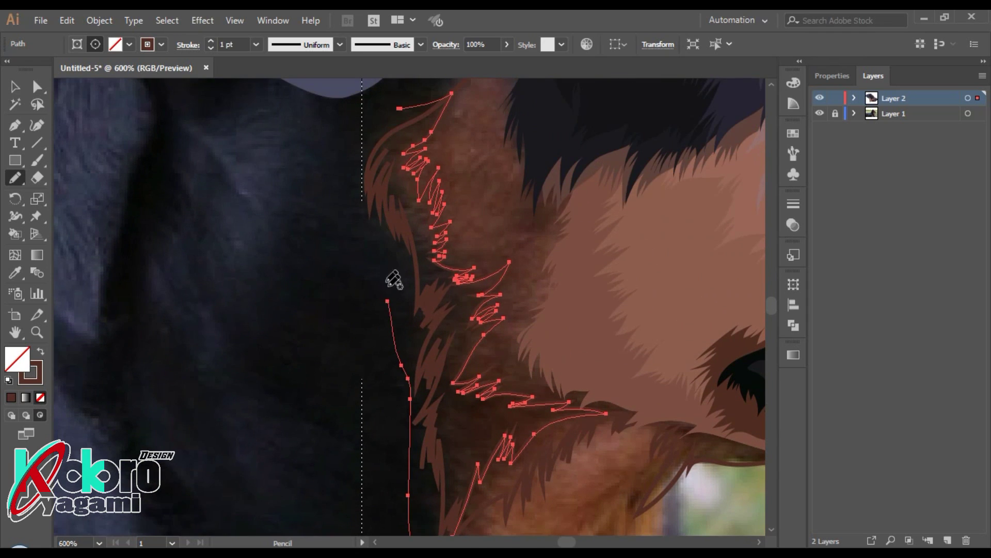
{"action": "left_click_drag", "start_coordinate": [387, 300], "coordinate": [399, 109]}
Step: Fill the neck fur shape with dark reddish-brown #542E26
{"action": "key", "text": "i"}
{"action": "left_click", "coordinate": [460, 194]}
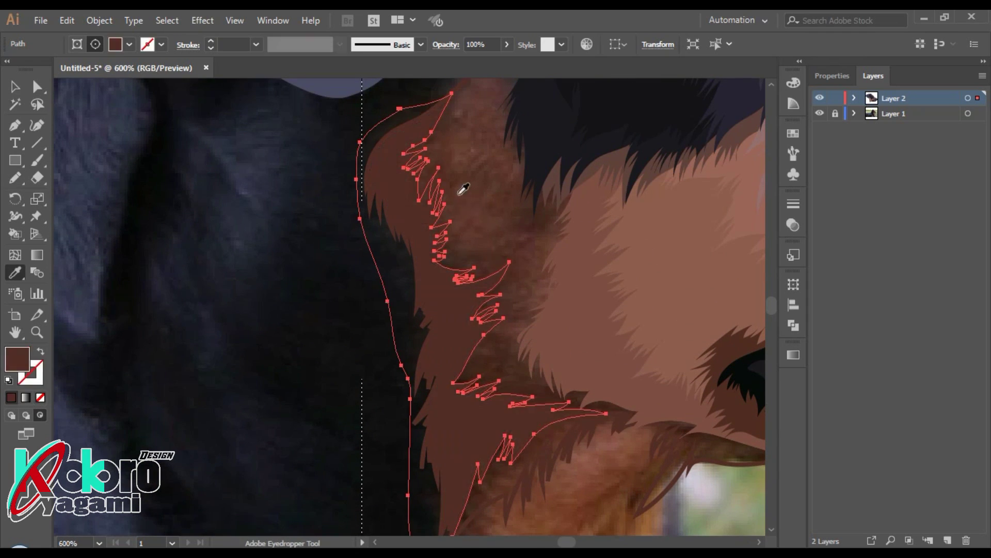
{"action": "key", "text": "ctrl+z"}
{"action": "left_click", "coordinate": [479, 324]}
{"action": "key", "text": "ctrl+z"}
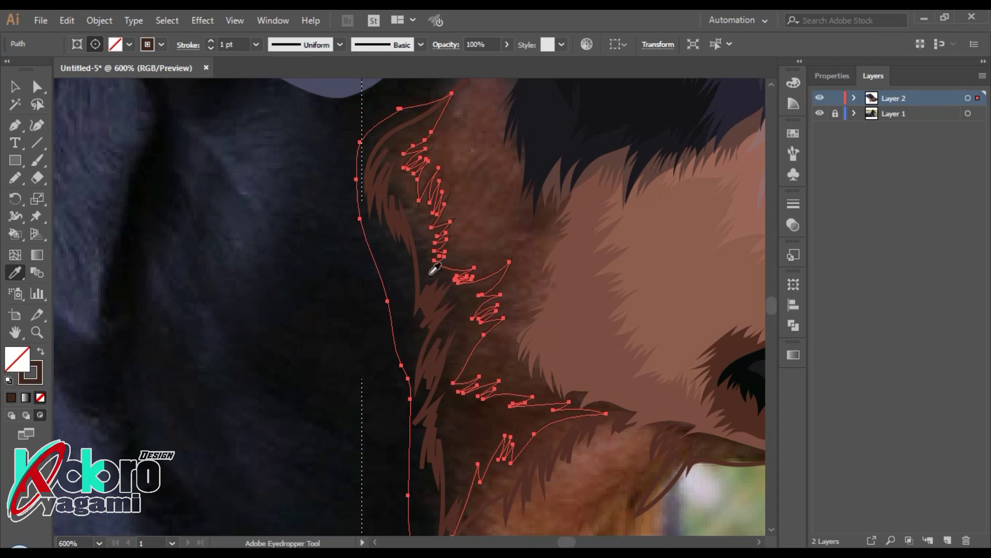
{"action": "key", "text": "shift+x"}
{"action": "double_click", "coordinate": [17, 358]}
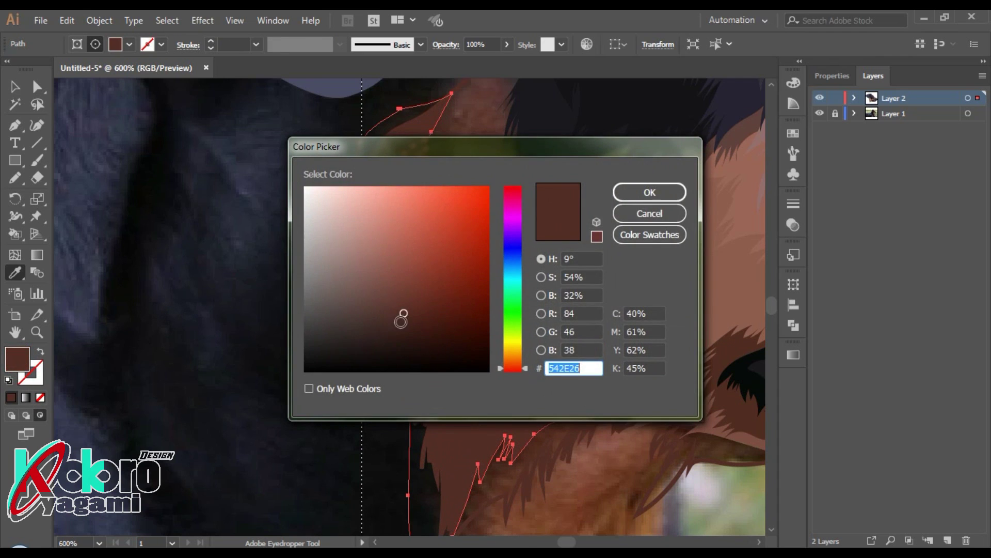
{"action": "left_click", "coordinate": [409, 324]}
{"action": "left_click", "coordinate": [646, 190]}
{"action": "scroll", "coordinate": [455, 327], "scroll_direction": "down", "scroll_amount": 3}
{"action": "scroll", "coordinate": [456, 327], "scroll_direction": "right", "scroll_amount": 3}
Step: Draw a small fur shape under the jaw and fill it with sampled dark brown
{"action": "scroll", "coordinate": [531, 350], "scroll_direction": "right", "scroll_amount": 1}
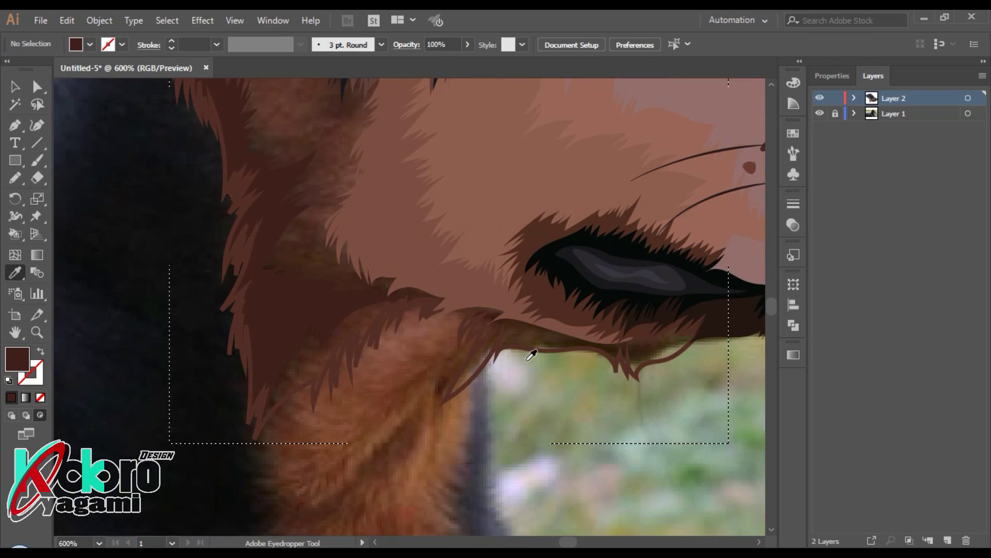
{"action": "key", "text": "n"}
{"action": "mouse_move", "coordinate": [469, 294]}
{"action": "left_mouse_down"}
{"action": "mouse_move", "coordinate": [446, 343]}
{"action": "mouse_move", "coordinate": [489, 356]}
{"action": "left_mouse_up"}
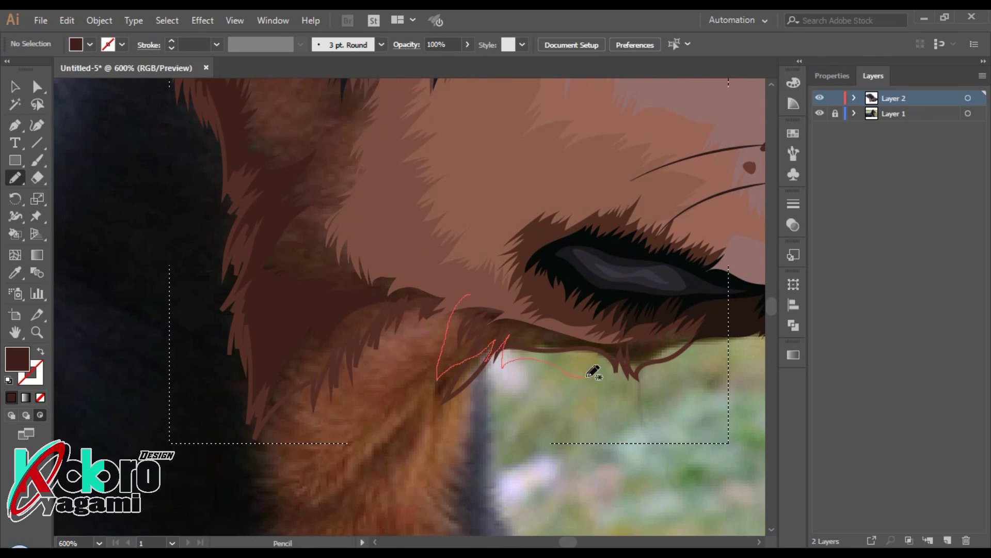
{"action": "left_click_drag", "start_coordinate": [704, 290], "coordinate": [483, 283]}
{"action": "key", "text": "i"}
{"action": "left_click", "coordinate": [314, 255]}
{"action": "key", "text": "ctrl+shift+a"}
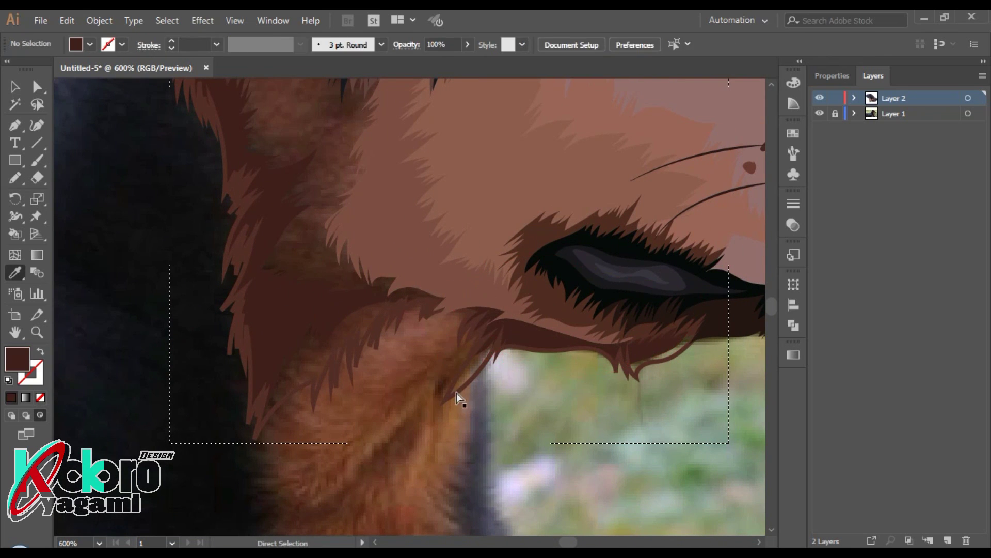
{"action": "left_click", "coordinate": [451, 380], "text": "ctrl"}
{"action": "key", "text": "ctrl+shift+a"}
Step: Pencil-trace the throat patch outline with jagged fur along its bottom edge
{"action": "scroll", "coordinate": [426, 331], "scroll_direction": "down", "scroll_amount": 3}
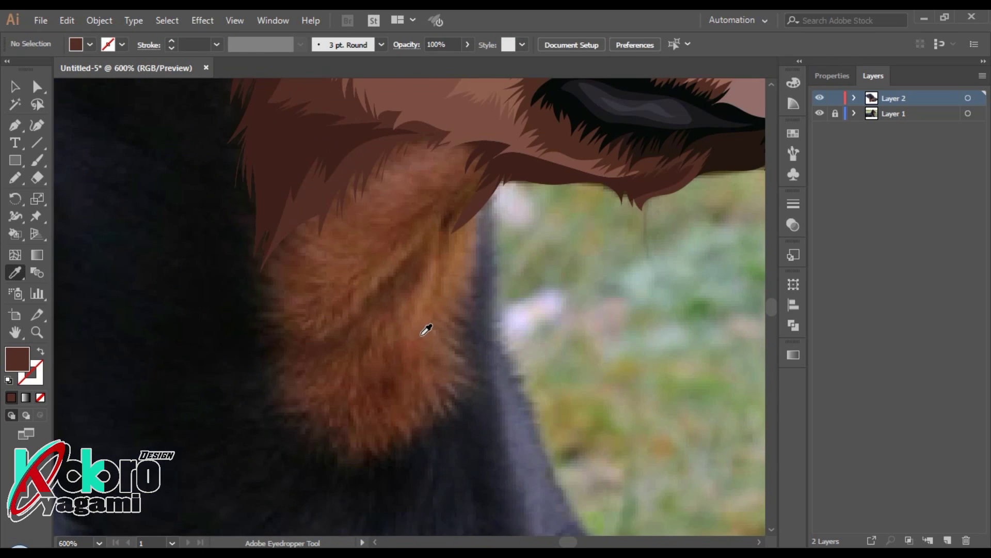
{"action": "key", "text": "n"}
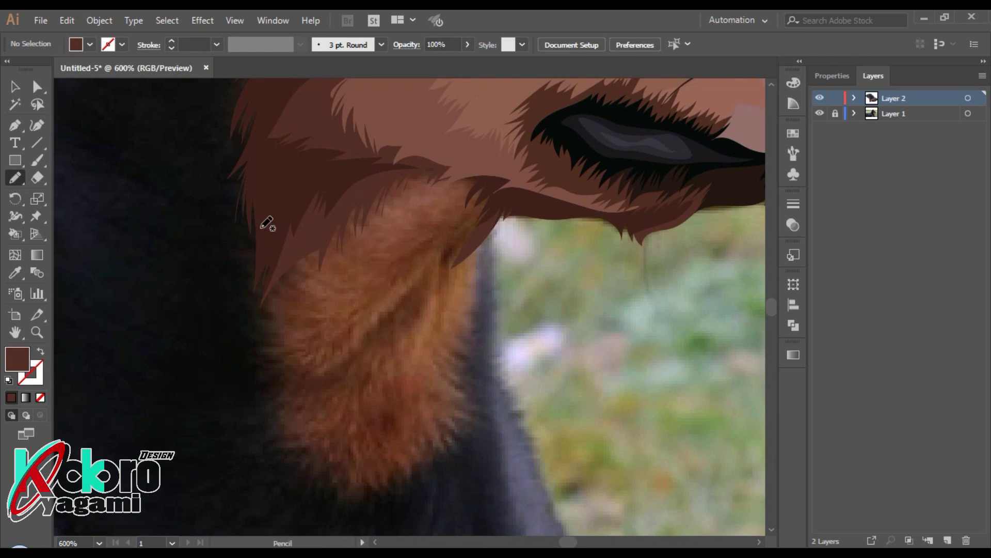
{"action": "left_click_drag", "start_coordinate": [261, 228], "coordinate": [248, 298]}
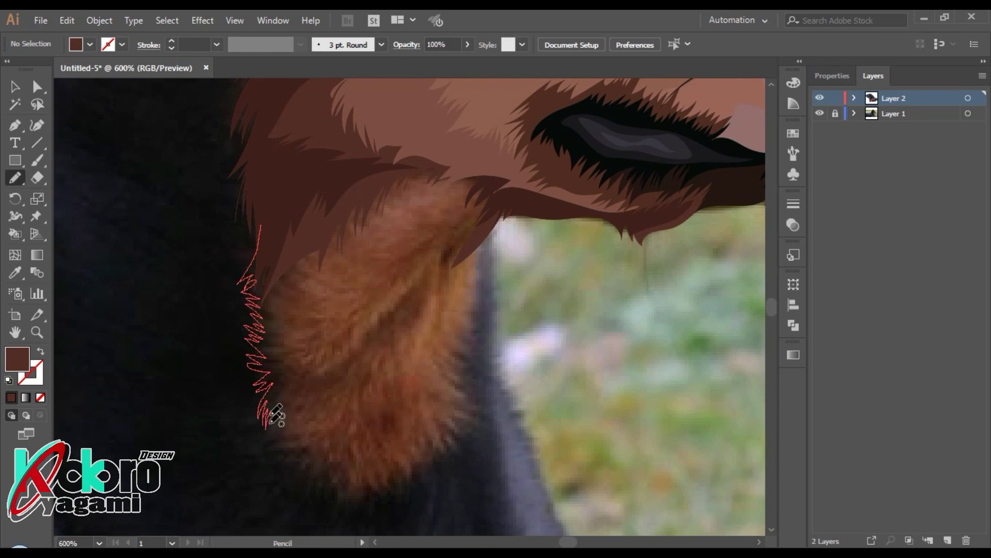
{"action": "left_click_drag", "start_coordinate": [269, 419], "coordinate": [305, 466]}
{"action": "left_click_drag", "start_coordinate": [341, 495], "coordinate": [380, 482]}
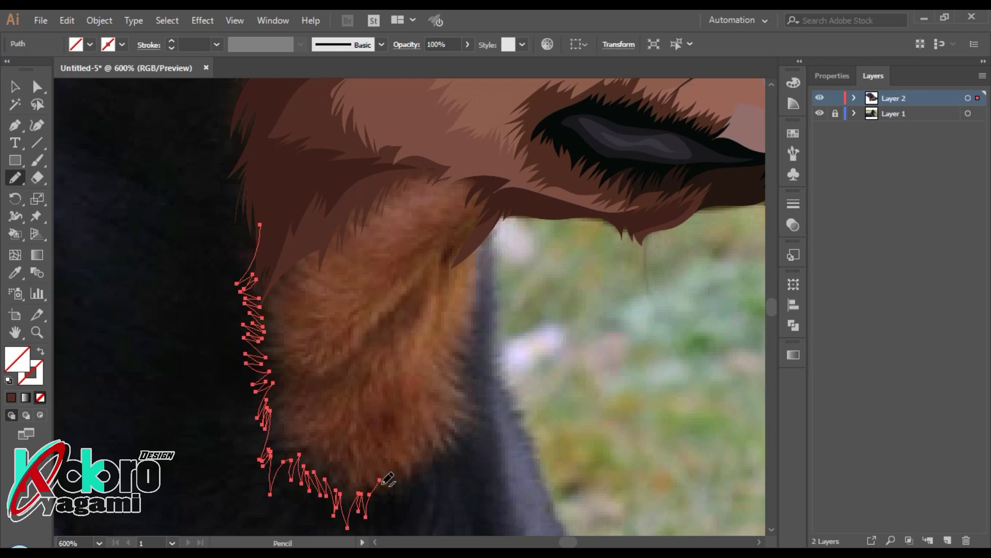
{"action": "left_click_drag", "start_coordinate": [444, 461], "coordinate": [463, 390]}
{"action": "left_click_drag", "start_coordinate": [475, 351], "coordinate": [477, 290]}
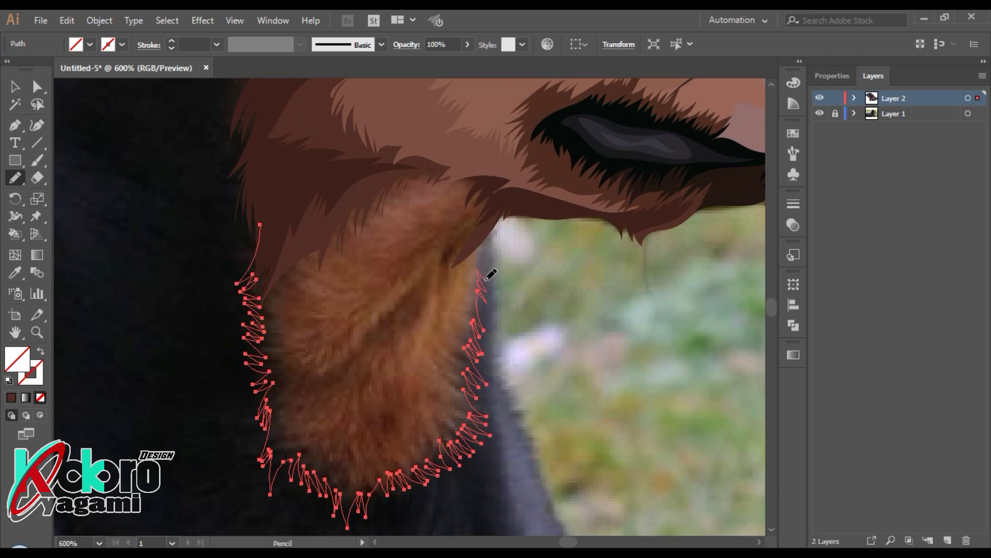
{"action": "left_click_drag", "start_coordinate": [268, 225], "coordinate": [260, 224]}
Step: Fill the throat patch with a brown sampled from the artwork and deselect
{"action": "key", "text": "i"}
{"action": "left_click", "coordinate": [423, 254]}
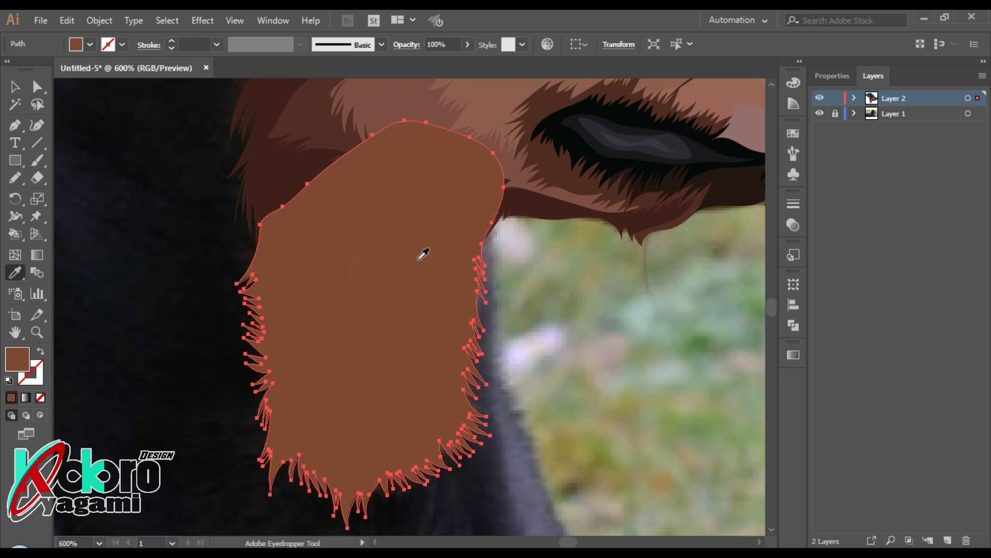
{"action": "key", "text": "ctrl+shift+a"}
{"action": "scroll", "coordinate": [277, 325], "scroll_direction": "down", "scroll_amount": 4}
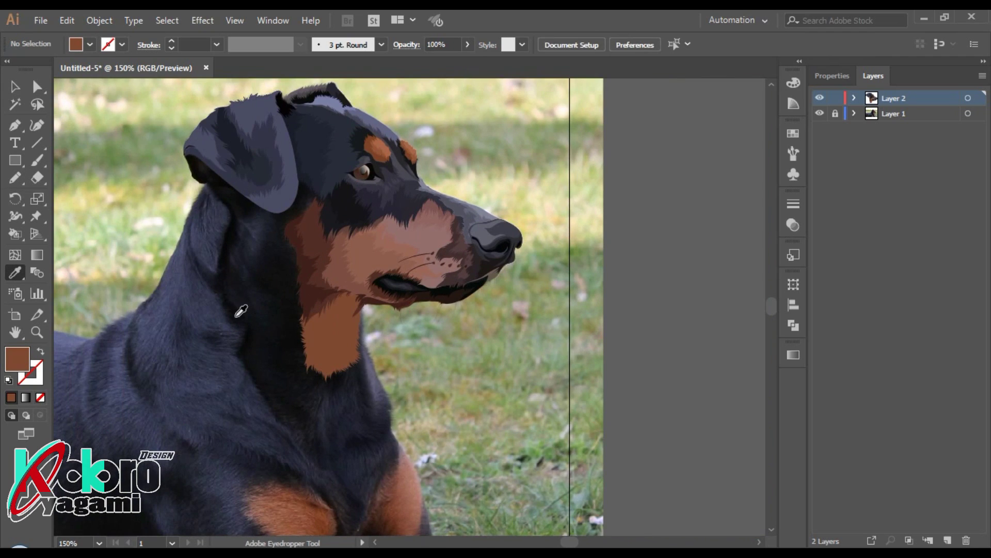
{"action": "scroll", "coordinate": [240, 310], "scroll_direction": "up", "scroll_amount": 2}
Step: Undo the throat patch fill and switch to Draw Behind mode
{"action": "scroll", "coordinate": [310, 315], "scroll_direction": "up", "scroll_amount": 2}
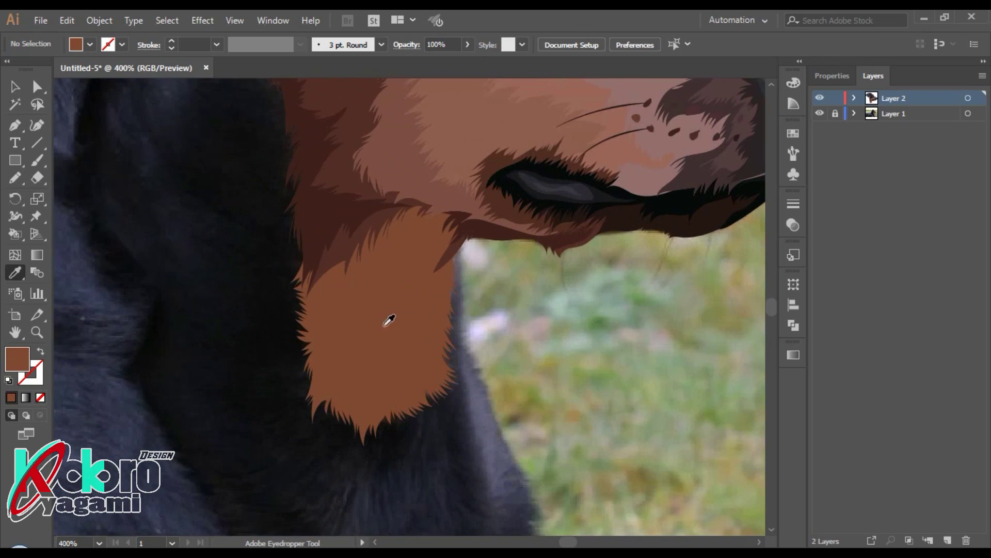
{"action": "scroll", "coordinate": [387, 321], "scroll_direction": "up", "scroll_amount": 1}
{"action": "key", "text": "ctrl+z"}
{"action": "key", "text": "ctrl+z"}
{"action": "key", "text": "shift+d"}
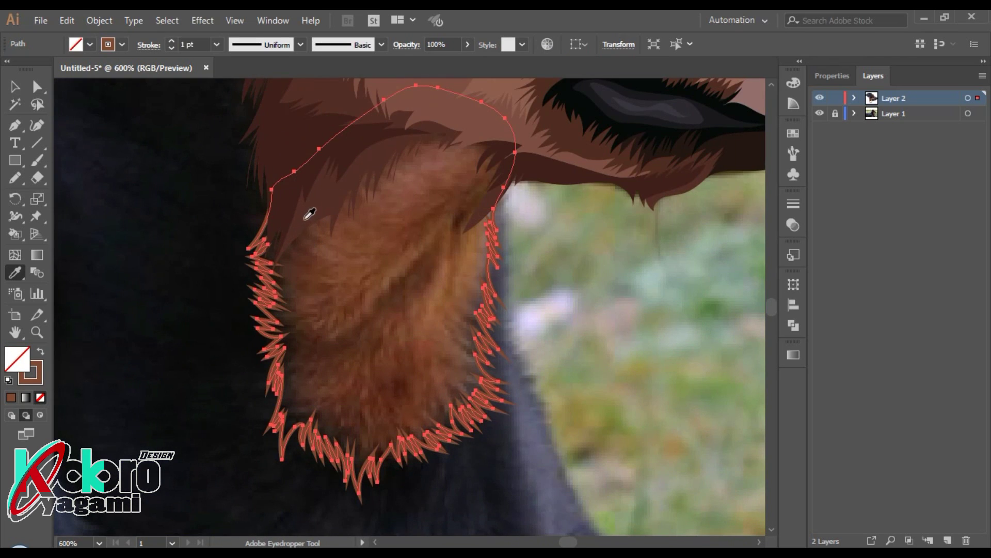
{"action": "left_click", "coordinate": [300, 222]}
{"action": "key", "text": "ctrl+z"}
Step: Draw a dark brown shadow shape around the throat patch's left and bottom edges
{"action": "key", "text": "n"}
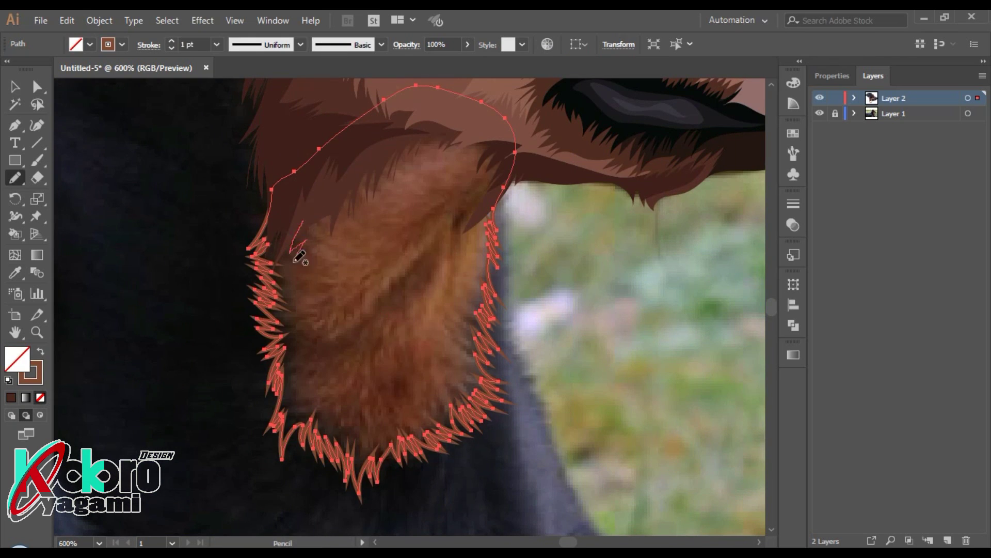
{"action": "mouse_move", "coordinate": [351, 324]}
{"action": "left_mouse_down"}
{"action": "mouse_move", "coordinate": [404, 255]}
{"action": "mouse_move", "coordinate": [360, 345]}
{"action": "left_mouse_up"}
{"action": "left_click_drag", "start_coordinate": [338, 390], "coordinate": [341, 421]}
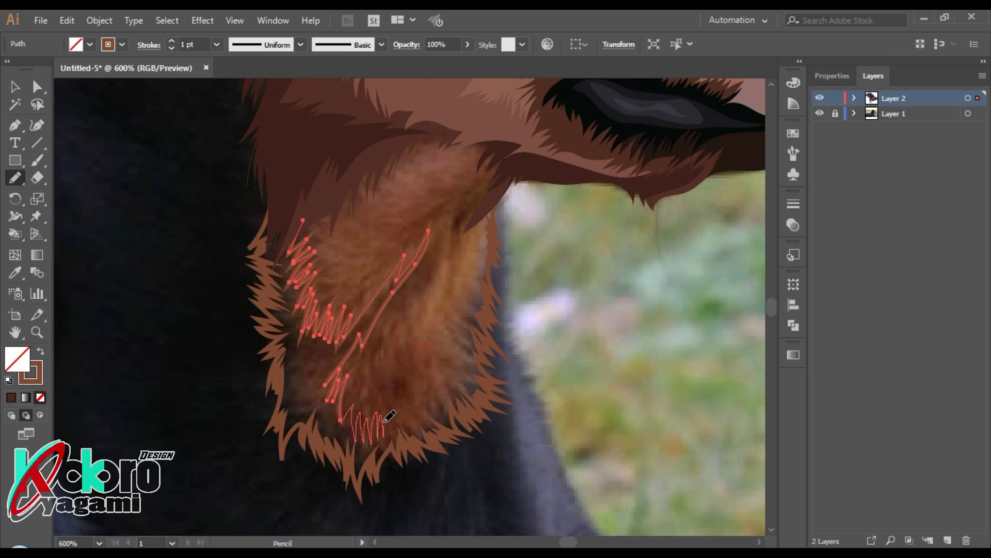
{"action": "mouse_move", "coordinate": [269, 457]}
{"action": "left_mouse_down"}
{"action": "mouse_move", "coordinate": [290, 188]}
{"action": "mouse_move", "coordinate": [302, 220]}
{"action": "left_mouse_up"}
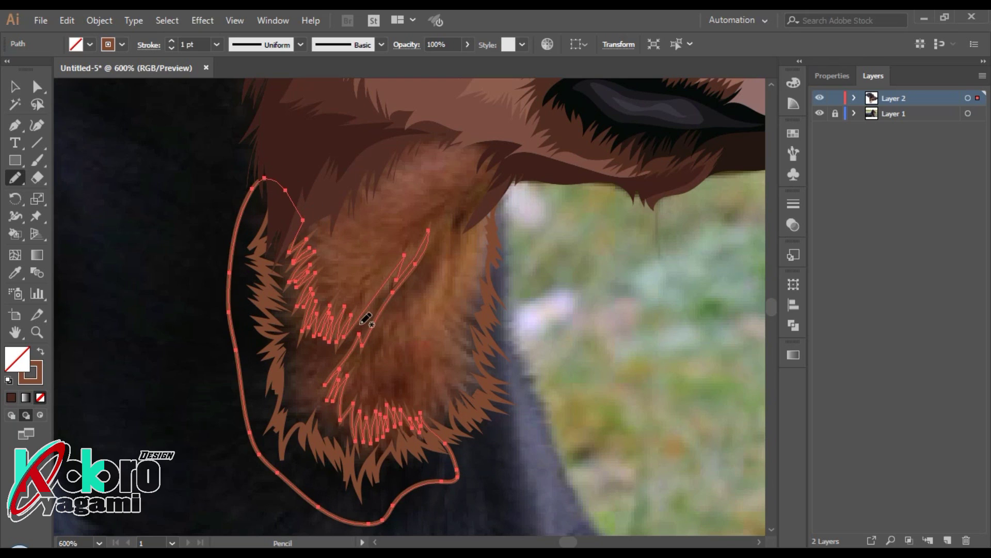
{"action": "key", "text": "i"}
{"action": "left_click", "coordinate": [382, 269]}
{"action": "key", "text": "ctrl+3"}
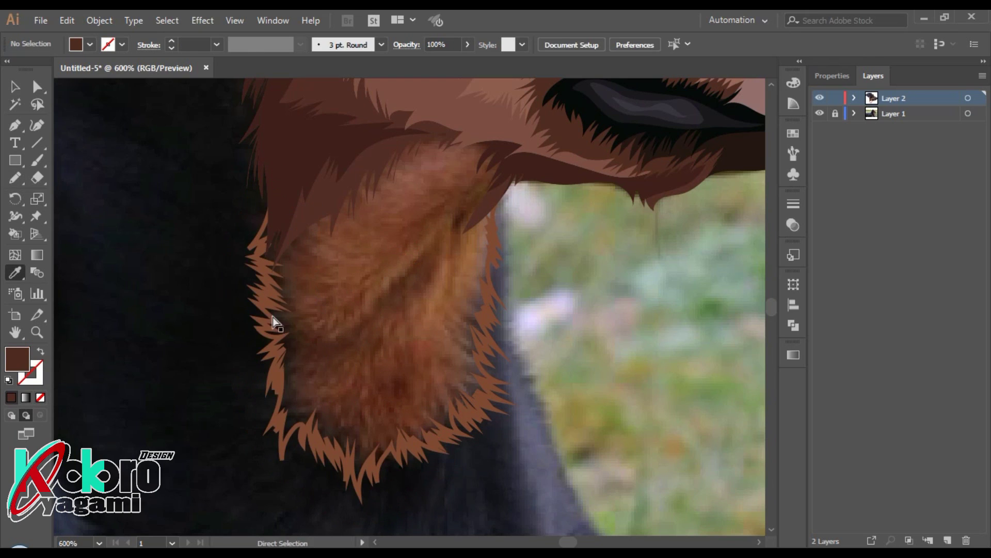
{"action": "left_click", "coordinate": [287, 300], "text": "ctrl"}
{"action": "key", "text": "ctrl+alt+3"}
{"action": "key", "text": "ctrl+shift+a"}
Step: Draw a dark brown fur-streak shape across the middle of the throat patch
{"action": "key", "text": "n"}
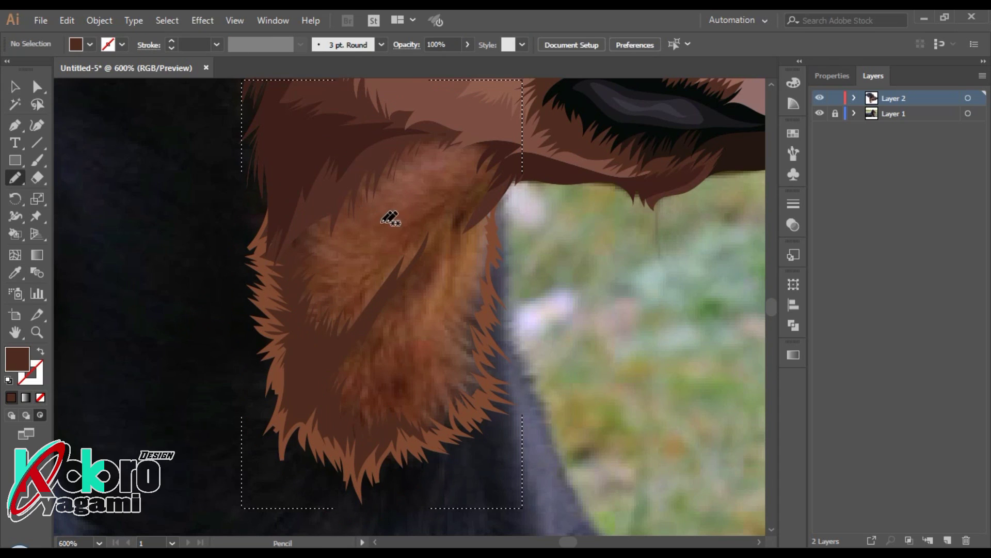
{"action": "left_click_drag", "start_coordinate": [325, 202], "coordinate": [347, 282]}
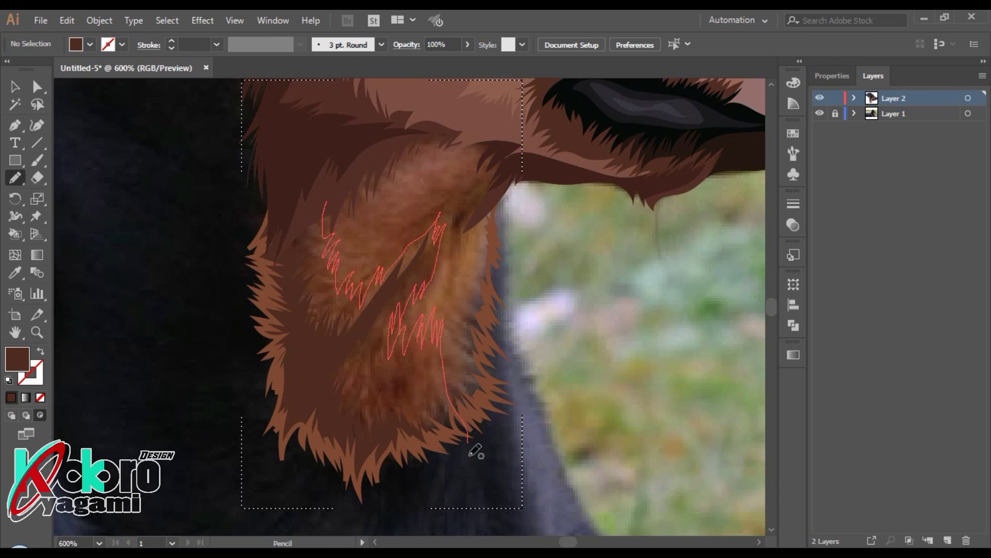
{"action": "mouse_move", "coordinate": [470, 444]}
{"action": "left_mouse_down"}
{"action": "mouse_move", "coordinate": [250, 222]}
{"action": "mouse_move", "coordinate": [325, 202]}
{"action": "left_mouse_up"}
{"action": "key", "text": "i"}
{"action": "left_click", "coordinate": [406, 241]}
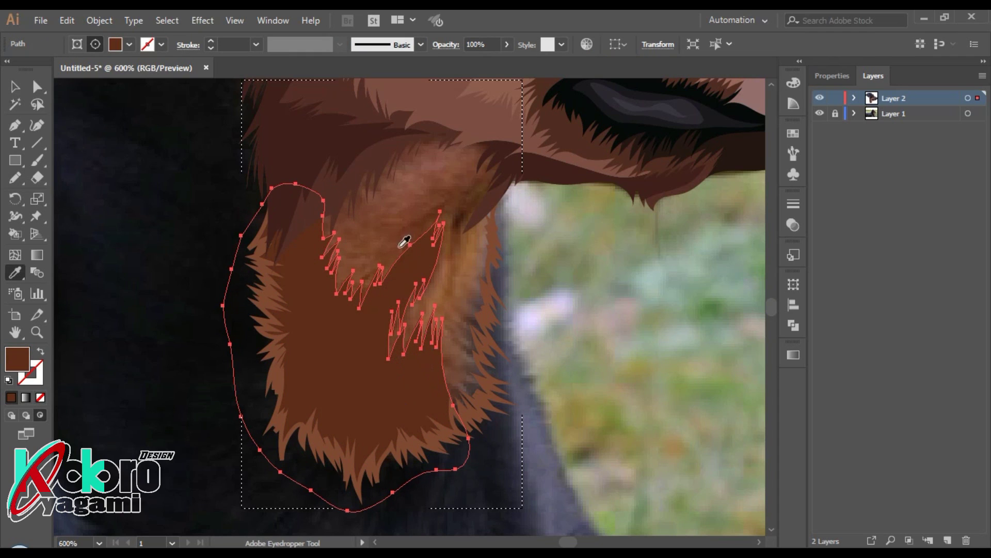
Step: Check the shadow shape's fill in the Color Picker, leaving it unchanged
{"action": "left_click", "coordinate": [153, 312], "text": "ctrl"}
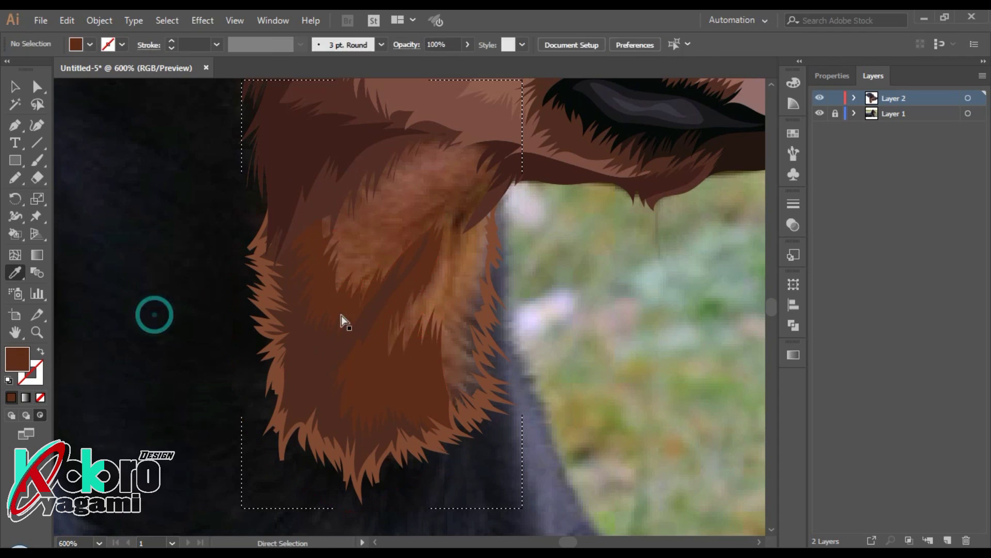
{"action": "left_click", "coordinate": [342, 321], "text": "ctrl"}
{"action": "double_click", "coordinate": [17, 358]}
{"action": "left_click", "coordinate": [645, 212]}
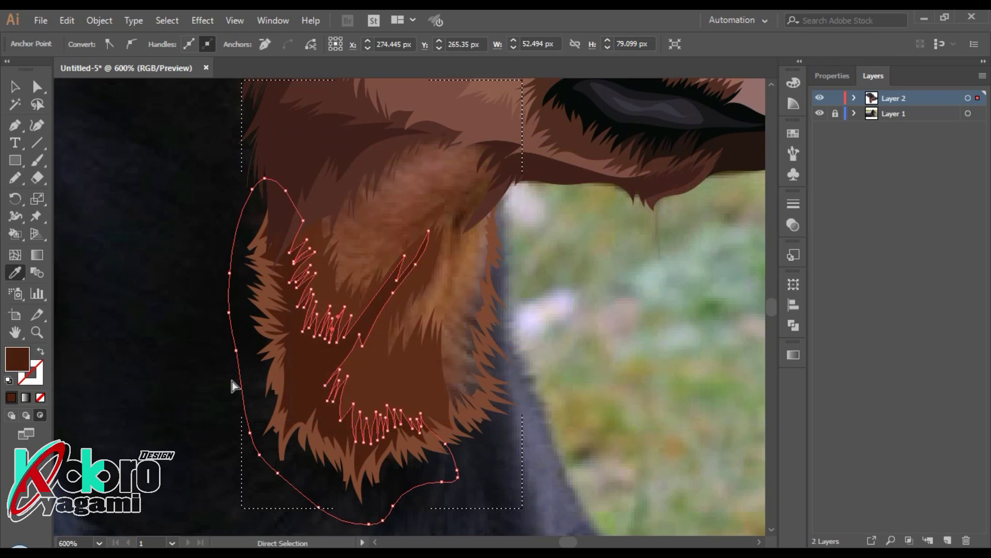
{"action": "left_click", "coordinate": [232, 380], "text": "ctrl"}
{"action": "scroll", "coordinate": [381, 277], "scroll_direction": "up", "scroll_amount": 2}
{"action": "scroll", "coordinate": [428, 261], "scroll_direction": "up", "scroll_amount": 2}
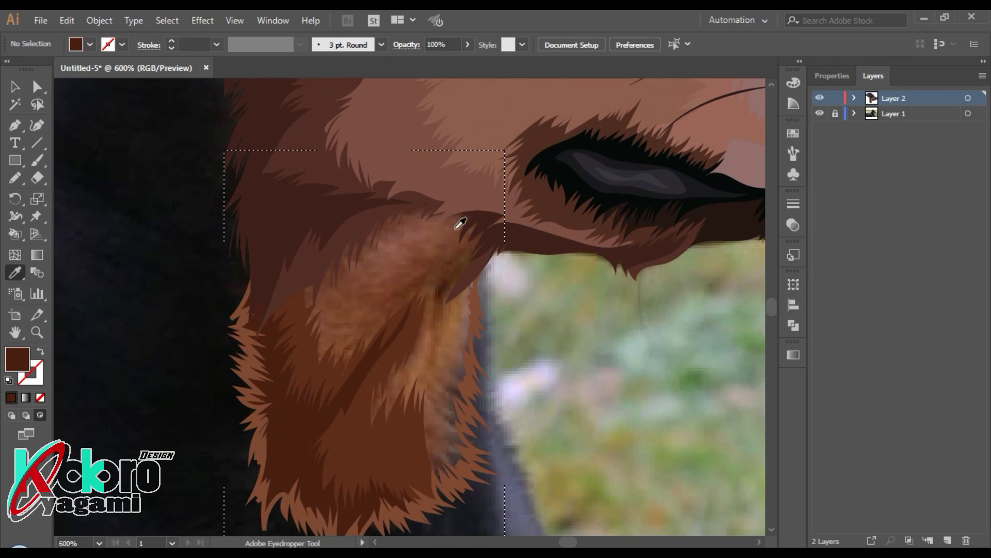
Step: Draw another fur piece beneath the jaw and give it a sampled fill
{"action": "key", "text": "n"}
{"action": "mouse_move", "coordinate": [473, 208]}
{"action": "left_mouse_down"}
{"action": "mouse_move", "coordinate": [440, 272]}
{"action": "mouse_move", "coordinate": [471, 212]}
{"action": "left_mouse_up"}
{"action": "key", "text": "ctrl+shift+a"}
{"action": "left_click", "coordinate": [471, 365], "text": "ctrl"}
{"action": "key", "text": "i"}
Step: Recolour the large throat fur shape to warmer orange-brown 6B4125 with hue 25°
{"action": "left_click", "coordinate": [519, 251]}
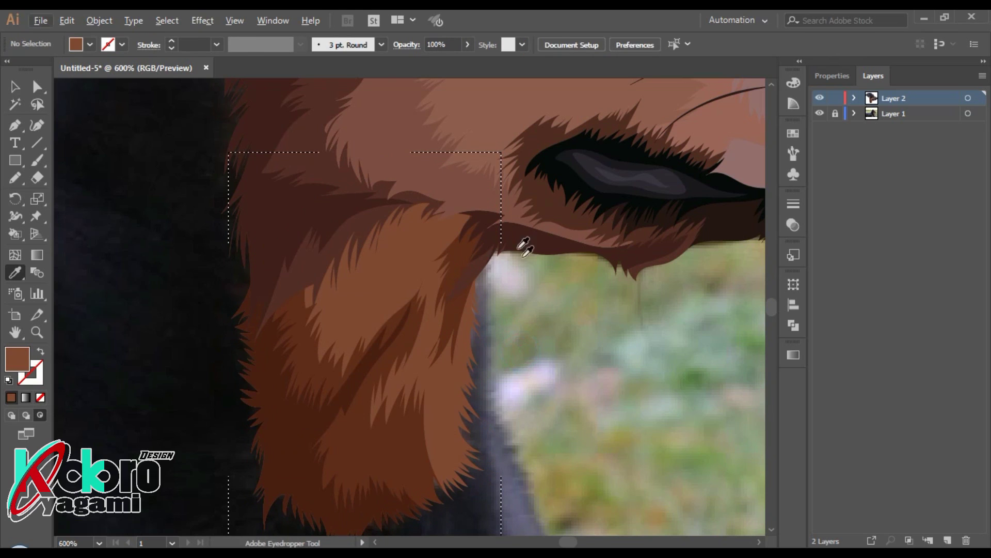
{"action": "left_click", "coordinate": [398, 348], "text": "ctrl"}
{"action": "double_click", "coordinate": [17, 357]}
{"action": "left_click", "coordinate": [515, 364]}
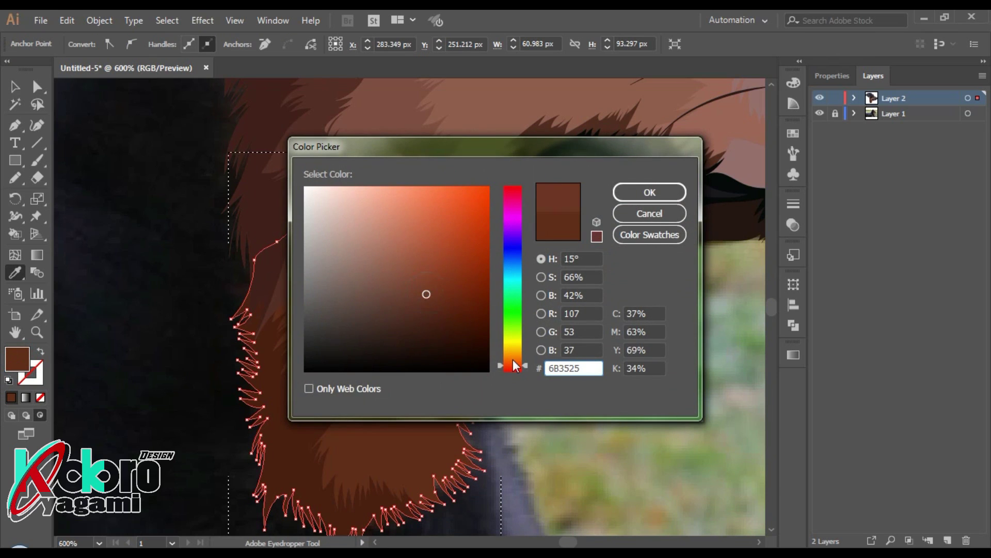
{"action": "left_click_drag", "start_coordinate": [514, 361], "coordinate": [508, 363]}
{"action": "left_click", "coordinate": [637, 195]}
{"action": "key", "text": "ctrl+shift+a"}
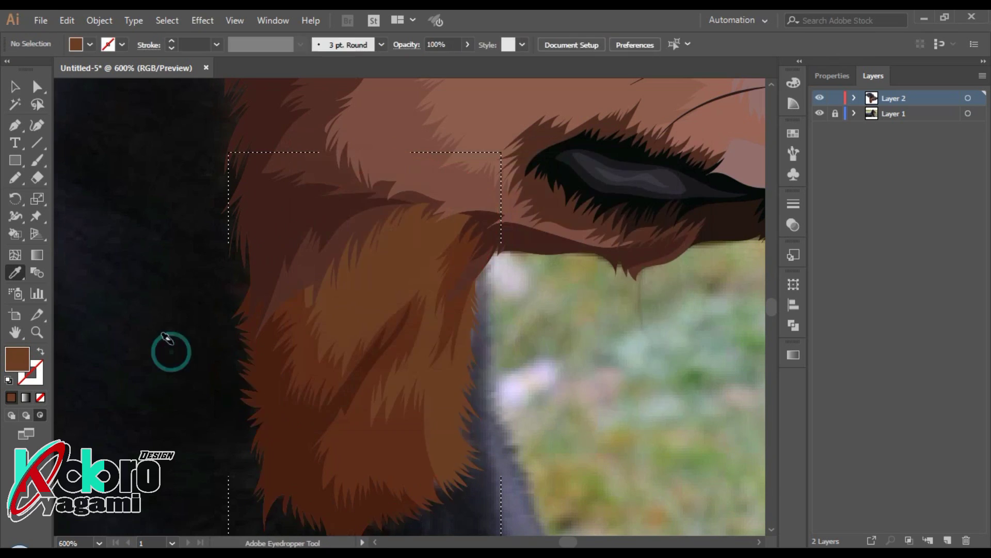
Step: Start pencil-tracing a zigzag fur edge beneath the floppy ear
{"action": "scroll", "coordinate": [169, 349], "scroll_direction": "down", "scroll_amount": 2}
{"action": "scroll", "coordinate": [190, 284], "scroll_direction": "down", "scroll_amount": 2}
{"action": "scroll", "coordinate": [190, 284], "scroll_direction": "up", "scroll_amount": 1}
{"action": "scroll", "coordinate": [187, 272], "scroll_direction": "up", "scroll_amount": 1}
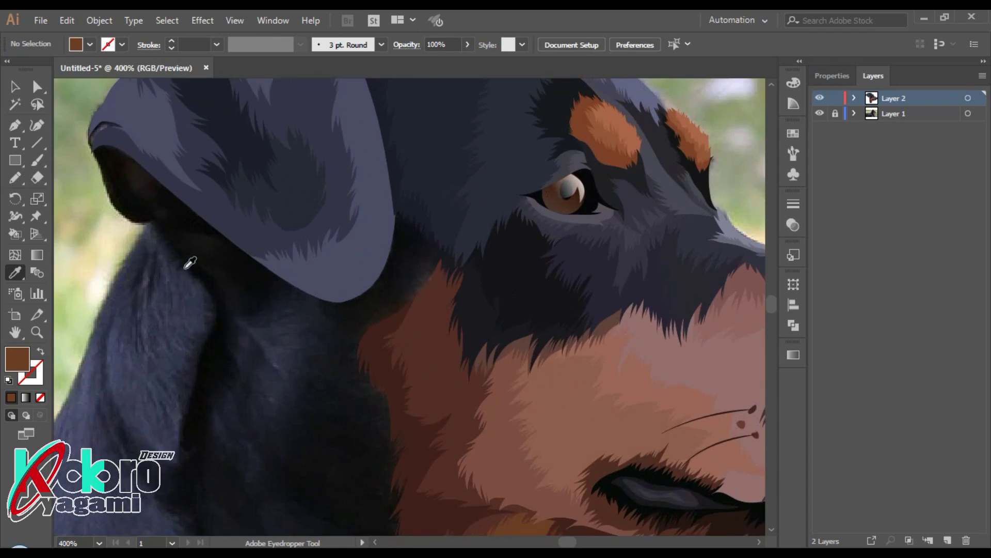
{"action": "scroll", "coordinate": [188, 262], "scroll_direction": "up", "scroll_amount": 1}
{"action": "scroll", "coordinate": [188, 270], "scroll_direction": "up", "scroll_amount": 1}
{"action": "key", "text": "b"}
{"action": "key", "text": "n"}
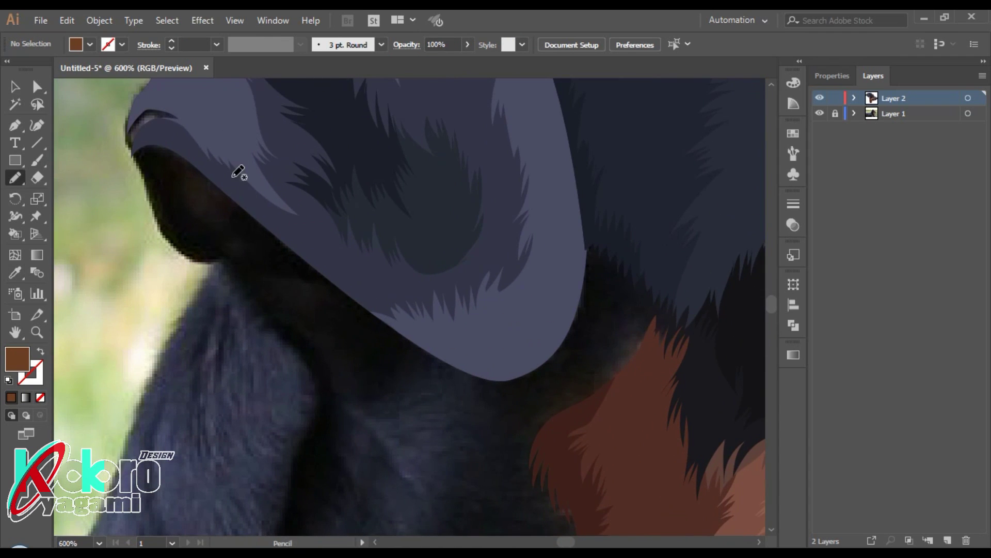
{"action": "mouse_move", "coordinate": [204, 164]}
{"action": "left_mouse_down"}
{"action": "mouse_move", "coordinate": [237, 227]}
{"action": "mouse_move", "coordinate": [319, 280]}
{"action": "left_mouse_up"}
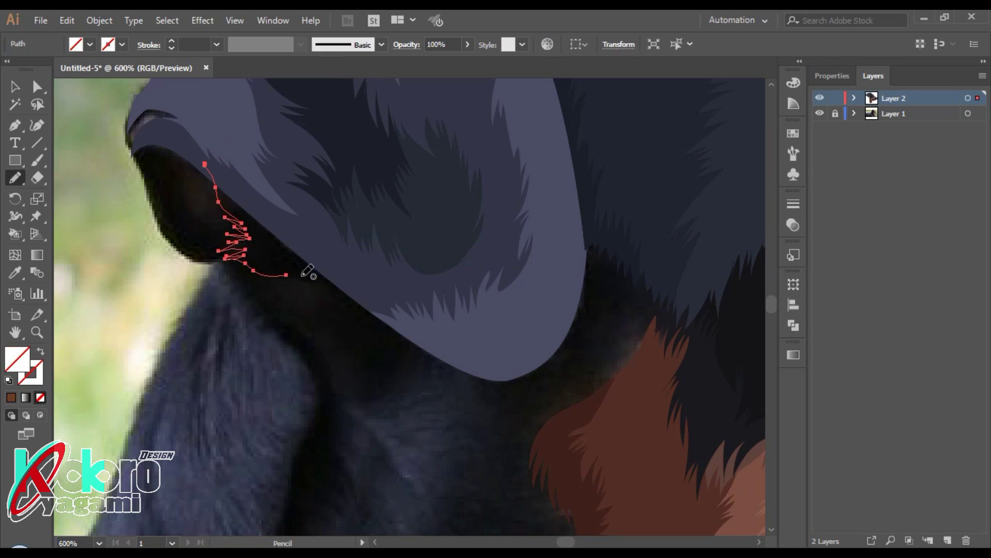
Step: Trace a zigzag fur outline with the Pencil down the neck below the ear
{"action": "left_click_drag", "start_coordinate": [380, 403], "coordinate": [467, 338]}
{"action": "scroll", "coordinate": [568, 272], "scroll_direction": "down", "scroll_amount": 5}
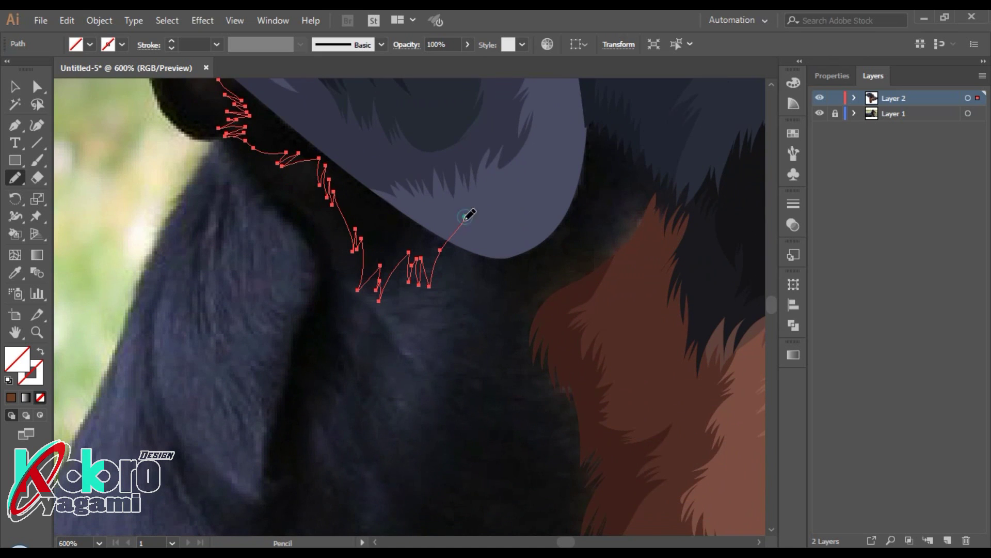
{"action": "left_click_drag", "start_coordinate": [458, 386], "coordinate": [464, 451]}
{"action": "scroll", "coordinate": [465, 452], "scroll_direction": "down", "scroll_amount": 3}
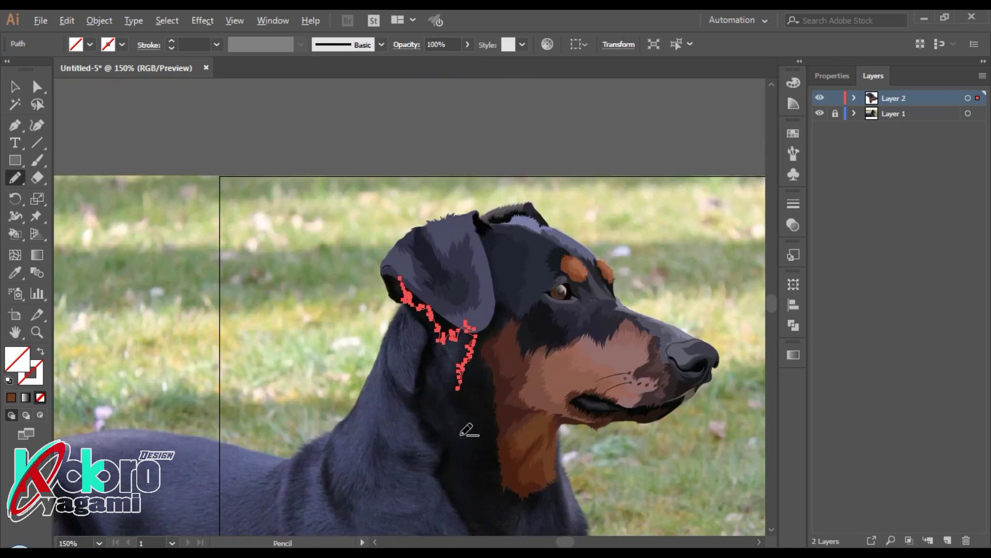
{"action": "scroll", "coordinate": [471, 432], "scroll_direction": "up", "scroll_amount": 2}
{"action": "mouse_move", "coordinate": [454, 311]}
{"action": "left_mouse_down"}
{"action": "mouse_move", "coordinate": [465, 312]}
{"action": "mouse_move", "coordinate": [471, 386]}
{"action": "left_mouse_up"}
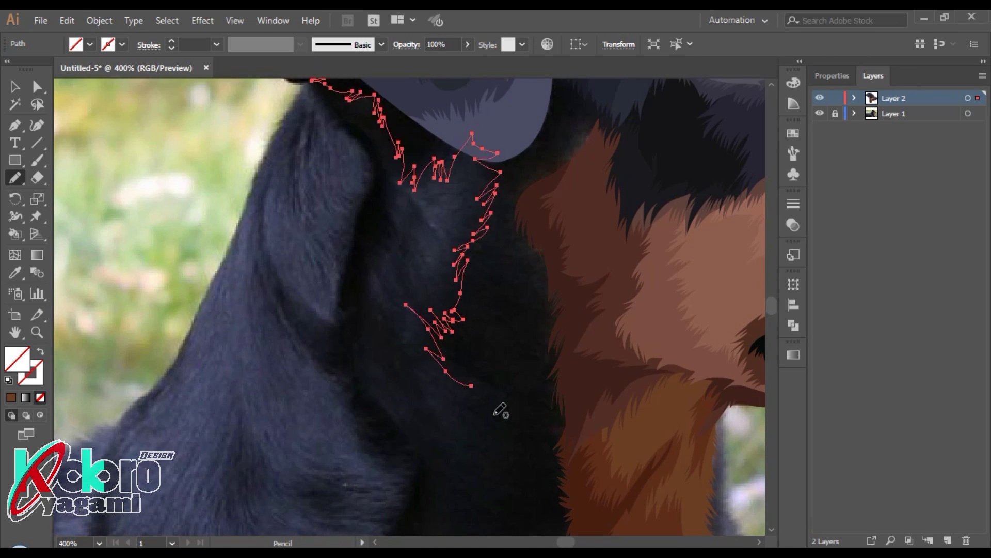
{"action": "scroll", "coordinate": [559, 345], "scroll_direction": "down", "scroll_amount": 5}
{"action": "left_click_drag", "start_coordinate": [471, 264], "coordinate": [462, 290]}
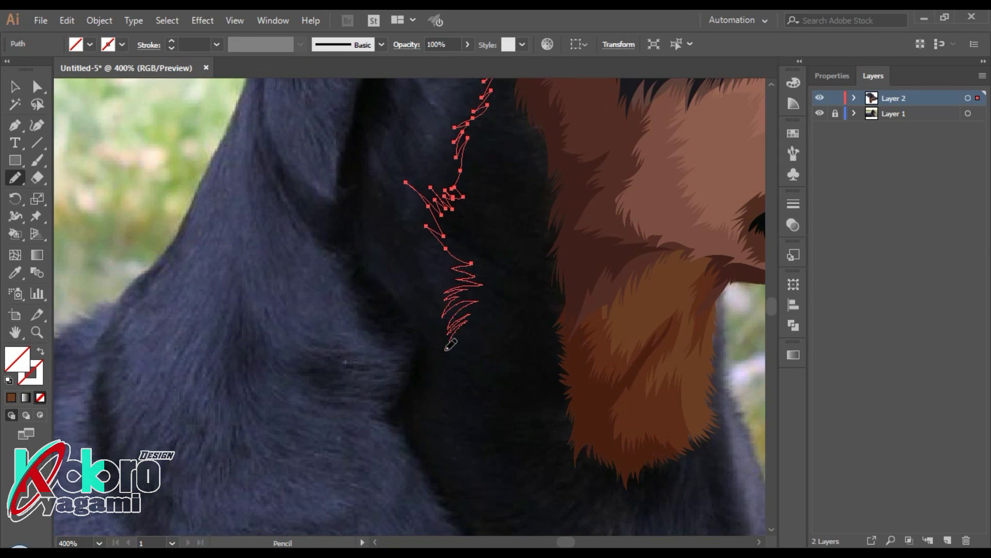
Step: Carry the zigzag edge around the chest, close it over the ear, and Eyedropper-fill it dark
{"action": "left_click_drag", "start_coordinate": [515, 461], "coordinate": [534, 484]}
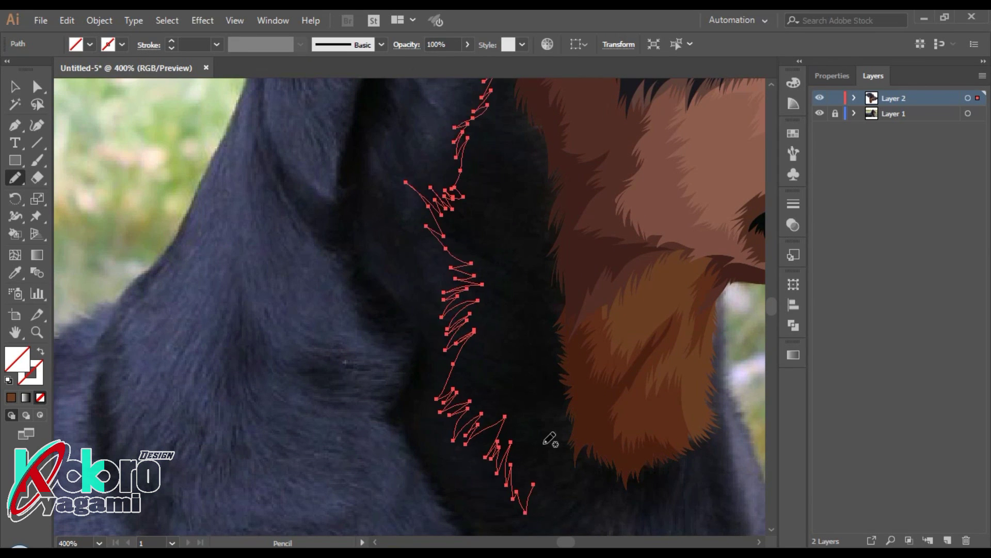
{"action": "scroll", "coordinate": [549, 436], "scroll_direction": "down", "scroll_amount": 4}
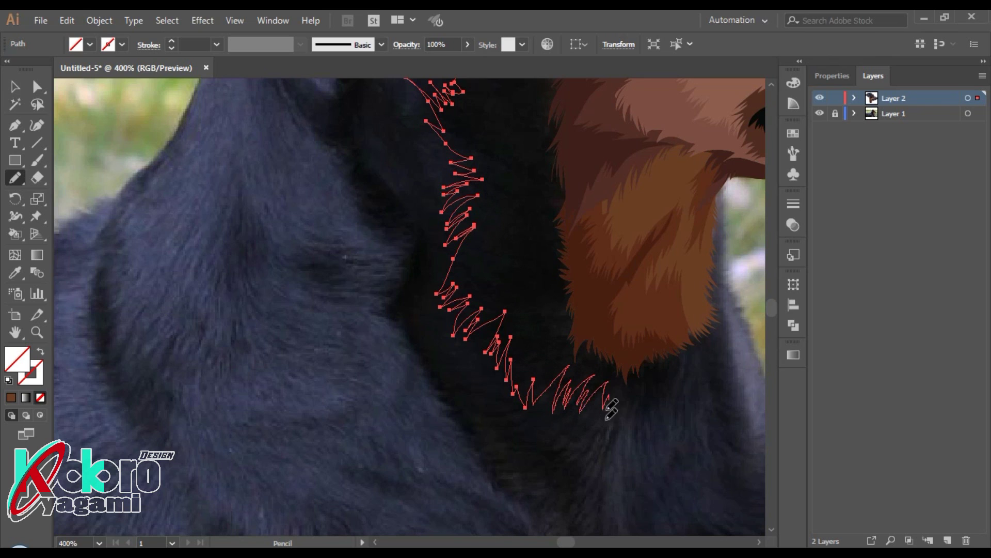
{"action": "scroll", "coordinate": [666, 170], "scroll_direction": "down", "scroll_amount": 1, "text": "alt"}
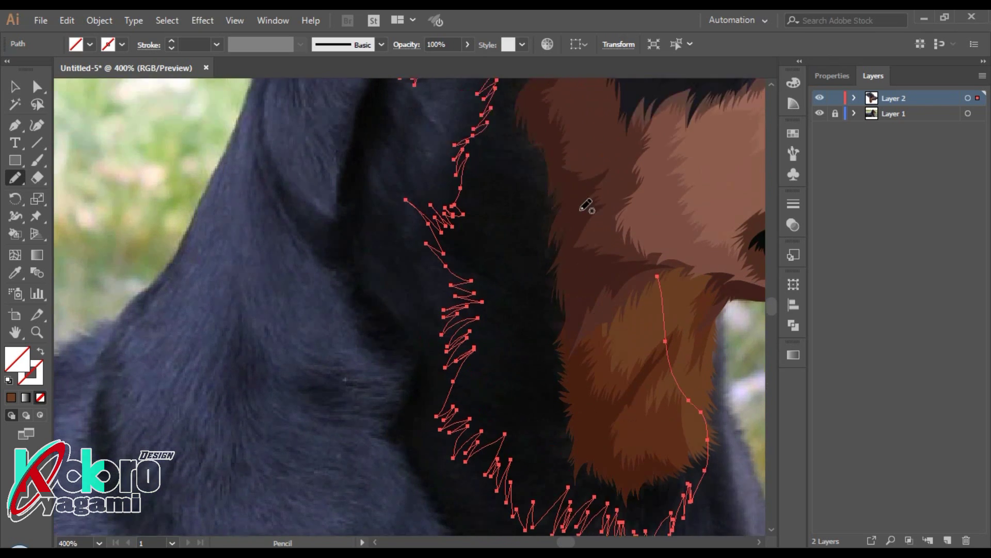
{"action": "scroll", "coordinate": [586, 204], "scroll_direction": "down", "scroll_amount": 1, "text": "alt"}
{"action": "scroll", "coordinate": [637, 200], "scroll_direction": "up", "scroll_amount": 1}
{"action": "left_click_drag", "start_coordinate": [613, 158], "coordinate": [459, 155]}
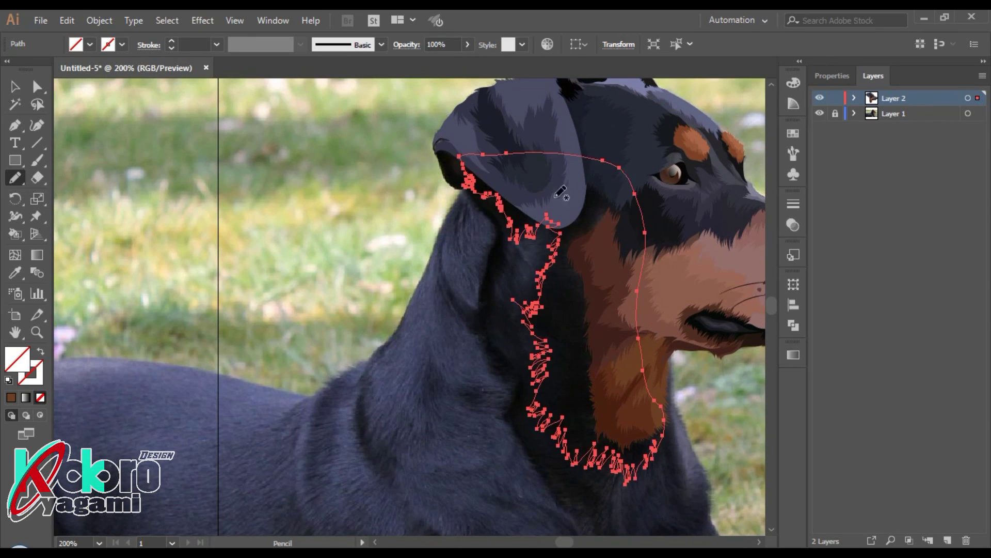
{"action": "key", "text": "i"}
{"action": "left_click", "coordinate": [553, 309]}
{"action": "left_click", "coordinate": [571, 188]}
Step: Fill the neck shape with sampled near-black, deselect it, and enable Draw Inside
{"action": "left_click", "coordinate": [491, 299]}
{"action": "key", "text": "ctrl+shift+a"}
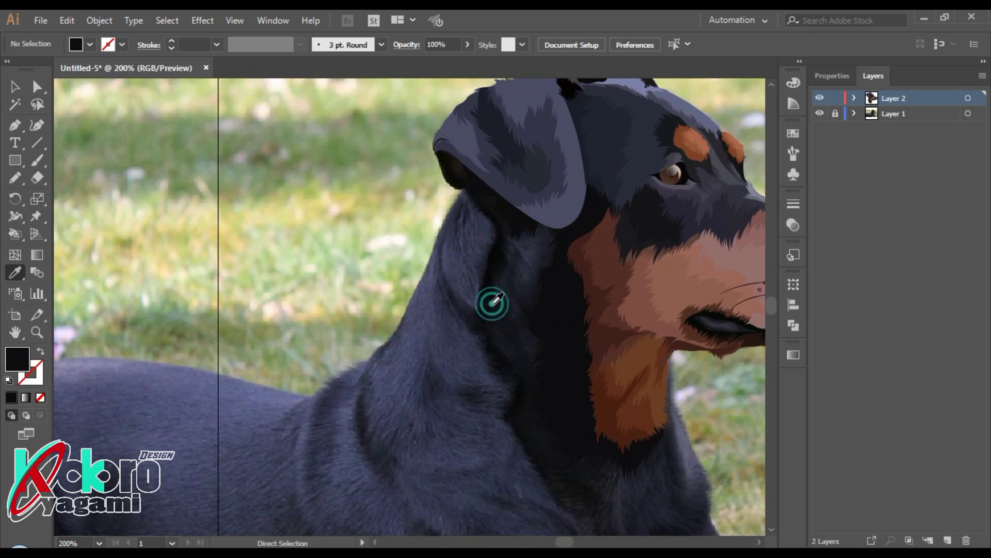
{"action": "scroll", "coordinate": [522, 298], "scroll_direction": "up", "scroll_amount": 1, "text": "alt"}
{"action": "key", "text": "shift+d"}
{"action": "key", "text": "shift+d"}
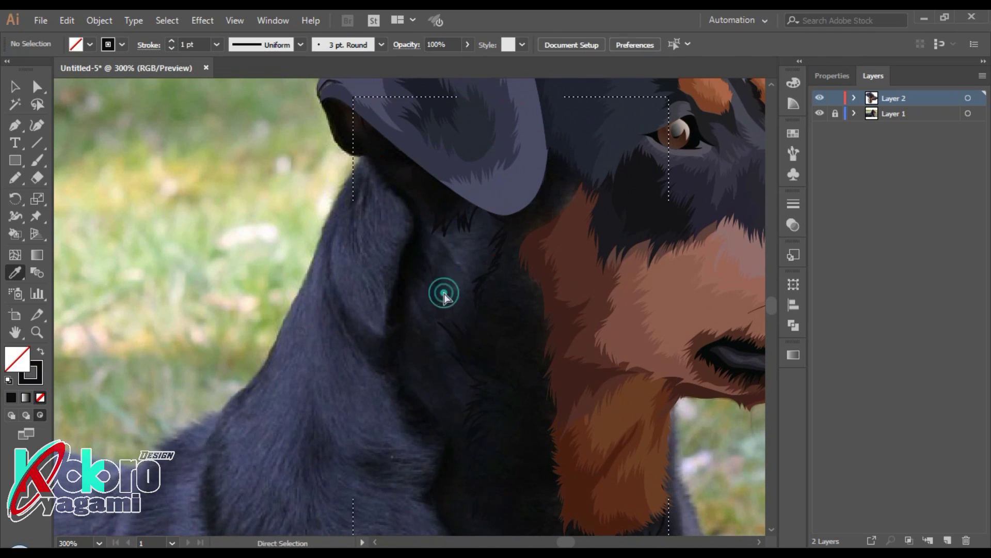
{"action": "key", "text": "n"}
Step: Draw a jagged fur shape down from the ear and fill it dark
{"action": "left_click_drag", "start_coordinate": [578, 156], "coordinate": [512, 261]}
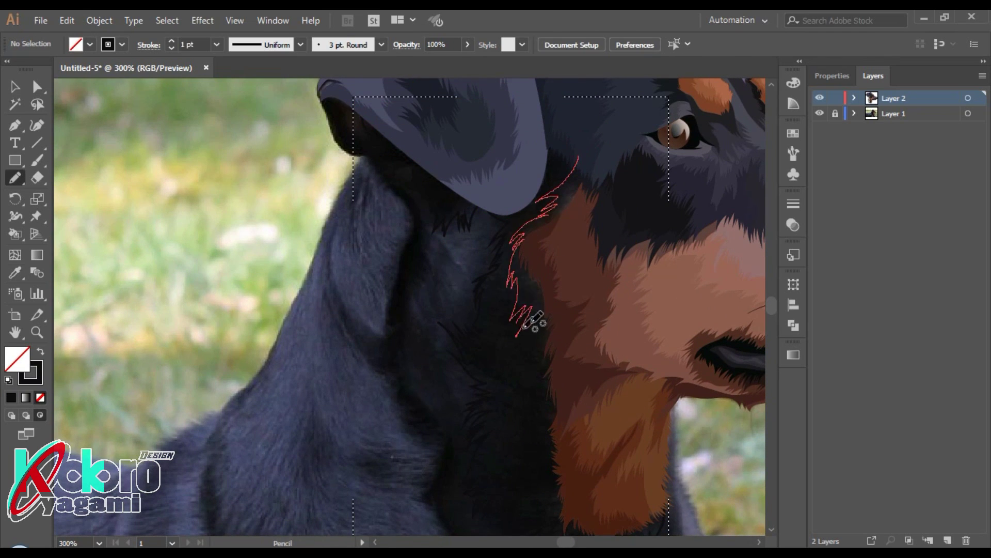
{"action": "key", "text": "i"}
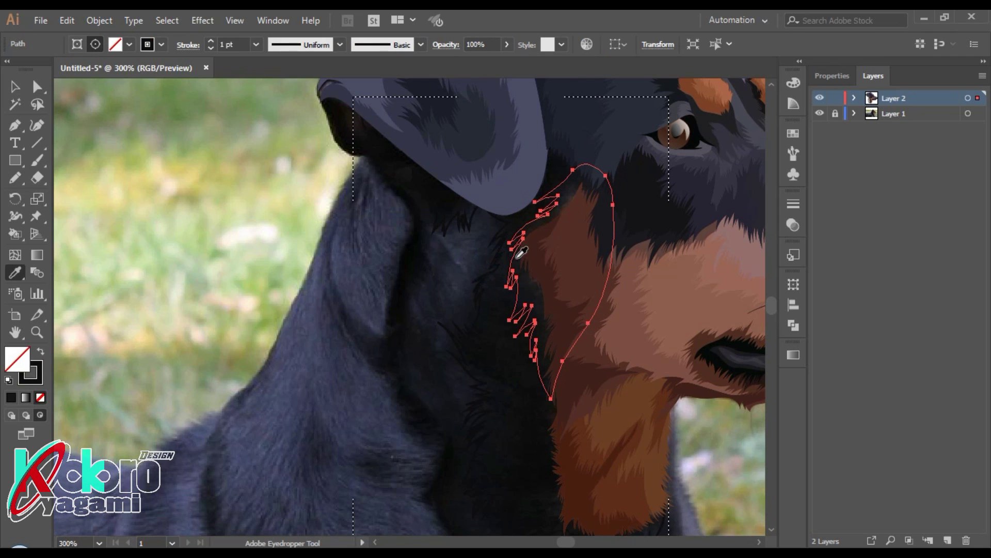
{"action": "left_click", "coordinate": [495, 263]}
{"action": "double_click", "coordinate": [19, 358]}
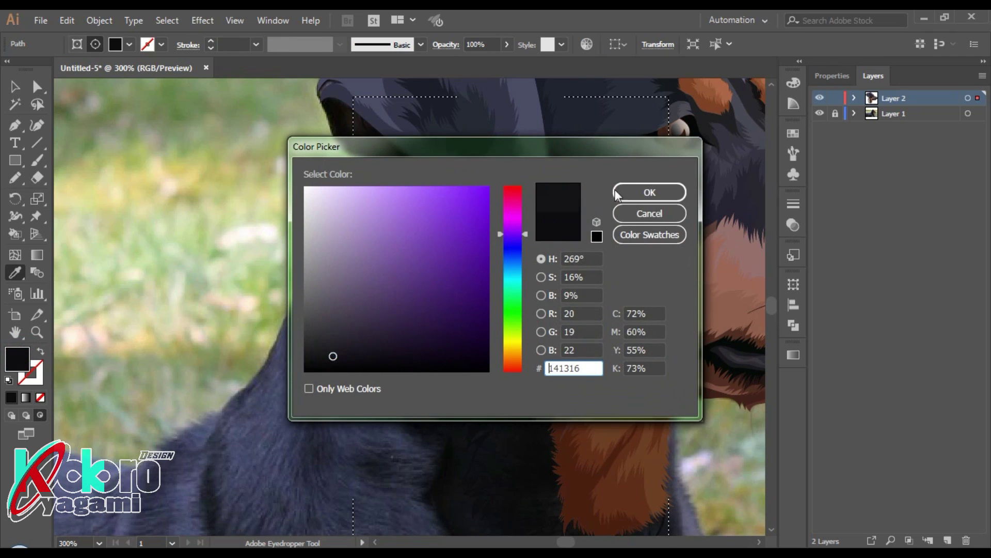
{"action": "key", "text": "Return"}
{"action": "scroll", "coordinate": [533, 373], "scroll_direction": "down", "scroll_amount": 5}
{"action": "left_click", "coordinate": [532, 372], "text": "ctrl"}
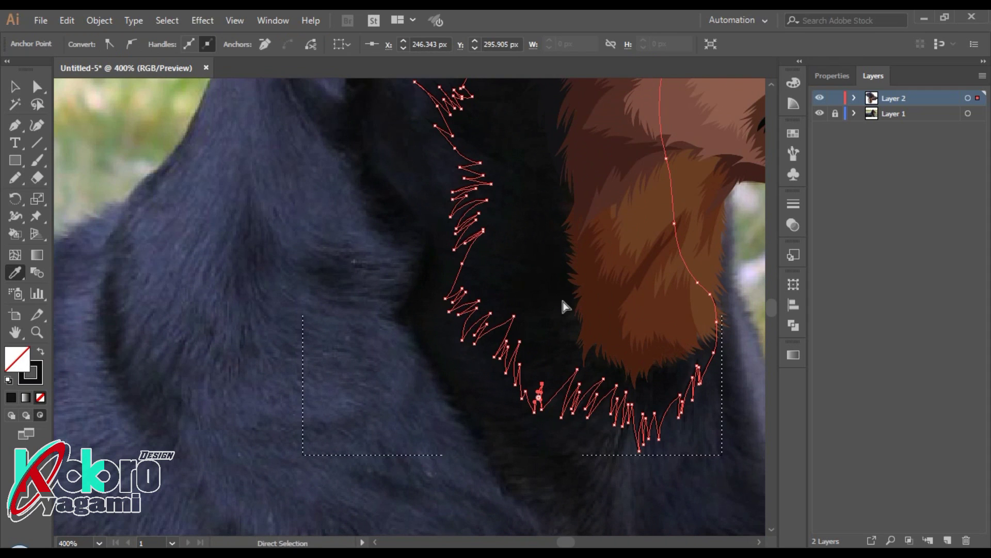
{"action": "key", "text": "ctrl+shift+a"}
Step: Trace a closed zigzag fur outline on the neck beside the tan patch, up toward the ear
{"action": "key", "text": "n"}
{"action": "left_click_drag", "start_coordinate": [451, 359], "coordinate": [490, 296]}
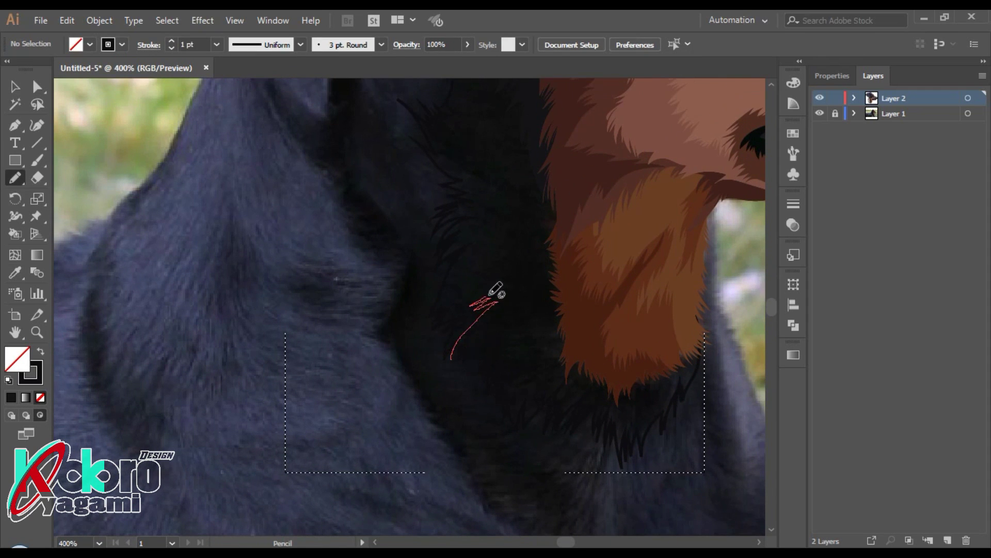
{"action": "left_click_drag", "start_coordinate": [485, 150], "coordinate": [491, 130]}
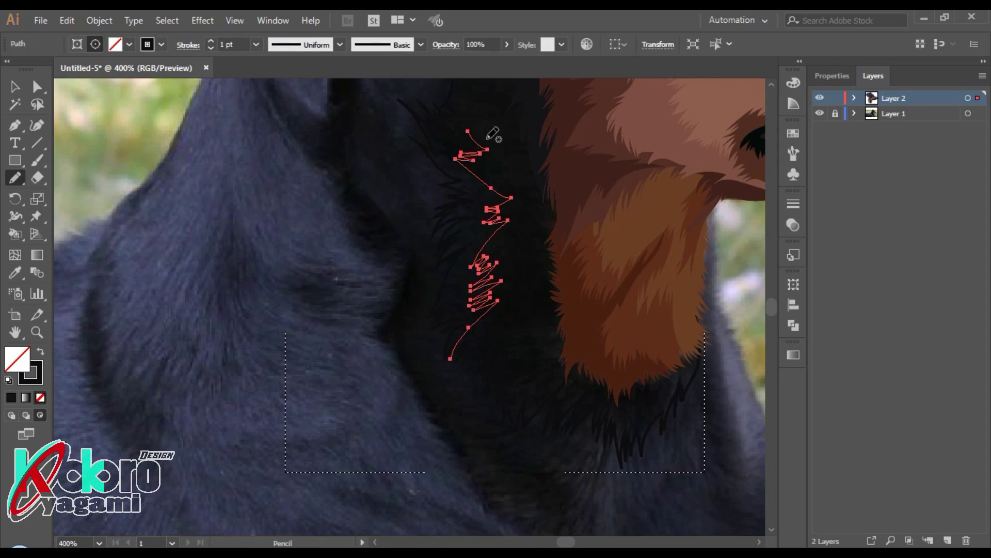
{"action": "scroll", "coordinate": [502, 133], "scroll_direction": "up", "scroll_amount": 4}
{"action": "left_click_drag", "start_coordinate": [482, 228], "coordinate": [537, 168]}
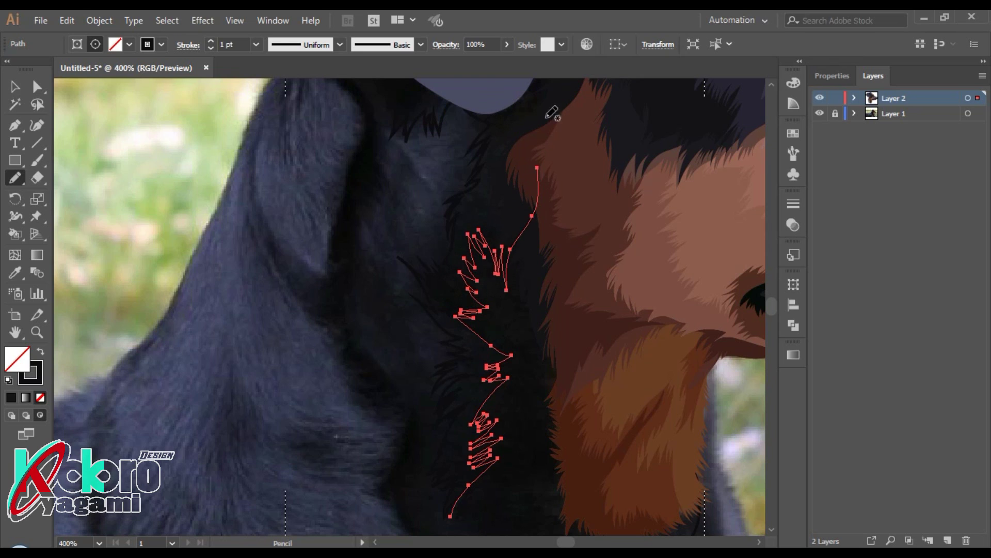
{"action": "scroll", "coordinate": [632, 145], "scroll_direction": "up", "scroll_amount": 2}
{"action": "left_click_drag", "start_coordinate": [541, 234], "coordinate": [400, 432]}
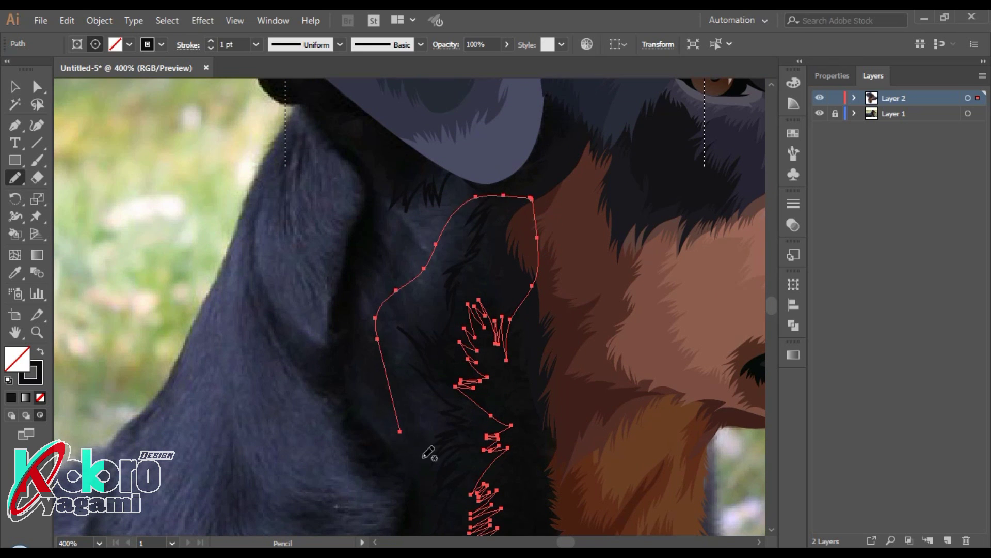
{"action": "scroll", "coordinate": [475, 395], "scroll_direction": "down", "scroll_amount": 4}
{"action": "left_click_drag", "start_coordinate": [399, 272], "coordinate": [449, 429]}
Step: Fill the new neck fur shape with near-black 131519 and deselect it
{"action": "key", "text": "i"}
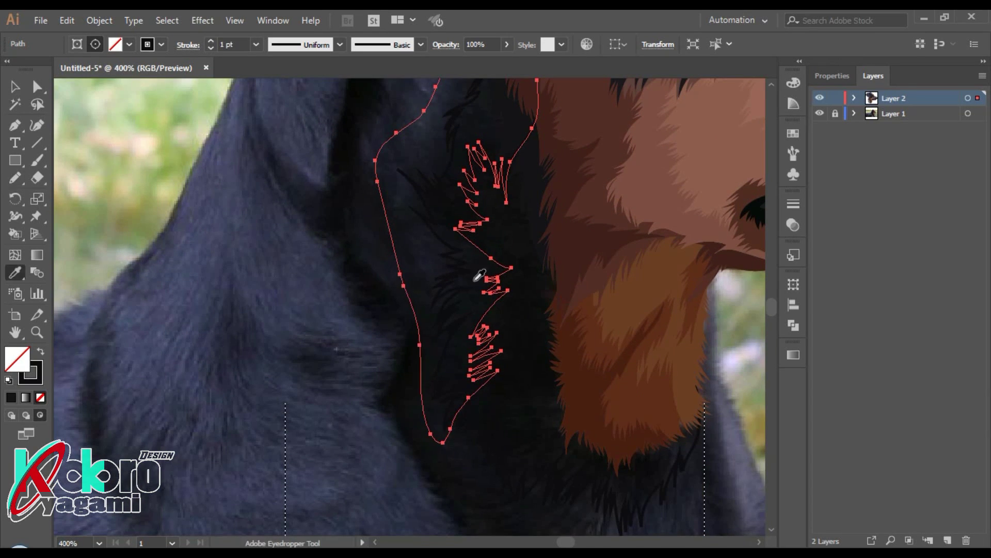
{"action": "left_click", "coordinate": [471, 261]}
{"action": "double_click", "coordinate": [16, 358]}
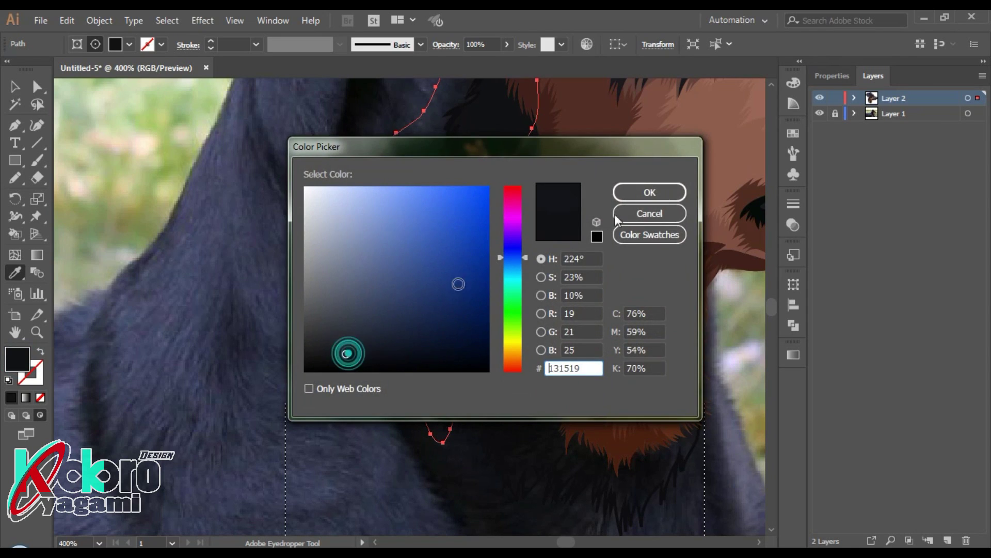
{"action": "key", "text": "Return"}
{"action": "key", "text": "ctrl+shift+a"}
{"action": "key", "text": "ctrl+minus"}
{"action": "key", "text": "ctrl+plus"}
{"action": "key", "text": "ctrl+plus"}
Step: Draw a closed jagged fur patch on the throat below the tan patch and fill it dark
{"action": "key", "text": "n"}
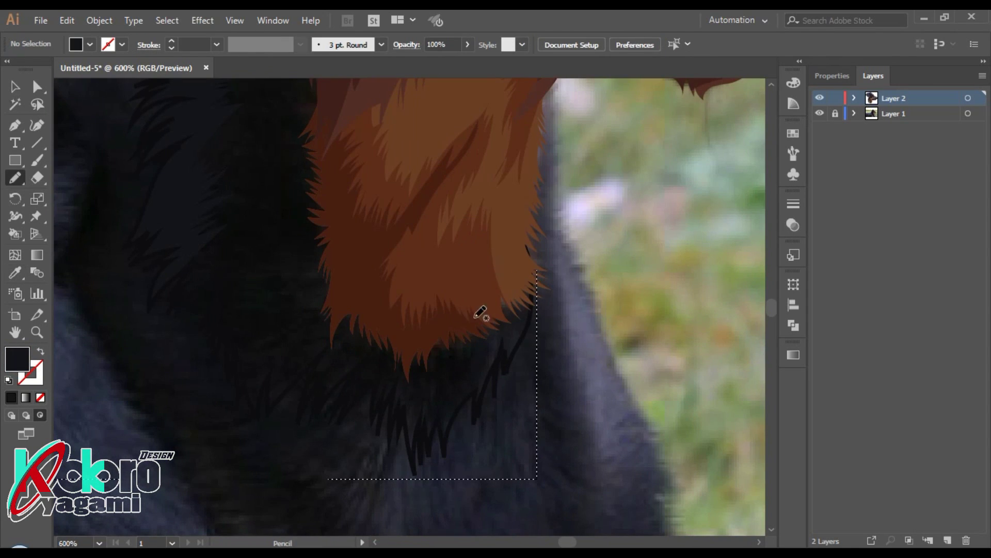
{"action": "left_click_drag", "start_coordinate": [450, 307], "coordinate": [426, 375]}
{"action": "left_click_drag", "start_coordinate": [380, 400], "coordinate": [452, 309]}
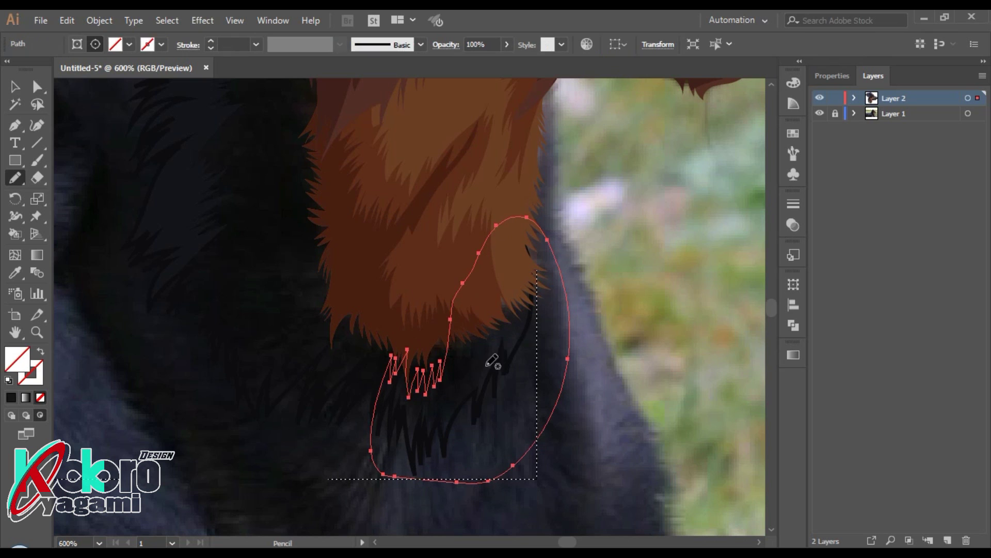
{"action": "key", "text": "i"}
{"action": "left_click", "coordinate": [509, 342]}
{"action": "key", "text": "shift+x"}
{"action": "key", "text": "shift+x"}
{"action": "key", "text": "ctrl+shift+a"}
Step: Zoom in on the ear and sketch Pencil strokes for a dark shape beneath it
{"action": "key", "text": "ctrl+minus"}
{"action": "key", "text": "ctrl+minus"}
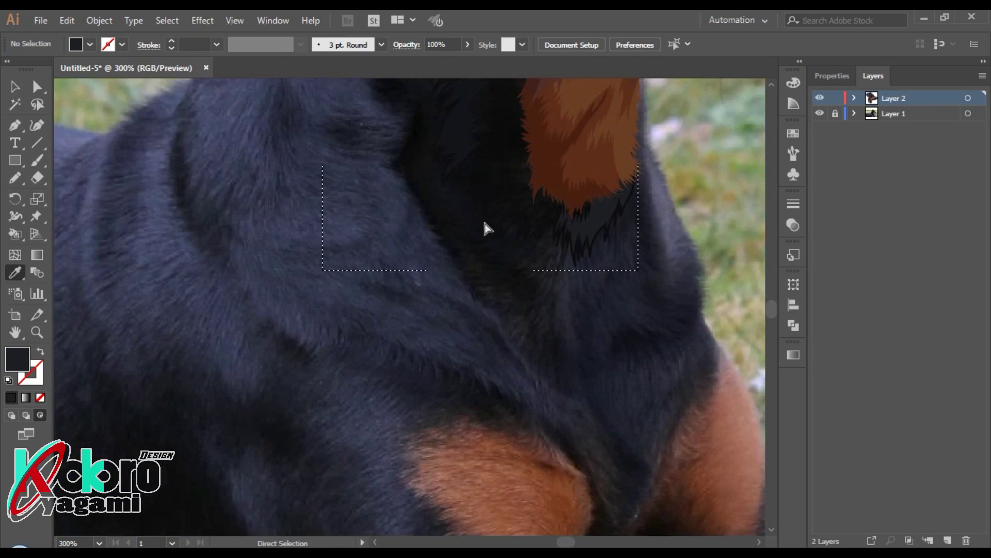
{"action": "key", "text": "ctrl+plus"}
{"action": "key", "text": "ctrl+plus"}
{"action": "key", "text": "v"}
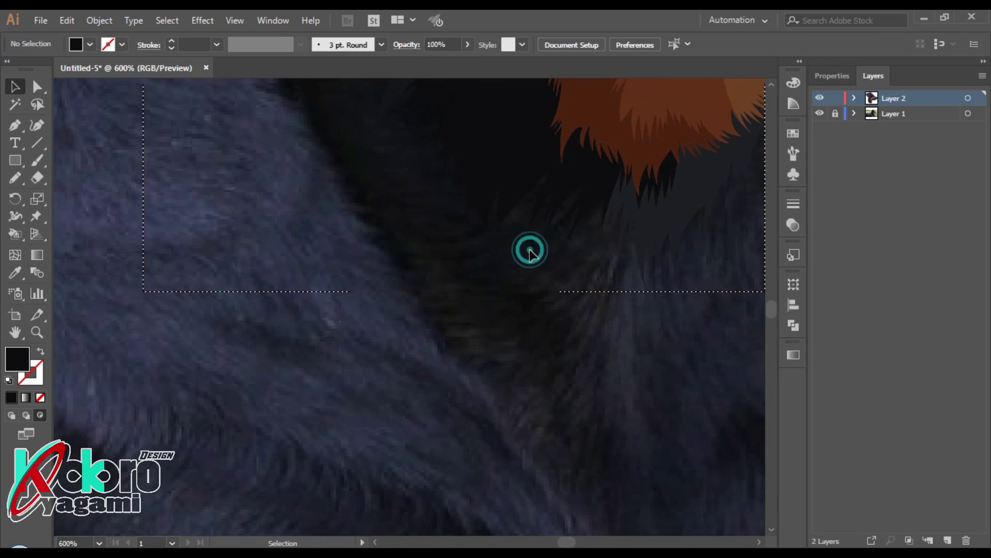
{"action": "key", "text": "ctrl+minus"}
{"action": "key", "text": "ctrl+minus"}
{"action": "key", "text": "ctrl+minus"}
{"action": "scroll", "coordinate": [533, 257], "scroll_direction": "up", "scroll_amount": 2}
{"action": "key", "text": "ctrl+plus"}
{"action": "key", "text": "ctrl+plus"}
{"action": "key", "text": "ctrl+plus"}
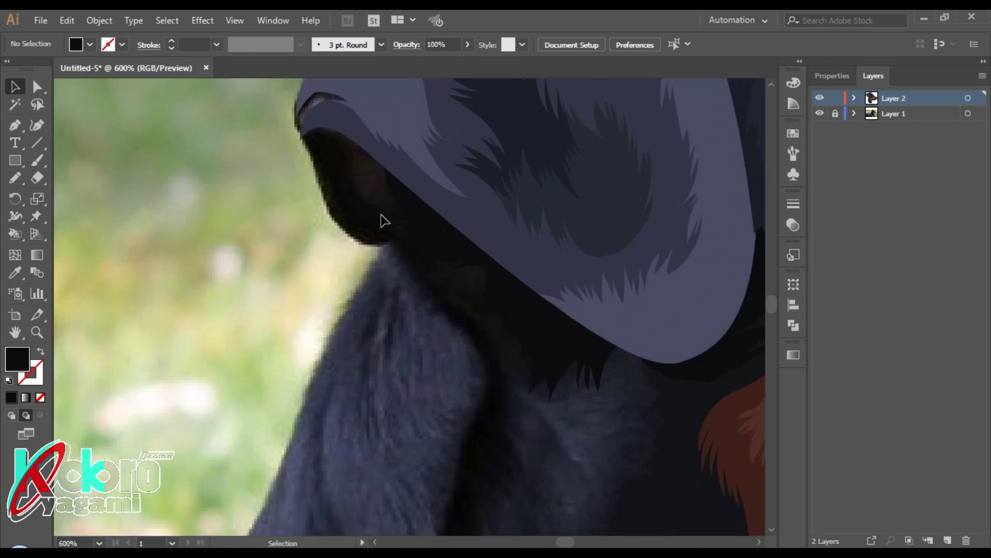
{"action": "key", "text": "ctrl+plus"}
{"action": "key", "text": "n"}
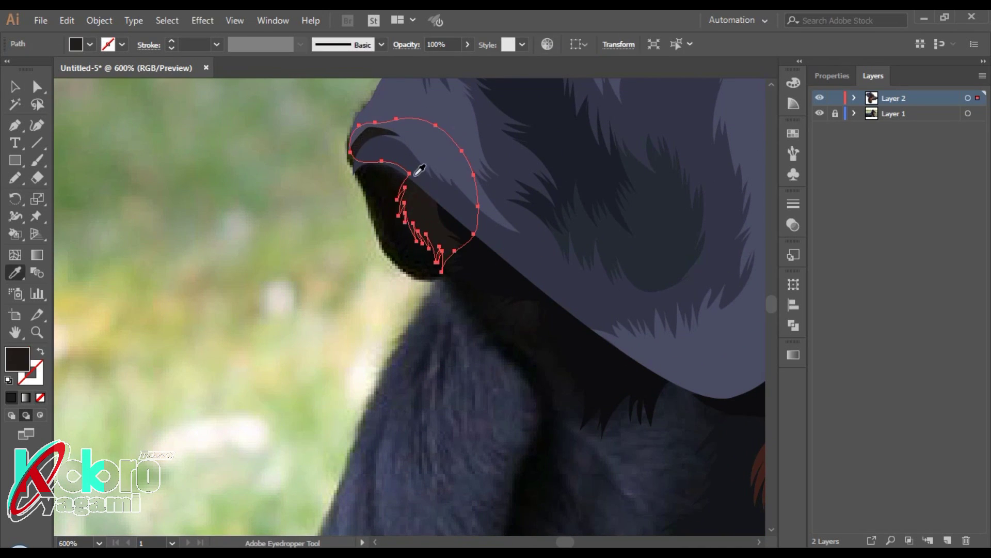
{"action": "left_click_drag", "start_coordinate": [462, 140], "coordinate": [416, 170]}
{"action": "mouse_move", "coordinate": [331, 158]}
{"action": "left_mouse_down"}
{"action": "mouse_move", "coordinate": [360, 191]}
{"action": "mouse_move", "coordinate": [438, 155]}
{"action": "left_mouse_up"}
Step: Give the shape under the ear a dark brown fill
{"action": "key", "text": "i"}
{"action": "left_click", "coordinate": [403, 207]}
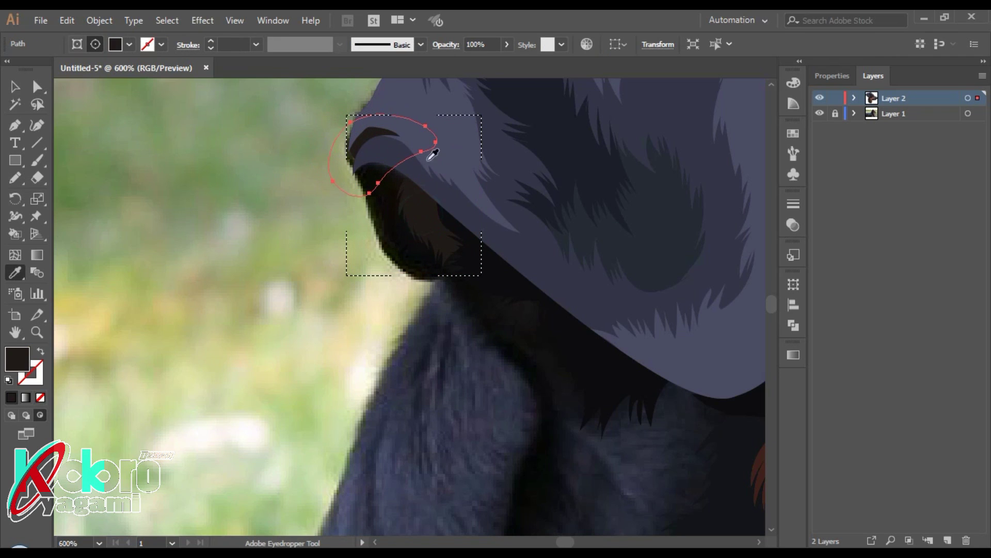
{"action": "double_click", "coordinate": [17, 358]}
{"action": "left_click", "coordinate": [638, 202]}
Step: Outline a shadow shape along the ear's curved underside, closing it at the ear's top
{"action": "key", "text": "p"}
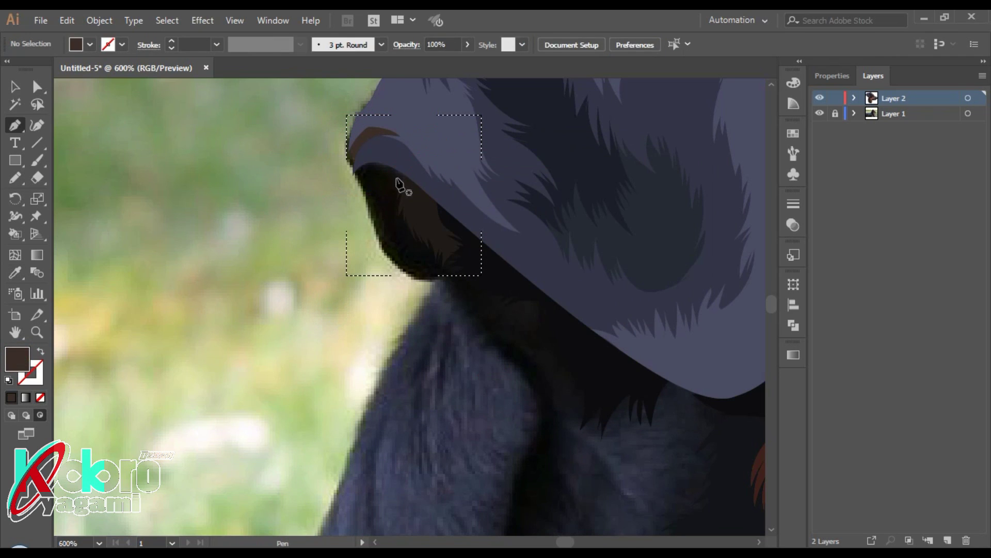
{"action": "left_click", "coordinate": [360, 120]}
{"action": "left_click_drag", "start_coordinate": [353, 176], "coordinate": [371, 214]}
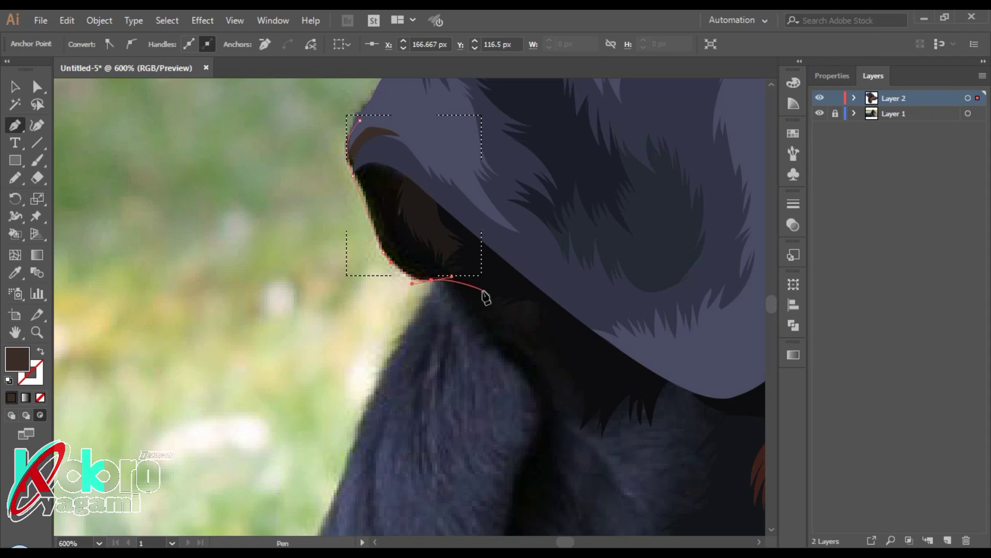
{"action": "key", "text": "n"}
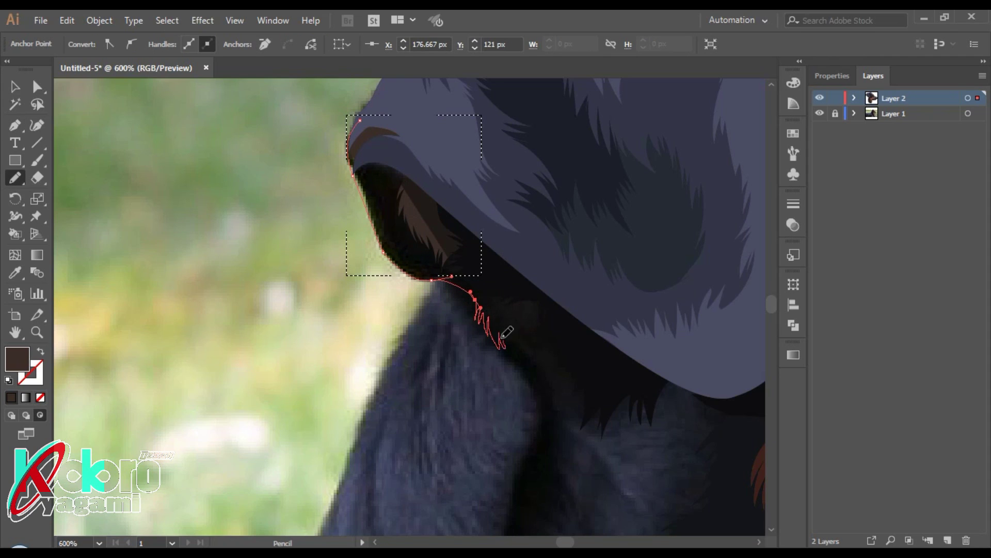
{"action": "left_click_drag", "start_coordinate": [556, 407], "coordinate": [360, 120]}
Step: Fill the shadow shape under the ear with black sampled from the fur, then view the whole dog
{"action": "key", "text": "i"}
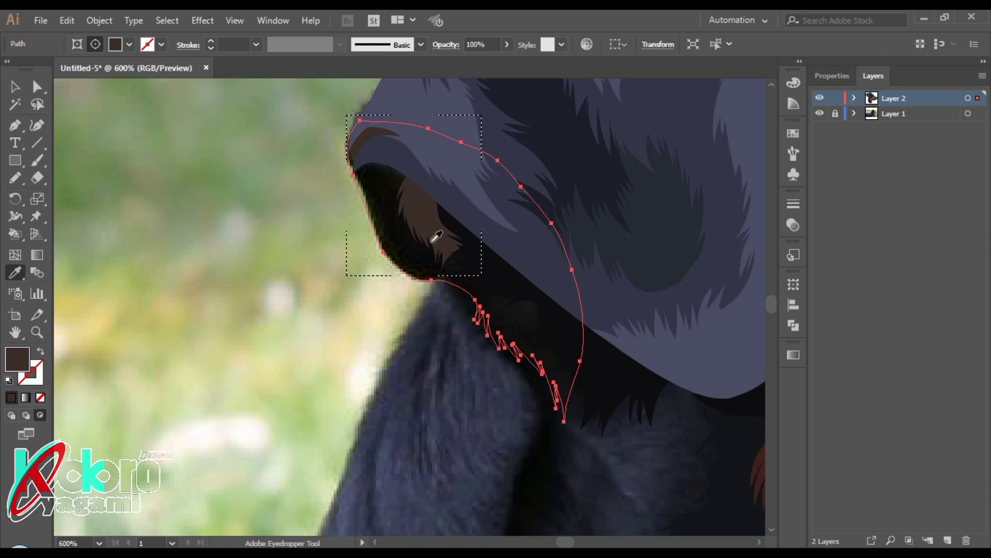
{"action": "left_click", "coordinate": [436, 180]}
{"action": "key", "text": "ctrl+shift+a"}
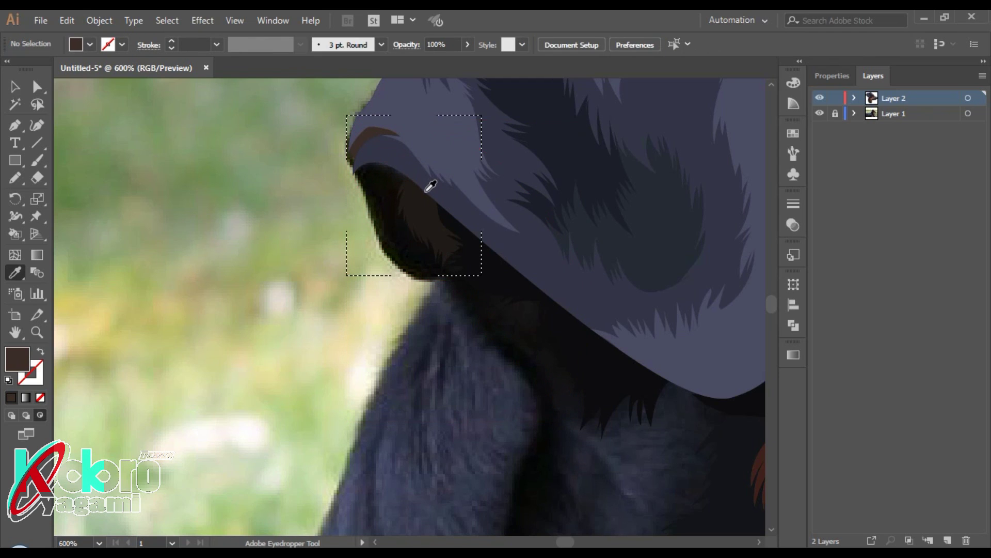
{"action": "left_click", "coordinate": [428, 199]}
{"action": "key", "text": "i"}
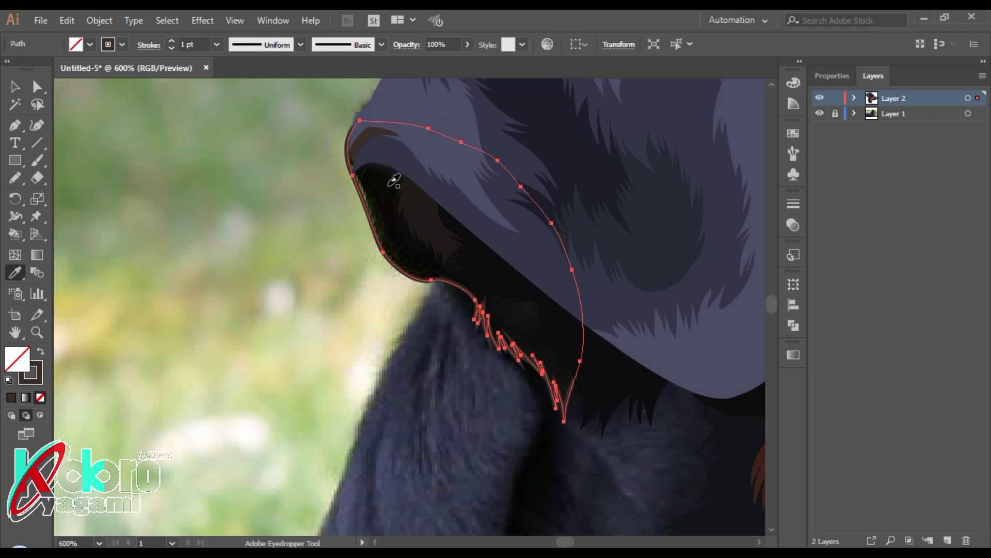
{"action": "left_click", "coordinate": [394, 180]}
{"action": "key", "text": "ctrl+shift+a"}
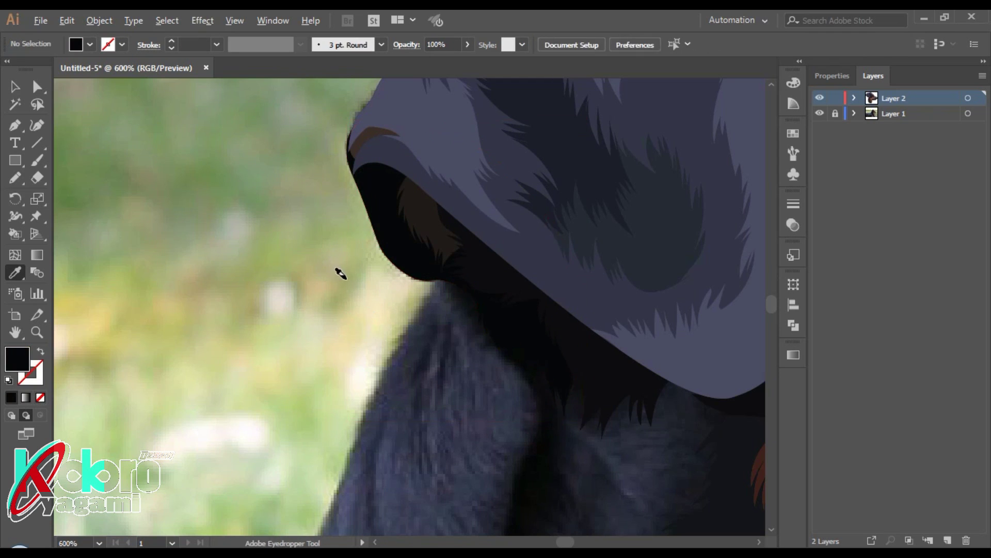
{"action": "key", "text": "ctrl+1"}
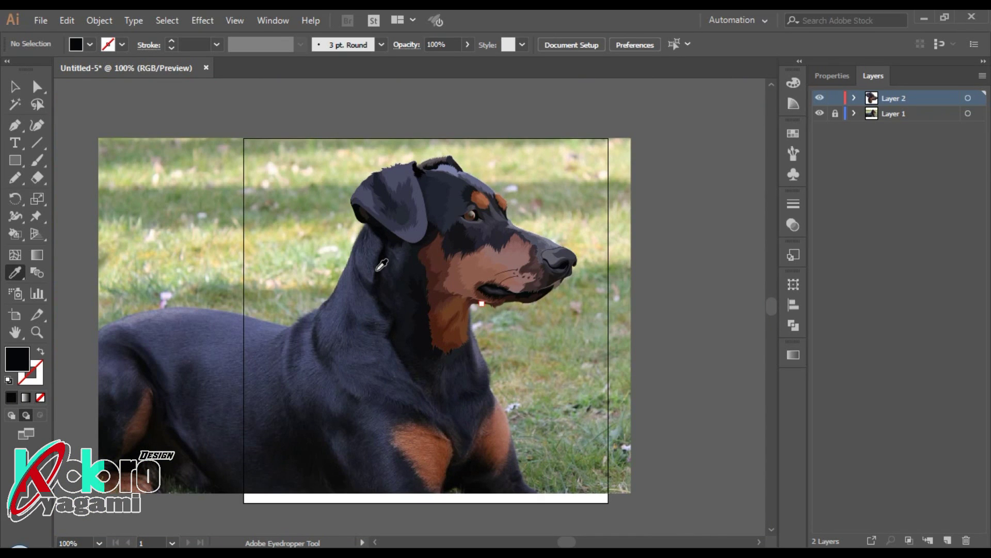
Step: Start a Pencil outline running down the neck fold
{"action": "scroll", "coordinate": [382, 265], "scroll_direction": "up", "scroll_amount": 3}
{"action": "scroll", "coordinate": [387, 248], "scroll_direction": "up", "scroll_amount": 2}
{"action": "scroll", "coordinate": [389, 244], "scroll_direction": "up", "scroll_amount": 2}
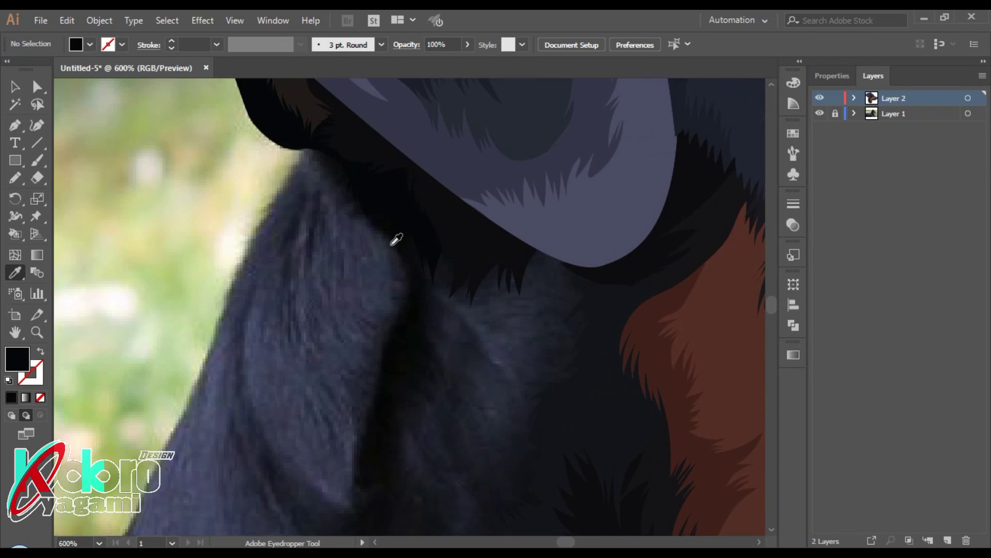
{"action": "key", "text": "n"}
{"action": "mouse_move", "coordinate": [398, 258]}
{"action": "left_mouse_down"}
{"action": "mouse_move", "coordinate": [408, 305]}
{"action": "mouse_move", "coordinate": [385, 354]}
{"action": "left_mouse_up"}
{"action": "scroll", "coordinate": [381, 328], "scroll_direction": "down", "scroll_amount": 5}
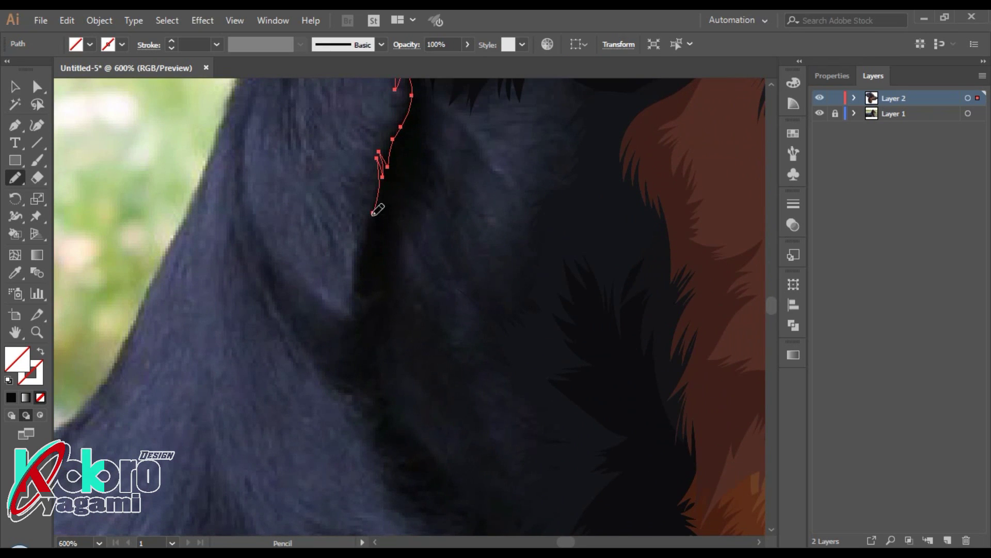
{"action": "left_click_drag", "start_coordinate": [355, 256], "coordinate": [359, 313]}
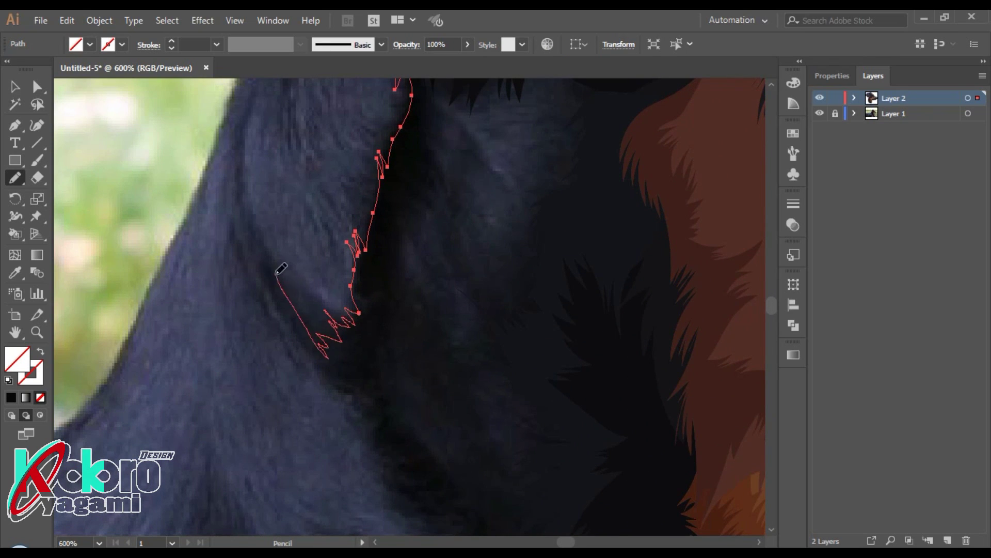
{"action": "left_click_drag", "start_coordinate": [281, 269], "coordinate": [279, 271]}
{"action": "left_click_drag", "start_coordinate": [320, 387], "coordinate": [369, 442]}
{"action": "scroll", "coordinate": [445, 316], "scroll_direction": "down", "scroll_amount": 2}
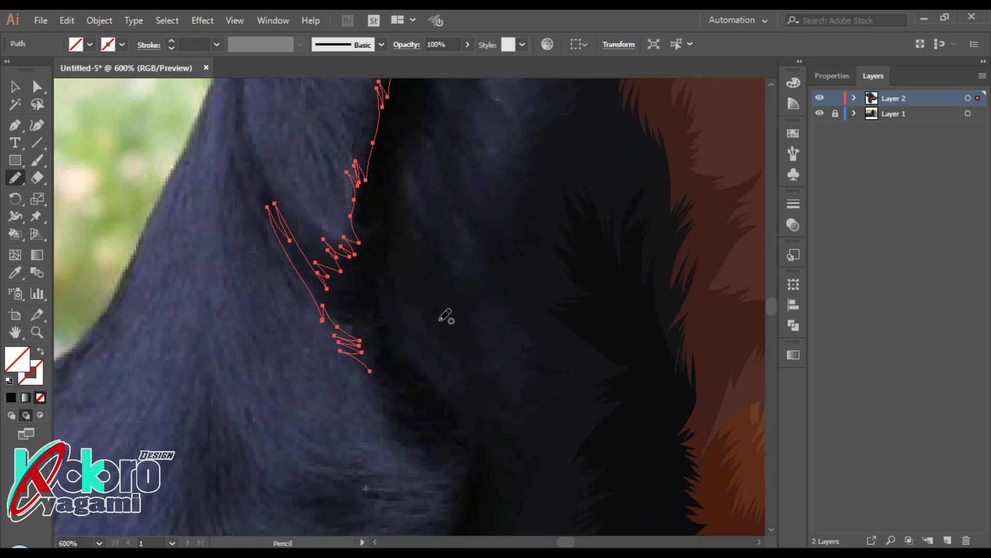
{"action": "scroll", "coordinate": [446, 316], "scroll_direction": "down", "scroll_amount": 3}
Step: Add jagged hair strands as the outline continues further down the neck
{"action": "left_click_drag", "start_coordinate": [370, 250], "coordinate": [378, 276]}
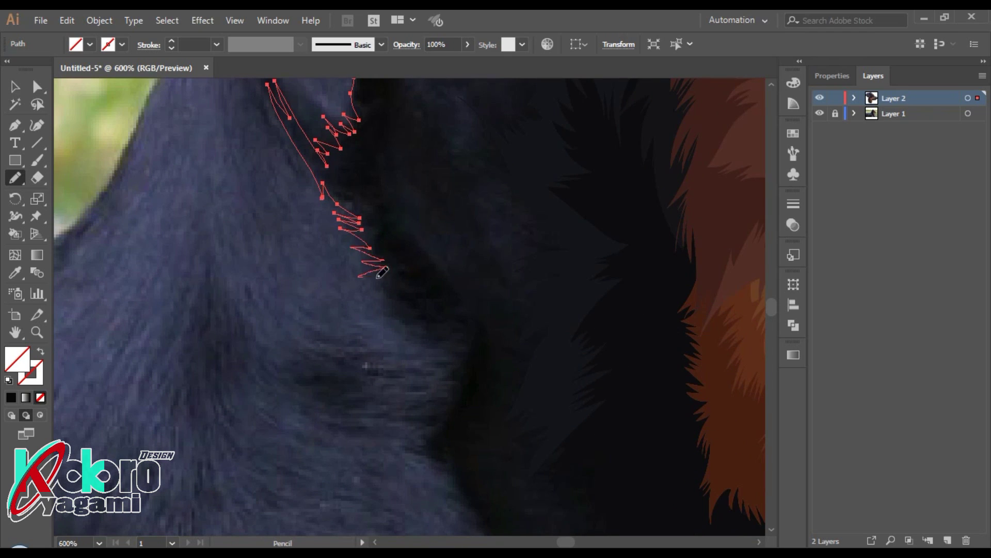
{"action": "mouse_move", "coordinate": [431, 337]}
{"action": "left_mouse_down"}
{"action": "mouse_move", "coordinate": [451, 338]}
{"action": "mouse_move", "coordinate": [427, 427]}
{"action": "left_mouse_up"}
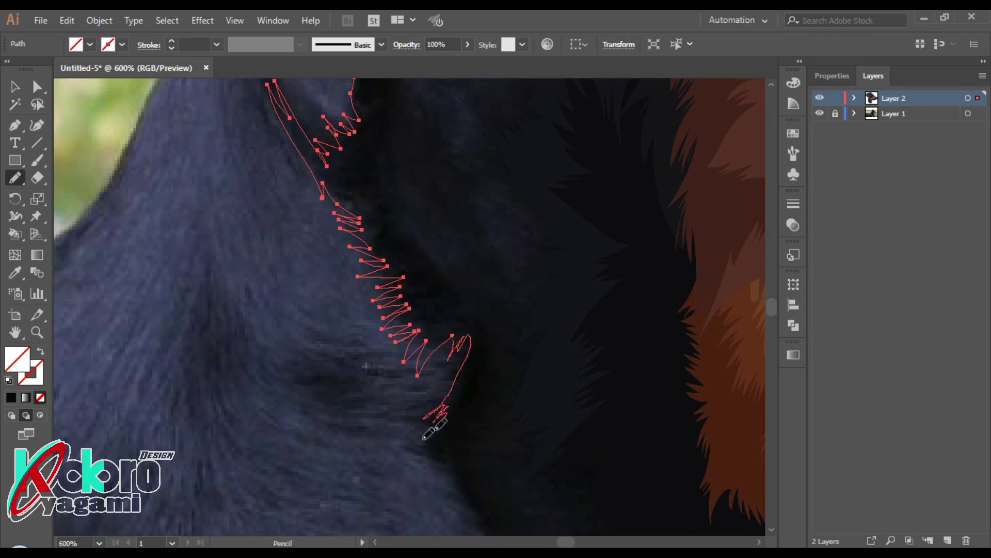
{"action": "scroll", "coordinate": [460, 367], "scroll_direction": "down", "scroll_amount": 2}
{"action": "scroll", "coordinate": [460, 367], "scroll_direction": "down", "scroll_amount": 3}
{"action": "left_click_drag", "start_coordinate": [414, 233], "coordinate": [509, 356]}
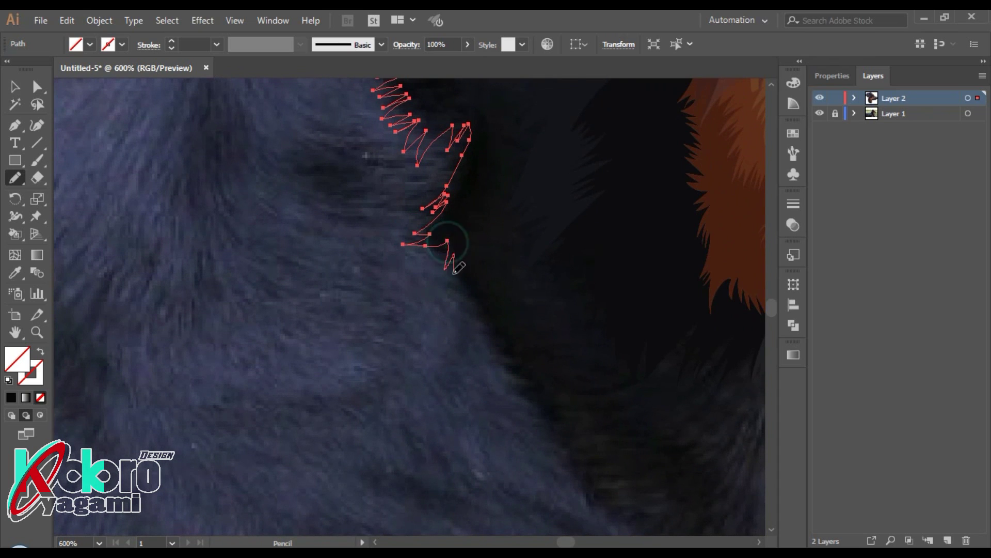
{"action": "scroll", "coordinate": [517, 329], "scroll_direction": "down", "scroll_amount": 3}
{"action": "mouse_move", "coordinate": [509, 179]}
{"action": "left_mouse_down"}
{"action": "mouse_move", "coordinate": [599, 326]}
{"action": "mouse_move", "coordinate": [562, 220]}
{"action": "left_mouse_up"}
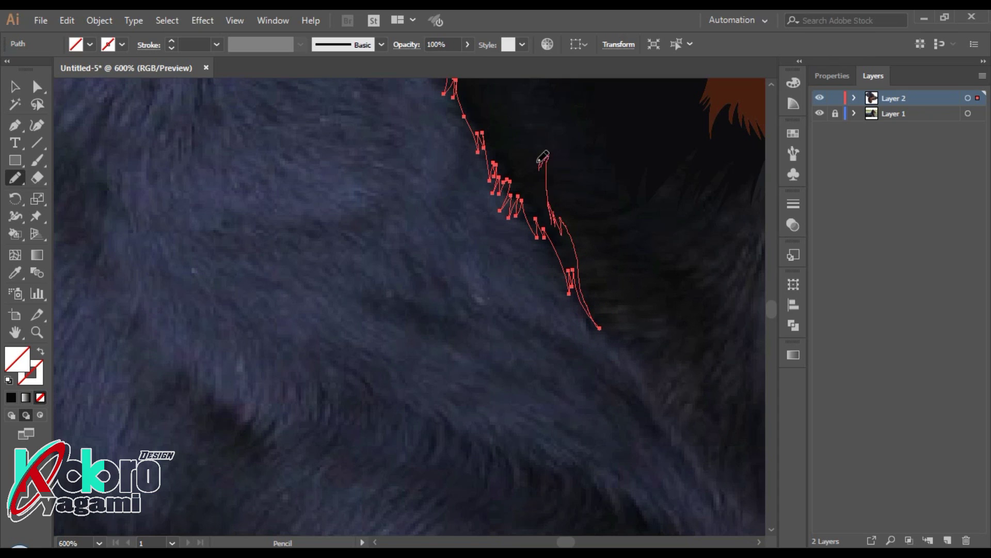
Step: Draw the outline back up along the fold and close it below the ear
{"action": "left_click_drag", "start_coordinate": [542, 158], "coordinate": [509, 115]}
{"action": "scroll", "coordinate": [540, 226], "scroll_direction": "up", "scroll_amount": 5}
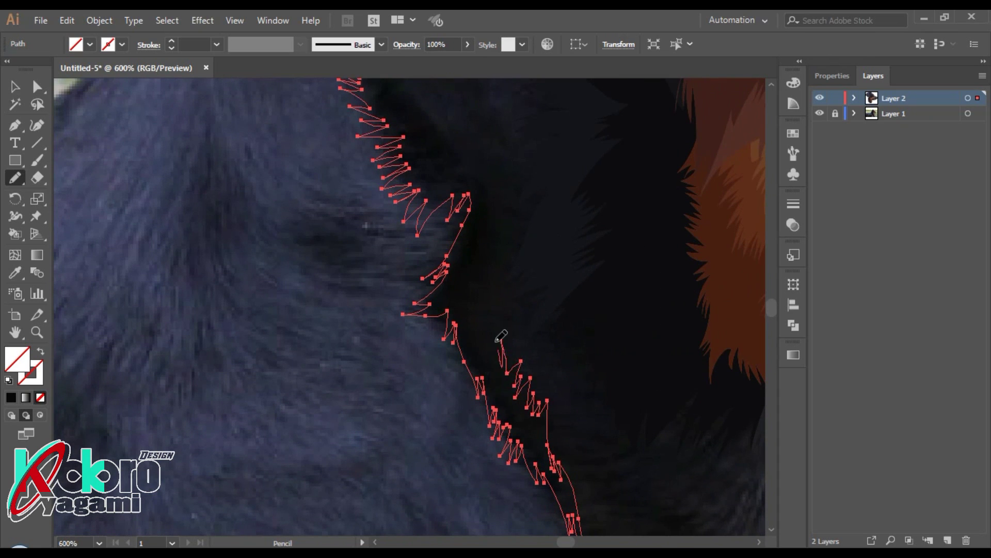
{"action": "left_click_drag", "start_coordinate": [481, 173], "coordinate": [439, 154]}
{"action": "scroll", "coordinate": [413, 170], "scroll_direction": "up", "scroll_amount": 3}
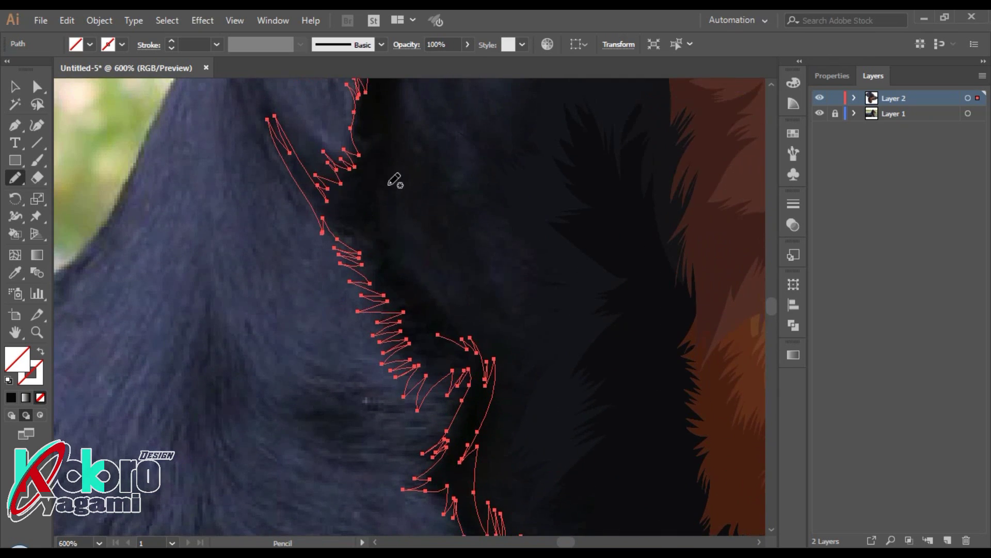
{"action": "left_click_drag", "start_coordinate": [432, 303], "coordinate": [401, 252]}
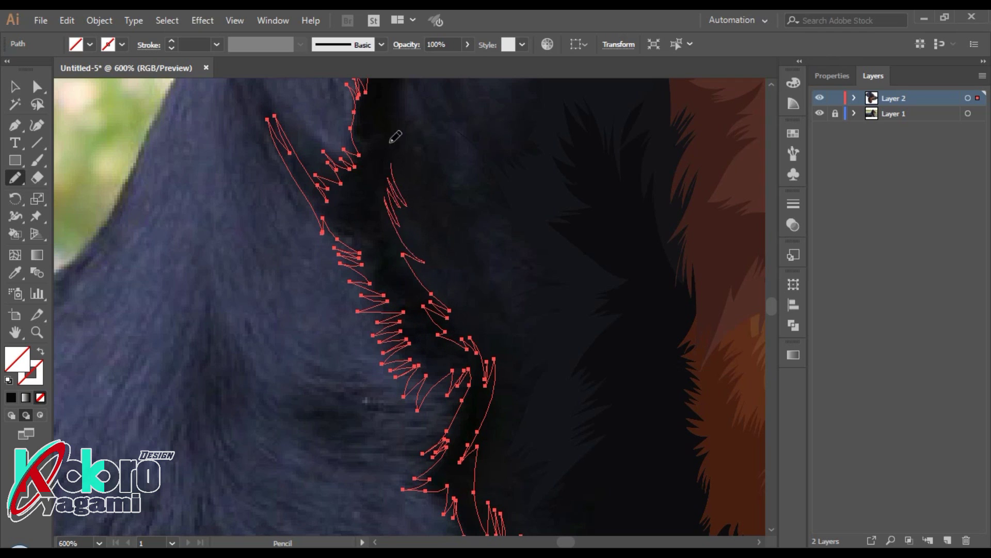
{"action": "left_click_drag", "start_coordinate": [396, 136], "coordinate": [387, 133]}
{"action": "scroll", "coordinate": [482, 100], "scroll_direction": "up", "scroll_amount": 5}
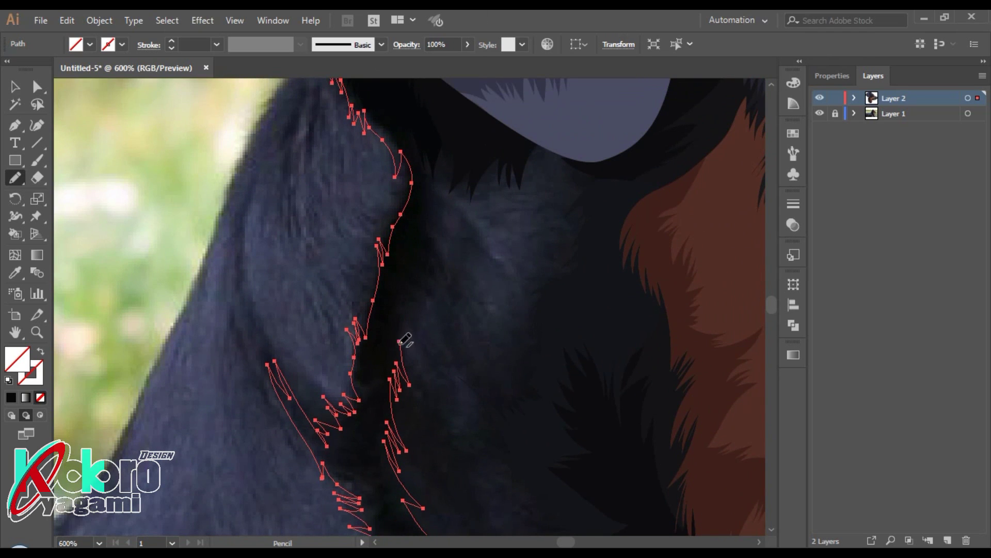
{"action": "left_click_drag", "start_coordinate": [484, 162], "coordinate": [457, 102]}
{"action": "scroll", "coordinate": [457, 103], "scroll_direction": "up", "scroll_amount": 2}
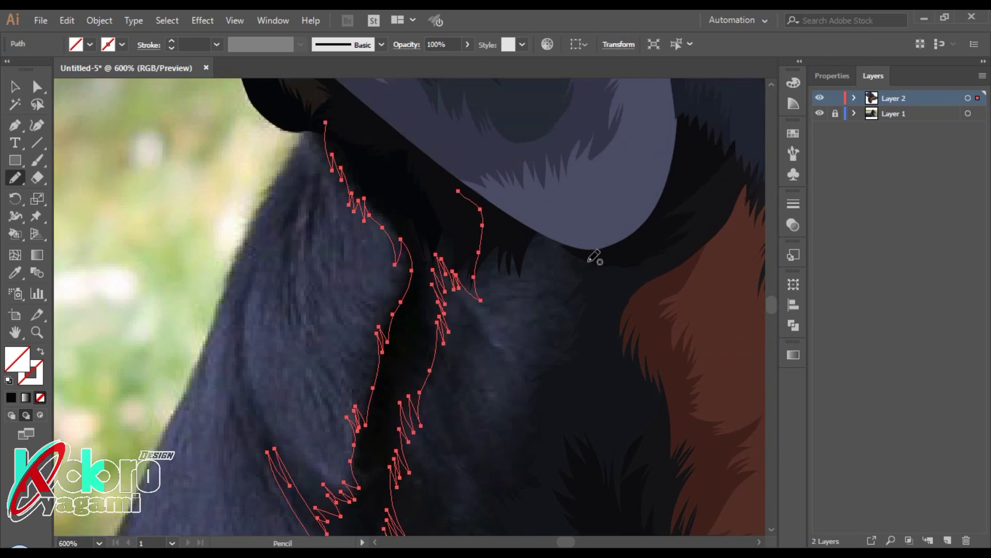
{"action": "scroll", "coordinate": [469, 245], "scroll_direction": "up", "scroll_amount": 1}
{"action": "left_click_drag", "start_coordinate": [336, 182], "coordinate": [327, 191]}
{"action": "scroll", "coordinate": [401, 206], "scroll_direction": "down", "scroll_amount": 3}
Step: Fill the neck-fold shape with black sampled from the fur, deselect, and review the portrait
{"action": "key", "text": "i"}
{"action": "left_click", "coordinate": [403, 336]}
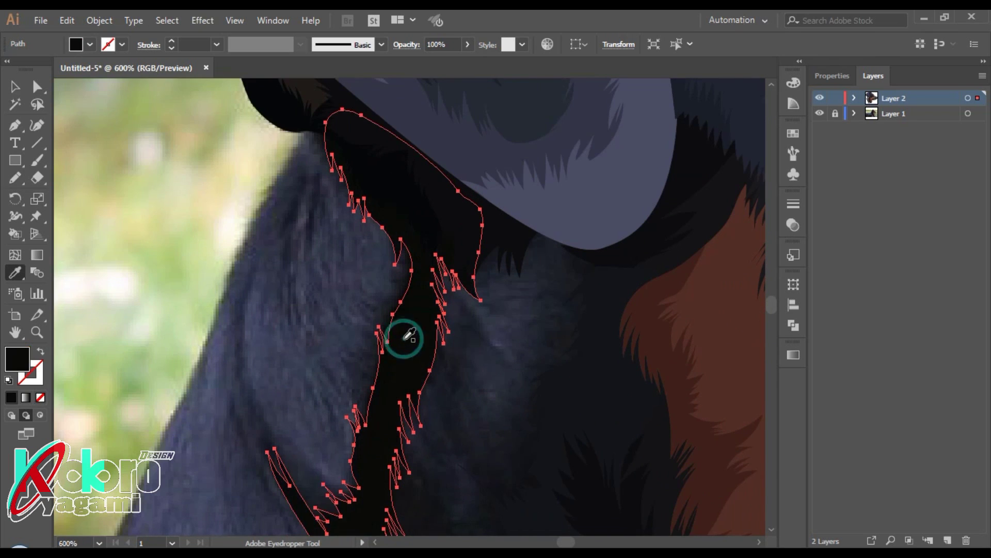
{"action": "scroll", "coordinate": [436, 350], "scroll_direction": "down", "scroll_amount": 1}
{"action": "key", "text": "shift+x"}
{"action": "key", "text": "ctrl+shift+a"}
{"action": "scroll", "coordinate": [277, 303], "scroll_direction": "down", "scroll_amount": 4}
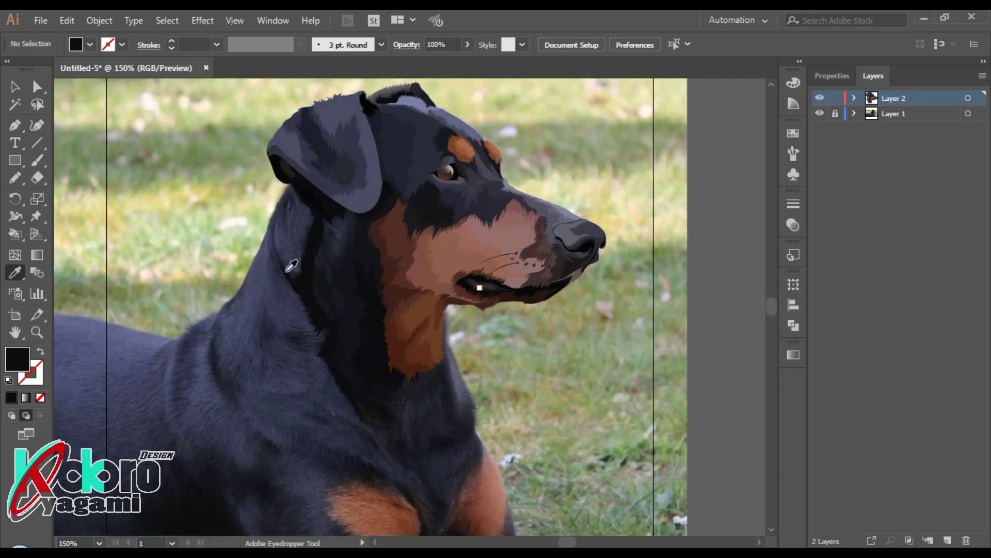
{"action": "scroll", "coordinate": [290, 270], "scroll_direction": "up", "scroll_amount": 1}
{"action": "scroll", "coordinate": [296, 271], "scroll_direction": "up", "scroll_amount": 1}
{"action": "scroll", "coordinate": [382, 277], "scroll_direction": "down", "scroll_amount": 3}
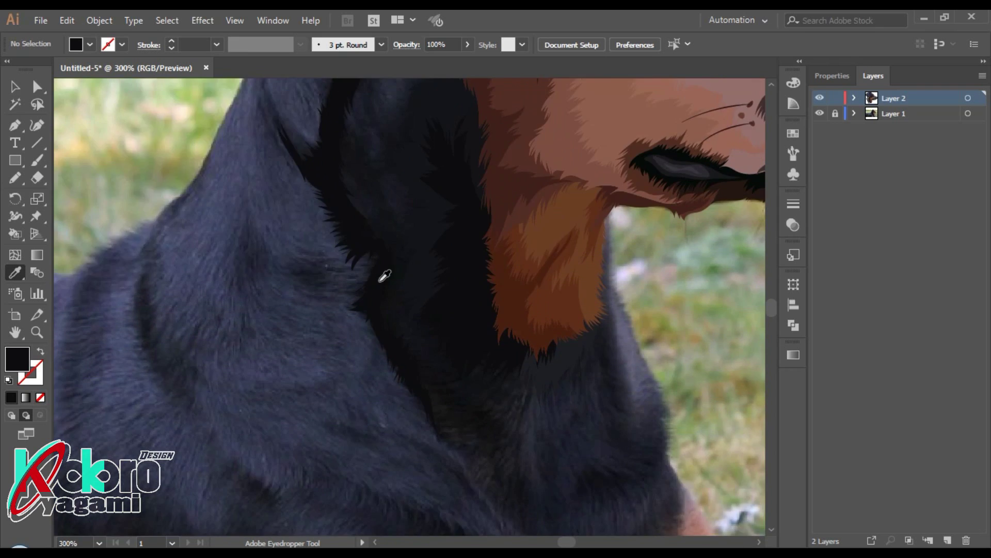
{"action": "scroll", "coordinate": [383, 234], "scroll_direction": "down", "scroll_amount": 1}
{"action": "scroll", "coordinate": [392, 212], "scroll_direction": "up", "scroll_amount": 2}
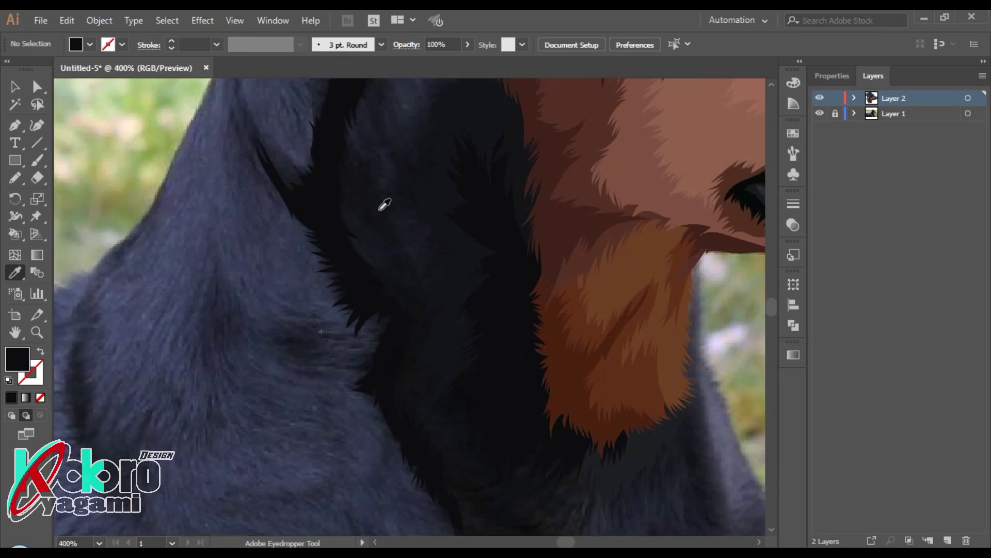
{"action": "scroll", "coordinate": [406, 171], "scroll_direction": "up", "scroll_amount": 1}
{"action": "scroll", "coordinate": [398, 222], "scroll_direction": "down", "scroll_amount": 1}
Step: Pencil a hair-edged outline up the throat and select its open end anchor
{"action": "key", "text": "n"}
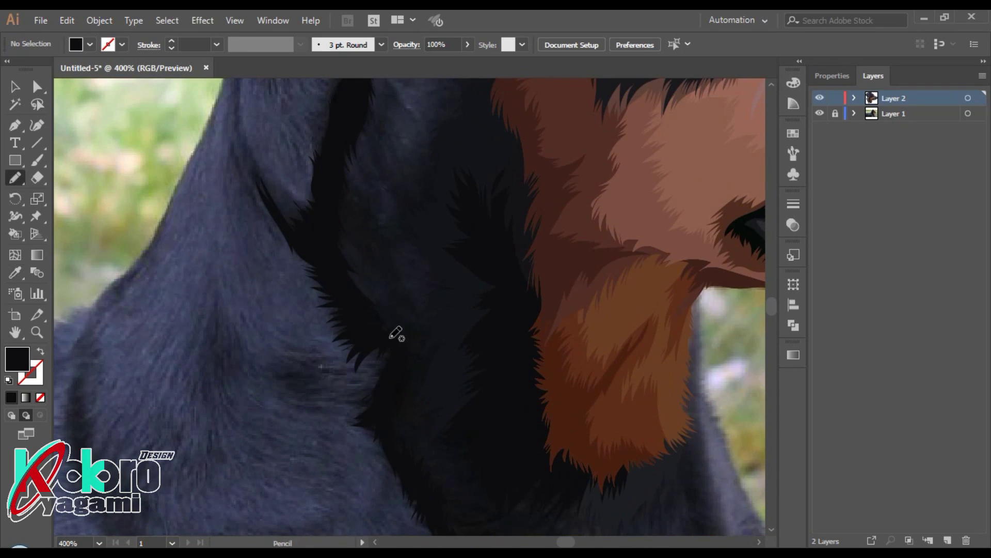
{"action": "left_click_drag", "start_coordinate": [403, 211], "coordinate": [430, 122]}
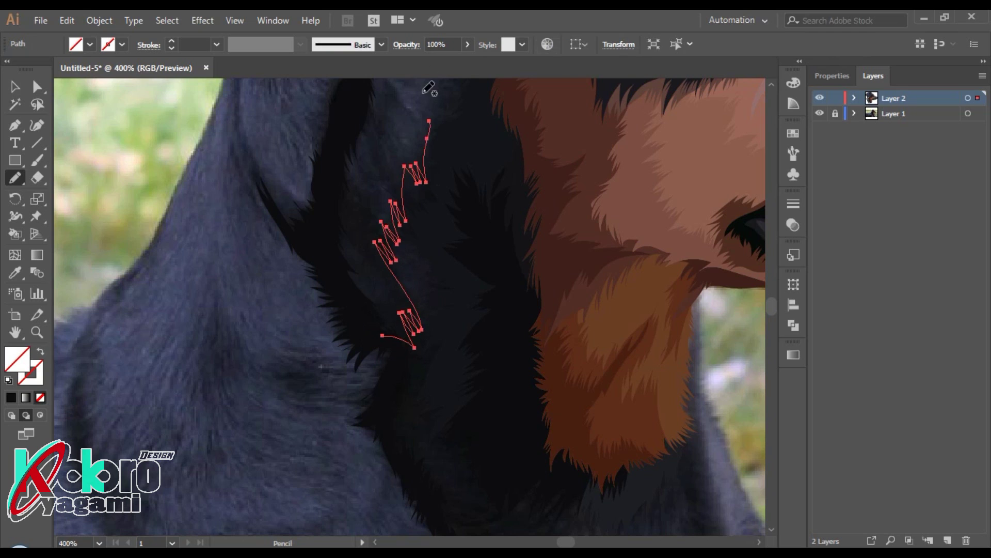
{"action": "scroll", "coordinate": [458, 294], "scroll_direction": "up", "scroll_amount": 3}
{"action": "left_click_drag", "start_coordinate": [439, 253], "coordinate": [327, 271]}
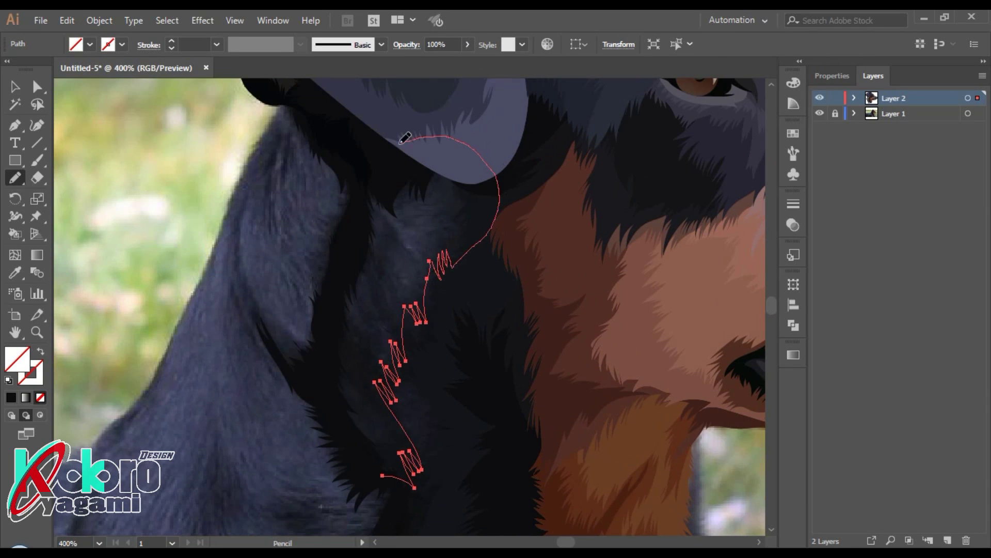
{"action": "key", "text": "v"}
{"action": "key", "text": "a"}
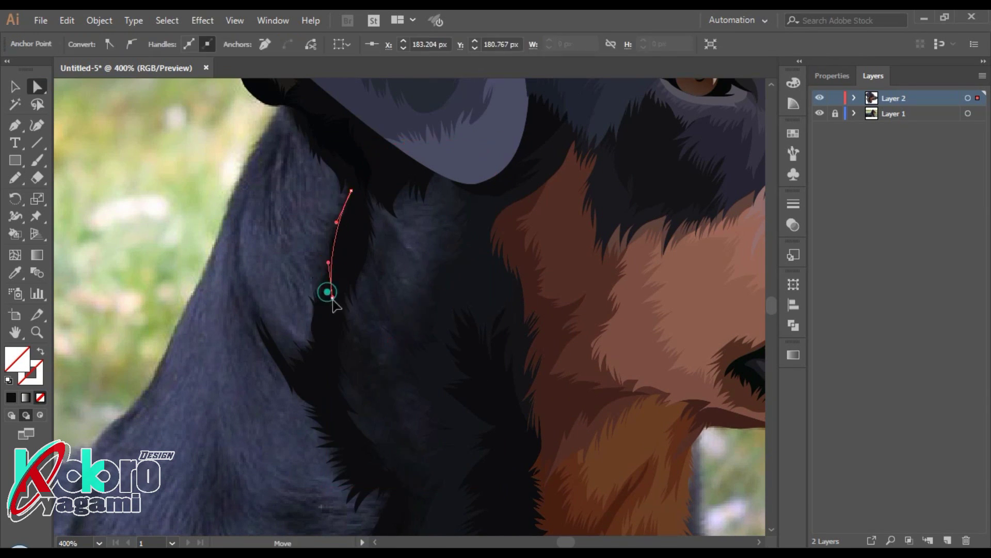
{"action": "left_click", "coordinate": [349, 191]}
Step: Redraw the left edge to close the throat shape and fill it with sampled dark grey
{"action": "scroll", "coordinate": [391, 163], "scroll_direction": "down", "scroll_amount": 2}
{"action": "key", "text": "n"}
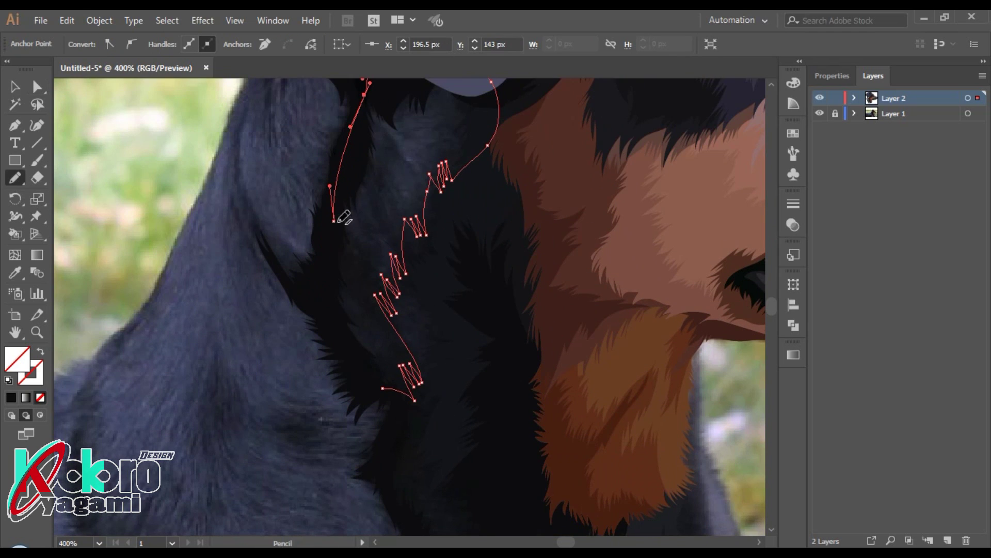
{"action": "mouse_move", "coordinate": [334, 221]}
{"action": "left_mouse_down"}
{"action": "mouse_move", "coordinate": [330, 315]}
{"action": "mouse_move", "coordinate": [382, 387]}
{"action": "left_mouse_up"}
{"action": "key", "text": "i"}
{"action": "left_click", "coordinate": [364, 205]}
{"action": "key", "text": "ctrl+shift+a"}
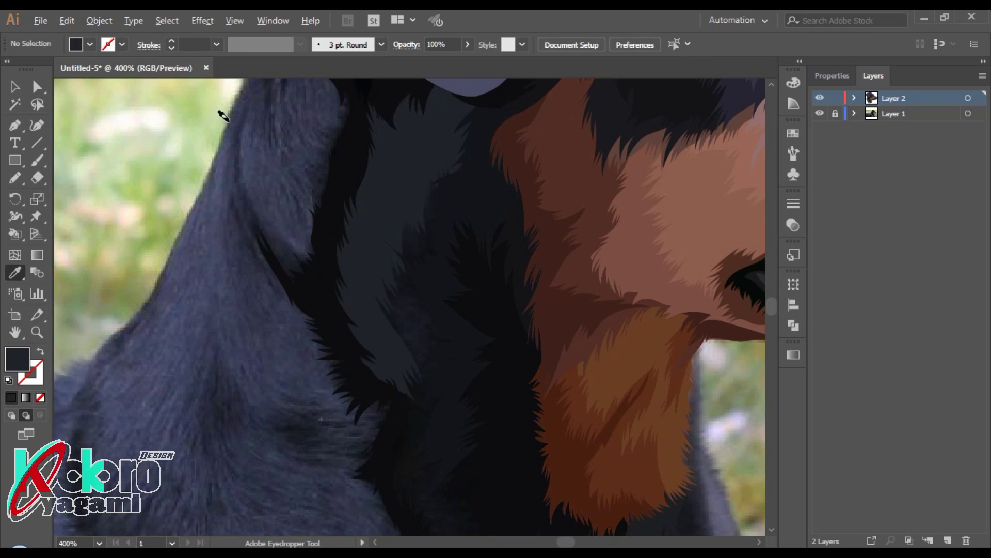
Step: Refine the jagged hair path's anchors and add an anchor point to its outline
{"action": "scroll", "coordinate": [463, 316], "scroll_direction": "up", "scroll_amount": 3}
{"action": "key", "text": "a"}
{"action": "left_click", "coordinate": [365, 236]}
{"action": "left_click", "coordinate": [439, 293]}
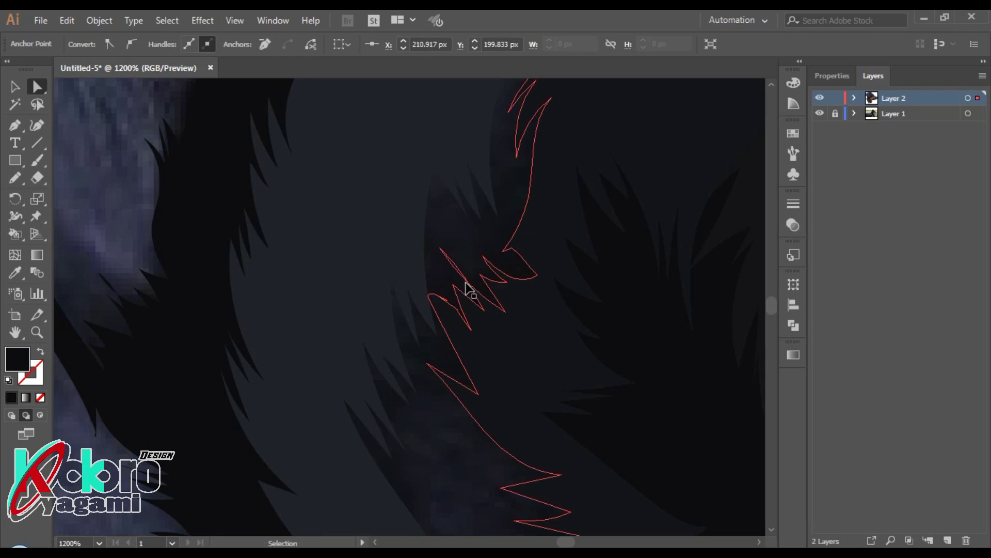
{"action": "left_click", "coordinate": [394, 251]}
{"action": "key", "text": "plus"}
{"action": "left_click", "coordinate": [489, 247]}
{"action": "left_click", "coordinate": [393, 305]}
{"action": "left_click", "coordinate": [611, 306]}
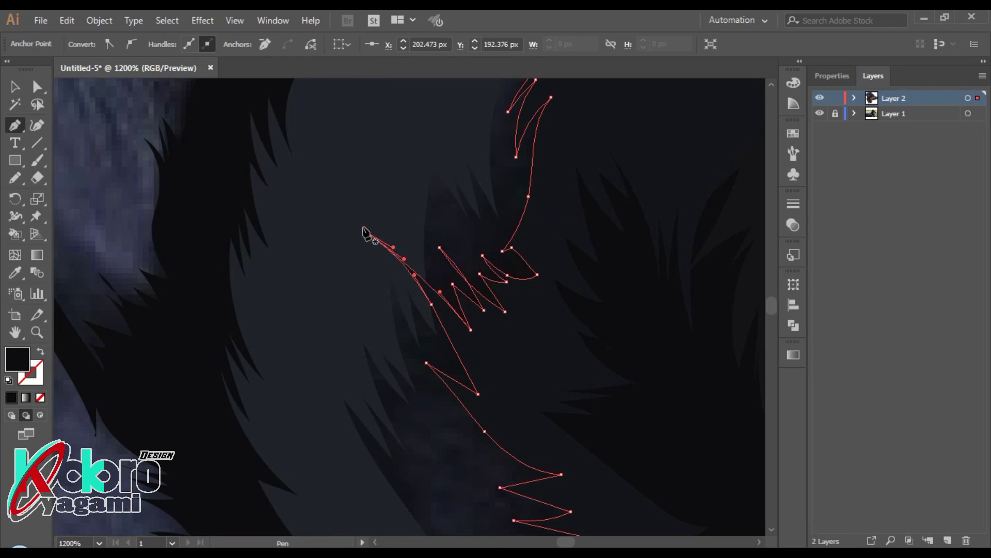
Step: Delete a stray hair-tip anchor, deselect, and zoom back out to the throat
{"action": "scroll", "coordinate": [444, 260], "scroll_direction": "down", "scroll_amount": 1}
{"action": "left_click", "coordinate": [440, 256]}
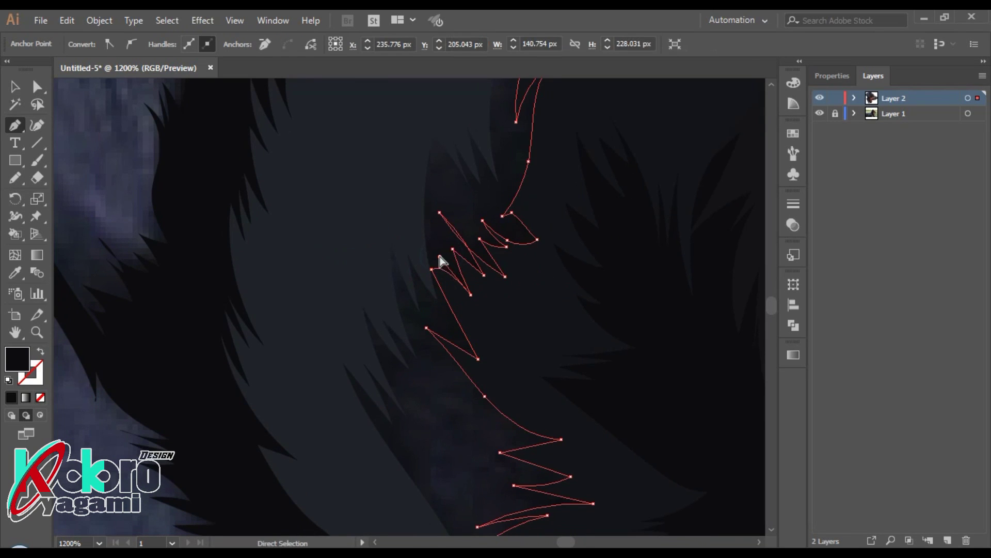
{"action": "key", "text": "a"}
{"action": "left_click", "coordinate": [438, 259]}
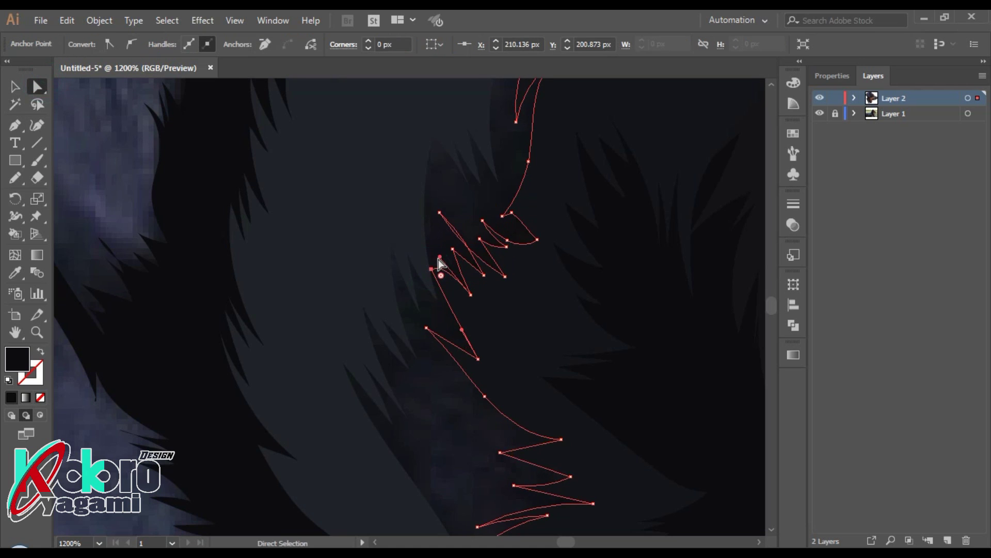
{"action": "key", "text": "Delete"}
{"action": "key", "text": "ctrl+shift+a"}
{"action": "key", "text": "ctrl+minus"}
{"action": "key", "text": "ctrl+minus"}
{"action": "key", "text": "ctrl+minus"}
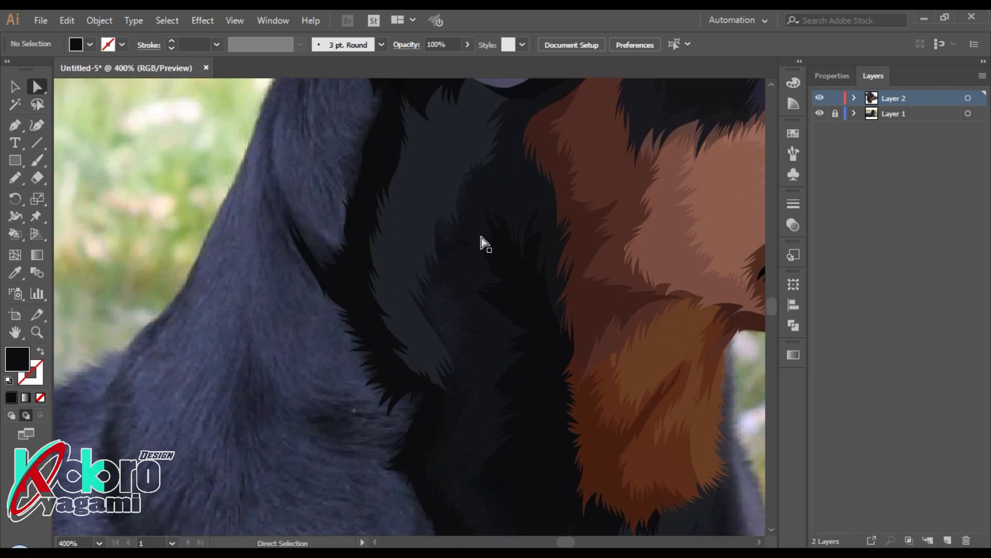
Step: Pencil a fur outline on the upper neck below the ear
{"action": "key", "text": "n"}
{"action": "mouse_move", "coordinate": [500, 217]}
{"action": "left_mouse_down"}
{"action": "mouse_move", "coordinate": [421, 336]}
{"action": "mouse_move", "coordinate": [425, 398]}
{"action": "left_mouse_up"}
{"action": "scroll", "coordinate": [496, 348], "scroll_direction": "down", "scroll_amount": 5}
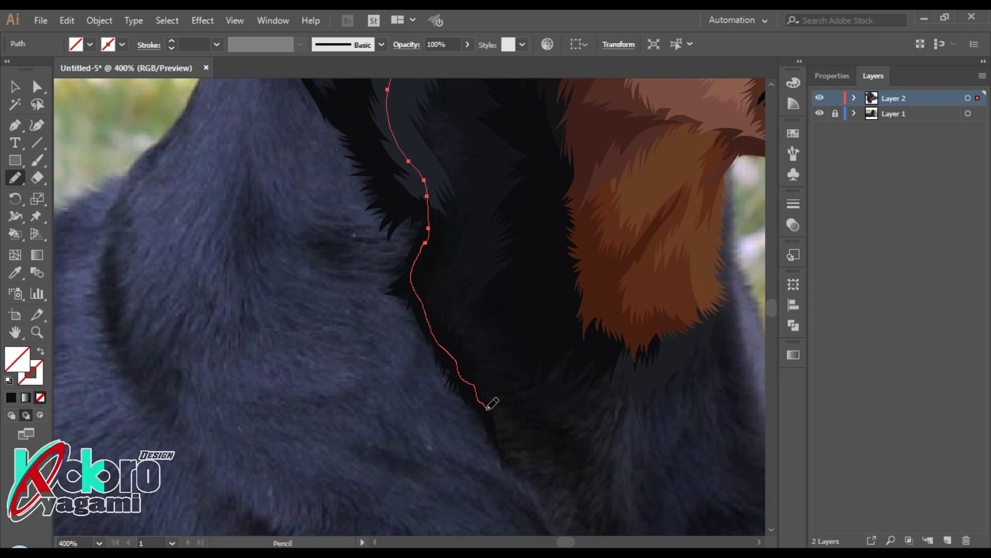
{"action": "left_click_drag", "start_coordinate": [485, 407], "coordinate": [490, 420]}
{"action": "scroll", "coordinate": [517, 258], "scroll_direction": "down", "scroll_amount": 4}
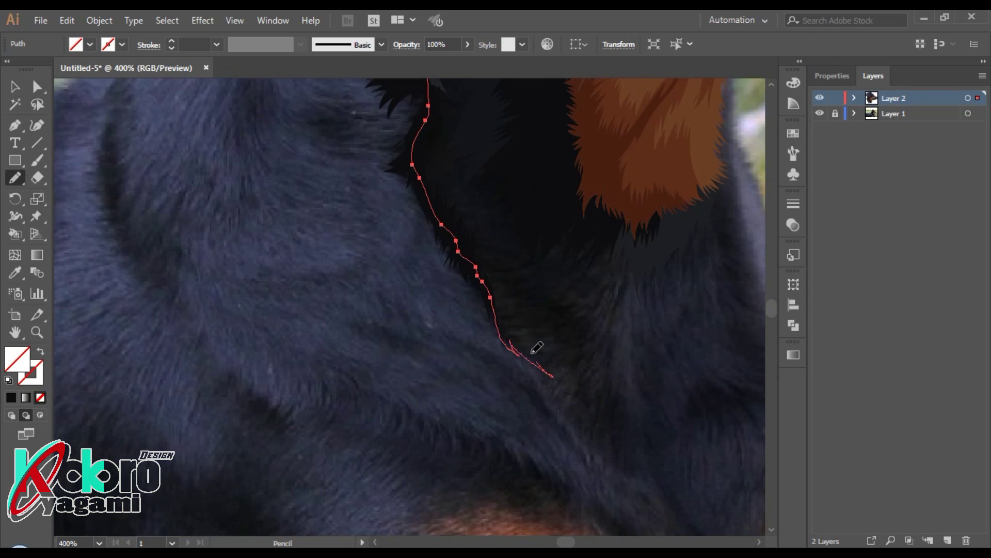
{"action": "left_click_drag", "start_coordinate": [618, 304], "coordinate": [652, 134]}
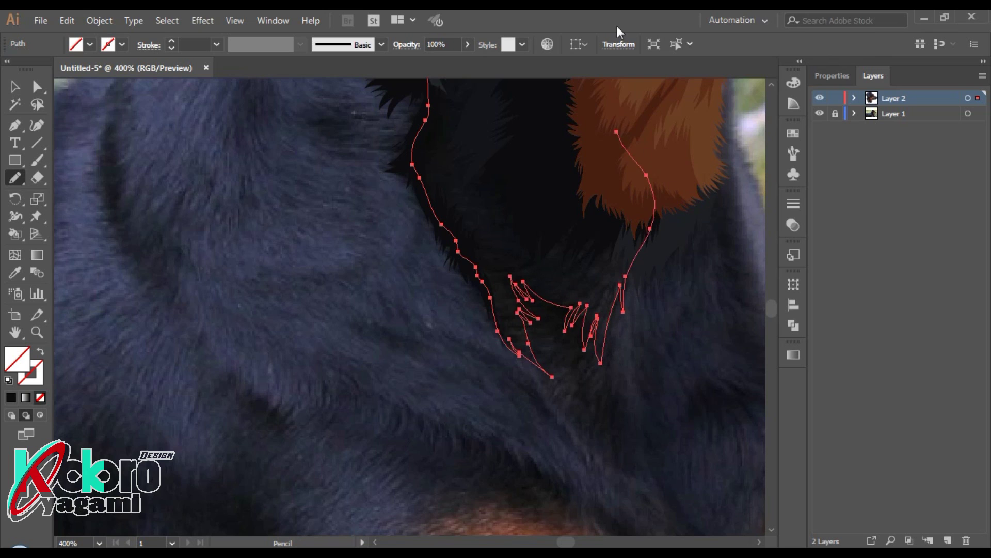
{"action": "scroll", "coordinate": [699, 195], "scroll_direction": "up", "scroll_amount": 5}
{"action": "scroll", "coordinate": [702, 194], "scroll_direction": "up", "scroll_amount": 2}
{"action": "mouse_move", "coordinate": [618, 359]}
{"action": "left_mouse_down"}
{"action": "mouse_move", "coordinate": [572, 262]}
{"action": "mouse_move", "coordinate": [496, 152]}
{"action": "left_mouse_up"}
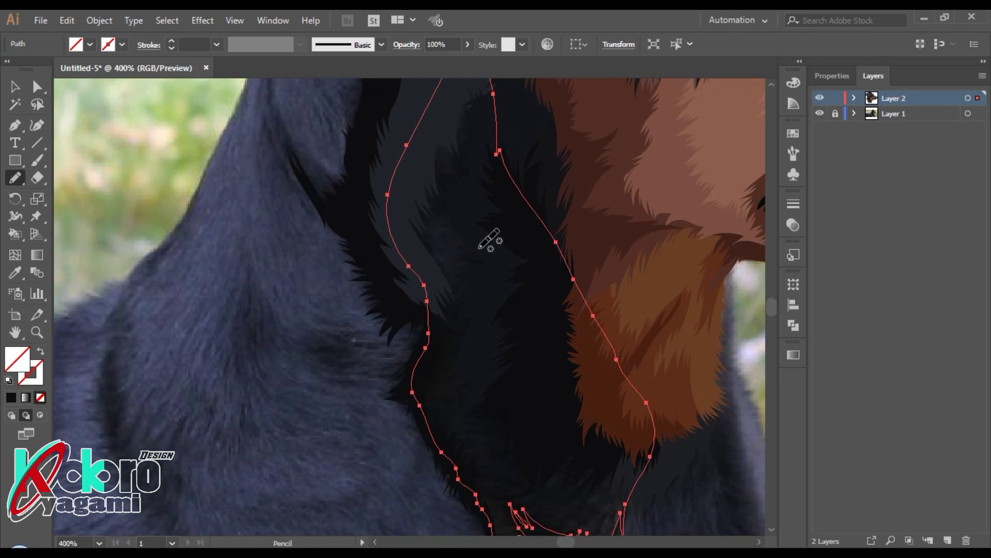
Step: Sample a fill for the traced outline with the Eyedropper, then deselect it
{"action": "key", "text": "i"}
{"action": "left_click", "coordinate": [465, 206]}
{"action": "scroll", "coordinate": [480, 258], "scroll_direction": "down", "scroll_amount": 4}
{"action": "key", "text": "ctrl+shift+a"}
{"action": "scroll", "coordinate": [369, 310], "scroll_direction": "down", "scroll_amount": 3}
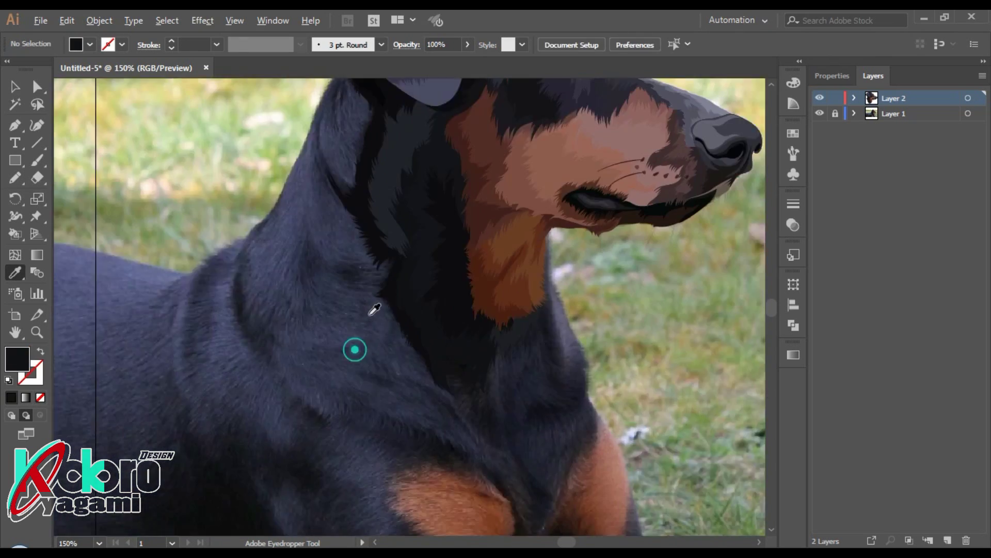
{"action": "scroll", "coordinate": [376, 310], "scroll_direction": "down", "scroll_amount": 2}
{"action": "scroll", "coordinate": [392, 232], "scroll_direction": "up", "scroll_amount": 4}
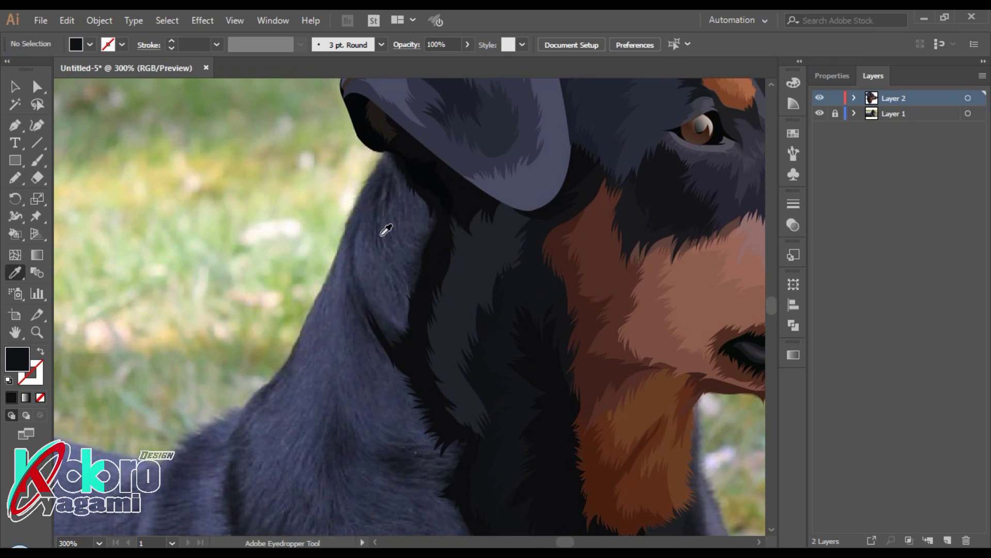
Step: Trace a fur edge down the neck, close it below the ear, and fill it blue-grey
{"action": "key", "text": "n"}
{"action": "left_click_drag", "start_coordinate": [385, 144], "coordinate": [362, 209]}
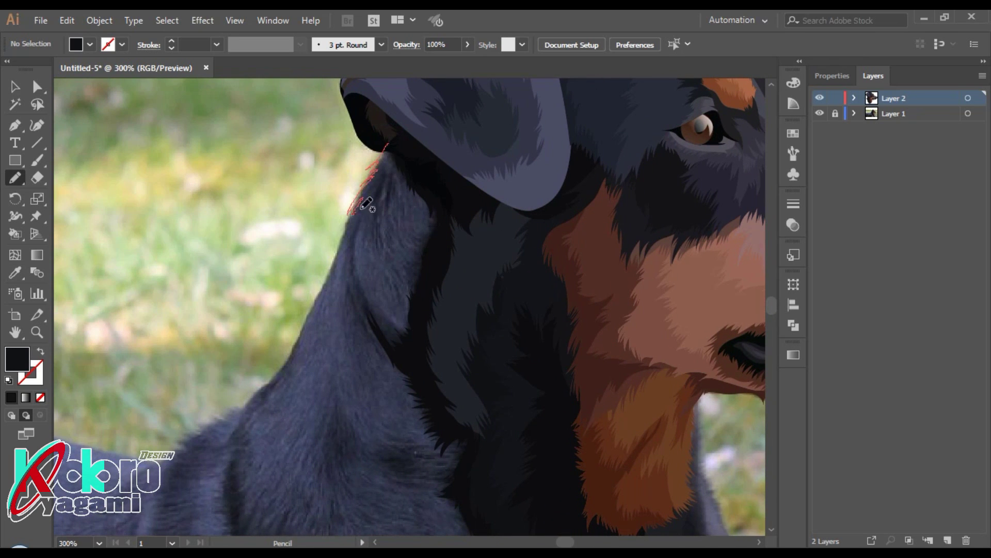
{"action": "left_click_drag", "start_coordinate": [408, 341], "coordinate": [388, 142]}
{"action": "key", "text": "i"}
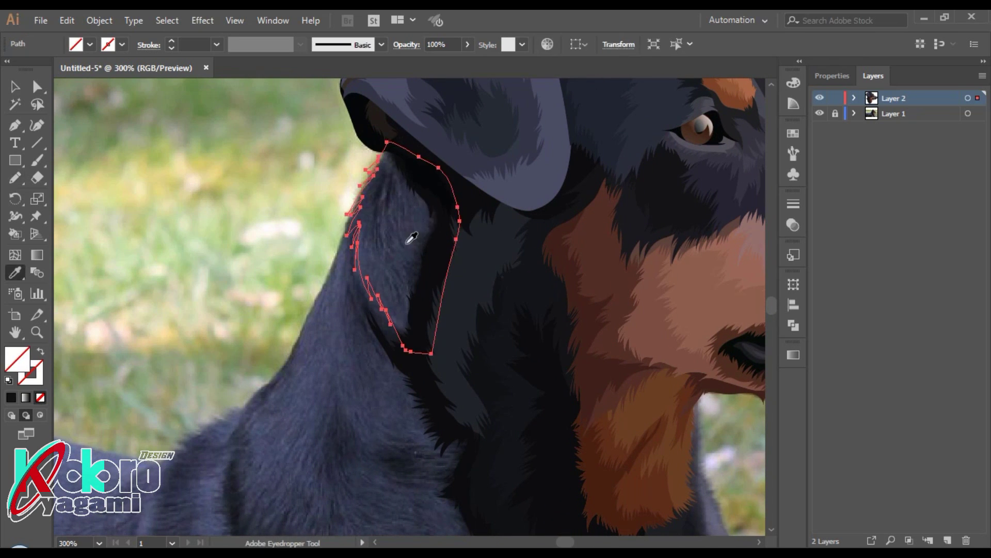
{"action": "left_click", "coordinate": [405, 209]}
{"action": "key", "text": "ctrl+z"}
{"action": "left_click", "coordinate": [404, 216]}
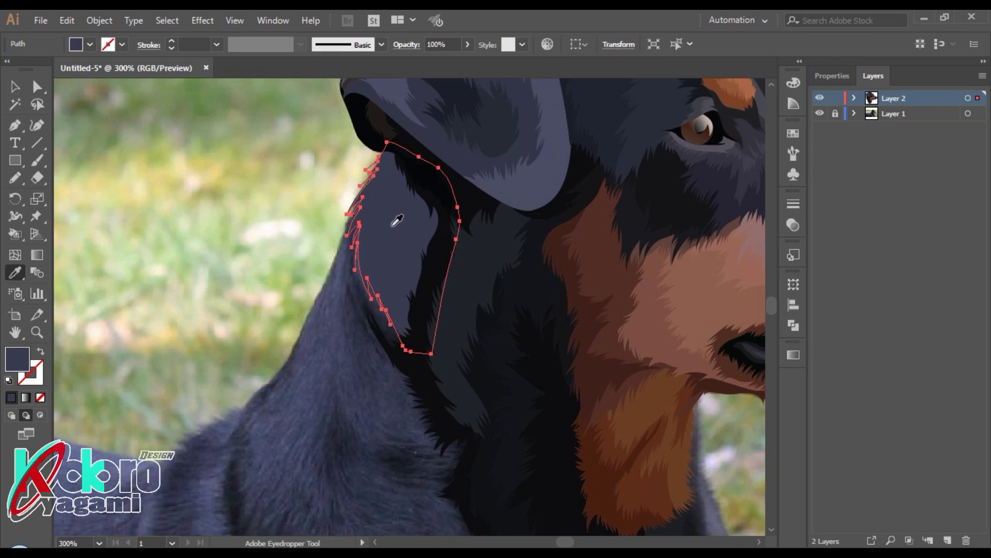
Step: Draw fur strands inside the blue-grey shape using Draw Inside mode
{"action": "key", "text": "shift+d"}
{"action": "key", "text": "shift+d"}
{"action": "key", "text": "n"}
{"action": "left_click_drag", "start_coordinate": [381, 261], "coordinate": [379, 269]}
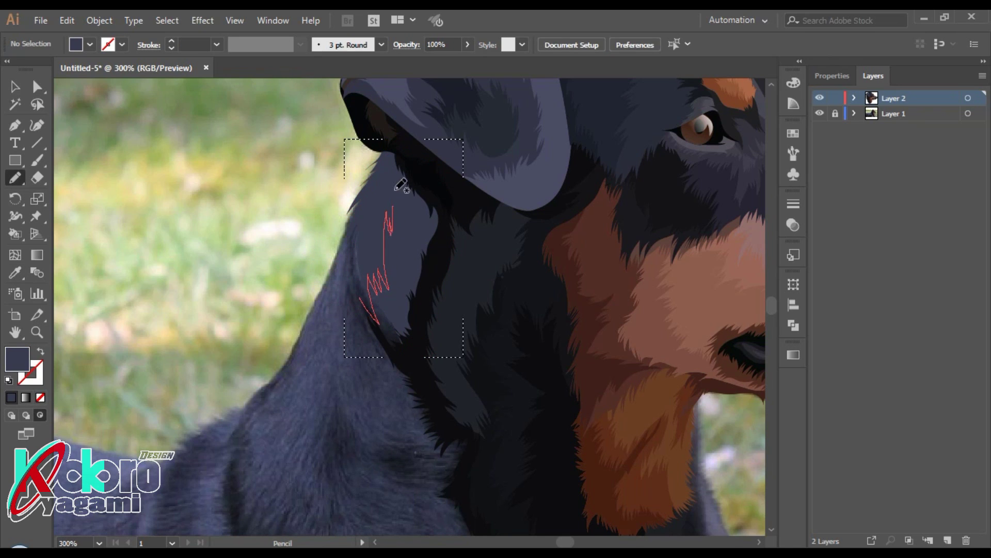
{"action": "left_click_drag", "start_coordinate": [339, 167], "coordinate": [343, 149]}
Step: Re-sample a darker fur colour, confirm it in the Color Picker, and deselect
{"action": "key", "text": "i"}
{"action": "left_click", "coordinate": [106, 387]}
{"action": "double_click", "coordinate": [17, 358]}
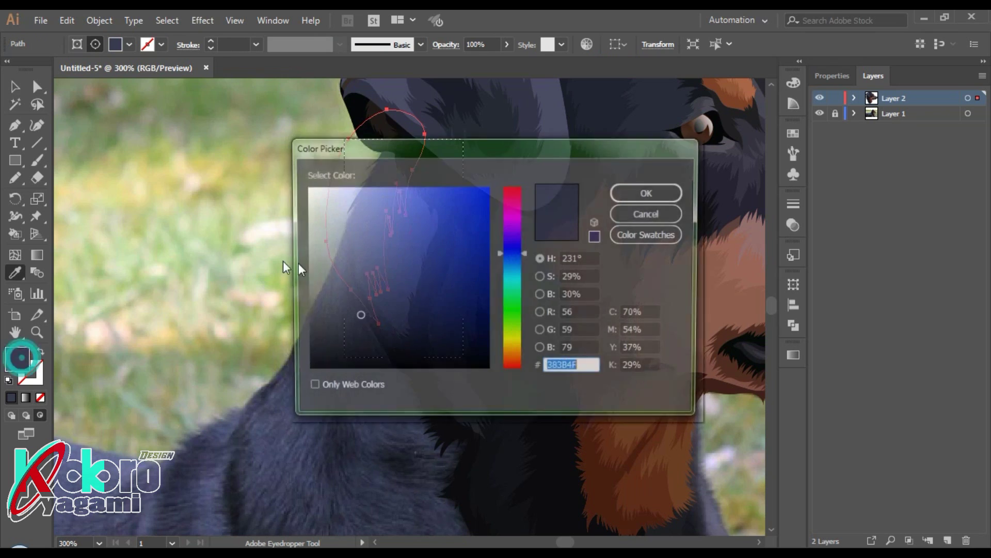
{"action": "key", "text": "Return"}
{"action": "key", "text": "ctrl+shift+a"}
{"action": "scroll", "coordinate": [288, 282], "scroll_direction": "down", "scroll_amount": 4}
{"action": "scroll", "coordinate": [359, 259], "scroll_direction": "up", "scroll_amount": 3}
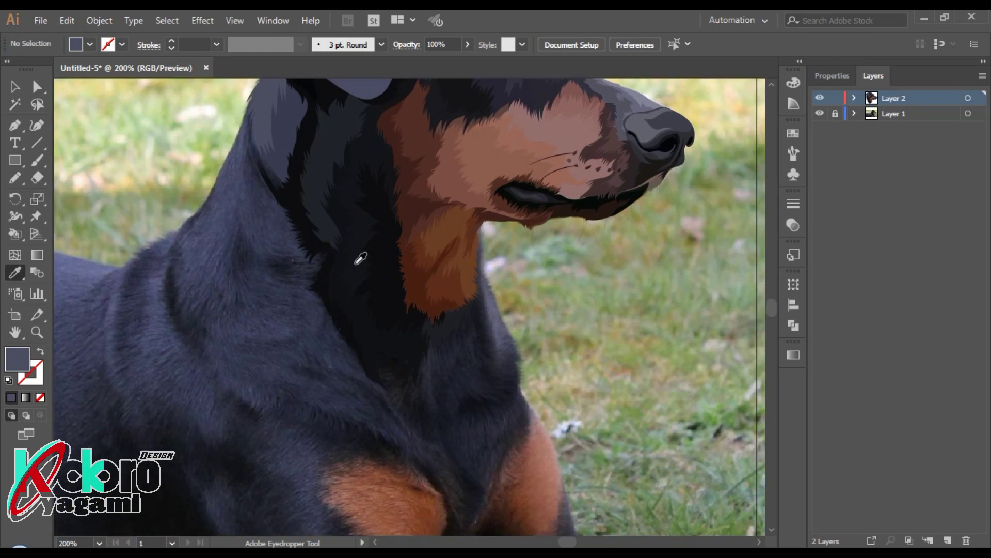
{"action": "scroll", "coordinate": [310, 251], "scroll_direction": "up", "scroll_amount": 2}
Step: Trace the outer neck edge down from the ear with Pencil strokes and Pen anchors
{"action": "key", "text": "n"}
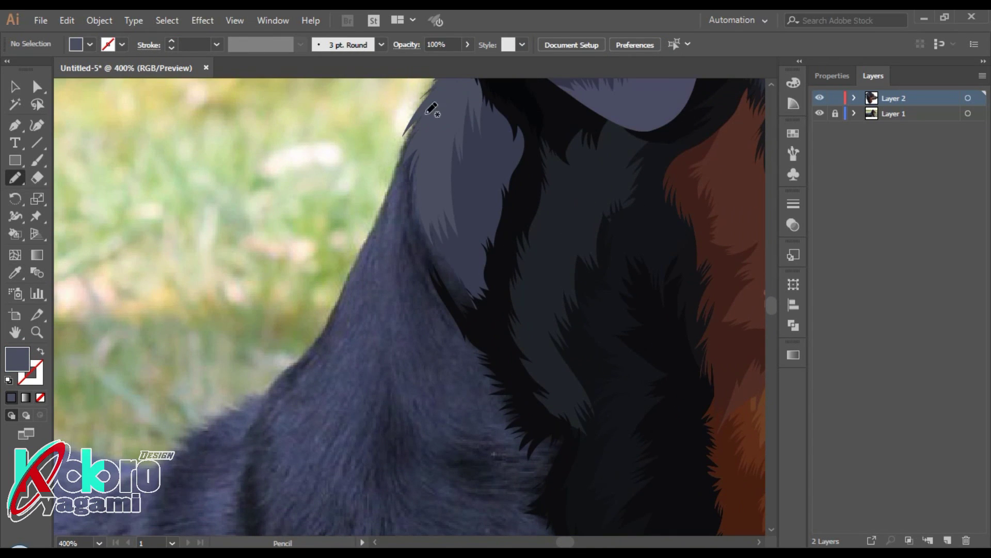
{"action": "left_click_drag", "start_coordinate": [428, 110], "coordinate": [385, 208]}
{"action": "key", "text": "p"}
{"action": "left_click", "coordinate": [436, 104]}
{"action": "left_click", "coordinate": [388, 184]}
{"action": "left_click", "coordinate": [360, 264]}
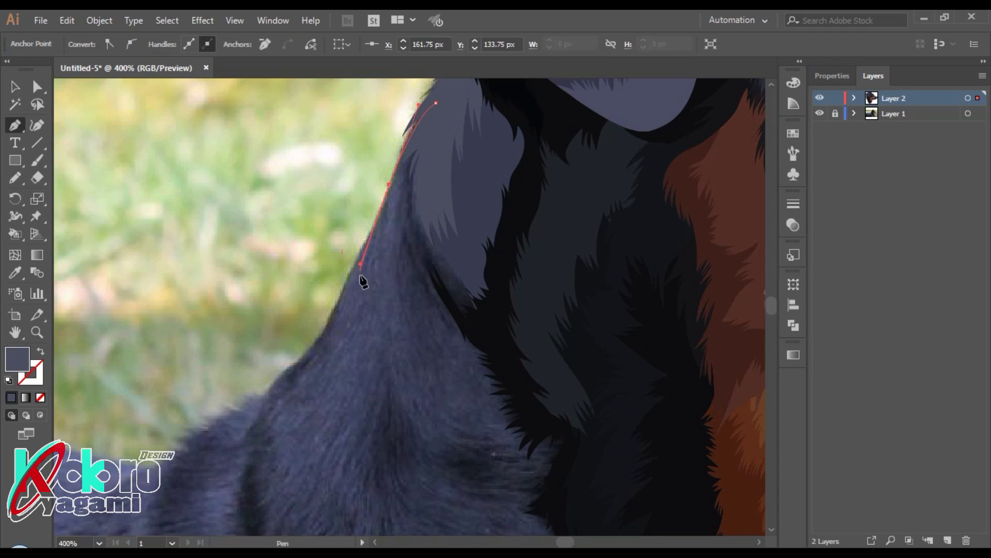
{"action": "left_click", "coordinate": [293, 361]}
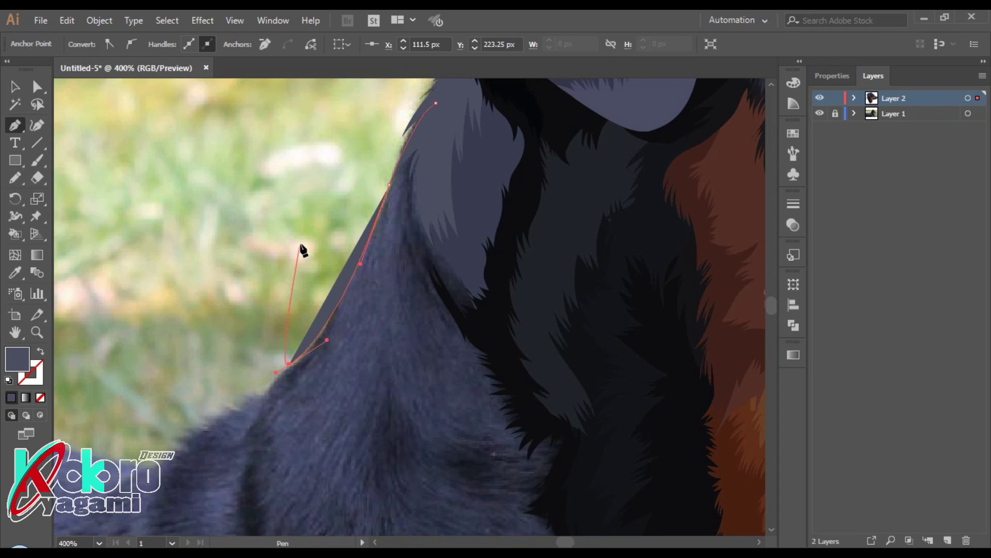
{"action": "scroll", "coordinate": [304, 251], "scroll_direction": "down", "scroll_amount": 3}
{"action": "key", "text": "n"}
{"action": "left_click_drag", "start_coordinate": [310, 207], "coordinate": [288, 223]}
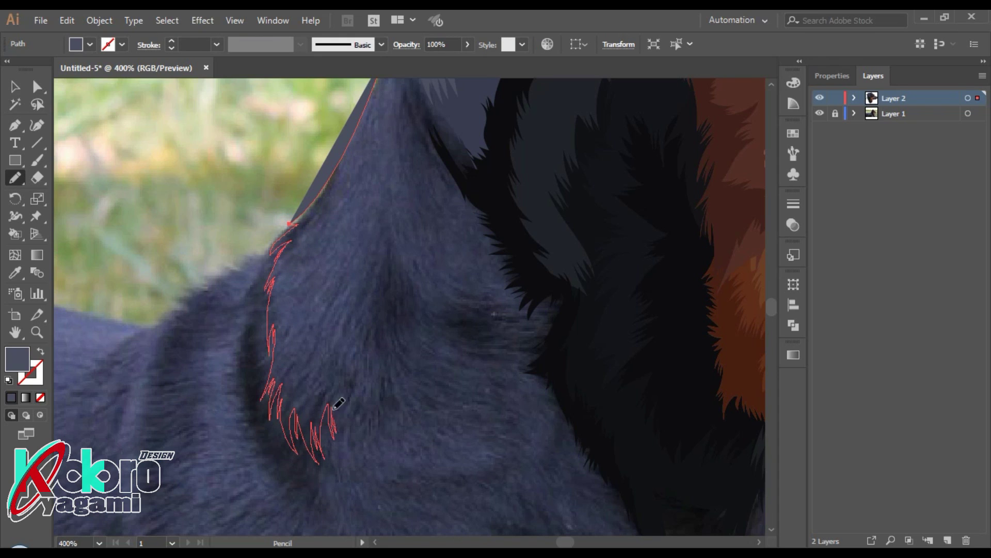
Step: Draw fur tufts along the lower neck and close the outline up the throat side
{"action": "left_click_drag", "start_coordinate": [375, 422], "coordinate": [387, 329]}
{"action": "key", "text": "shift+x"}
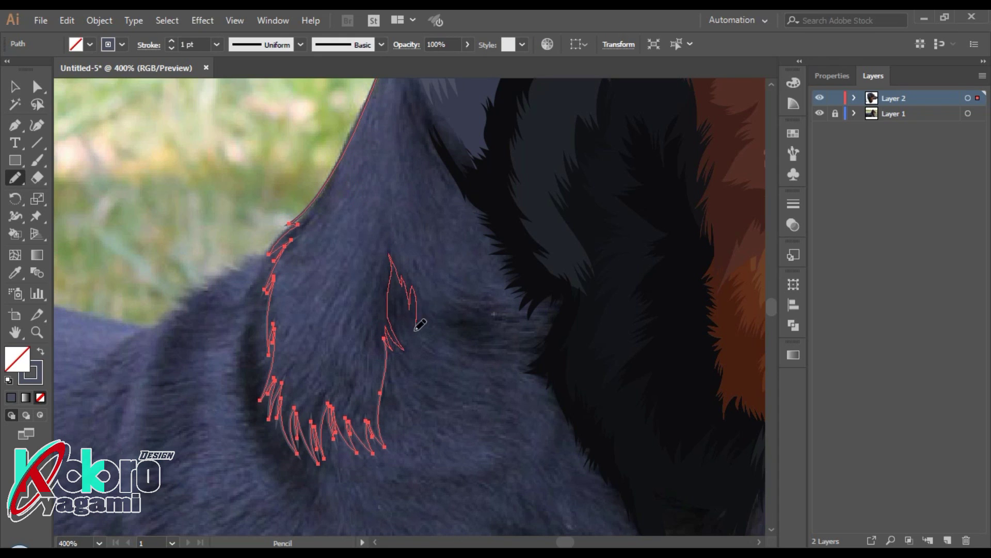
{"action": "left_click_drag", "start_coordinate": [464, 354], "coordinate": [502, 343]}
{"action": "left_click_drag", "start_coordinate": [529, 391], "coordinate": [571, 254]}
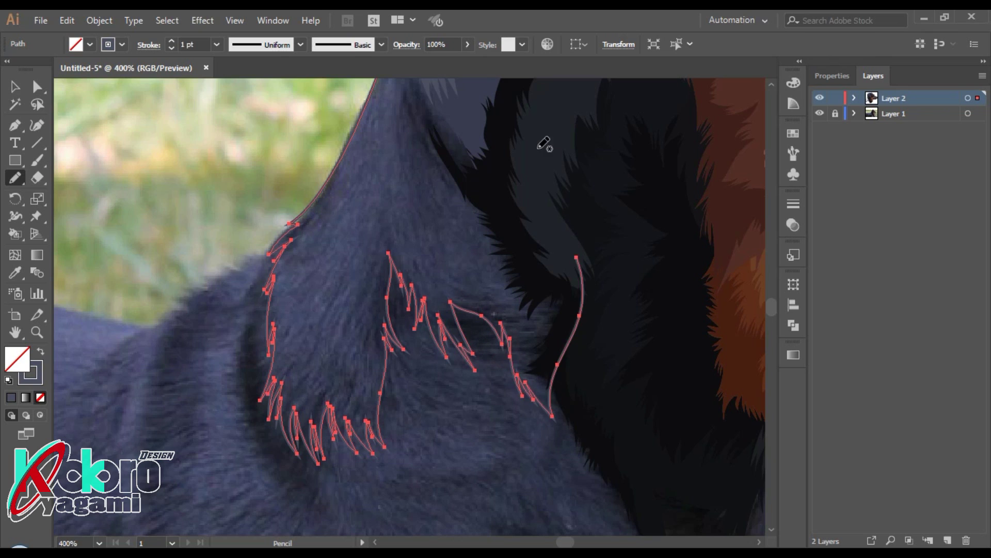
{"action": "scroll", "coordinate": [557, 220], "scroll_direction": "up", "scroll_amount": 5}
{"action": "left_click_drag", "start_coordinate": [471, 259], "coordinate": [543, 401]}
{"action": "left_click_drag", "start_coordinate": [453, 192], "coordinate": [403, 107]}
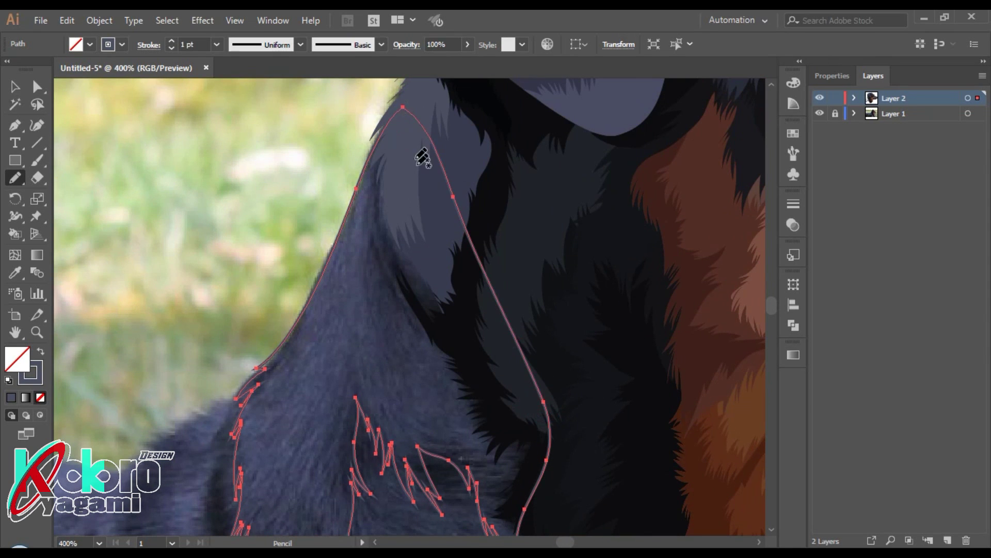
Step: Fill the neck shape with sampled dark navy and send it behind the fur shapes
{"action": "key", "text": "i"}
{"action": "left_click", "coordinate": [424, 457]}
{"action": "key", "text": "ctrl+shift+["}
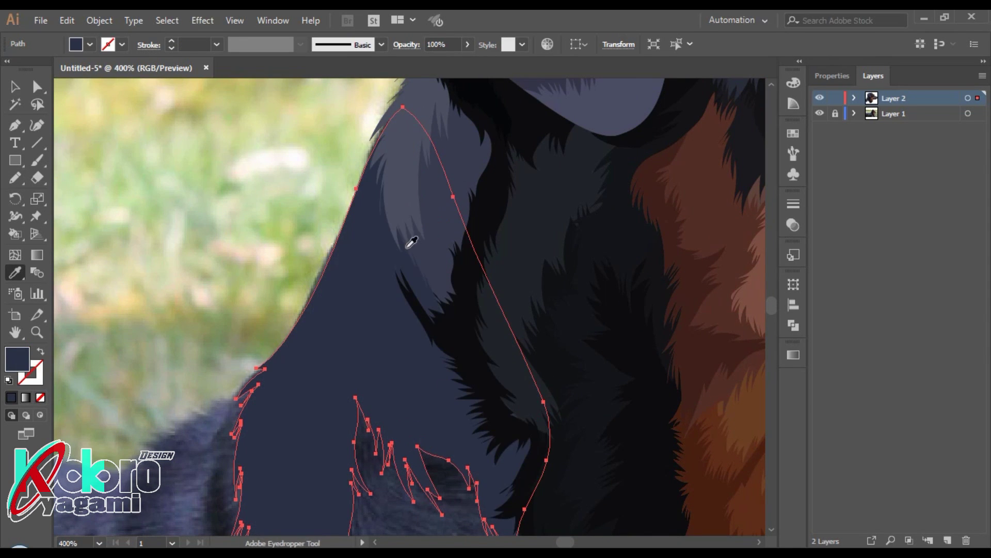
{"action": "key", "text": "ctrl+shift+a"}
{"action": "key", "text": "ctrl+minus"}
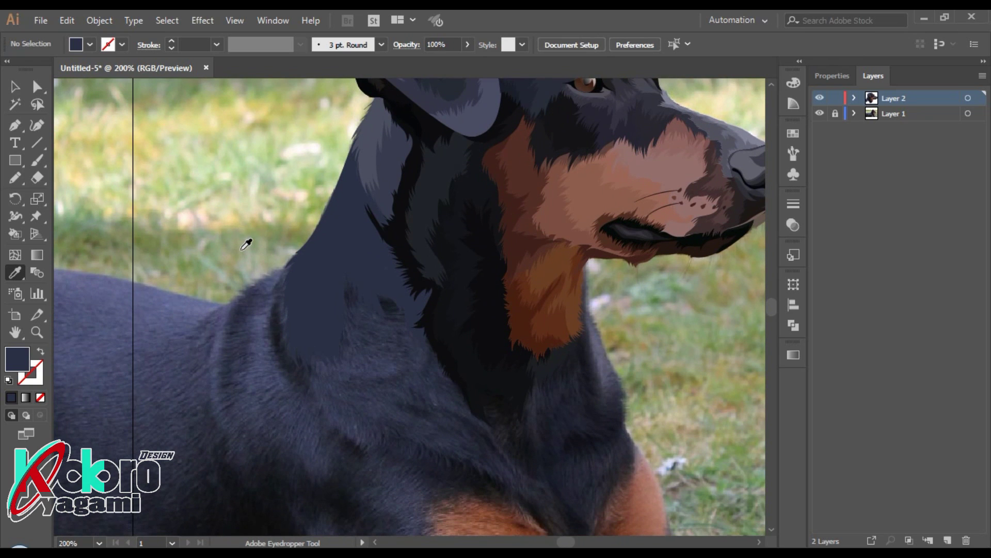
Step: Fill the neck fur path with navy and darken it in the Color Picker
{"action": "key", "text": "ctrl+plus"}
{"action": "left_click", "coordinate": [380, 237], "text": "ctrl"}
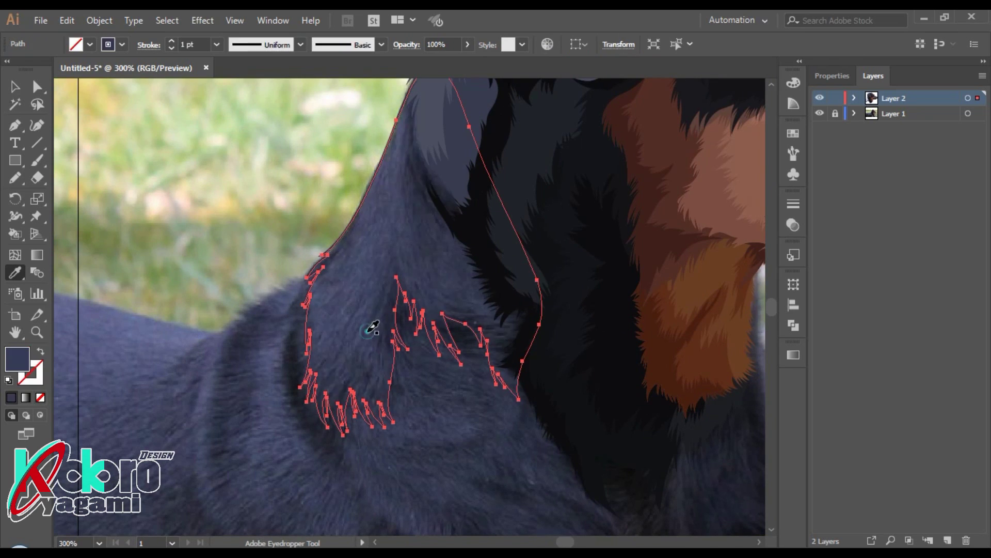
{"action": "scroll", "coordinate": [370, 317], "scroll_direction": "up", "scroll_amount": 2}
{"action": "left_click", "coordinate": [463, 187]}
{"action": "double_click", "coordinate": [10, 368]}
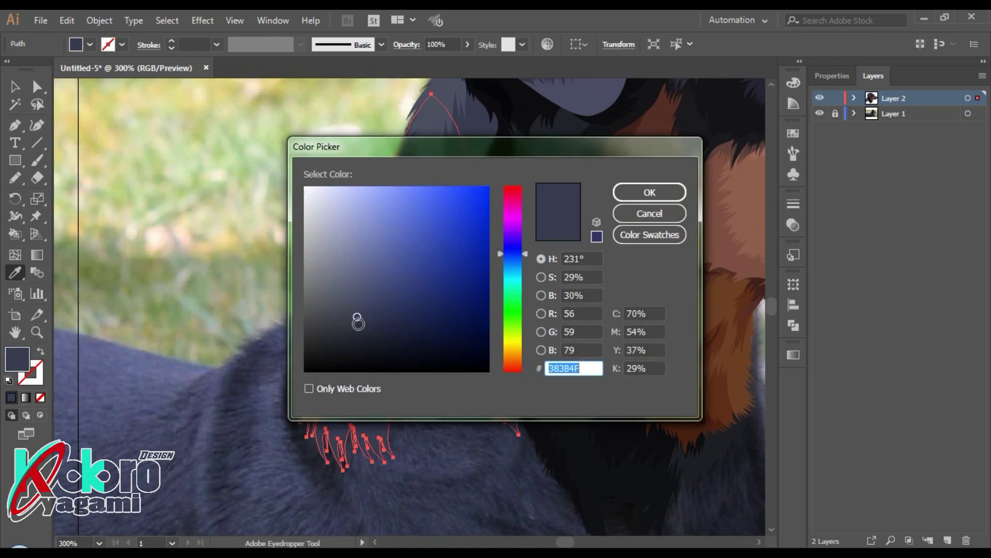
{"action": "left_click", "coordinate": [355, 322]}
{"action": "key", "text": "Return"}
Step: Deselect, zoom out, and select a fur-strand path on the neck
{"action": "key", "text": "ctrl+shift+a"}
{"action": "key", "text": "ctrl+minus"}
{"action": "scroll", "coordinate": [372, 318], "scroll_direction": "up", "scroll_amount": 2}
{"action": "left_click", "coordinate": [404, 299], "text": "ctrl"}
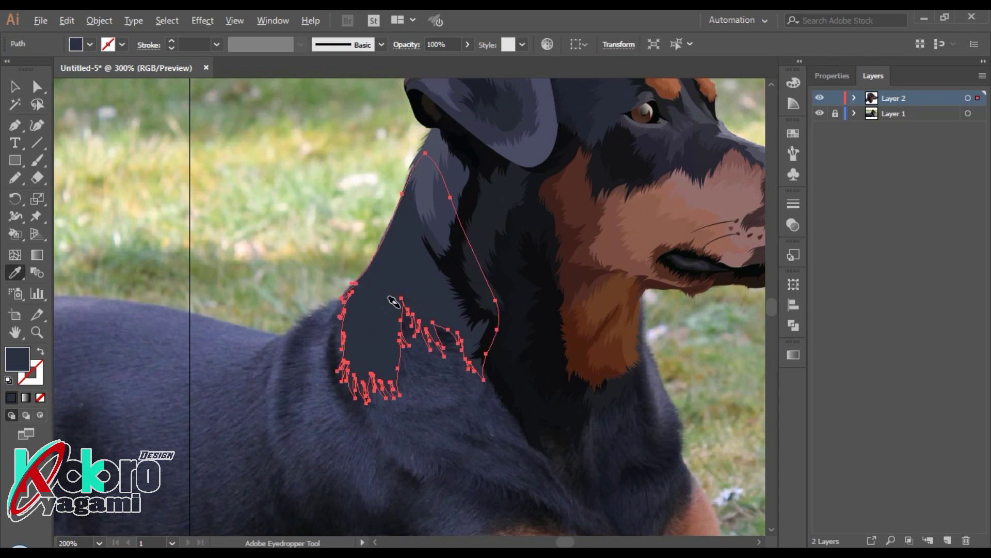
{"action": "scroll", "coordinate": [405, 301], "scroll_direction": "up", "scroll_amount": 2}
Step: Pencil a zigzag fur edge and strands across the lower neck, sampling dark blue-grey fill
{"action": "key", "text": "n"}
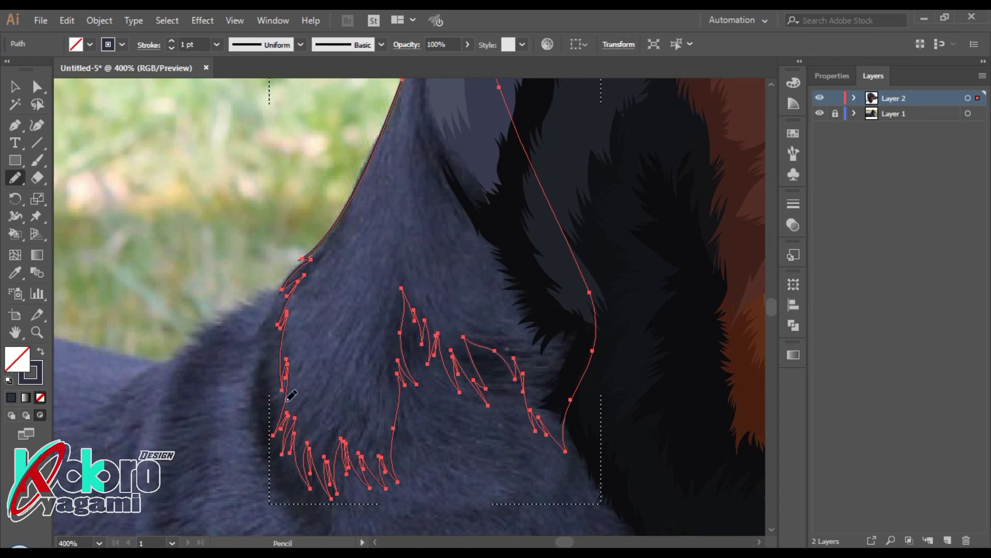
{"action": "left_click_drag", "start_coordinate": [276, 420], "coordinate": [313, 423]}
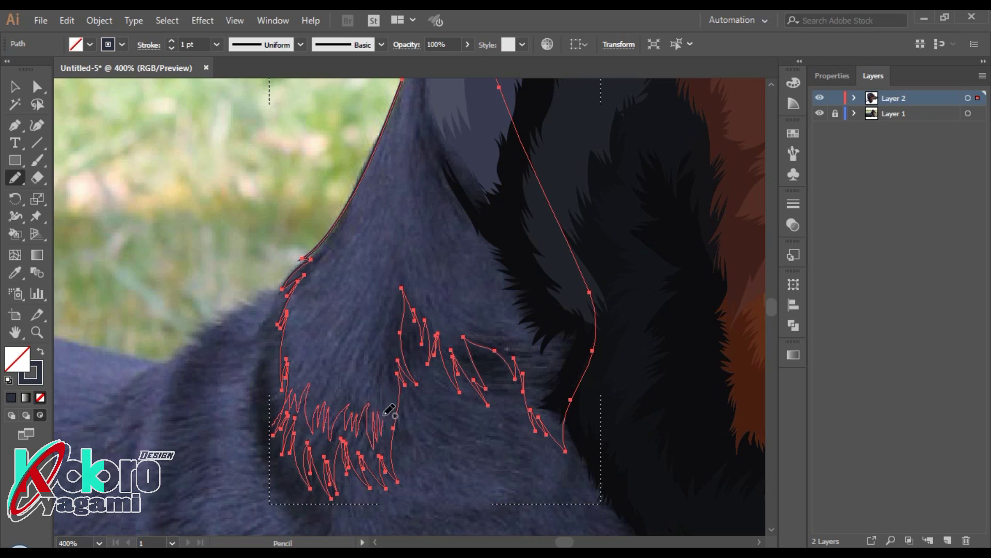
{"action": "left_click_drag", "start_coordinate": [441, 327], "coordinate": [444, 334]}
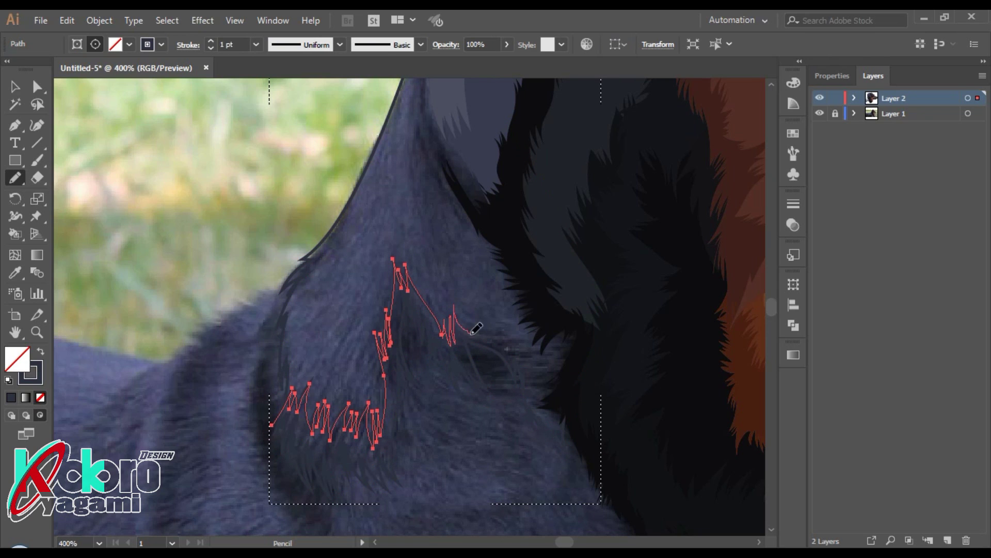
{"action": "left_click_drag", "start_coordinate": [493, 264], "coordinate": [463, 279]}
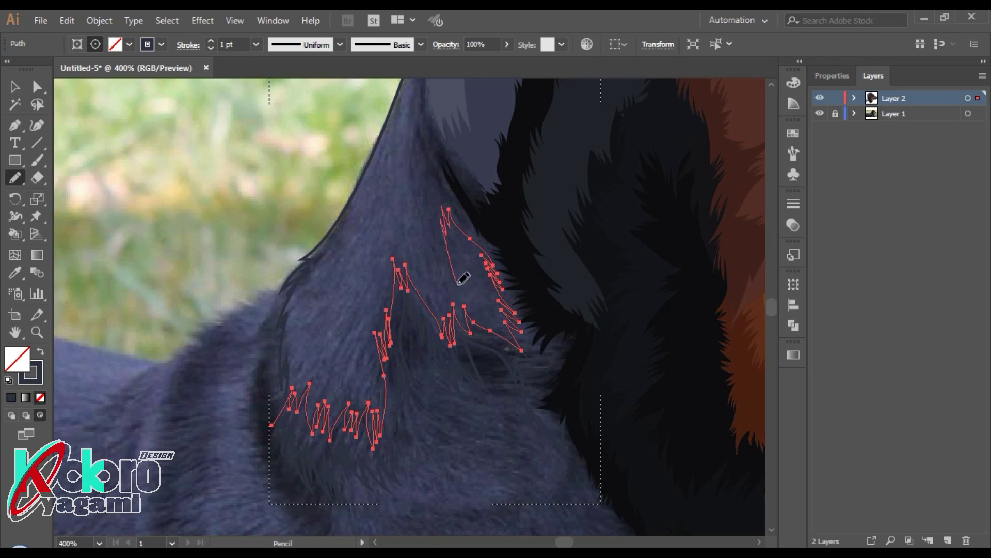
{"action": "left_click_drag", "start_coordinate": [411, 187], "coordinate": [413, 146]}
{"action": "scroll", "coordinate": [475, 207], "scroll_direction": "up", "scroll_amount": 3}
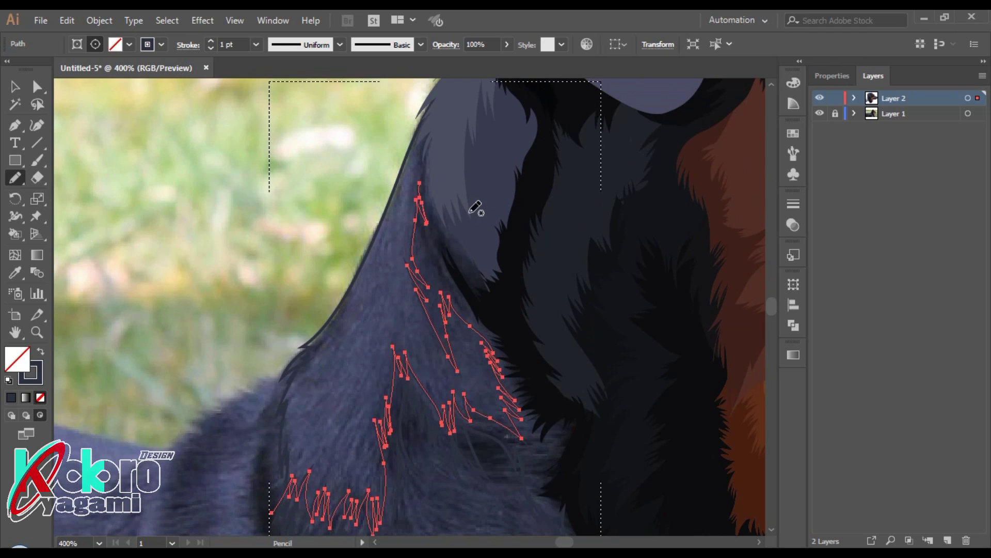
{"action": "left_click_drag", "start_coordinate": [518, 250], "coordinate": [604, 439]}
{"action": "scroll", "coordinate": [412, 194], "scroll_direction": "down", "scroll_amount": 5}
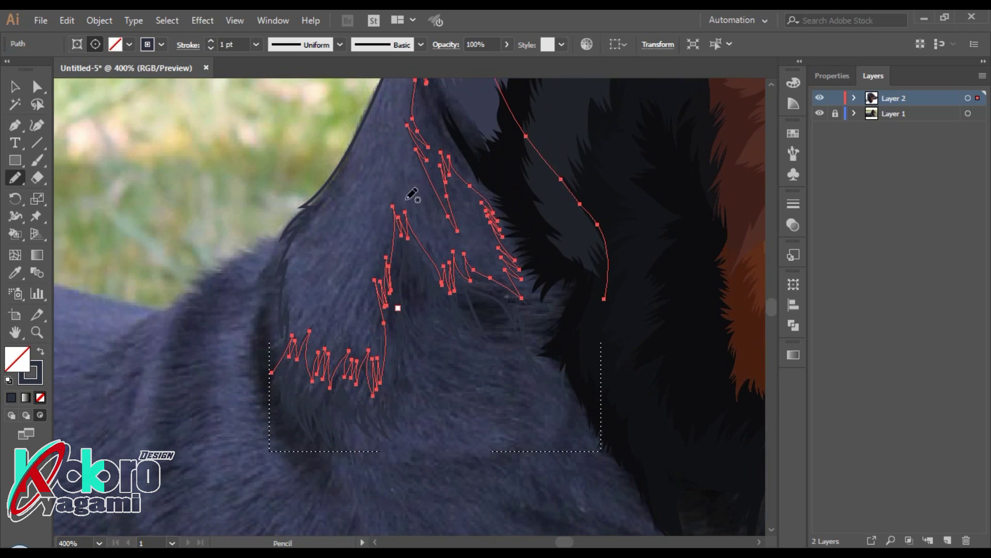
{"action": "left_click_drag", "start_coordinate": [604, 300], "coordinate": [271, 371]}
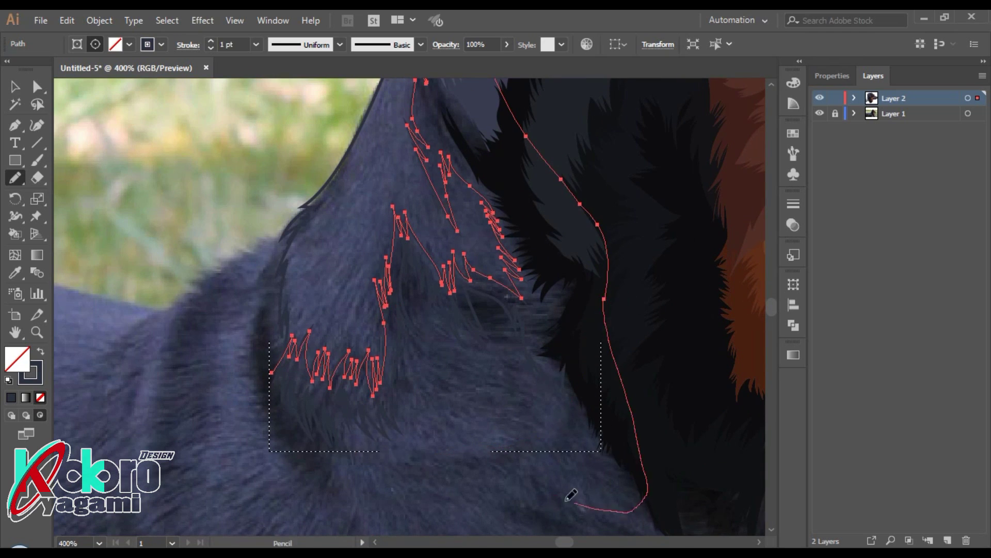
{"action": "key", "text": "i"}
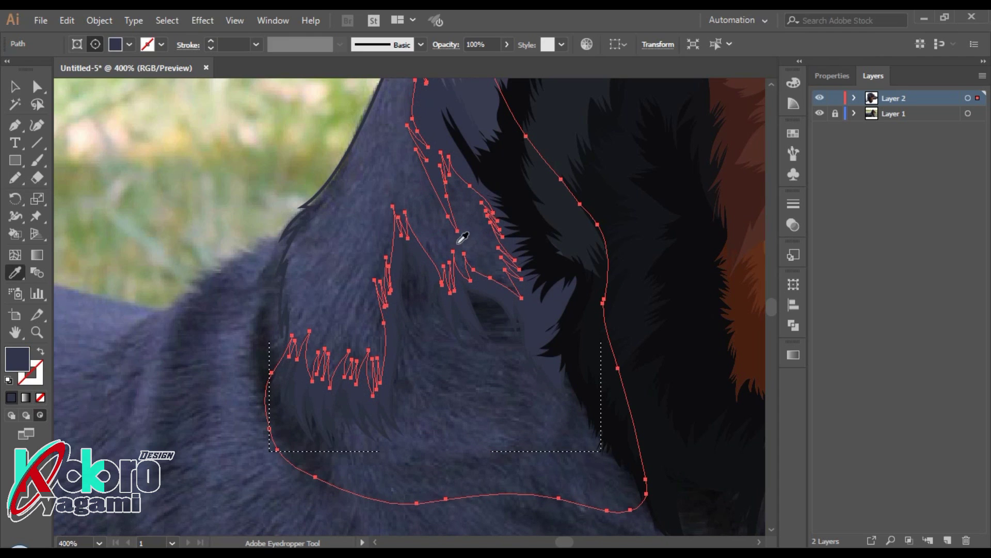
{"action": "left_click", "coordinate": [425, 316]}
{"action": "double_click", "coordinate": [17, 358]}
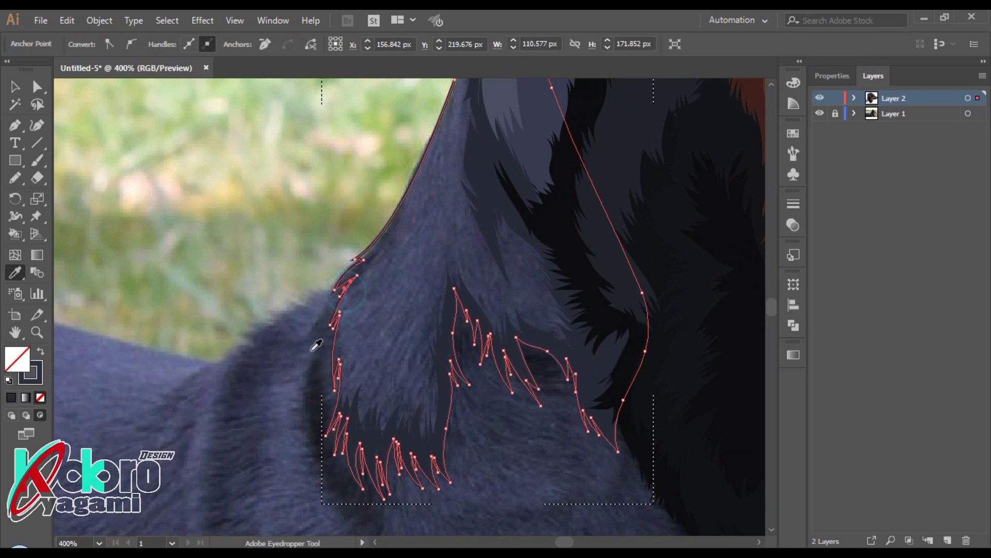
Step: Draw jagged fur strands through the lower and upper neck fur
{"action": "key", "text": "n"}
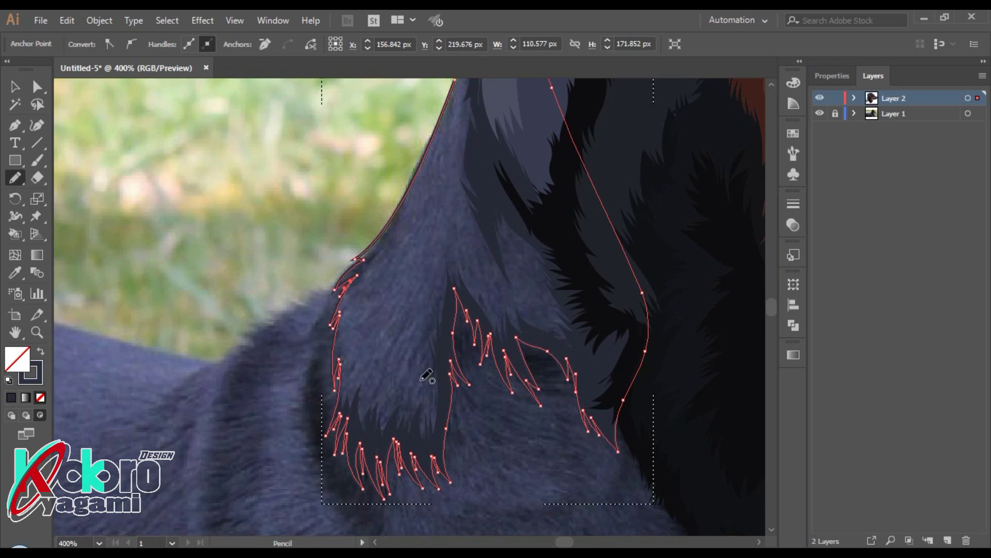
{"action": "left_click_drag", "start_coordinate": [428, 361], "coordinate": [411, 392]}
{"action": "left_click_drag", "start_coordinate": [421, 309], "coordinate": [388, 346]}
{"action": "left_click_drag", "start_coordinate": [421, 281], "coordinate": [393, 299]}
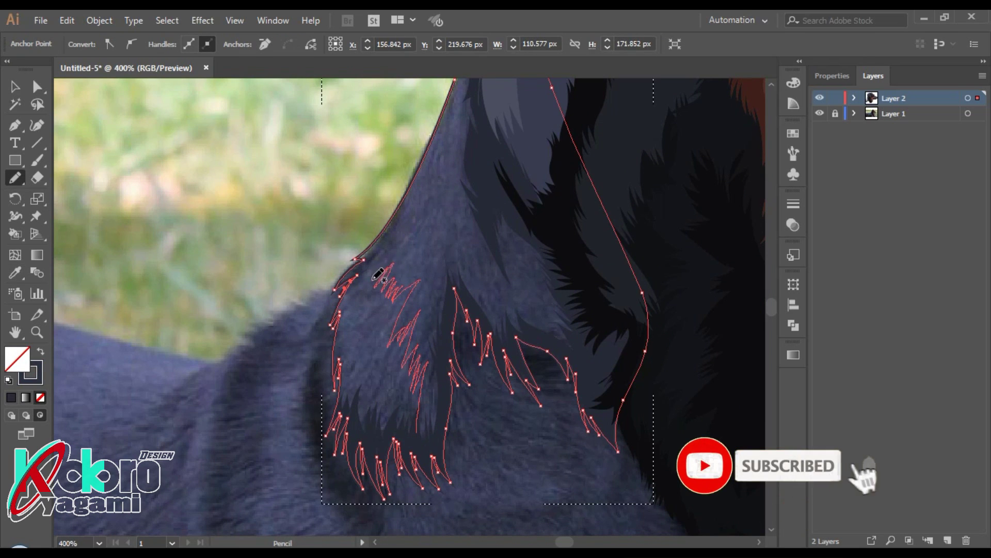
{"action": "left_click_drag", "start_coordinate": [433, 182], "coordinate": [387, 299]}
{"action": "left_click_drag", "start_coordinate": [443, 207], "coordinate": [470, 281]}
{"action": "left_click_drag", "start_coordinate": [494, 99], "coordinate": [494, 298]}
{"action": "scroll", "coordinate": [542, 149], "scroll_direction": "up", "scroll_amount": 3}
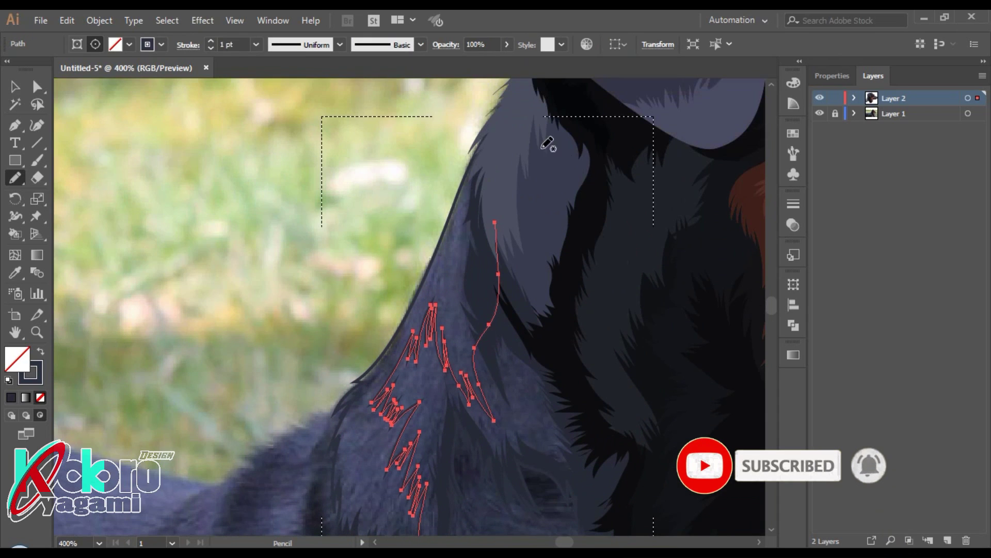
{"action": "left_click_drag", "start_coordinate": [496, 221], "coordinate": [350, 343]}
{"action": "scroll", "coordinate": [350, 344], "scroll_direction": "down", "scroll_amount": 3}
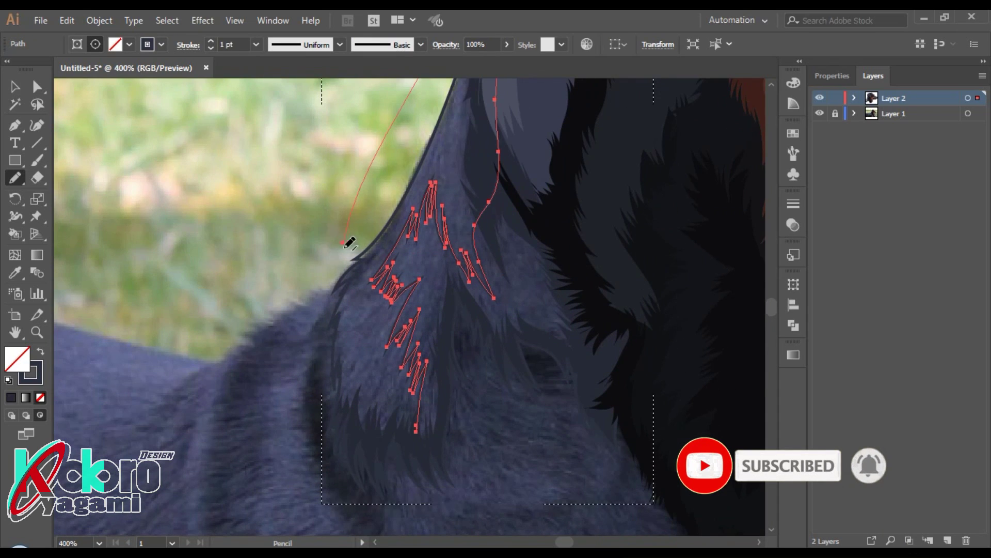
{"action": "mouse_move", "coordinate": [342, 242]}
{"action": "left_mouse_down"}
{"action": "mouse_move", "coordinate": [347, 482]}
{"action": "mouse_move", "coordinate": [418, 428]}
{"action": "left_mouse_up"}
Step: Fill the fur shape with dark slate #2D303F via Eyedropper and Color Picker, then reselect it
{"action": "key", "text": "i"}
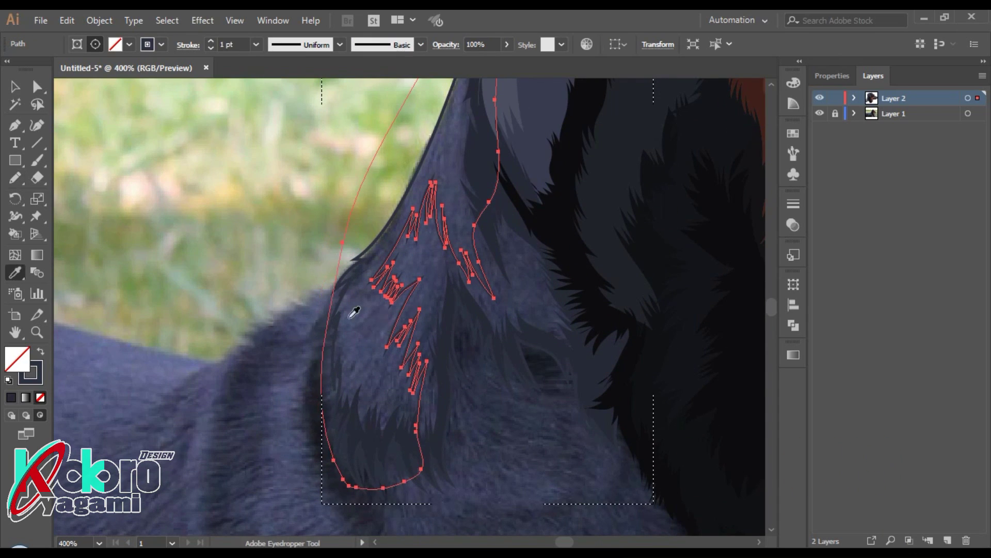
{"action": "left_click", "coordinate": [400, 225]}
{"action": "double_click", "coordinate": [17, 358]}
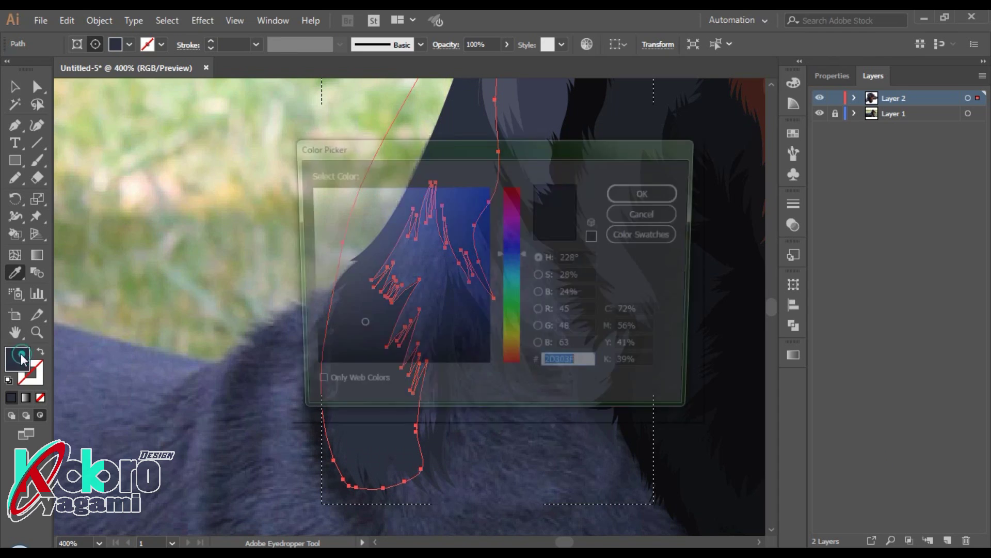
{"action": "key", "text": "Return"}
{"action": "key", "text": "ctrl+shift+a"}
{"action": "key", "text": "a"}
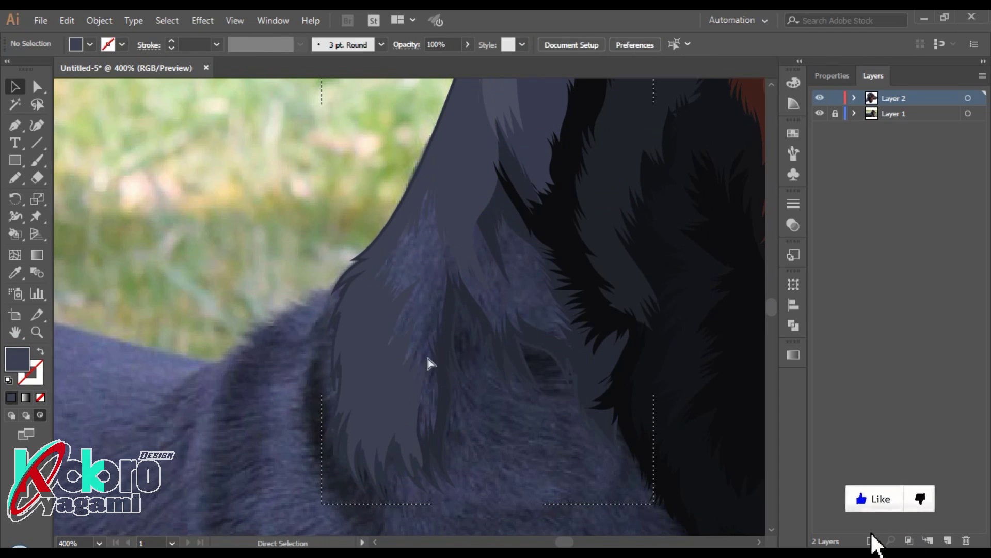
{"action": "left_click", "coordinate": [478, 349]}
Step: Deselect the fur shape, then hide and reshow the reference photo to check the artwork
{"action": "key", "text": "v"}
{"action": "key", "text": "v"}
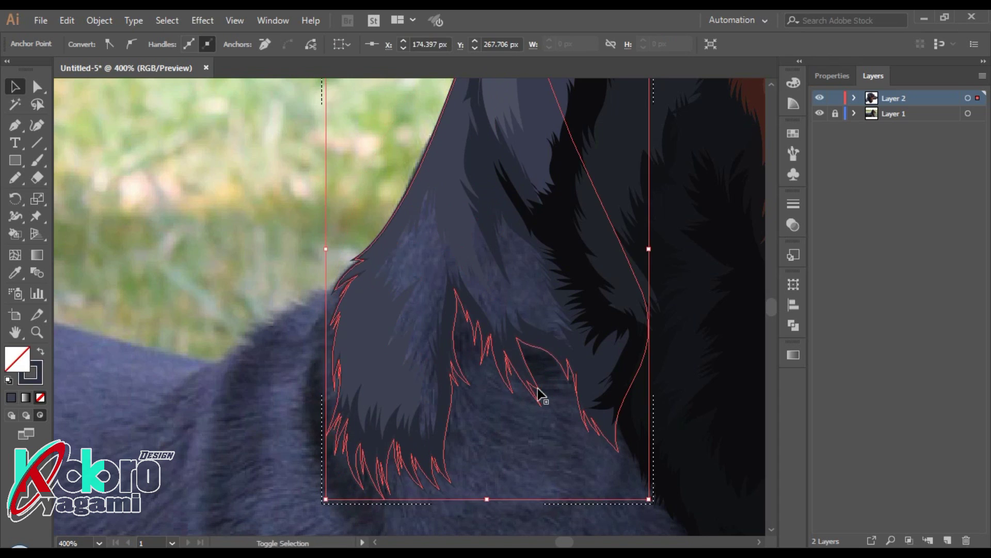
{"action": "key", "text": "ctrl+shift+a"}
{"action": "scroll", "coordinate": [503, 412], "scroll_direction": "down", "scroll_amount": 2}
{"action": "scroll", "coordinate": [503, 412], "scroll_direction": "down", "scroll_amount": 2}
{"action": "scroll", "coordinate": [528, 350], "scroll_direction": "up", "scroll_amount": 2}
{"action": "scroll", "coordinate": [527, 351], "scroll_direction": "down", "scroll_amount": 1}
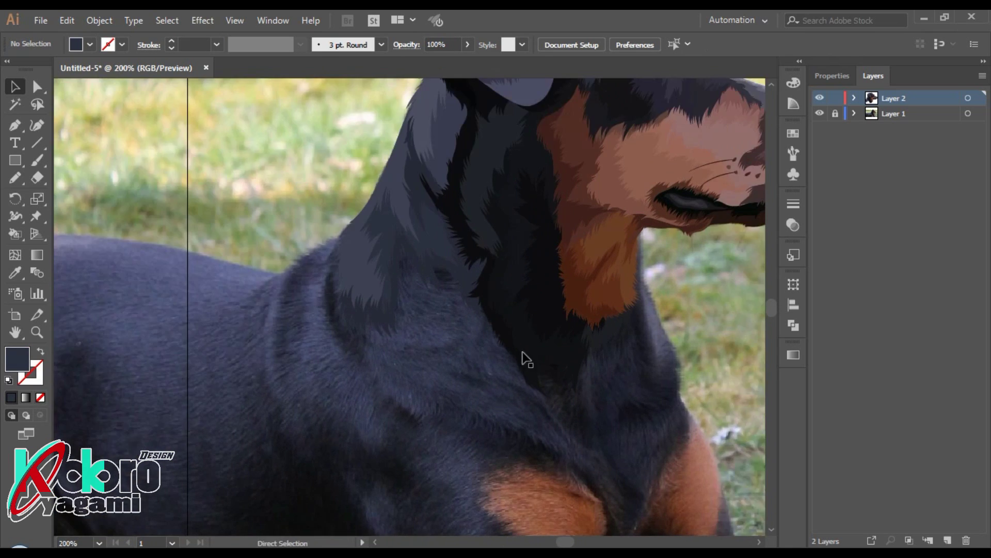
{"action": "scroll", "coordinate": [421, 354], "scroll_direction": "down", "scroll_amount": 1}
{"action": "left_click", "coordinate": [819, 113]}
{"action": "scroll", "coordinate": [656, 247], "scroll_direction": "up", "scroll_amount": 1}
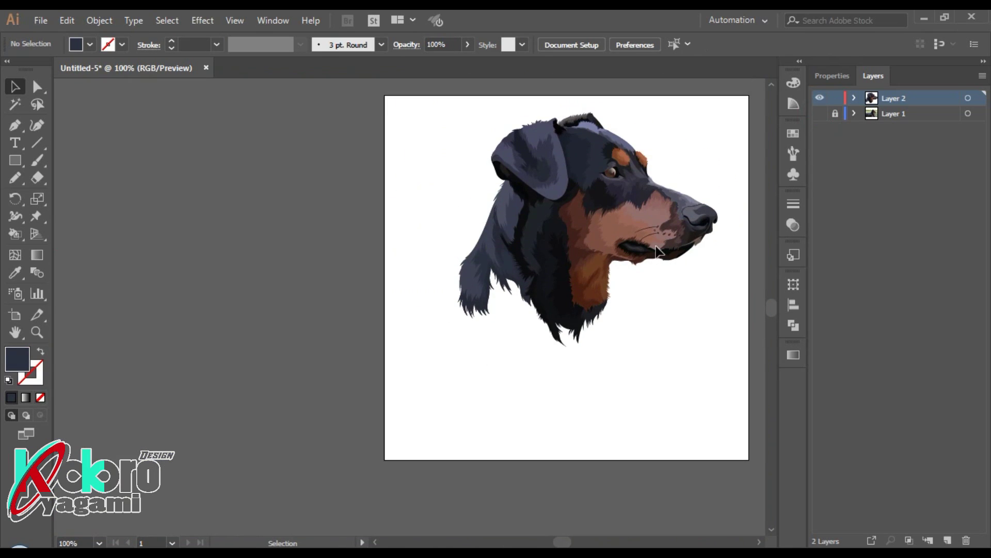
{"action": "left_click", "coordinate": [819, 113]}
{"action": "scroll", "coordinate": [301, 303], "scroll_direction": "up", "scroll_amount": 3}
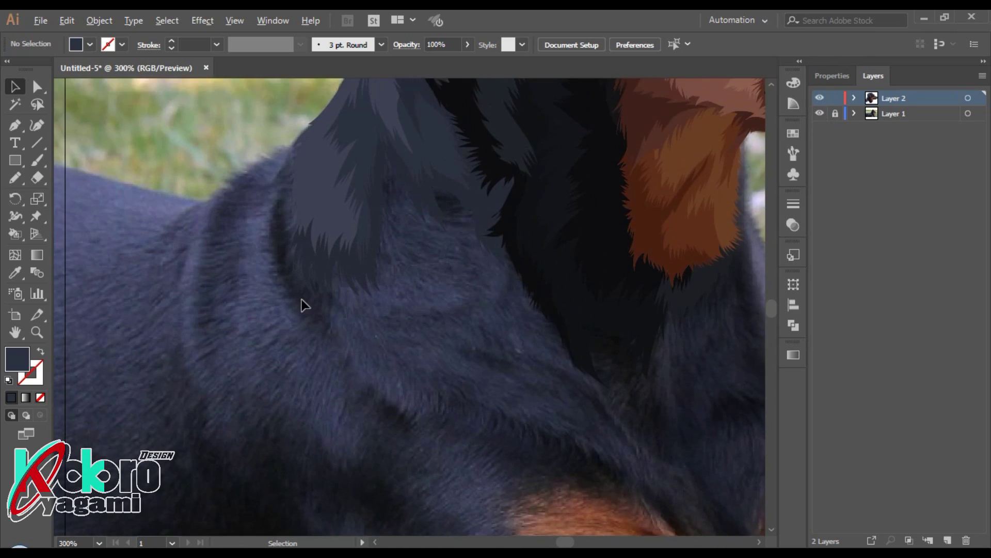
{"action": "scroll", "coordinate": [372, 270], "scroll_direction": "up", "scroll_amount": 1}
Step: Pencil-draw a closed zigzag fur-edged outline around the neck fold, from ear toward throat
{"action": "key", "text": "n"}
{"action": "left_click_drag", "start_coordinate": [306, 205], "coordinate": [339, 309]}
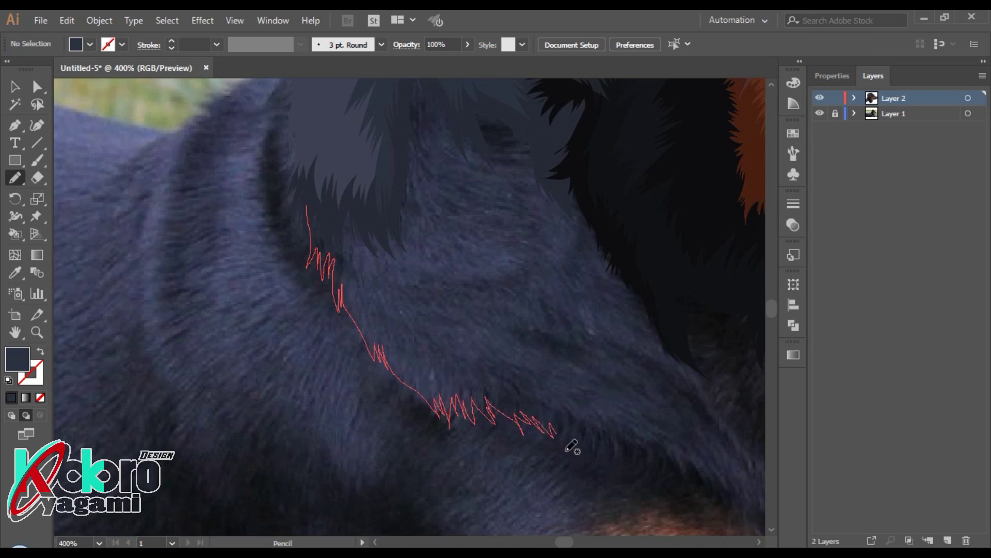
{"action": "left_click_drag", "start_coordinate": [462, 410], "coordinate": [568, 444]}
{"action": "scroll", "coordinate": [569, 444], "scroll_direction": "down", "scroll_amount": 2}
{"action": "scroll", "coordinate": [585, 313], "scroll_direction": "up", "scroll_amount": 2}
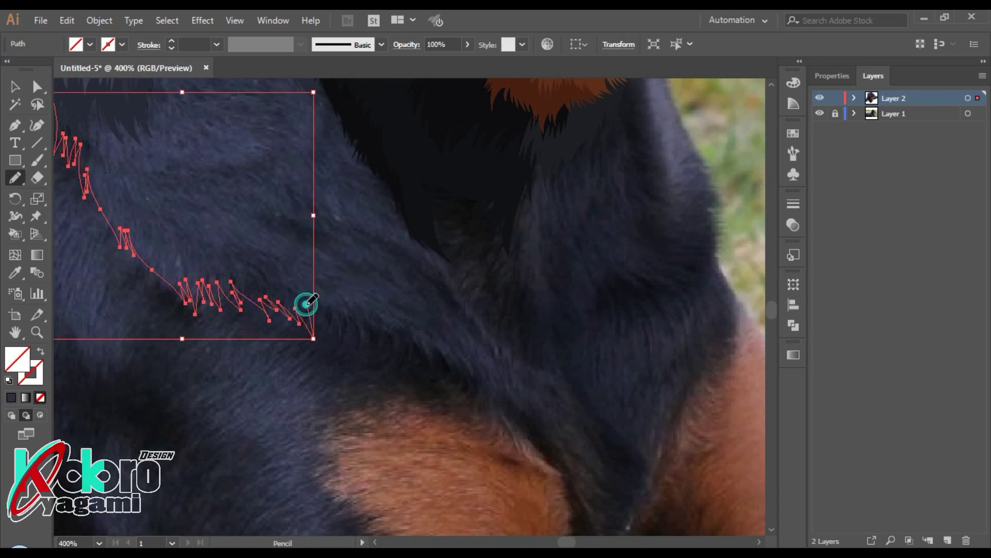
{"action": "left_click_drag", "start_coordinate": [306, 304], "coordinate": [357, 341]}
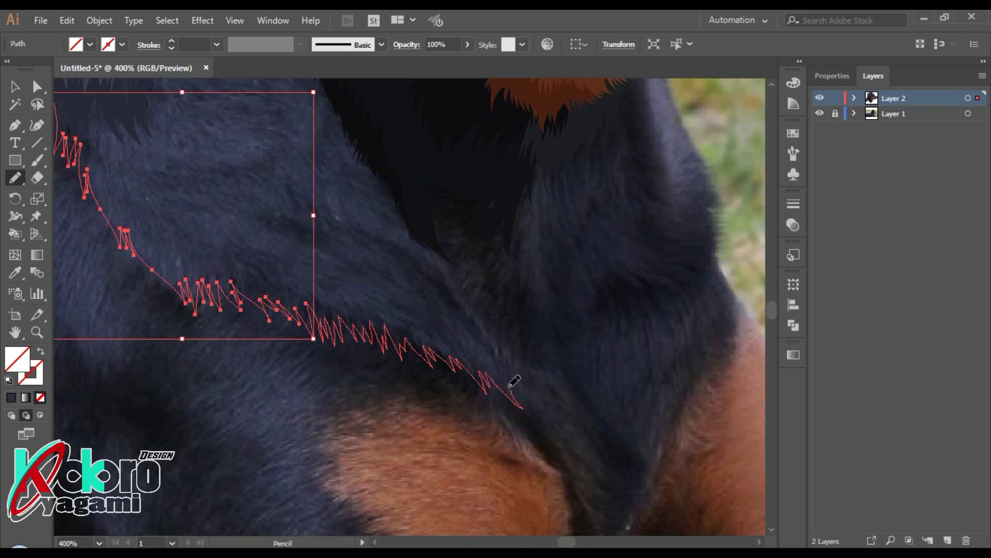
{"action": "left_click_drag", "start_coordinate": [514, 381], "coordinate": [509, 347]}
{"action": "left_click_drag", "start_coordinate": [468, 292], "coordinate": [387, 164]}
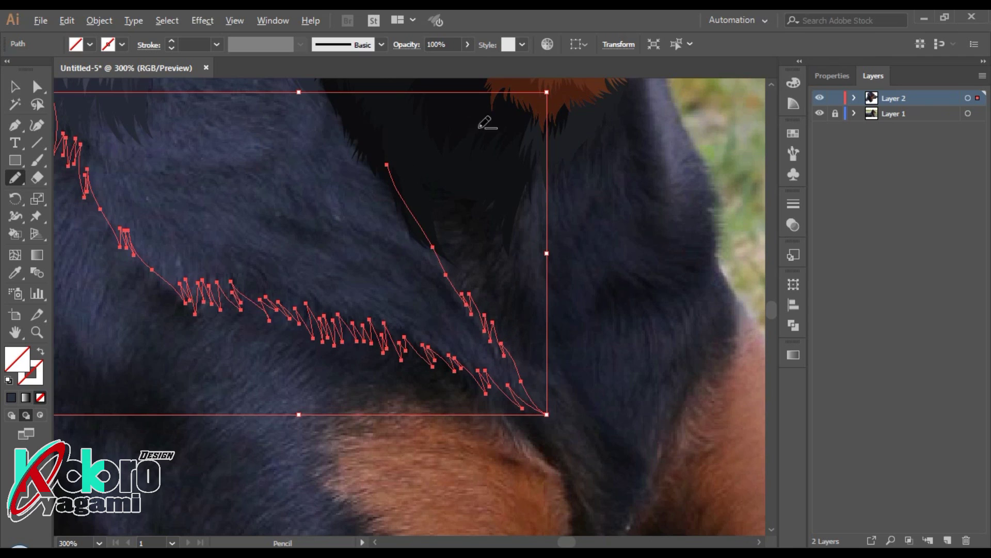
{"action": "scroll", "coordinate": [486, 124], "scroll_direction": "down", "scroll_amount": 1}
{"action": "scroll", "coordinate": [412, 181], "scroll_direction": "up", "scroll_amount": 3}
{"action": "left_click_drag", "start_coordinate": [235, 89], "coordinate": [158, 258]}
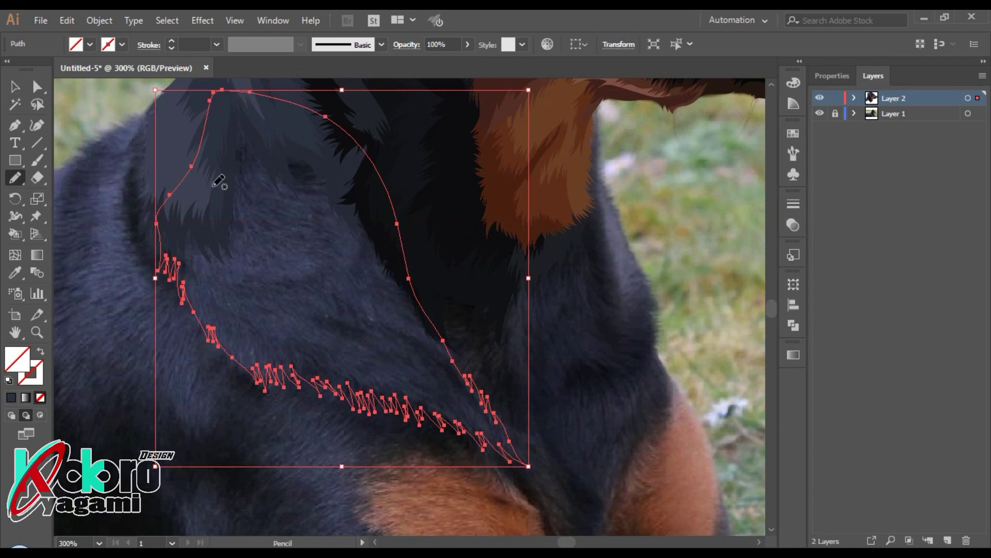
Step: Try a sampled navy fill on the outline, undo it, and begin a new neck fur strand
{"action": "key", "text": "i"}
{"action": "left_click", "coordinate": [367, 356]}
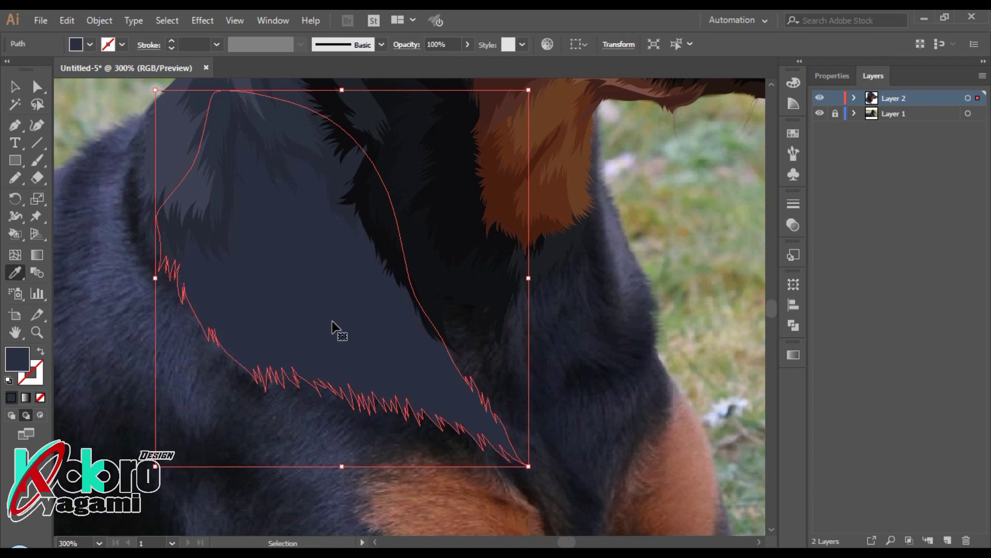
{"action": "key", "text": "ctrl+z"}
{"action": "key", "text": "ctrl+shift+a"}
{"action": "key", "text": "n"}
{"action": "mouse_move", "coordinate": [315, 403]}
{"action": "left_mouse_down"}
{"action": "mouse_move", "coordinate": [305, 363]}
{"action": "mouse_move", "coordinate": [339, 362]}
{"action": "left_mouse_up"}
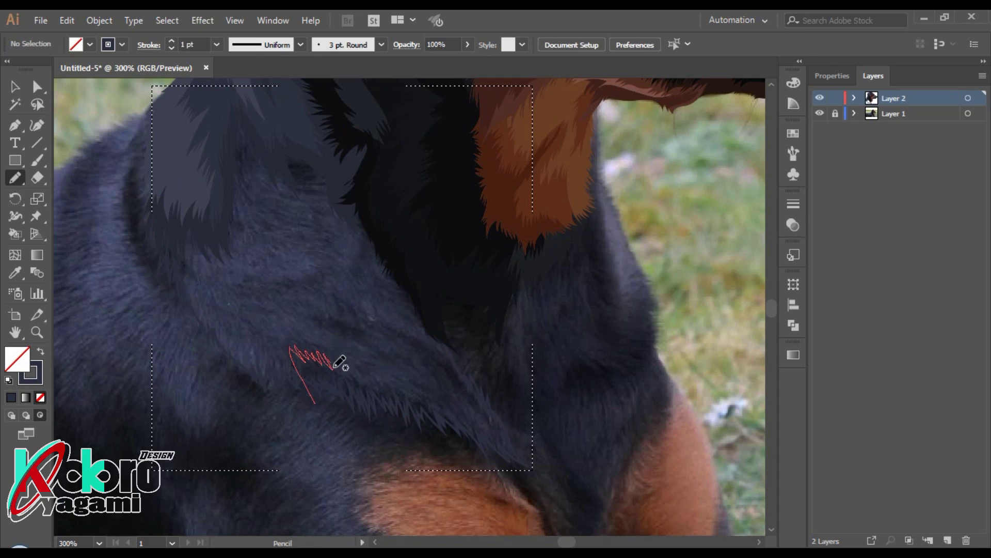
Step: Draw neck fur strands inside a loop from ear to chest, filled dark navy #252835
{"action": "mouse_move", "coordinate": [333, 295]}
{"action": "left_mouse_down"}
{"action": "mouse_move", "coordinate": [421, 310]}
{"action": "mouse_move", "coordinate": [384, 283]}
{"action": "left_mouse_up"}
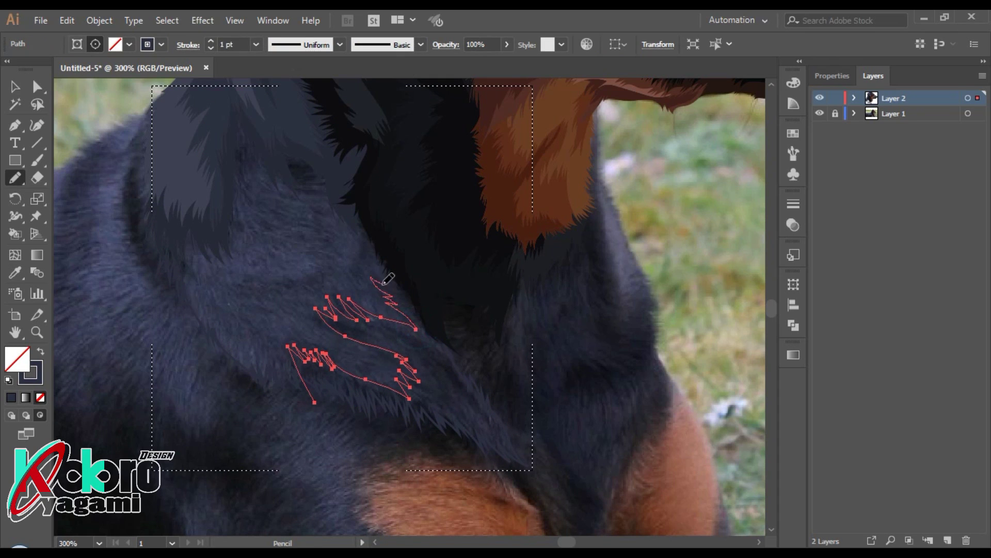
{"action": "left_click_drag", "start_coordinate": [302, 204], "coordinate": [268, 171]}
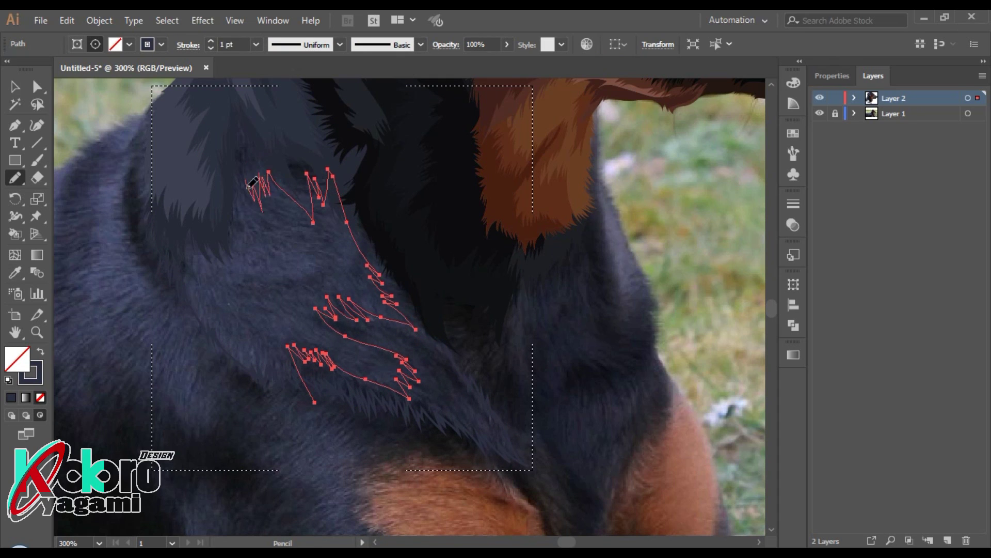
{"action": "mouse_move", "coordinate": [210, 90]}
{"action": "left_mouse_down"}
{"action": "mouse_move", "coordinate": [557, 475]}
{"action": "mouse_move", "coordinate": [348, 403]}
{"action": "left_mouse_up"}
{"action": "key", "text": "i"}
{"action": "left_click", "coordinate": [376, 325]}
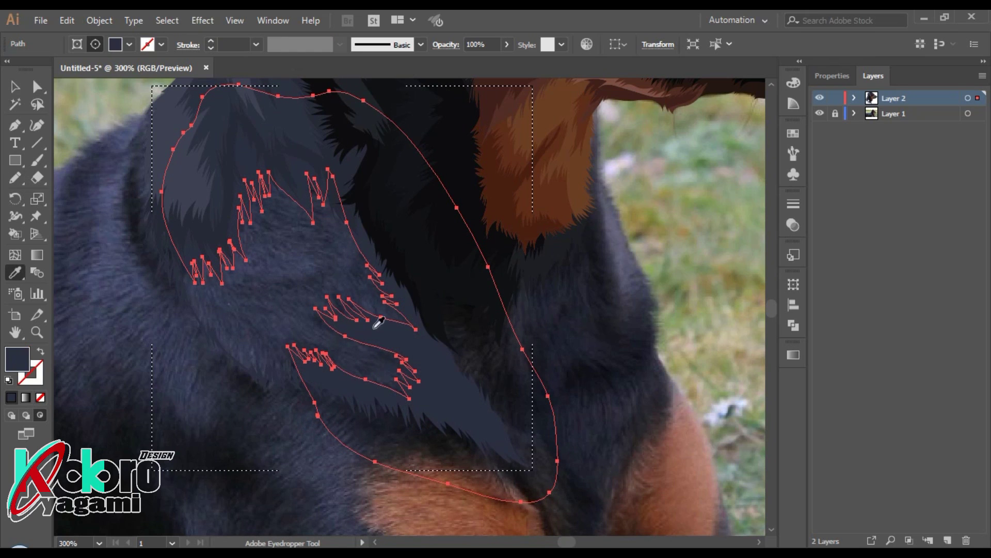
{"action": "double_click", "coordinate": [18, 358]}
{"action": "left_click", "coordinate": [358, 332]}
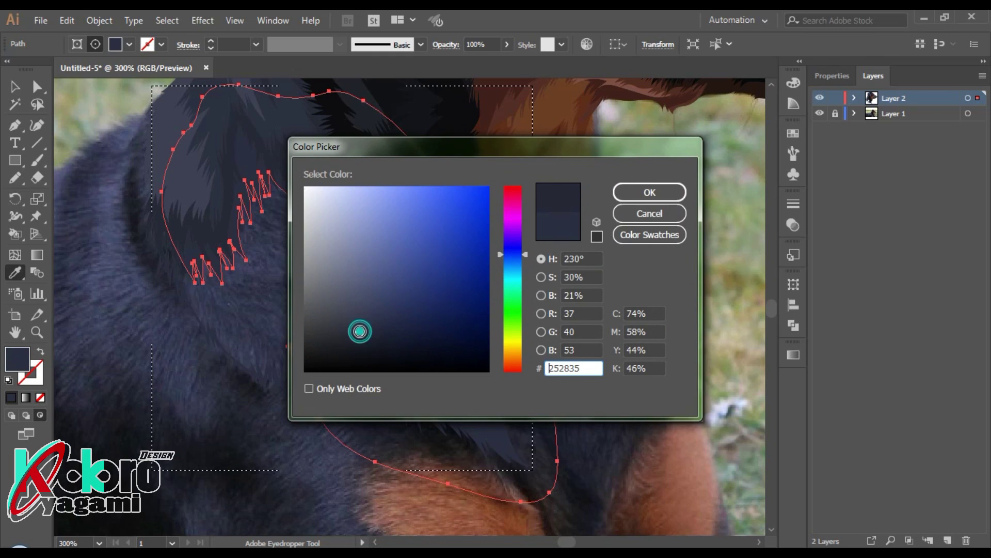
{"action": "left_click", "coordinate": [632, 193]}
Step: Pencil-draw more jagged neck strands in a large loop and pull its left-edge anchor down
{"action": "key", "text": "v"}
{"action": "left_click", "coordinate": [283, 302], "text": "ctrl"}
{"action": "scroll", "coordinate": [305, 287], "scroll_direction": "left", "scroll_amount": 3}
{"action": "key", "text": "n"}
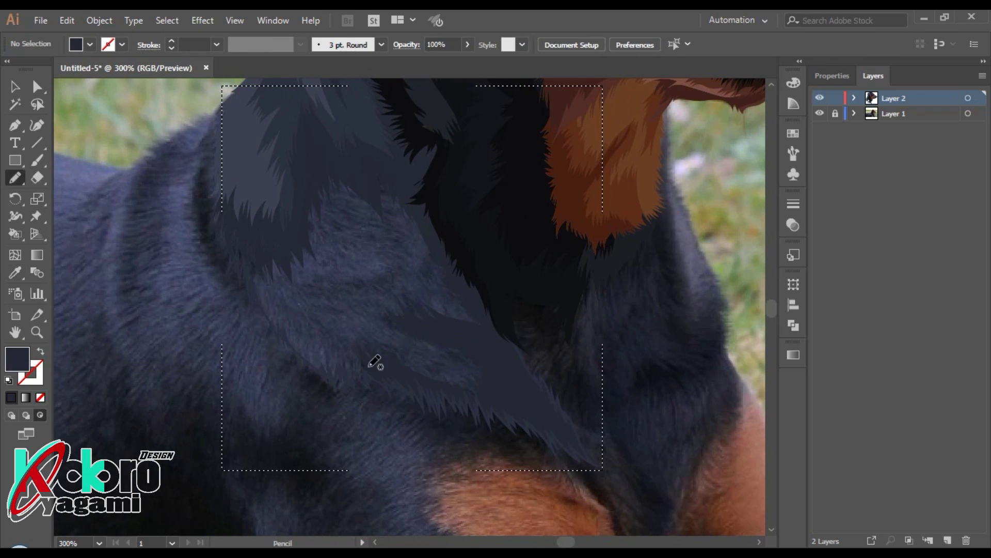
{"action": "left_click_drag", "start_coordinate": [360, 393], "coordinate": [312, 313]}
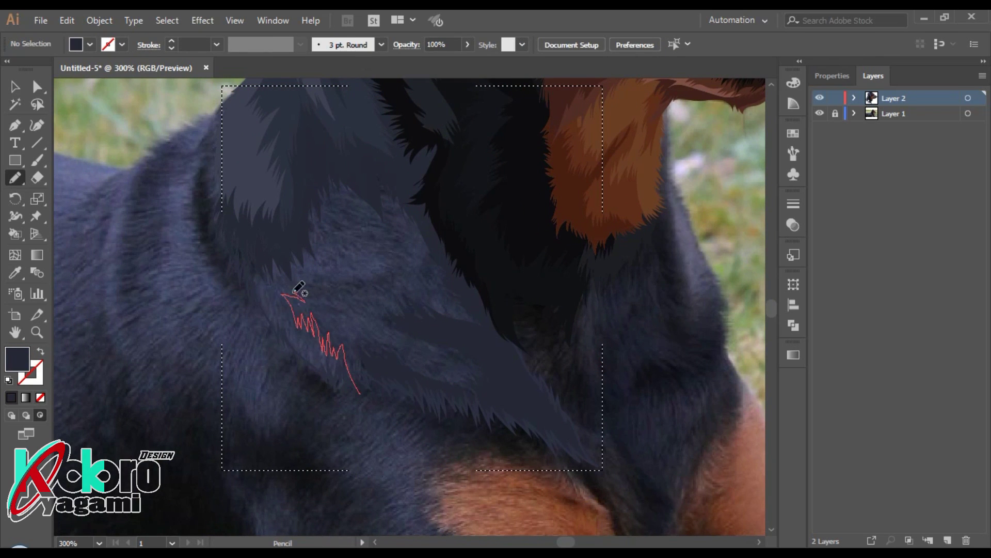
{"action": "left_click_drag", "start_coordinate": [357, 269], "coordinate": [332, 232]}
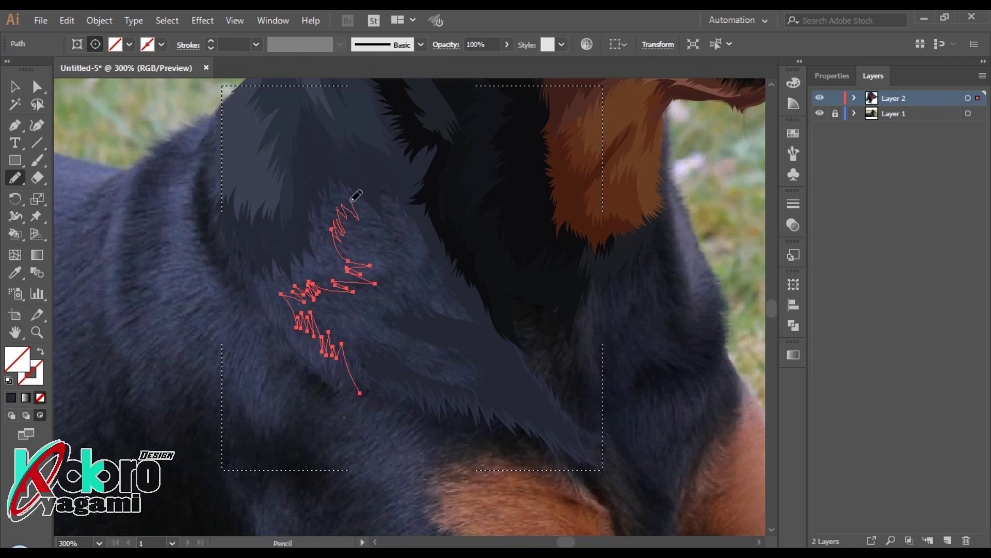
{"action": "left_click_drag", "start_coordinate": [426, 192], "coordinate": [224, 284]}
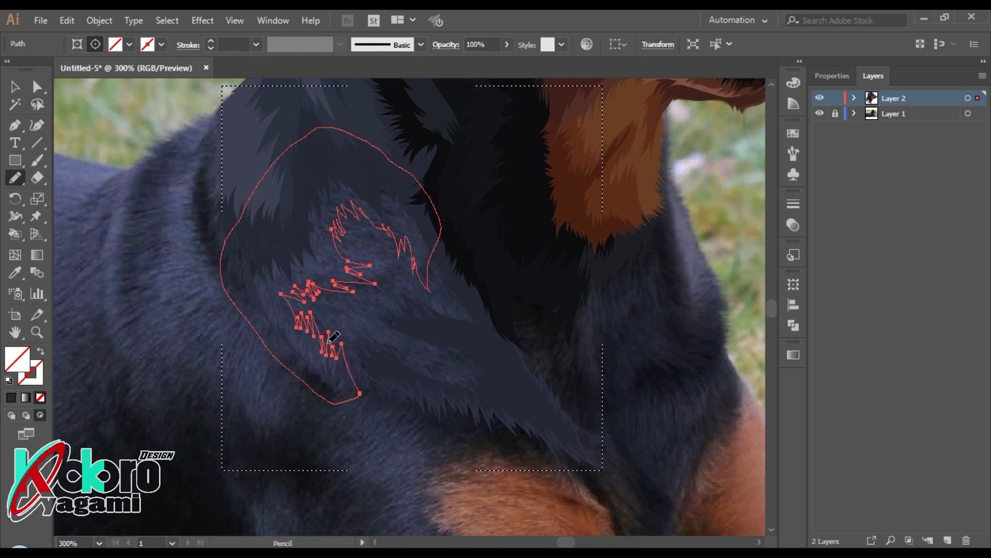
{"action": "key", "text": "a"}
{"action": "left_click", "coordinate": [238, 223]}
{"action": "left_click_drag", "start_coordinate": [228, 241], "coordinate": [231, 278]}
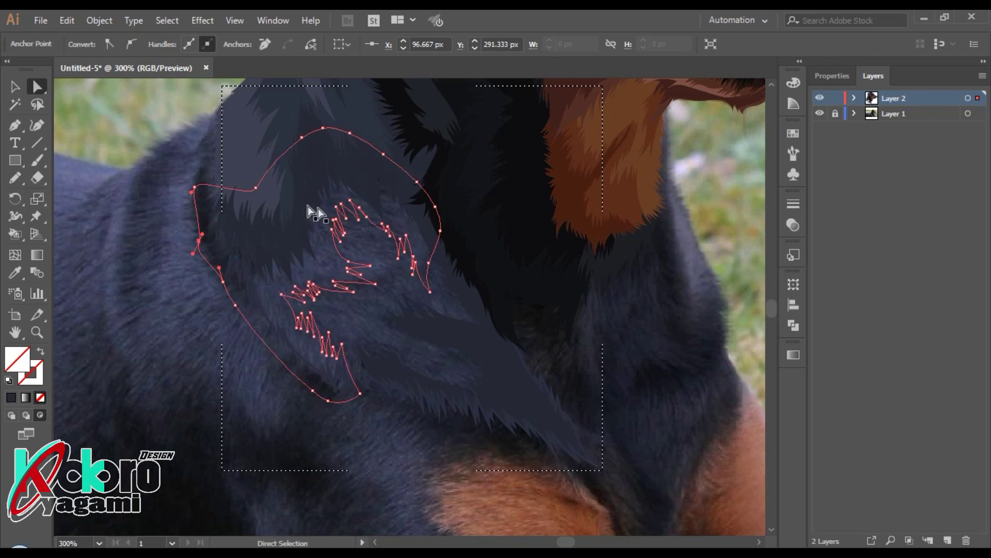
Step: Fill the new fur shape with navy #2B2E40 after sampling several photo fur colours
{"action": "key", "text": "i"}
{"action": "left_click", "coordinate": [285, 337]}
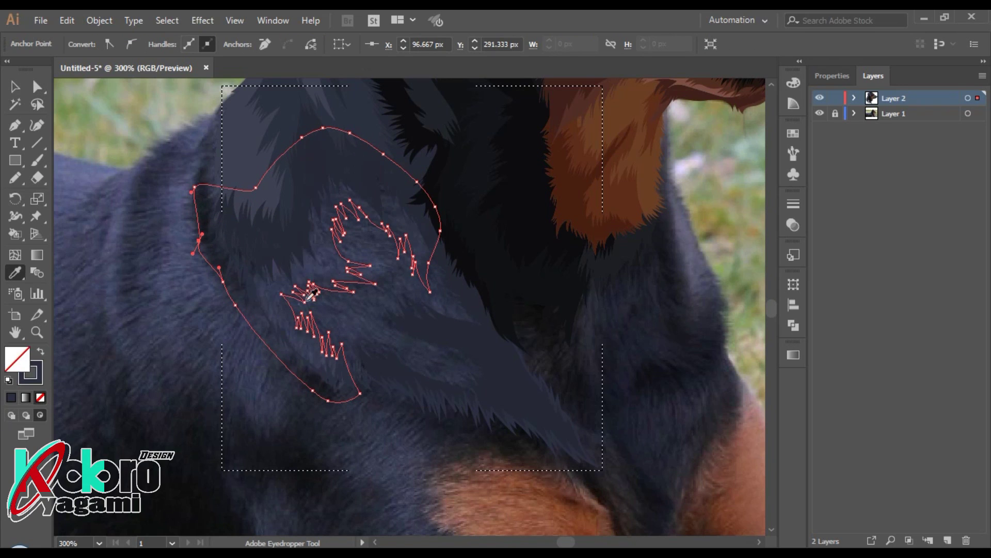
{"action": "left_click", "coordinate": [318, 268]}
{"action": "left_click", "coordinate": [278, 336]}
{"action": "double_click", "coordinate": [31, 372]}
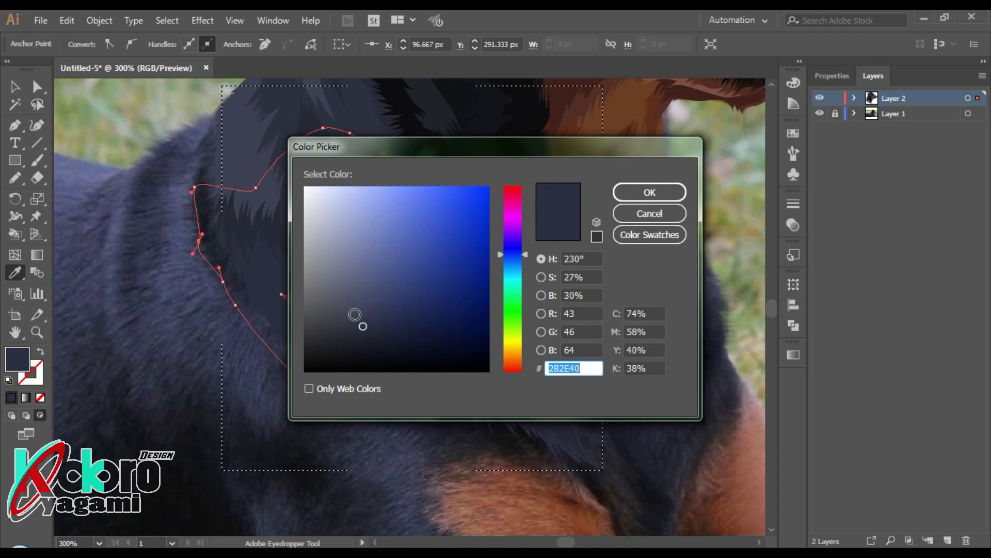
{"action": "left_click", "coordinate": [615, 199]}
{"action": "left_click", "coordinate": [365, 392], "text": "ctrl"}
{"action": "left_click", "coordinate": [388, 442], "text": "ctrl"}
{"action": "left_click", "coordinate": [341, 298], "text": "ctrl"}
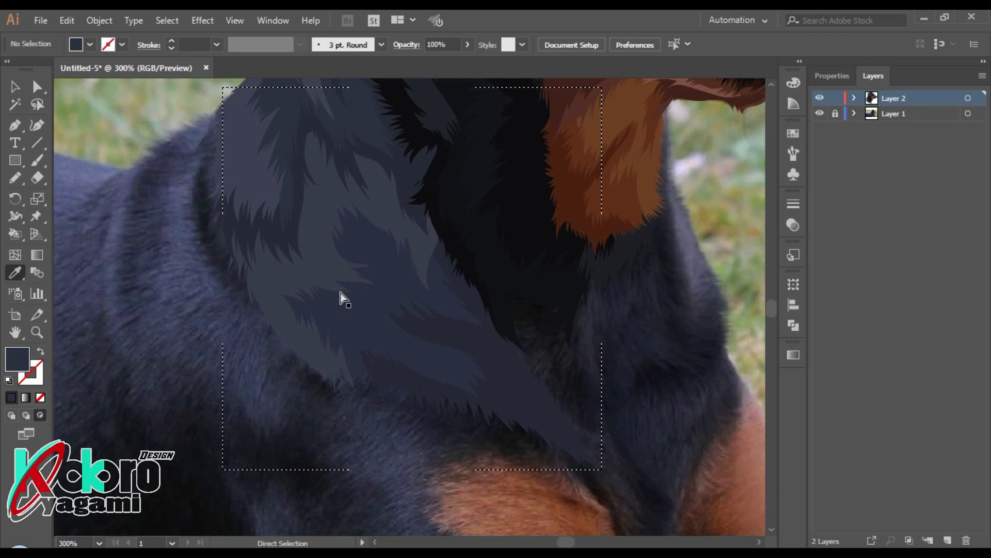
{"action": "double_click", "coordinate": [17, 359]}
Step: Trace a zigzag fur outline down the left neck, discarding a stray upper stroke
{"action": "key", "text": "Return"}
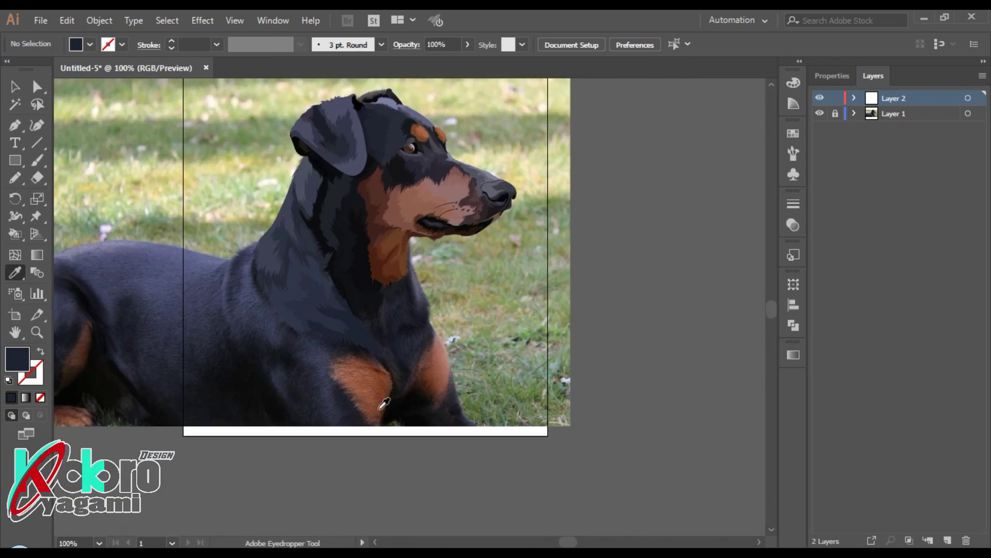
{"action": "scroll", "coordinate": [411, 350], "scroll_direction": "down", "scroll_amount": 1}
{"action": "scroll", "coordinate": [413, 331], "scroll_direction": "up", "scroll_amount": 1}
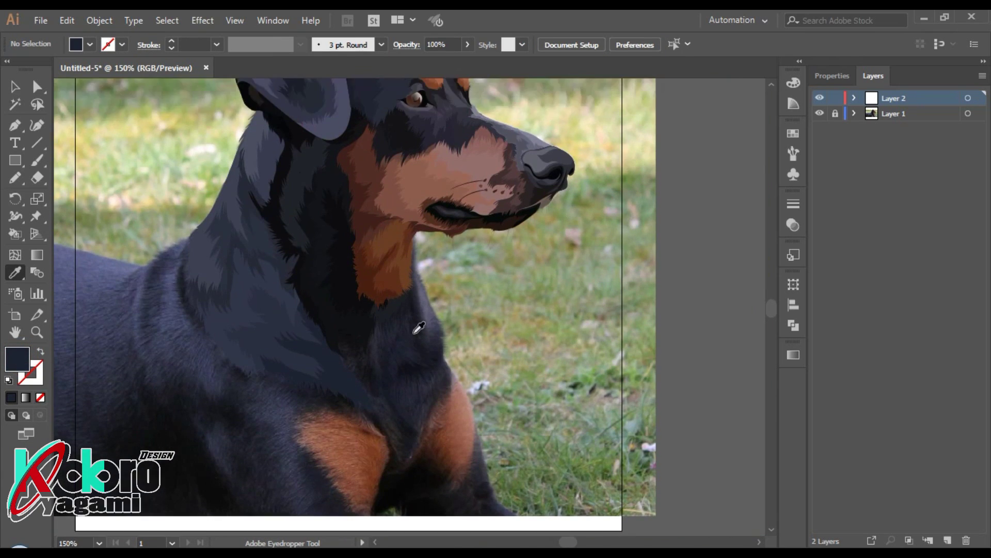
{"action": "scroll", "coordinate": [397, 336], "scroll_direction": "up", "scroll_amount": 3}
{"action": "key", "text": "n"}
{"action": "mouse_move", "coordinate": [274, 279]}
{"action": "left_mouse_down"}
{"action": "mouse_move", "coordinate": [382, 455]}
{"action": "mouse_move", "coordinate": [403, 438]}
{"action": "left_mouse_up"}
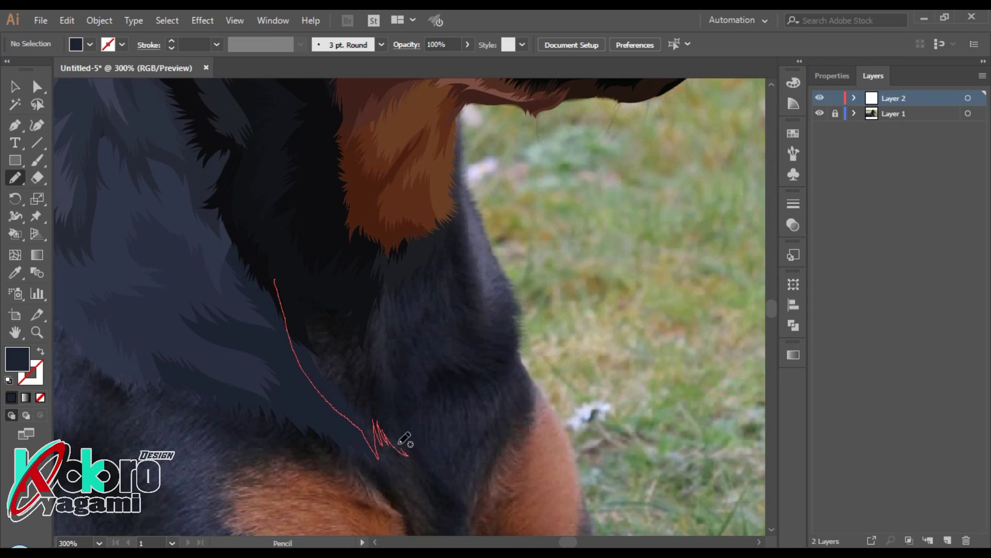
{"action": "left_click_drag", "start_coordinate": [400, 290], "coordinate": [448, 271]}
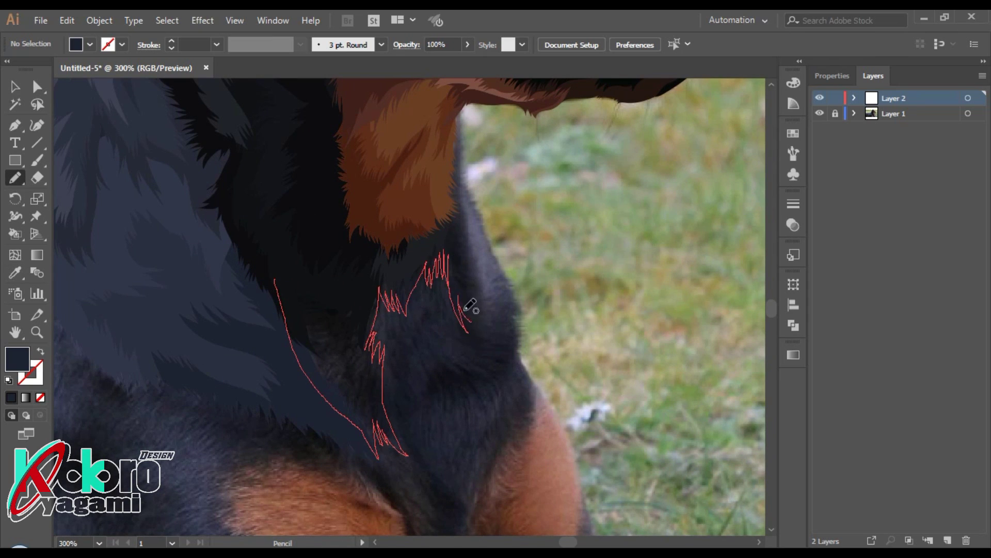
{"action": "mouse_move", "coordinate": [470, 305]}
{"action": "left_mouse_down"}
{"action": "mouse_move", "coordinate": [454, 233]}
{"action": "mouse_move", "coordinate": [464, 136]}
{"action": "left_mouse_up"}
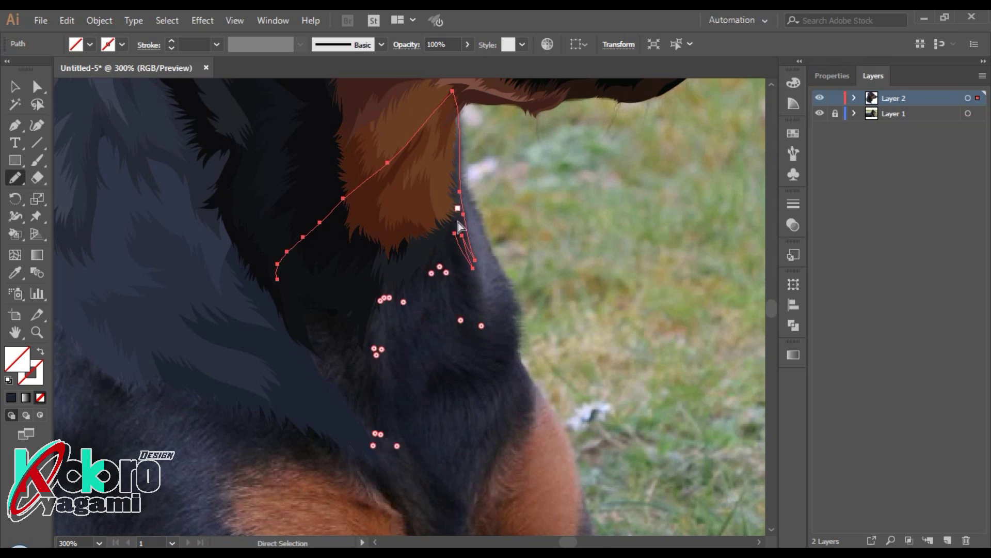
{"action": "key", "text": "ctrl+z"}
{"action": "left_click_drag", "start_coordinate": [416, 111], "coordinate": [273, 279]}
Step: Fill the left-neck shape with the sampled near-black colour and view the whole artboard
{"action": "key", "text": "i"}
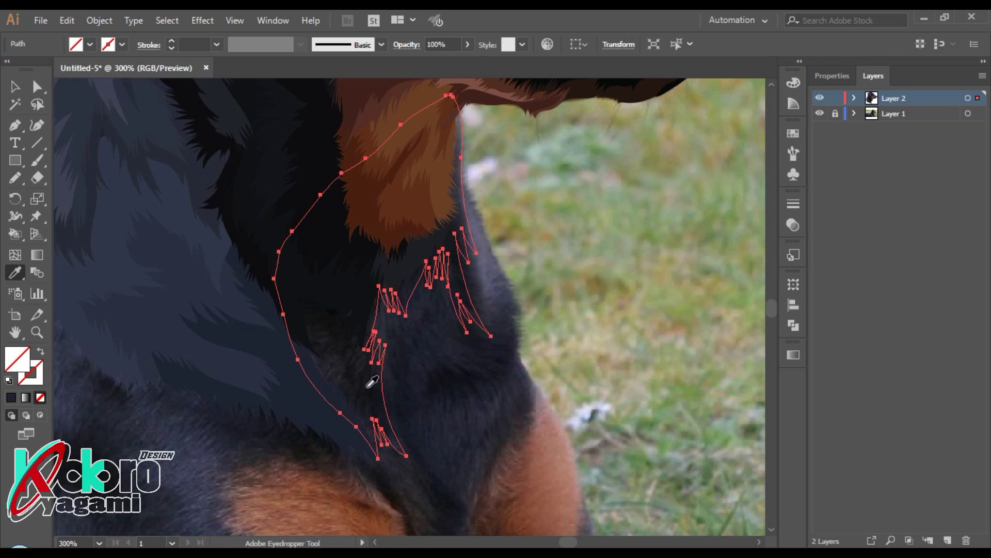
{"action": "left_click", "coordinate": [363, 381]}
{"action": "key", "text": "ctrl+shift+a"}
{"action": "key", "text": "ctrl+0"}
{"action": "scroll", "coordinate": [390, 294], "scroll_direction": "up", "scroll_amount": 3}
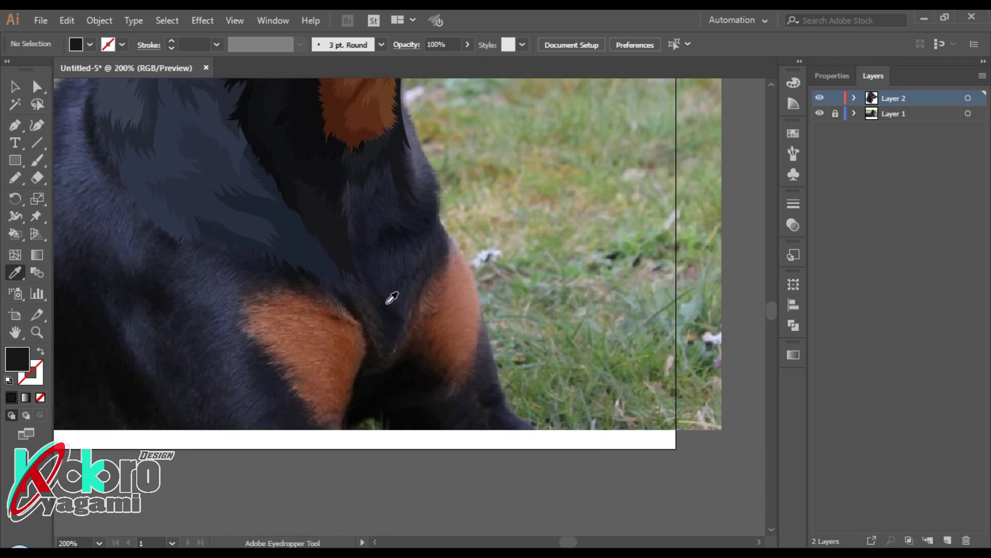
{"action": "scroll", "coordinate": [332, 317], "scroll_direction": "up", "scroll_amount": 1}
{"action": "scroll", "coordinate": [324, 312], "scroll_direction": "down", "scroll_amount": 1}
{"action": "scroll", "coordinate": [324, 311], "scroll_direction": "up", "scroll_amount": 1}
Step: Pencil-draw a fur outline along the lower chest and up the right neck edge
{"action": "key", "text": "n"}
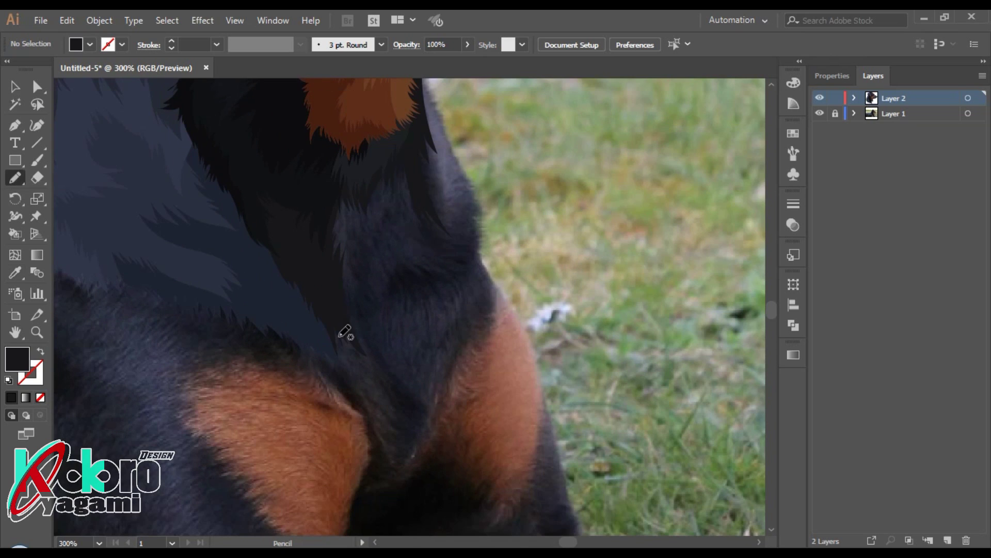
{"action": "left_click", "coordinate": [819, 113]}
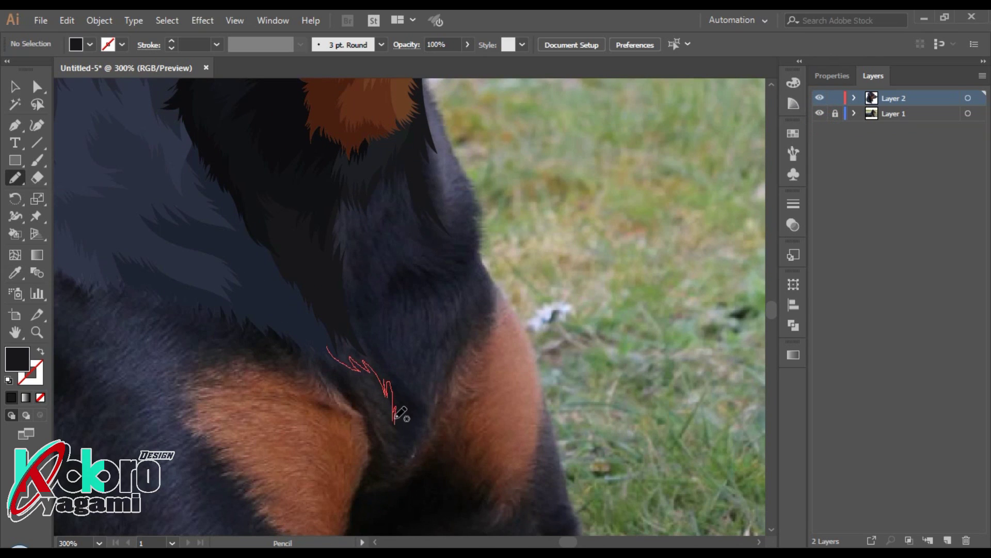
{"action": "left_click_drag", "start_coordinate": [395, 421], "coordinate": [453, 370]}
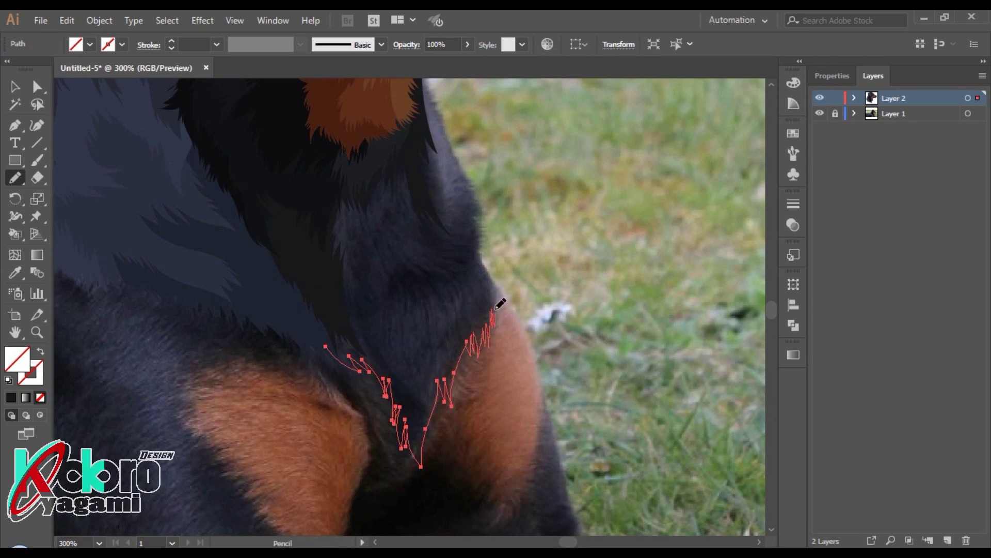
{"action": "left_click_drag", "start_coordinate": [495, 308], "coordinate": [475, 250]}
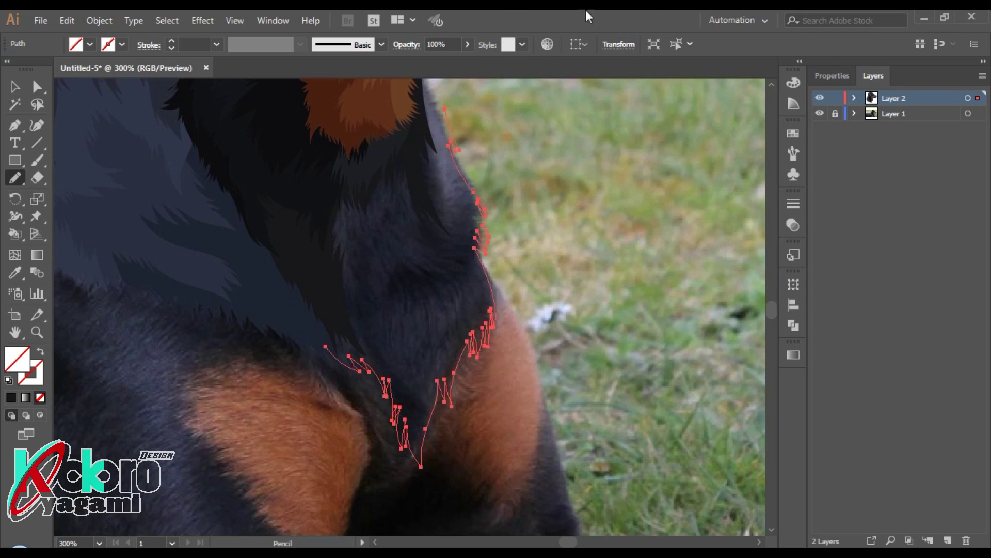
{"action": "scroll", "coordinate": [531, 210], "scroll_direction": "up", "scroll_amount": 3}
{"action": "key", "text": "a"}
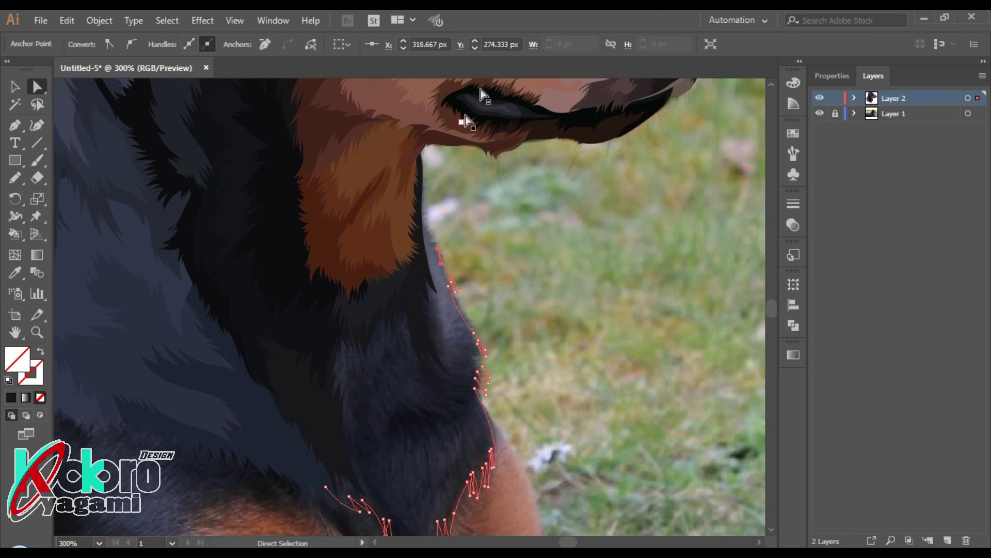
{"action": "key", "text": "n"}
{"action": "left_click_drag", "start_coordinate": [439, 231], "coordinate": [327, 483]}
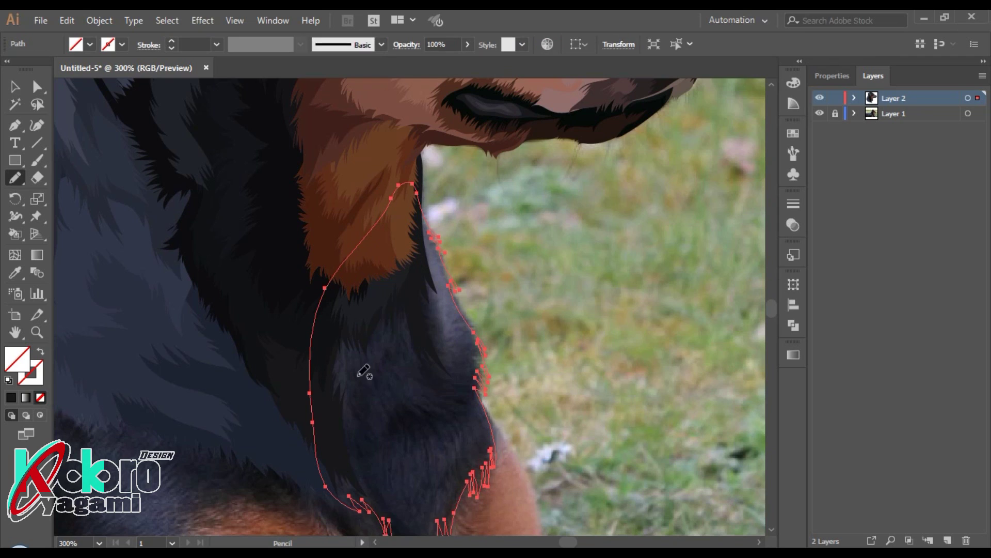
{"action": "scroll", "coordinate": [365, 372], "scroll_direction": "down", "scroll_amount": 2}
Step: Fill the right-neck shape with sampled dark navy and swap its fill and stroke
{"action": "key", "text": "i"}
{"action": "left_click", "coordinate": [411, 417]}
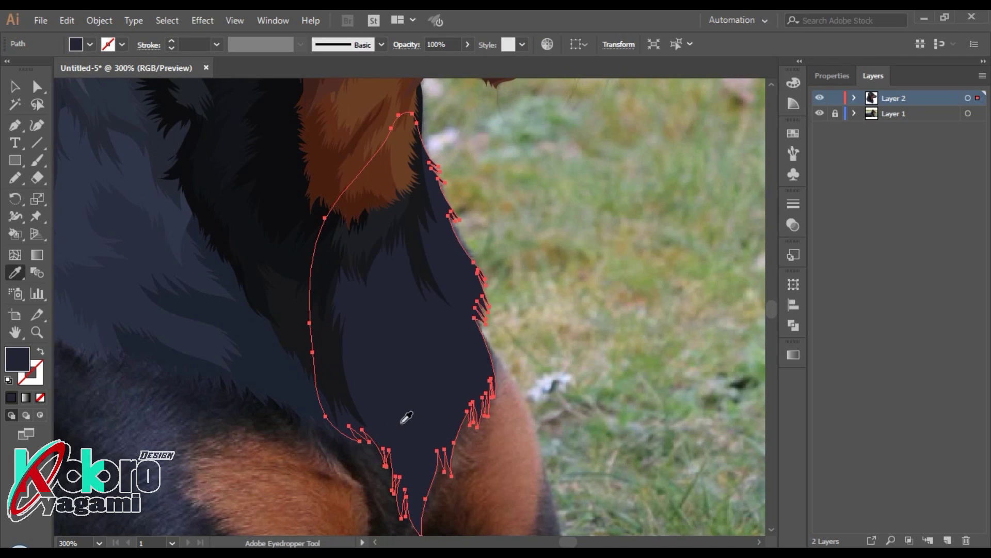
{"action": "key", "text": "shift+x"}
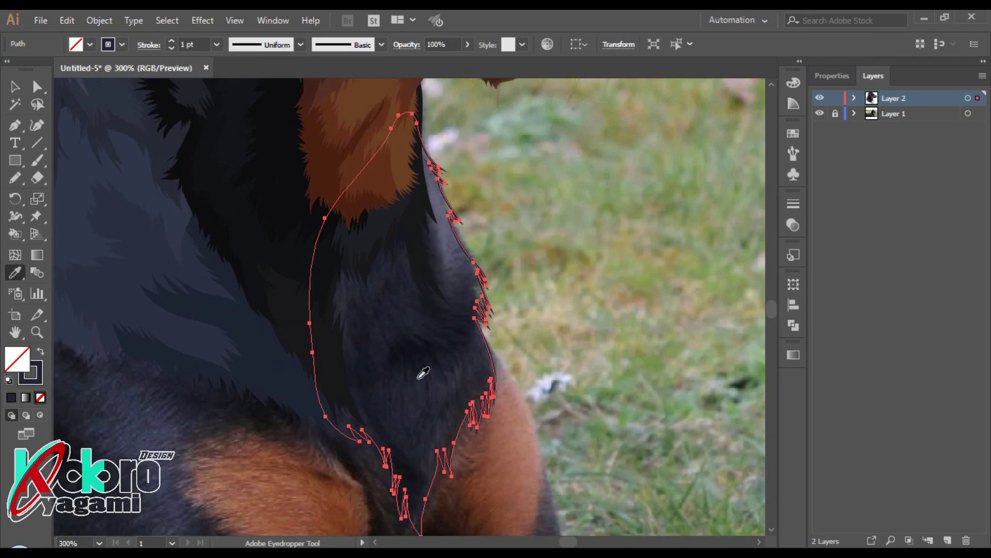
{"action": "left_click", "coordinate": [537, 265], "text": "ctrl"}
{"action": "scroll", "coordinate": [540, 262], "scroll_direction": "up", "scroll_amount": 1}
Step: Draw another neck fur shape and give it a near-black #1C1D2B fill
{"action": "key", "text": "n"}
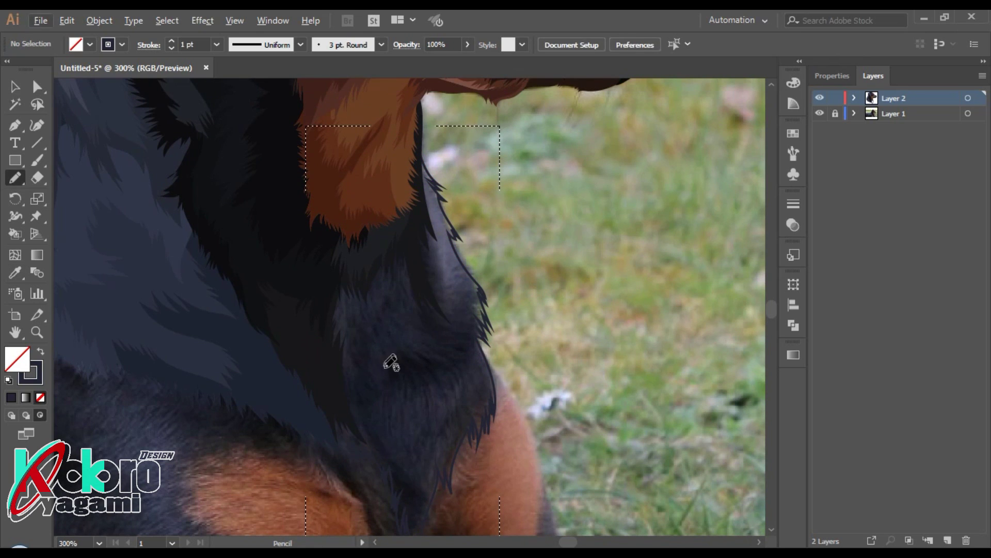
{"action": "left_click_drag", "start_coordinate": [383, 362], "coordinate": [382, 359]}
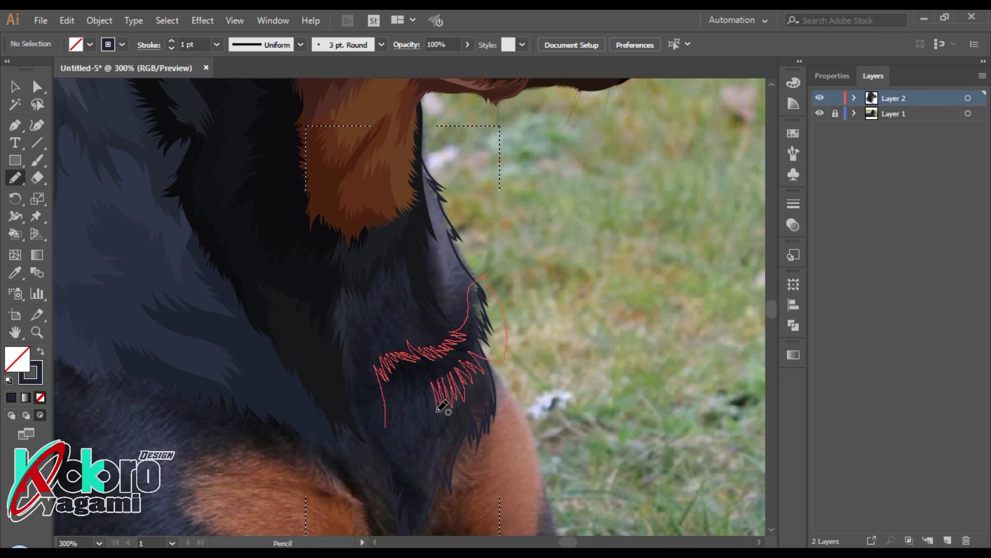
{"action": "left_click_drag", "start_coordinate": [397, 411], "coordinate": [387, 419]}
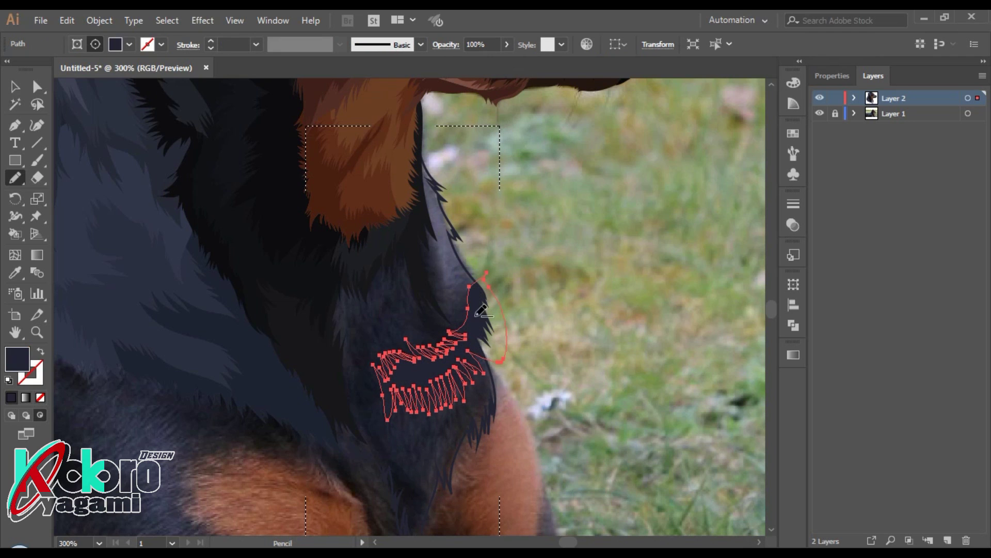
{"action": "double_click", "coordinate": [23, 361]}
{"action": "left_click", "coordinate": [372, 338]}
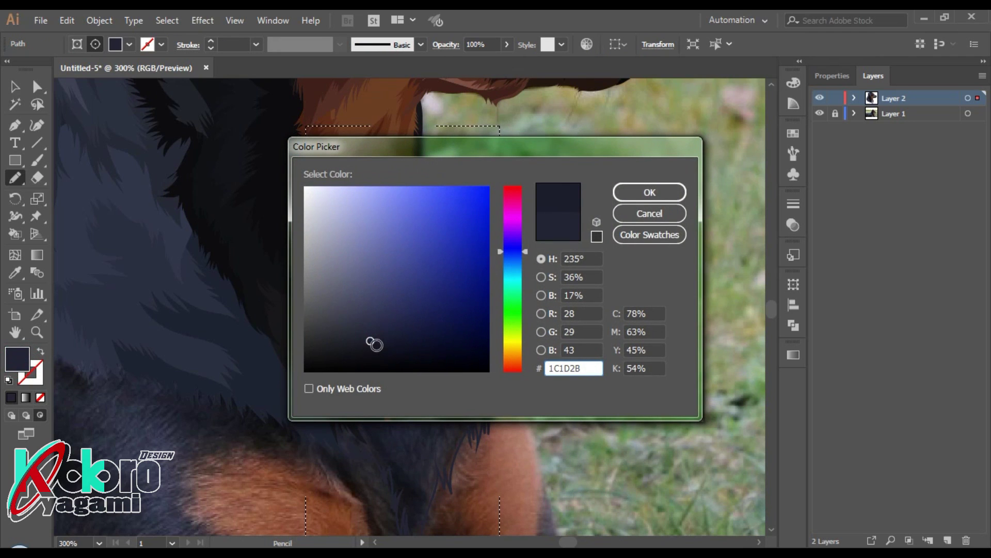
{"action": "left_click", "coordinate": [379, 344]}
{"action": "left_click", "coordinate": [646, 192]}
{"action": "left_click", "coordinate": [529, 295], "text": "ctrl"}
{"action": "scroll", "coordinate": [529, 294], "scroll_direction": "up", "scroll_amount": 1}
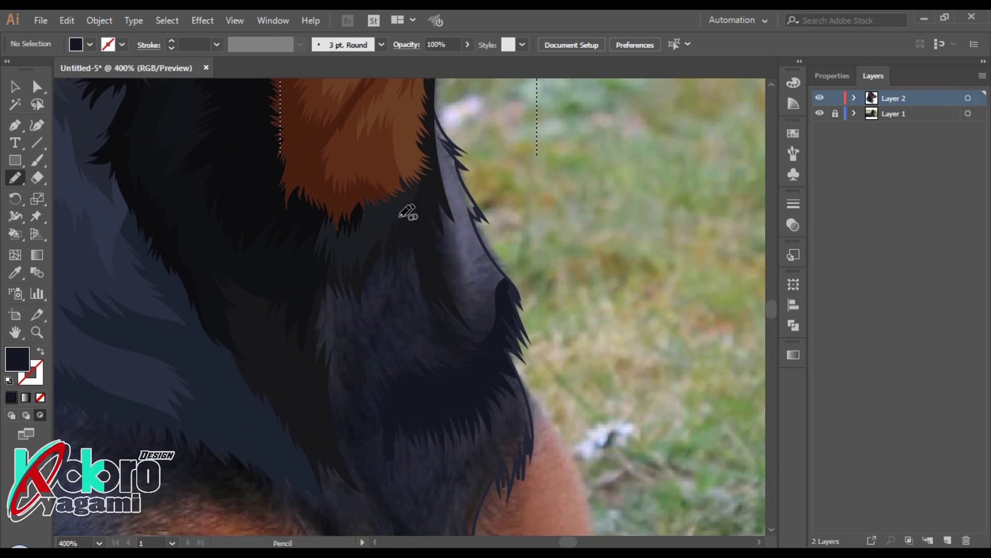
Step: Draw fur strands below the tan throat patch and adjust their fill colour
{"action": "left_click_drag", "start_coordinate": [367, 258], "coordinate": [459, 244]}
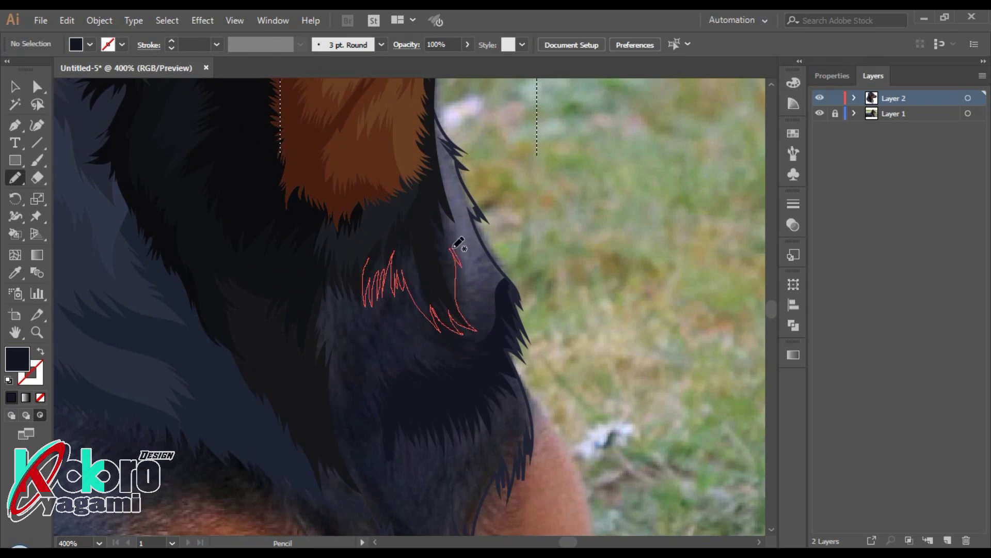
{"action": "left_click_drag", "start_coordinate": [403, 166], "coordinate": [404, 165]}
{"action": "key", "text": "i"}
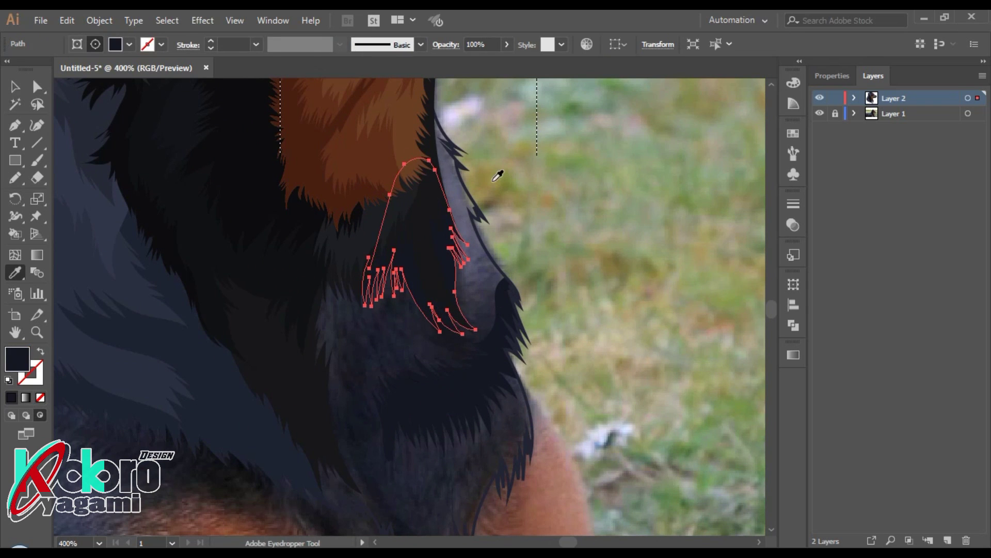
{"action": "double_click", "coordinate": [11, 366]}
{"action": "key", "text": "Return"}
{"action": "key", "text": "ctrl+shift+a"}
{"action": "scroll", "coordinate": [637, 210], "scroll_direction": "left", "scroll_amount": 2}
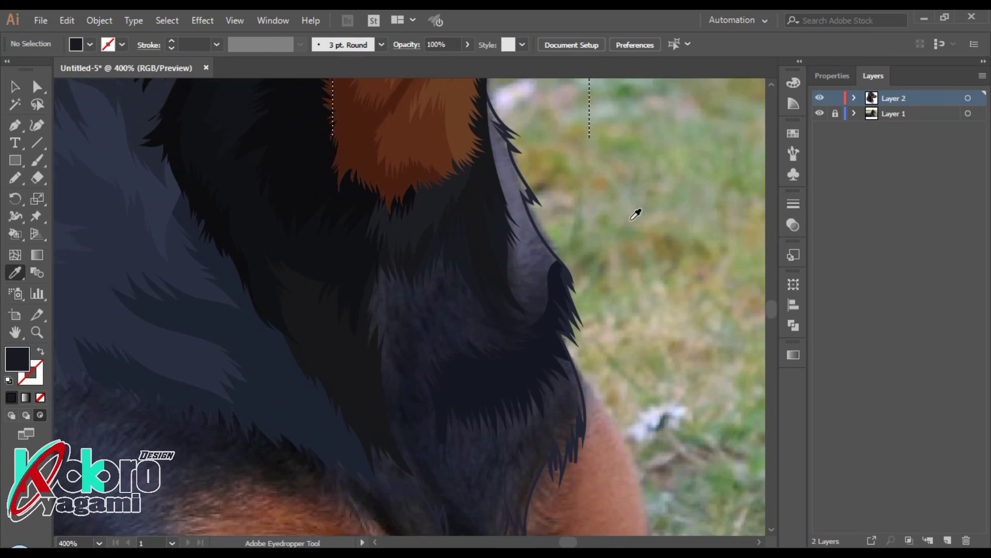
{"action": "scroll", "coordinate": [635, 217], "scroll_direction": "down", "scroll_amount": 2}
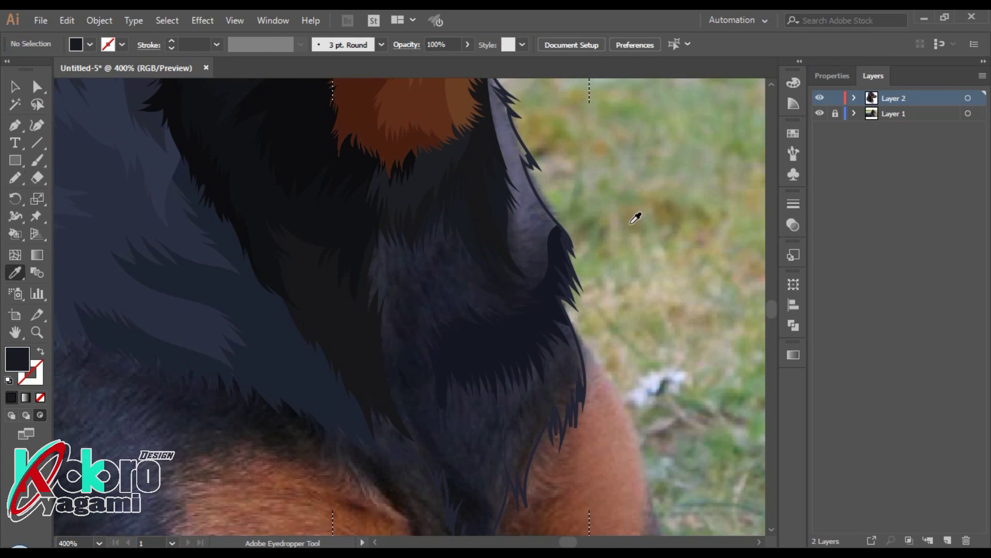
Step: Draw a closed freehand fur outline down the dog's right neck toward the chest
{"action": "key", "text": "n"}
{"action": "left_click_drag", "start_coordinate": [372, 343], "coordinate": [485, 239]}
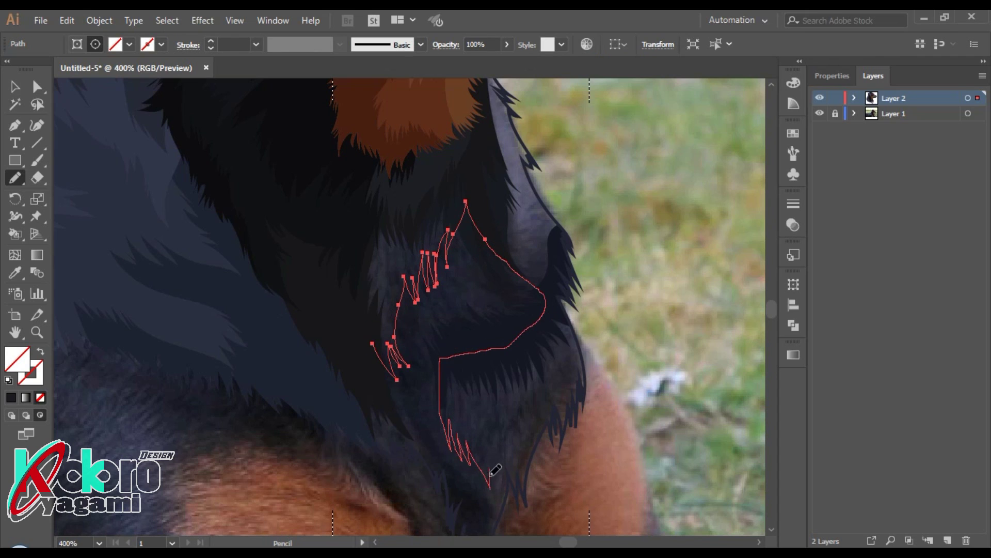
{"action": "left_click_drag", "start_coordinate": [540, 429], "coordinate": [585, 387]}
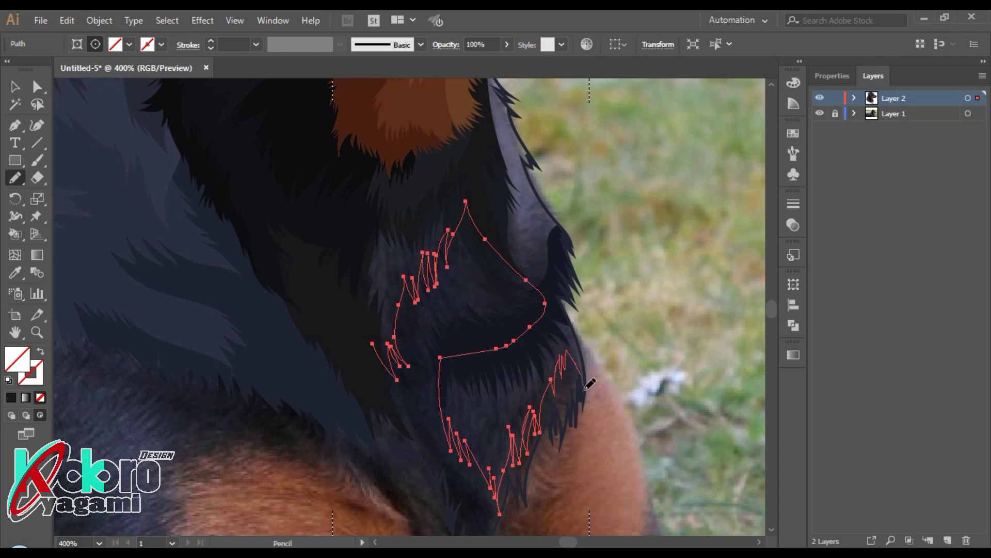
{"action": "scroll", "coordinate": [603, 119], "scroll_direction": "up", "scroll_amount": 3}
{"action": "mouse_move", "coordinate": [548, 242]}
{"action": "left_mouse_down"}
{"action": "mouse_move", "coordinate": [408, 227]}
{"action": "mouse_move", "coordinate": [372, 447]}
{"action": "left_mouse_up"}
{"action": "scroll", "coordinate": [508, 392], "scroll_direction": "down", "scroll_amount": 2}
{"action": "scroll", "coordinate": [573, 417], "scroll_direction": "down", "scroll_amount": 2}
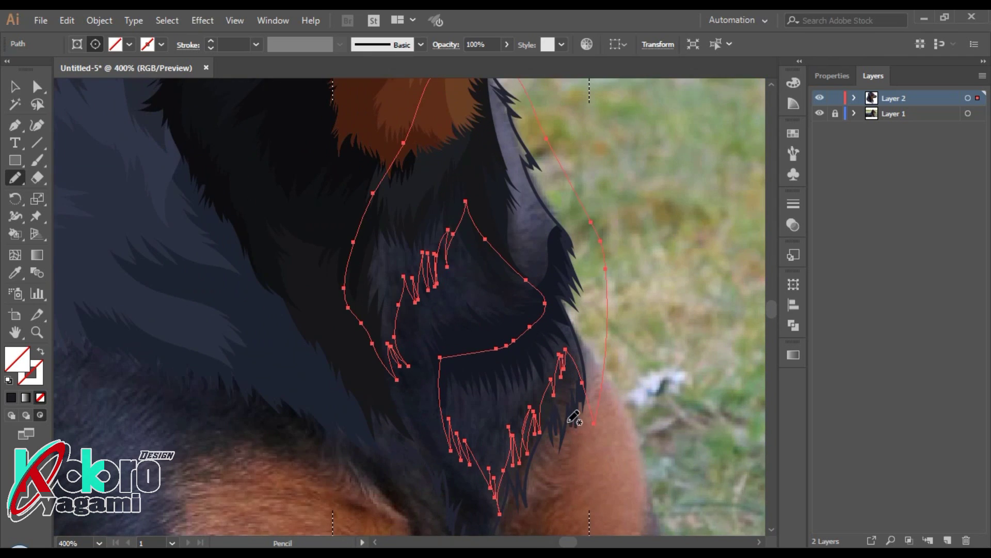
{"action": "scroll", "coordinate": [465, 413], "scroll_direction": "up", "scroll_amount": 2}
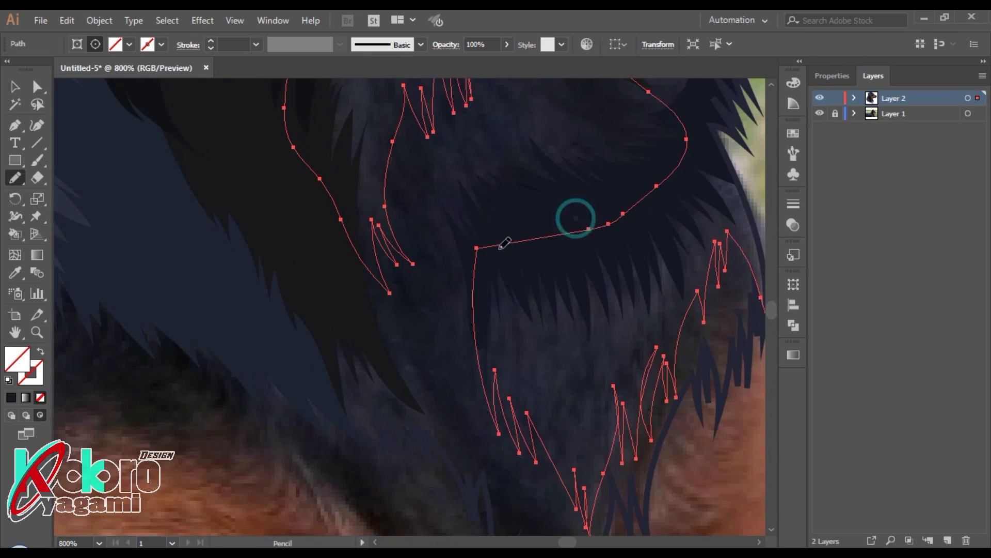
{"action": "scroll", "coordinate": [444, 256], "scroll_direction": "up", "scroll_amount": 1}
Step: Fill the neck fur shape with sampled dark fur, then pick a new dark fill colour
{"action": "key", "text": "i"}
{"action": "left_click", "coordinate": [476, 310]}
{"action": "scroll", "coordinate": [230, 310], "scroll_direction": "down", "scroll_amount": 2}
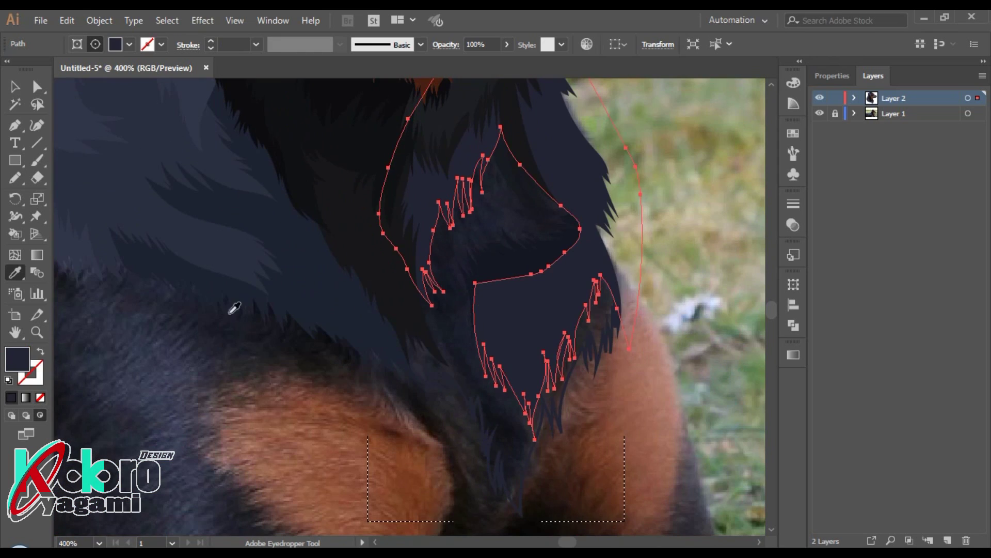
{"action": "double_click", "coordinate": [17, 359]}
{"action": "left_click", "coordinate": [348, 326]}
{"action": "left_click", "coordinate": [671, 192]}
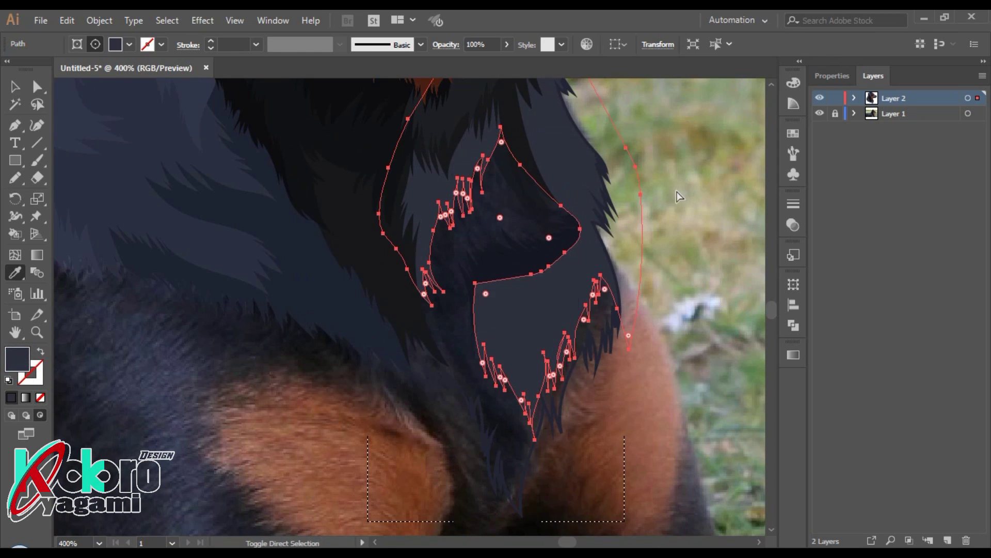
{"action": "scroll", "coordinate": [739, 184], "scroll_direction": "right", "scroll_amount": 1}
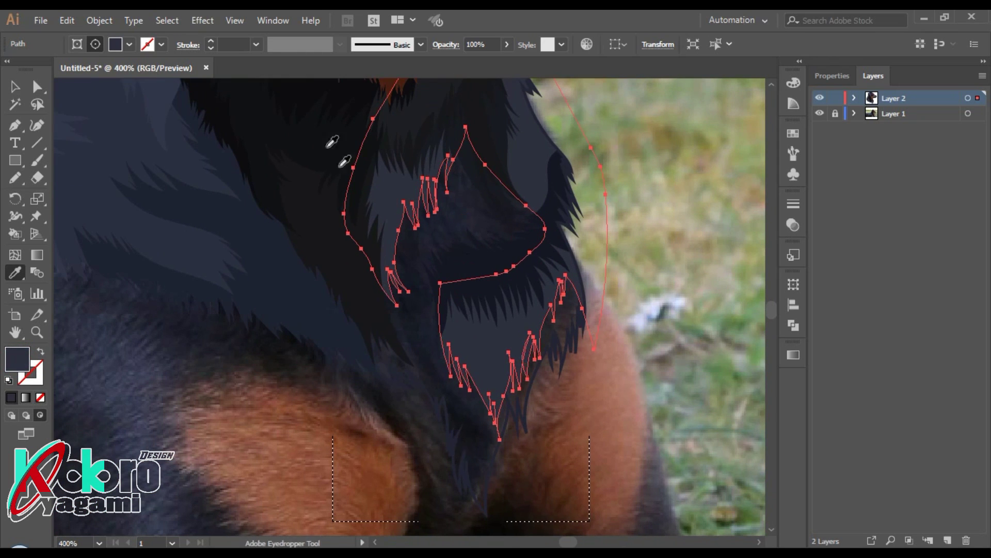
Step: Draw a fur shape down the chest centre and fill it with sampled dark colour
{"action": "key", "text": "n"}
{"action": "mouse_move", "coordinate": [429, 396]}
{"action": "left_mouse_down"}
{"action": "mouse_move", "coordinate": [412, 326]}
{"action": "mouse_move", "coordinate": [465, 390]}
{"action": "mouse_move", "coordinate": [487, 522]}
{"action": "left_mouse_up"}
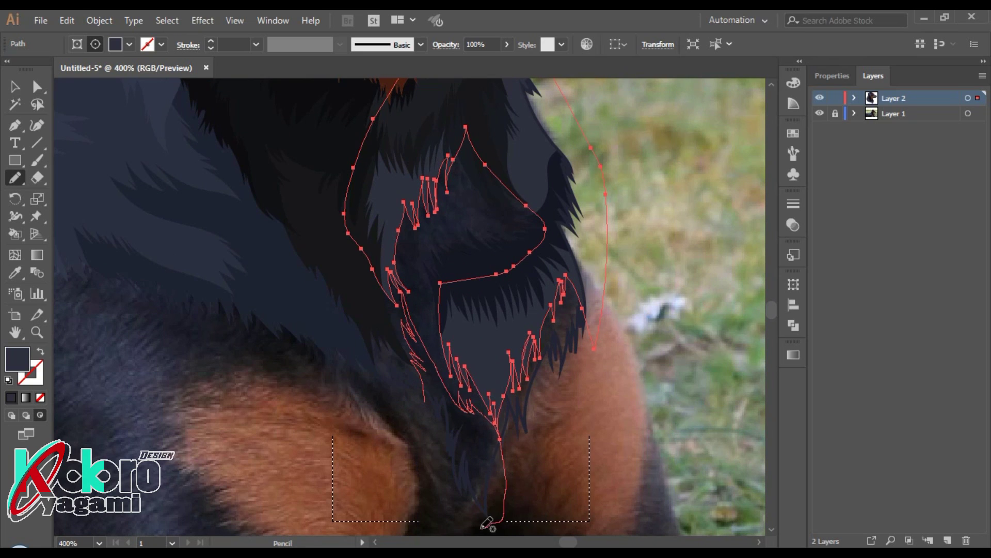
{"action": "key", "text": "i"}
{"action": "left_click", "coordinate": [491, 265]}
Step: Inspect the chest fur shape's anchor points, zoomed out, then deselect it
{"action": "key", "text": "a"}
{"action": "left_click", "coordinate": [625, 332]}
{"action": "left_click", "coordinate": [568, 349], "text": "ctrl"}
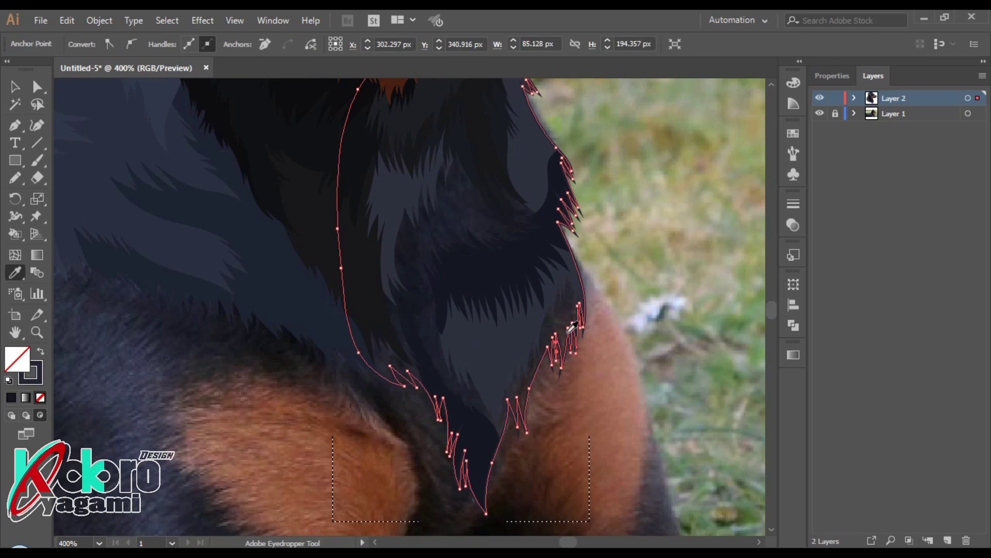
{"action": "left_click", "coordinate": [622, 261], "text": "ctrl"}
{"action": "key", "text": "ctrl+minus"}
{"action": "left_click", "coordinate": [581, 315], "text": "ctrl"}
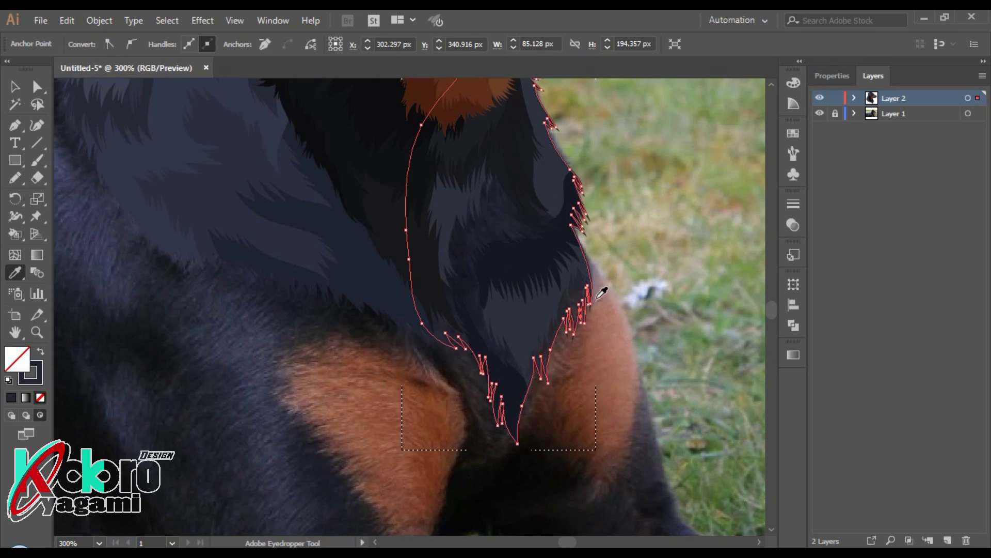
{"action": "left_click", "coordinate": [615, 266], "text": "ctrl"}
Step: Add a dark fur shape along the neck edge below the ear, colour-adjusted, then view the whole artboard
{"action": "key", "text": "ctrl+plus"}
{"action": "key", "text": "n"}
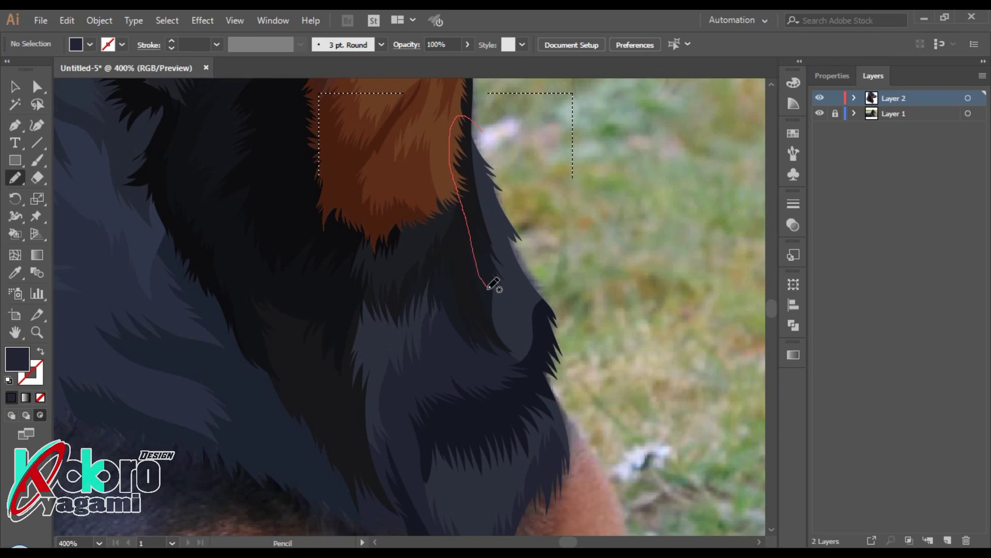
{"action": "left_click_drag", "start_coordinate": [582, 266], "coordinate": [582, 280]}
{"action": "key", "text": "i"}
{"action": "left_click", "coordinate": [505, 243]}
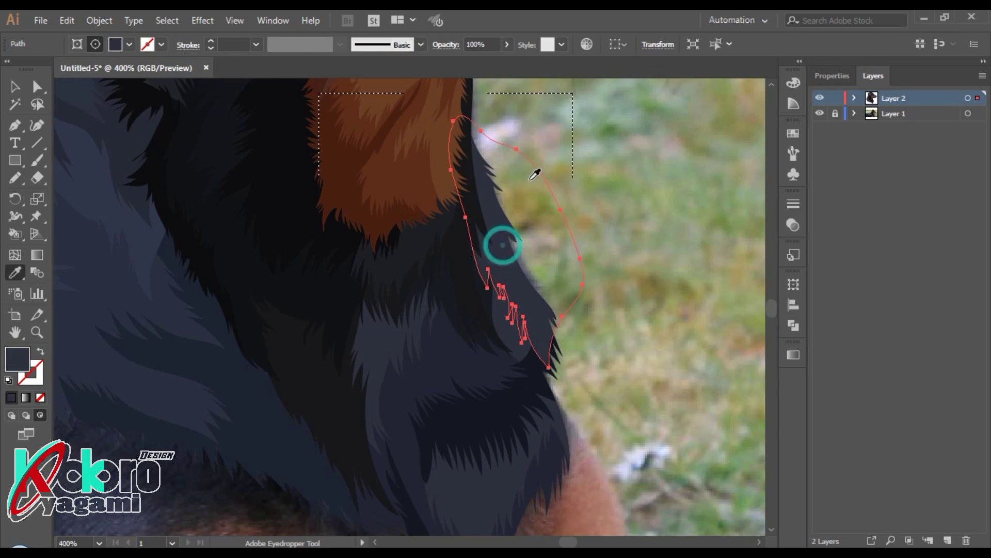
{"action": "double_click", "coordinate": [17, 358]}
{"action": "left_click", "coordinate": [619, 192]}
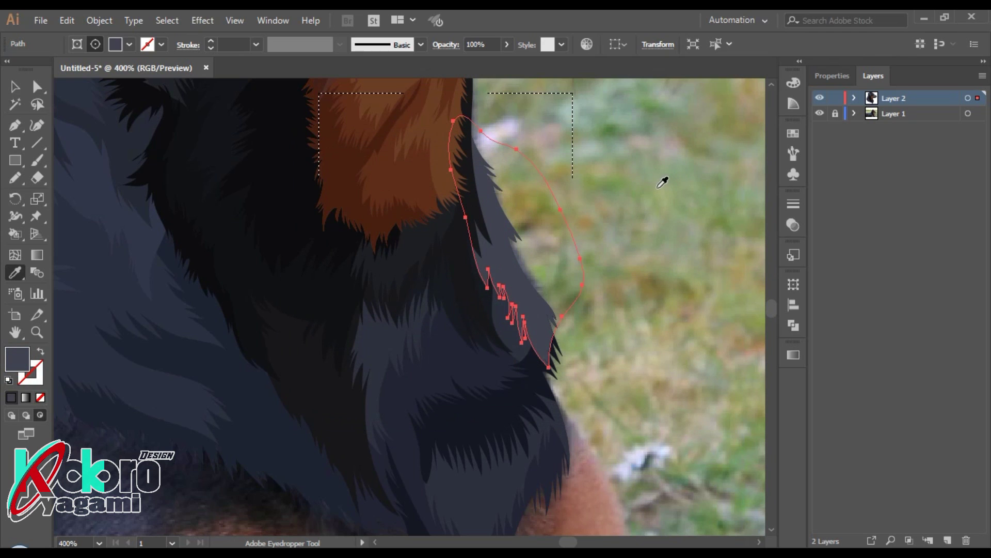
{"action": "key", "text": "a"}
{"action": "key", "text": "ctrl+shift+a"}
{"action": "key", "text": "i"}
{"action": "key", "text": "ctrl+1"}
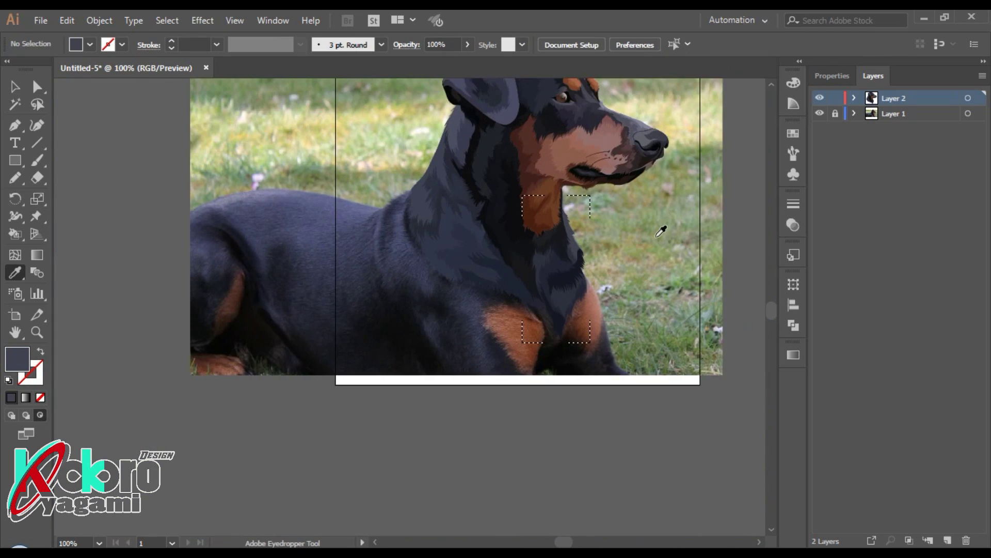
Step: Hide Layer 1's reference photo, comparing once, so the dog sits on white
{"action": "left_click", "coordinate": [820, 113]}
{"action": "scroll", "coordinate": [669, 163], "scroll_direction": "up", "scroll_amount": 2}
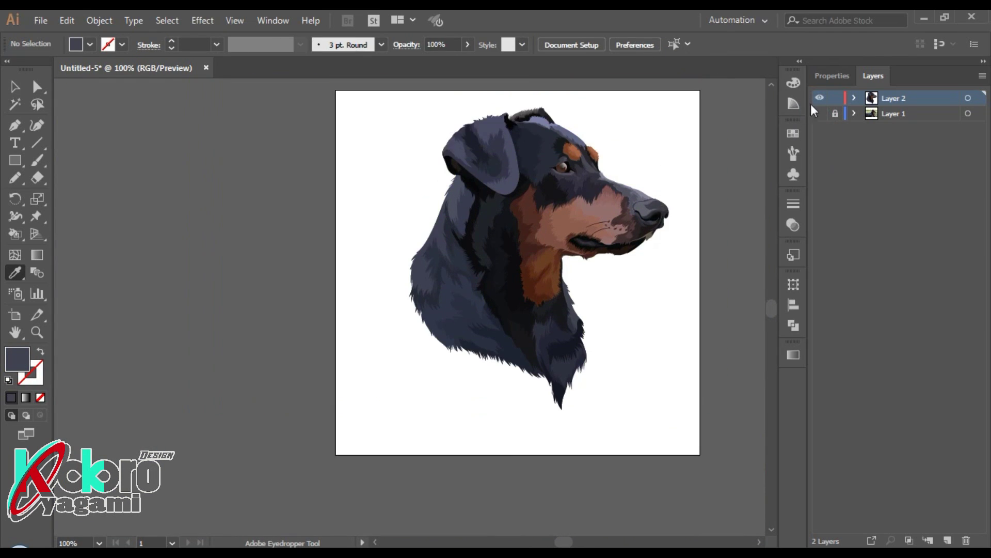
{"action": "left_click", "coordinate": [819, 114]}
{"action": "left_click", "coordinate": [820, 113]}
{"action": "left_click_drag", "start_coordinate": [703, 147], "coordinate": [650, 199]}
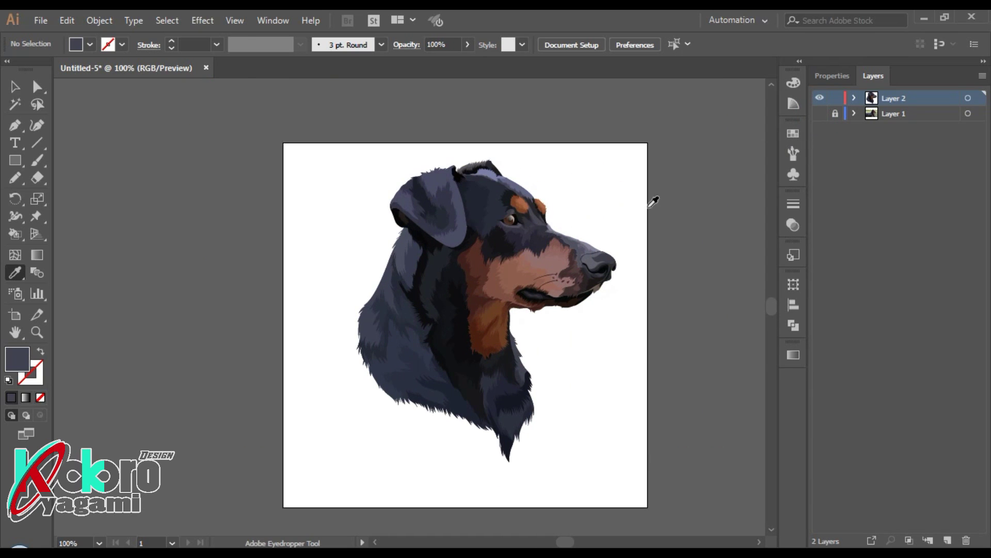
Step: Start File > Save As and locate the 17-dog-Rumo folder in the file browser
{"action": "left_click", "coordinate": [40, 21]}
{"action": "left_click", "coordinate": [67, 153]}
{"action": "left_click", "coordinate": [138, 46]}
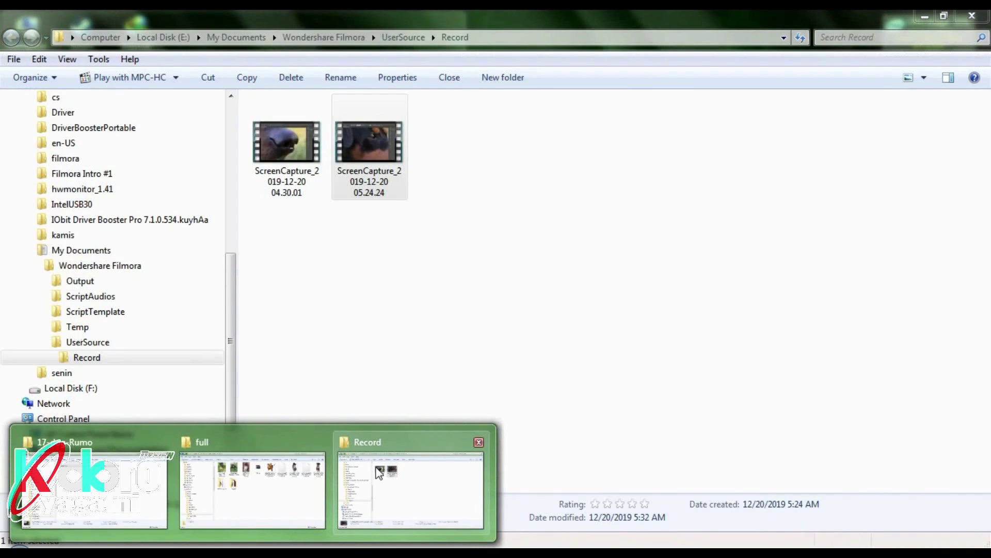
{"action": "left_click", "coordinate": [93, 490]}
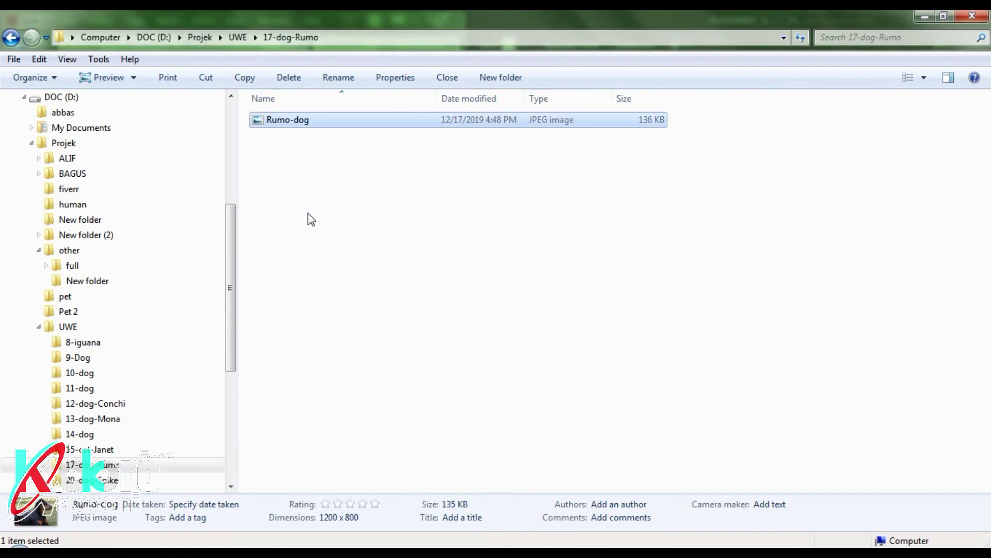
{"action": "left_click", "coordinate": [237, 37]}
{"action": "double_click", "coordinate": [287, 454]}
{"action": "left_click", "coordinate": [924, 77]}
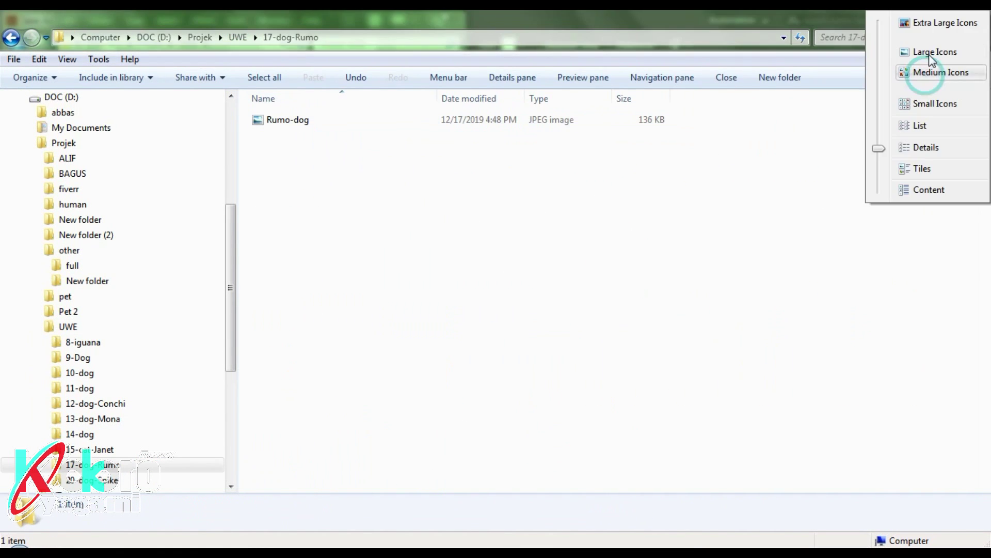
{"action": "left_click", "coordinate": [287, 137]}
{"action": "left_click", "coordinate": [448, 206]}
Step: Save the document as Rumo-dog.ai in the 17-dog-Rumo folder with default options
{"action": "key", "text": "alt+Tab"}
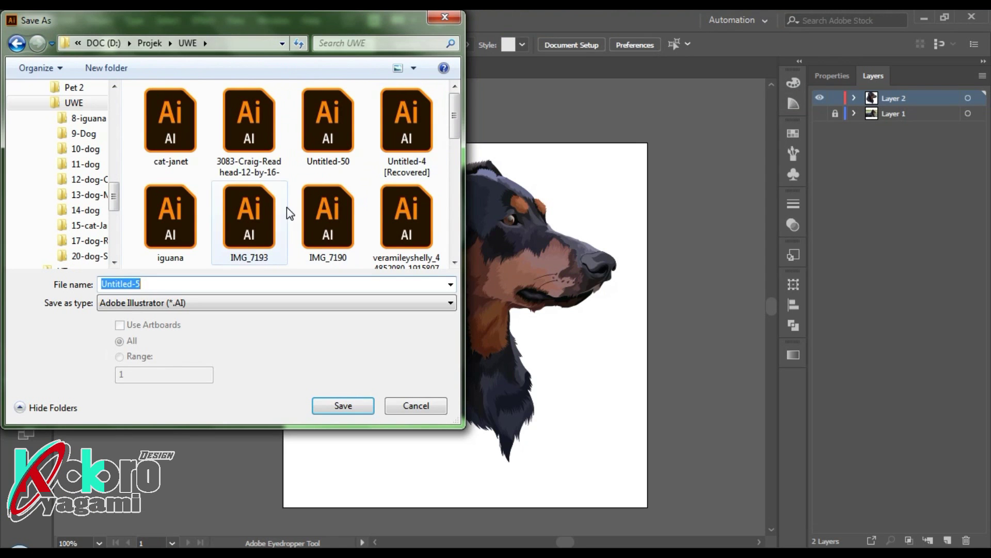
{"action": "type", "text": "Rumo-dog"}
{"action": "scroll", "coordinate": [339, 161], "scroll_direction": "up", "scroll_amount": 3}
{"action": "double_click", "coordinate": [340, 162]}
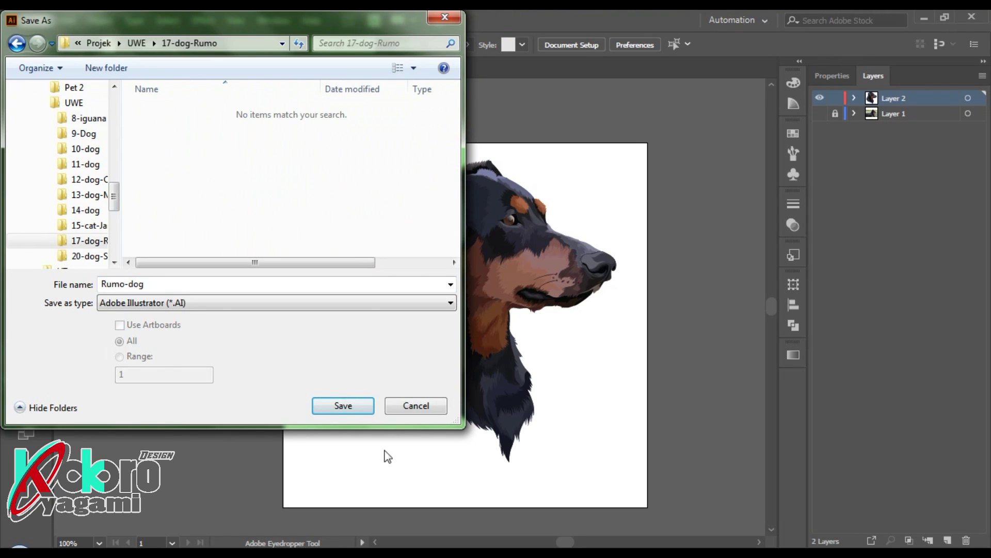
{"action": "left_click", "coordinate": [343, 405]}
{"action": "left_click", "coordinate": [558, 483]}
{"action": "left_click", "coordinate": [40, 21]}
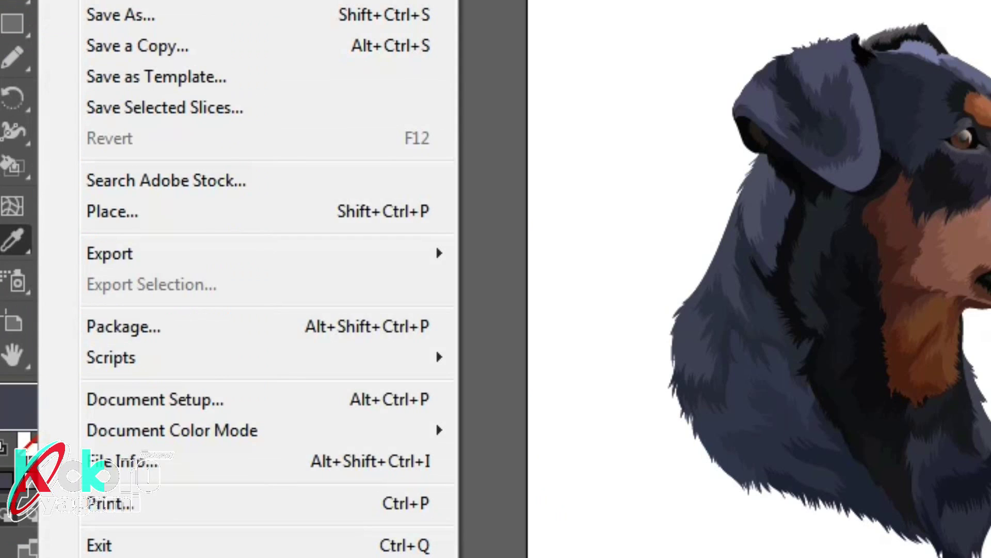
{"action": "mouse_move", "coordinate": [110, 253]}
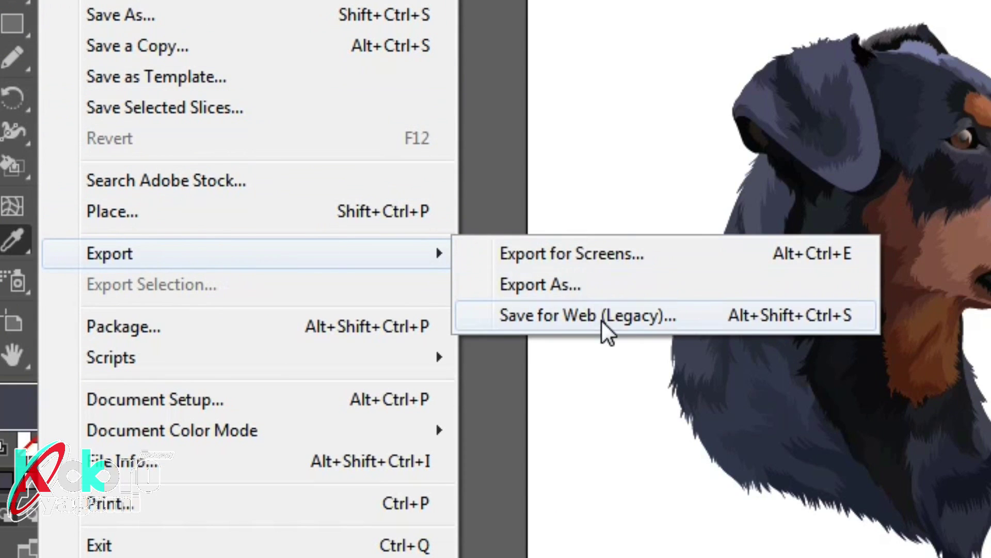
Step: Set the Save for Web export to 3500 × 3500 px and accept the large-size warning
{"action": "left_click", "coordinate": [601, 320]}
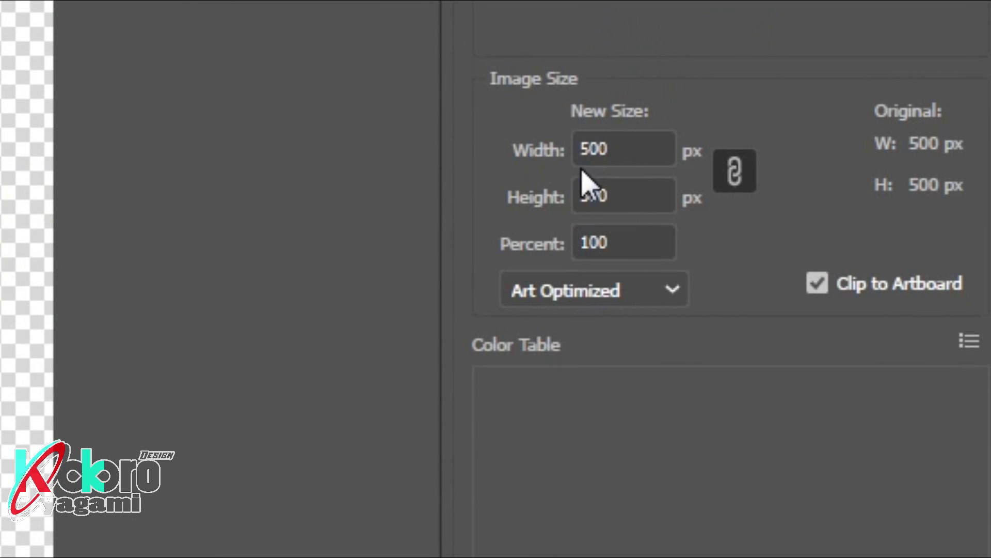
{"action": "left_click", "coordinate": [574, 148]}
{"action": "type", "text": "3"}
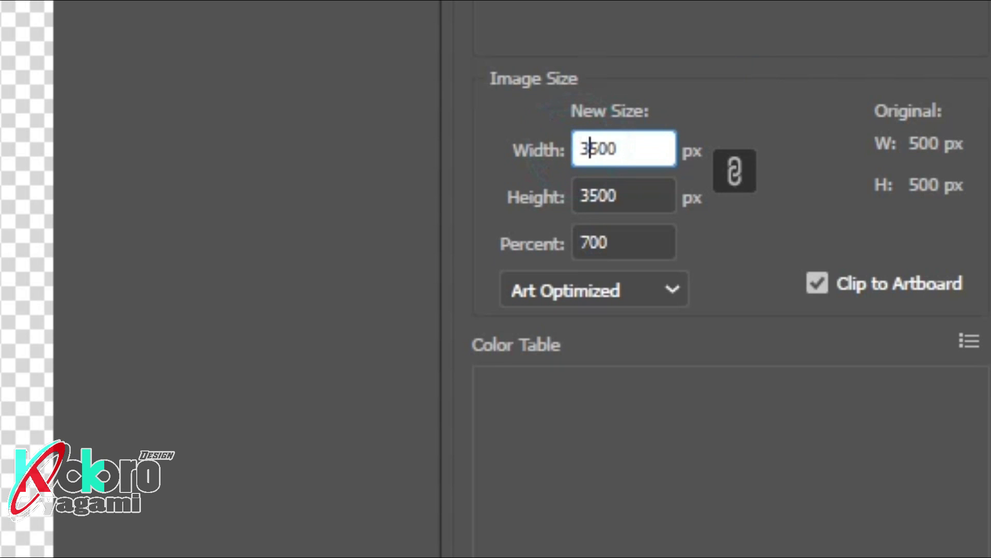
{"action": "left_click", "coordinate": [658, 204]}
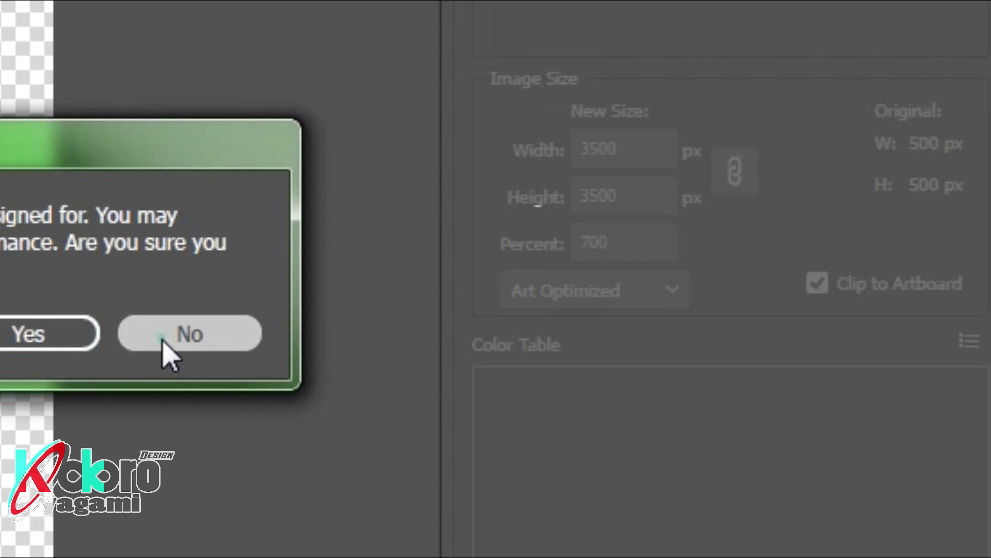
{"action": "left_click_drag", "start_coordinate": [170, 356], "coordinate": [281, 338]}
{"action": "left_click", "coordinate": [230, 331]}
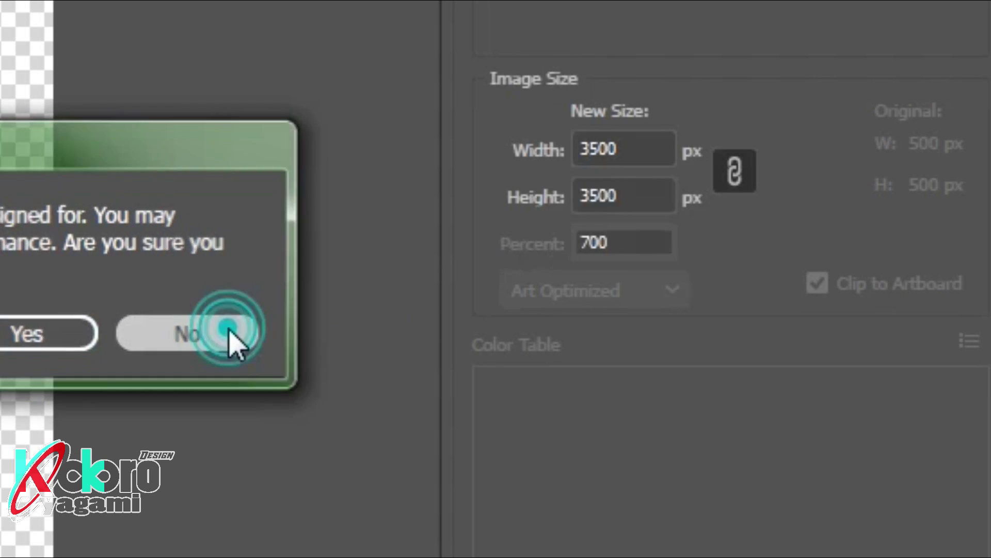
{"action": "left_click", "coordinate": [654, 208]}
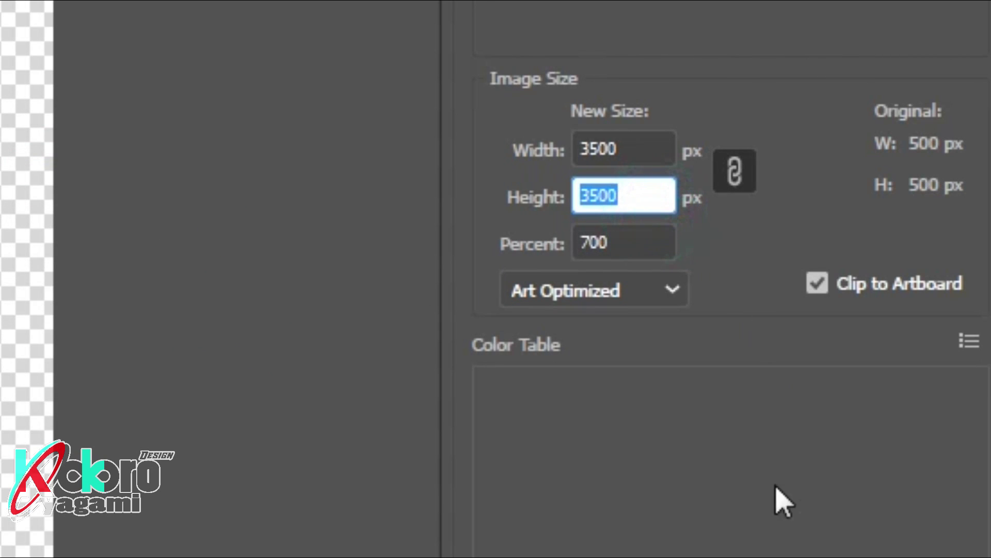
{"action": "left_click", "coordinate": [668, 460]}
{"action": "left_click", "coordinate": [651, 178]}
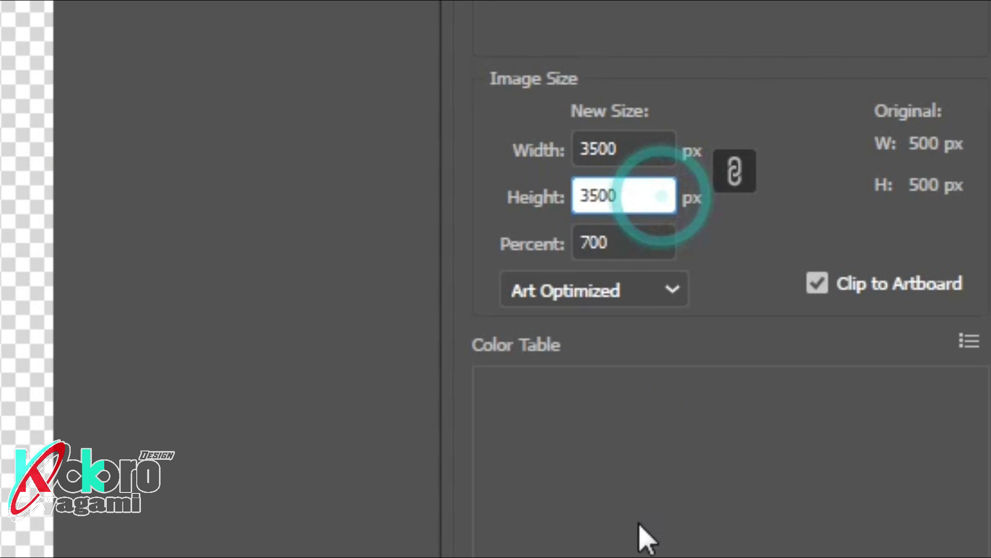
{"action": "key", "text": "Return"}
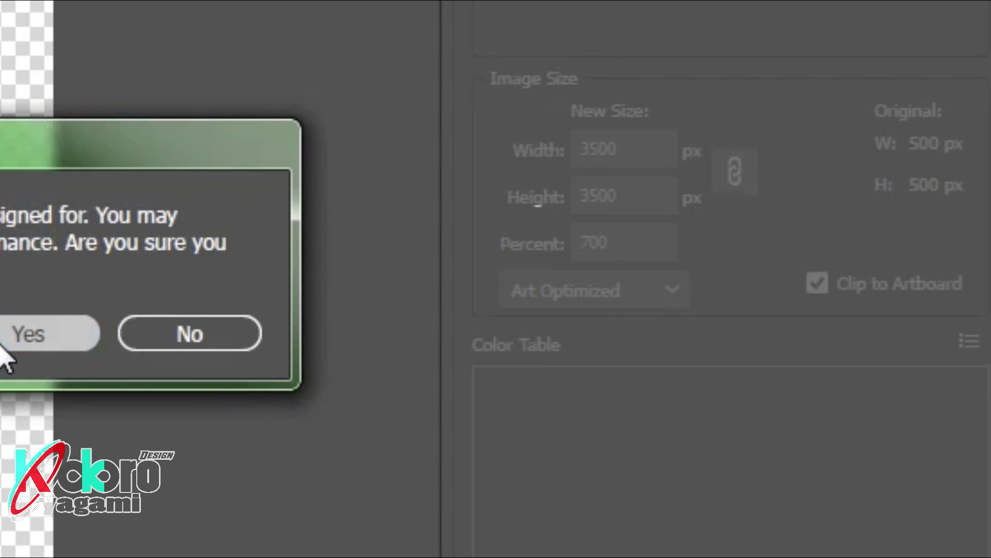
{"action": "left_click", "coordinate": [7, 338]}
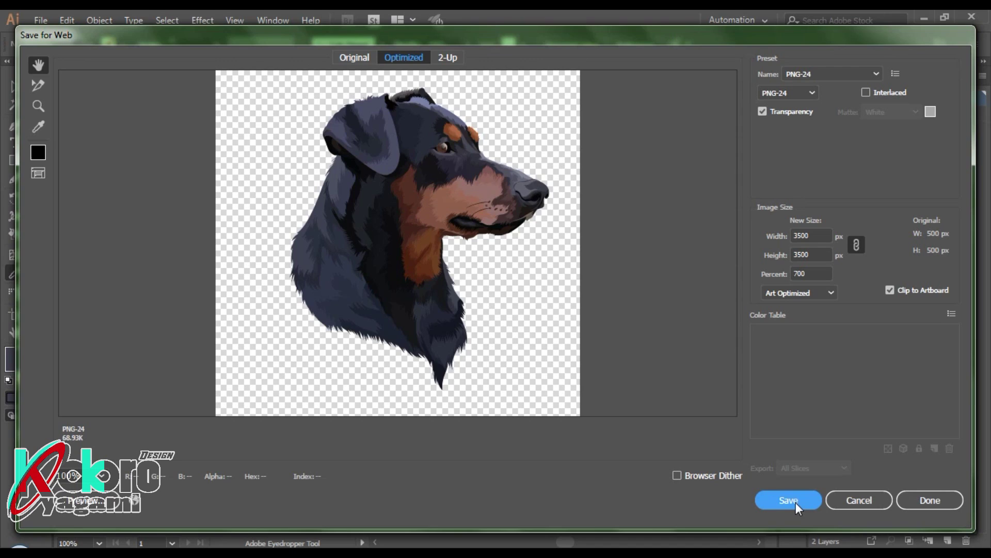
Step: Save the PNG-24 web export as Rumo-dog in UWE > 17-dog-Rumo
{"action": "left_click", "coordinate": [796, 502]}
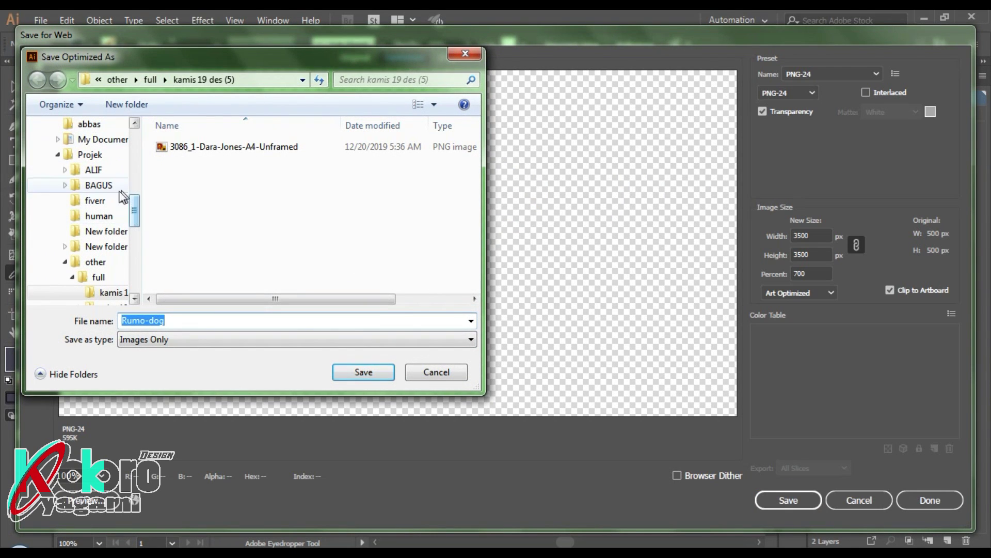
{"action": "left_click_drag", "start_coordinate": [134, 218], "coordinate": [134, 237]}
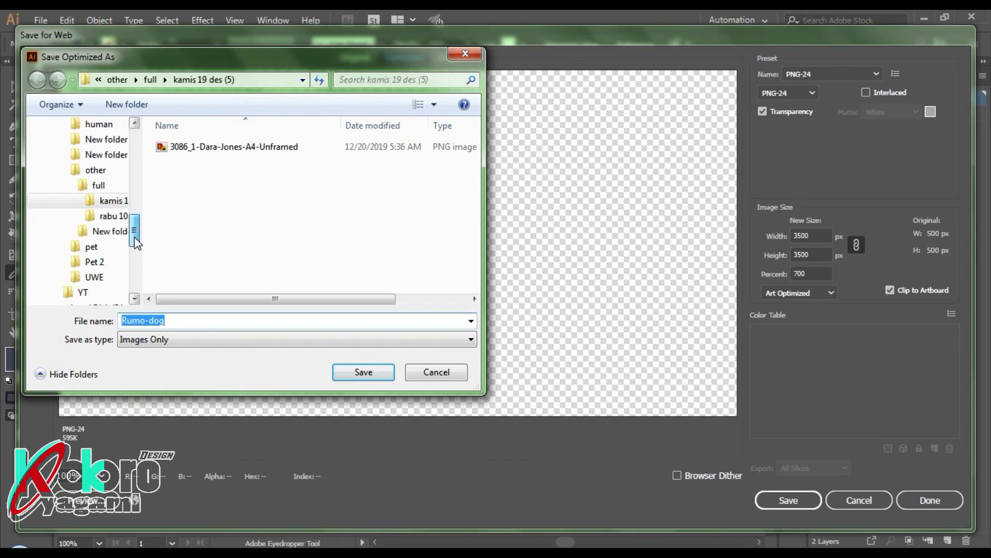
{"action": "left_click", "coordinate": [98, 278]}
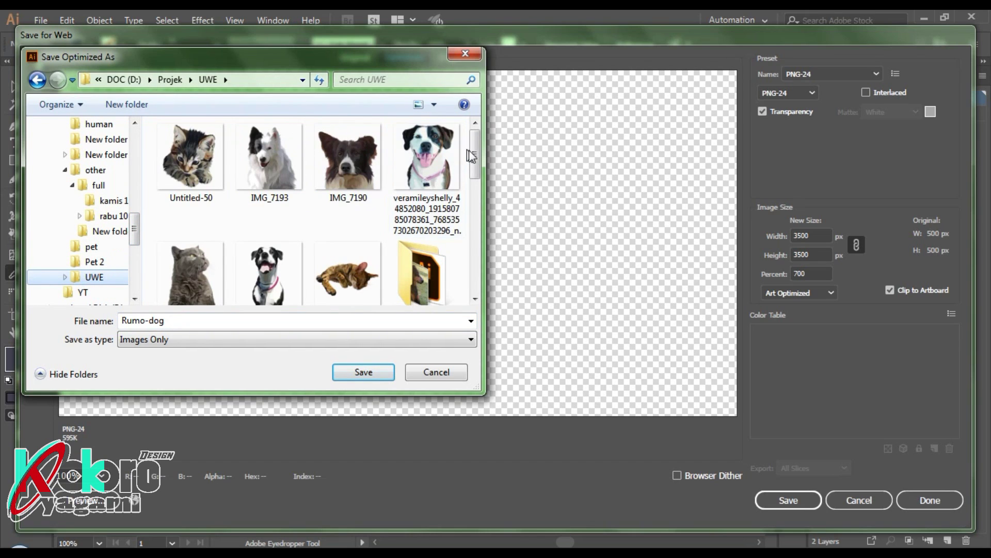
{"action": "mouse_move", "coordinate": [470, 154]}
{"action": "left_mouse_down"}
{"action": "mouse_move", "coordinate": [476, 255]}
{"action": "mouse_move", "coordinate": [490, 208]}
{"action": "left_mouse_up"}
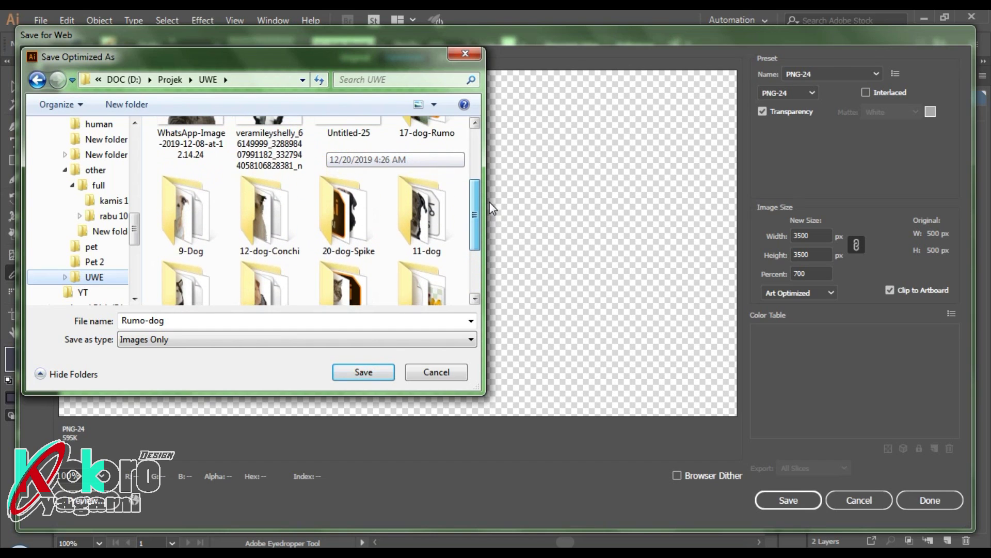
{"action": "scroll", "coordinate": [491, 207], "scroll_direction": "up", "scroll_amount": 2}
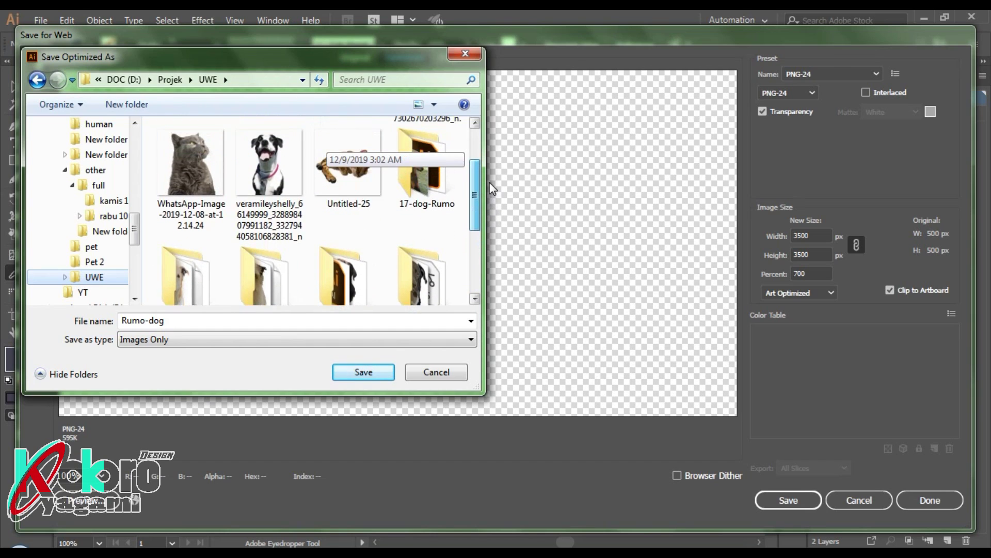
{"action": "double_click", "coordinate": [456, 190]}
{"action": "left_click", "coordinate": [361, 371]}
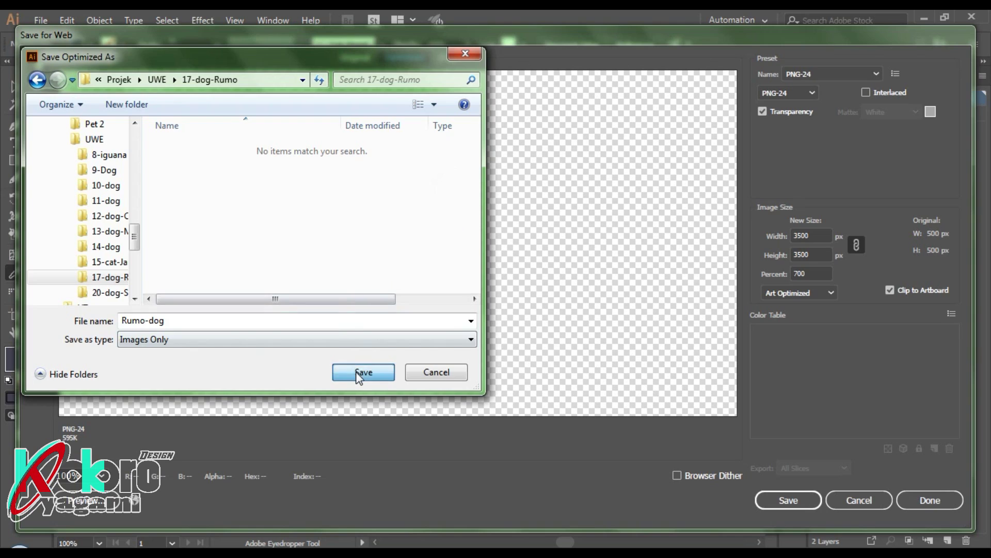
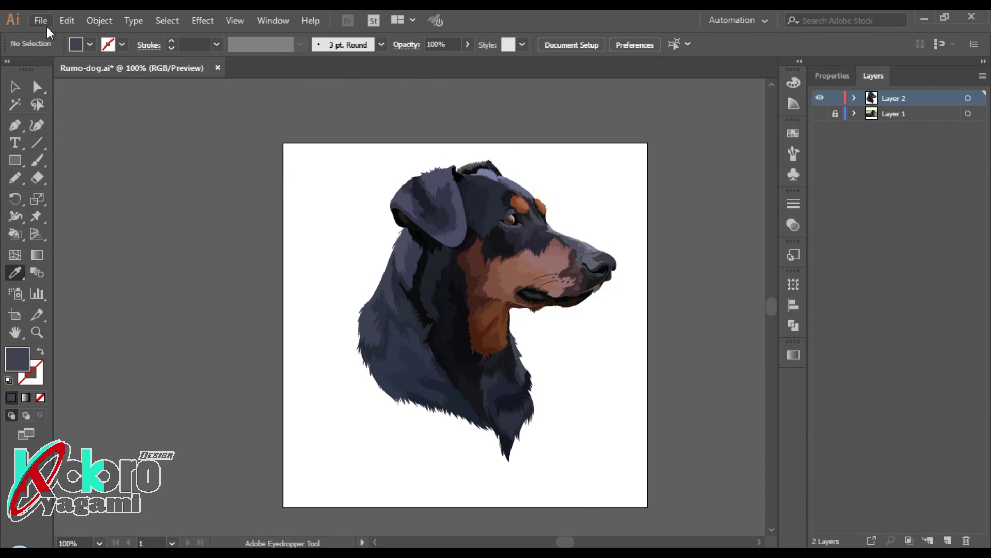
Step: Show Layer 1 and rasterize the reference dog photo at High (300 ppi)
{"action": "left_click", "coordinate": [819, 115]}
{"action": "left_click", "coordinate": [670, 225], "text": "ctrl"}
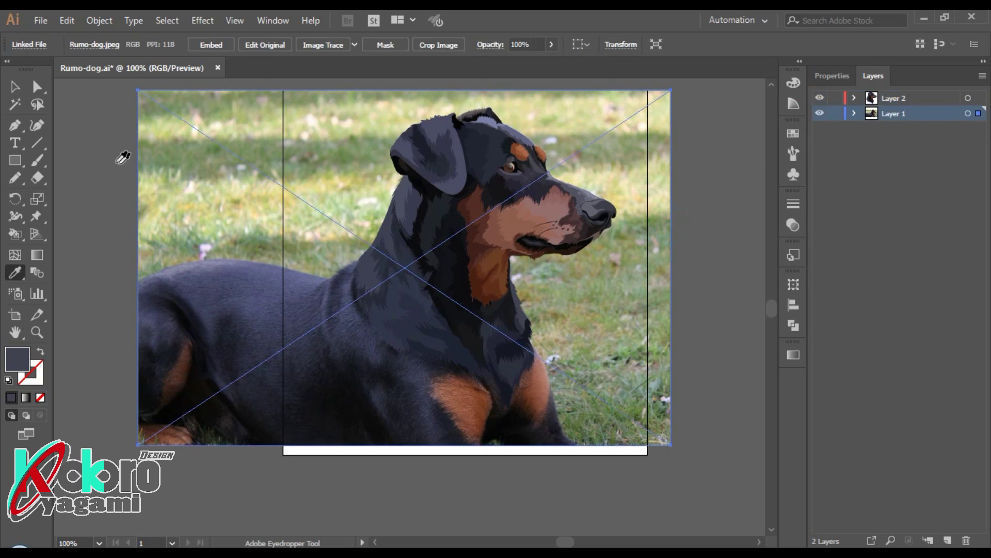
{"action": "left_click", "coordinate": [99, 21]}
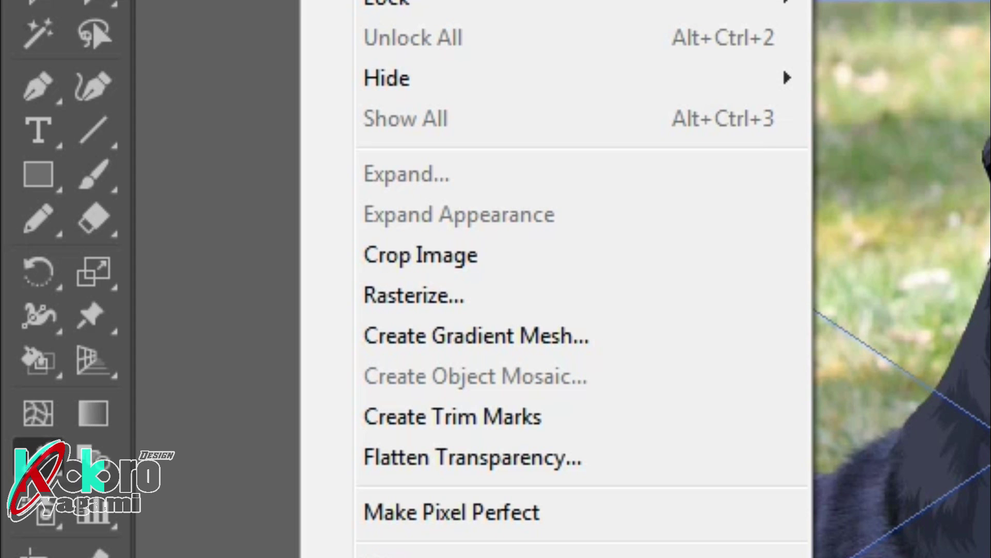
{"action": "left_click", "coordinate": [464, 296]}
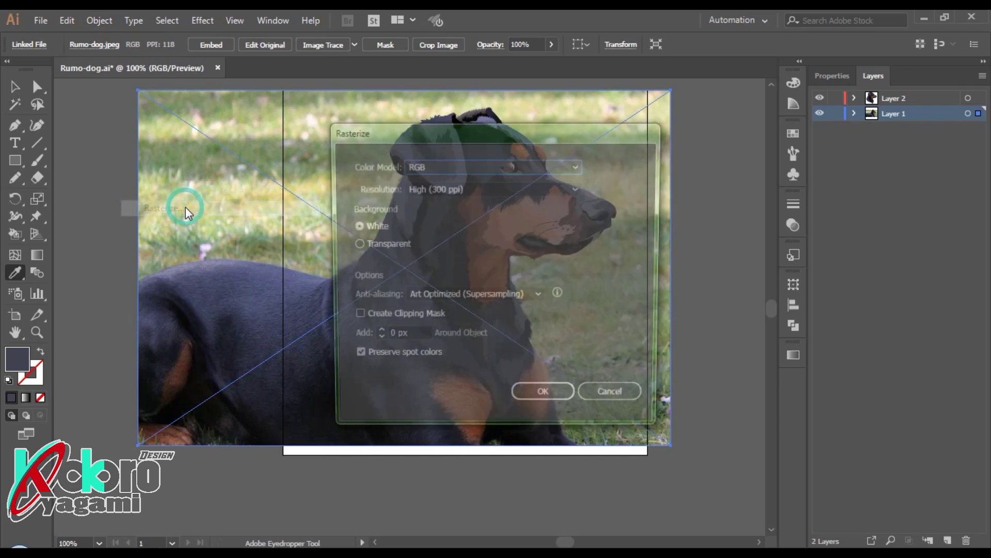
{"action": "left_click", "coordinate": [566, 395]}
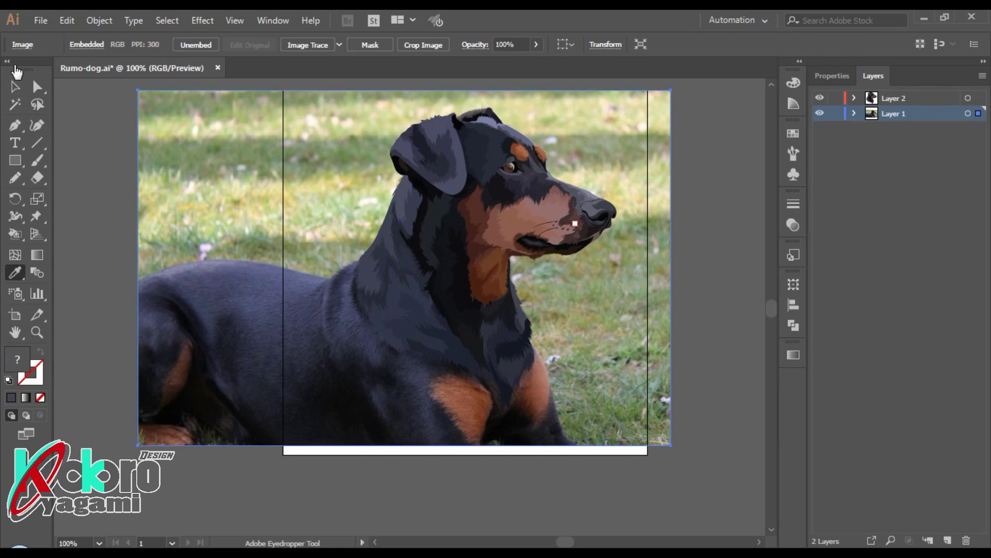
{"action": "left_click", "coordinate": [15, 86]}
Step: Select the photo and dog artwork together, nudge them left and down, then enlarge them
{"action": "scroll", "coordinate": [690, 213], "scroll_direction": "up", "scroll_amount": 1}
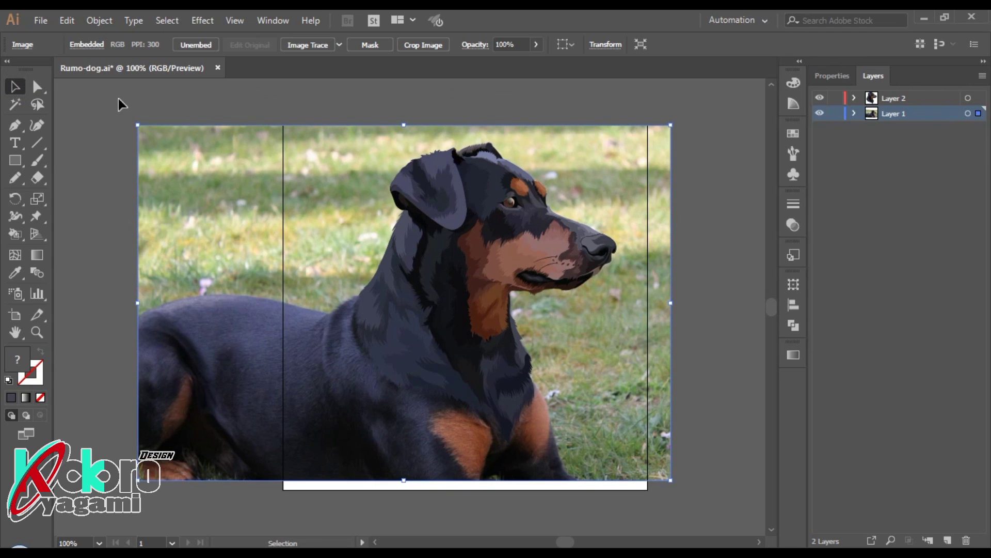
{"action": "mouse_move", "coordinate": [117, 97]}
{"action": "left_mouse_down"}
{"action": "mouse_move", "coordinate": [668, 373]}
{"action": "mouse_move", "coordinate": [618, 412]}
{"action": "left_mouse_up"}
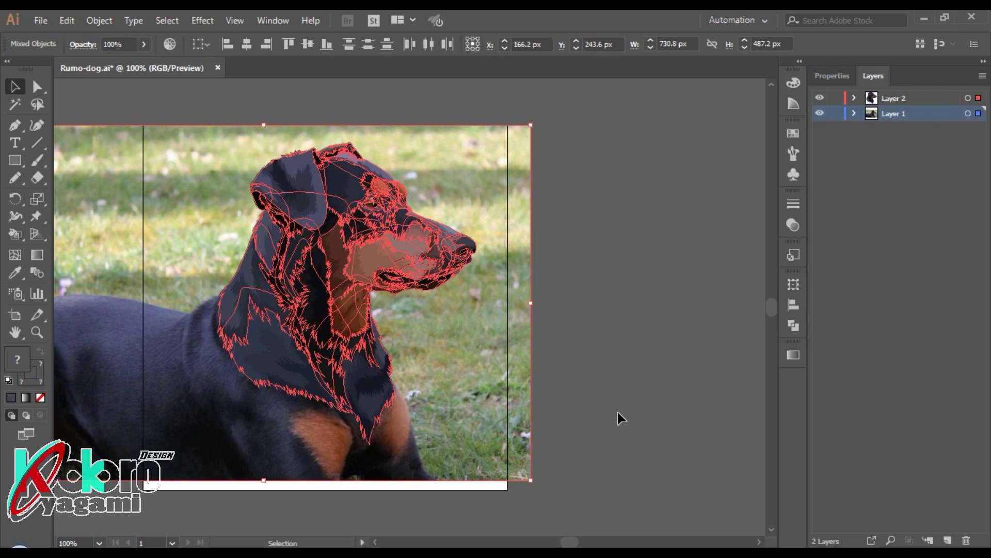
{"action": "key", "text": "Left"}
{"action": "key", "text": "Left"}
{"action": "key", "text": "Down"}
{"action": "key", "text": "Down"}
{"action": "key", "text": "Down"}
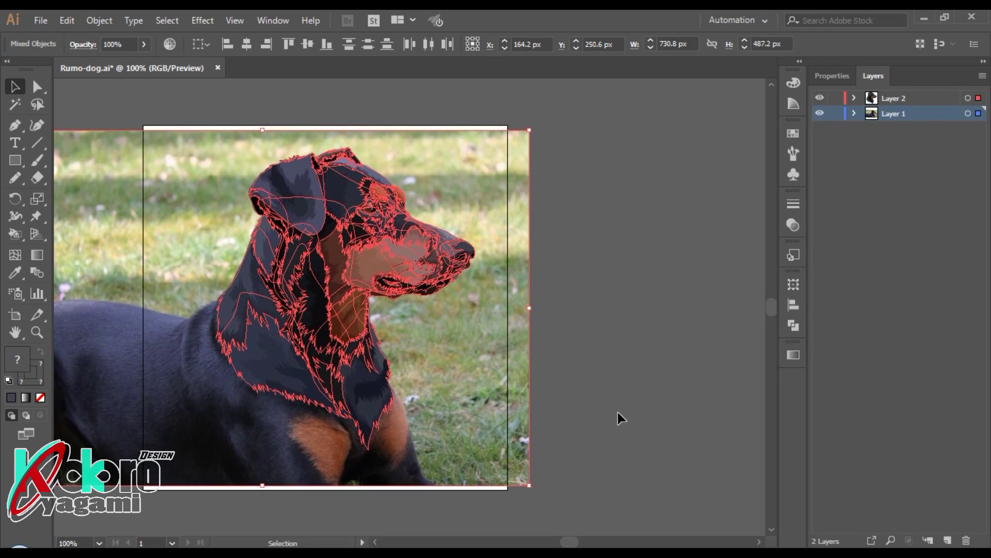
{"action": "key", "text": "Down"}
{"action": "key", "text": "Down"}
{"action": "key", "text": "Down"}
{"action": "key", "text": "Down"}
{"action": "key", "text": "Down"}
{"action": "key", "text": "Down"}
{"action": "key", "text": "Down"}
{"action": "key", "text": "Down"}
{"action": "key", "text": "Down"}
{"action": "key", "text": "Down"}
{"action": "key", "text": "Down"}
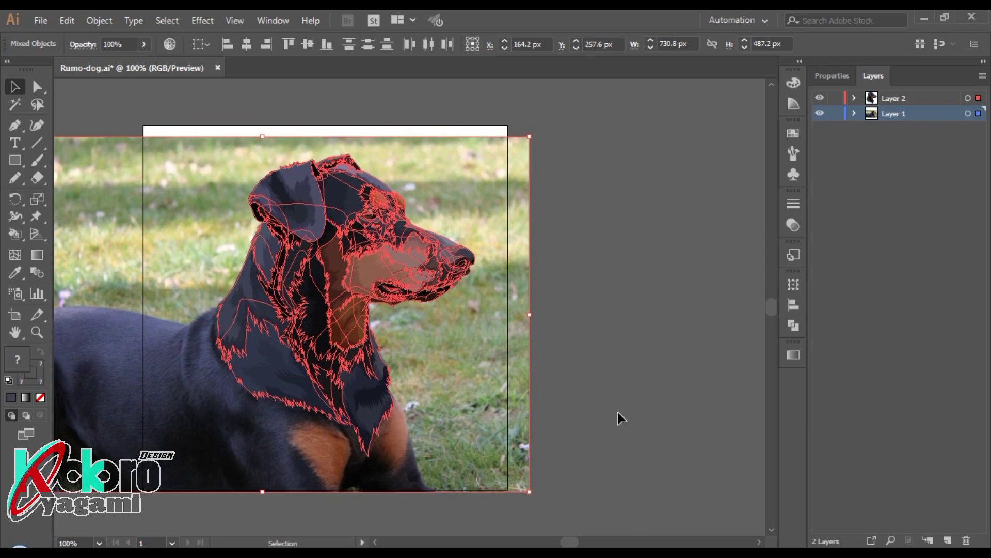
{"action": "key", "text": "Down"}
{"action": "key", "text": "Down"}
{"action": "key", "text": "Down"}
{"action": "key", "text": "Down"}
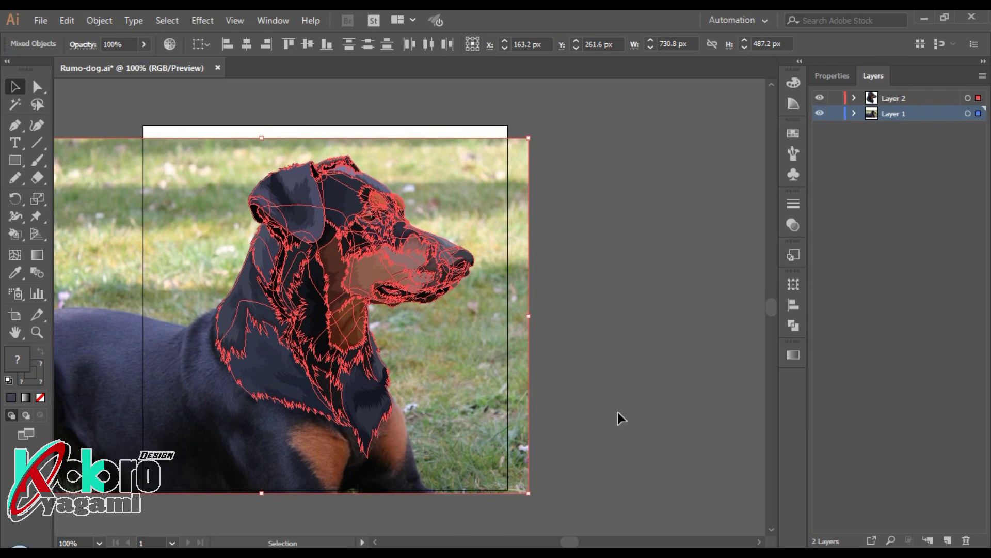
{"action": "left_click_drag", "start_coordinate": [529, 137], "coordinate": [590, 111]}
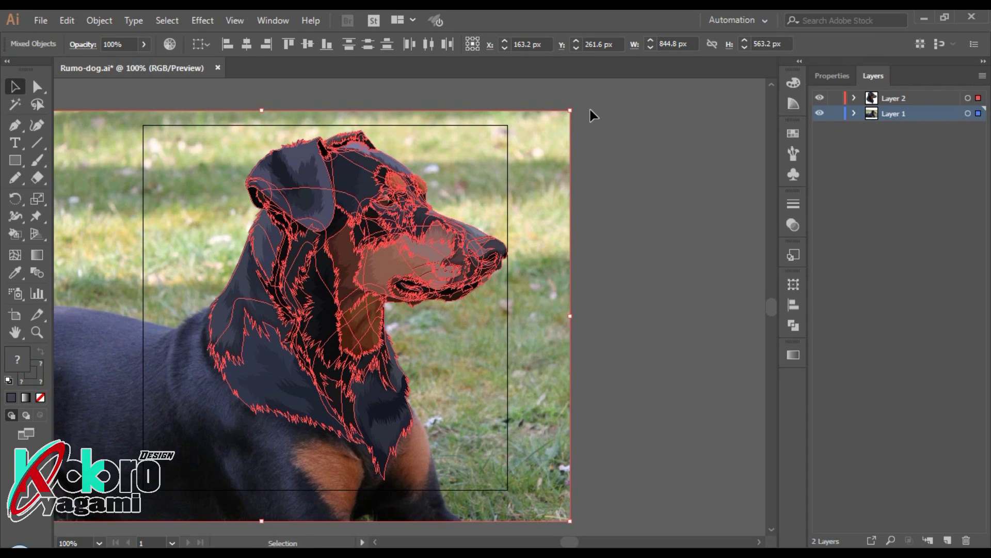
Step: Reselect the photo and artwork, shift them further left, and deselect
{"action": "left_click", "coordinate": [819, 114]}
{"action": "left_click", "coordinate": [625, 169]}
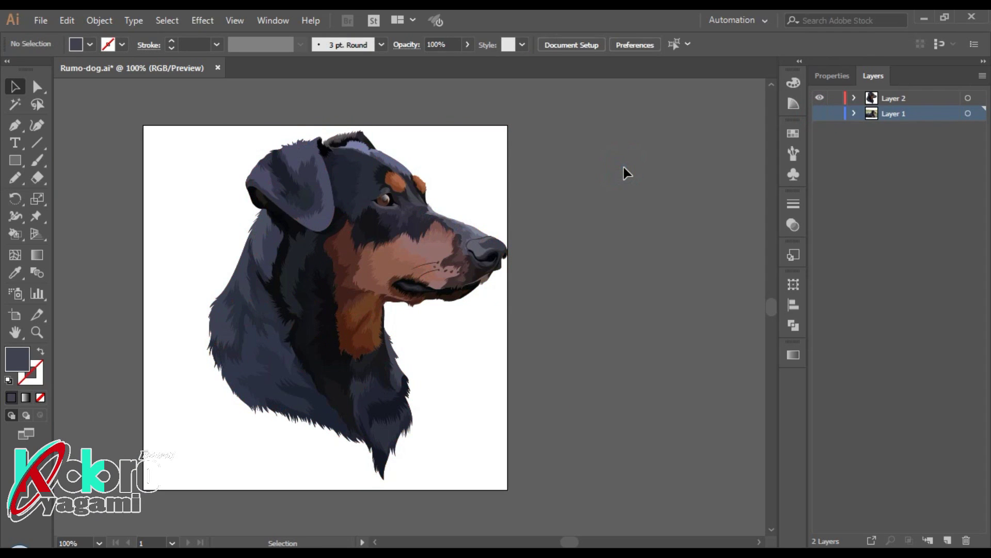
{"action": "left_click", "coordinate": [820, 114]}
{"action": "scroll", "coordinate": [635, 460], "scroll_direction": "down", "scroll_amount": 2}
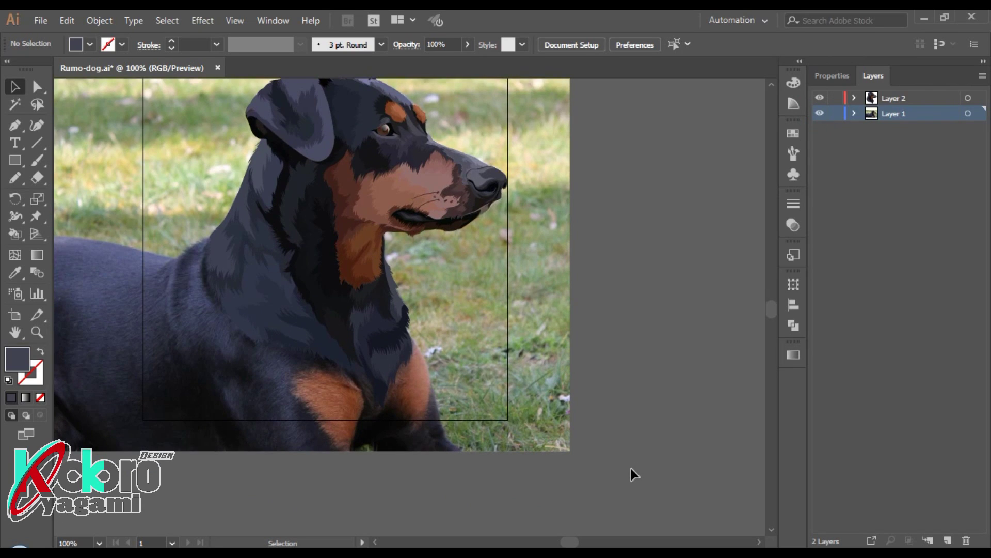
{"action": "scroll", "coordinate": [628, 468], "scroll_direction": "down", "scroll_amount": 1}
{"action": "mouse_move", "coordinate": [603, 485]}
{"action": "left_mouse_down"}
{"action": "mouse_move", "coordinate": [317, 126]}
{"action": "mouse_move", "coordinate": [434, 183]}
{"action": "left_mouse_up"}
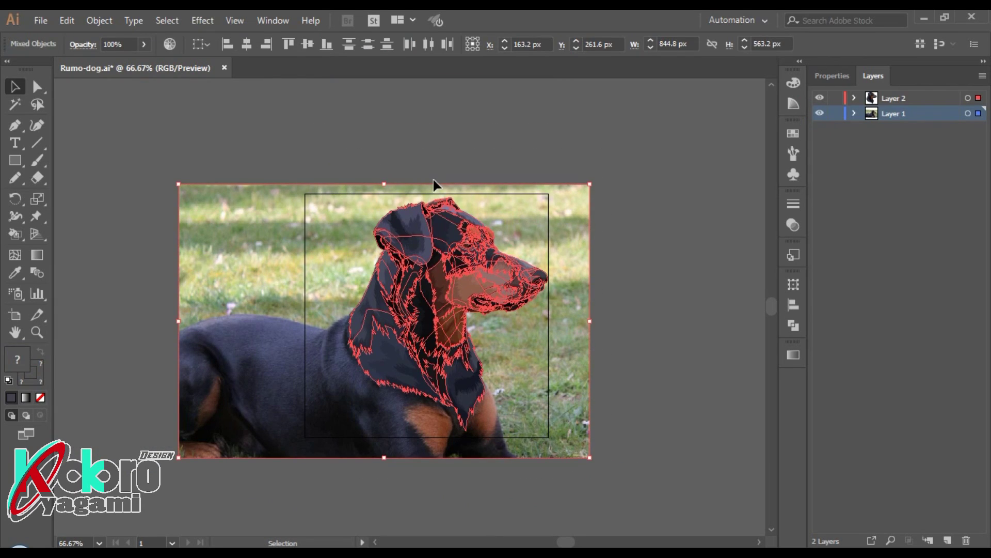
{"action": "key", "text": "shift+Left"}
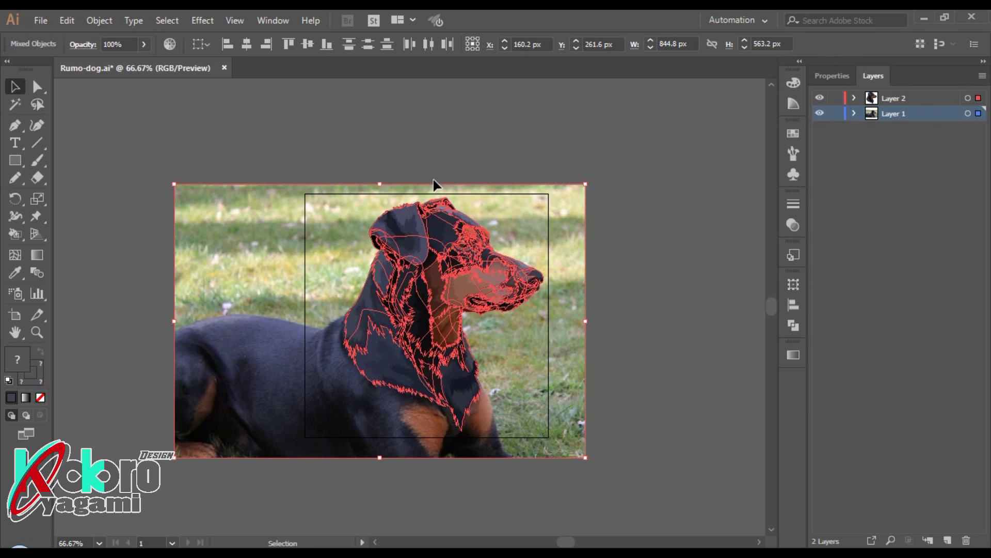
{"action": "key", "text": "Left"}
{"action": "key", "text": "Left"}
{"action": "key", "text": "Left"}
{"action": "key", "text": "Left"}
{"action": "key", "text": "Left"}
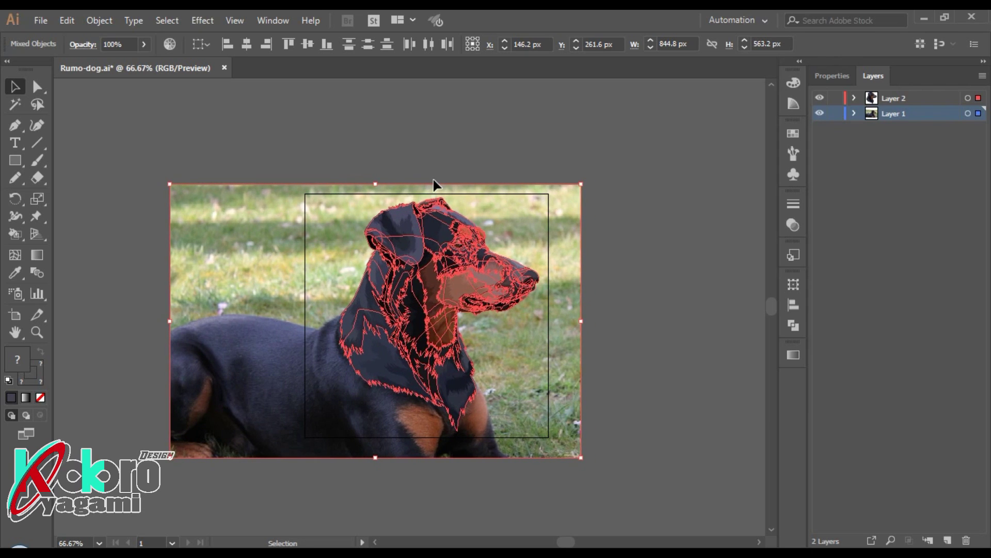
{"action": "key", "text": "Left"}
{"action": "key", "text": "Left"}
{"action": "key", "text": "Left"}
{"action": "key", "text": "Left"}
{"action": "key", "text": "Left"}
{"action": "key", "text": "Left"}
{"action": "key", "text": "Left"}
{"action": "key", "text": "Left"}
{"action": "key", "text": "Left"}
{"action": "key", "text": "Left"}
{"action": "key", "text": "Left"}
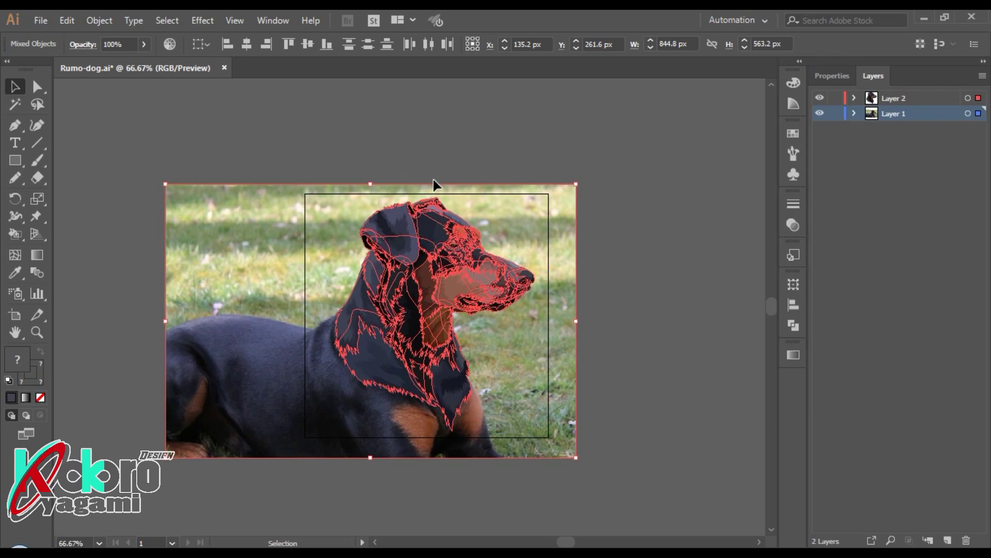
{"action": "left_click", "coordinate": [602, 219]}
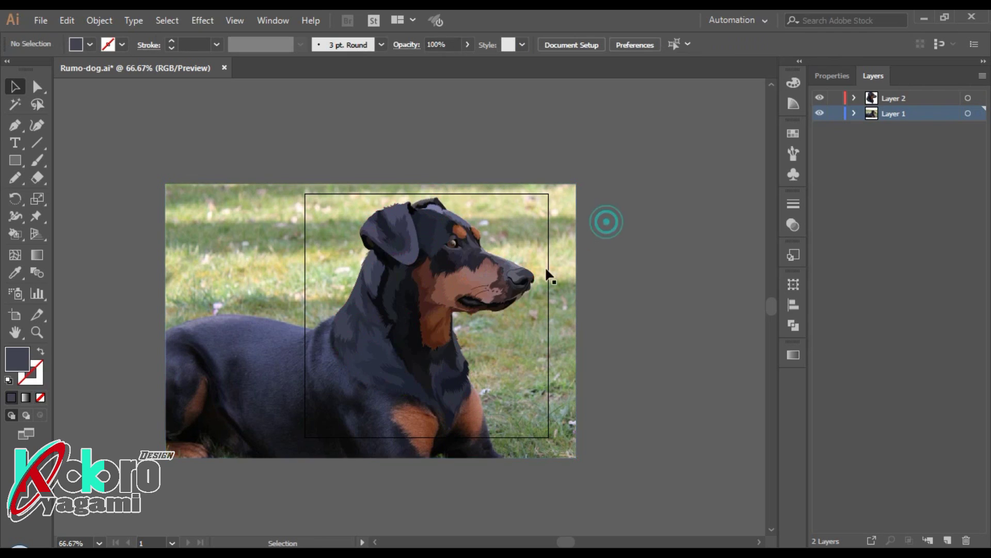
Step: Hide the reference photo layer, leaving only the vector dog head
{"action": "scroll", "coordinate": [485, 291], "scroll_direction": "up", "scroll_amount": 2, "text": "alt"}
{"action": "left_click", "coordinate": [819, 113]}
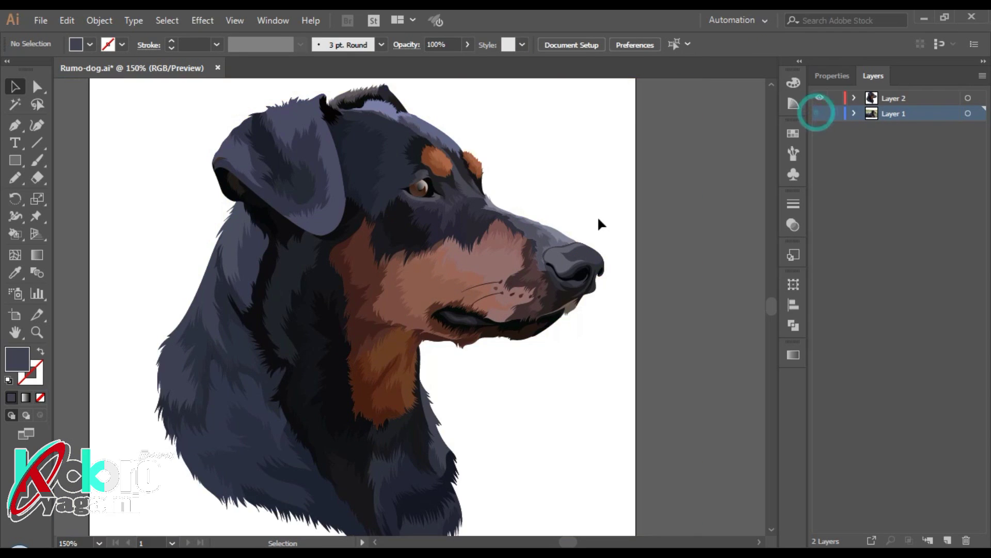
{"action": "scroll", "coordinate": [597, 216], "scroll_direction": "down", "scroll_amount": 2, "text": "alt"}
{"action": "scroll", "coordinate": [594, 211], "scroll_direction": "up", "scroll_amount": 1}
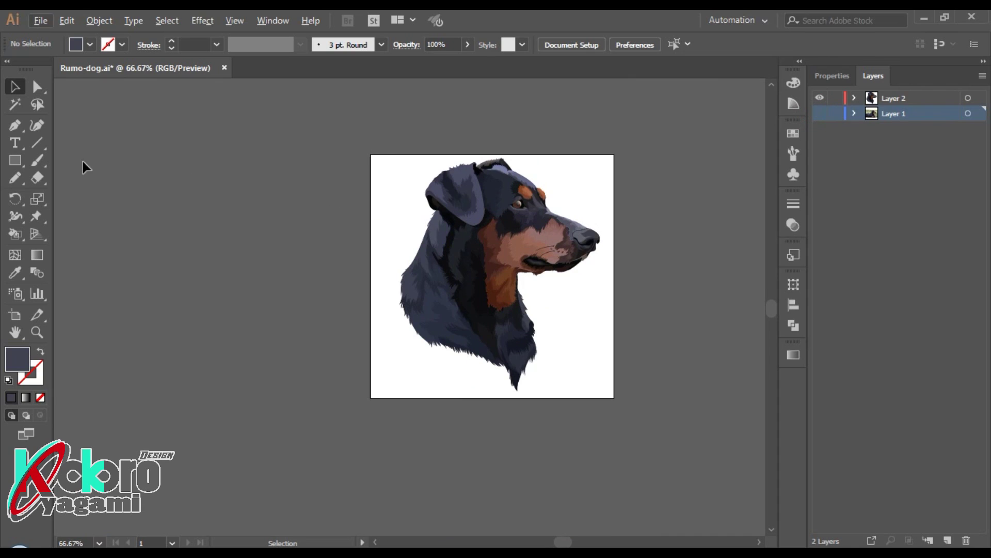
Step: Save the portrait as Rumo-dog.ai, replacing the existing file with default Illustrator options
{"action": "left_click", "coordinate": [44, 23]}
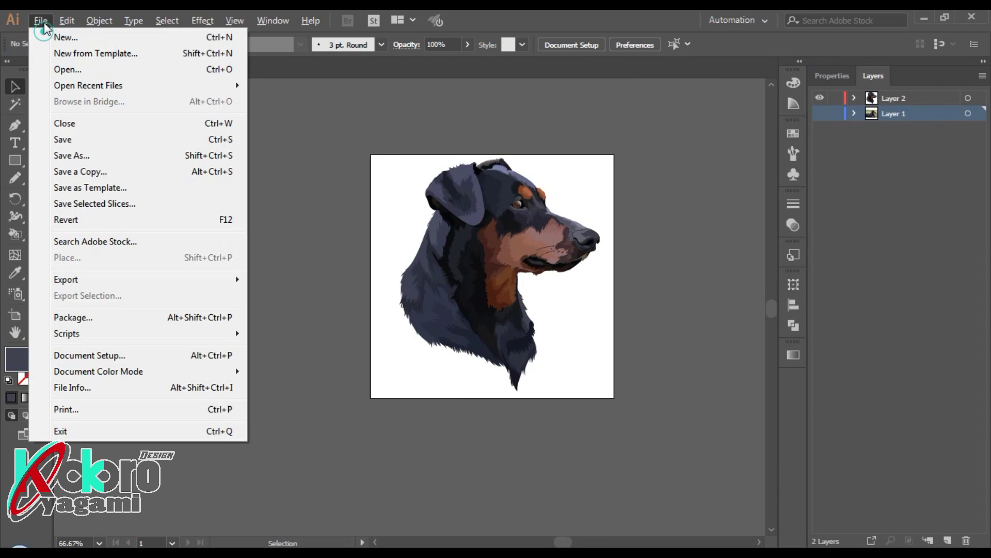
{"action": "left_click", "coordinate": [95, 138]}
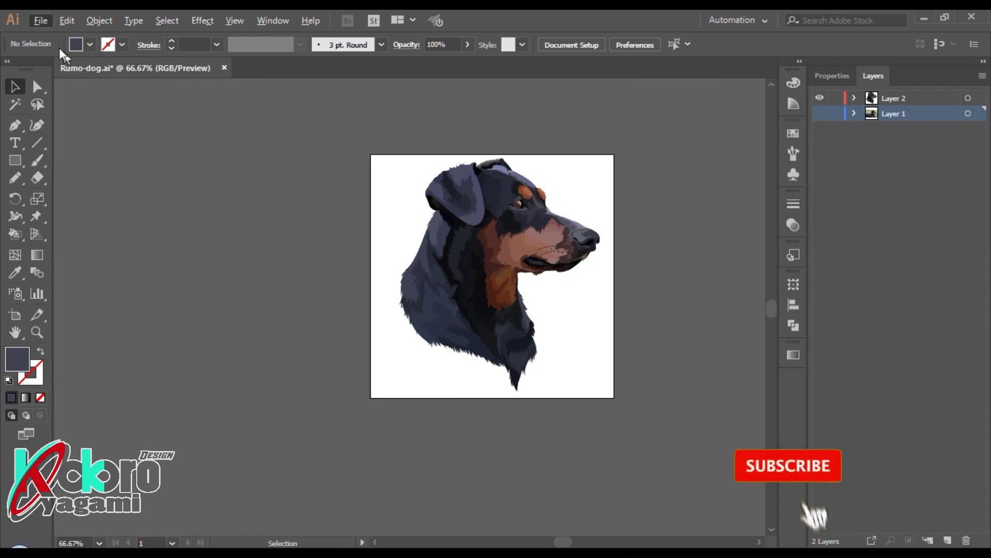
{"action": "left_click", "coordinate": [44, 23]}
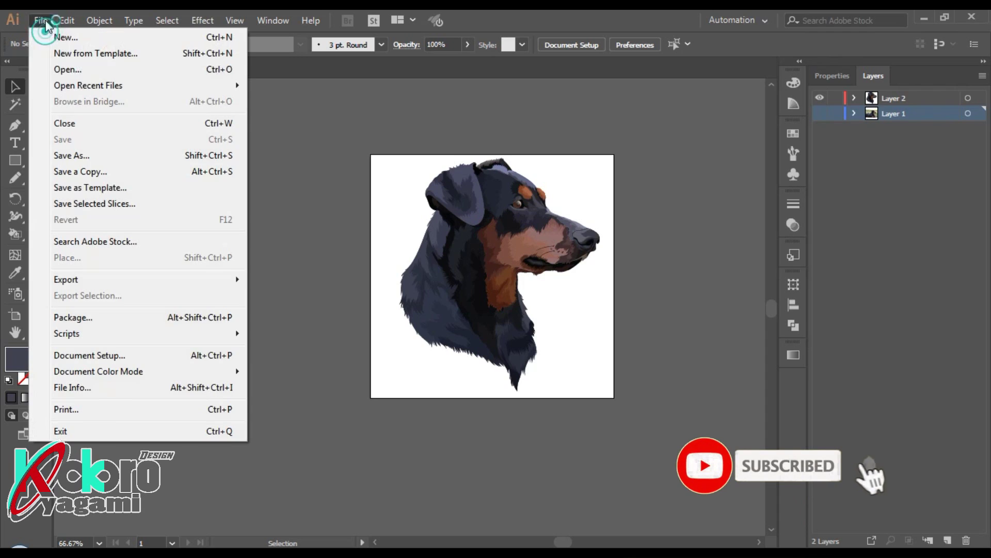
{"action": "left_click", "coordinate": [118, 156]}
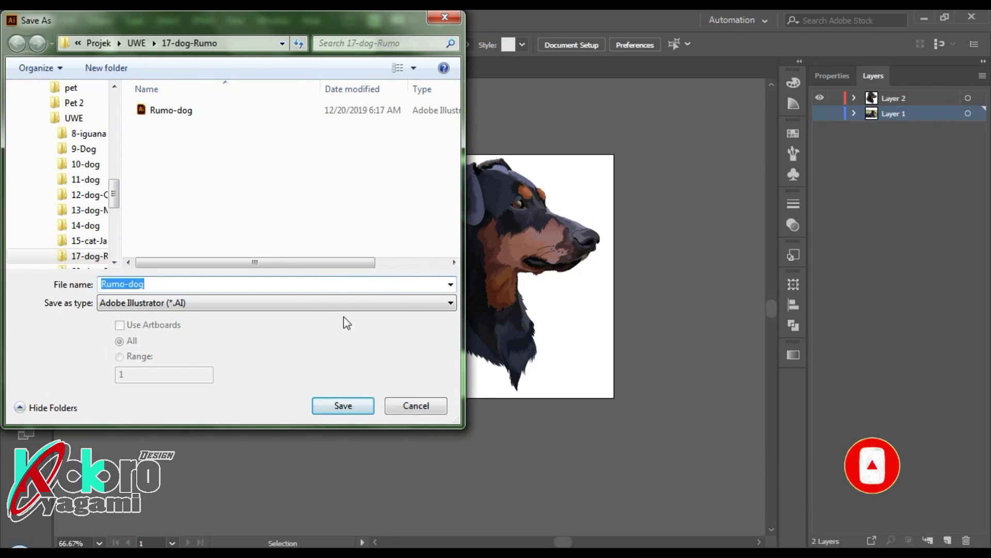
{"action": "left_click", "coordinate": [187, 111]}
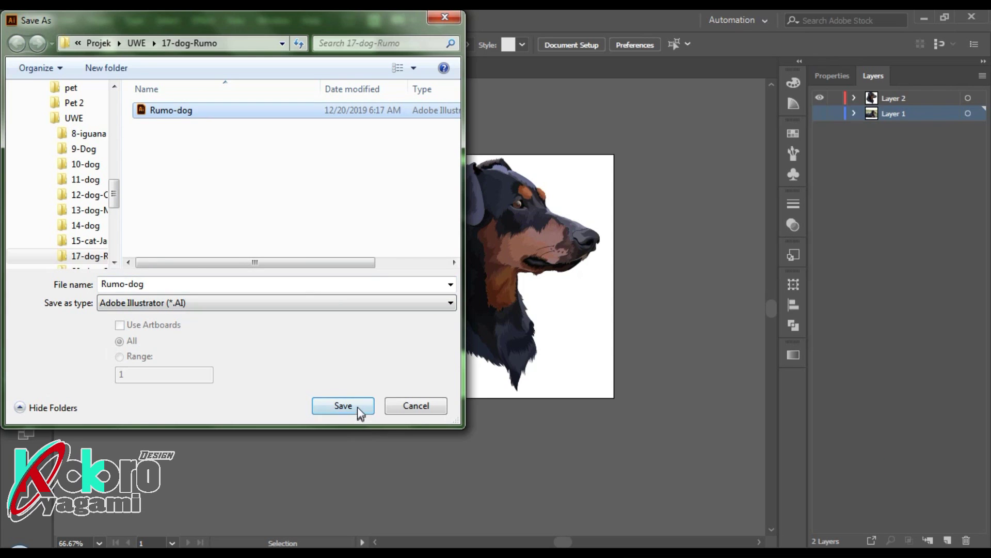
{"action": "left_click", "coordinate": [356, 406]}
{"action": "left_click", "coordinate": [527, 338]}
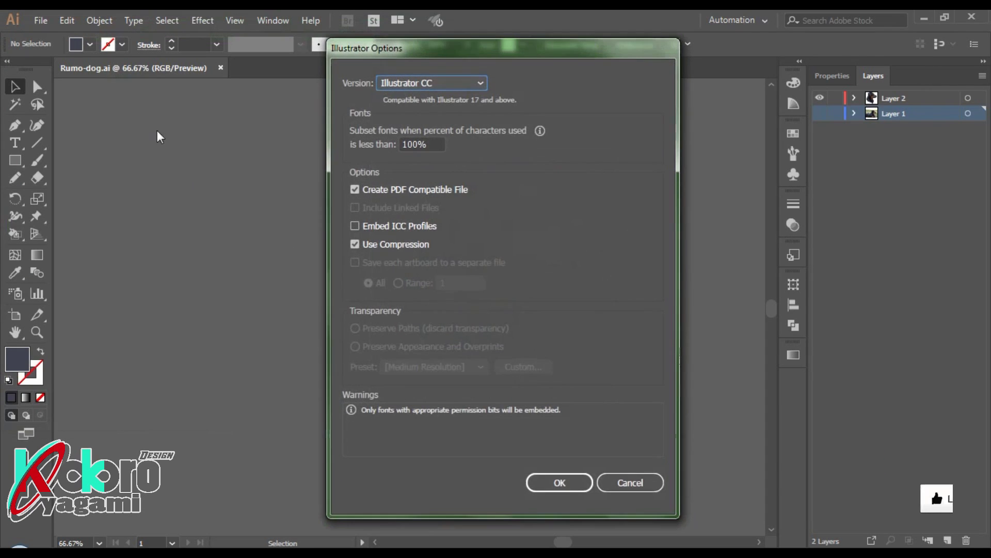
{"action": "left_click", "coordinate": [543, 483]}
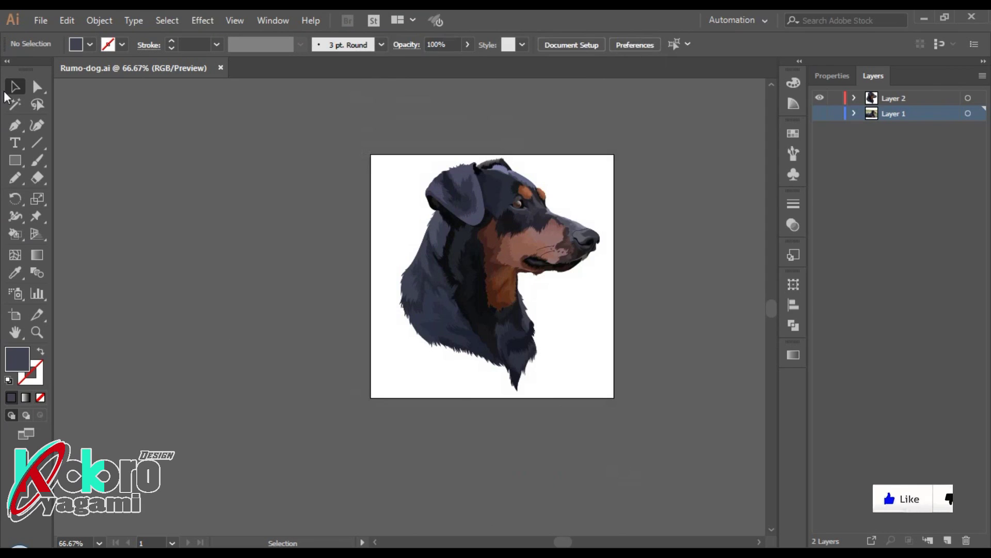
{"action": "left_click", "coordinate": [40, 19]}
{"action": "mouse_move", "coordinate": [66, 279]}
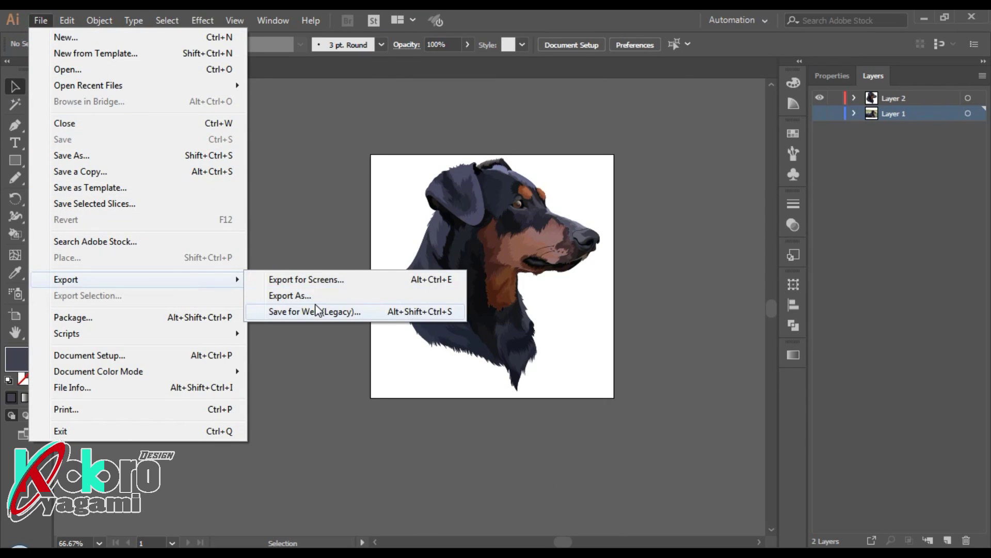
Step: Export a 3500×3500 px PNG-24 via Save for Web, overwriting Rumo-dog.png
{"action": "left_click", "coordinate": [317, 311]}
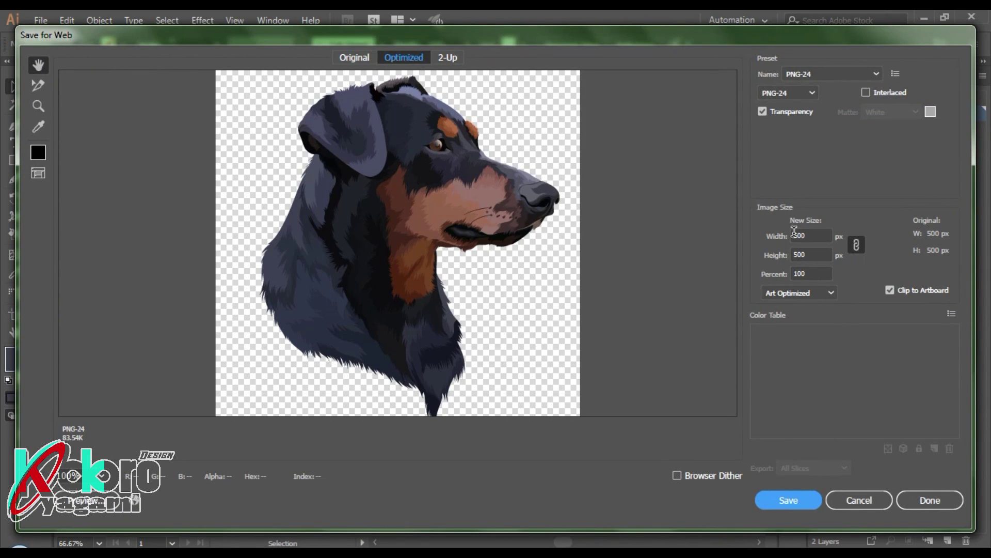
{"action": "left_click", "coordinate": [794, 235]}
{"action": "type", "text": "3"}
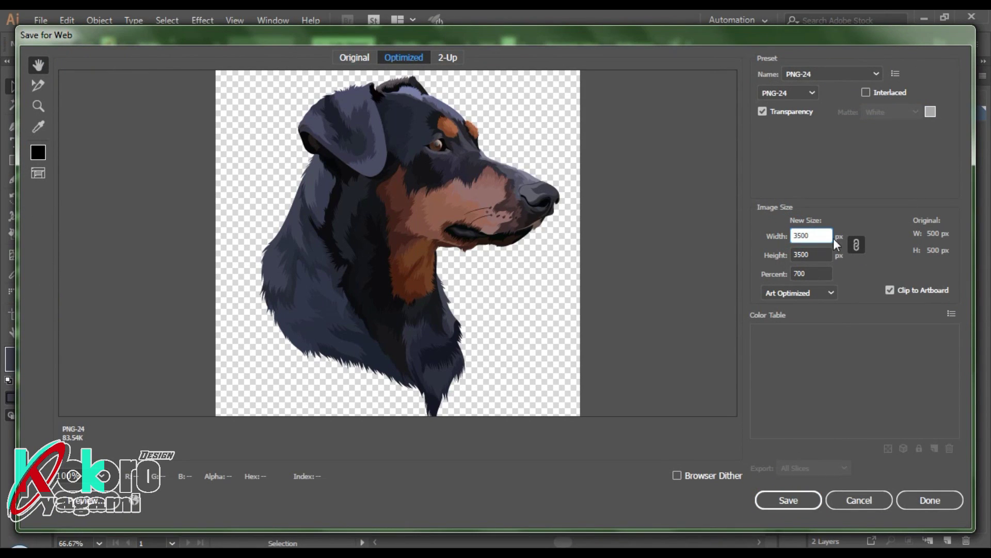
{"action": "left_click", "coordinate": [774, 506]}
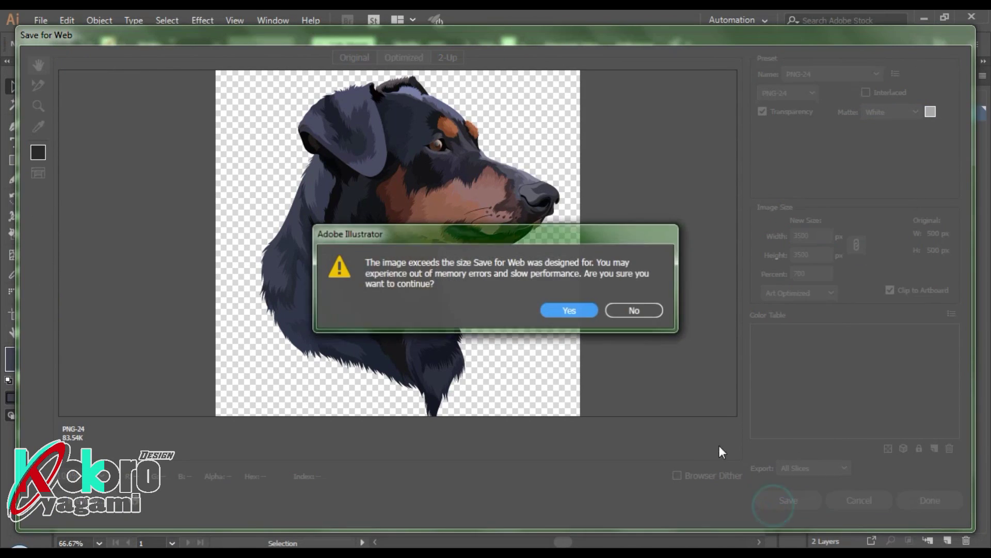
{"action": "left_click", "coordinate": [585, 311]}
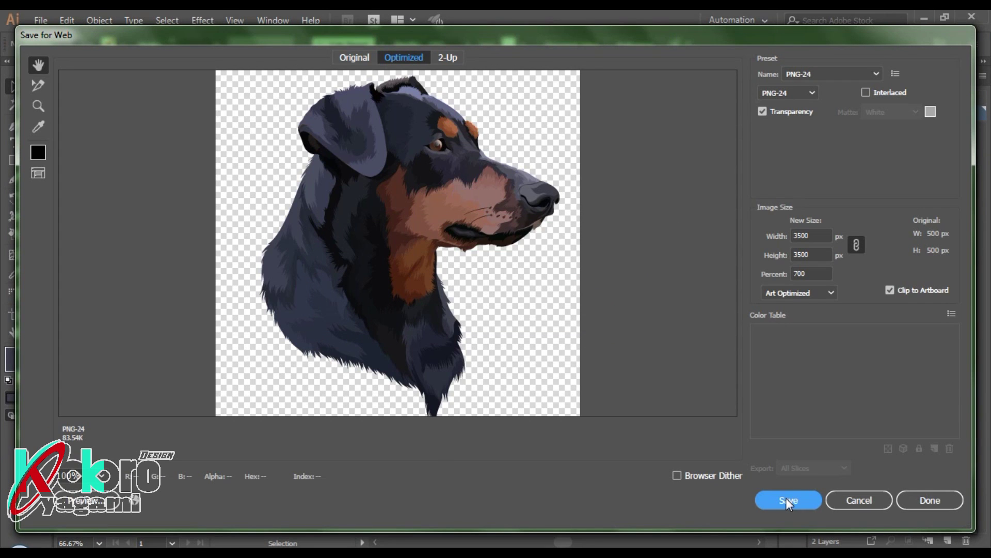
{"action": "left_click", "coordinate": [786, 498]}
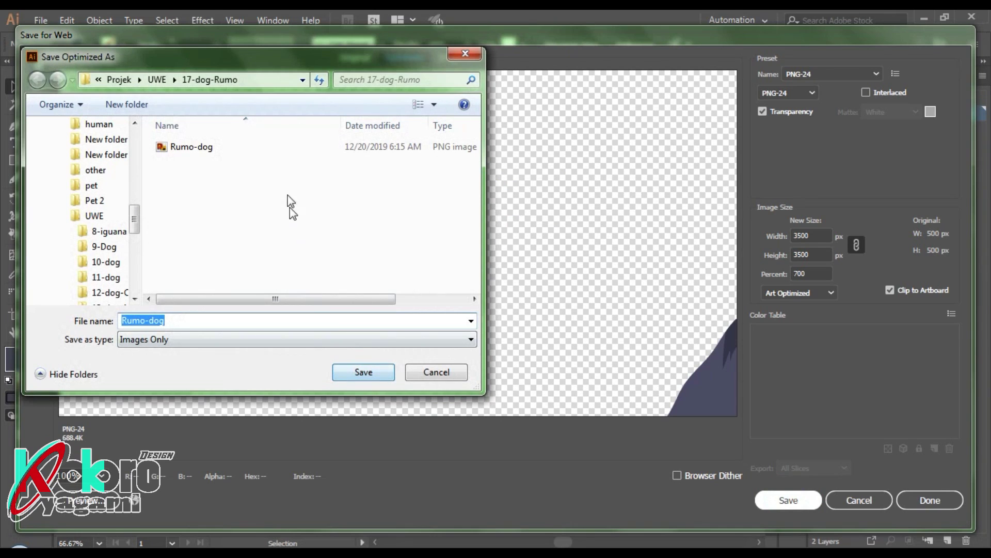
{"action": "left_click", "coordinate": [194, 148]}
{"action": "left_click", "coordinate": [388, 371]}
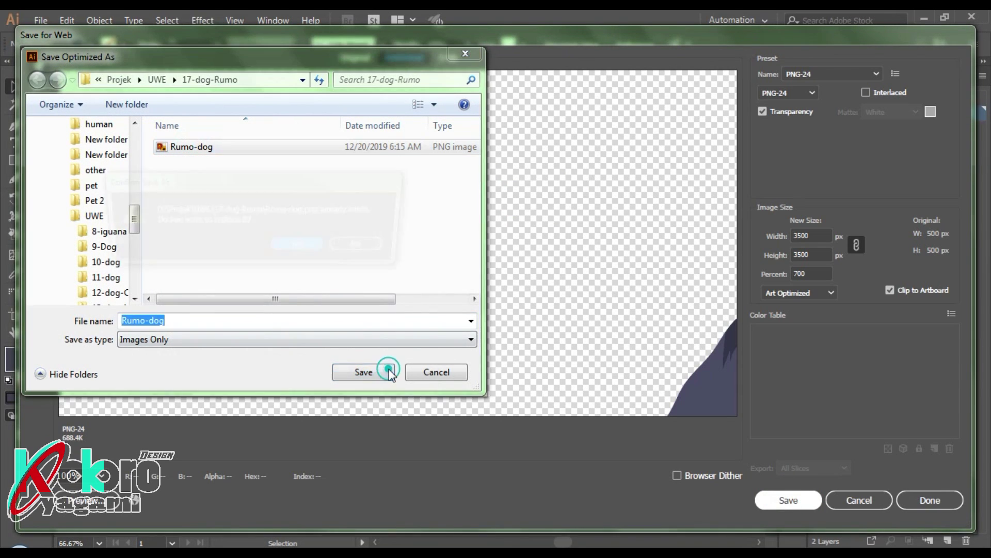
{"action": "left_click", "coordinate": [290, 245]}
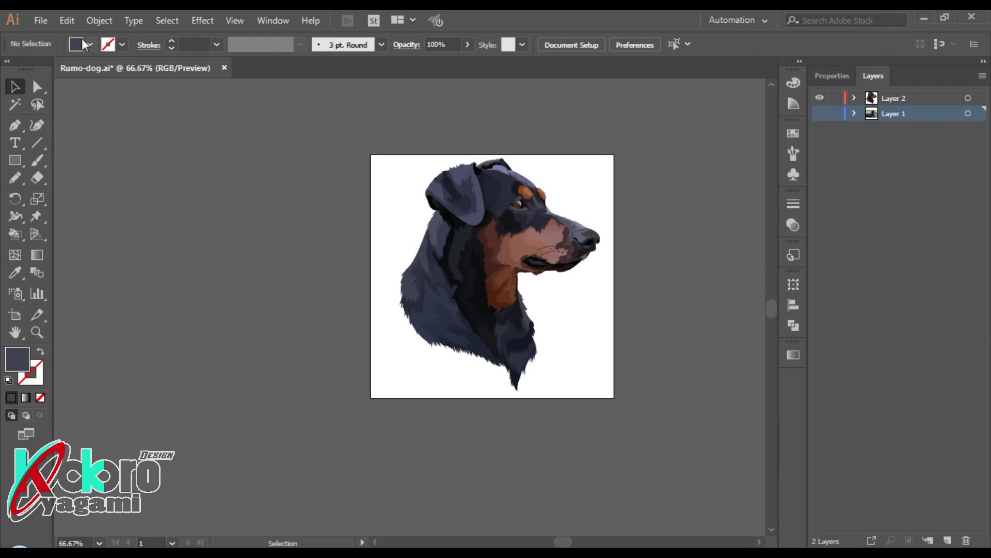
Step: Save a copy as Rumo-dog.eps with Illustrator 10 EPS compatibility
{"action": "left_click", "coordinate": [41, 21]}
{"action": "left_click", "coordinate": [145, 161]}
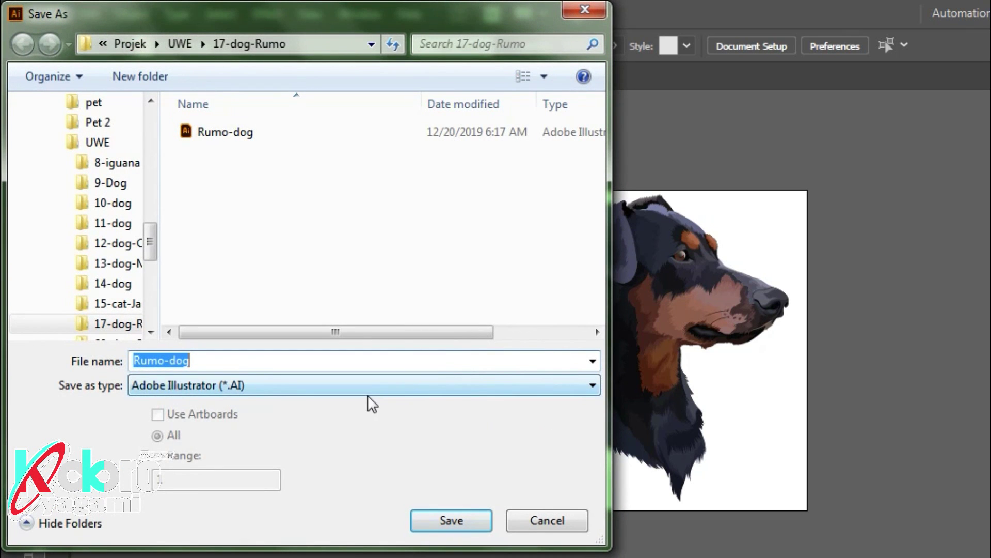
{"action": "left_click", "coordinate": [367, 393]}
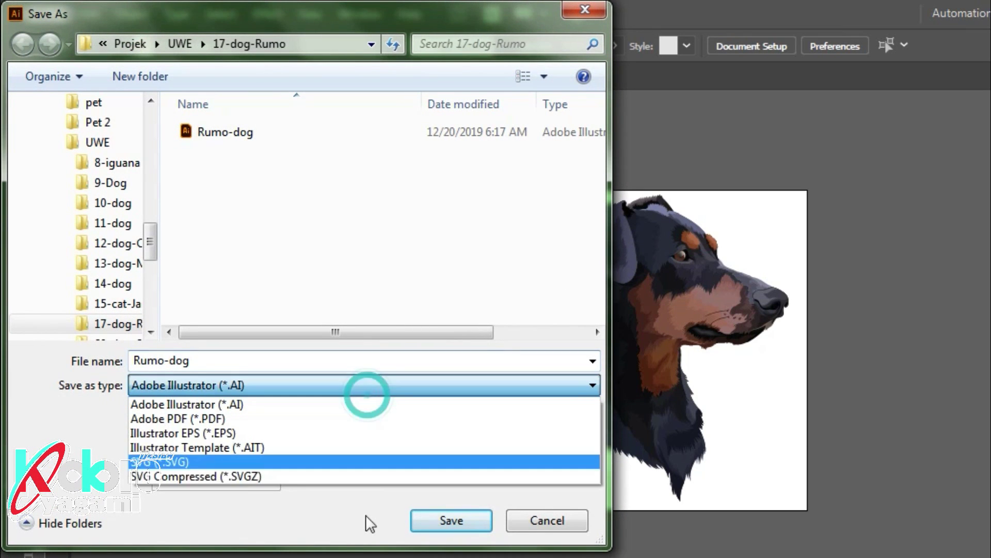
{"action": "left_click", "coordinate": [325, 432]}
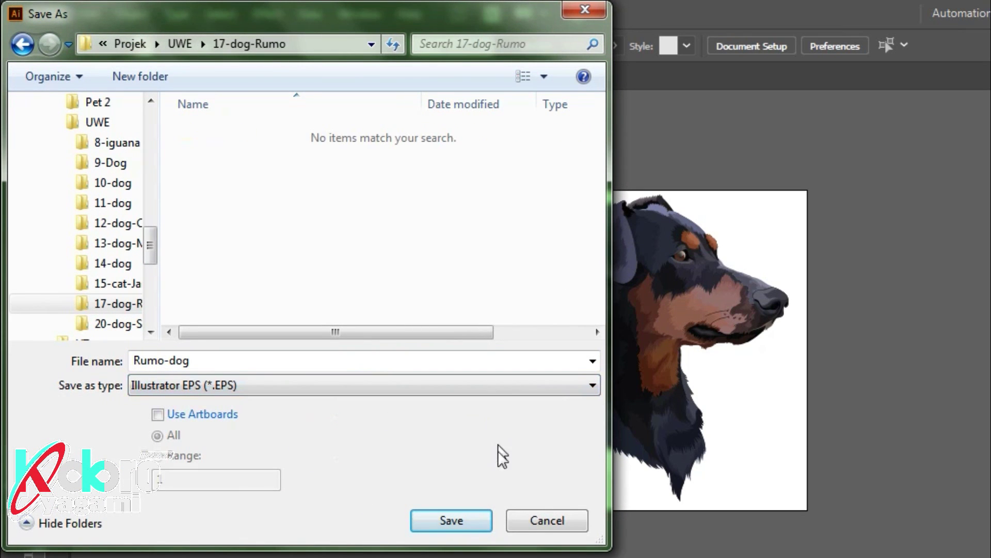
{"action": "left_click", "coordinate": [483, 516]}
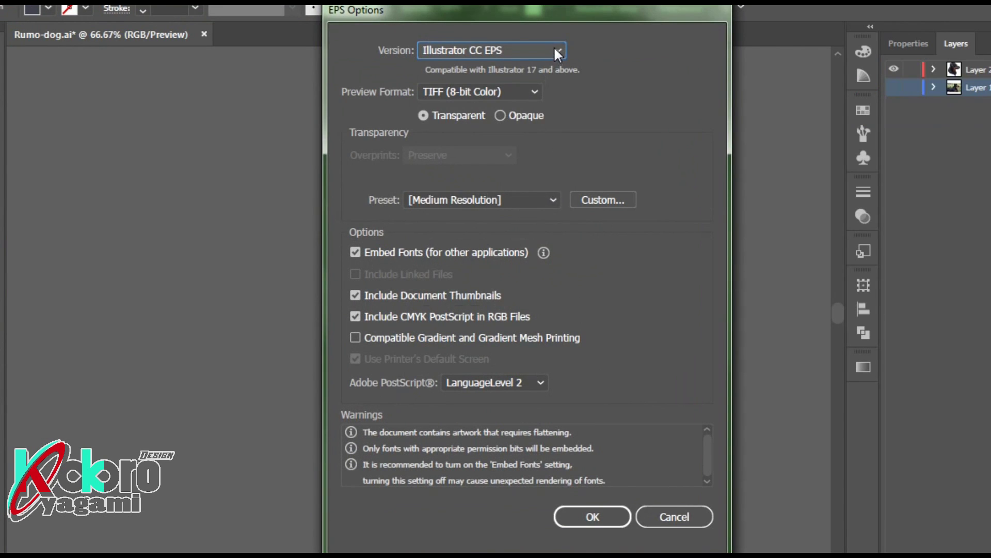
{"action": "left_click", "coordinate": [558, 51]}
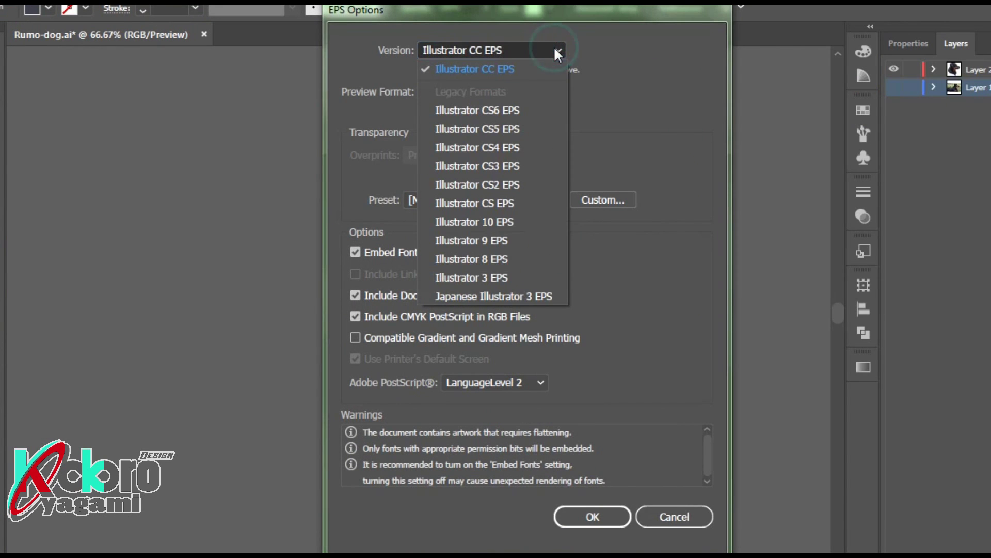
{"action": "left_click", "coordinate": [506, 221]}
{"action": "left_click", "coordinate": [599, 508]}
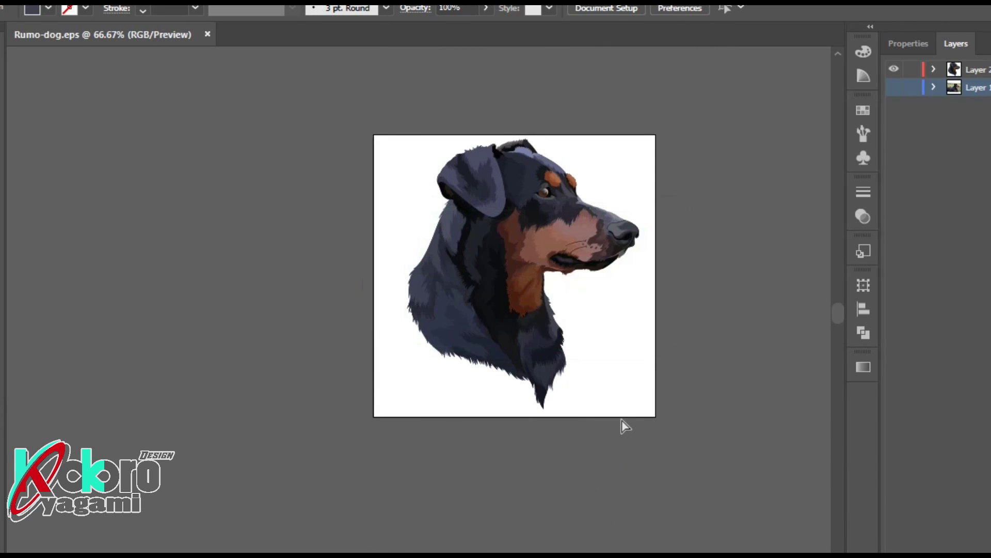
{"action": "mouse_move", "coordinate": [78, 547]}
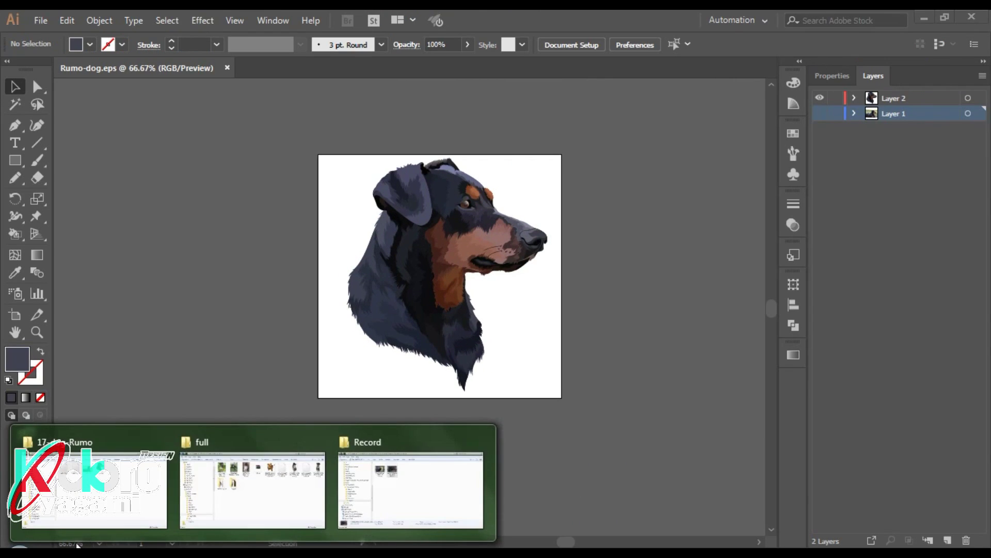
Step: Check the Rumo-dog.eps and Rumo-dog.ai files in the 17-dog-Rumo folder
{"action": "left_click", "coordinate": [94, 483]}
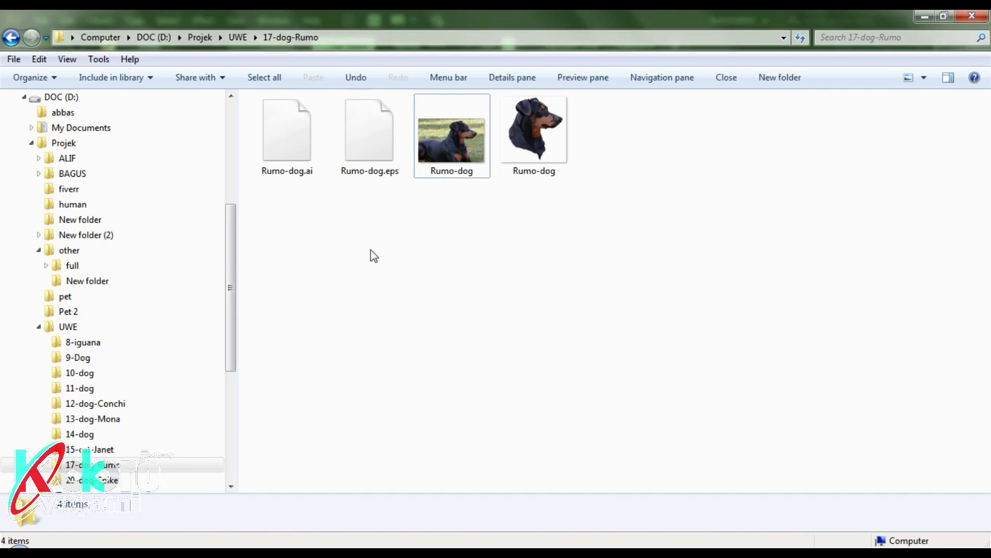
{"action": "left_click", "coordinate": [349, 170]}
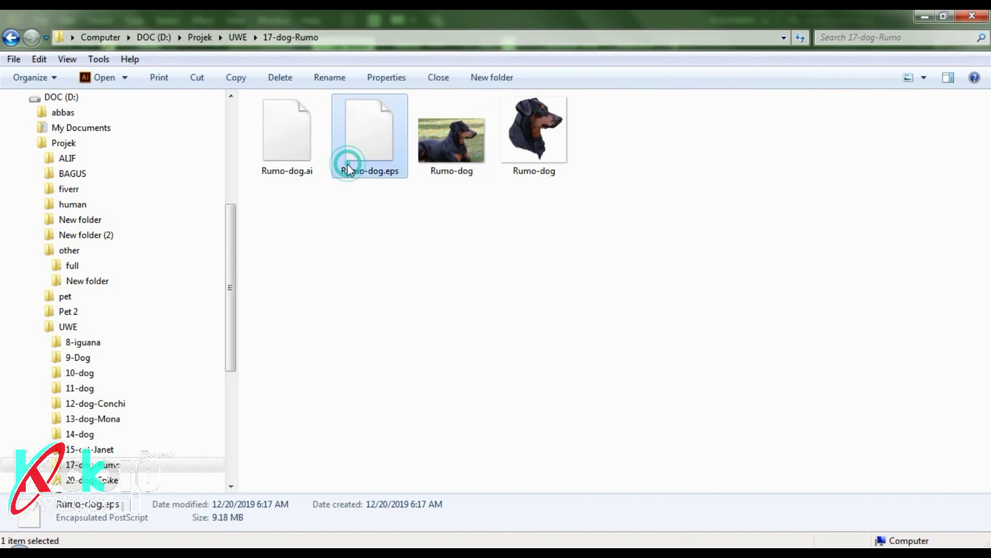
{"action": "left_click", "coordinate": [317, 133]}
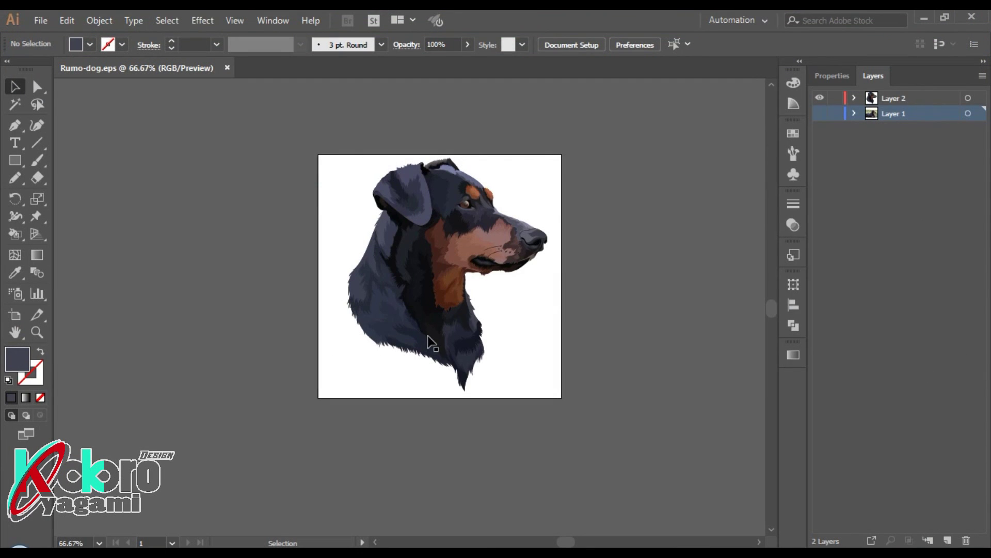
{"action": "scroll", "coordinate": [427, 341], "scroll_direction": "up", "scroll_amount": 2}
{"action": "scroll", "coordinate": [428, 339], "scroll_direction": "down", "scroll_amount": 1}
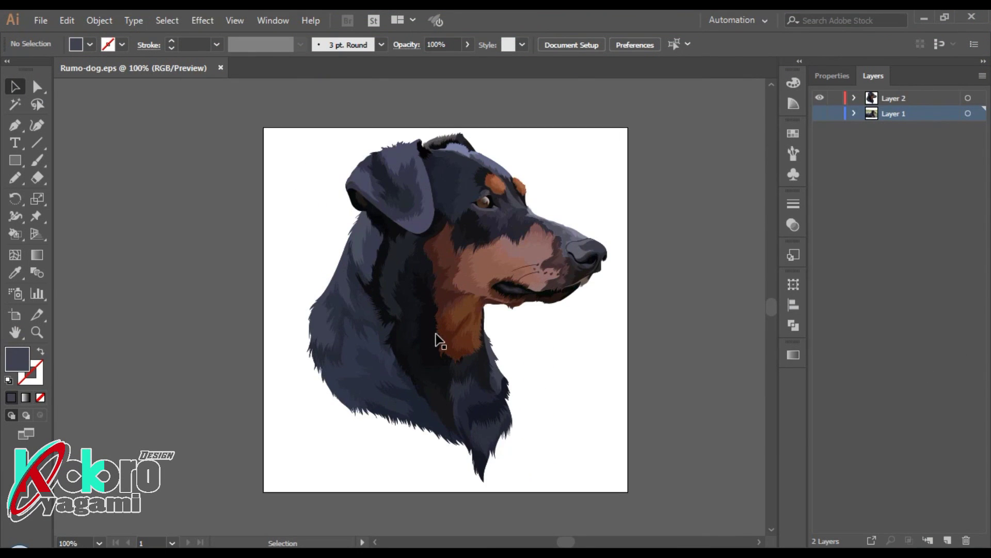